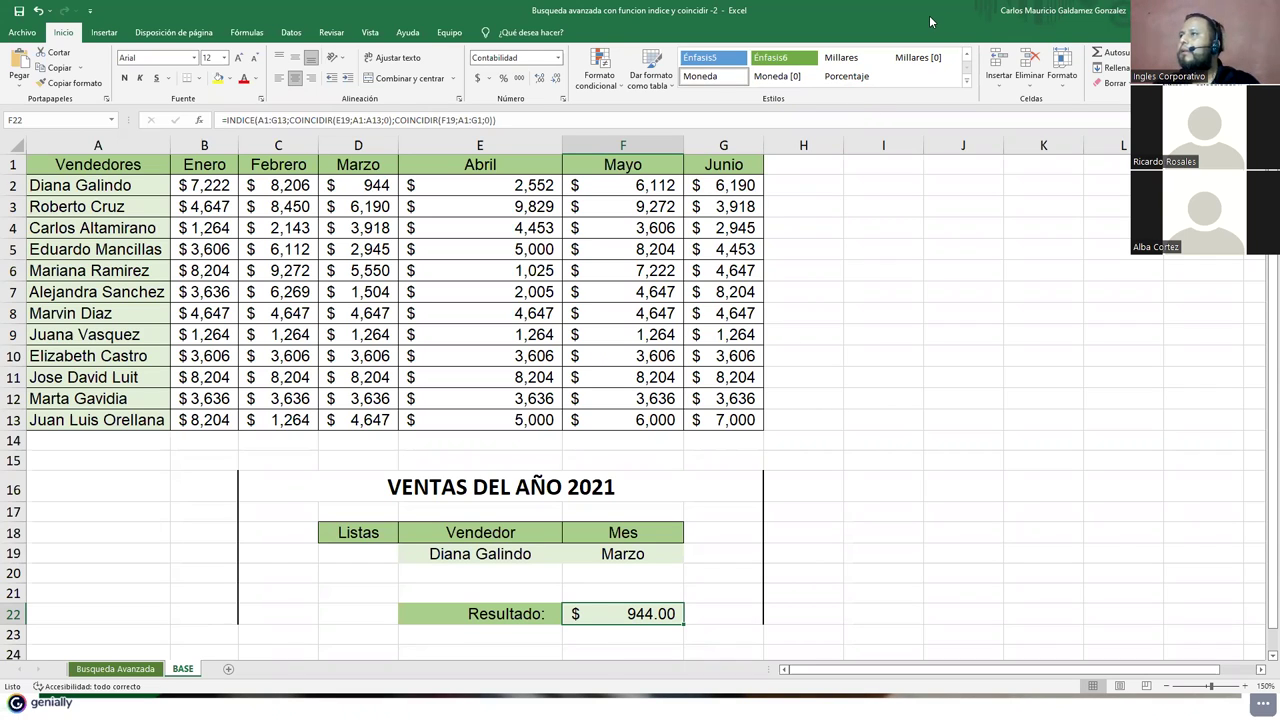
double_click(760, 12)
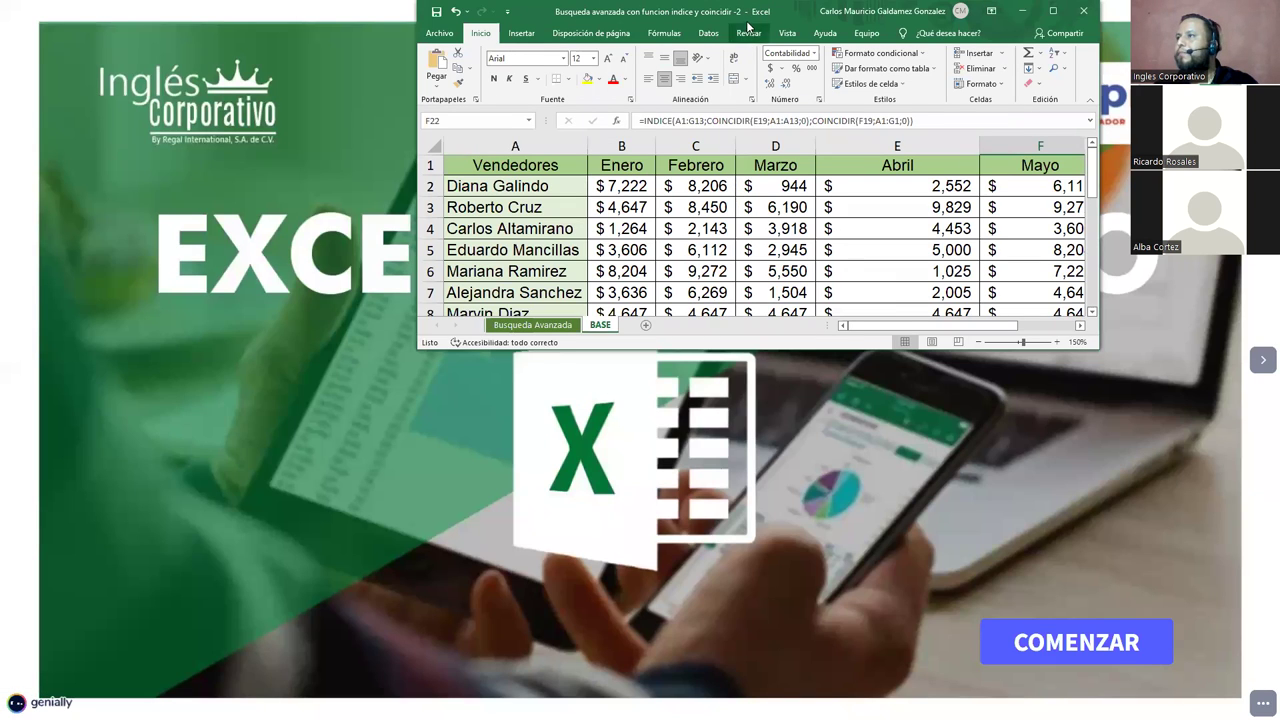
drag(752, 12, 336, 12)
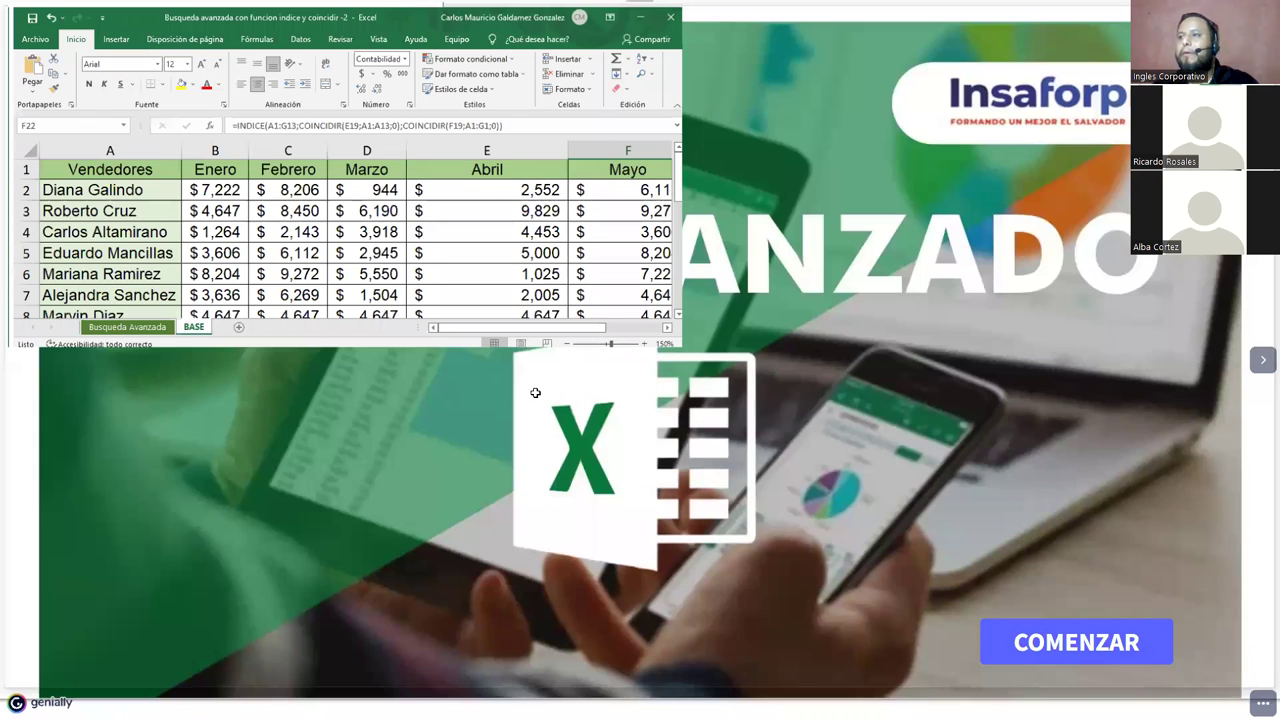
key(super+Up)
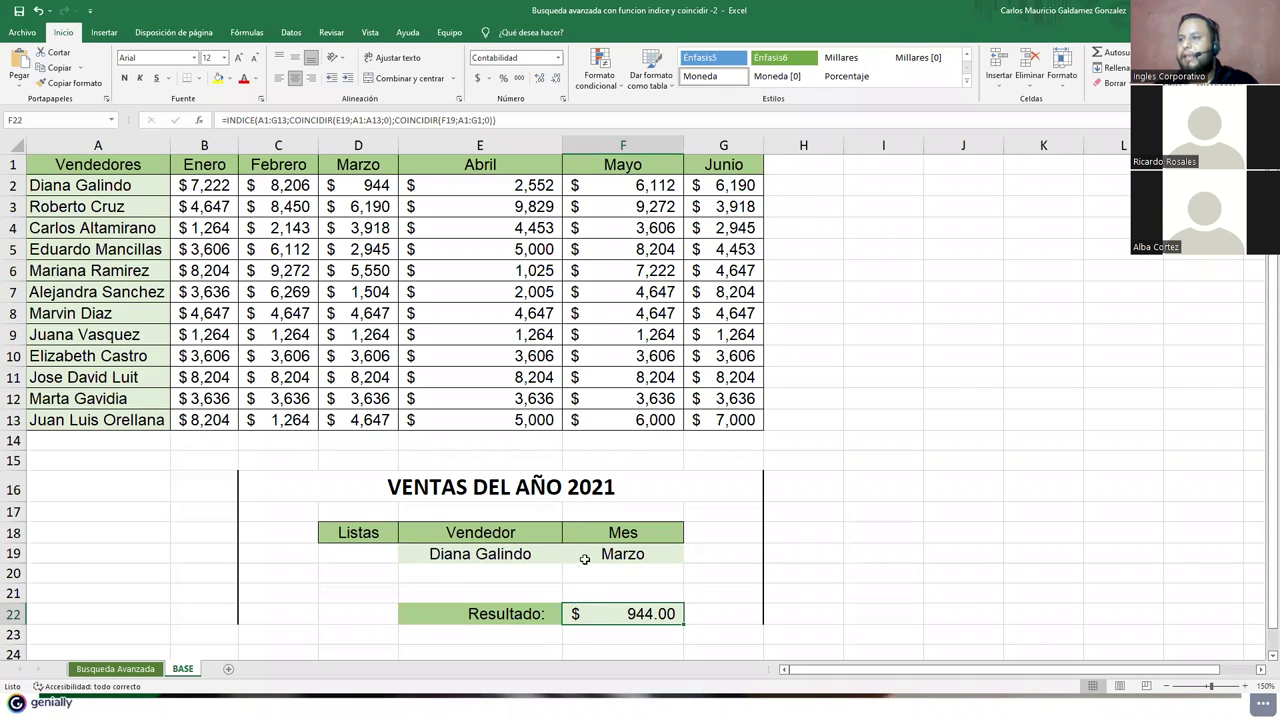
Step: Choose the first salesperson from the Vendedor list in E19 and set the Mes cell F19 to Enero
click(540, 553)
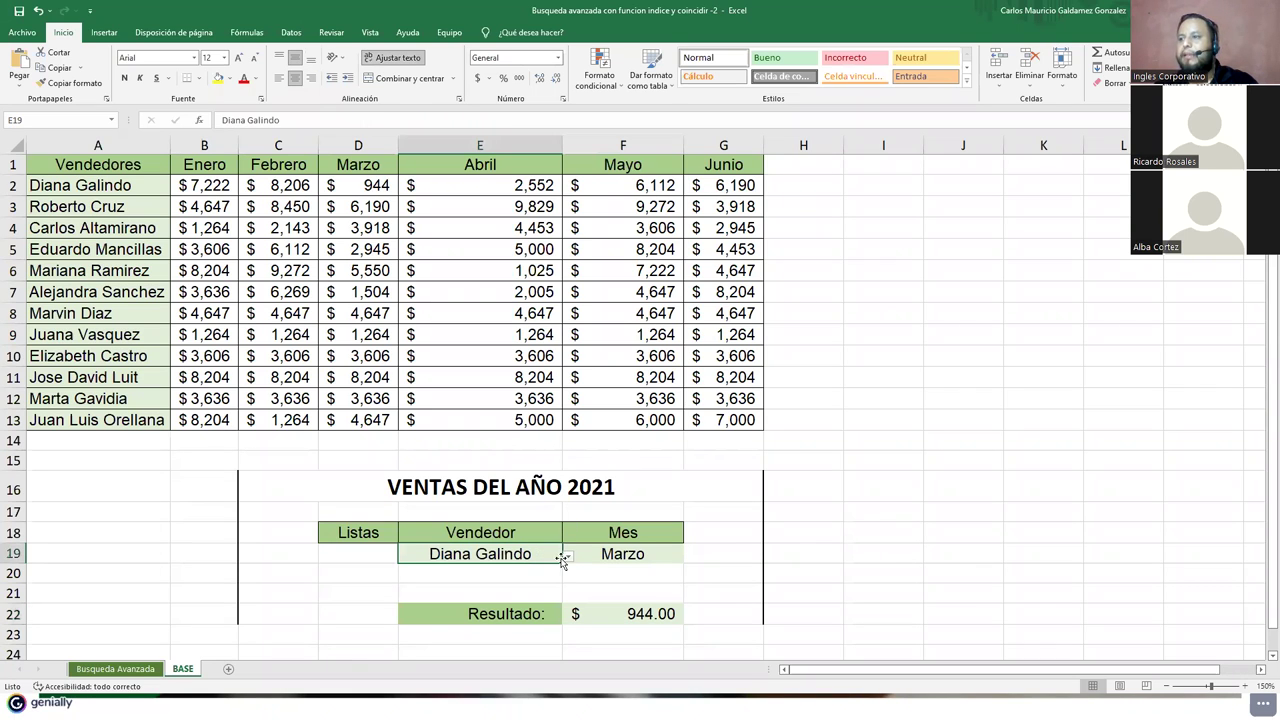
click(567, 556)
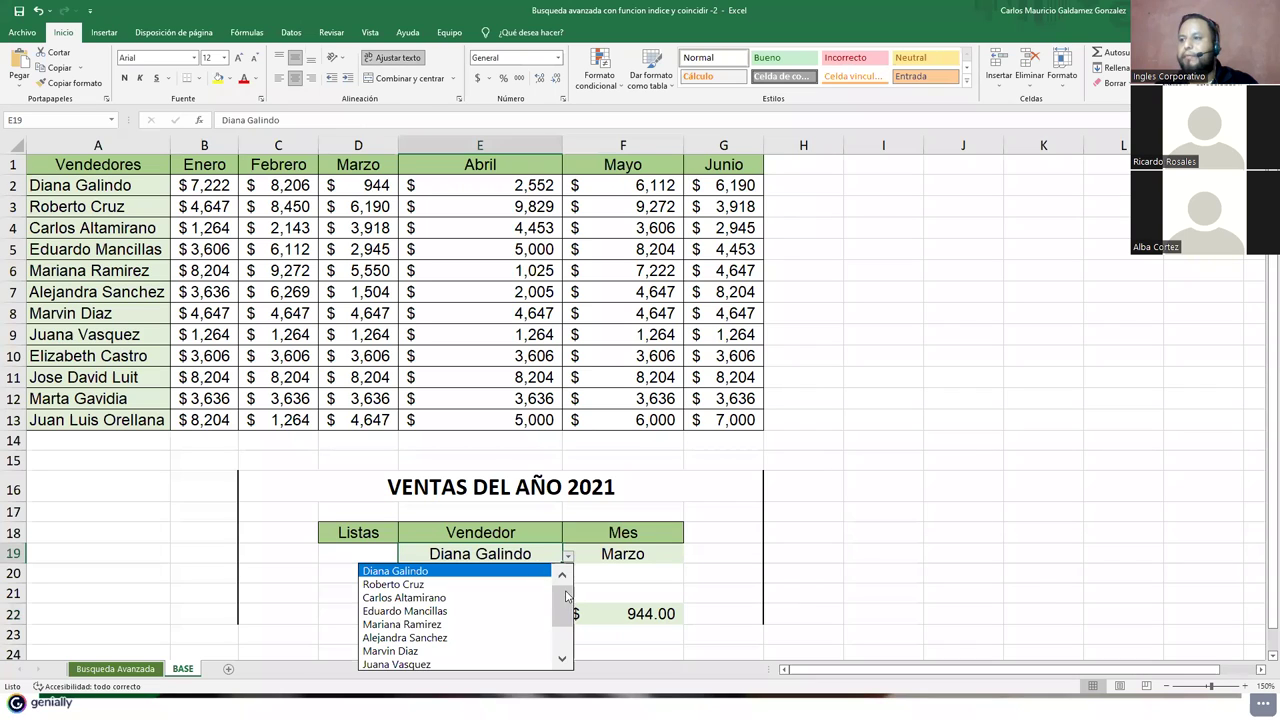
click(476, 571)
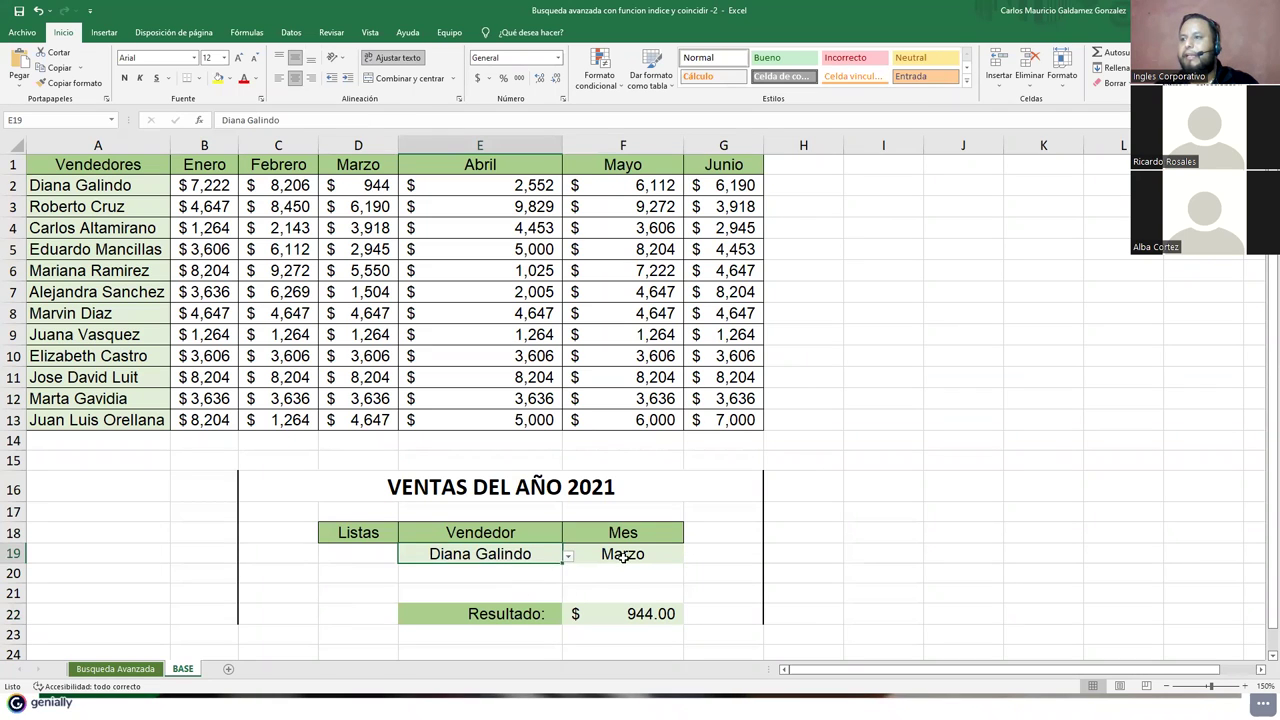
click(626, 558)
click(688, 557)
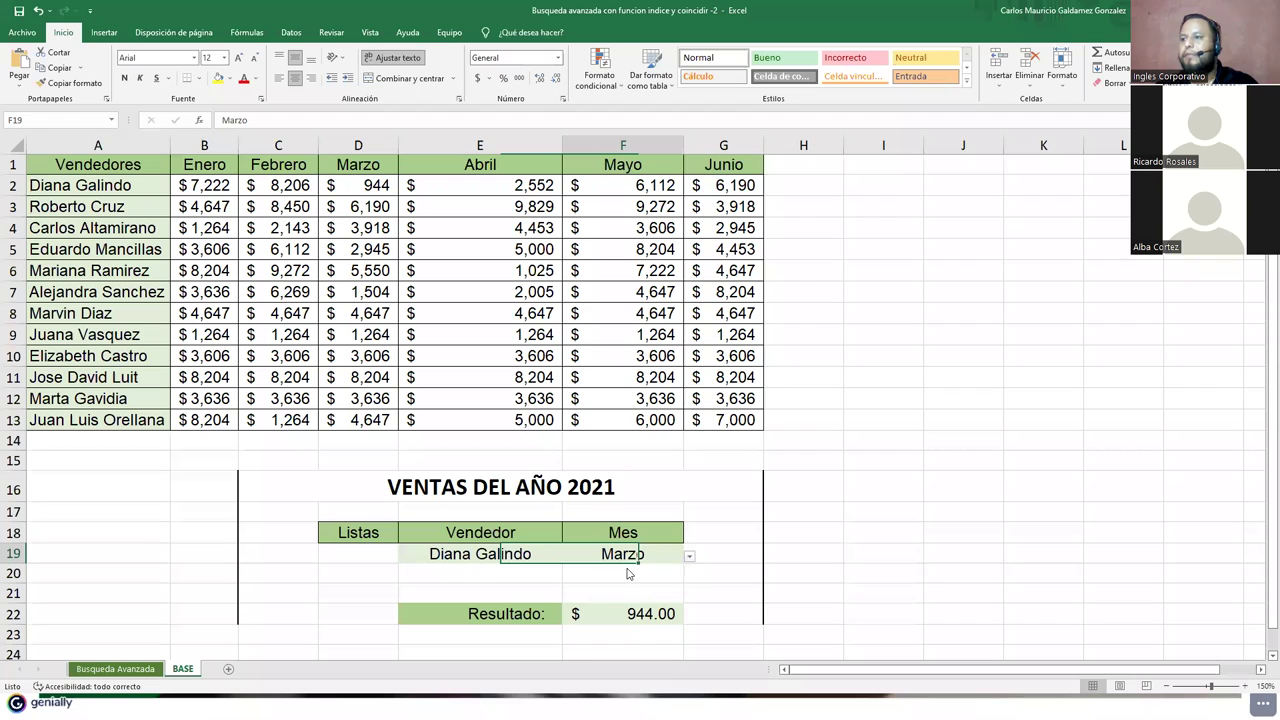
click(636, 610)
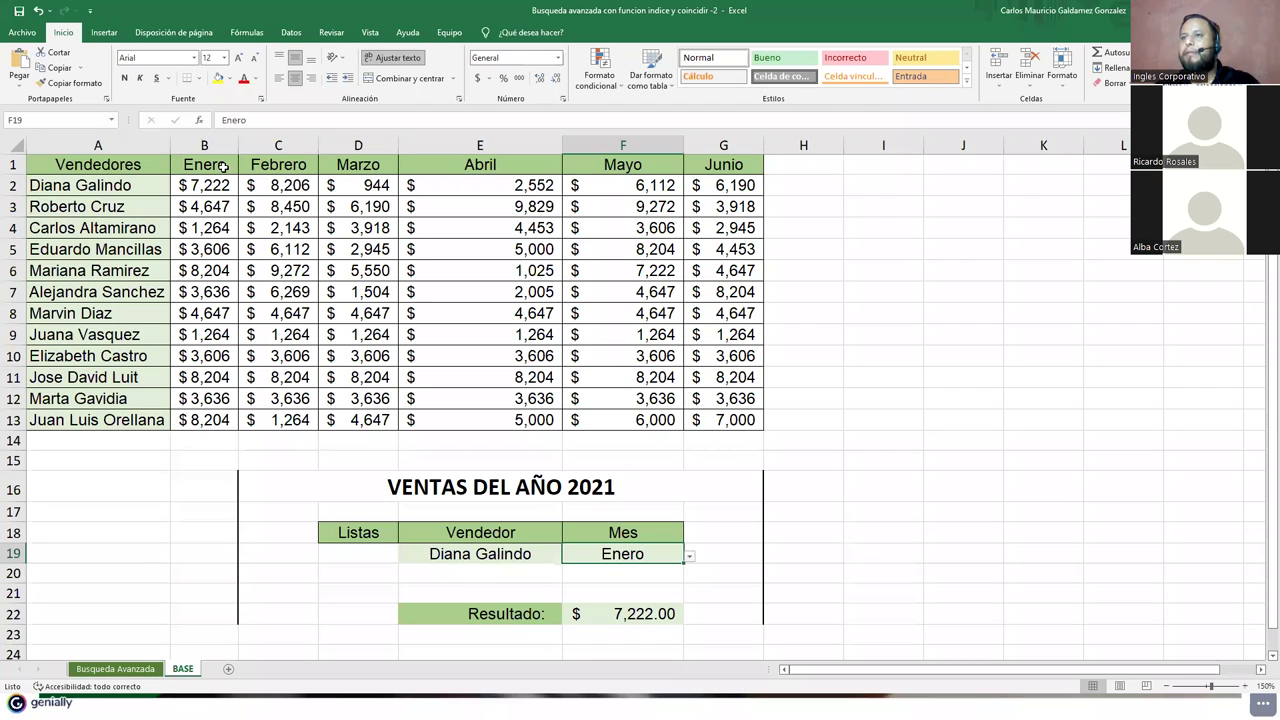
click(639, 619)
Step: Set the month in F19 to Febrero, switch it to Marzo, and check the matching sales figure in D2
click(632, 555)
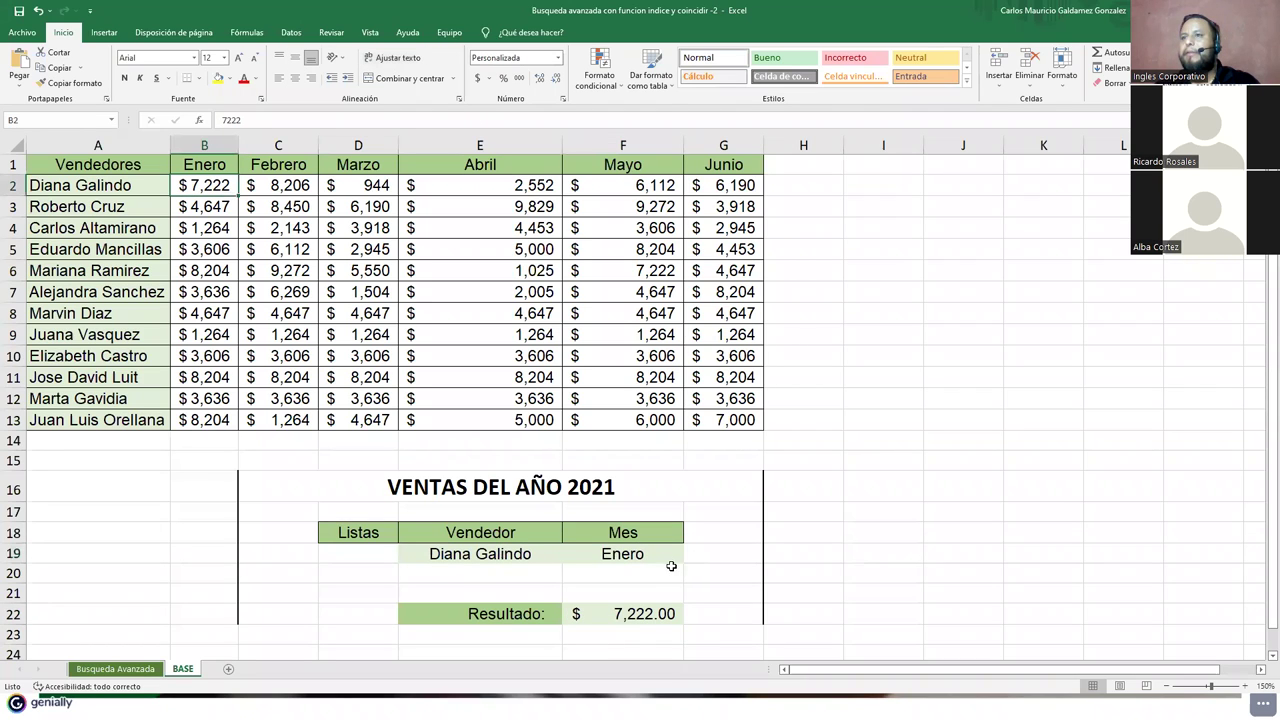
key(alt+Down)
key(Down)
key(Return)
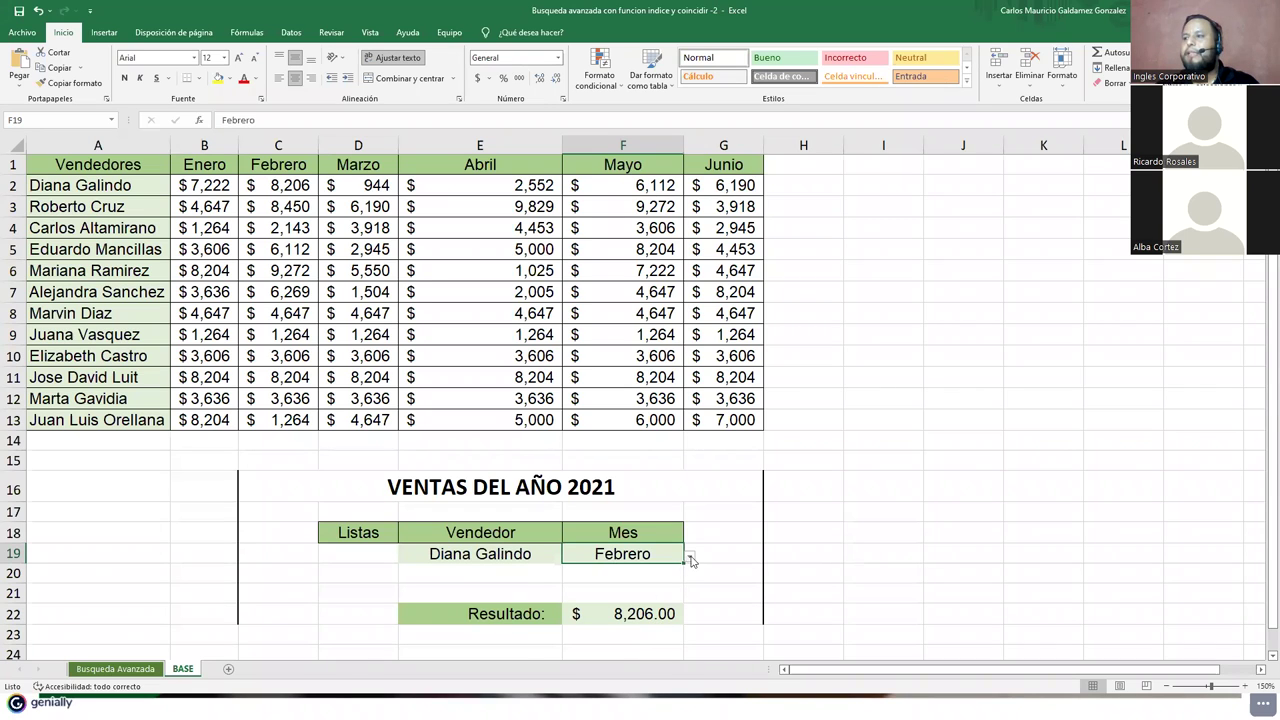
key(alt+Down)
key(Down)
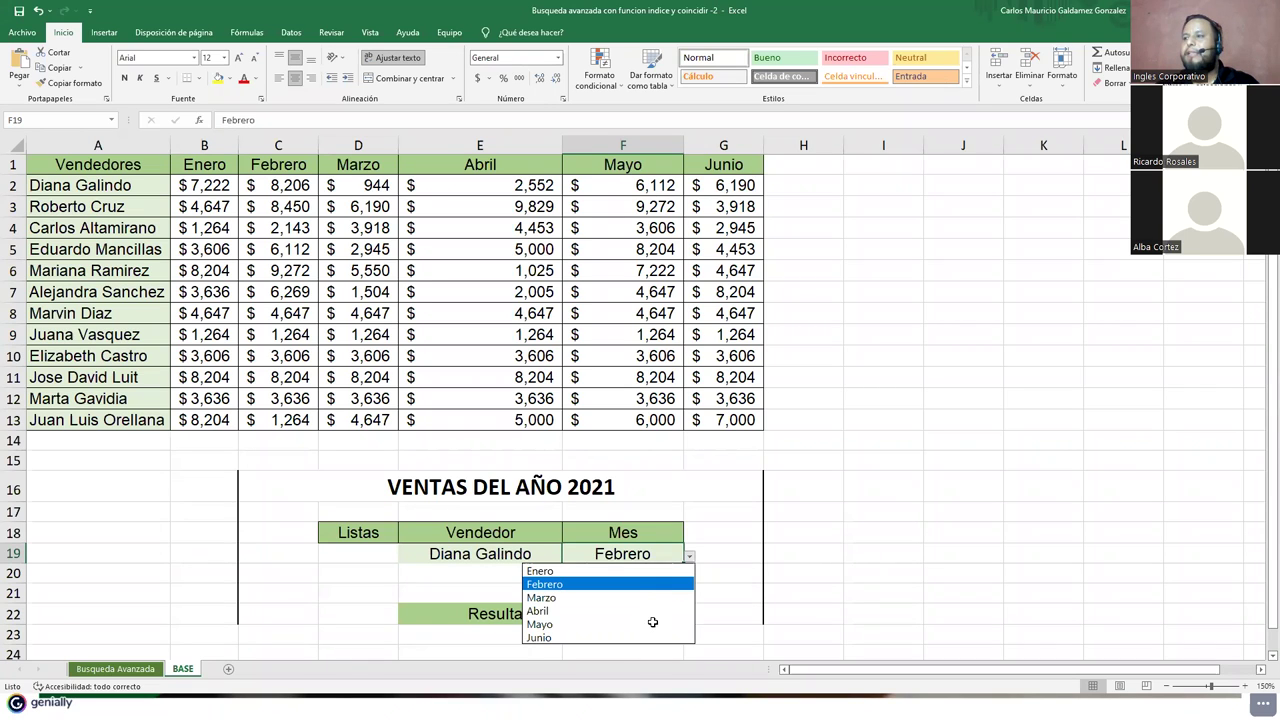
key(Return)
click(378, 184)
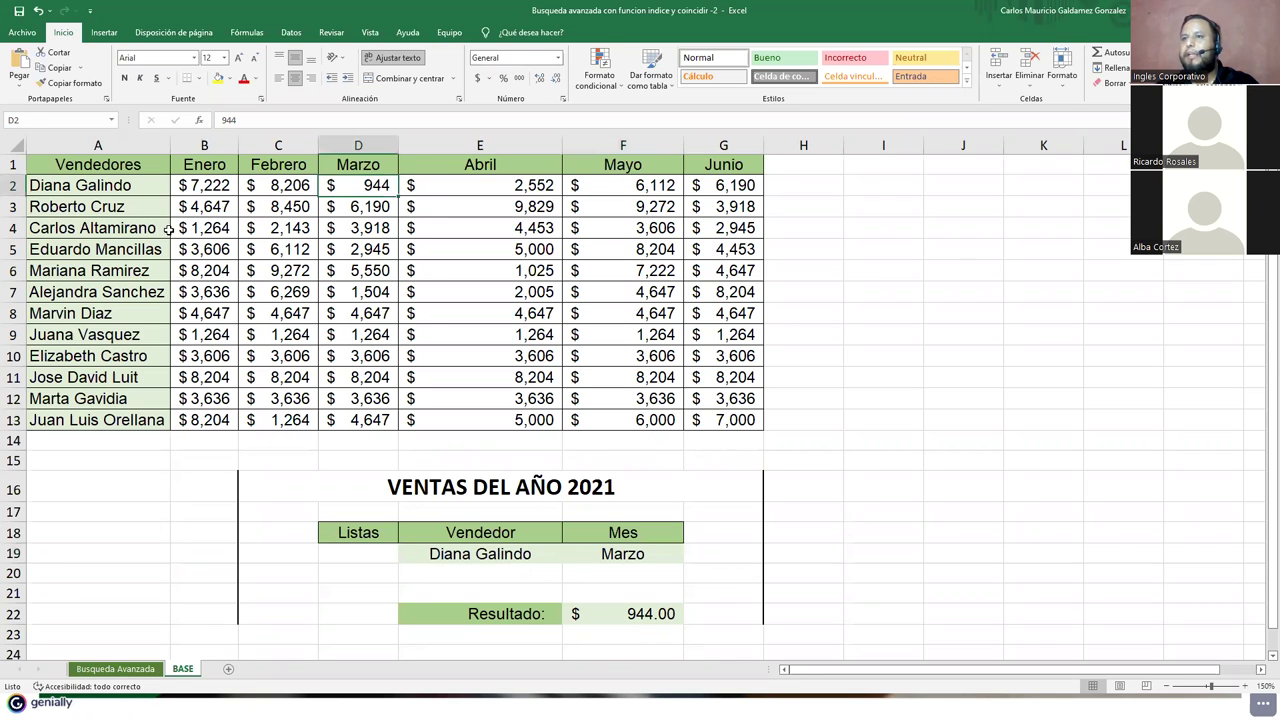
Step: Open the Resultado formula in F22 and examine INDICE's matrix A1:G13 and the first COINCIDIR, which supplies the row number
click(640, 613)
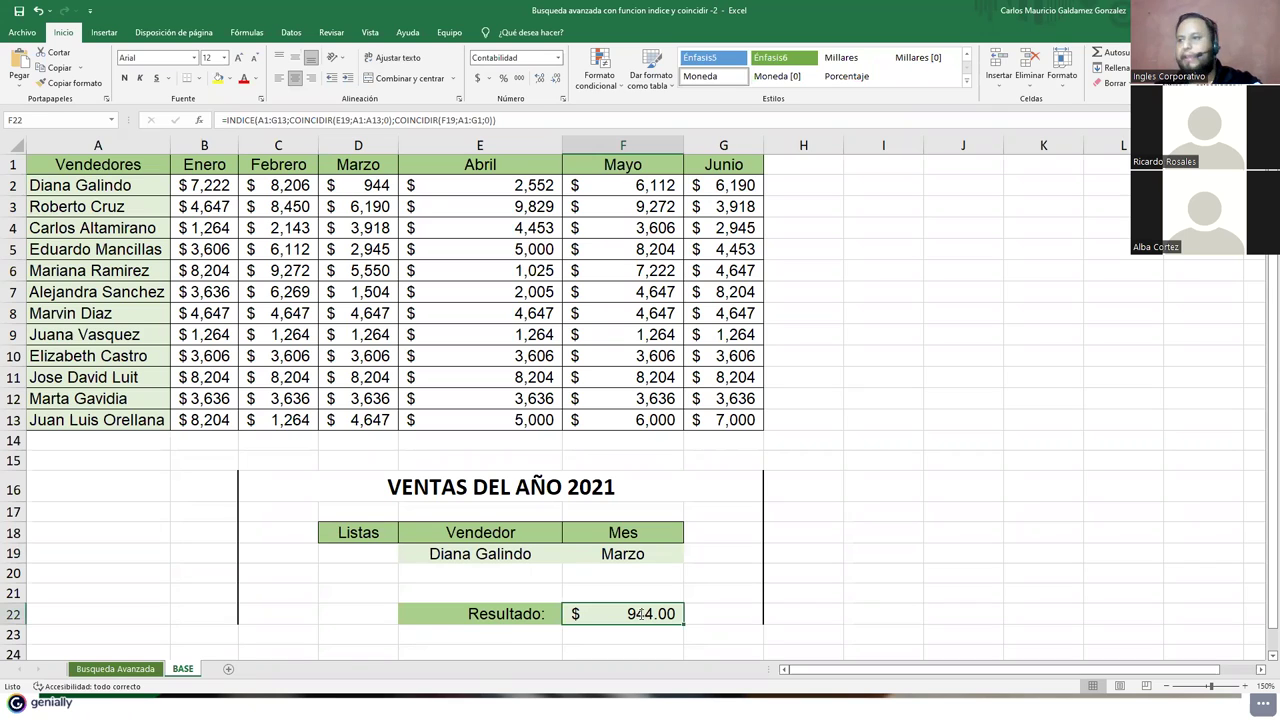
double_click(640, 613)
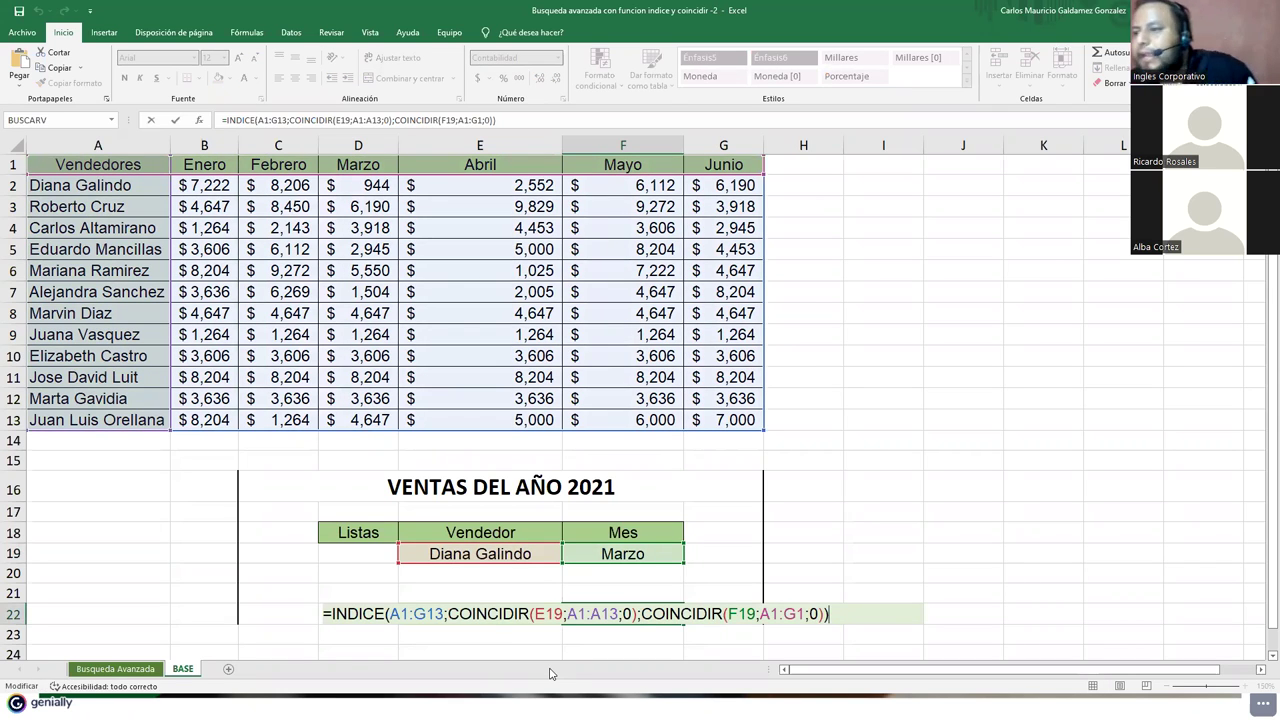
click(398, 618)
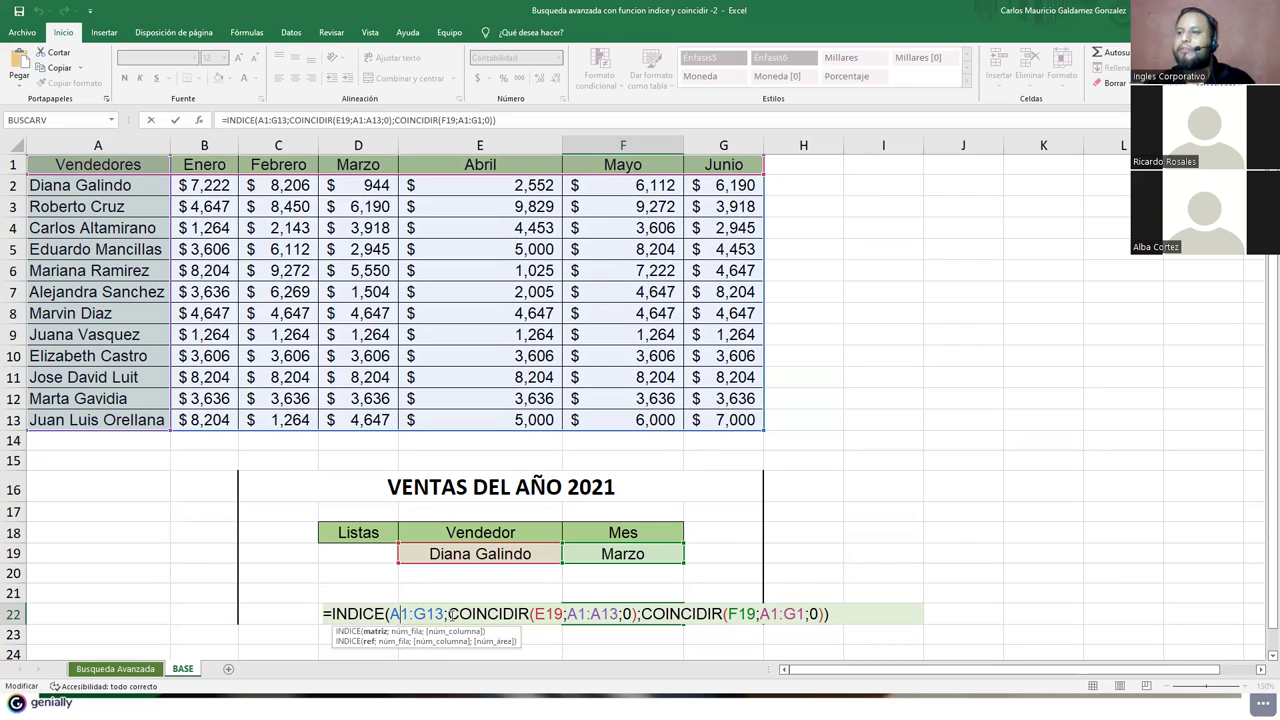
click(480, 614)
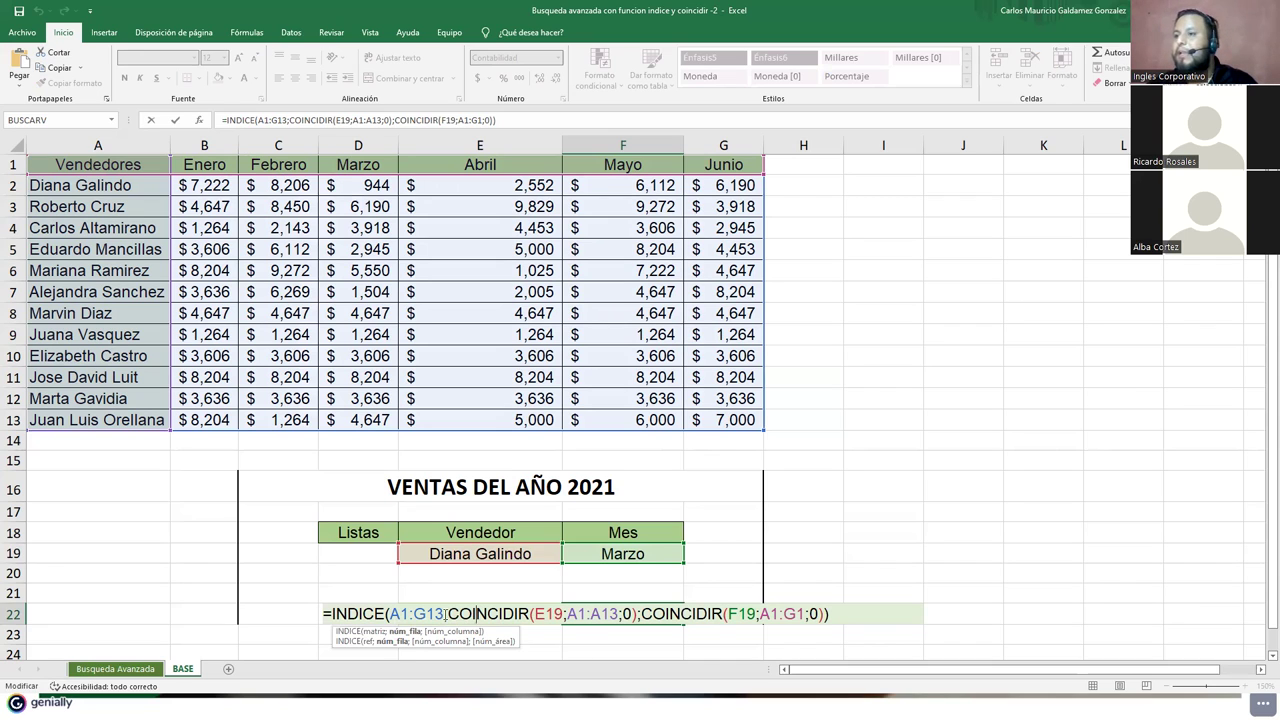
drag(448, 614, 637, 614)
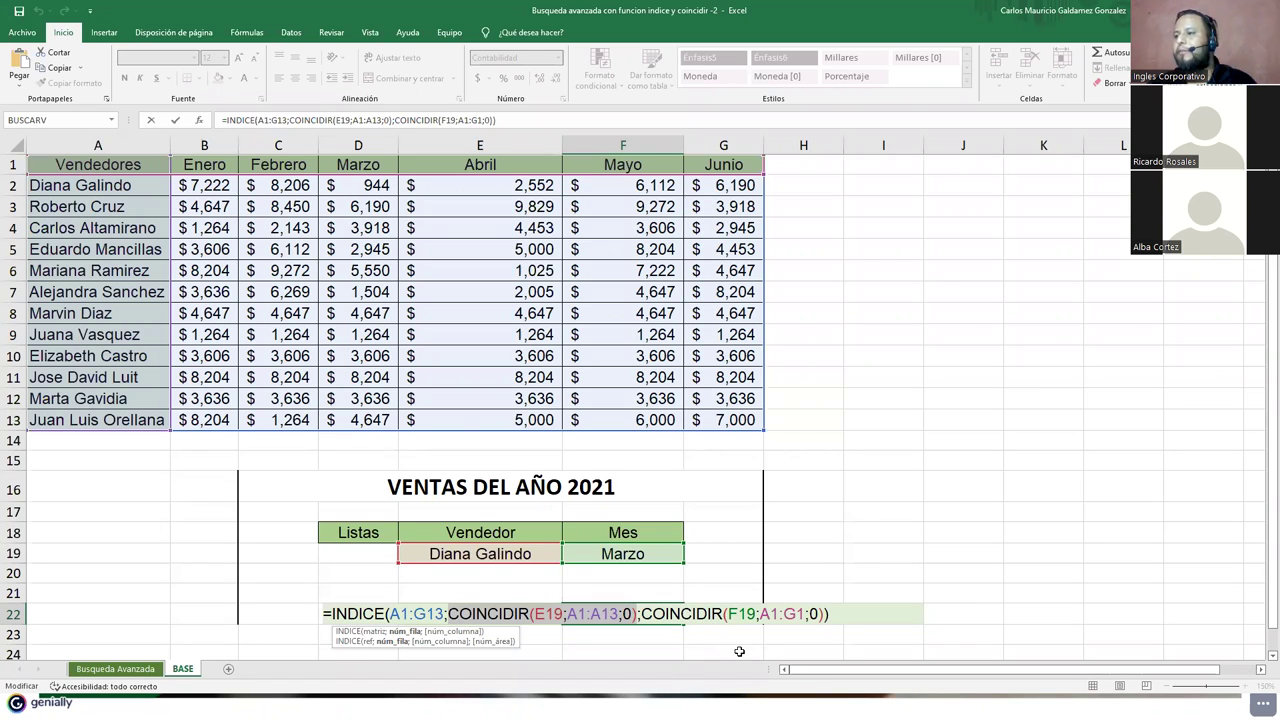
Step: Examine the second COINCIDIR, which supplies the column number, and both match-type arguments in F22, leaving the formula unedited
click(669, 616)
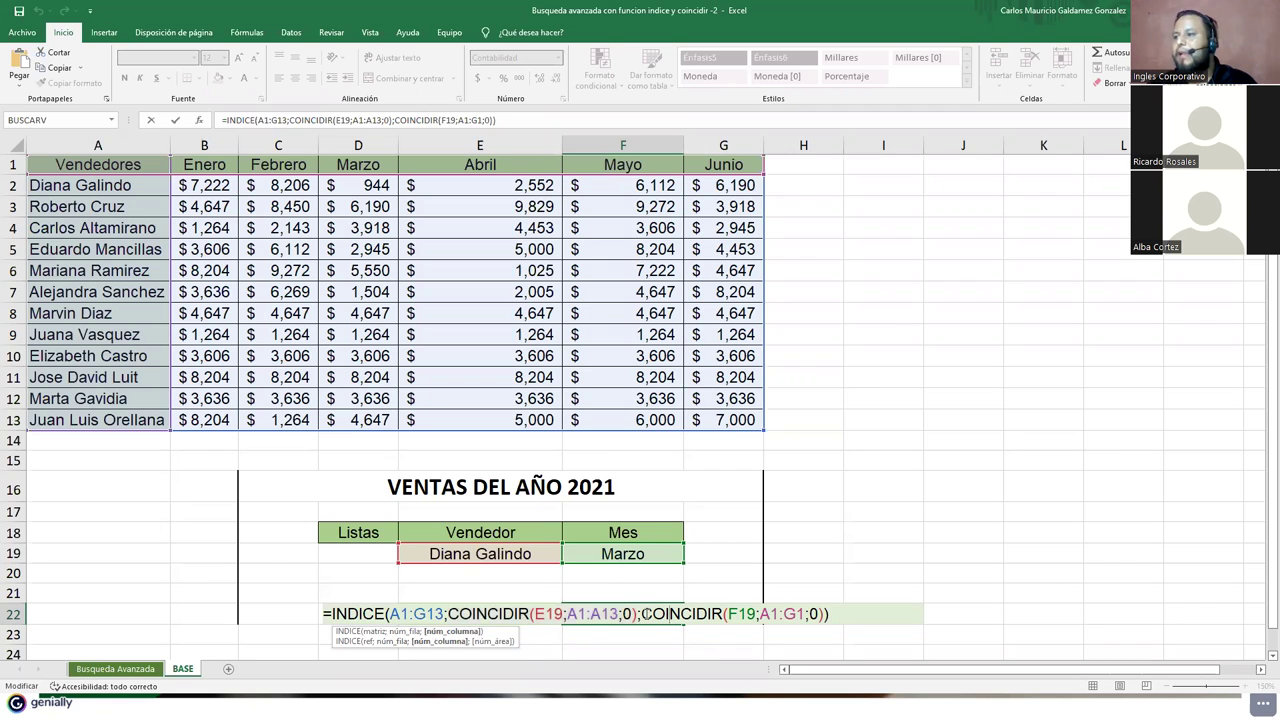
double_click(790, 614)
click(739, 616)
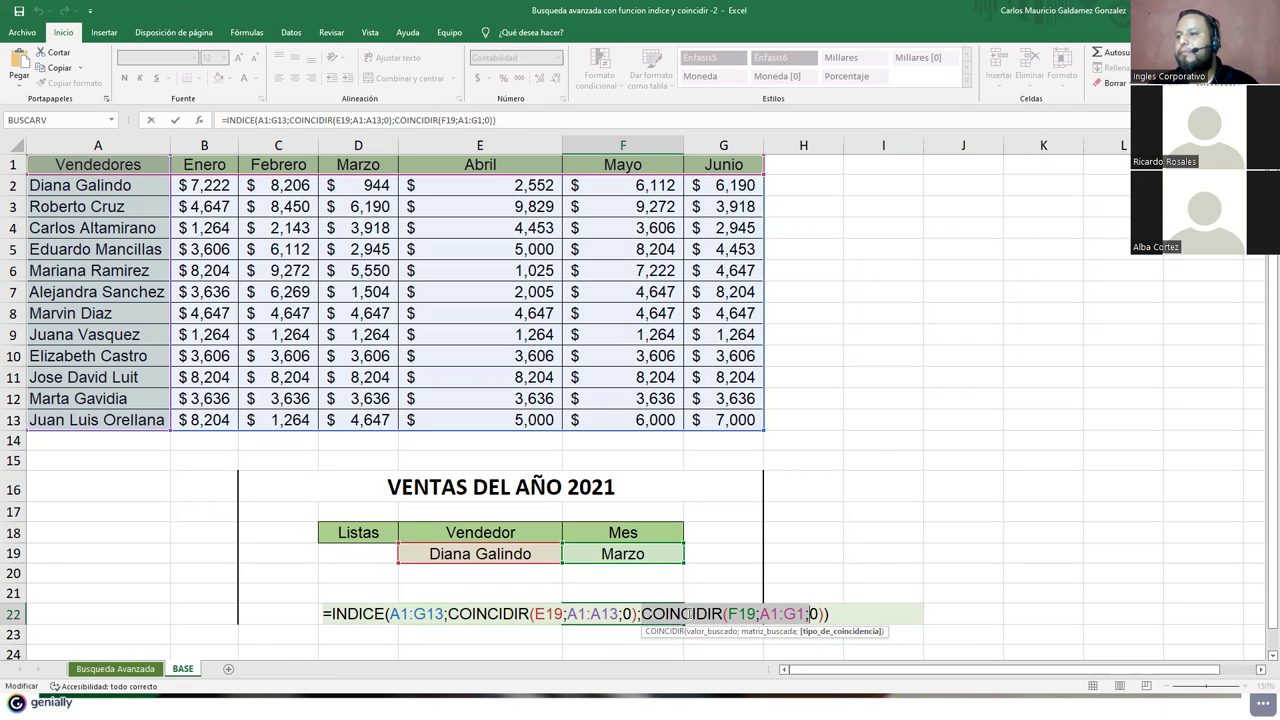
click(652, 614)
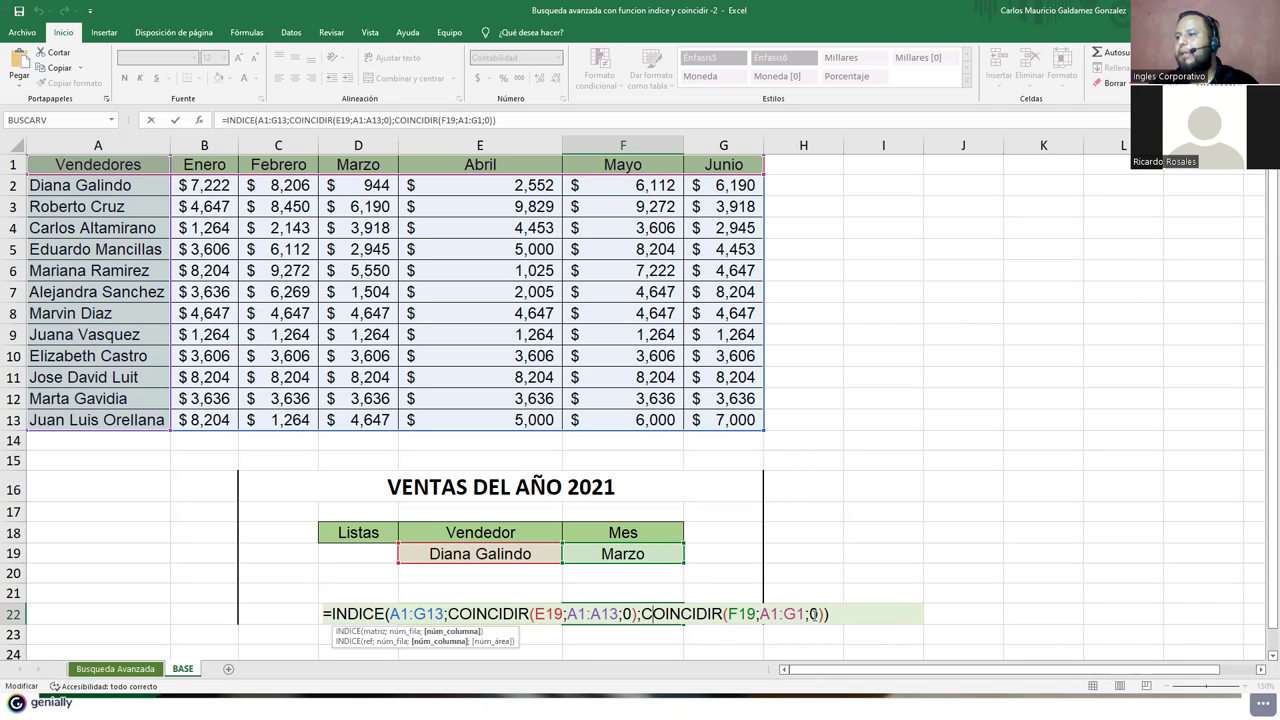
click(815, 614)
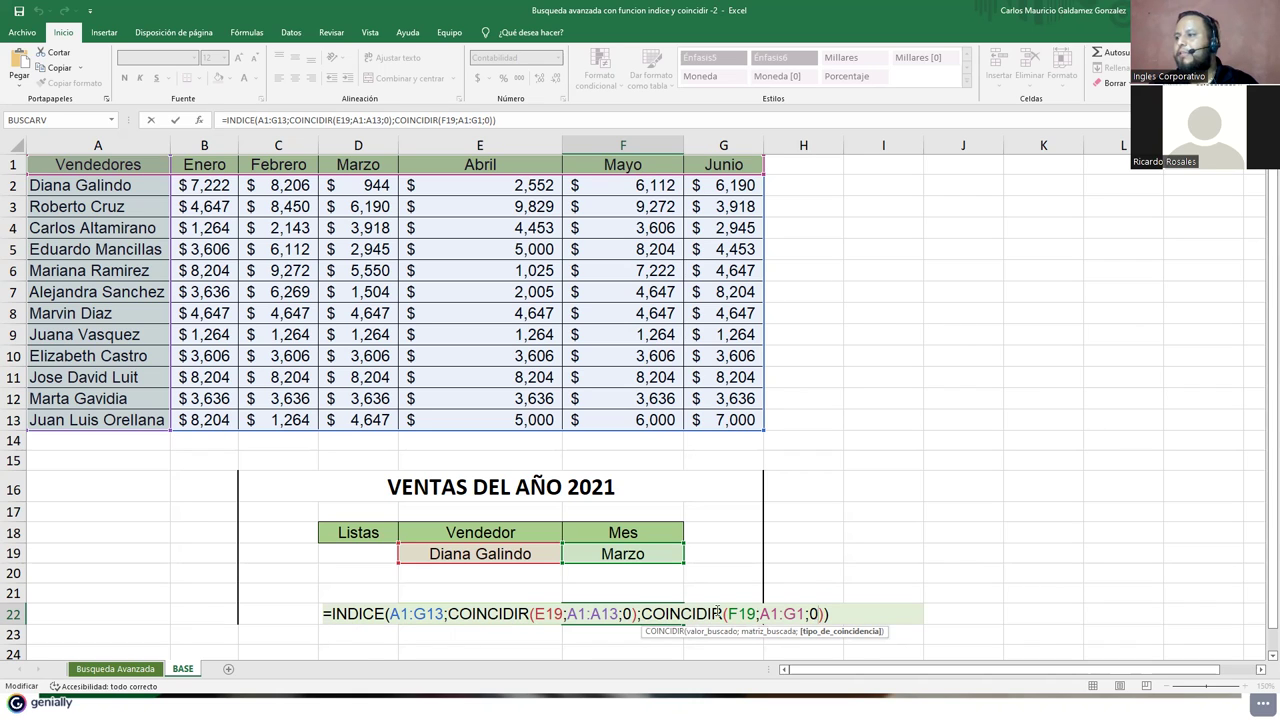
click(629, 614)
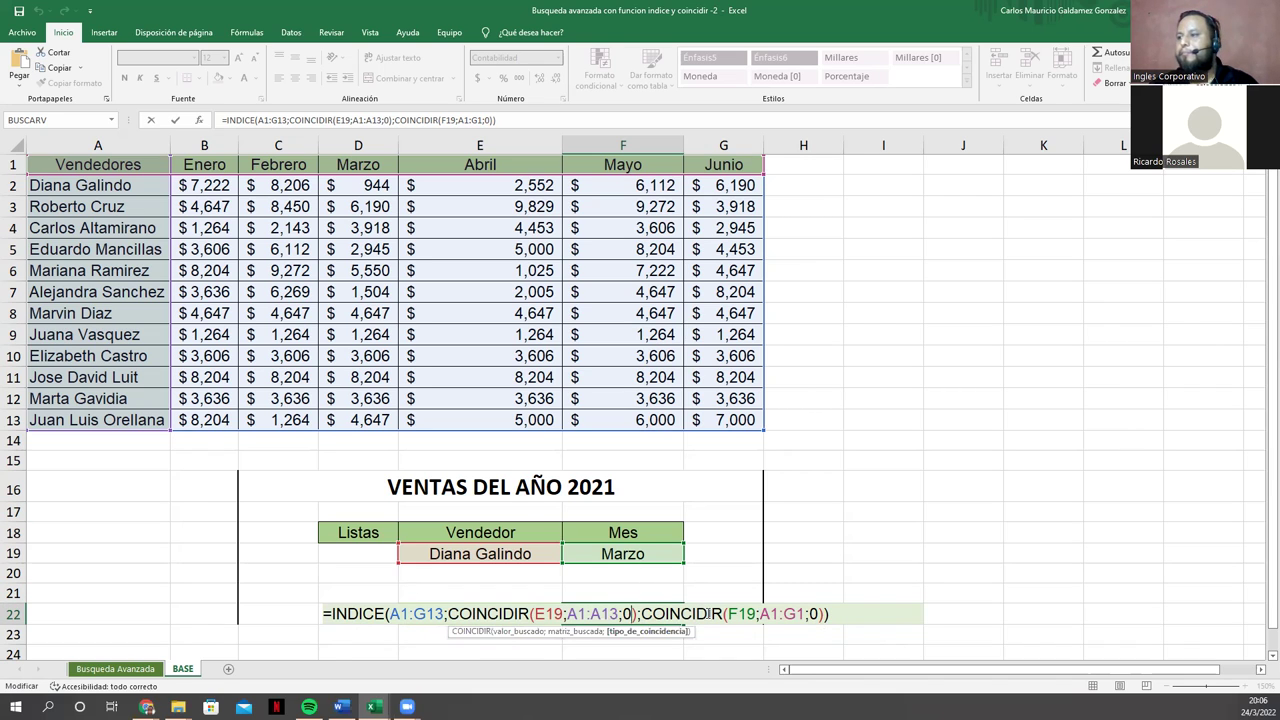
click(708, 614)
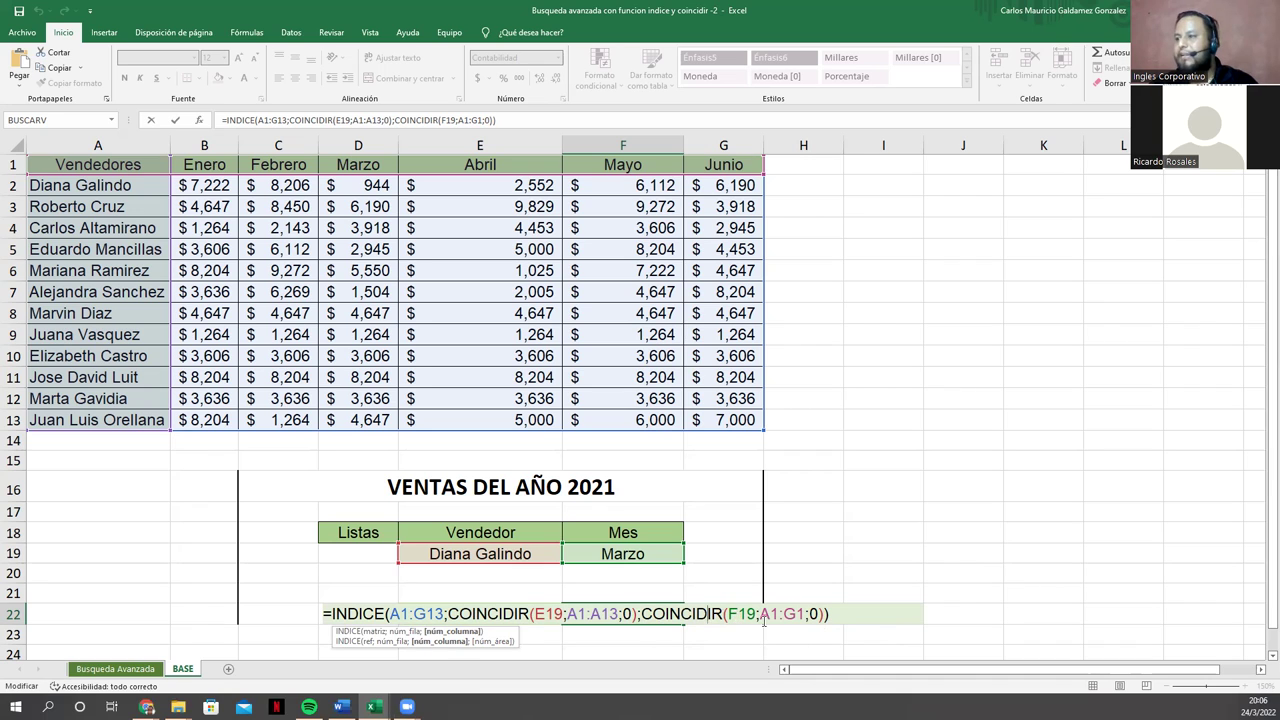
click(742, 614)
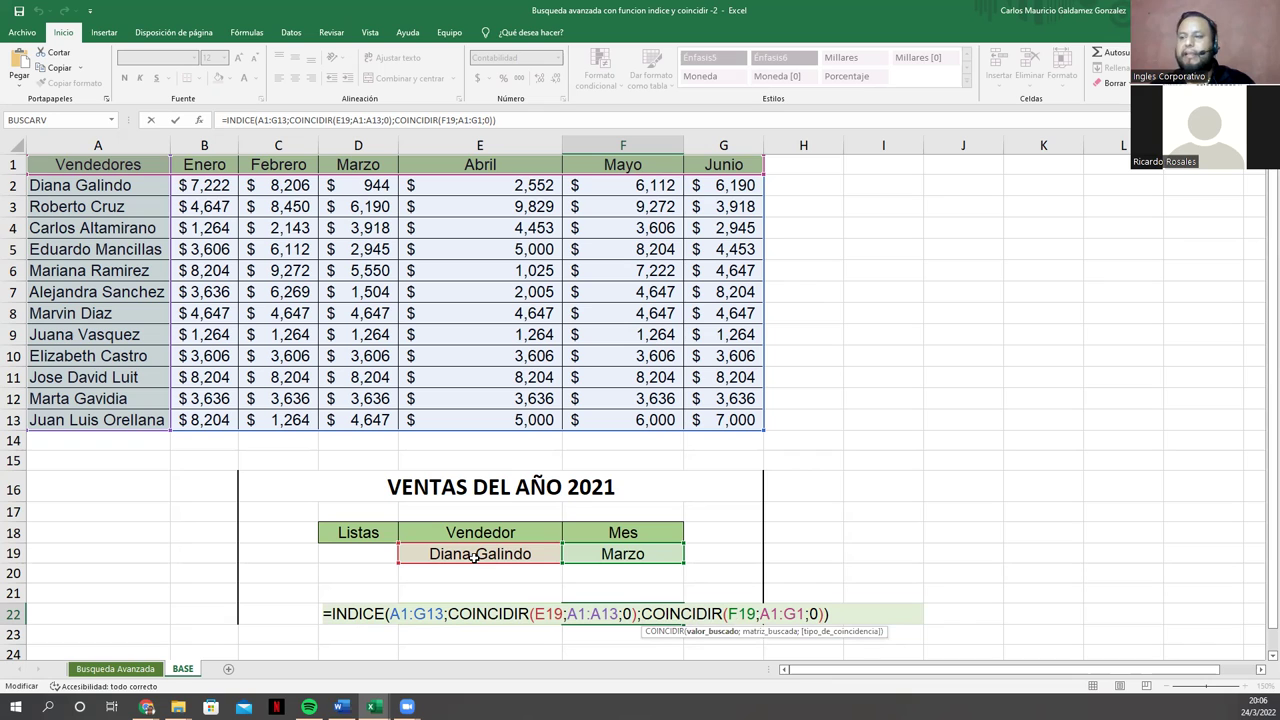
click(536, 553)
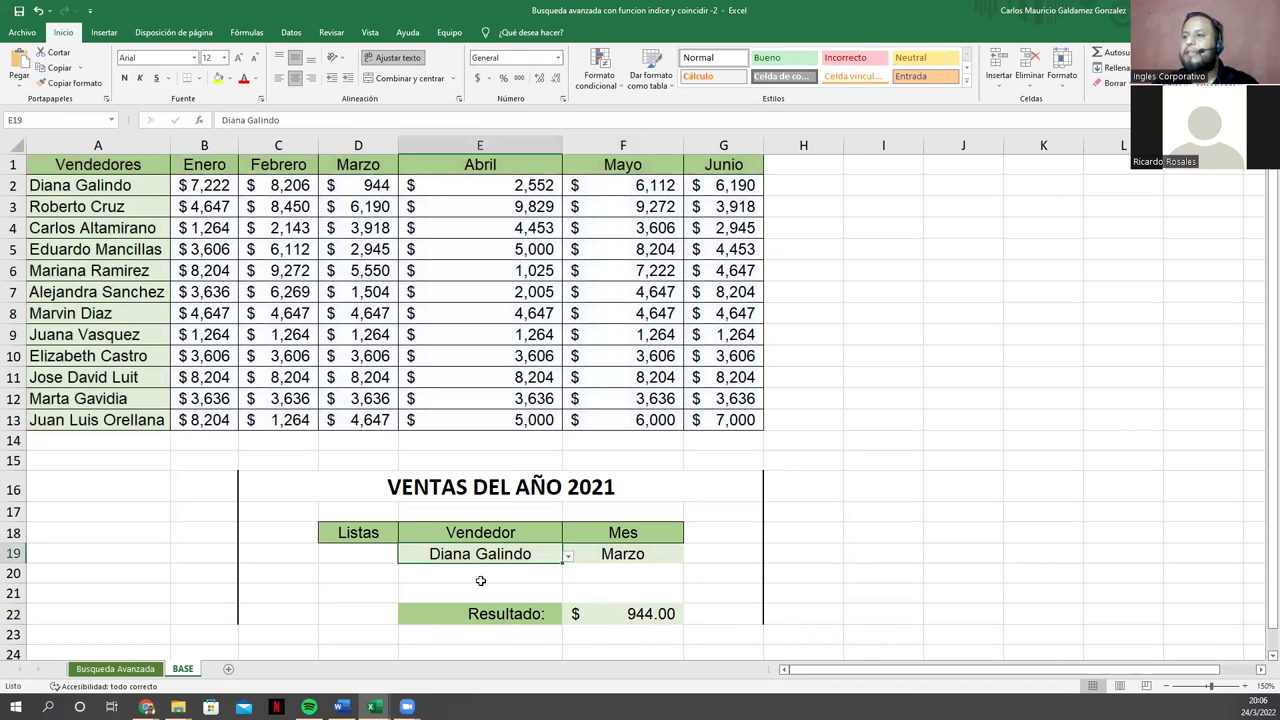
click(600, 614)
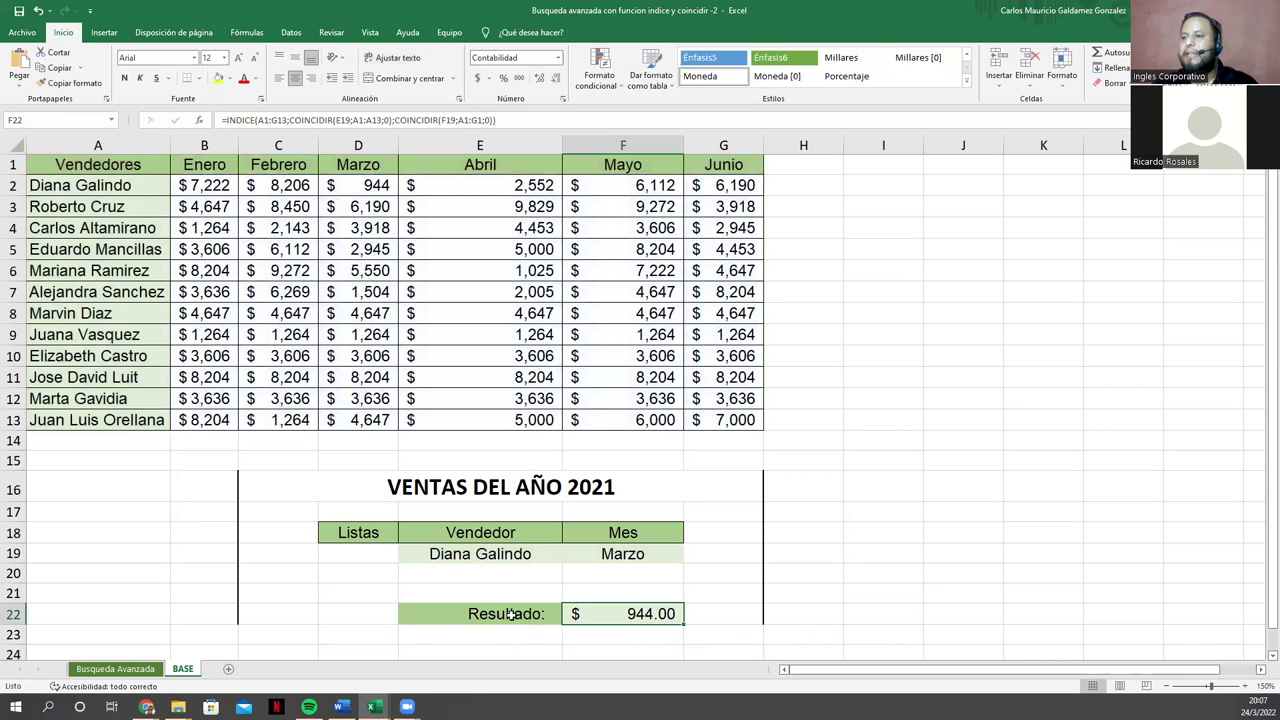
click(113, 669)
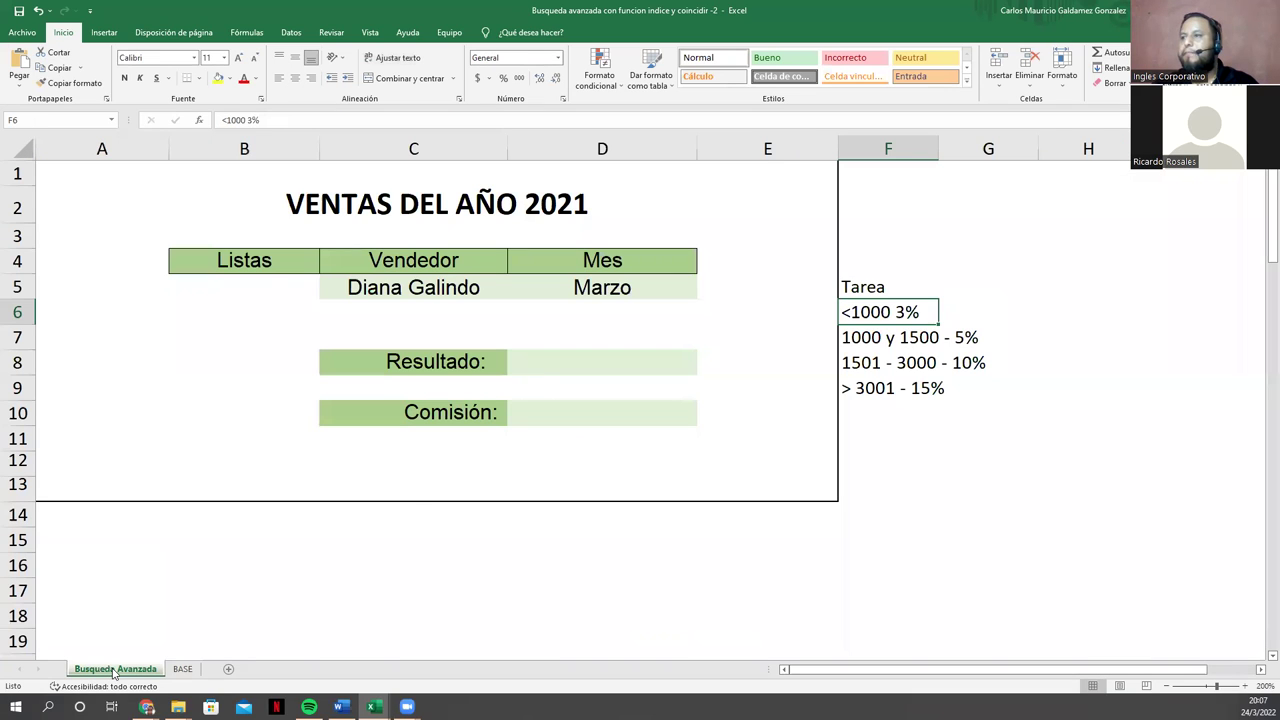
click(543, 360)
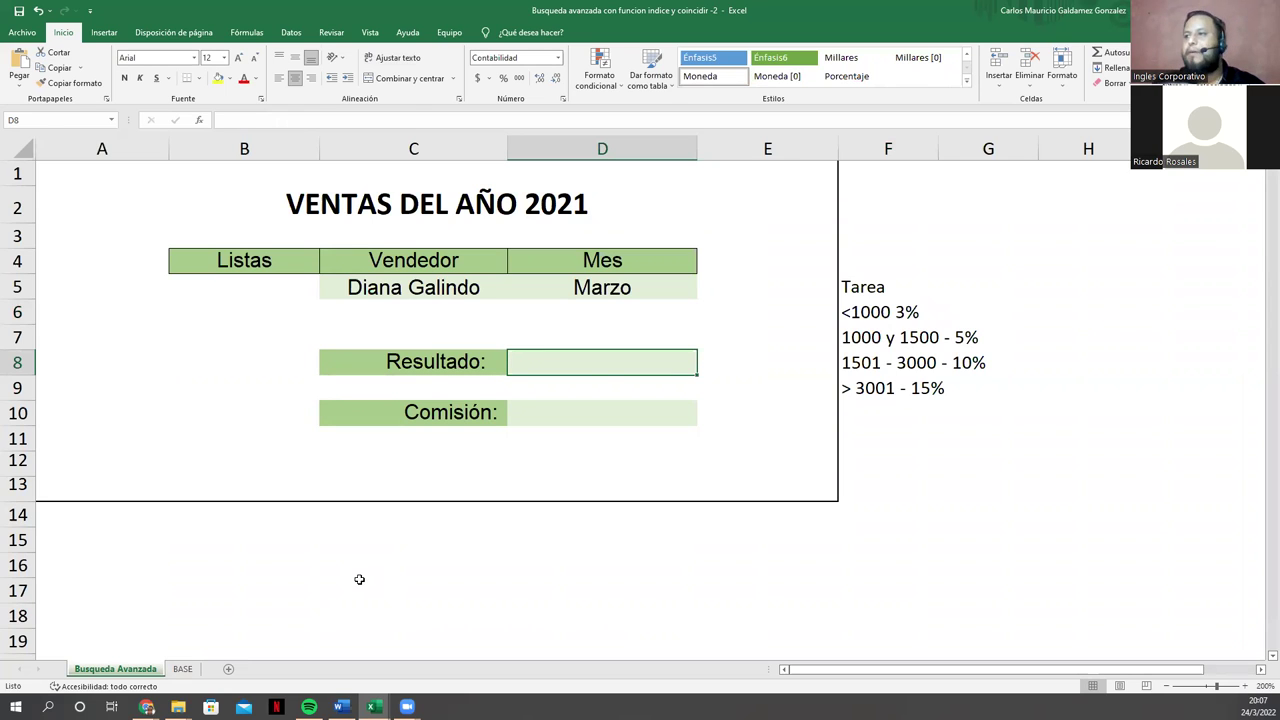
text(=)
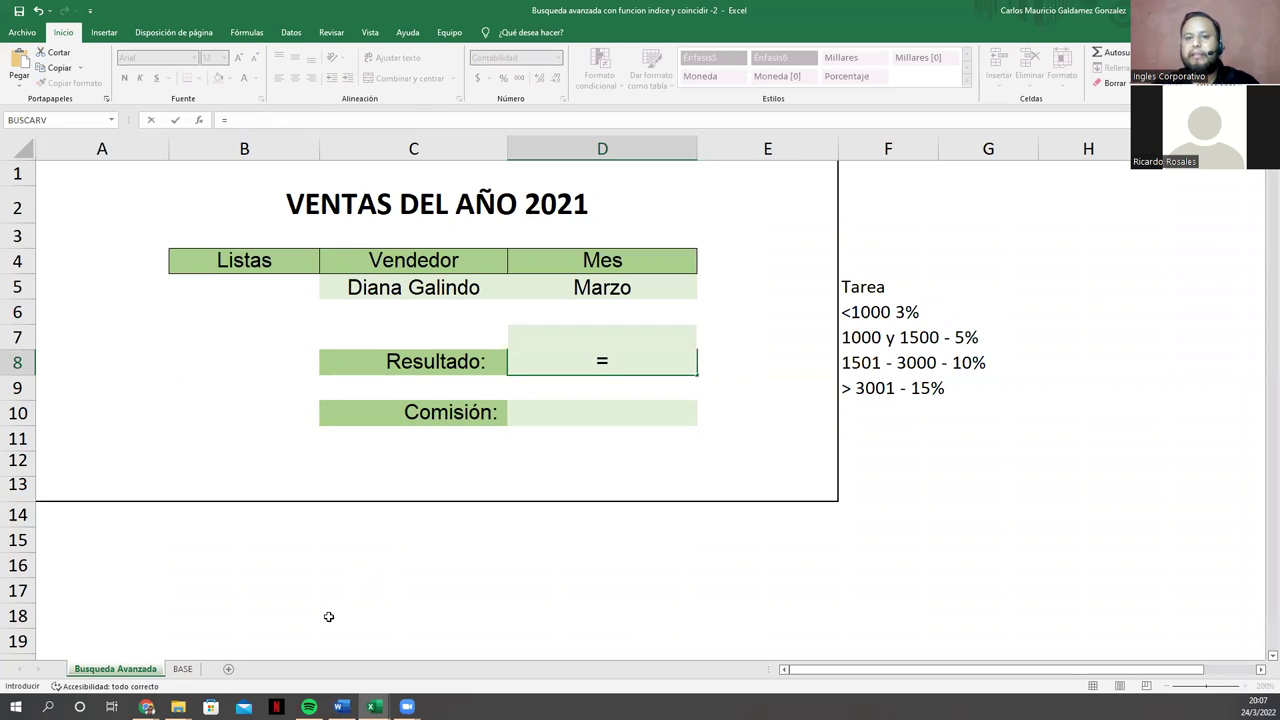
click(183, 669)
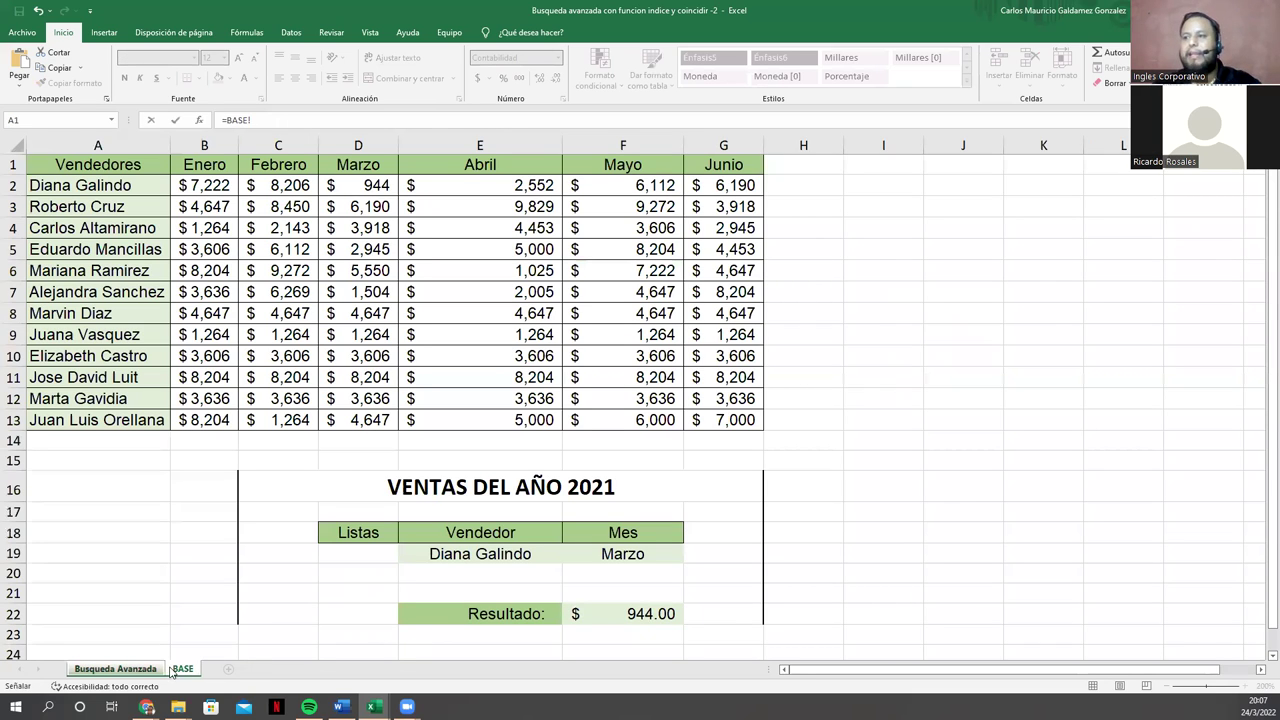
click(641, 613)
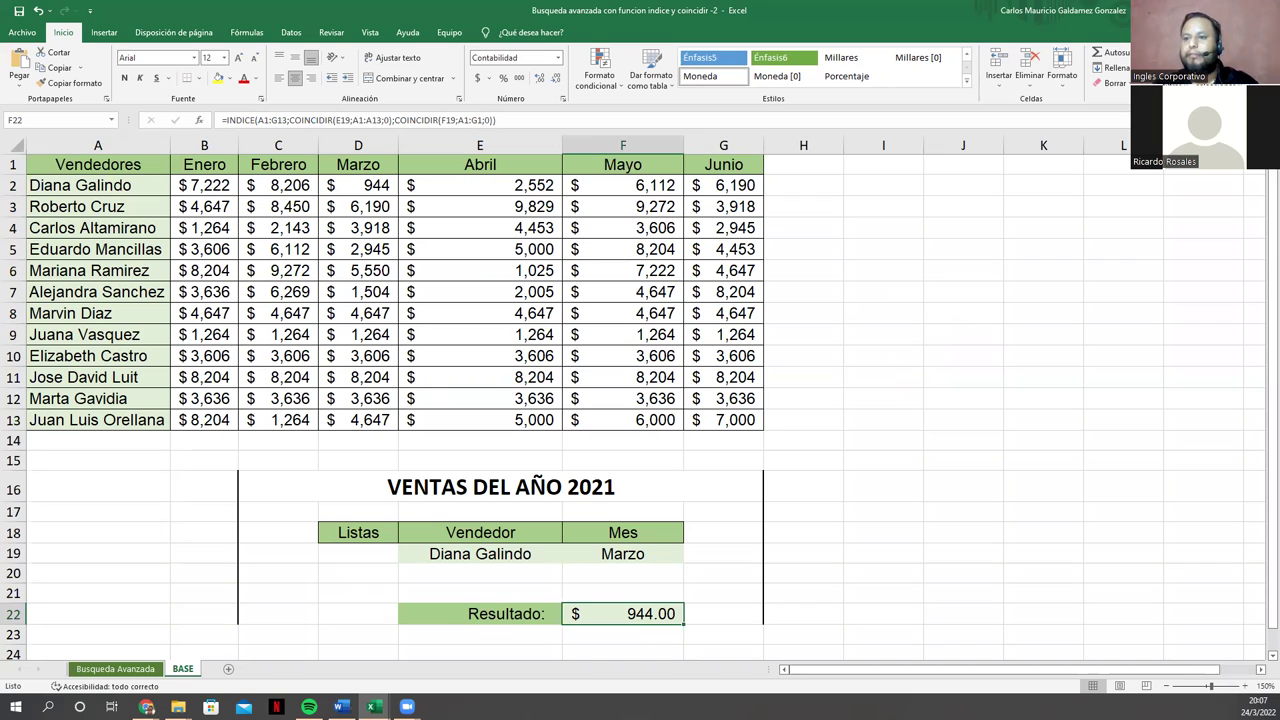
Step: Start an INDICE formula in the Resultado cell D8 of the Busqueda Avanzada sheet with BASE!A1:G13 as its matrix
click(140, 669)
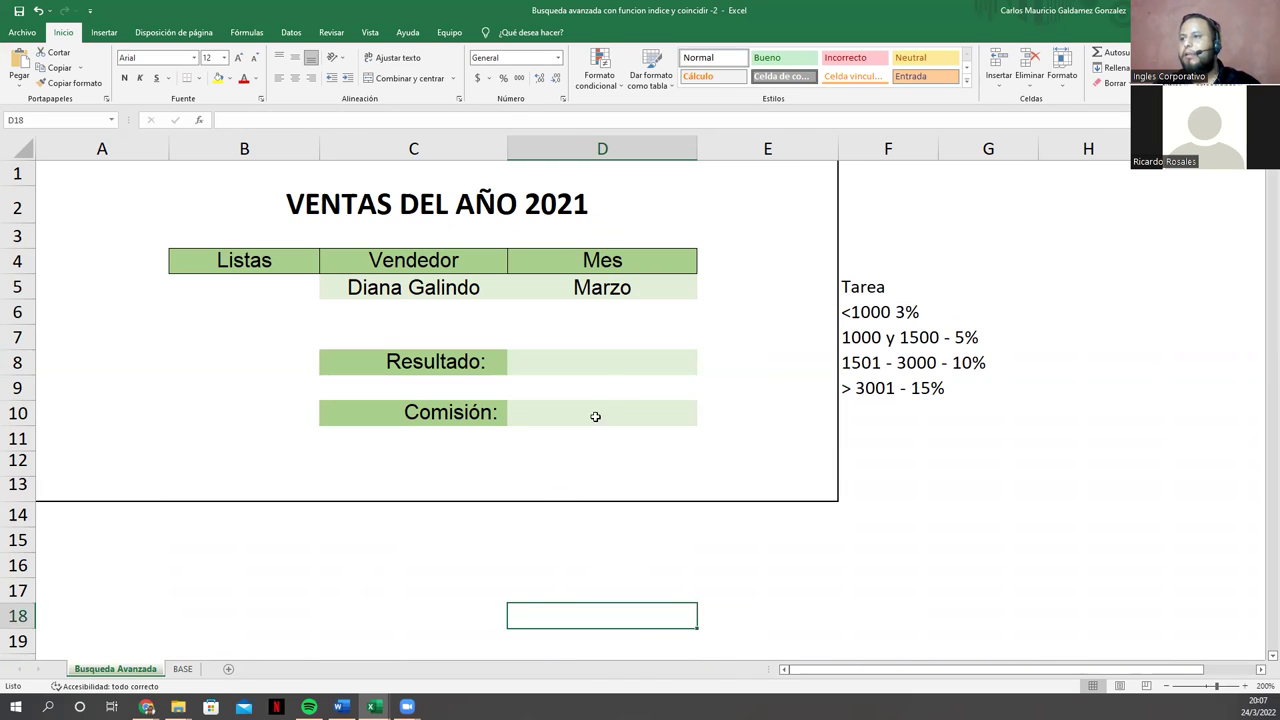
click(595, 366)
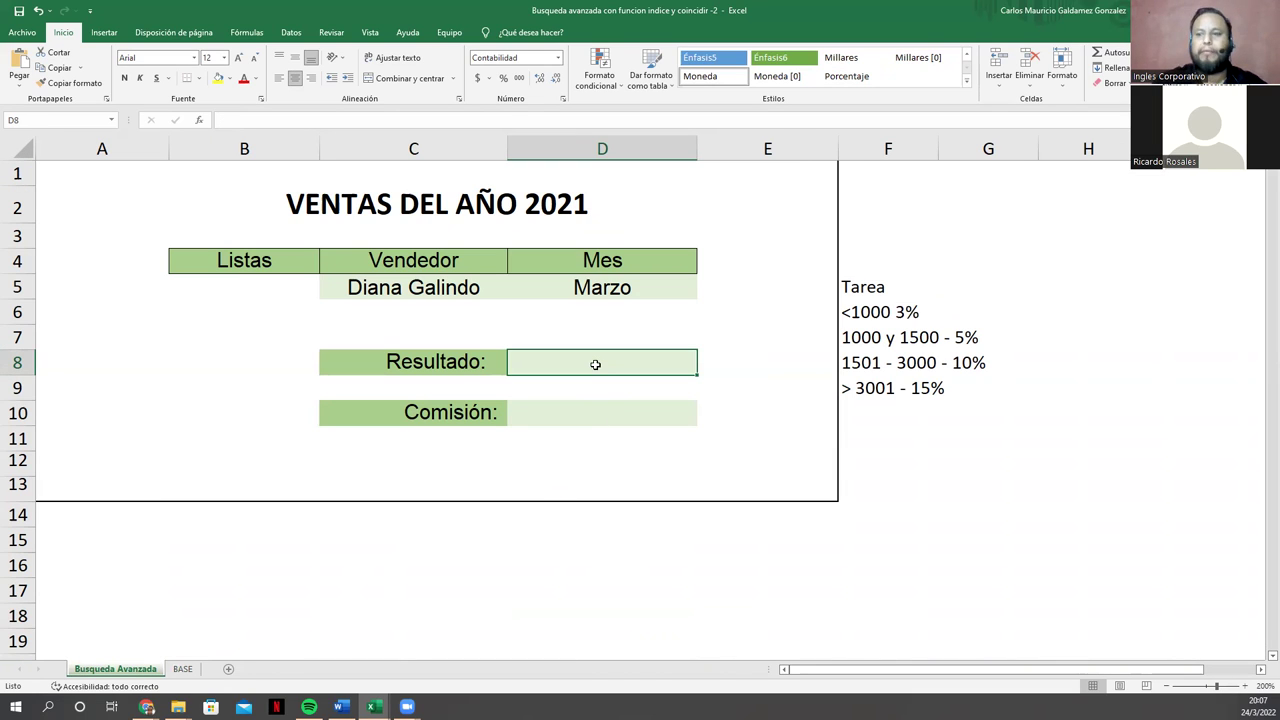
text(=INDICE()
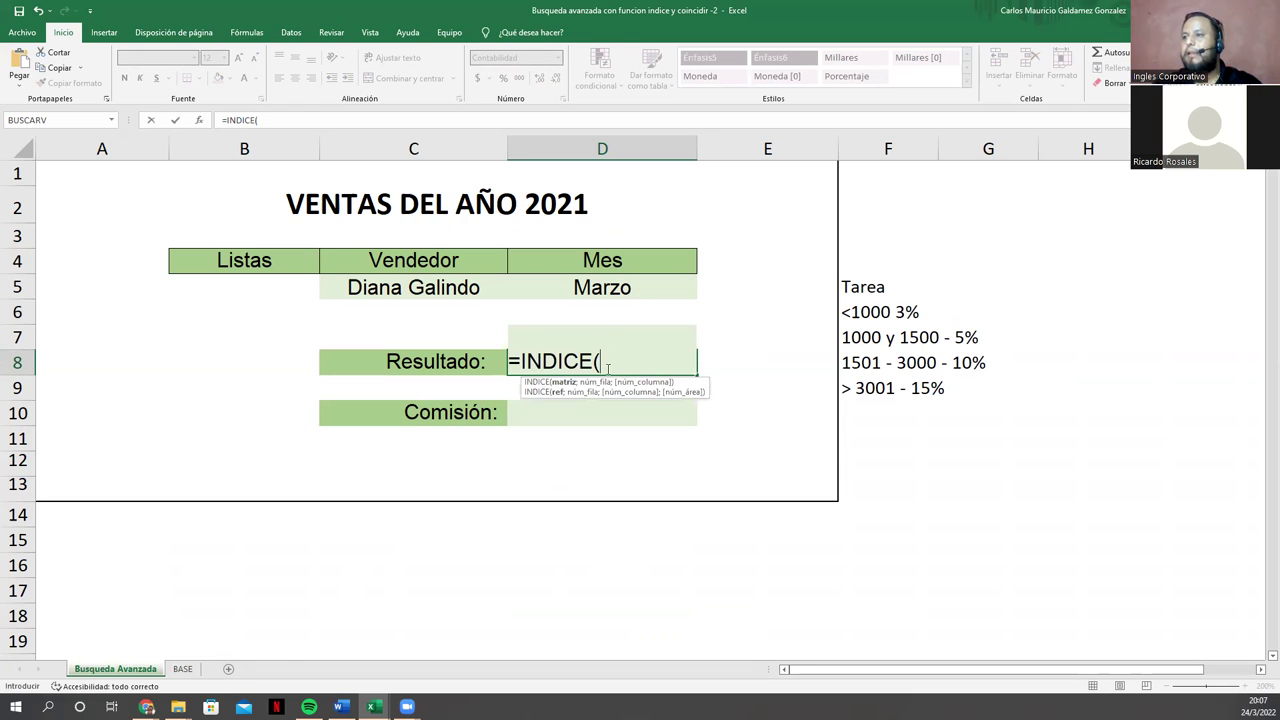
click(182, 668)
drag(82, 165, 709, 414)
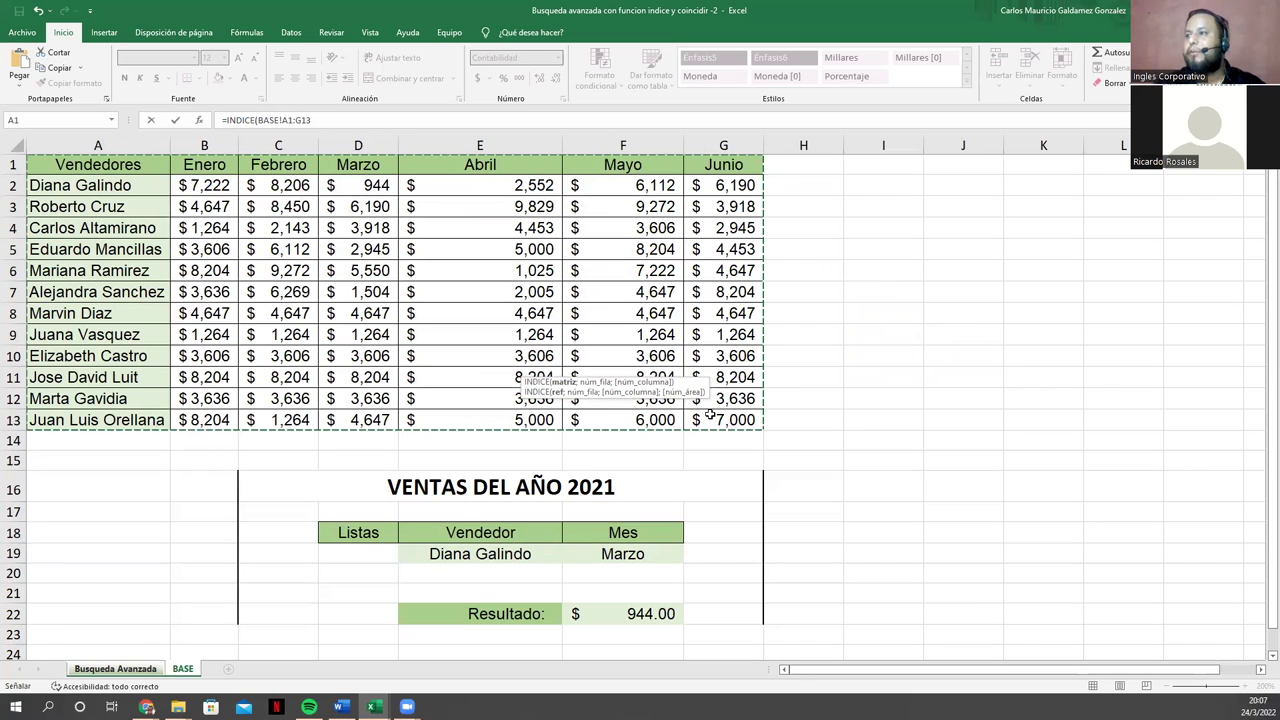
text(;)
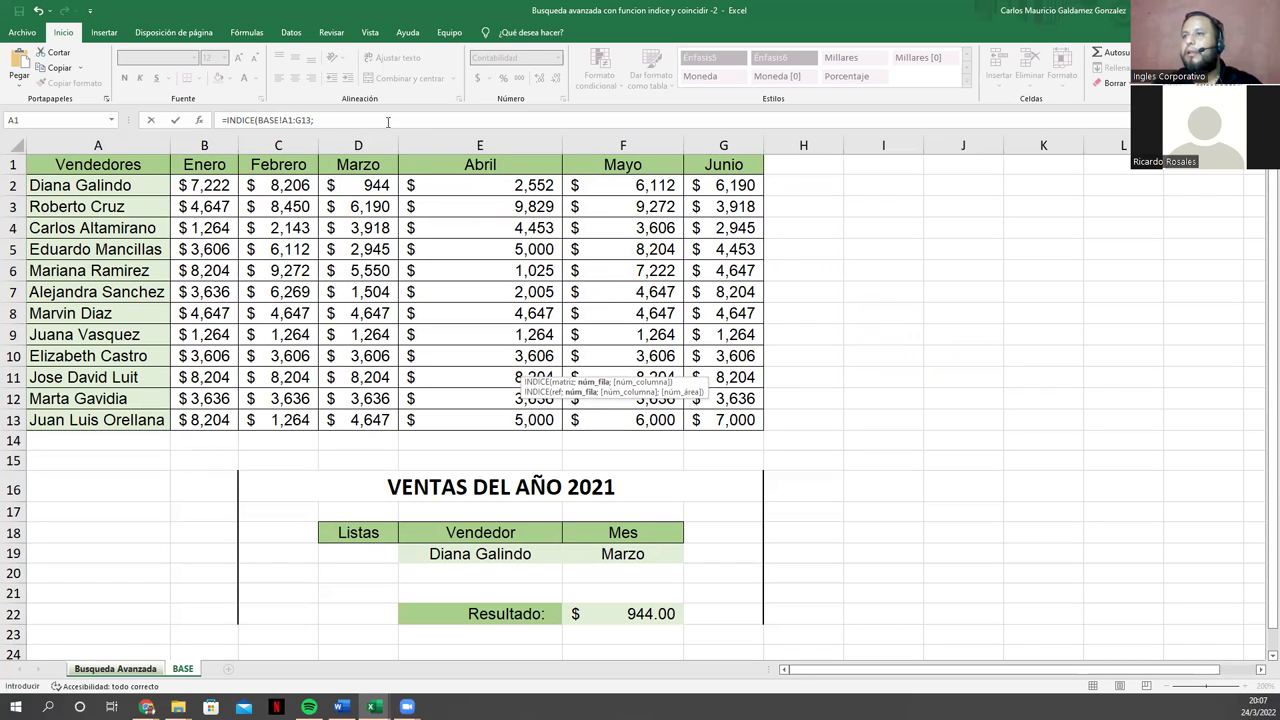
Step: Add a COINCIDIR as INDICE's row argument with C5 as the lookup value, removing the 'Busqueda Avanzada'! prefix from the reference
click(388, 121)
text(COIN)
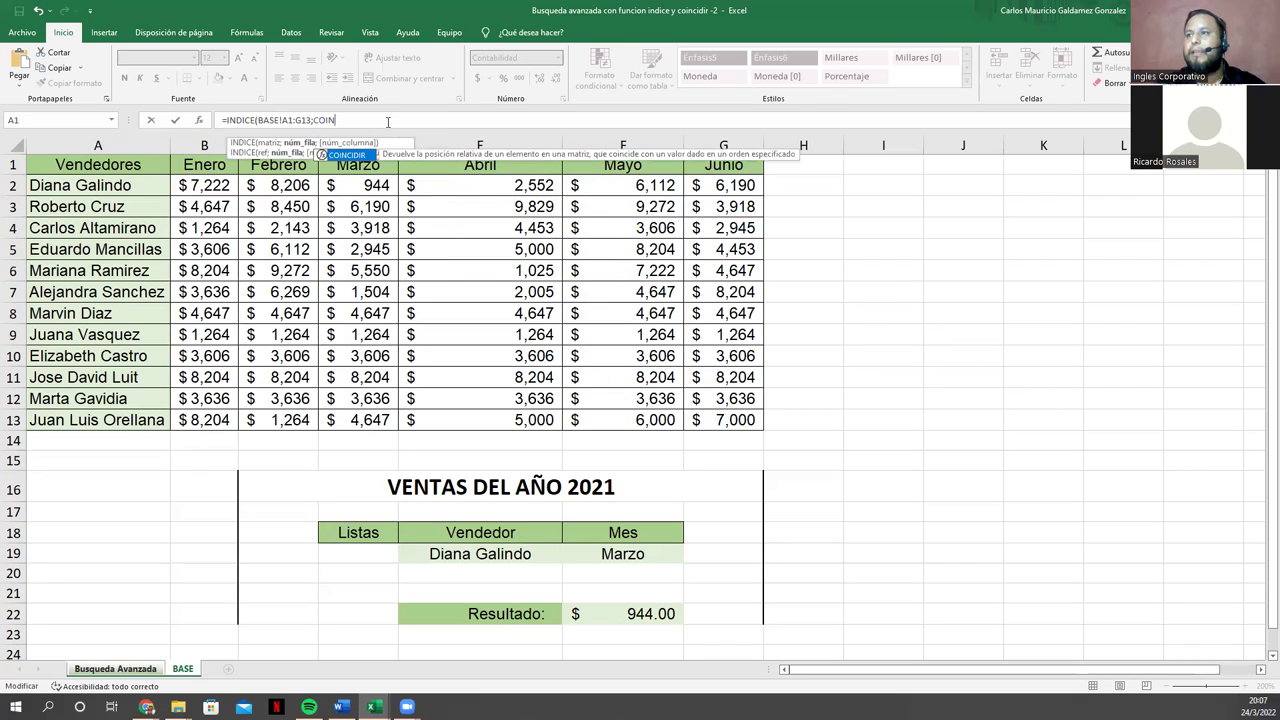
key(Tab)
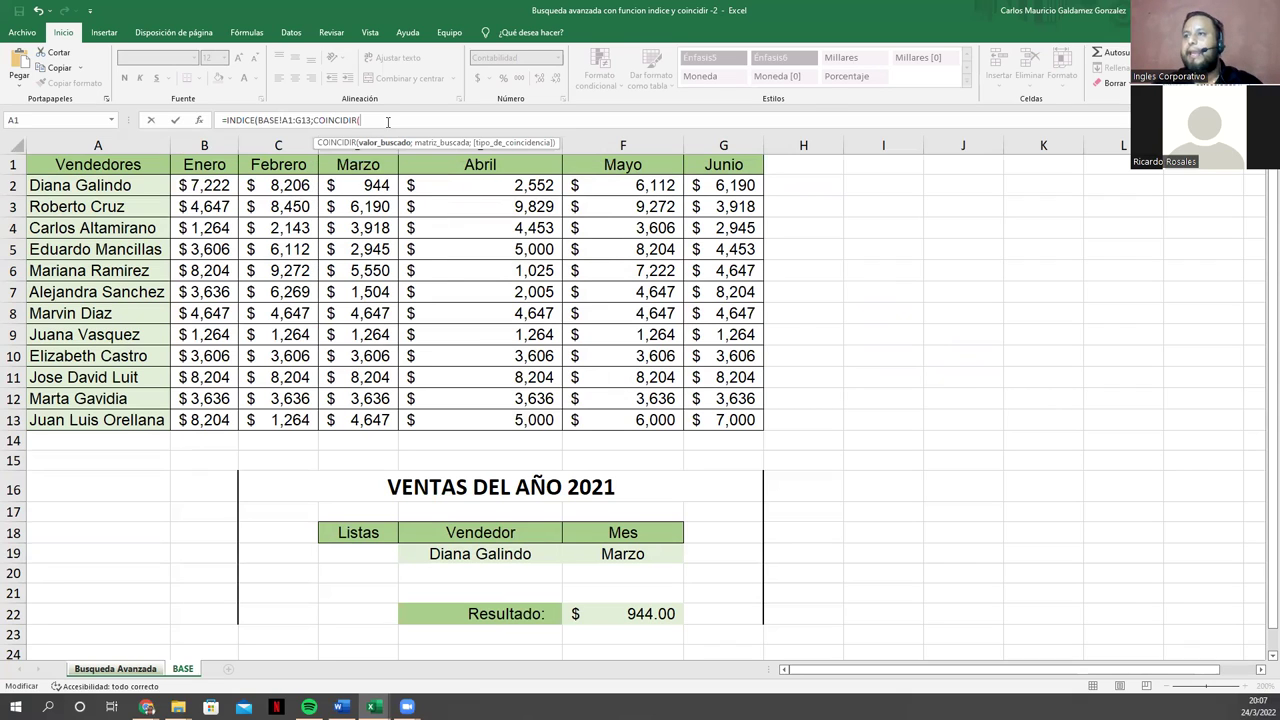
click(183, 668)
click(137, 670)
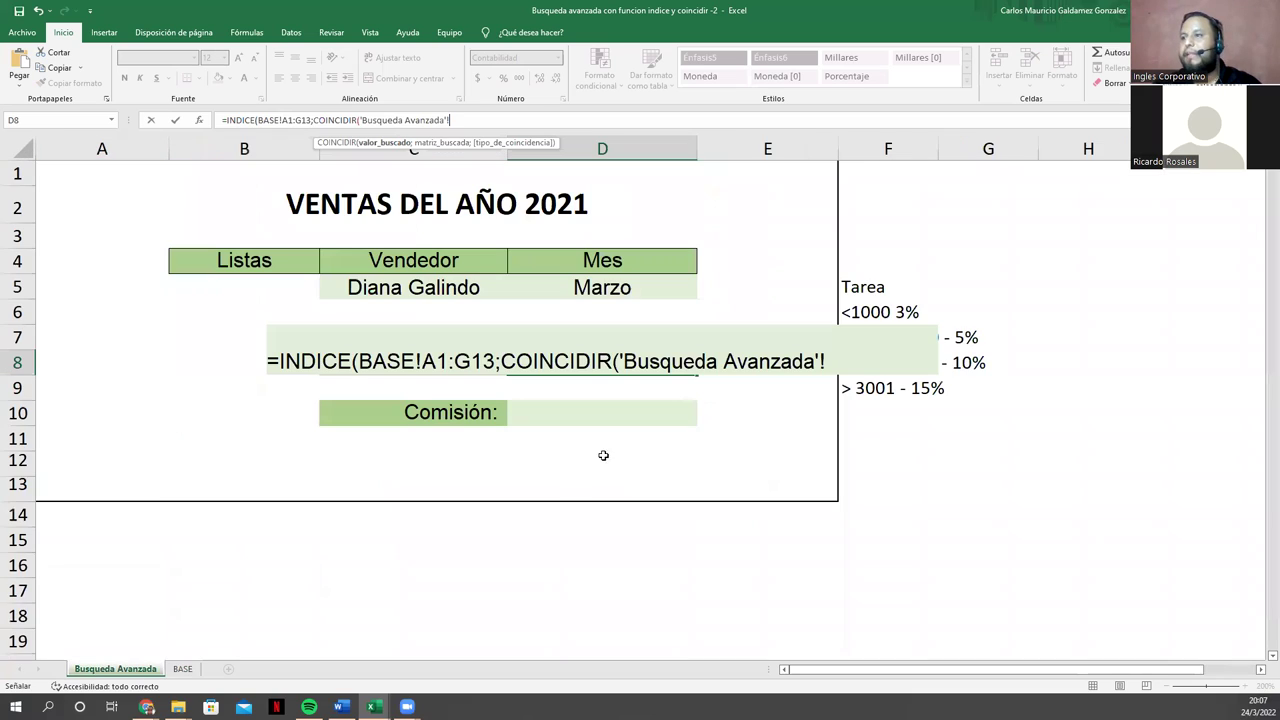
click(413, 287)
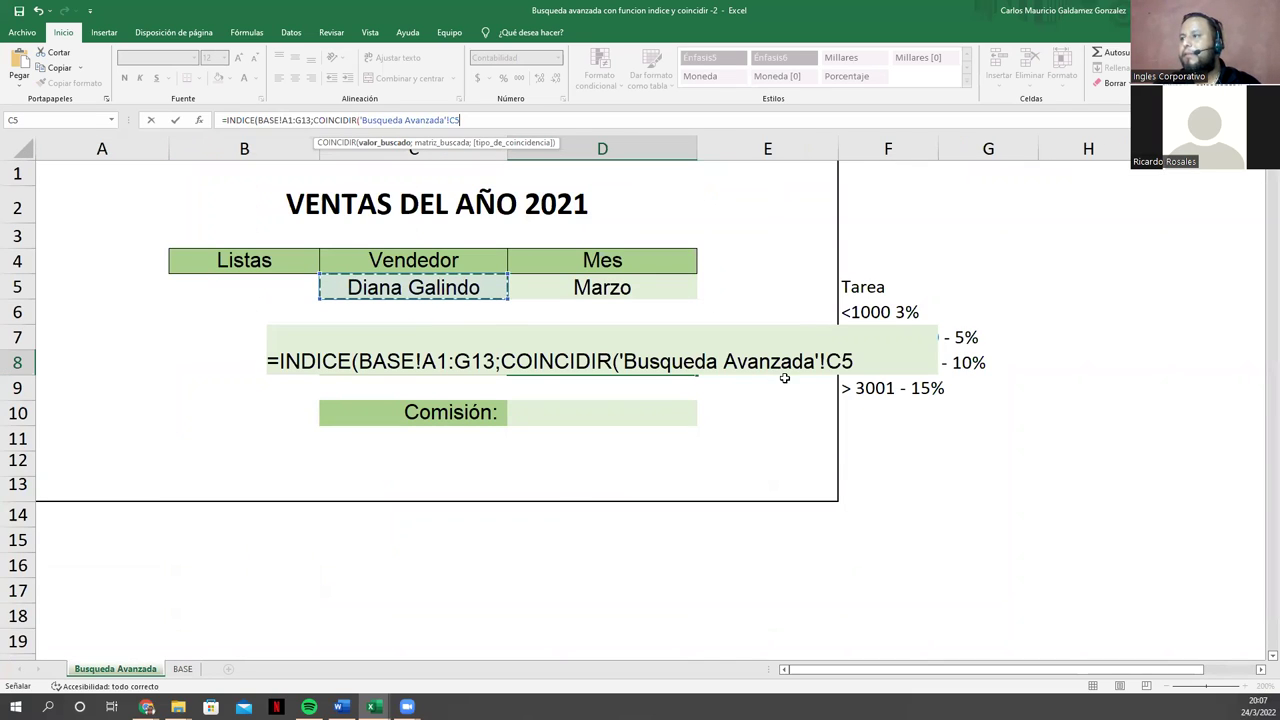
drag(826, 361, 620, 361)
key(BackSpace)
click(660, 360)
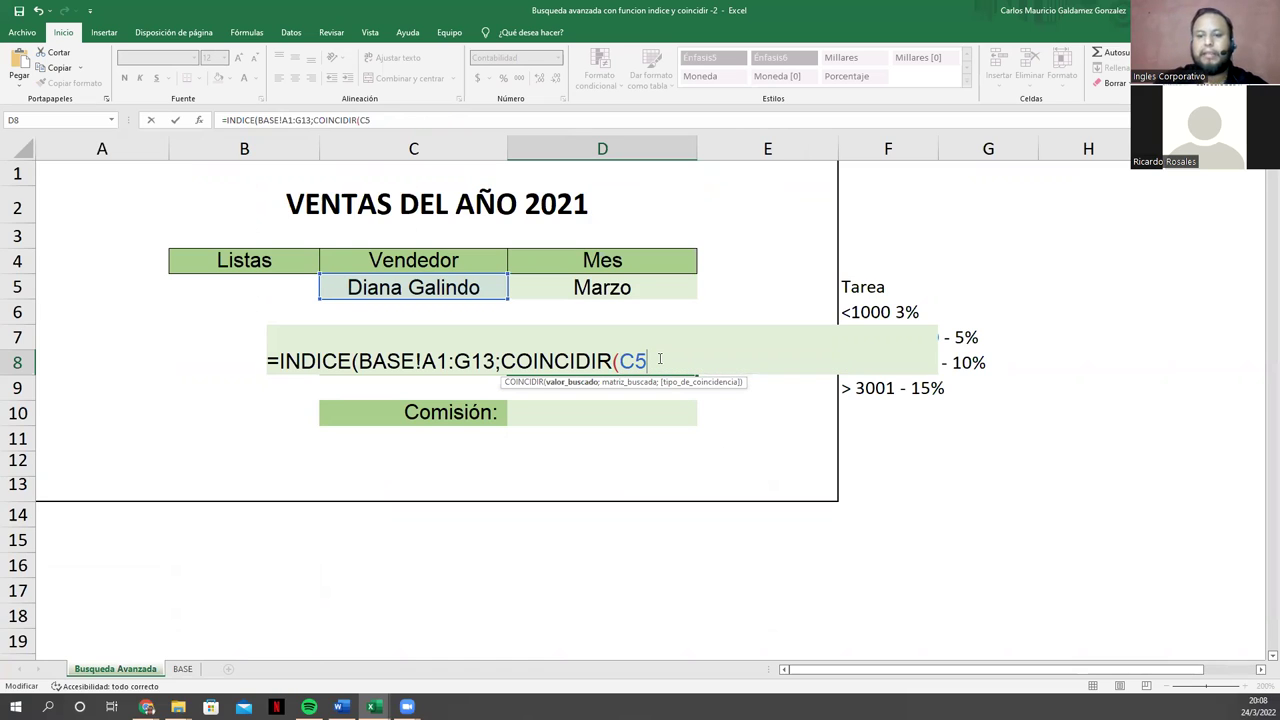
Step: Complete the first COINCIDIR with the lookup range BASE!A1:A13 and match type 0, ready for the column argument
text(;BASE!A1:A4)
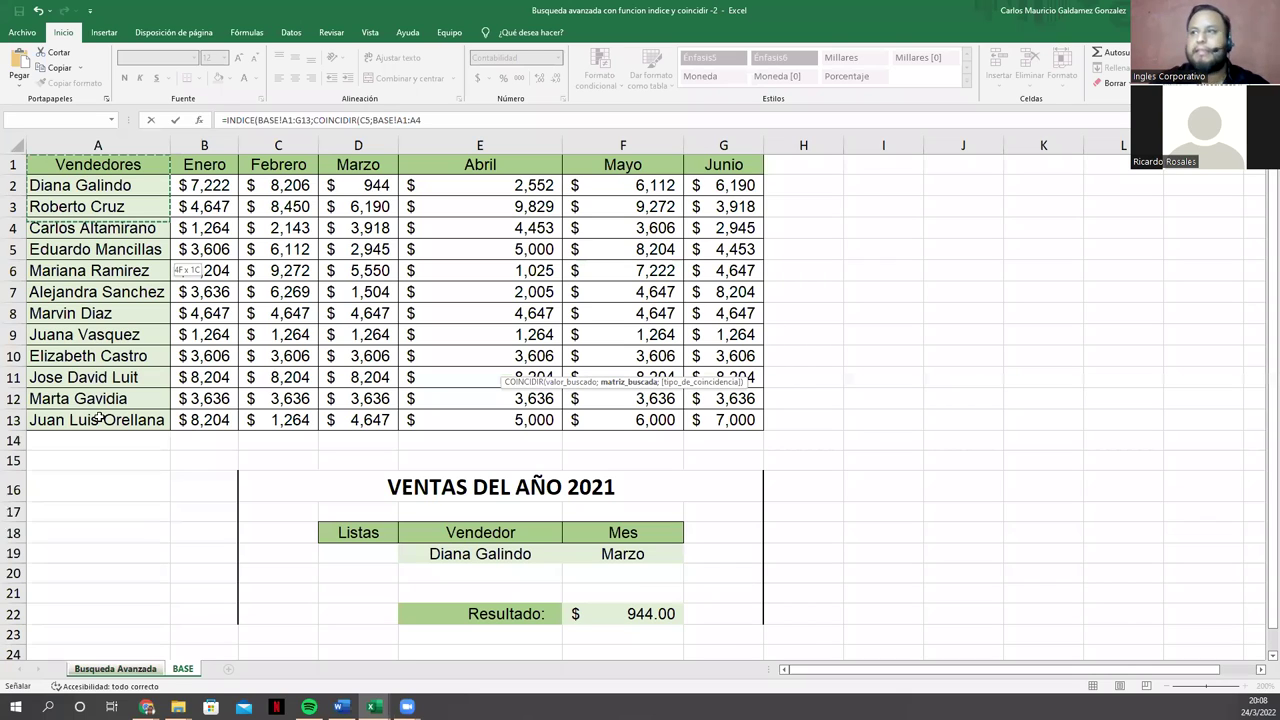
drag(98, 170, 100, 418)
text(;0))
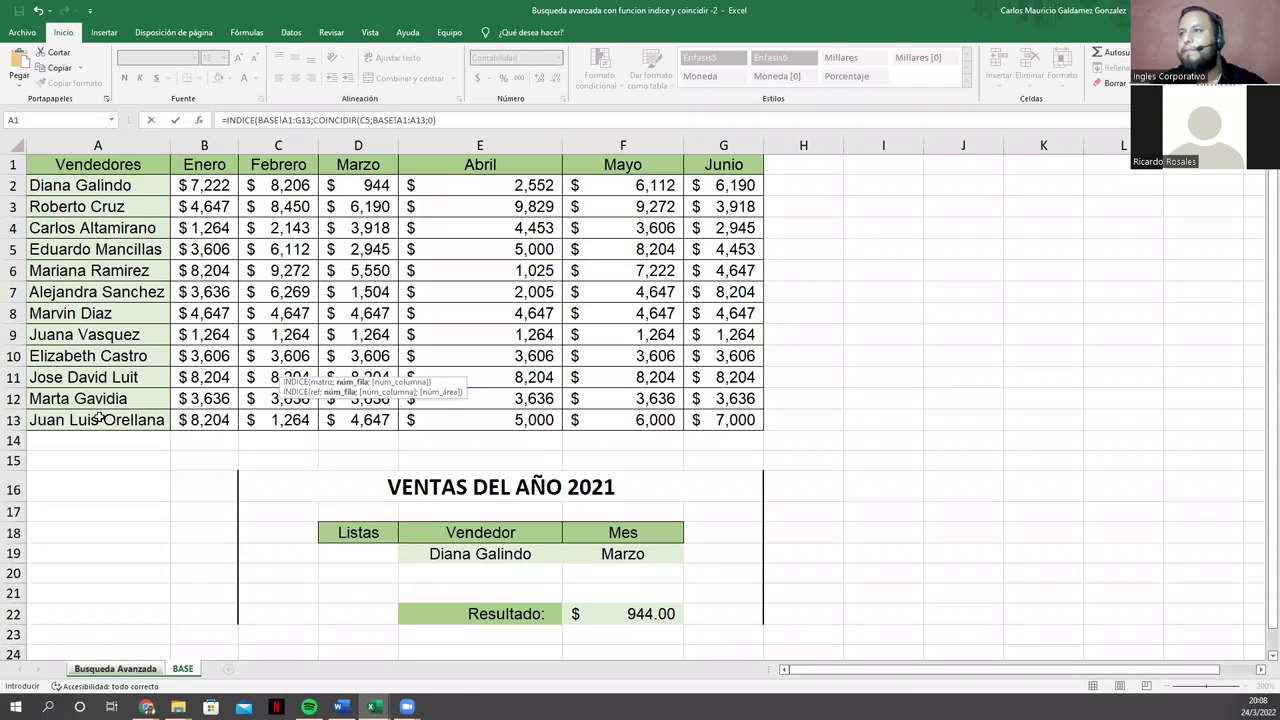
text(;)
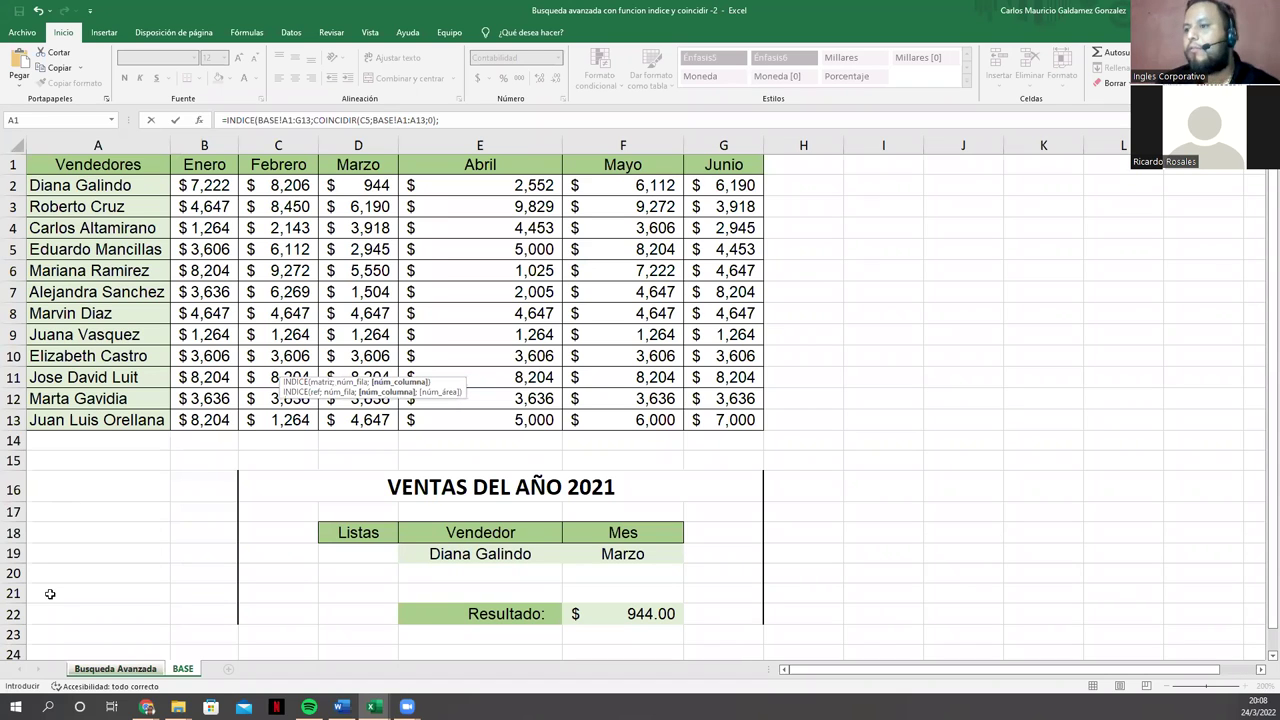
Step: Try to enter the month cell 'Busqueda Avanzada'!D5 directly as INDICE's column argument in D8
click(153, 670)
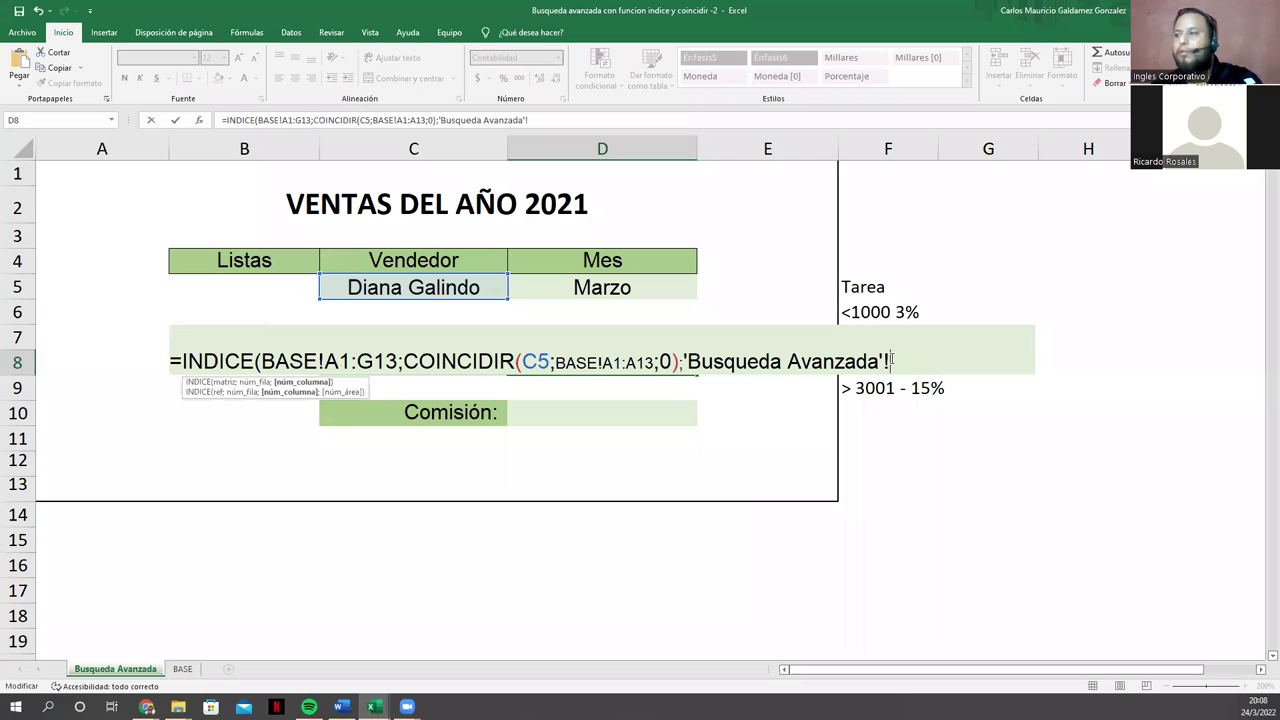
key(BackSpace)
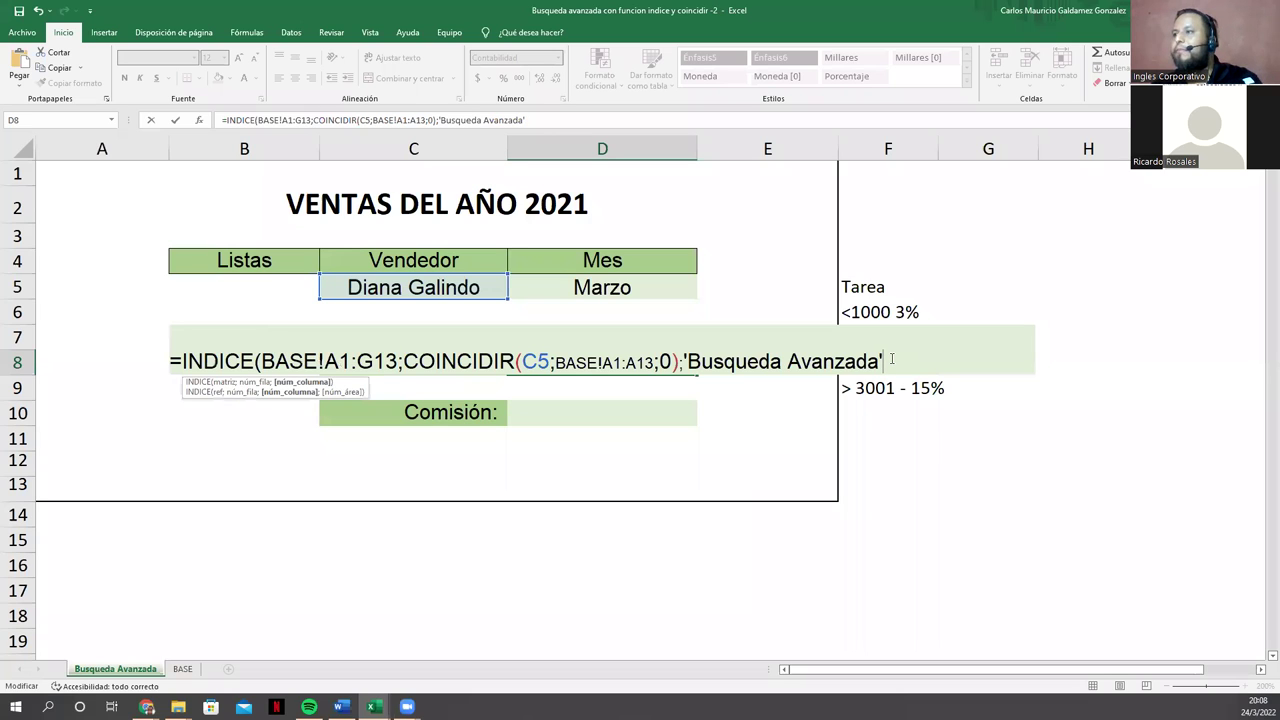
key(BackSpace)
key(BackSpace)
key(BackSpace)
key(BackSpace)
key(BackSpace)
key(BackSpace)
key(BackSpace)
key(BackSpace)
key(BackSpace)
key(BackSpace)
key(BackSpace)
key(BackSpace)
key(BackSpace)
key(BackSpace)
key(BackSpace)
key(BackSpace)
key(BackSpace)
key(BackSpace)
key(BackSpace)
click(590, 287)
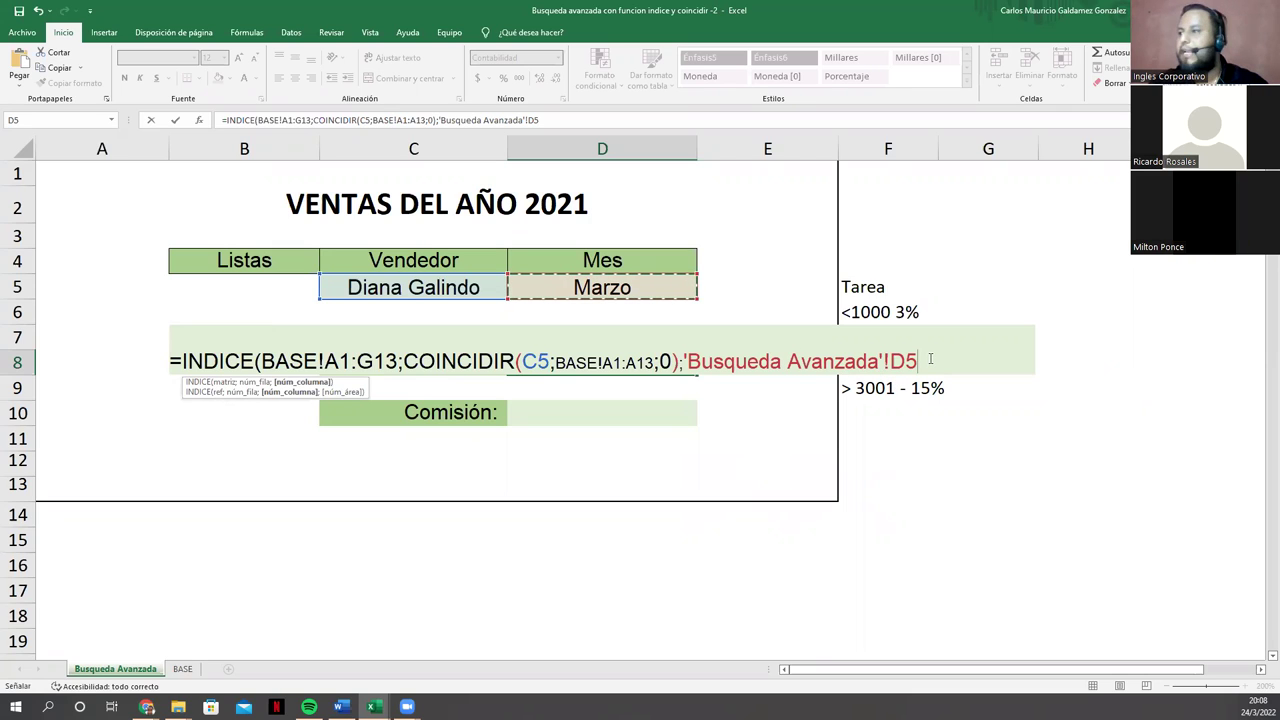
text(;)
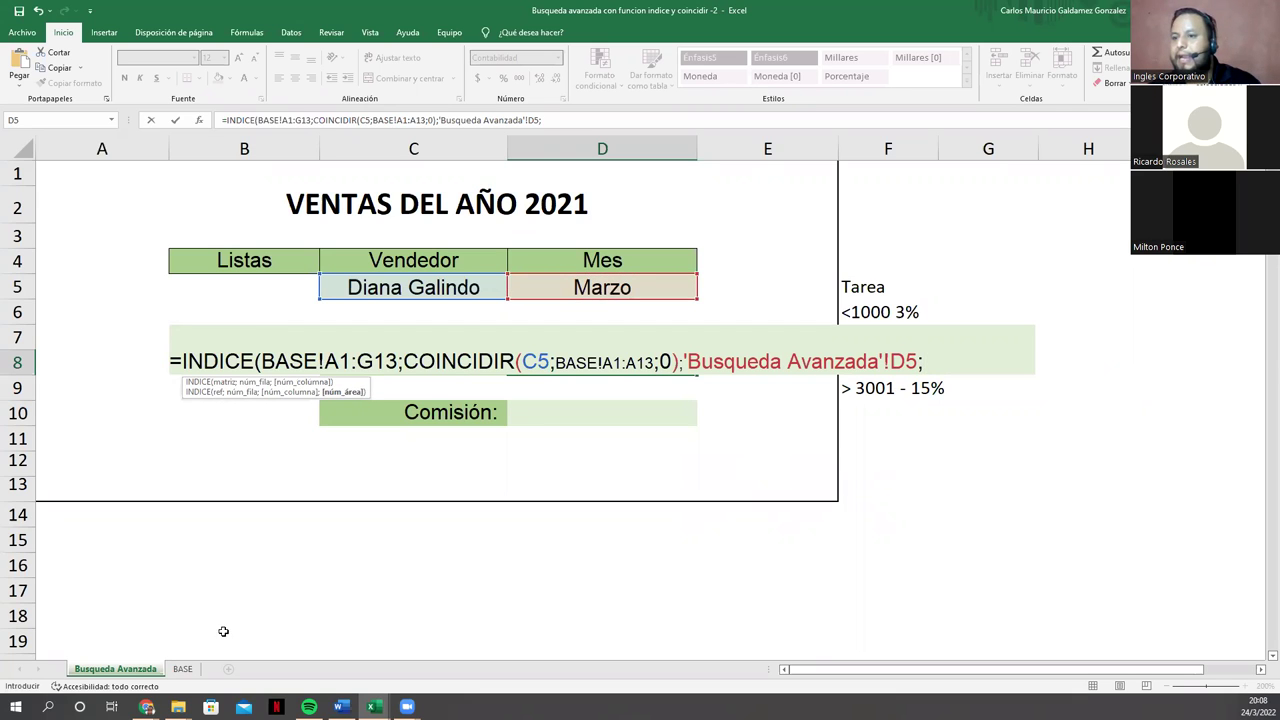
Step: Try to finish the D8 formula by adding BASE!A1:G1 and 0 as further INDICE arguments
click(183, 669)
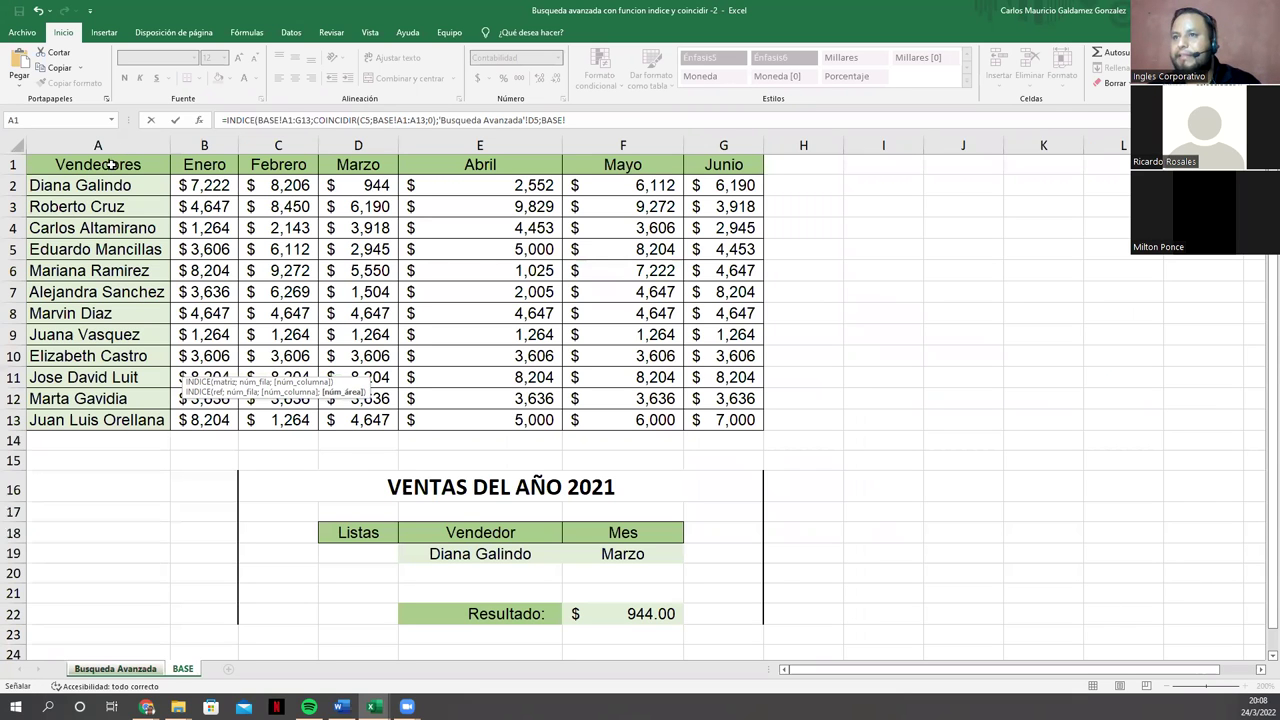
shift+click(697, 164)
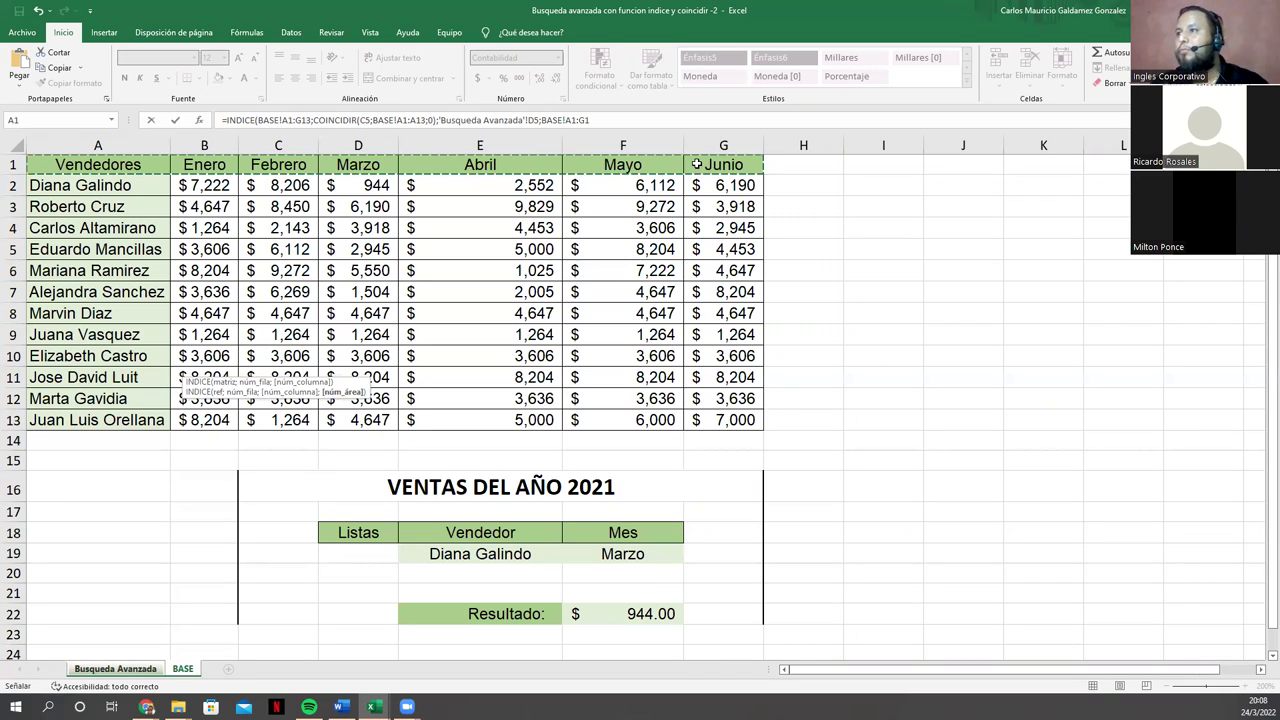
text(;)
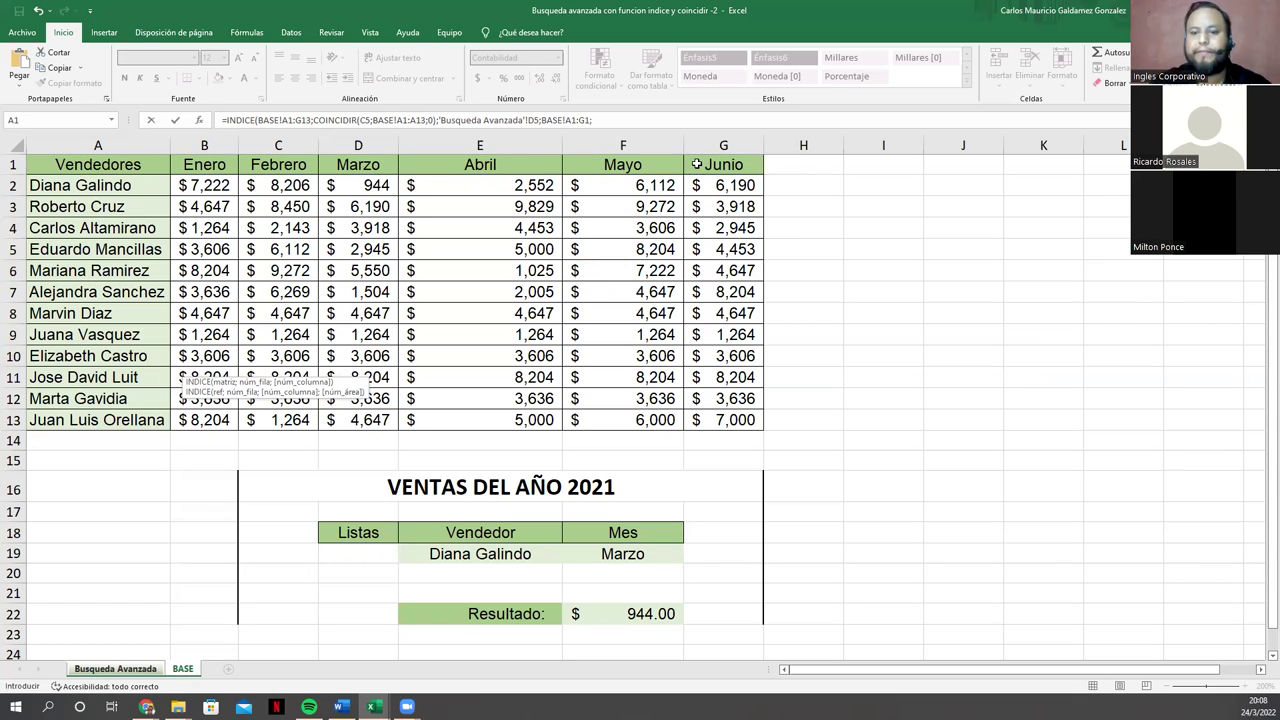
text(0)
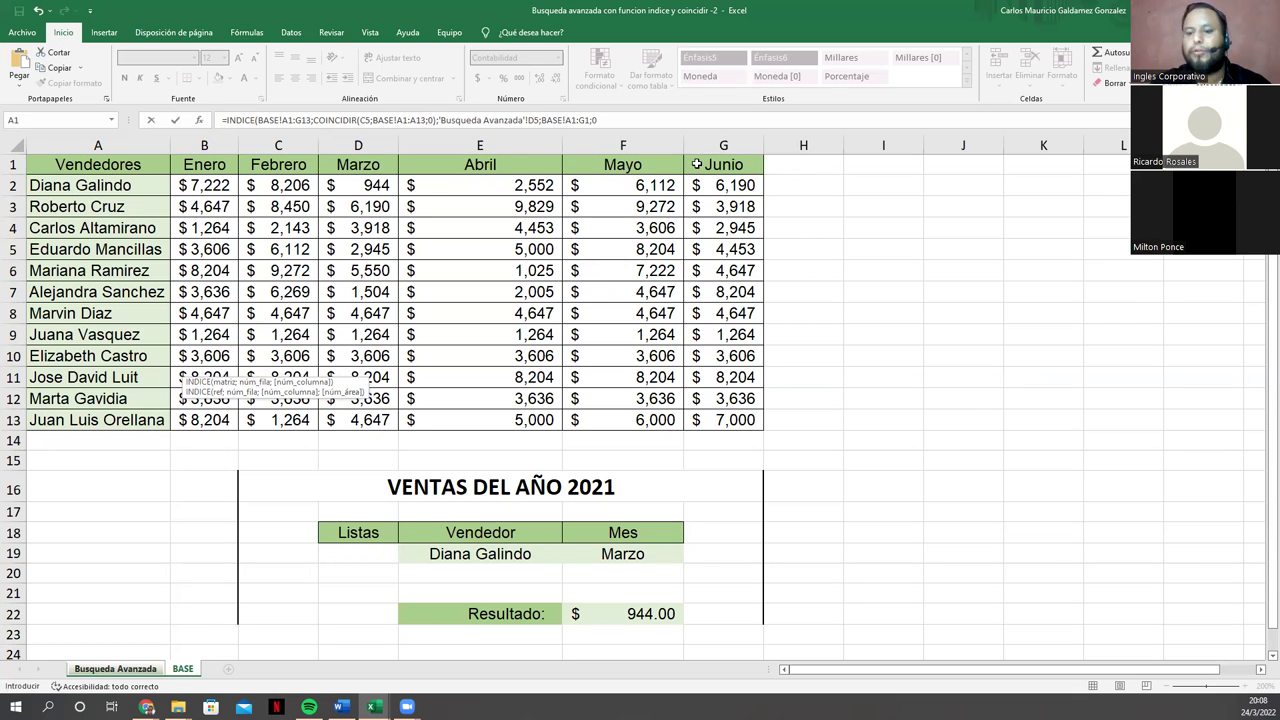
text()))
key(Return)
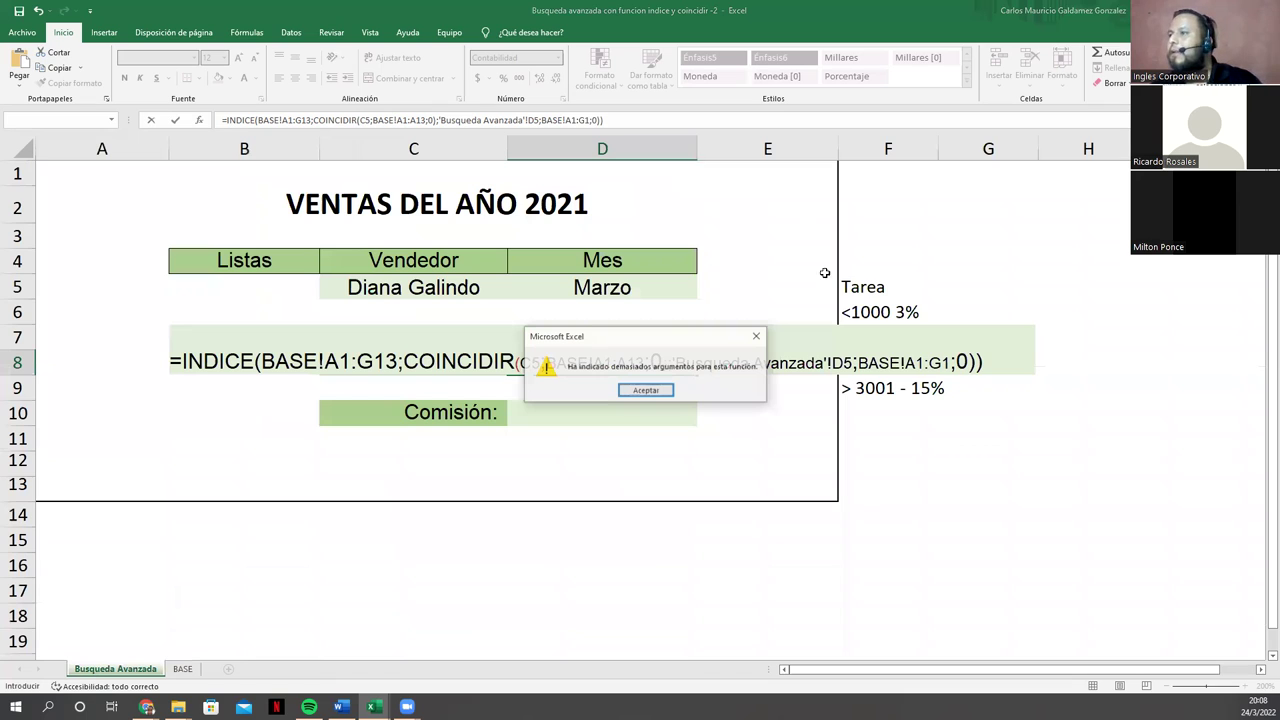
key(Return)
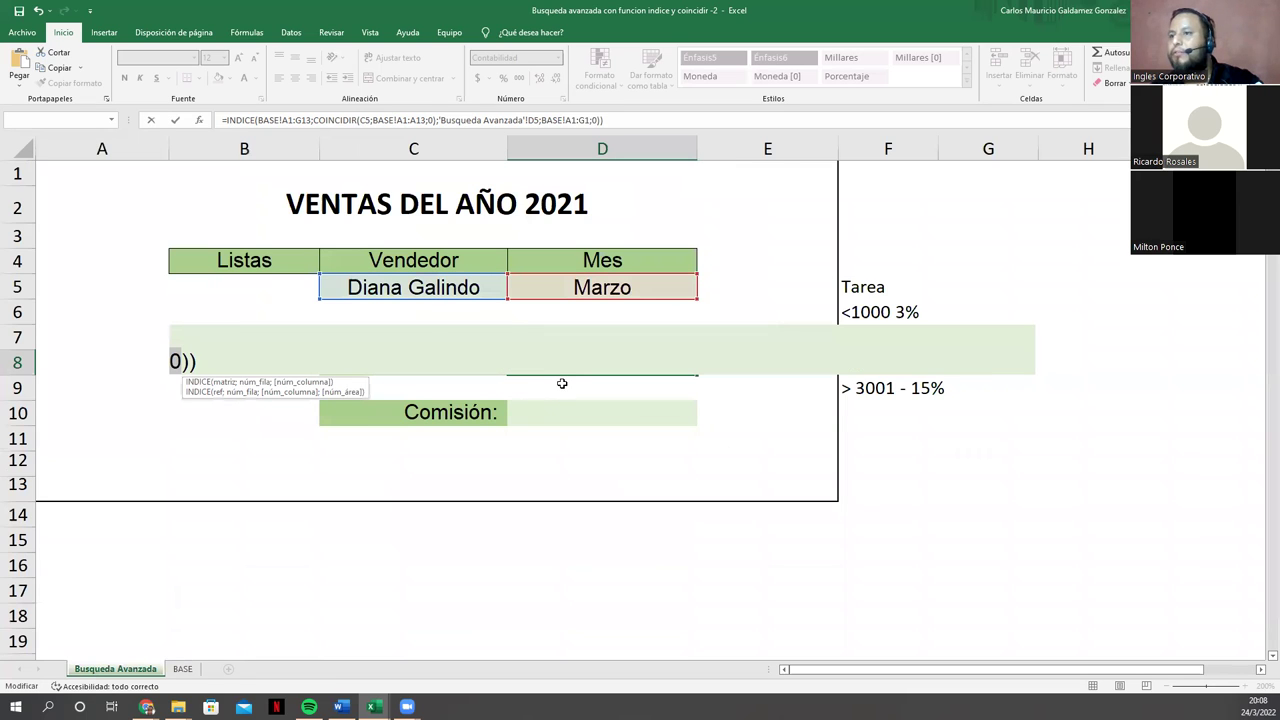
Step: Copy the 'Busqueda Avanzada'! prefix in front of C5 in the first COINCIDIR and try to enter the formula again
key(End)
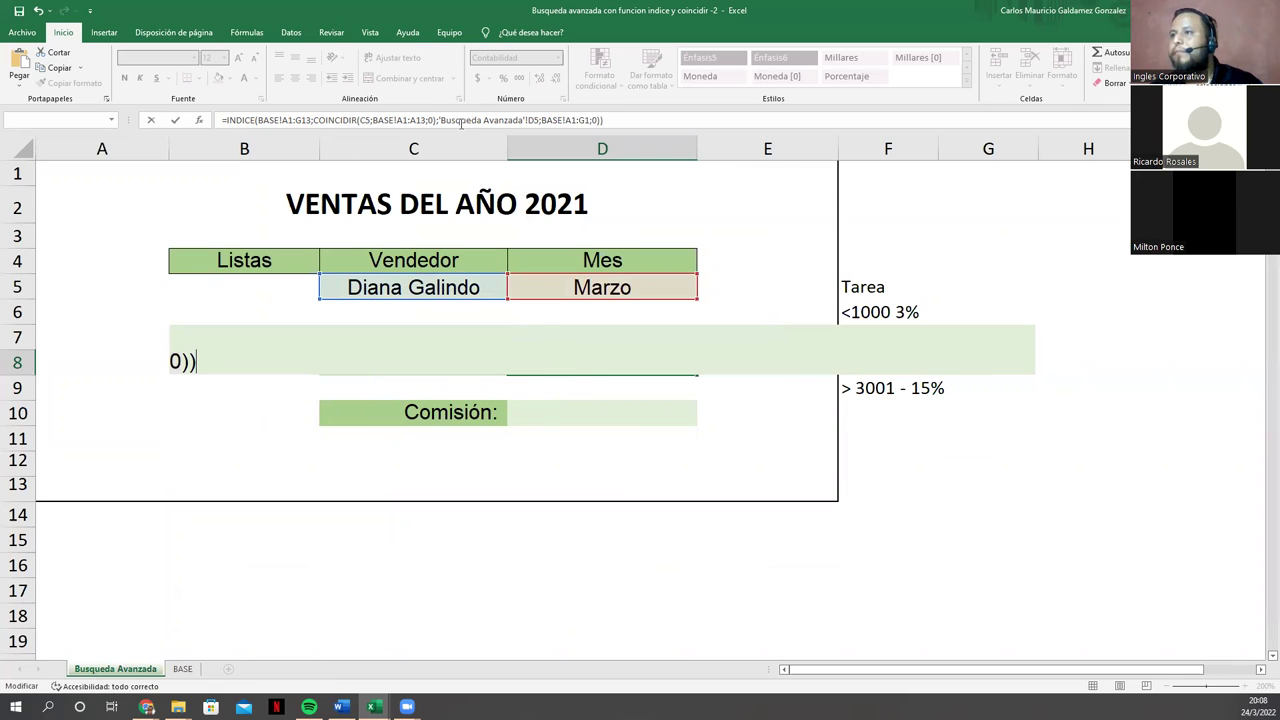
click(445, 120)
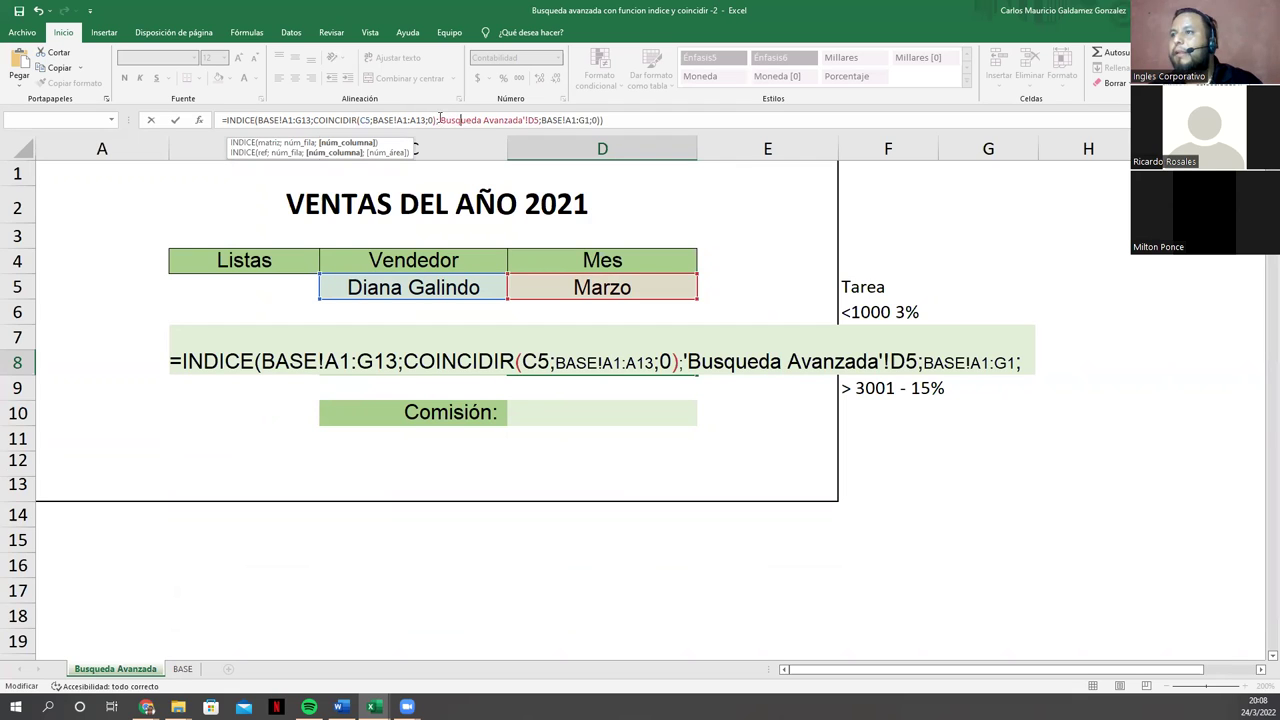
drag(438, 120, 529, 120)
key(ctrl+c)
click(360, 120)
key(ctrl+v)
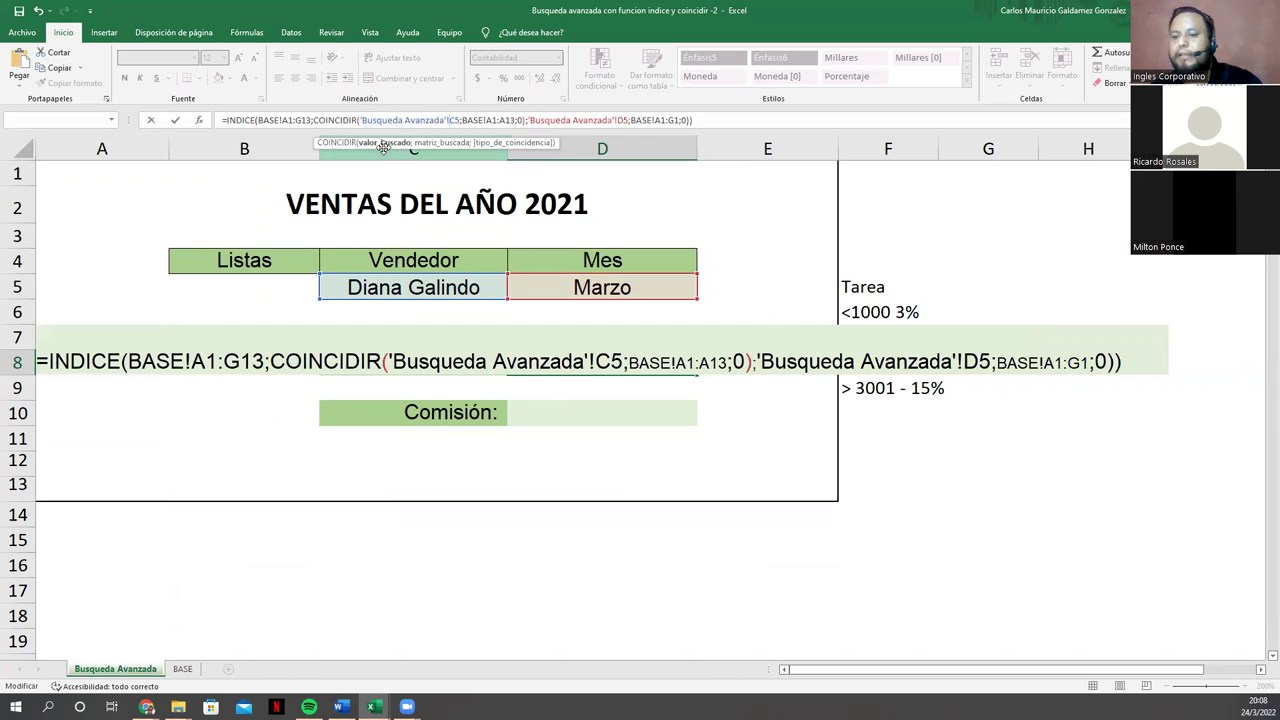
key(Return)
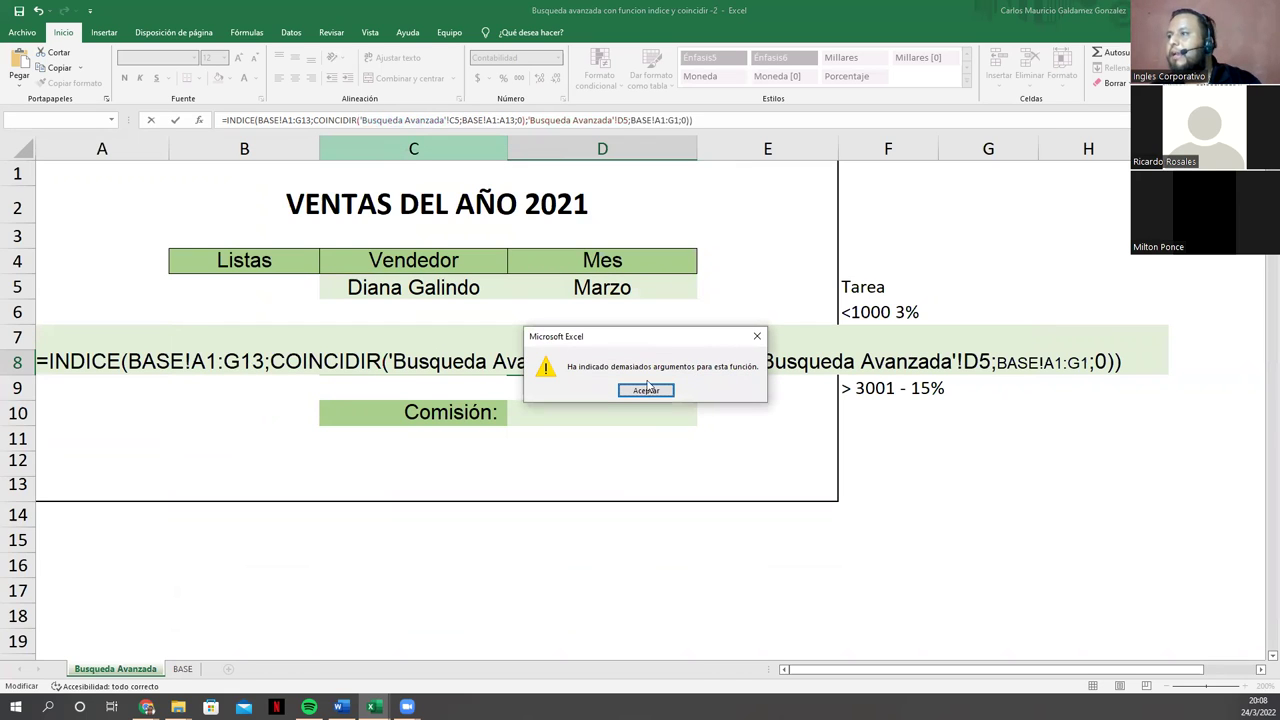
click(646, 389)
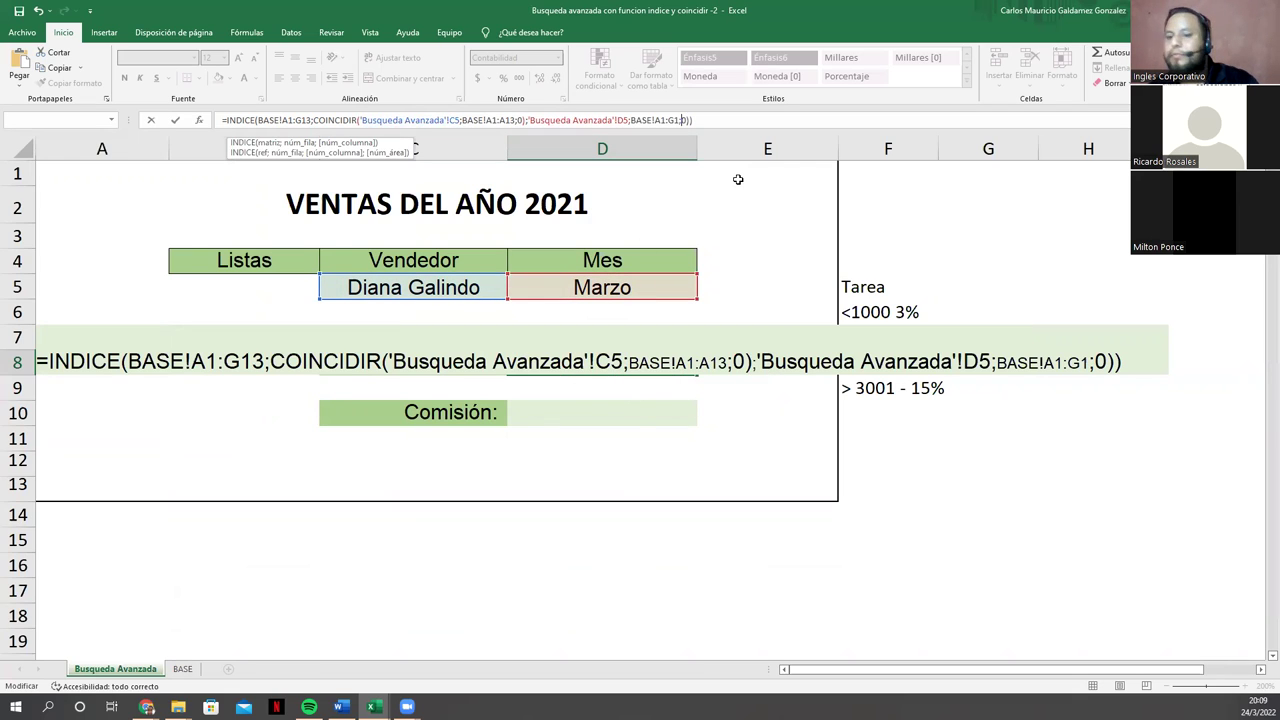
Step: Review the D8 formula and delete everything after the first COINCIDIR and its semicolon
key(BackSpace)
key(BackSpace)
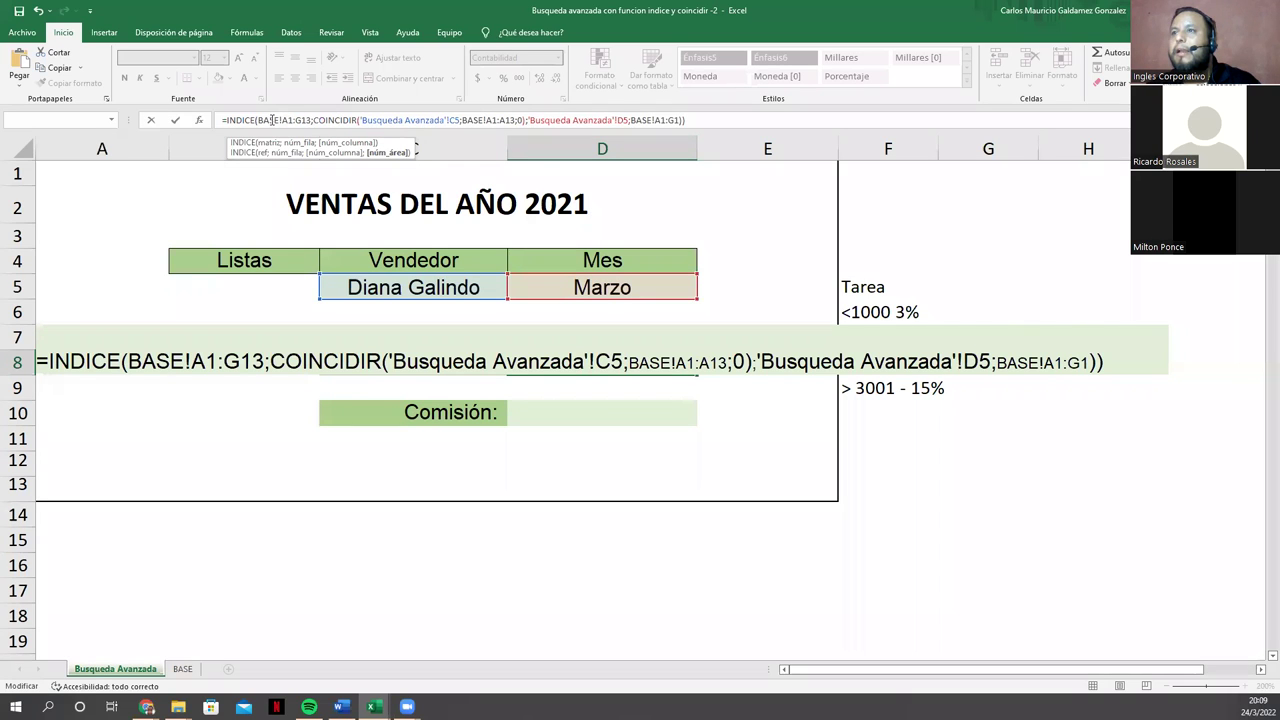
click(336, 120)
click(461, 120)
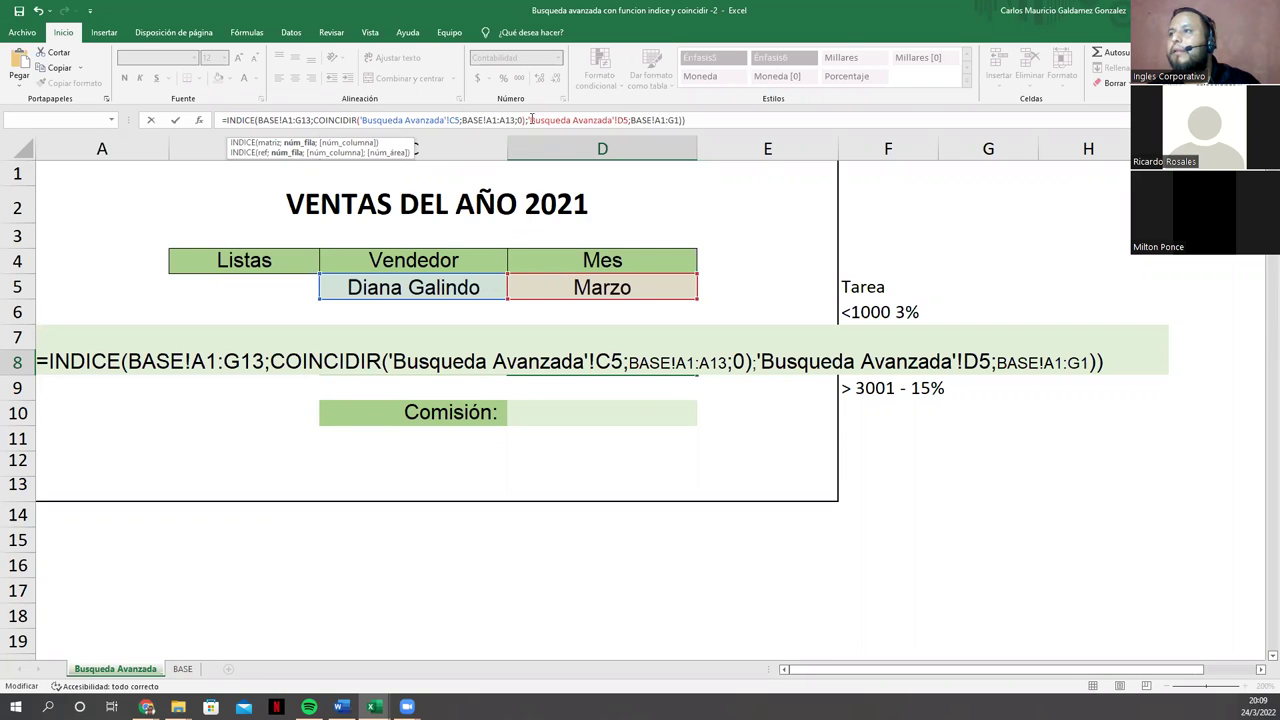
drag(528, 120, 717, 104)
key(BackSpace)
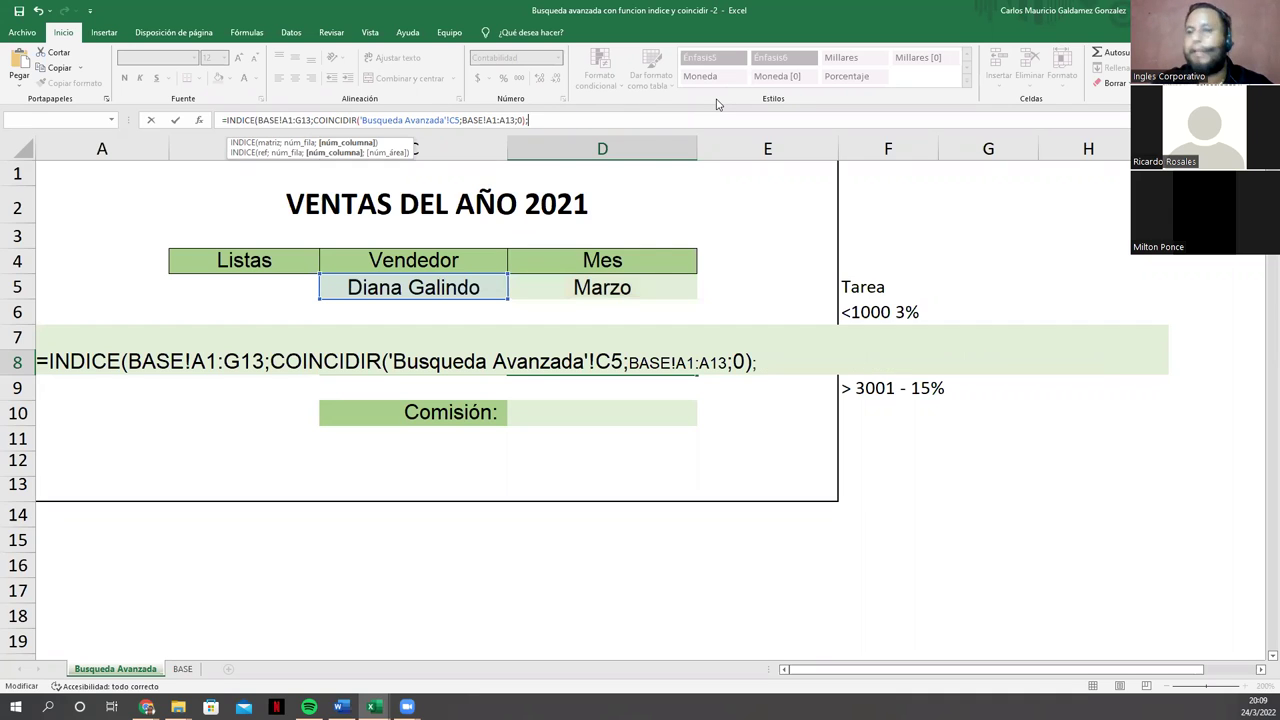
Step: Add a second COINCIDIR to the D8 formula with the month cell 'Busqueda Avanzada'!D5 as its lookup value
text(COING)
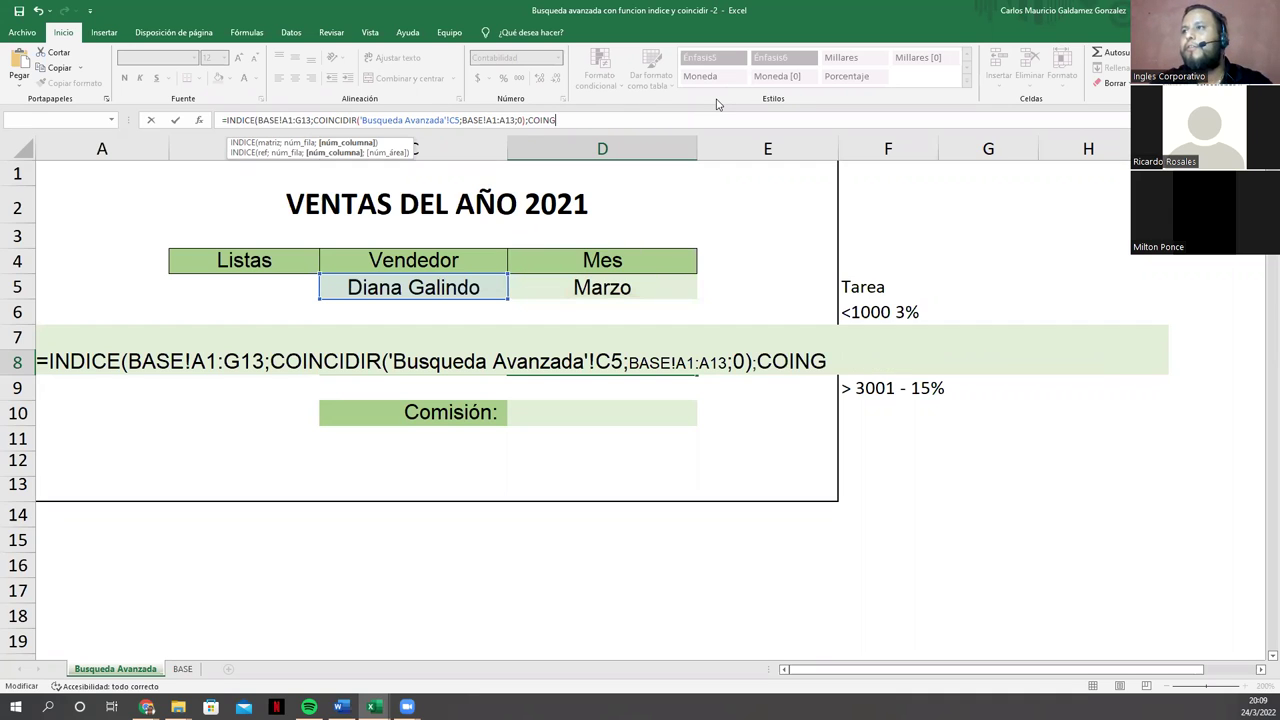
key(BackSpace)
key(Tab)
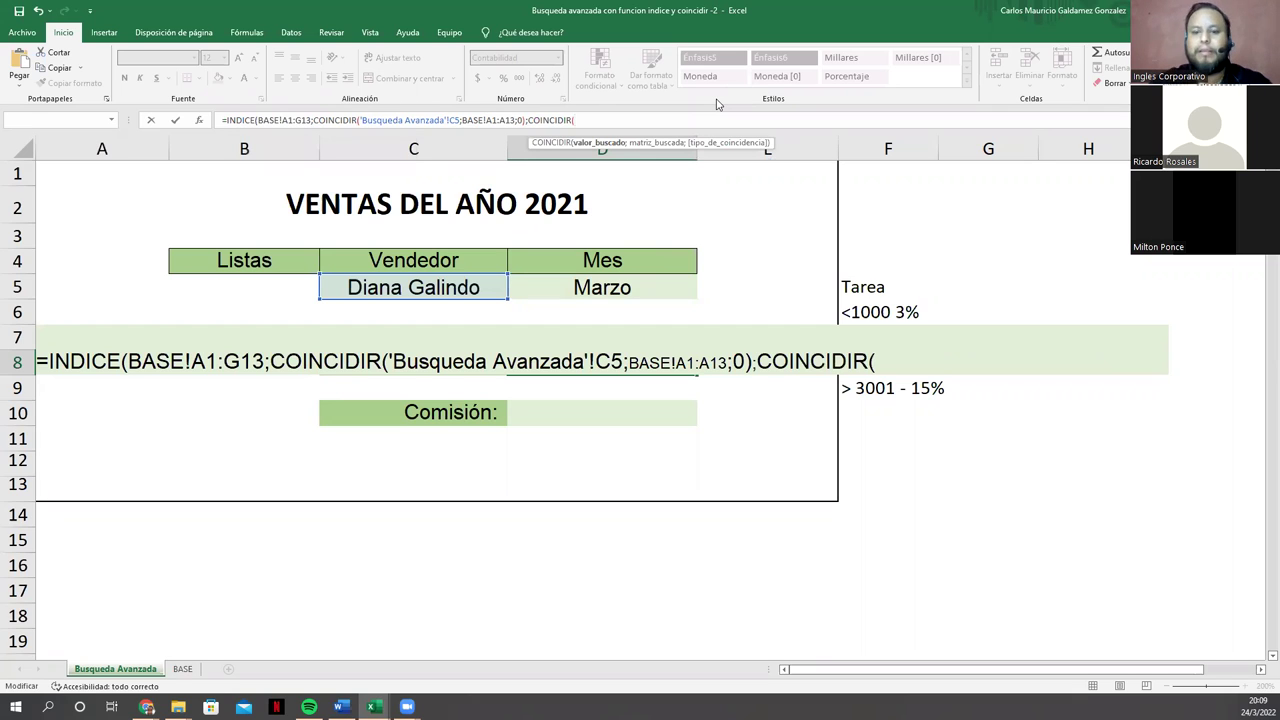
click(647, 285)
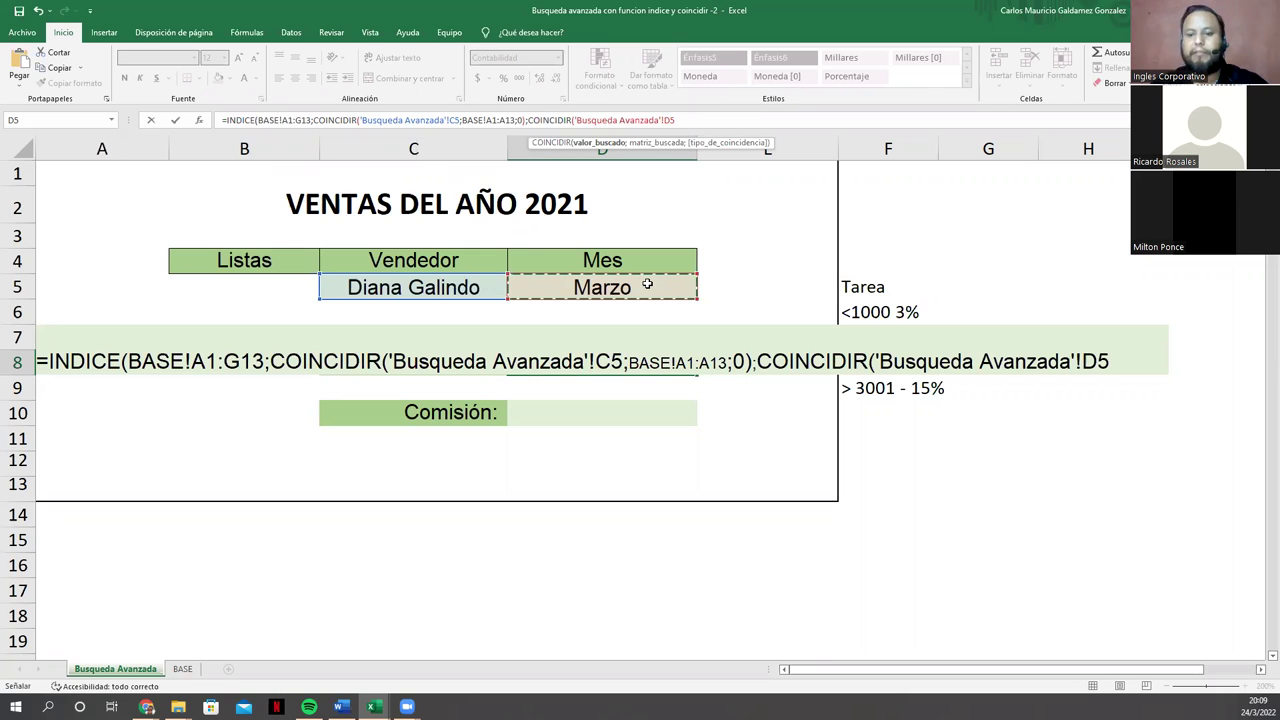
text(;)
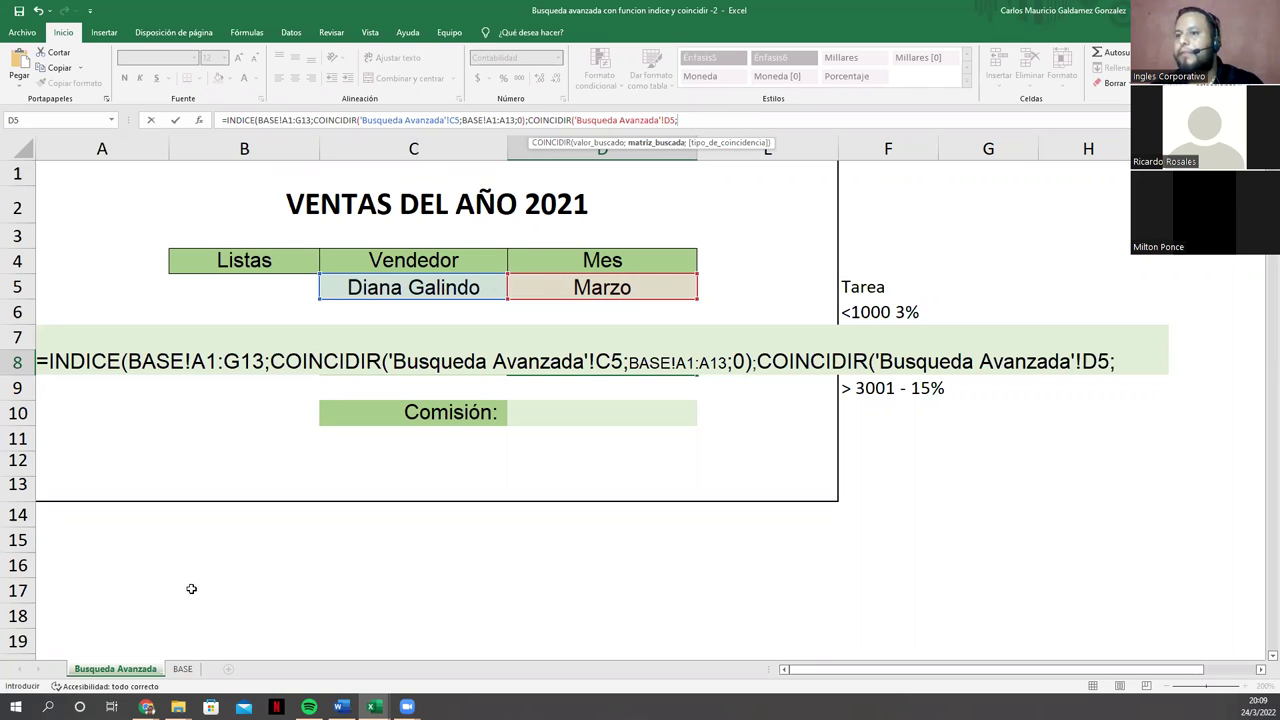
Step: Complete the second COINCIDIR with BASE!A1:G1 and exact match 0, close both functions and enter the D8 formula
click(182, 668)
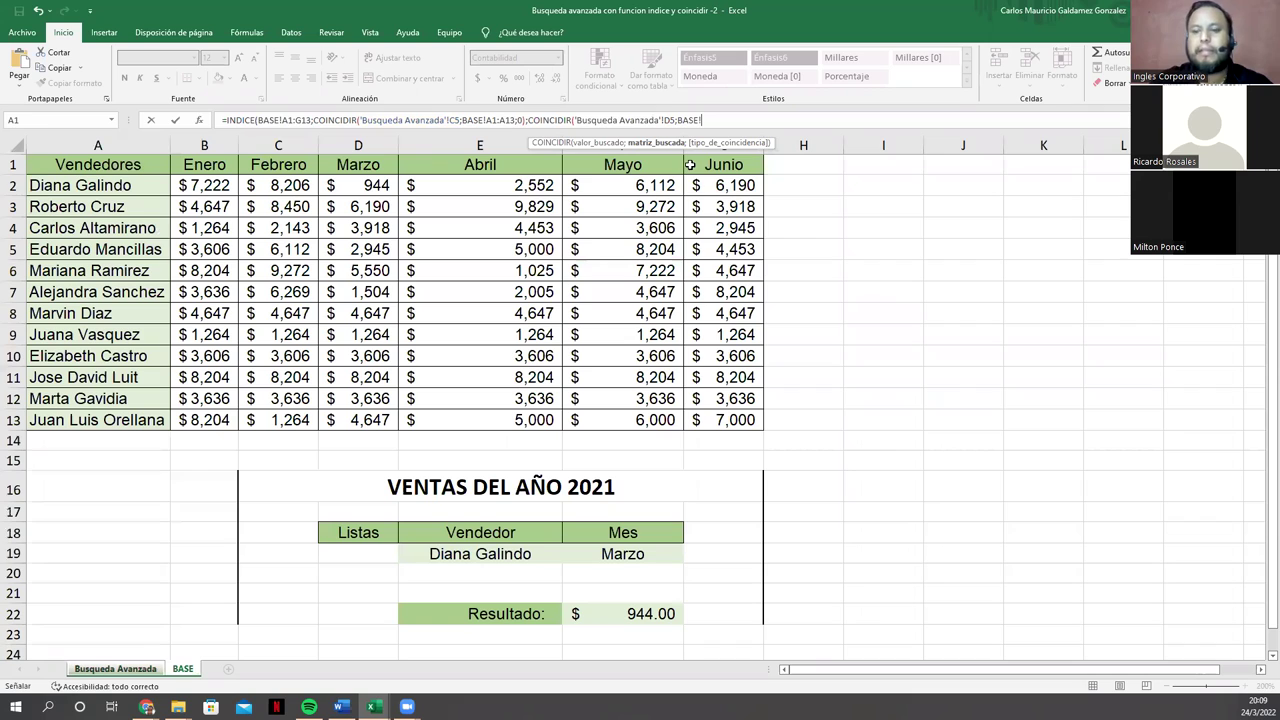
text(A1:G1))
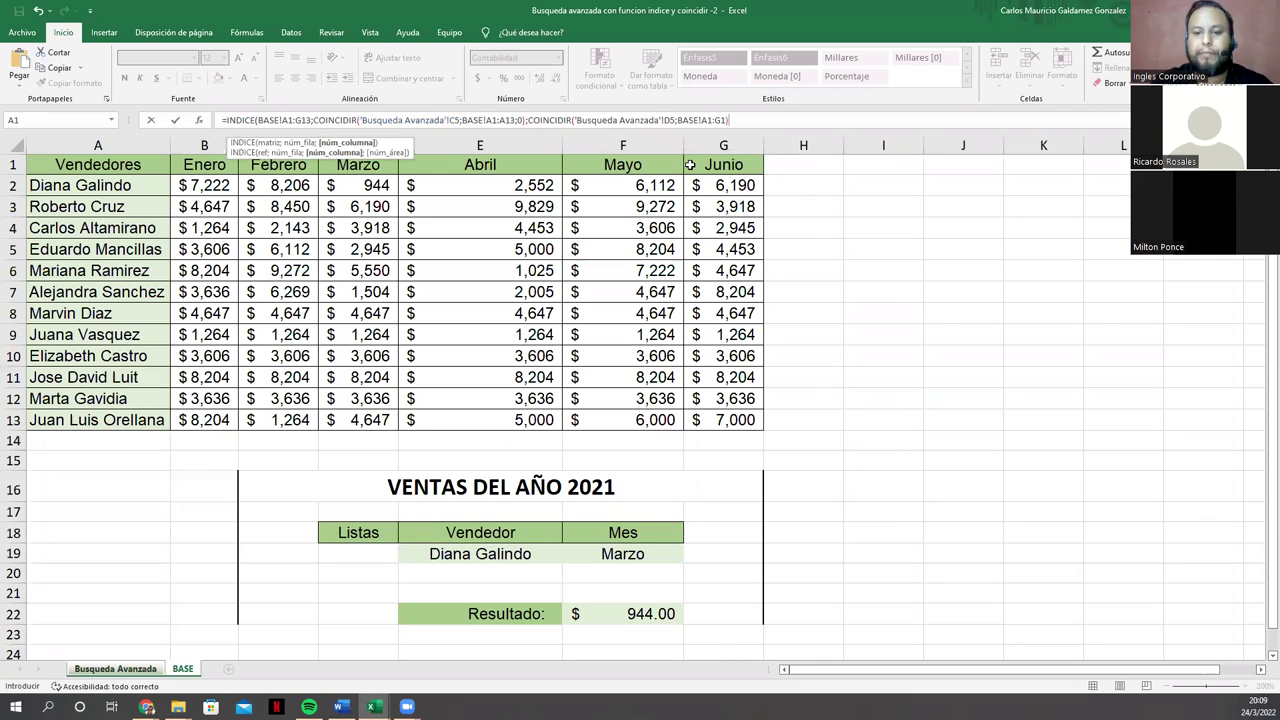
key(BackSpace)
text(;0)
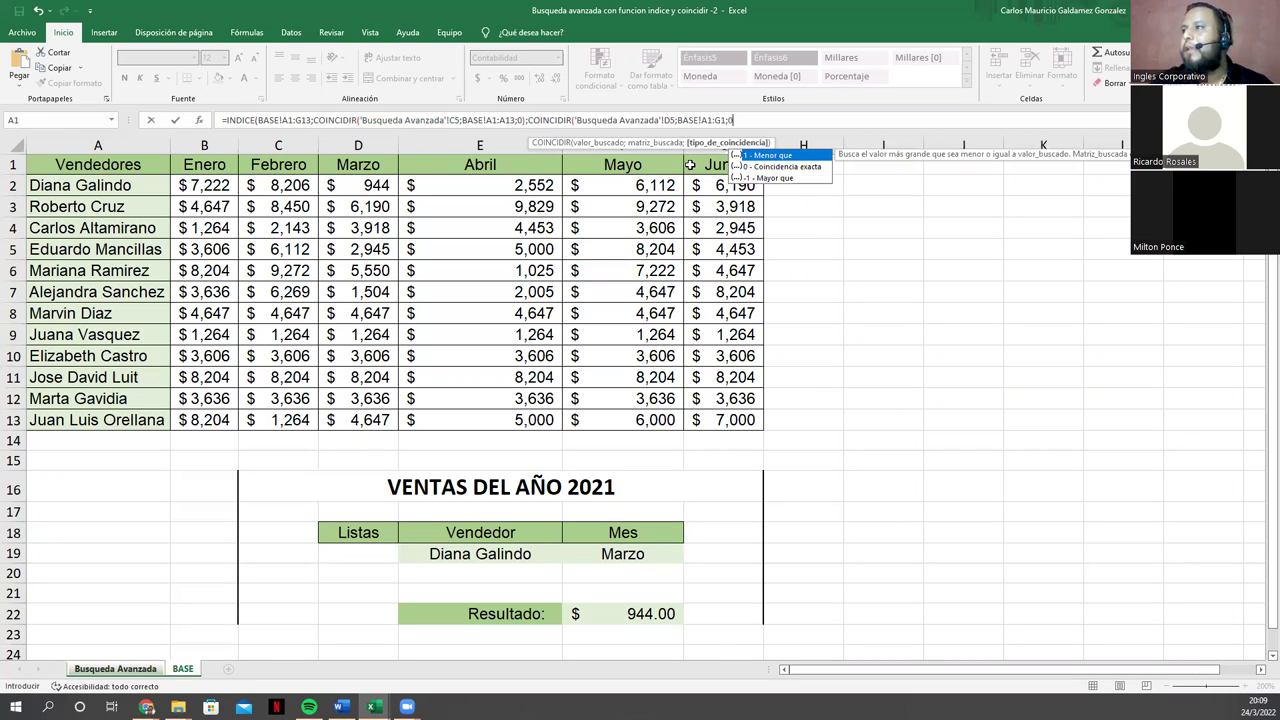
text()))
key(Return)
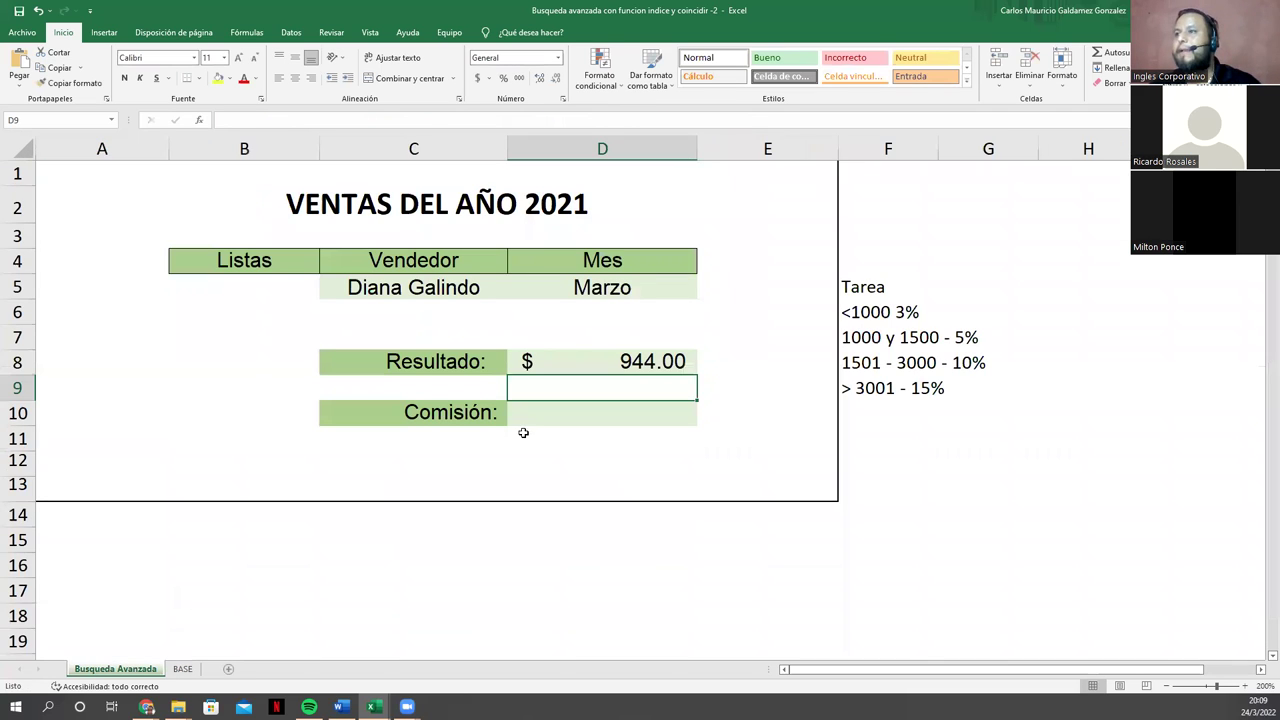
Step: Choose the seller listed in row 6 of the BASE sheet from the Vendedor list in C5 of Busqueda Avanzada
click(182, 669)
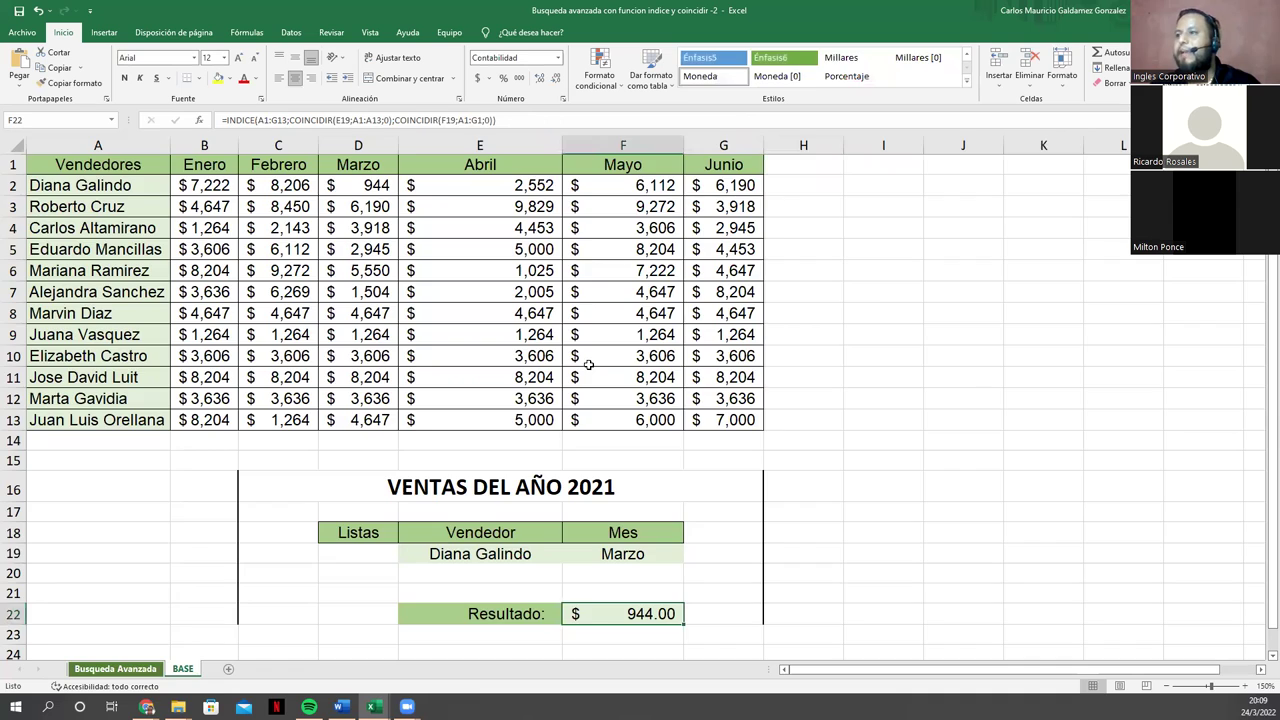
key(ctrl+Page_Up)
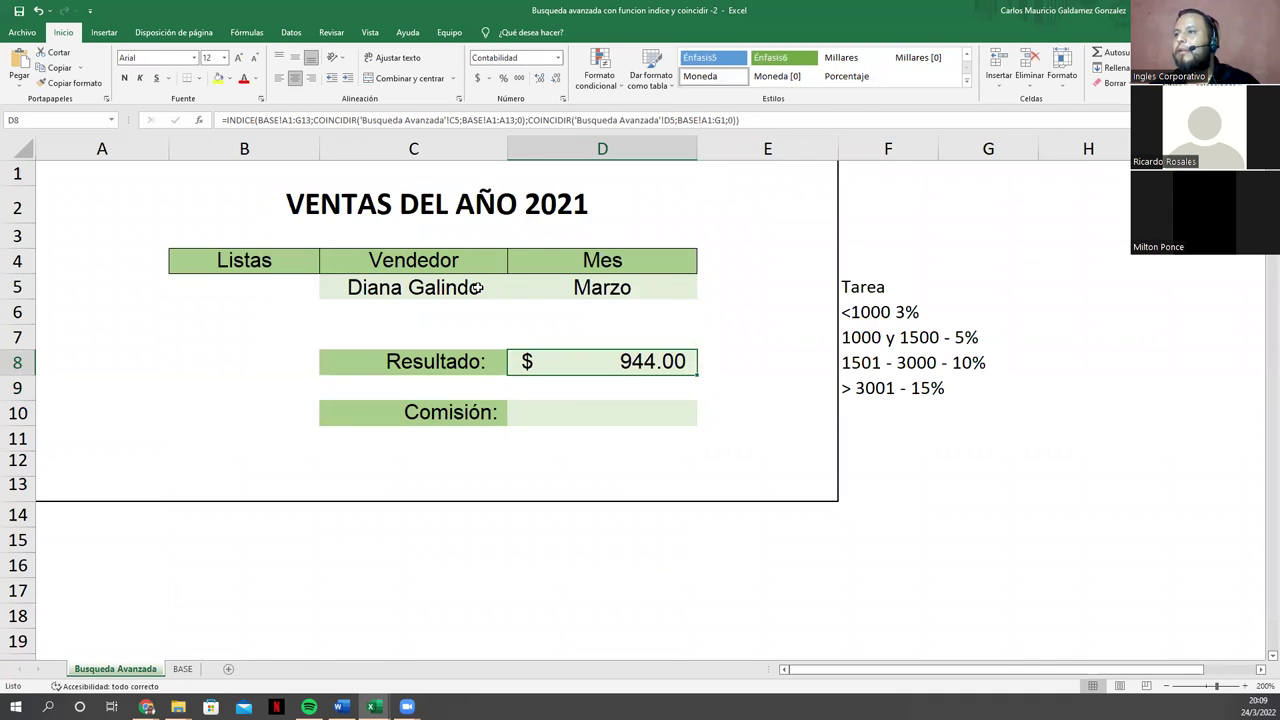
click(480, 289)
click(517, 291)
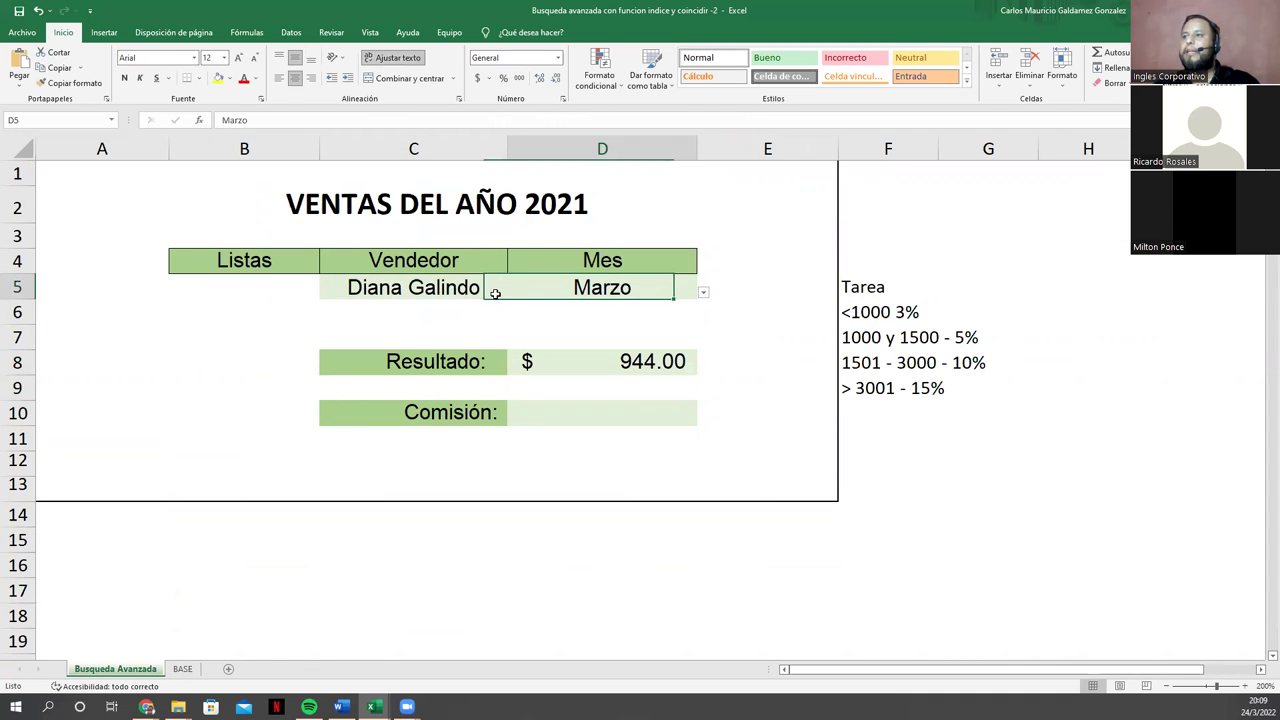
click(505, 291)
click(513, 292)
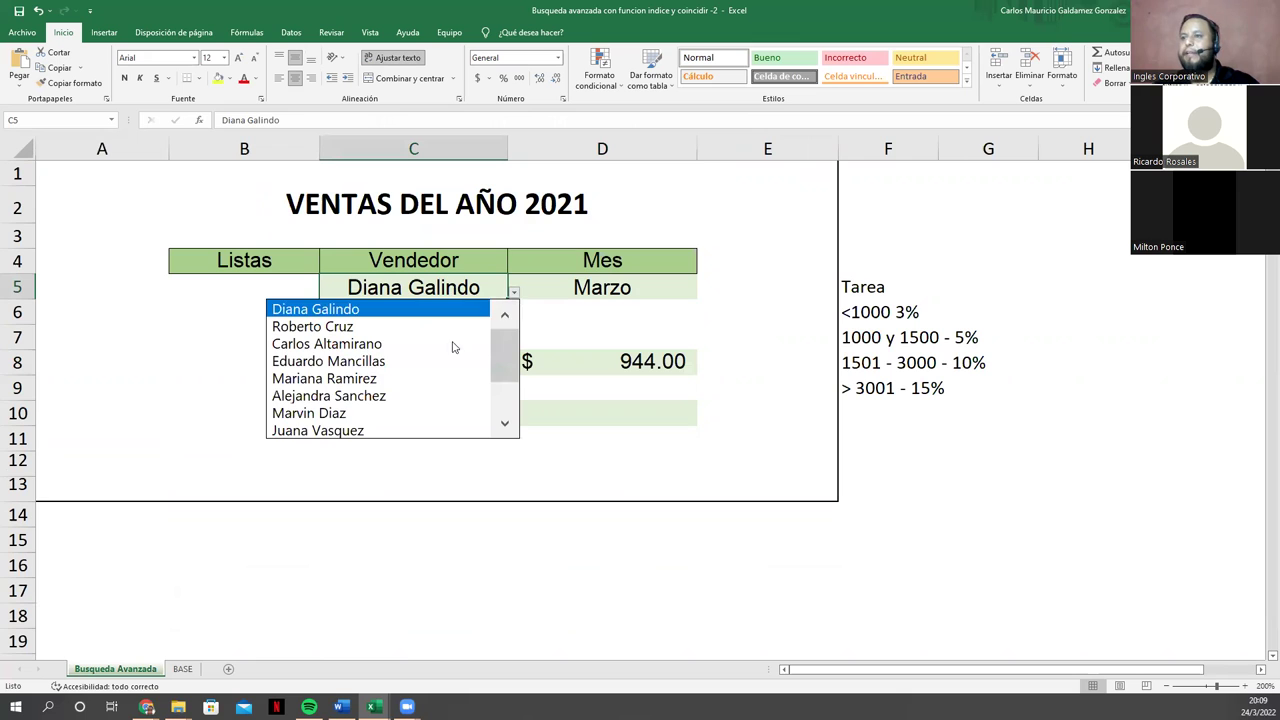
click(410, 377)
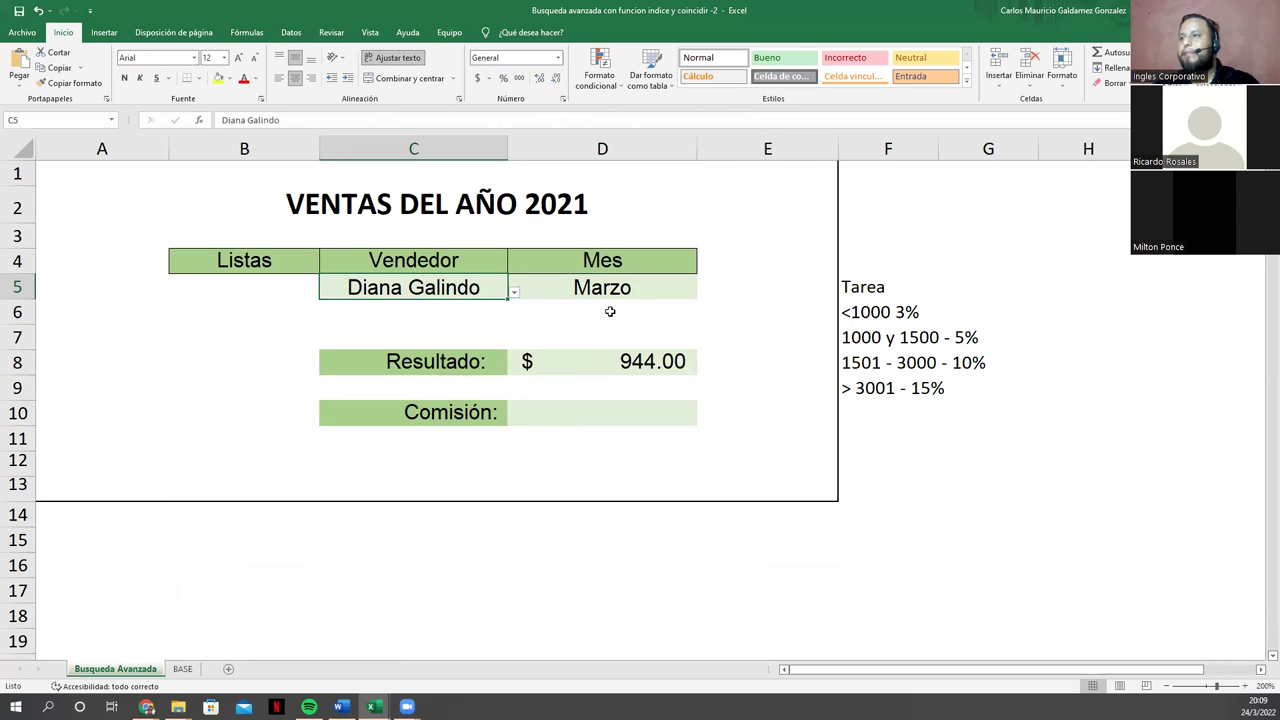
Step: Compare the chosen seller's January to March sales in row 6 of BASE with the Resultado in D8
click(181, 671)
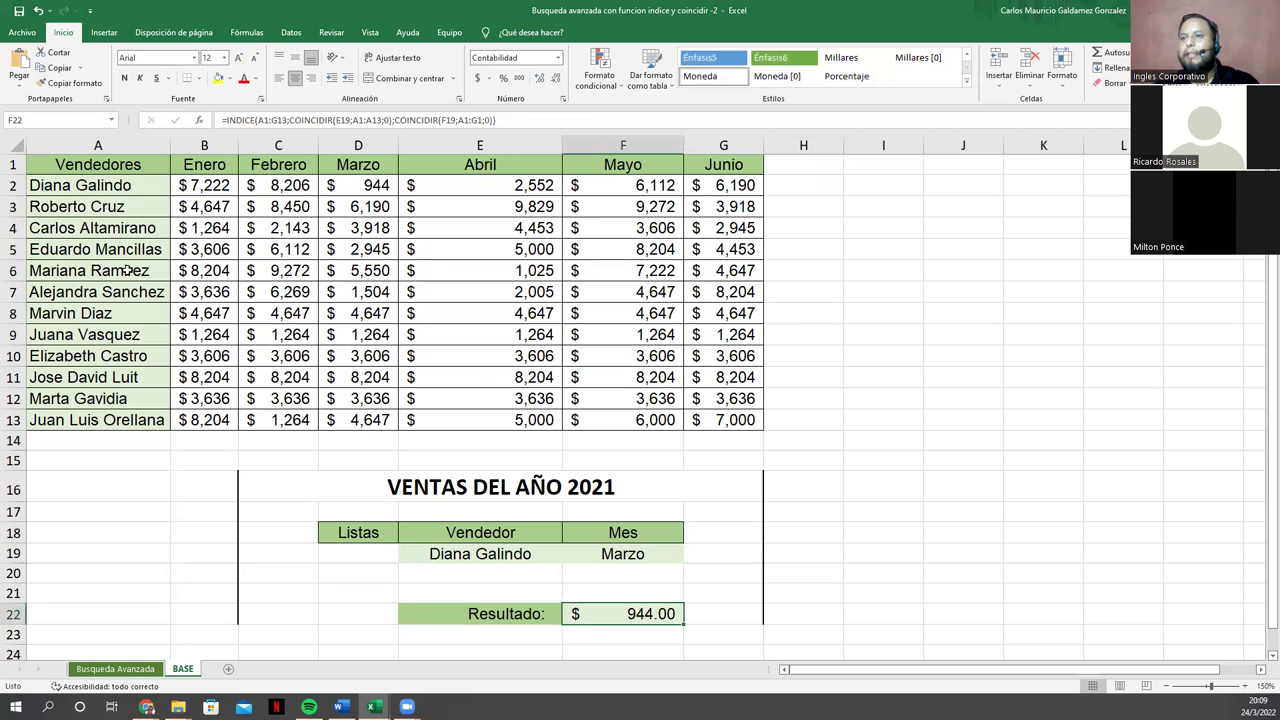
drag(89, 270, 355, 270)
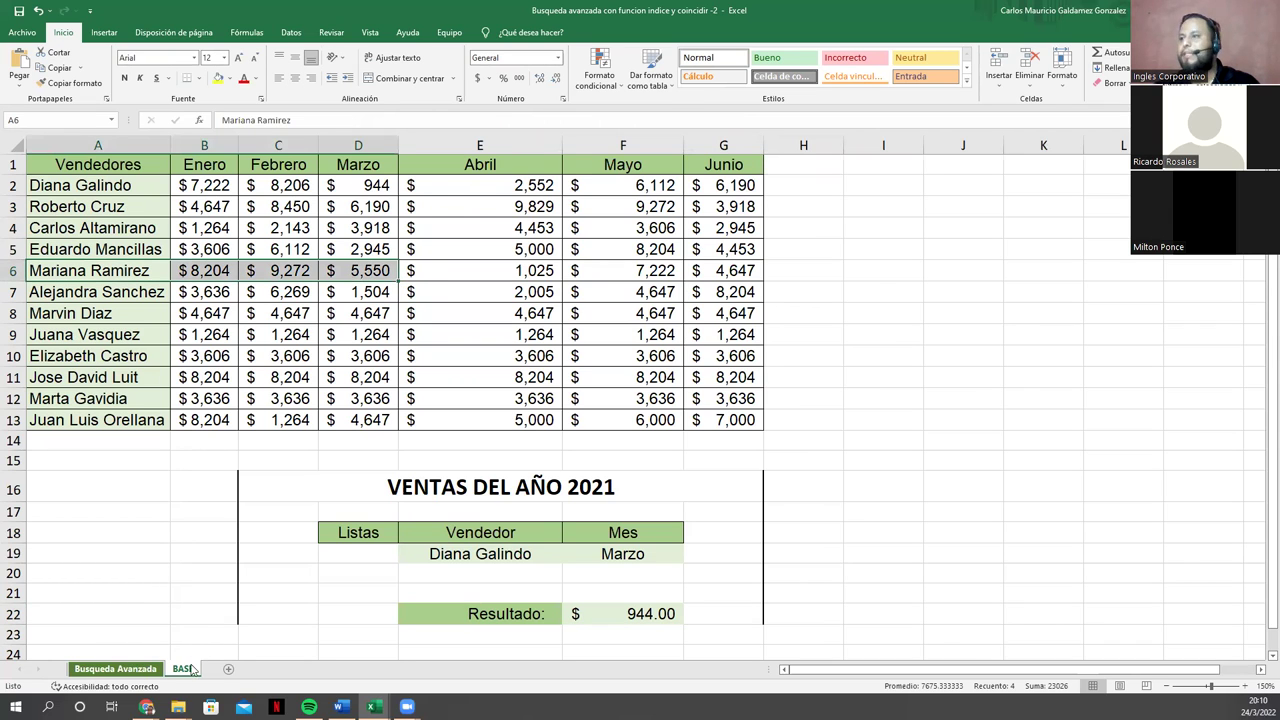
click(130, 669)
click(654, 362)
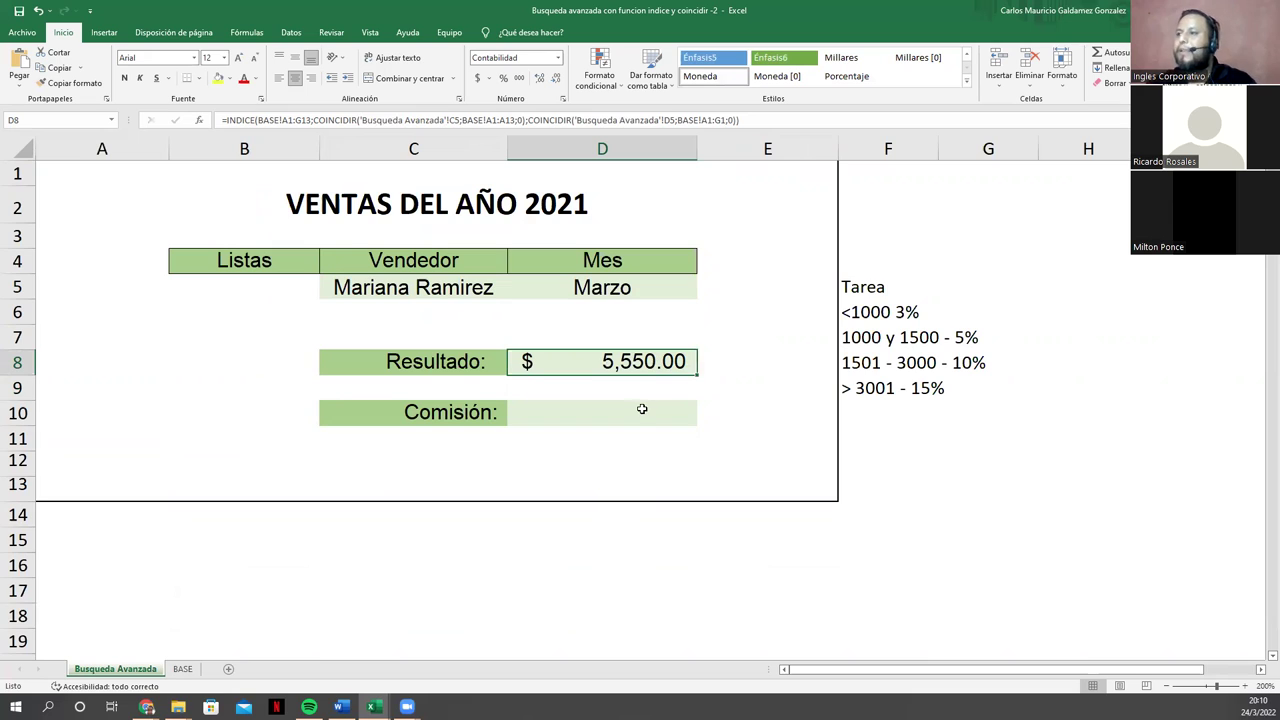
Step: Review the Tarea commission tiers in F6:F9 for the Comisión cell D10
click(642, 409)
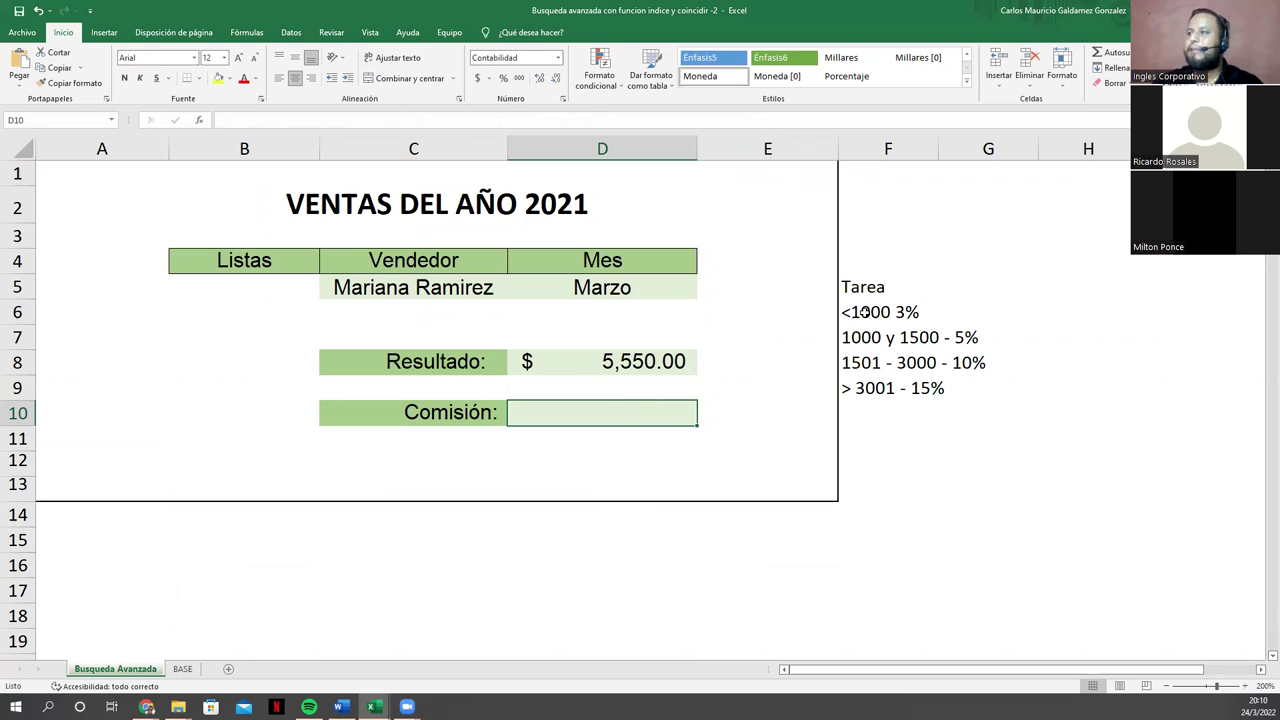
drag(864, 310, 864, 386)
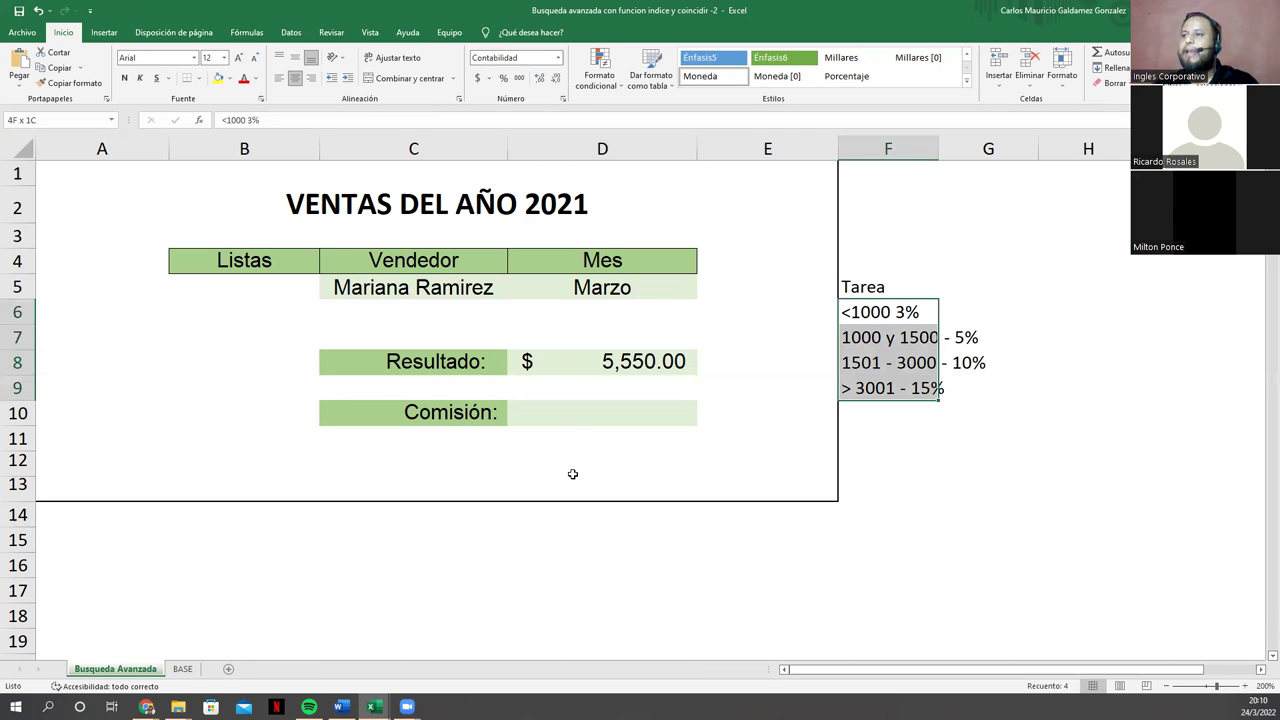
click(560, 417)
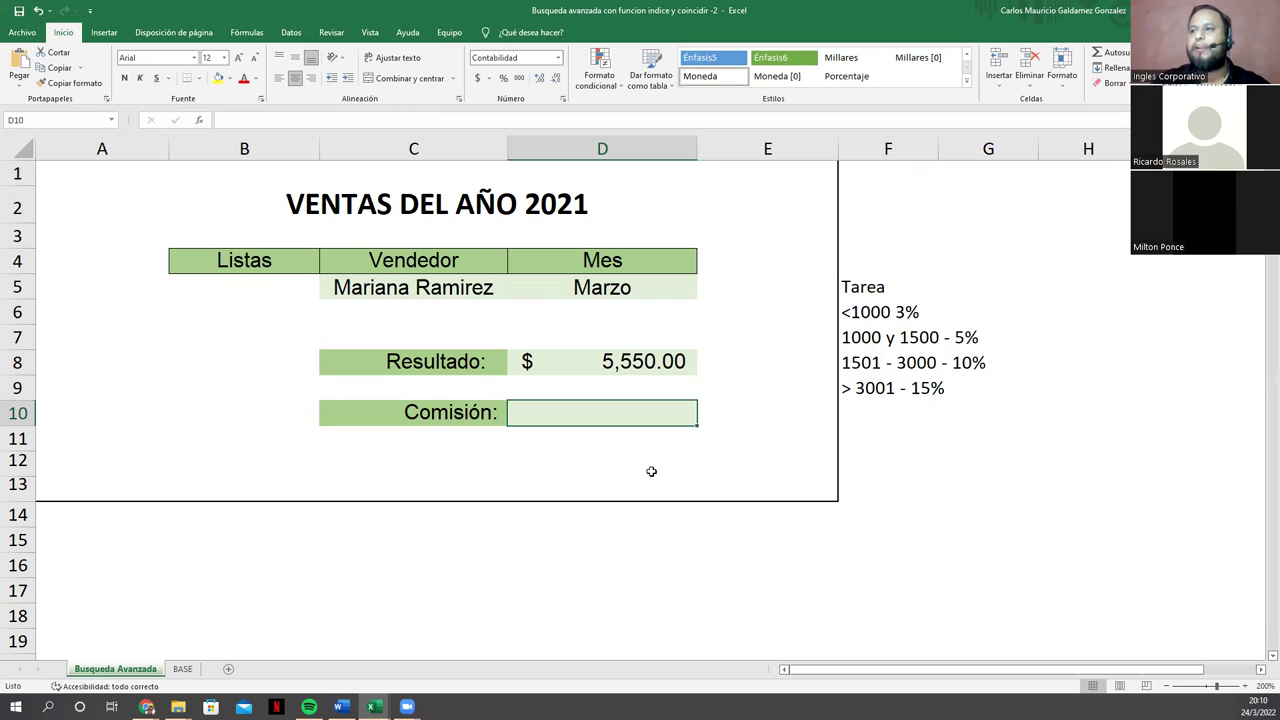
Step: Start a formula with the SI function in the Comisión cell D10
text(=)
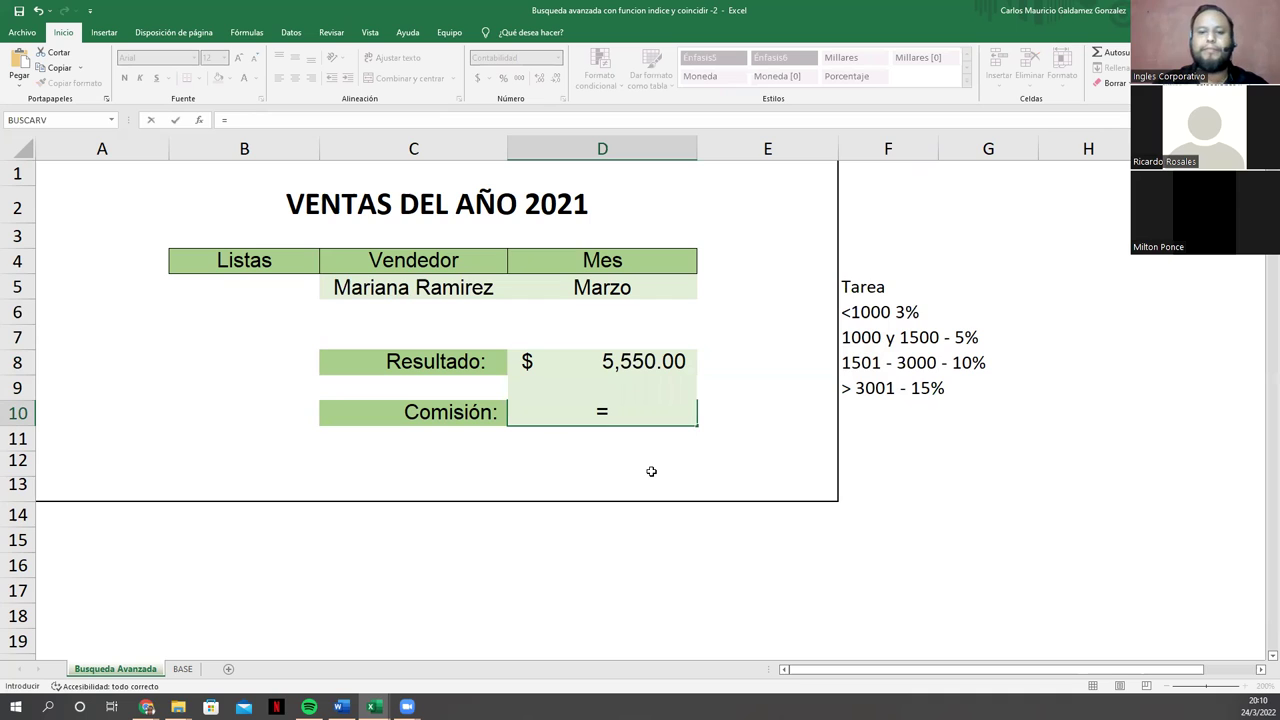
text(if/)
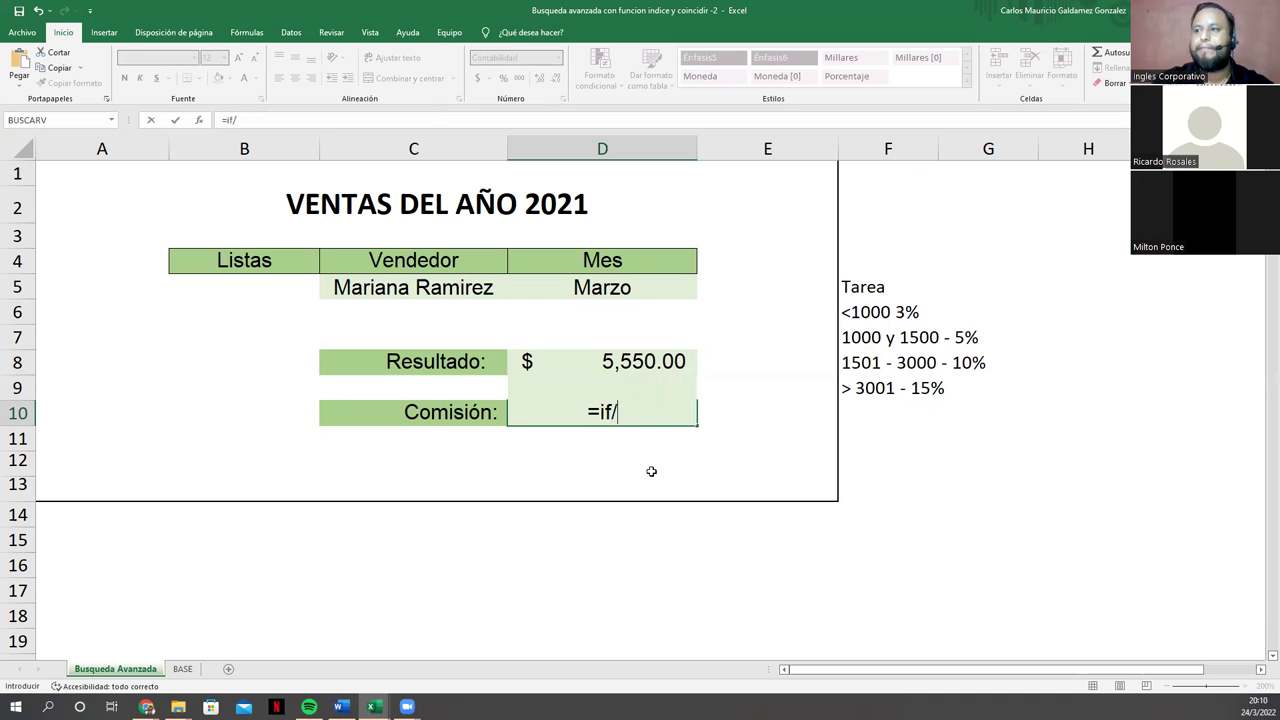
key(BackSpace)
key(BackSpace)
key(BackSpace)
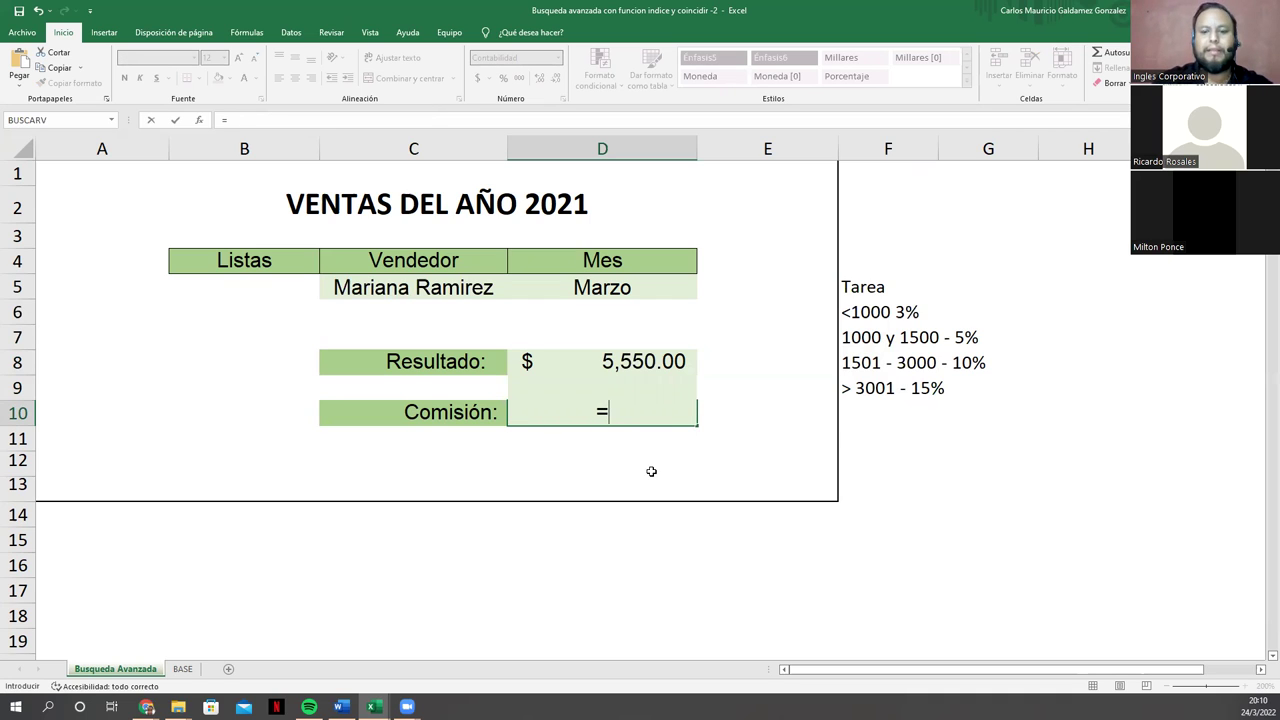
text(si()
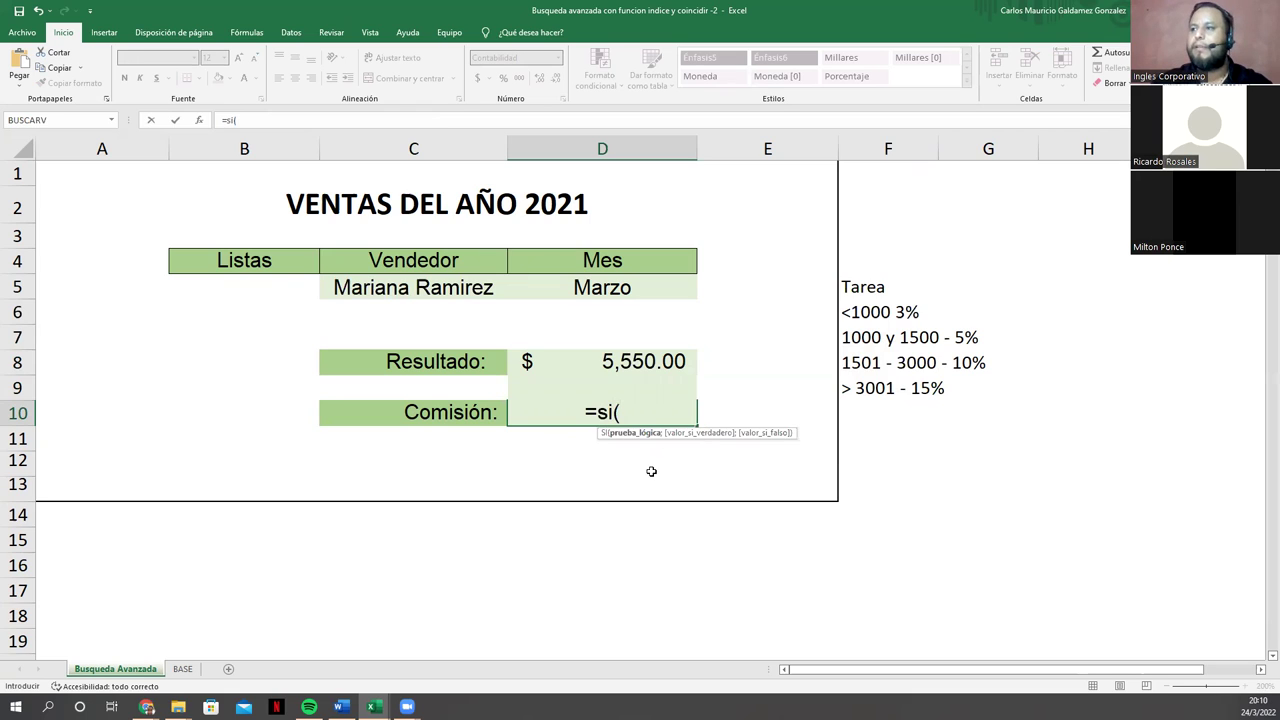
Step: Set the SI test to D8<1000 and its value if true to (D8*3%)
click(628, 364)
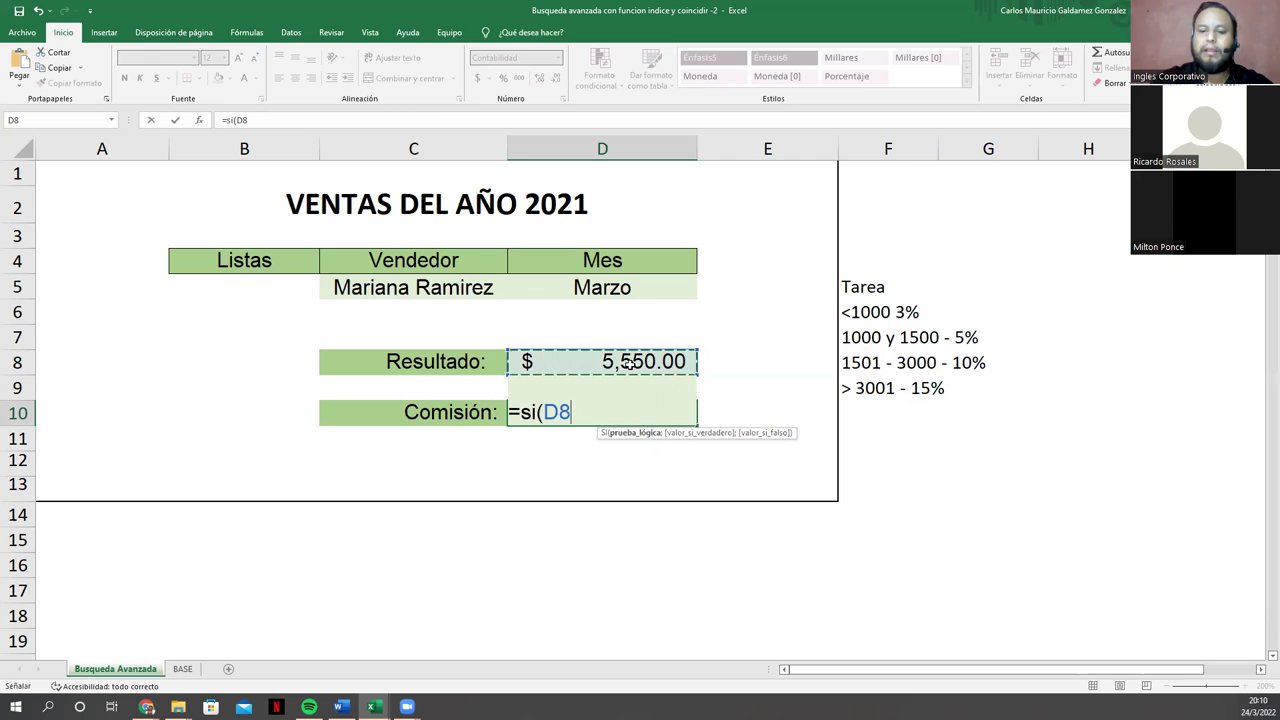
text(<)
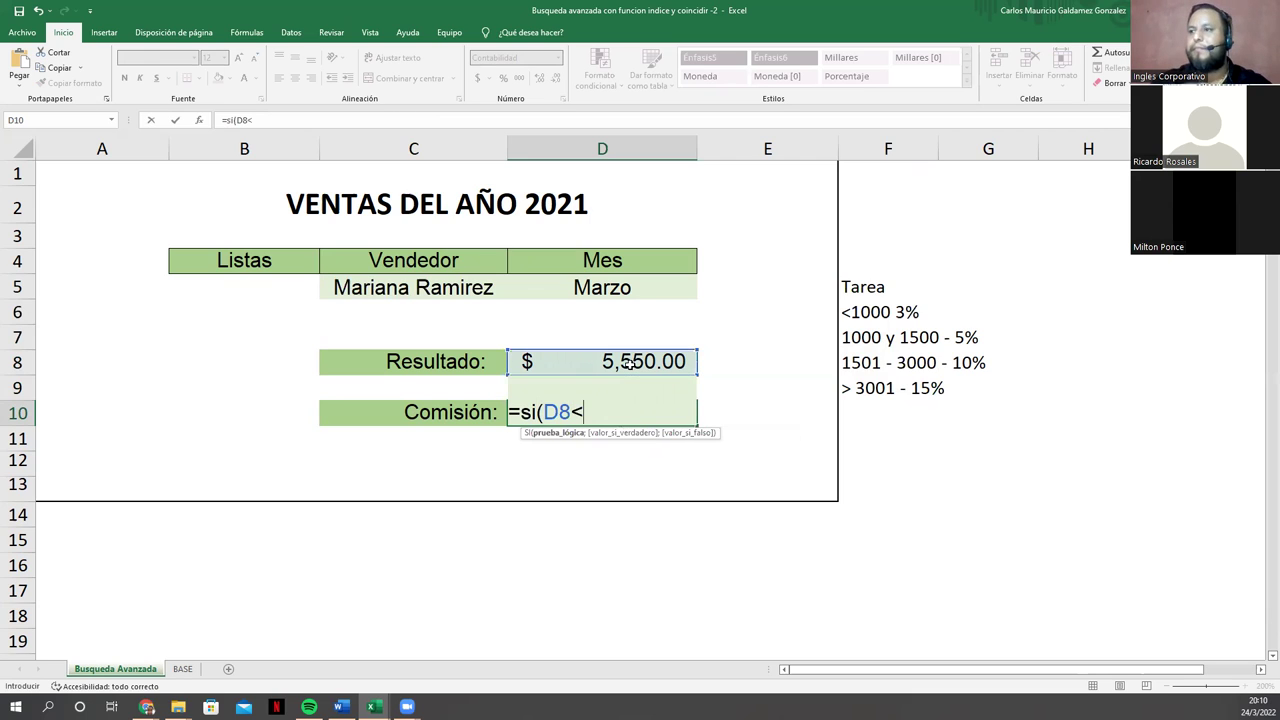
text(1)
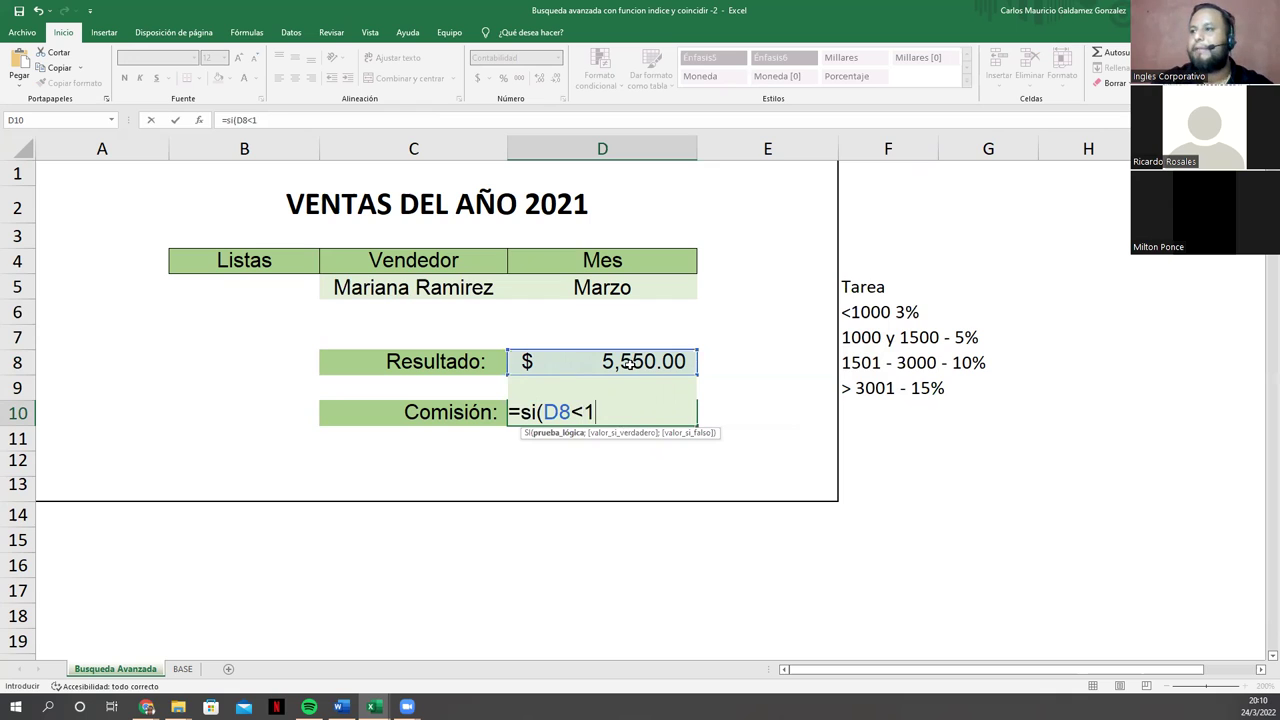
text(000;()
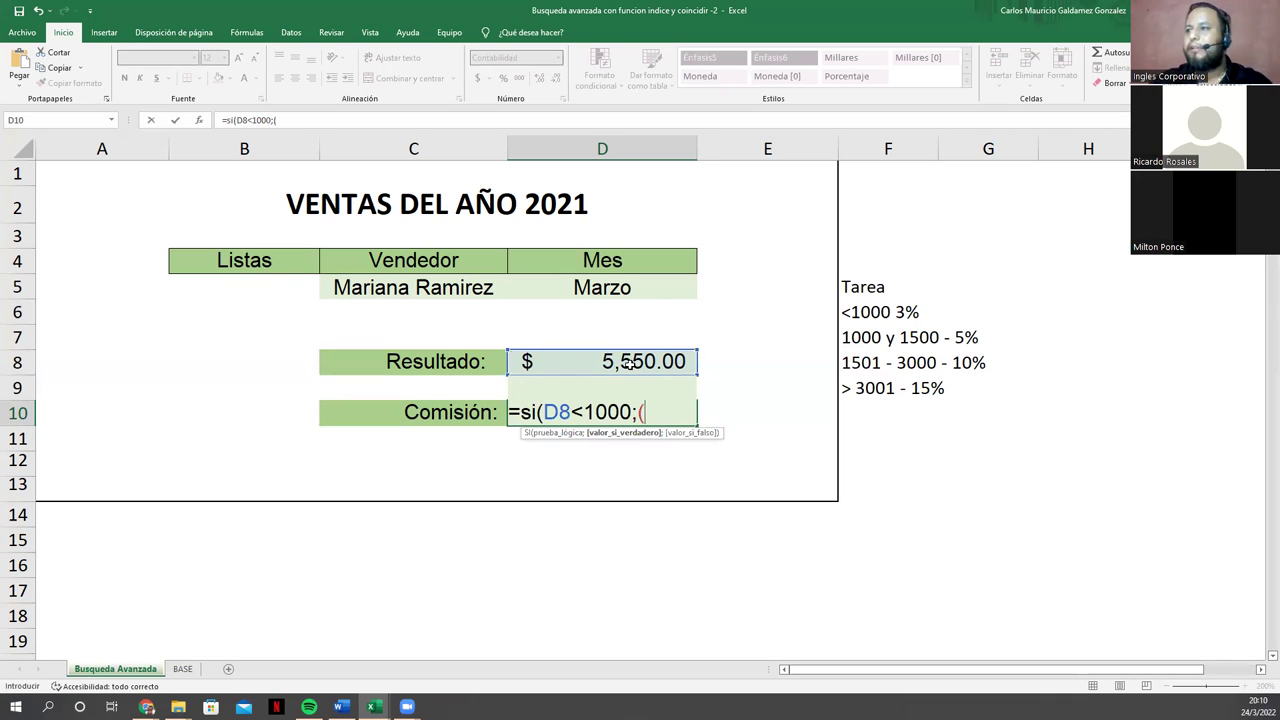
click(627, 363)
text(*)
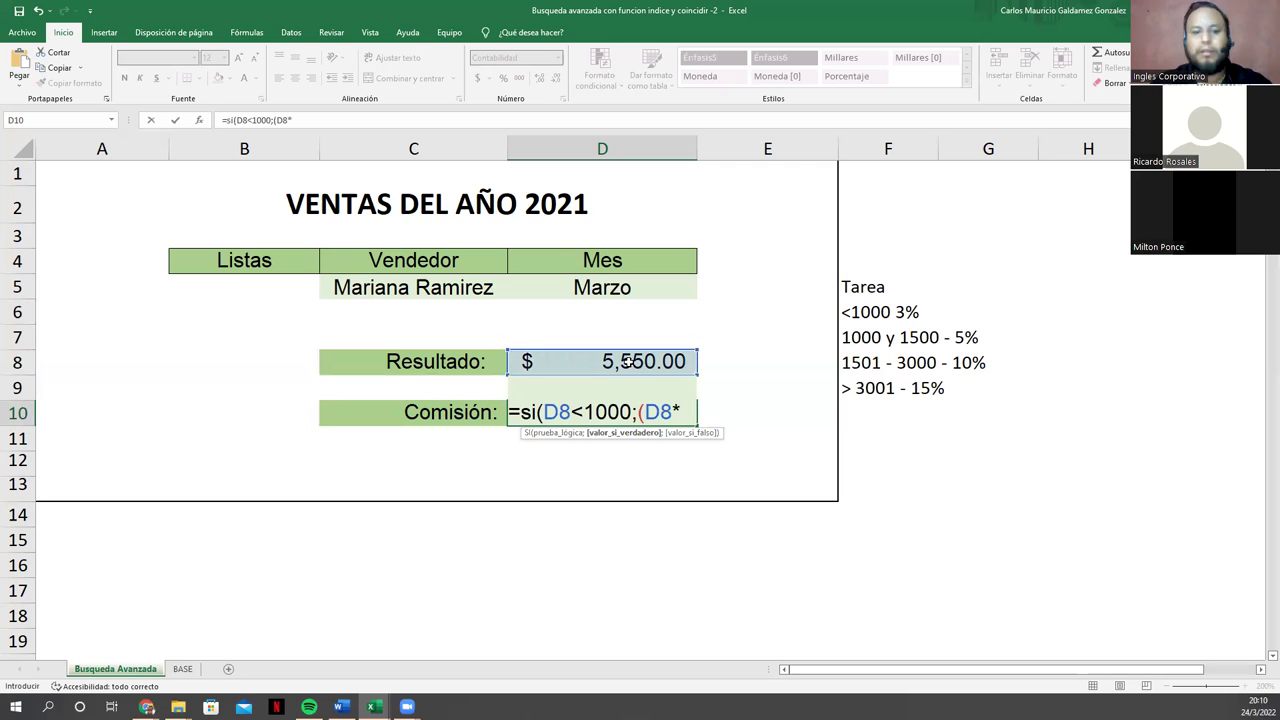
text(3%)
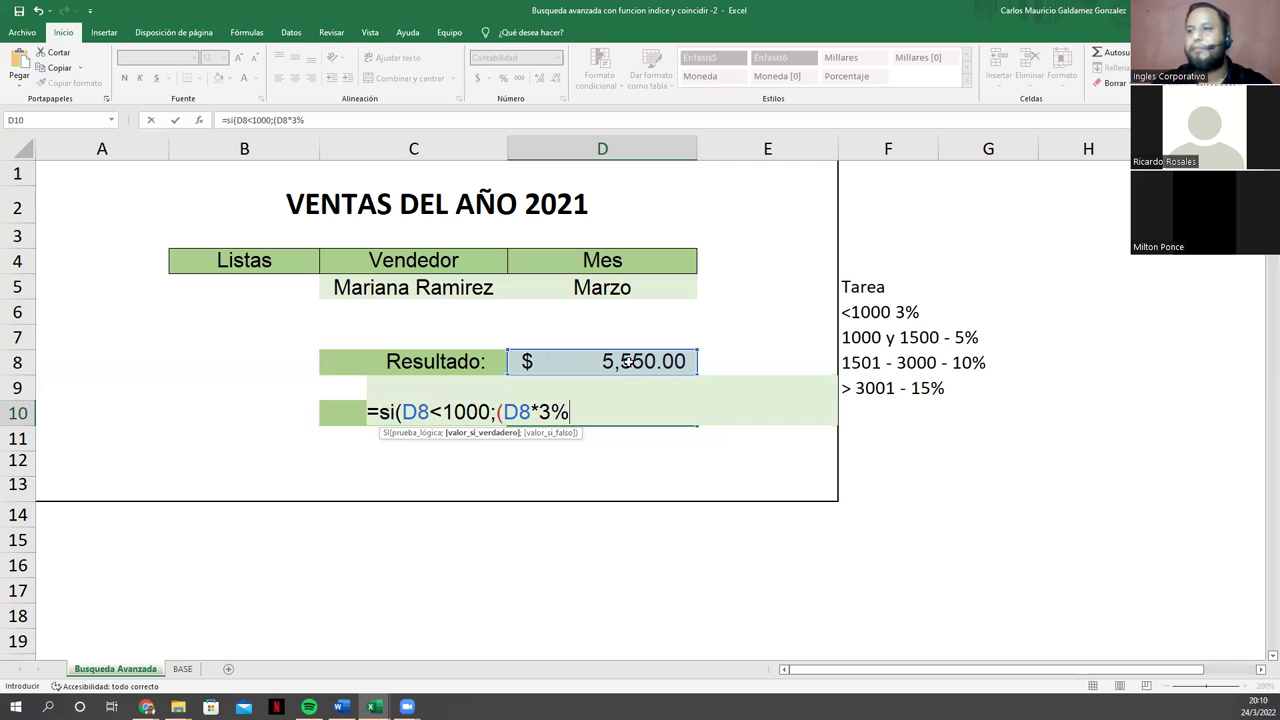
text())
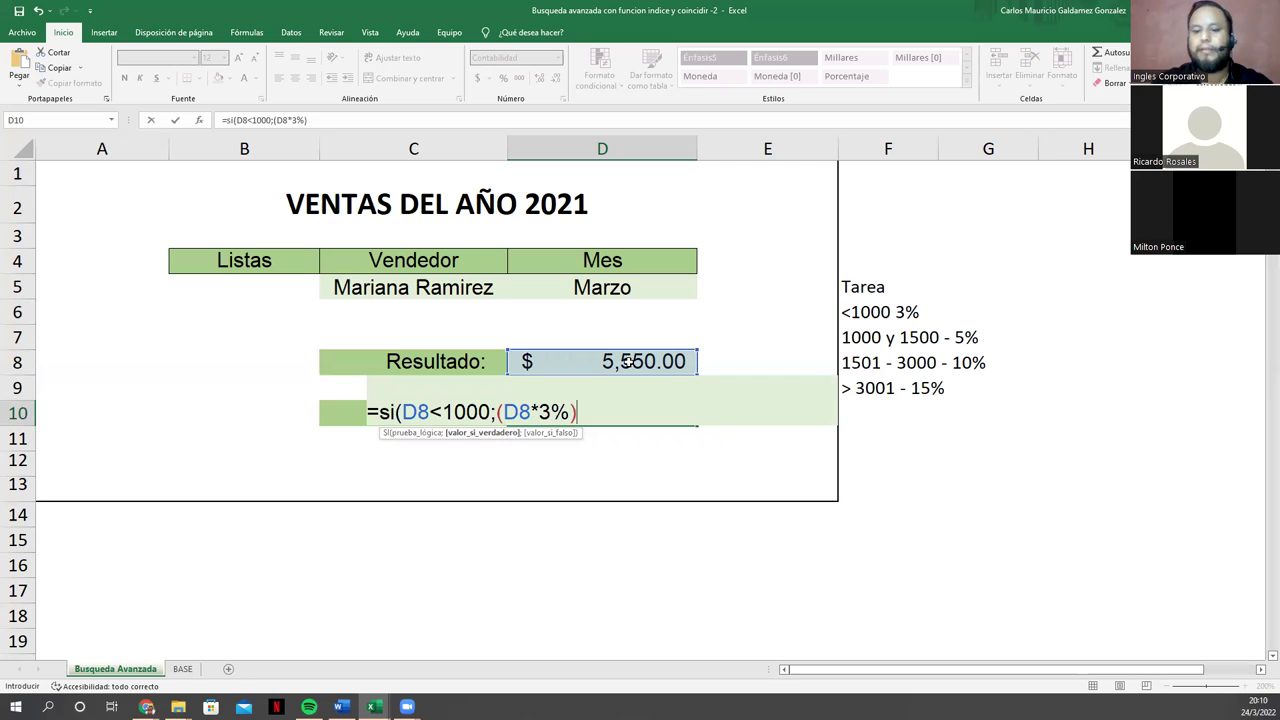
text(;)
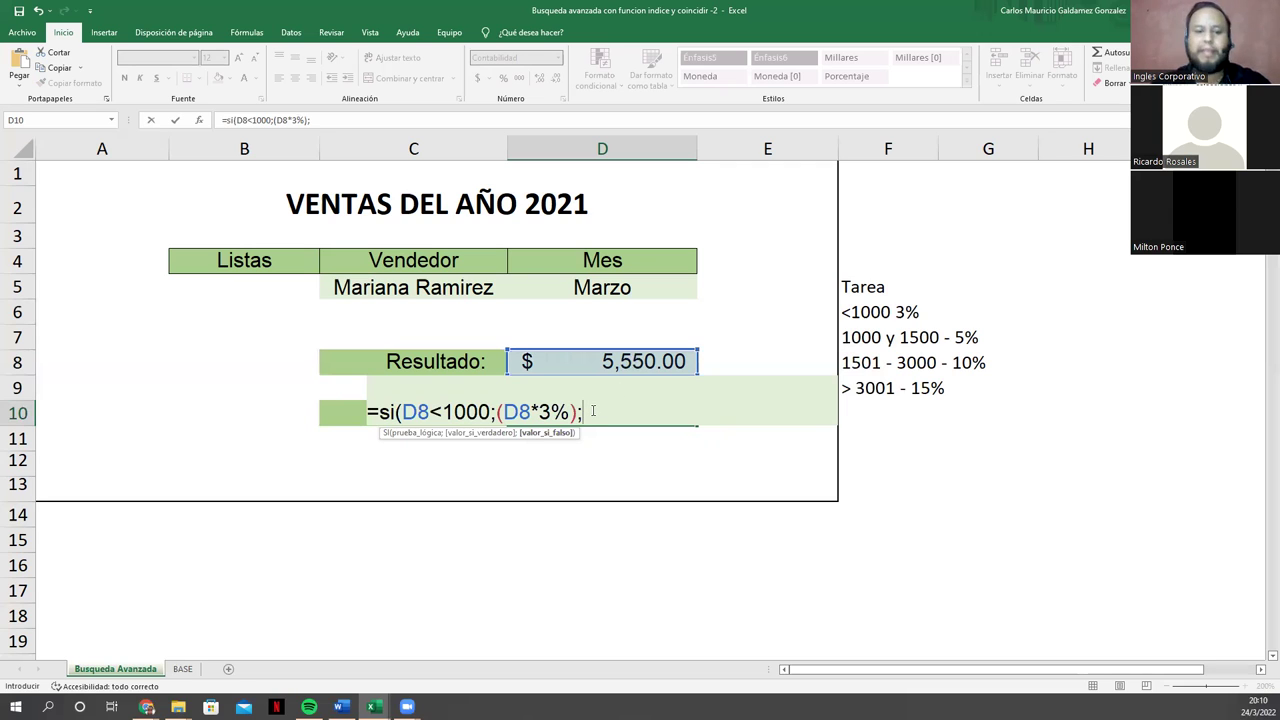
Step: Nest a second SI function as the value if false in D10, with the test D8*<1500
text(si)
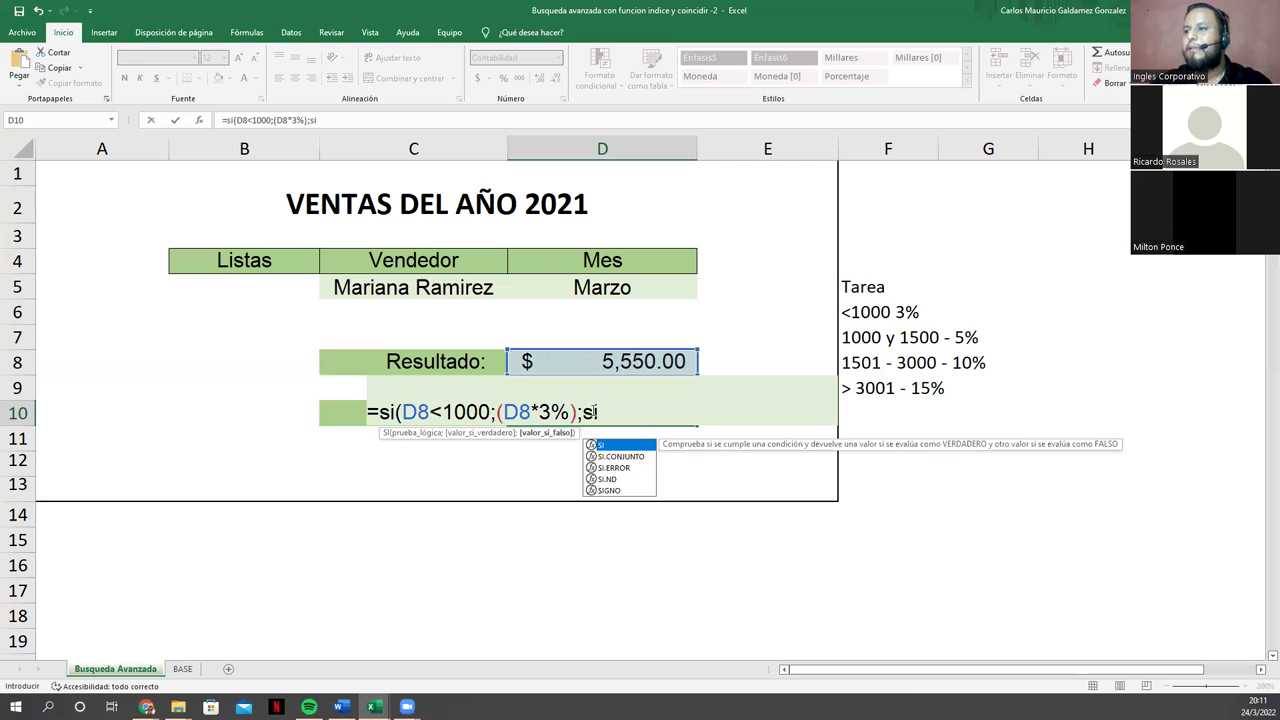
text((D)
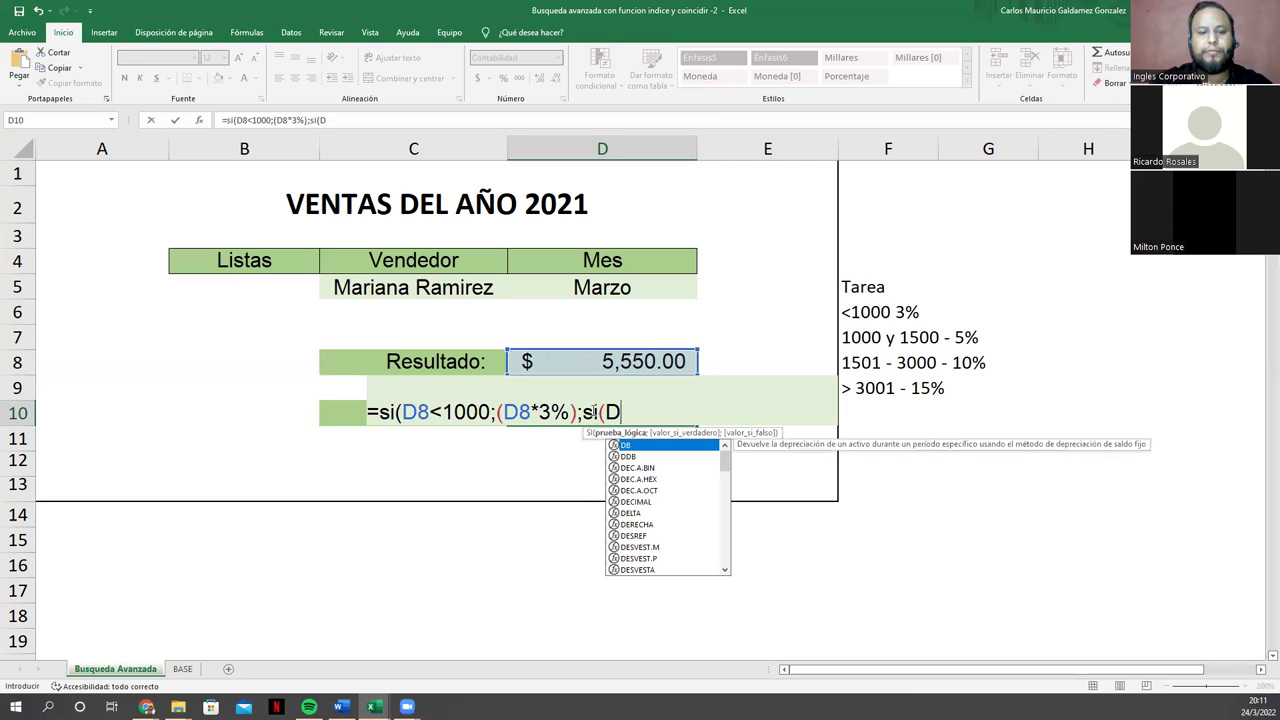
text(8*)
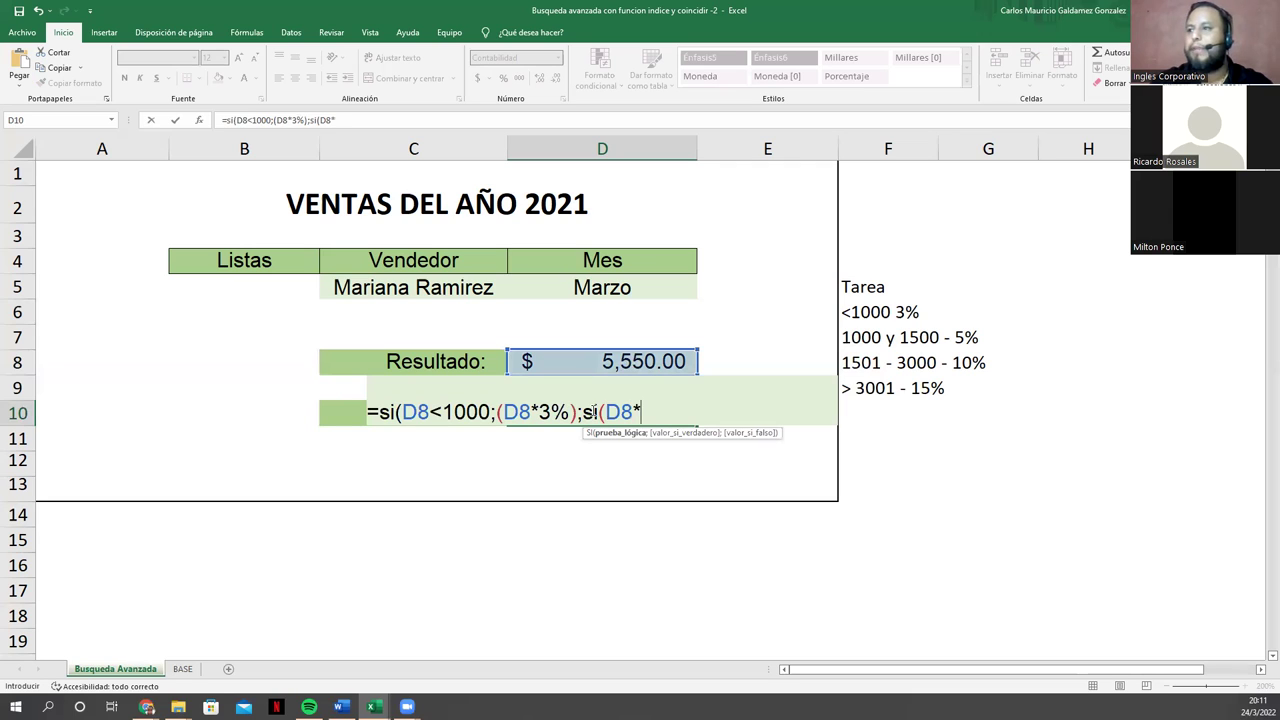
text(>)
key(BackSpace)
text(<)
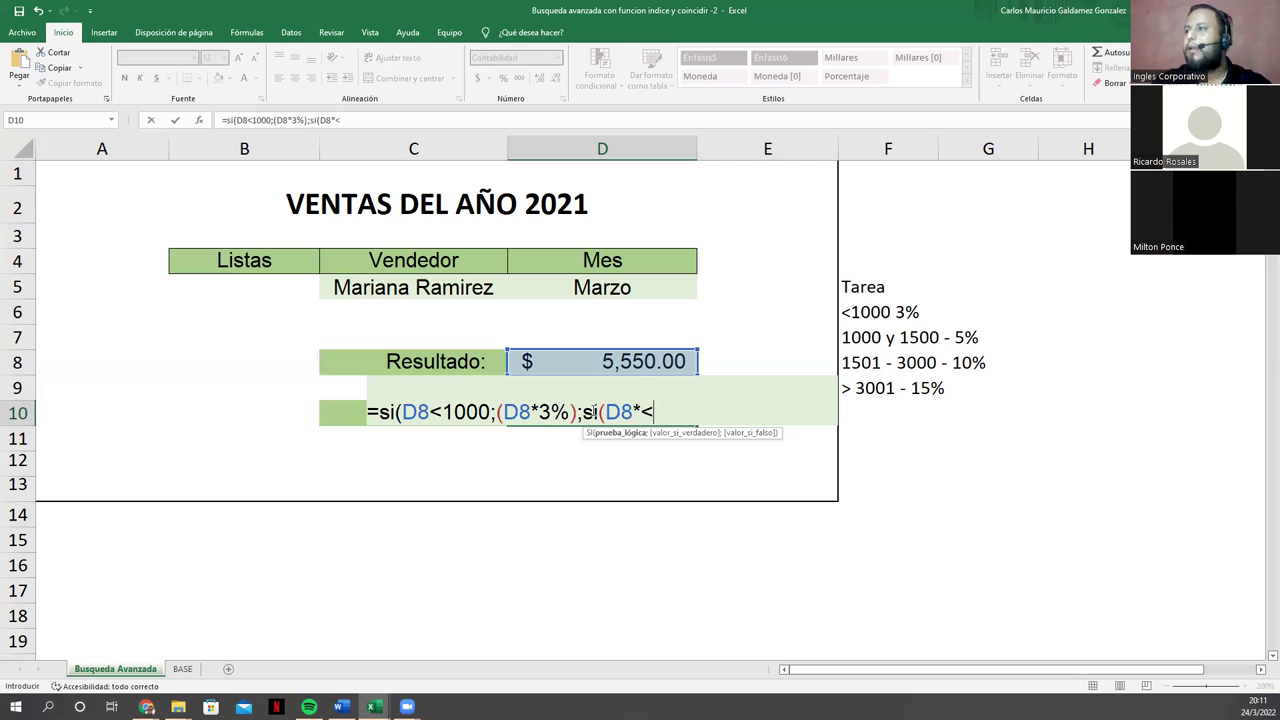
text(1500)
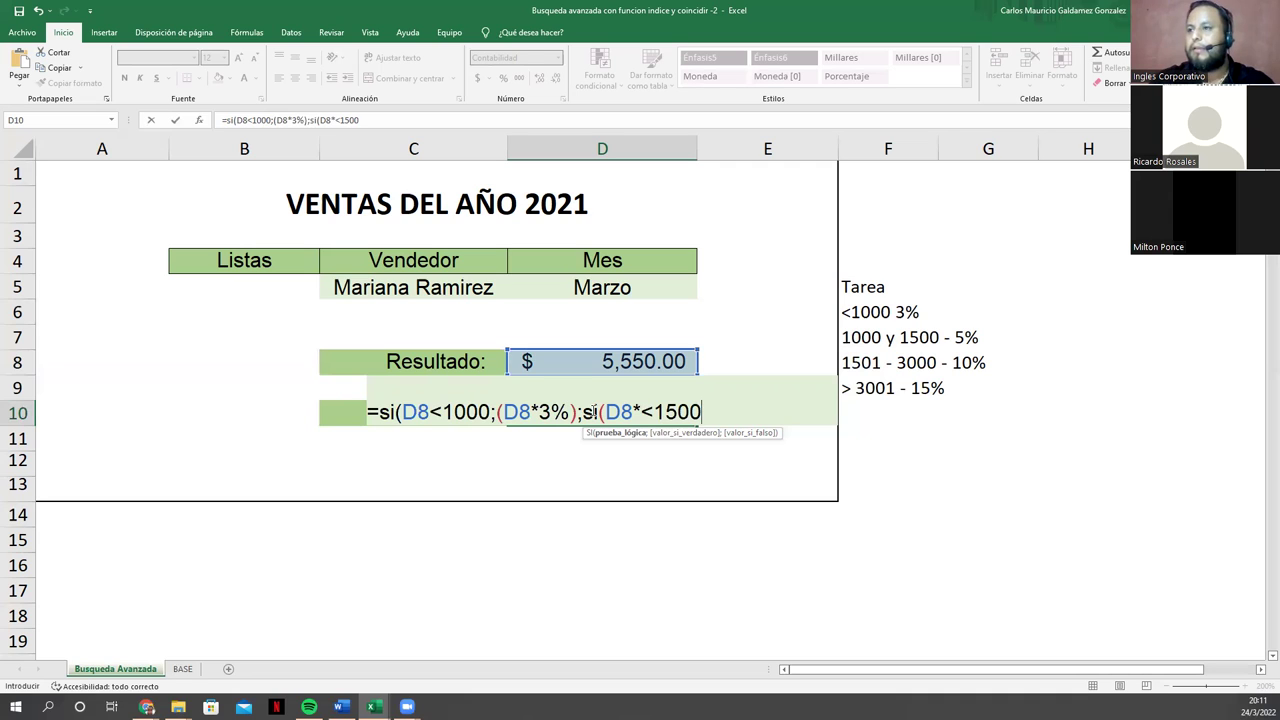
text(;)
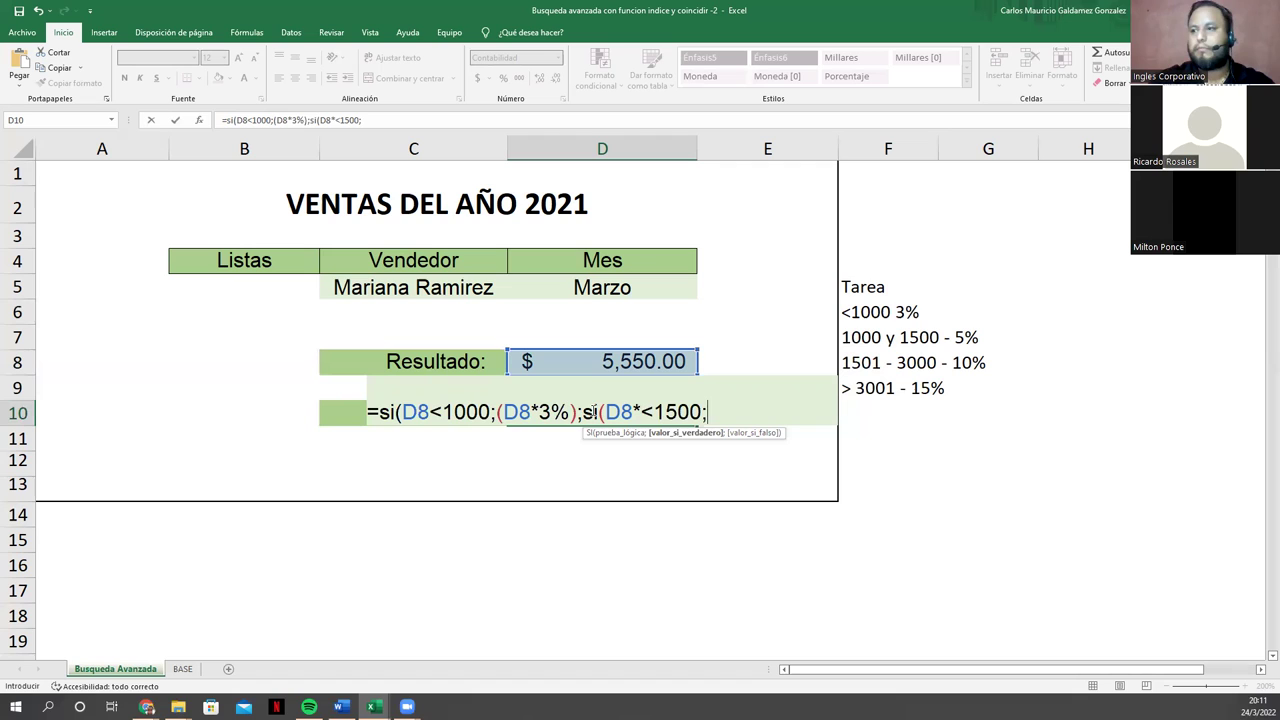
Step: Set the second SI function's value if true to (D8*5%)
text(()
text(D8)
text(*)
text(5)
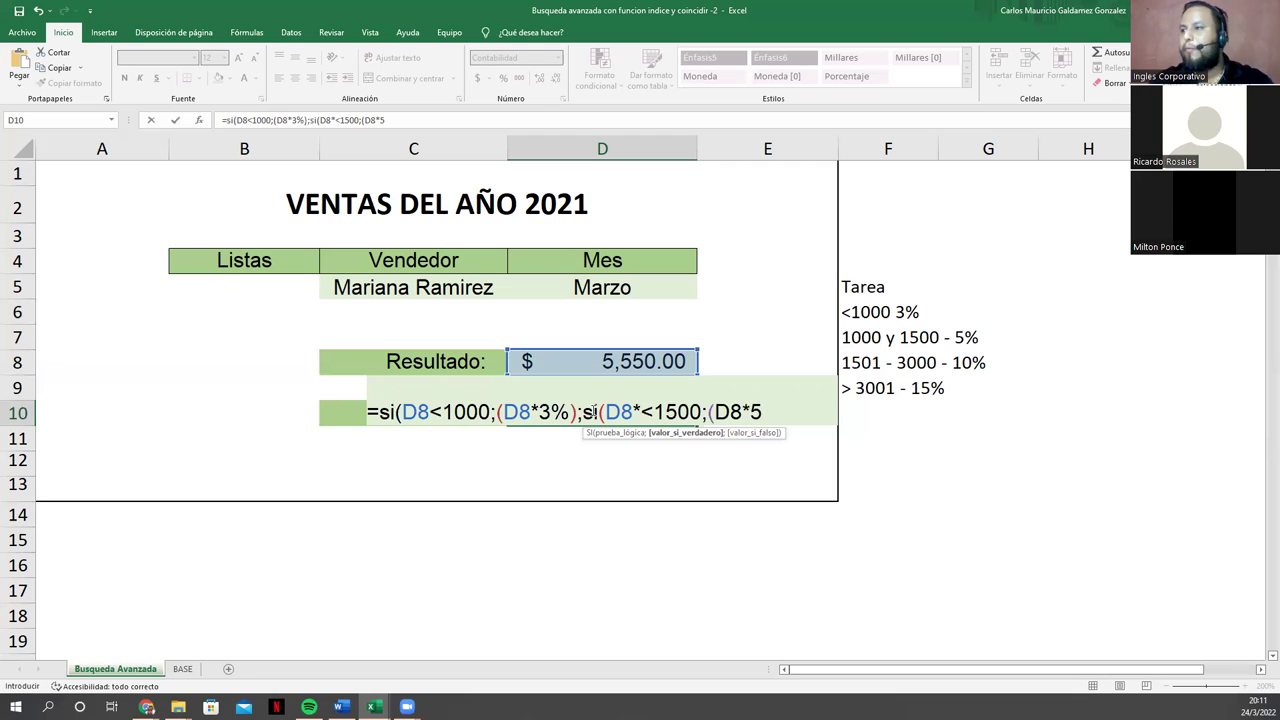
text(%))
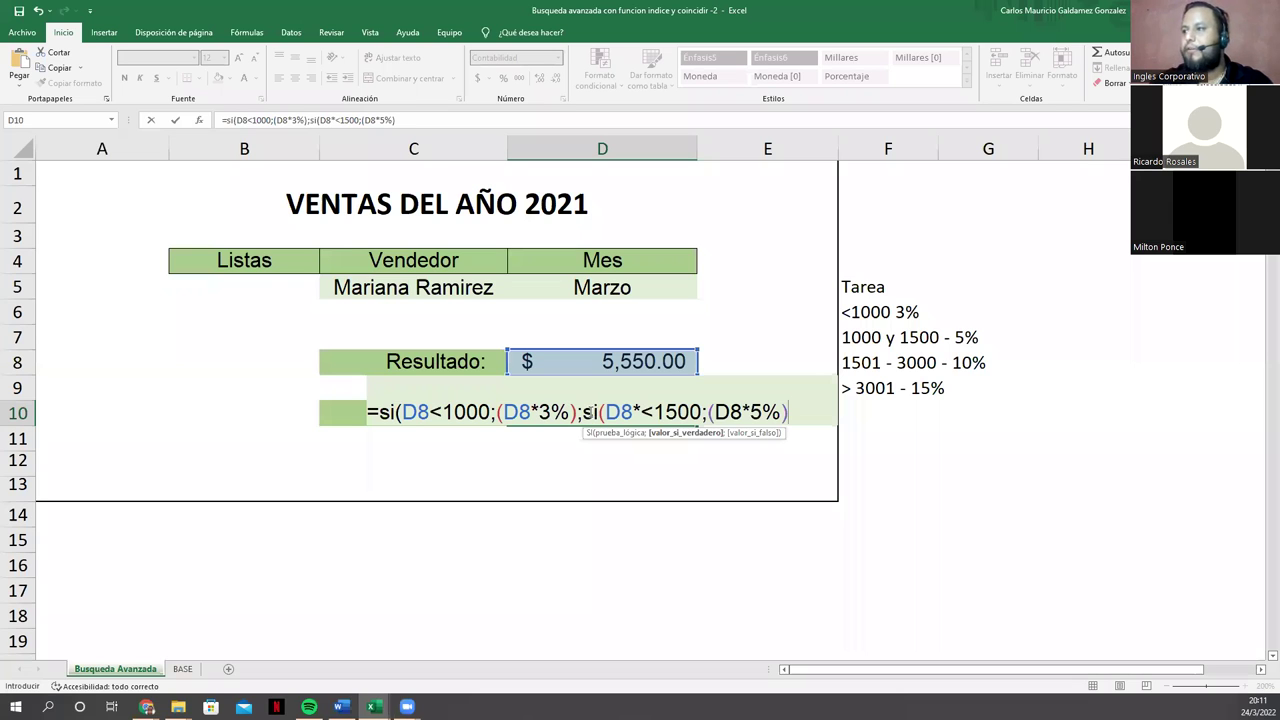
text(;)
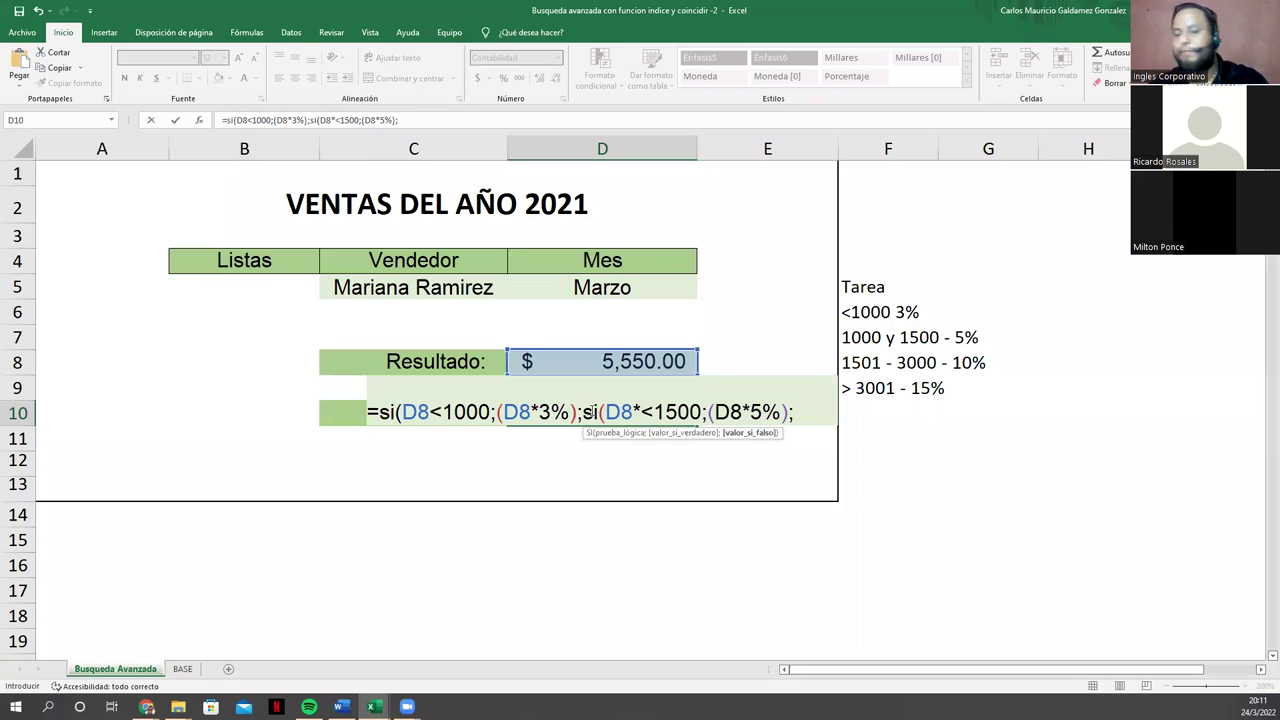
Step: Nest a third SI function with the test D8<3000 and the value if true (D8*10%)
text(si)
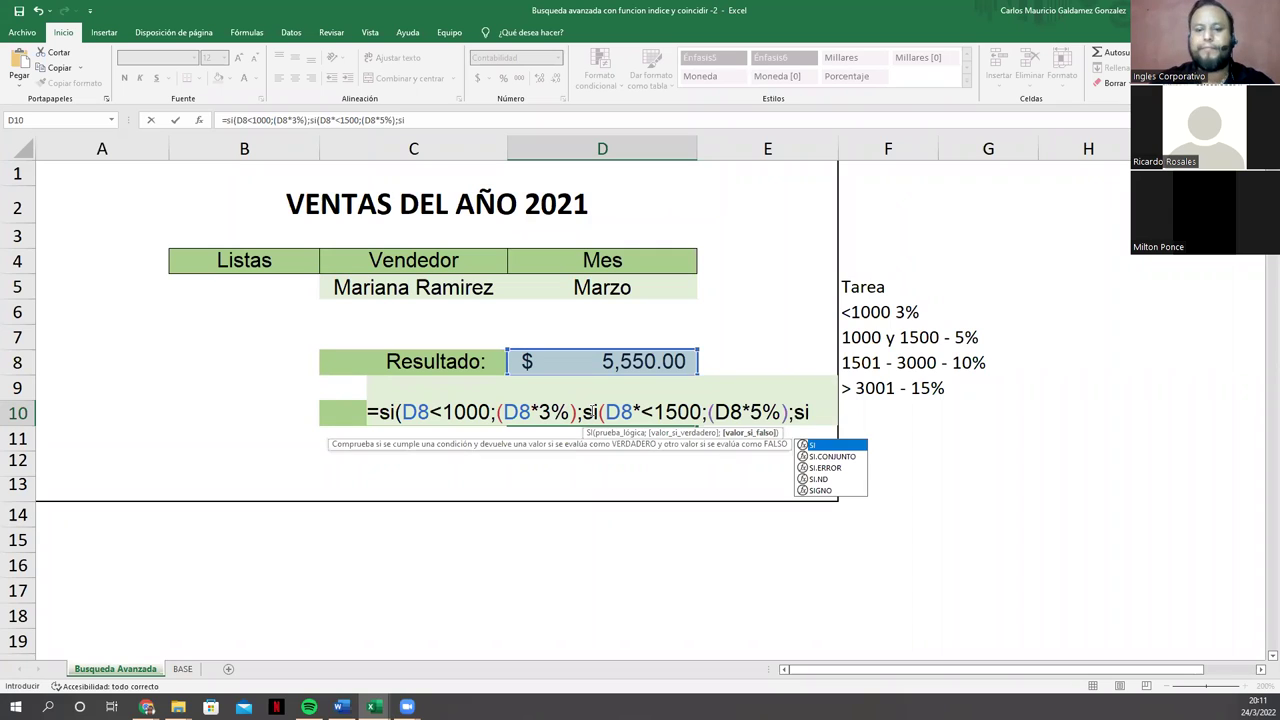
text(()
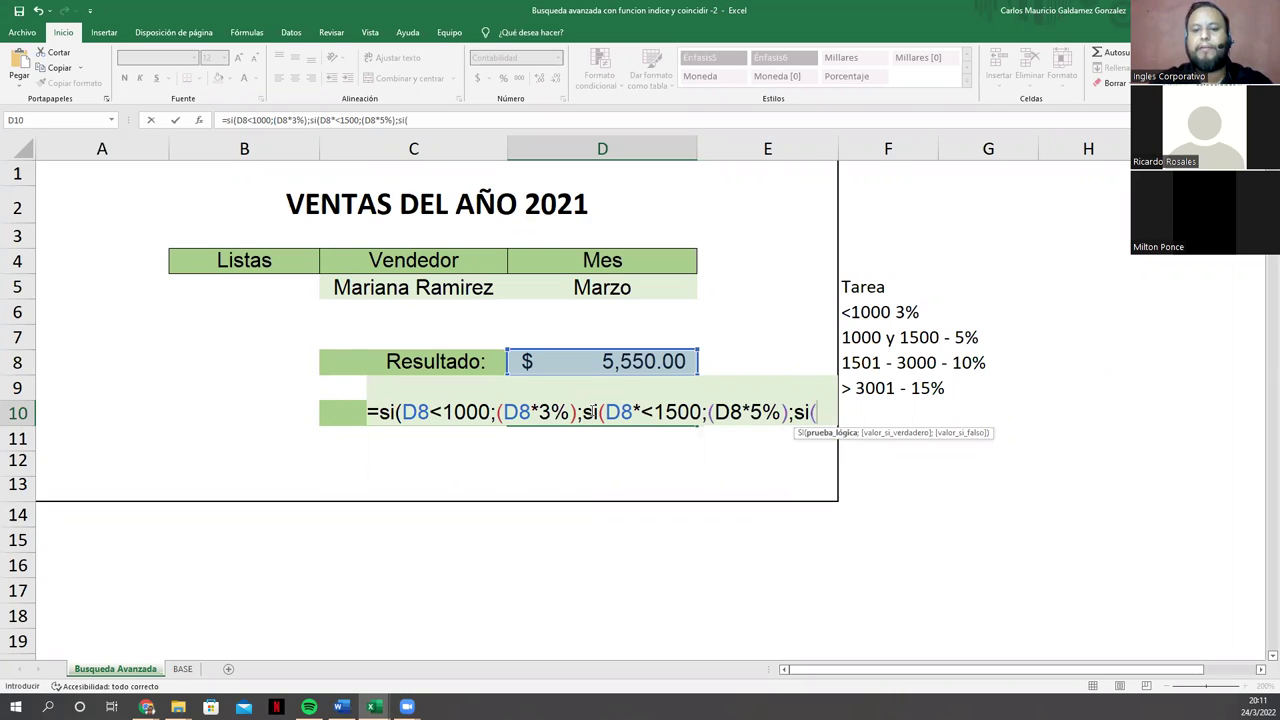
text(D8<3000)
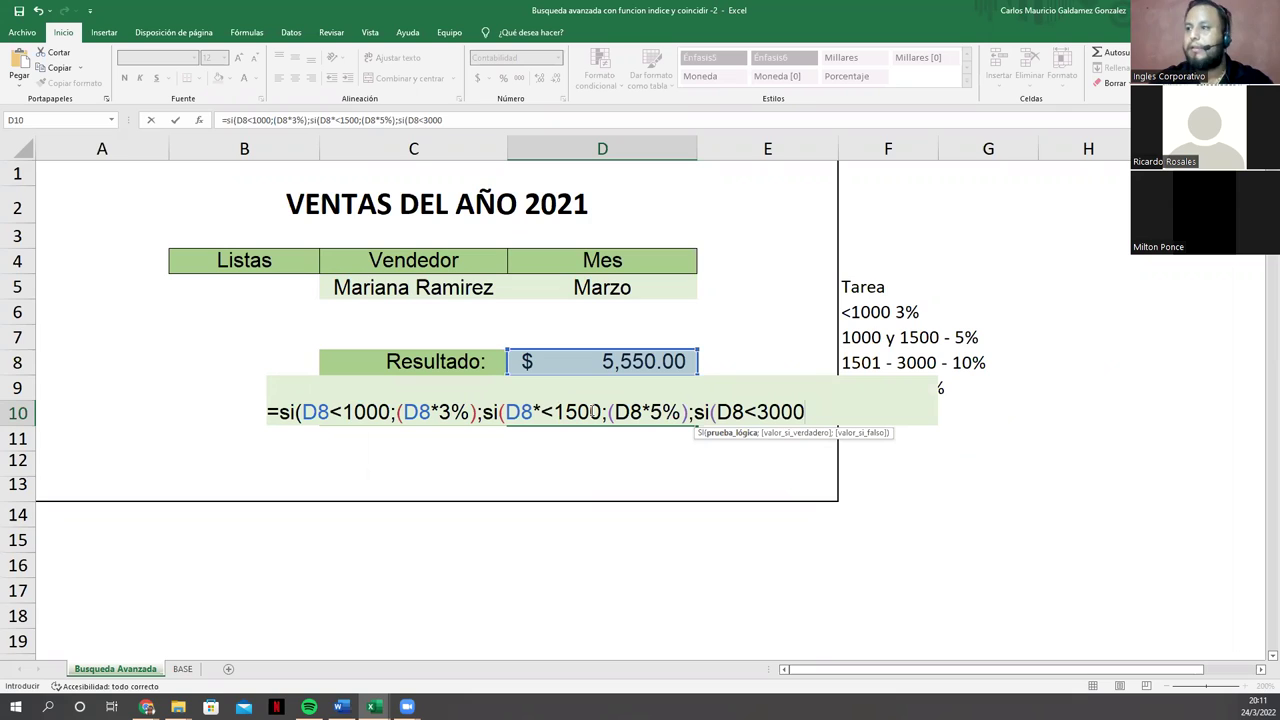
text(;)
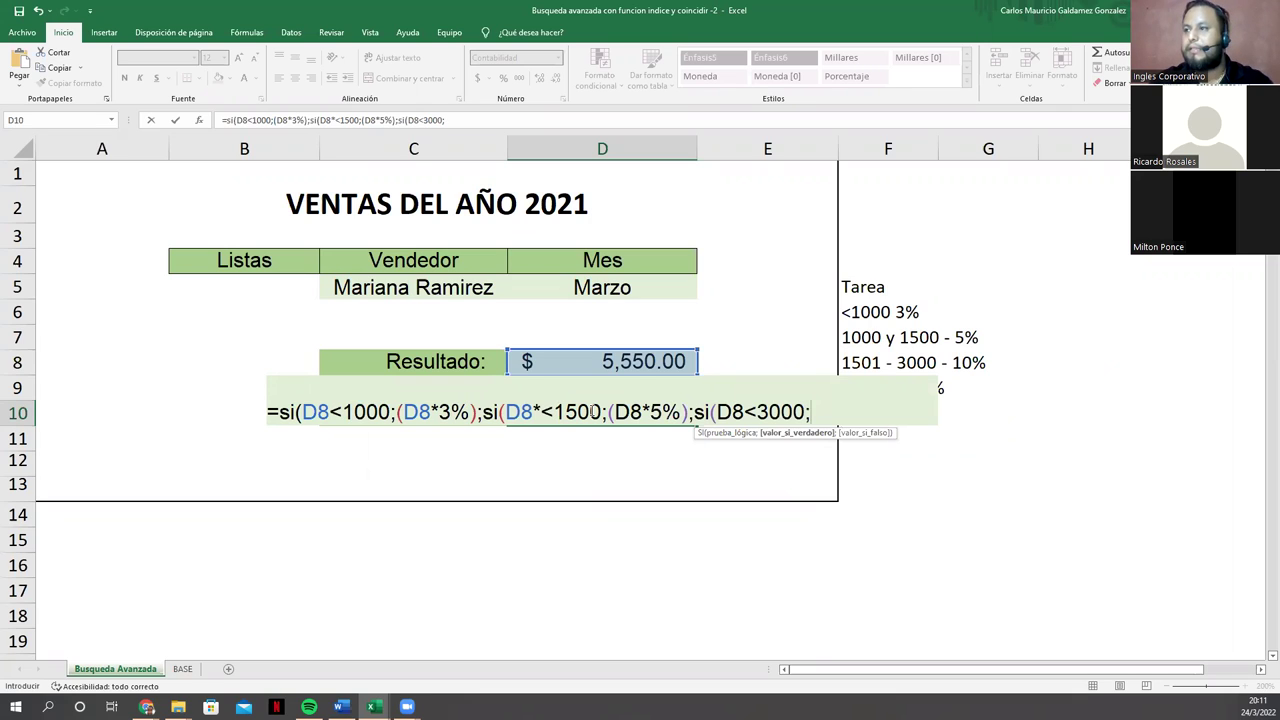
text(()
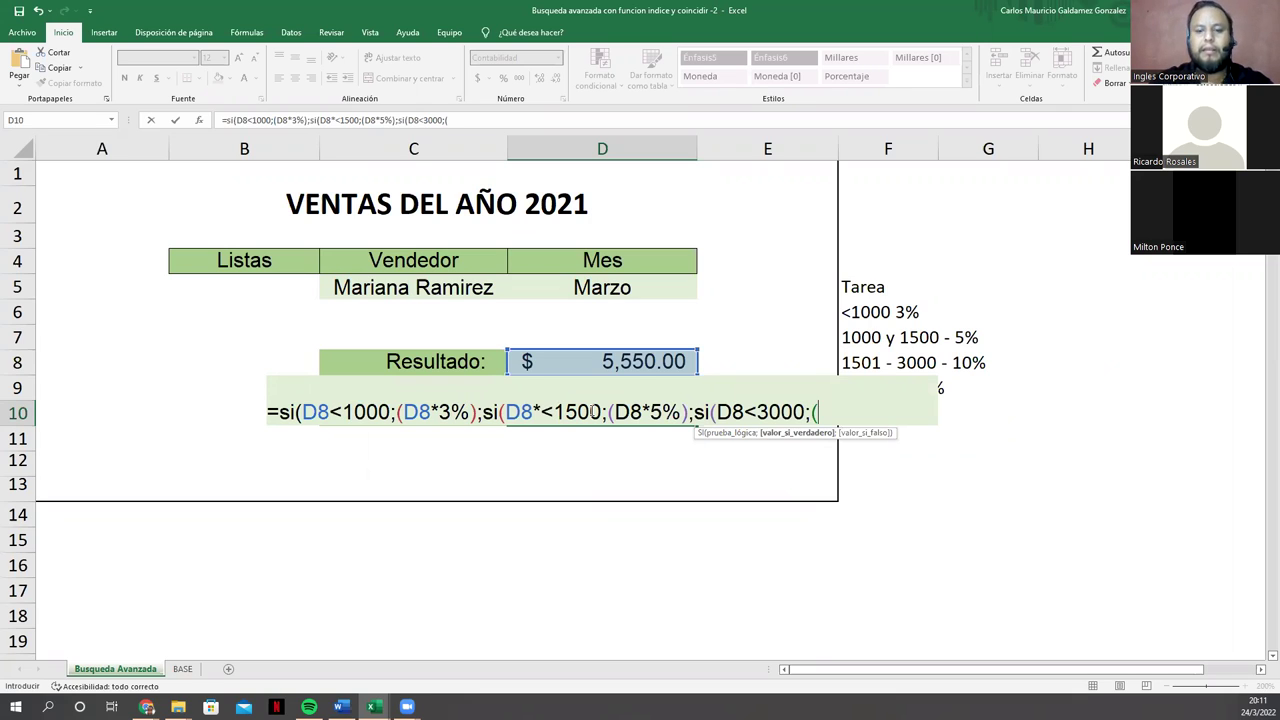
text(D8)
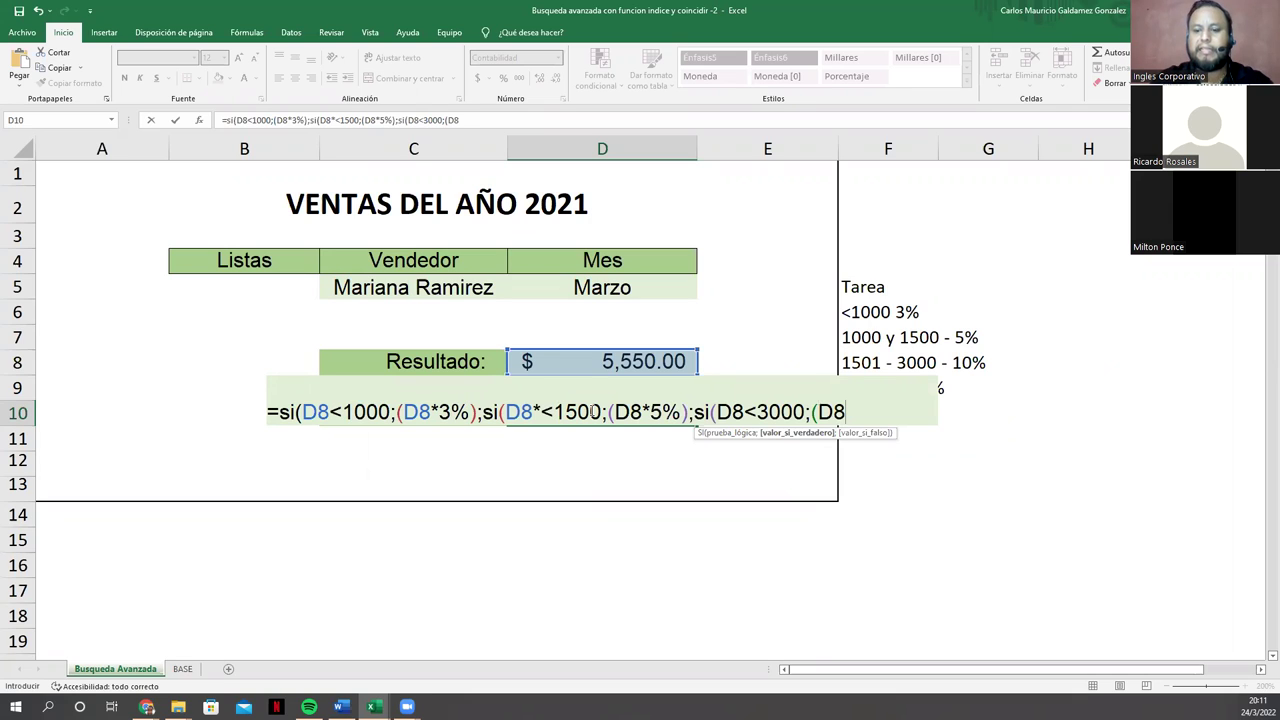
text(*10%)
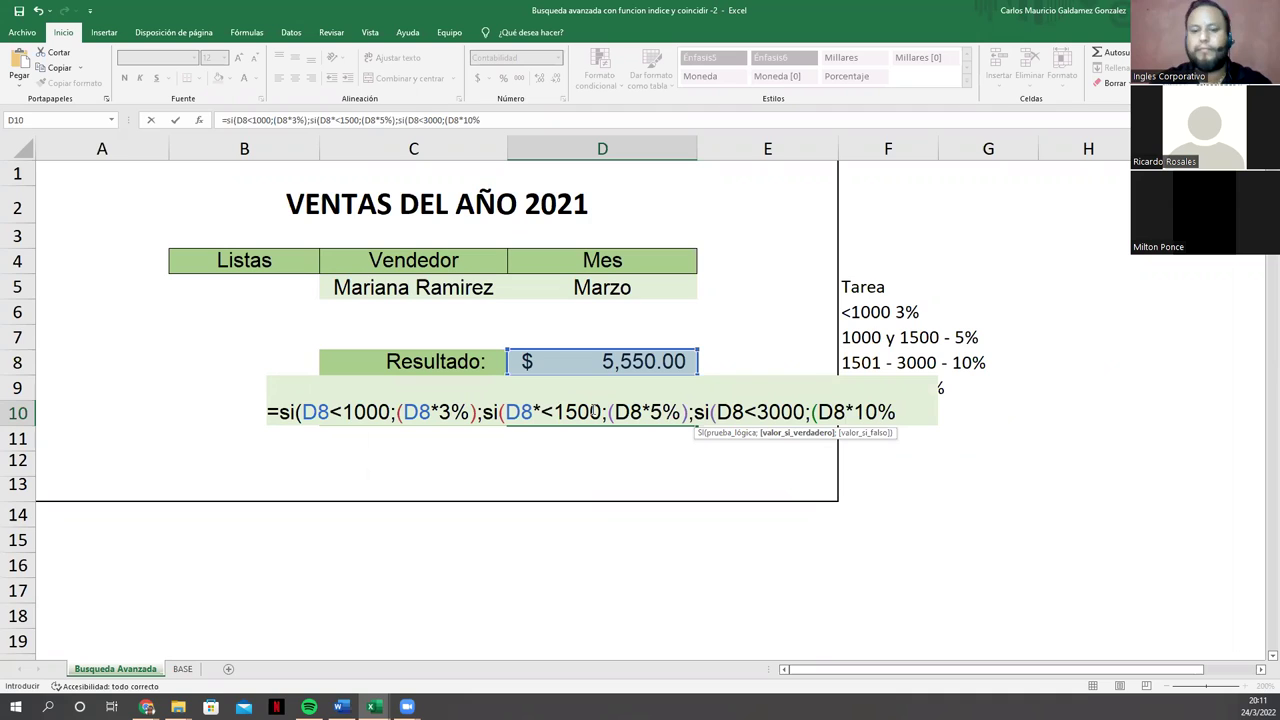
text();)
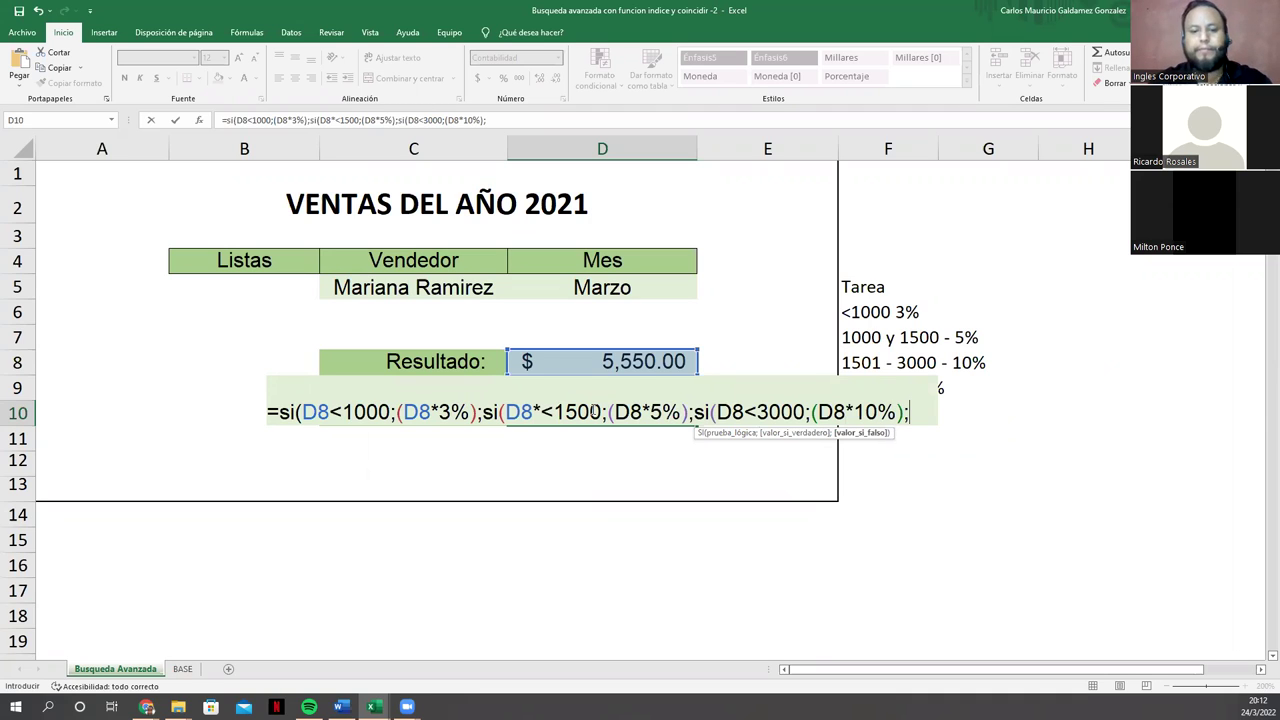
Step: Nest a fourth SI function as the value if false, with the test d8>3001
text(si)
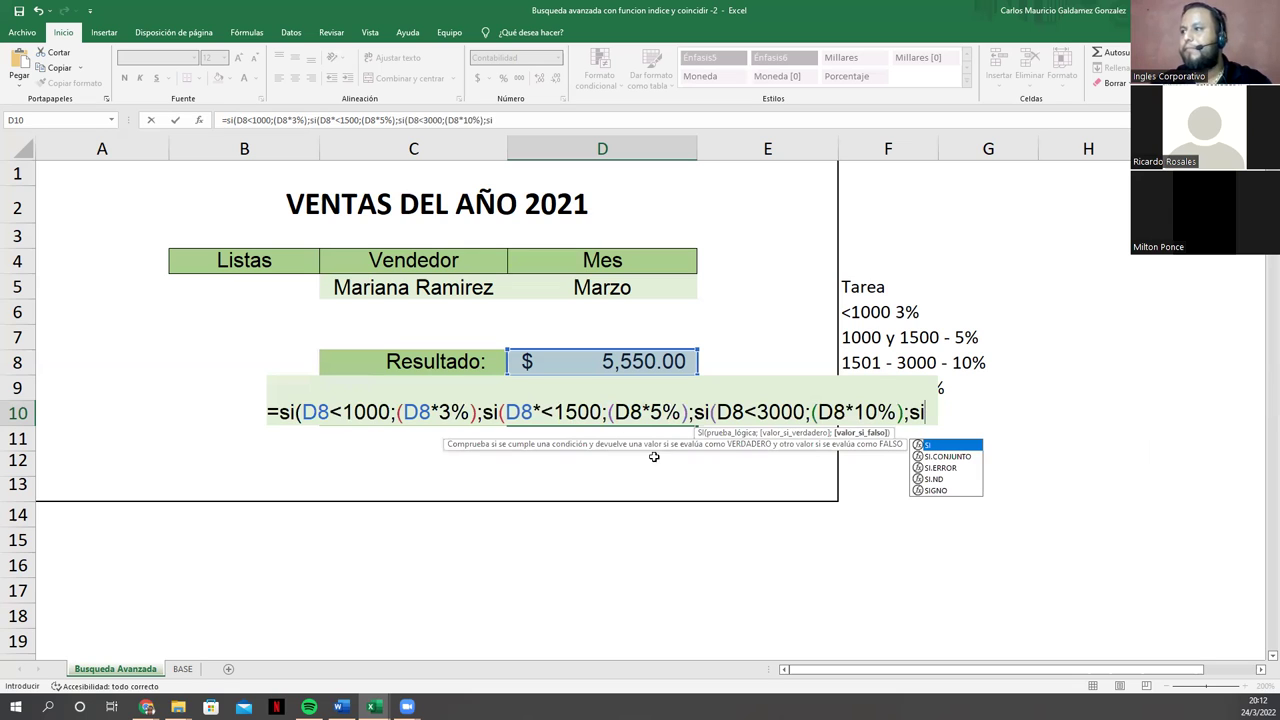
text((d)
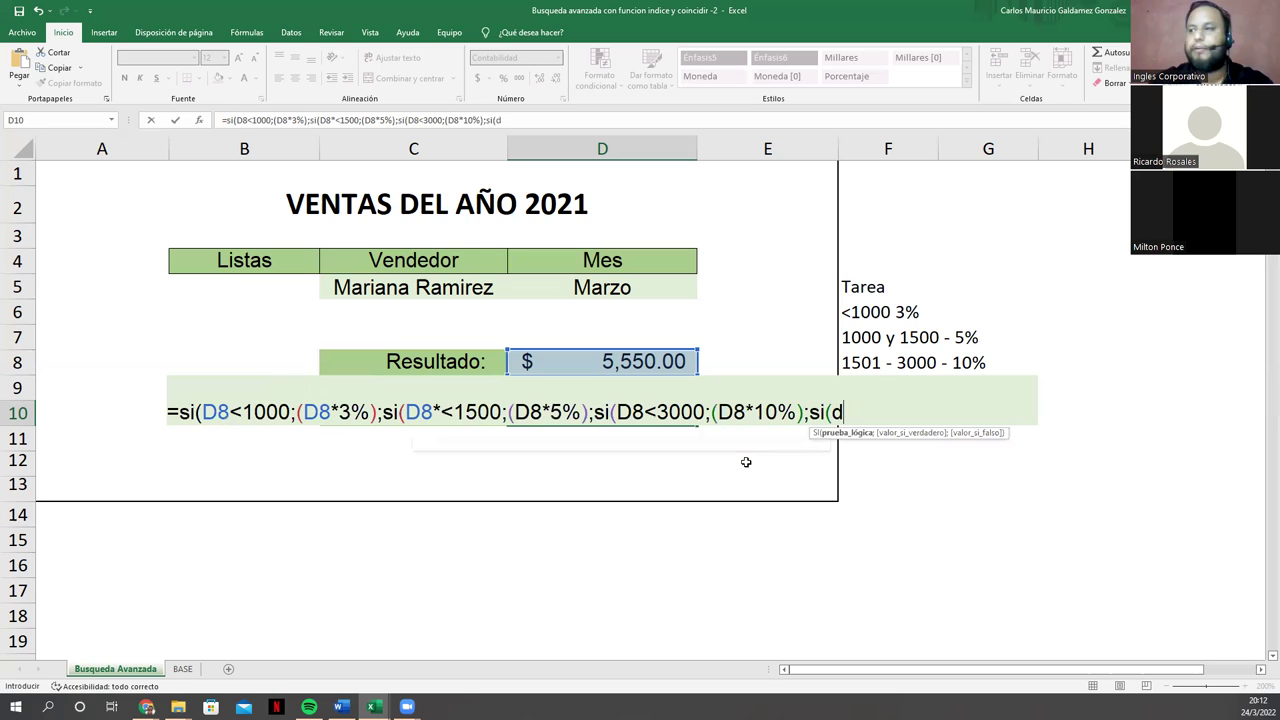
text(8>30001)
key(BackSpace)
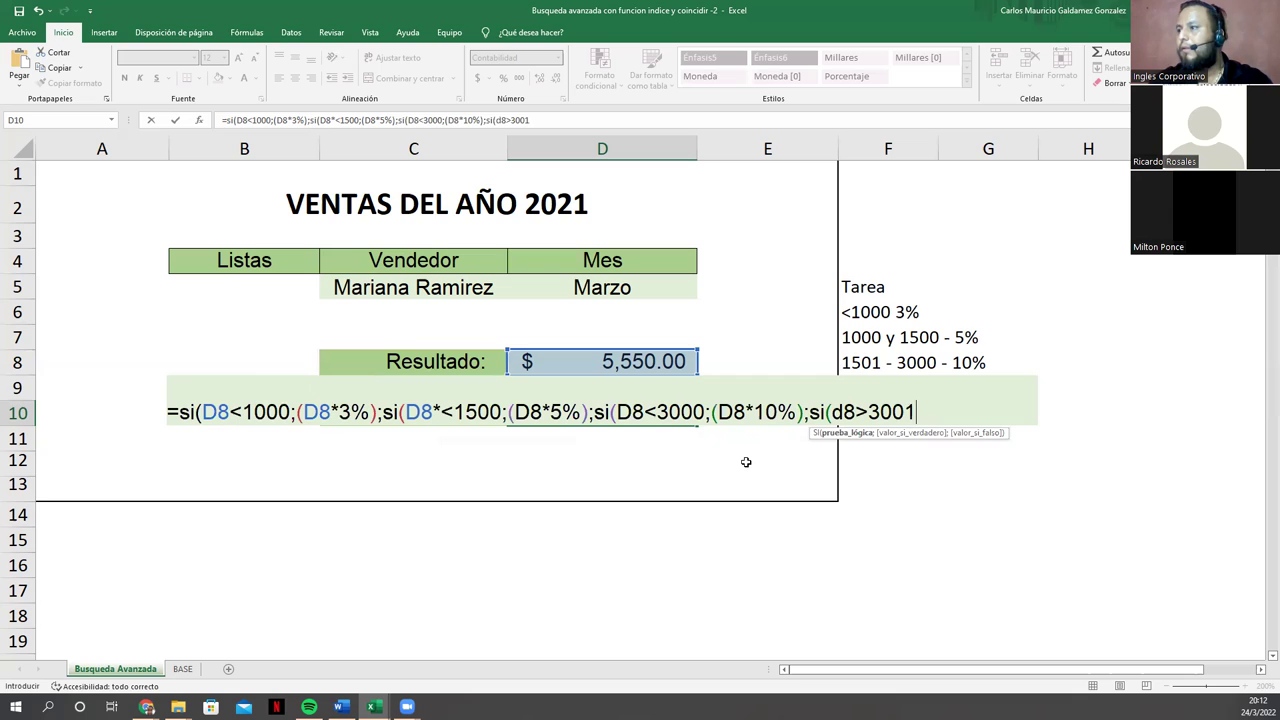
text())
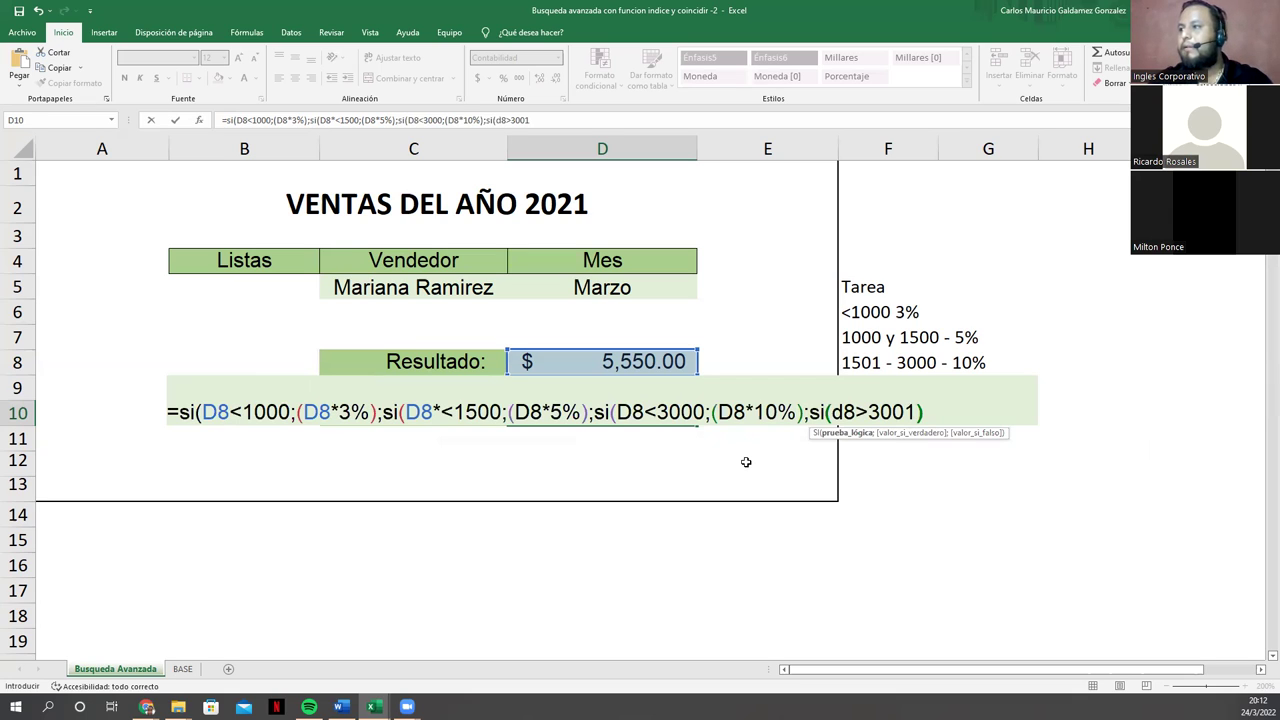
key(BackSpace)
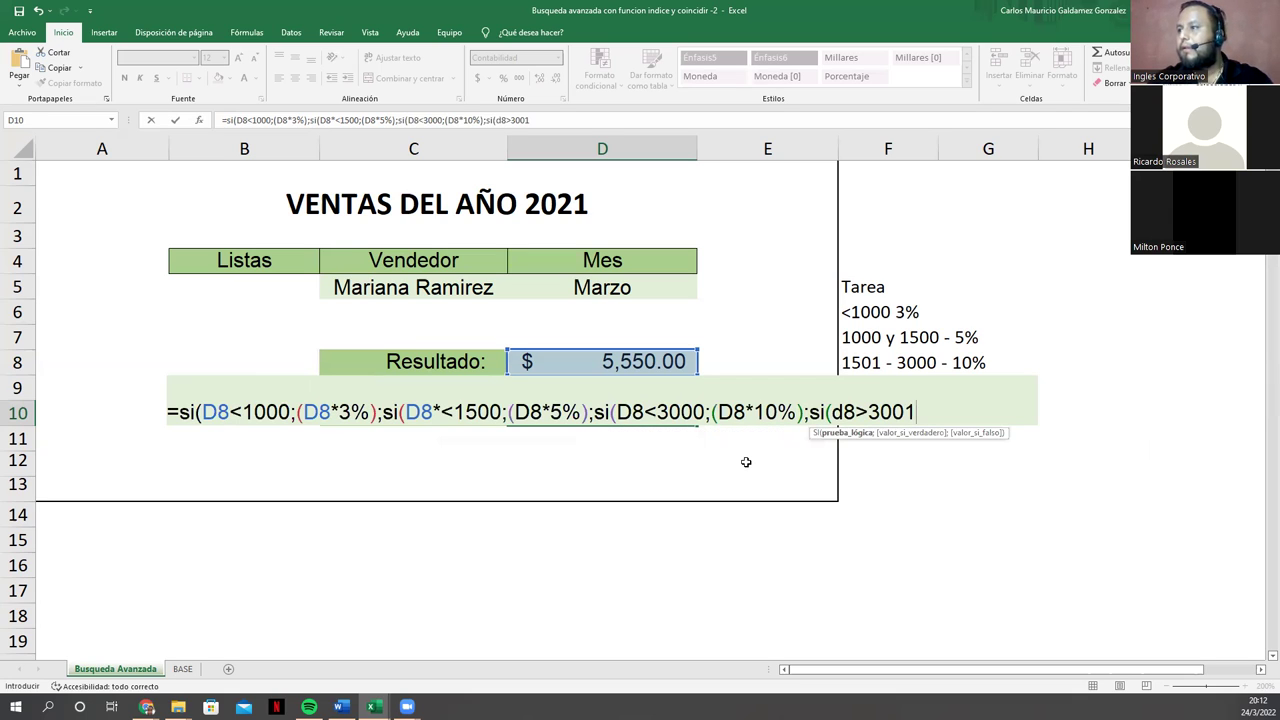
text(;)
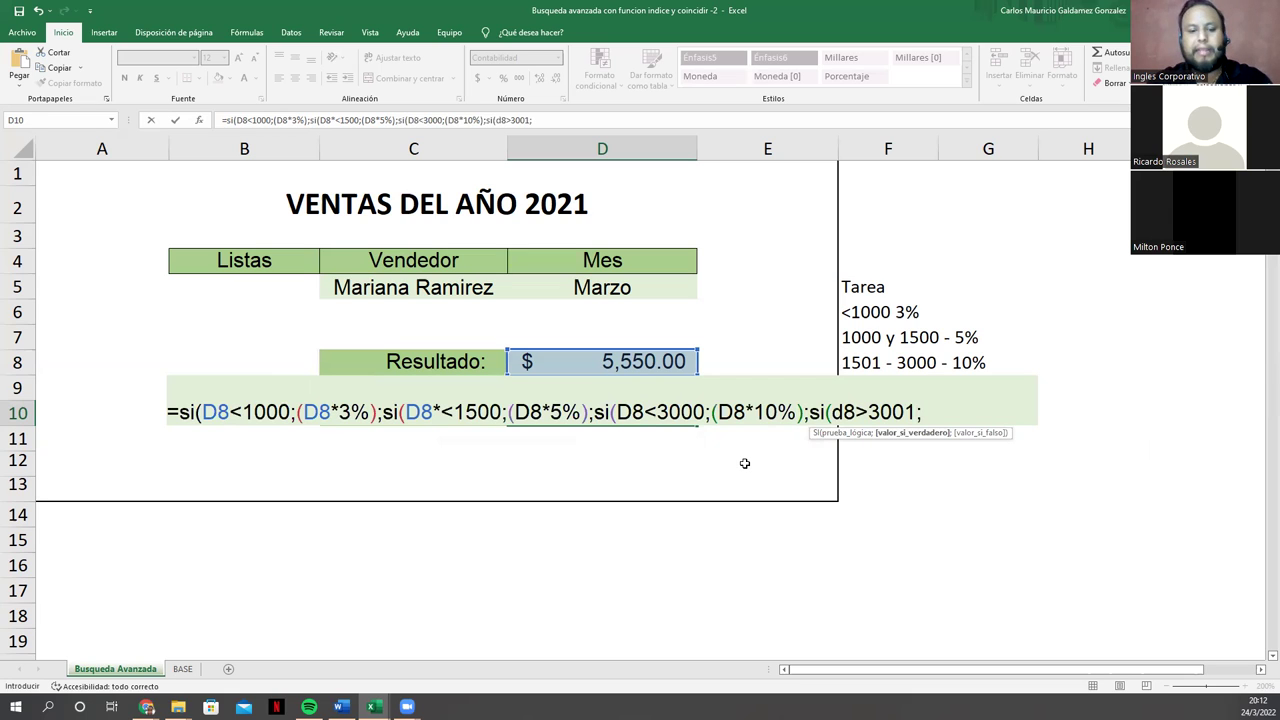
Step: Set the fourth SI function's value if true to (d8*15%), close all the nested parentheses and try to enter the formula
text((d8)
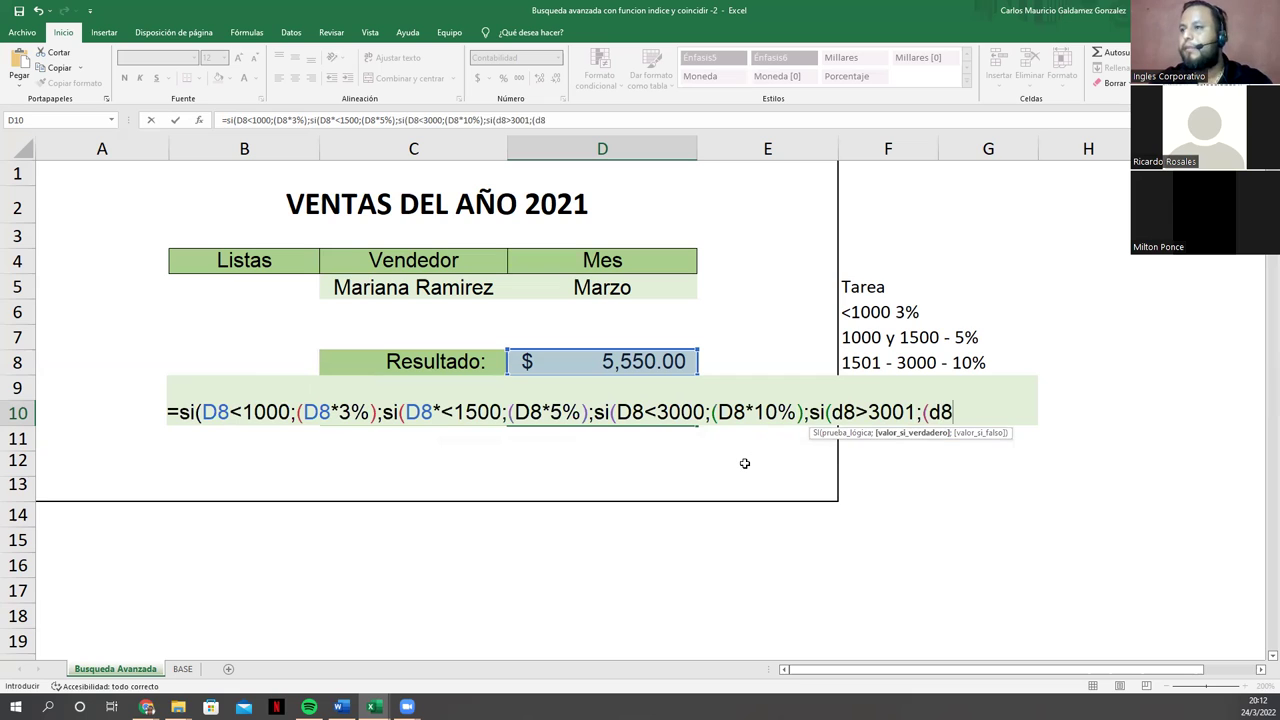
text(*15)
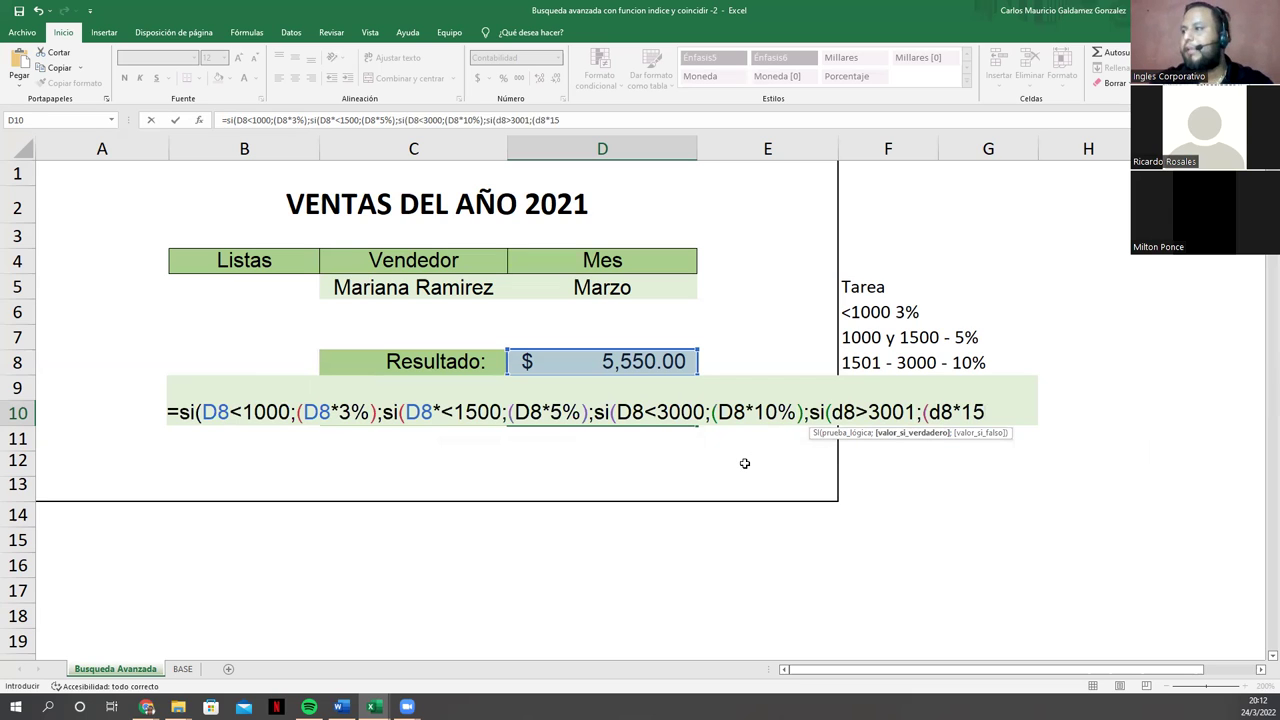
text(%))
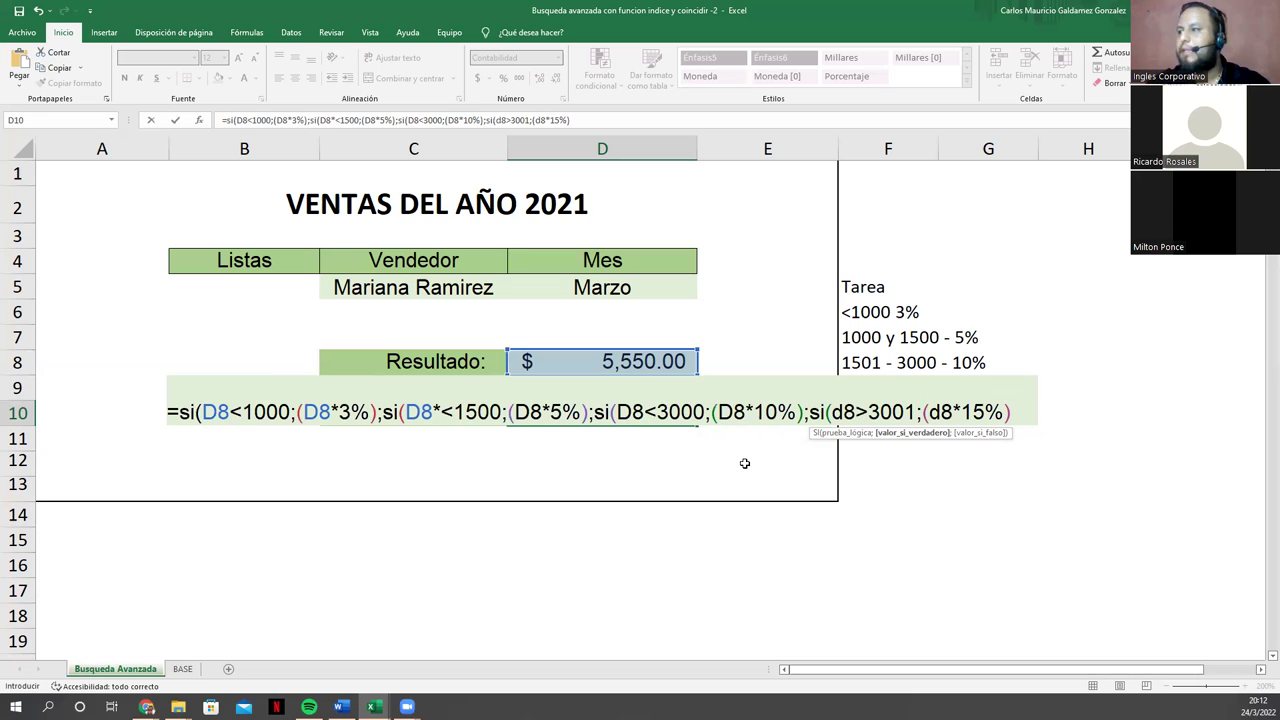
text())
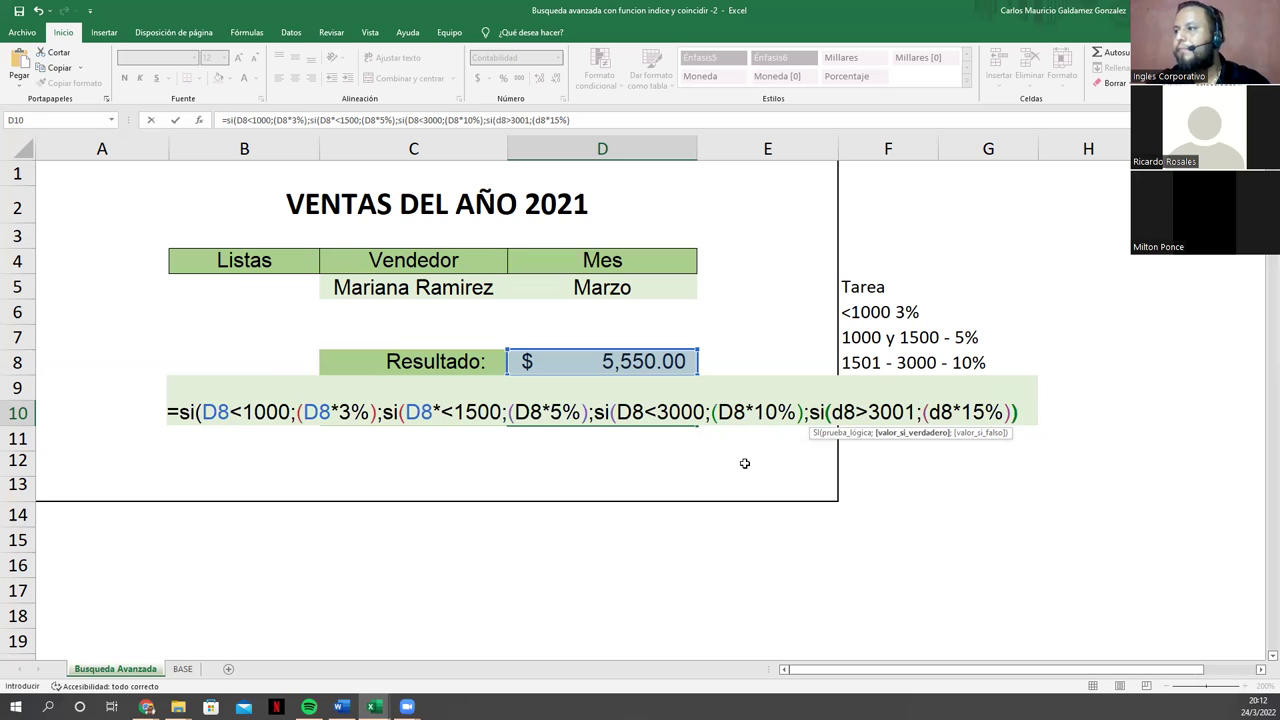
text())
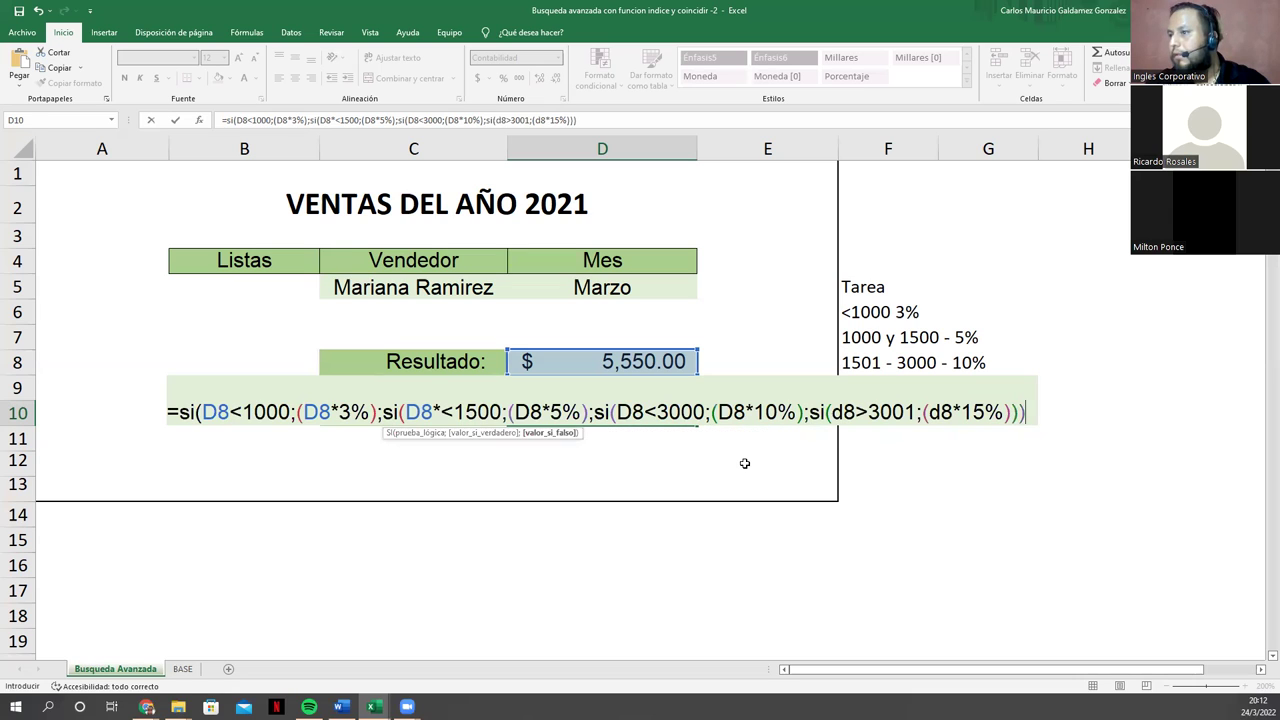
text())
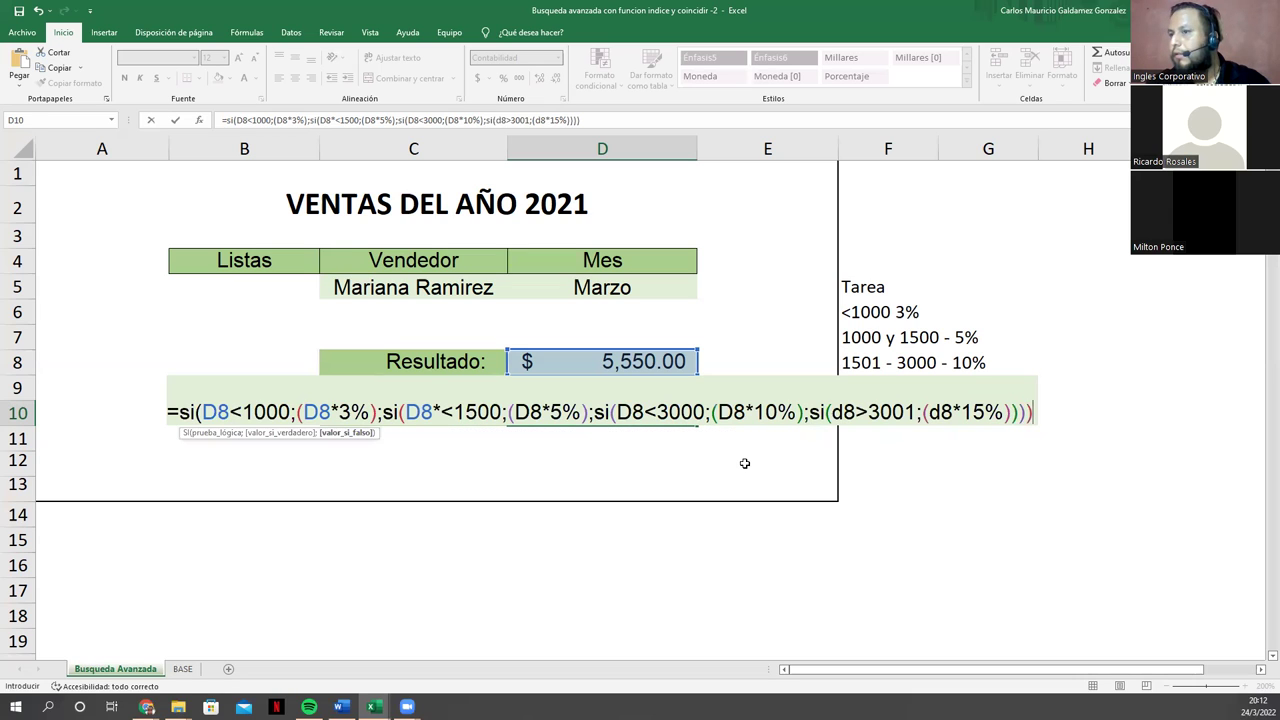
text()))
key(Return)
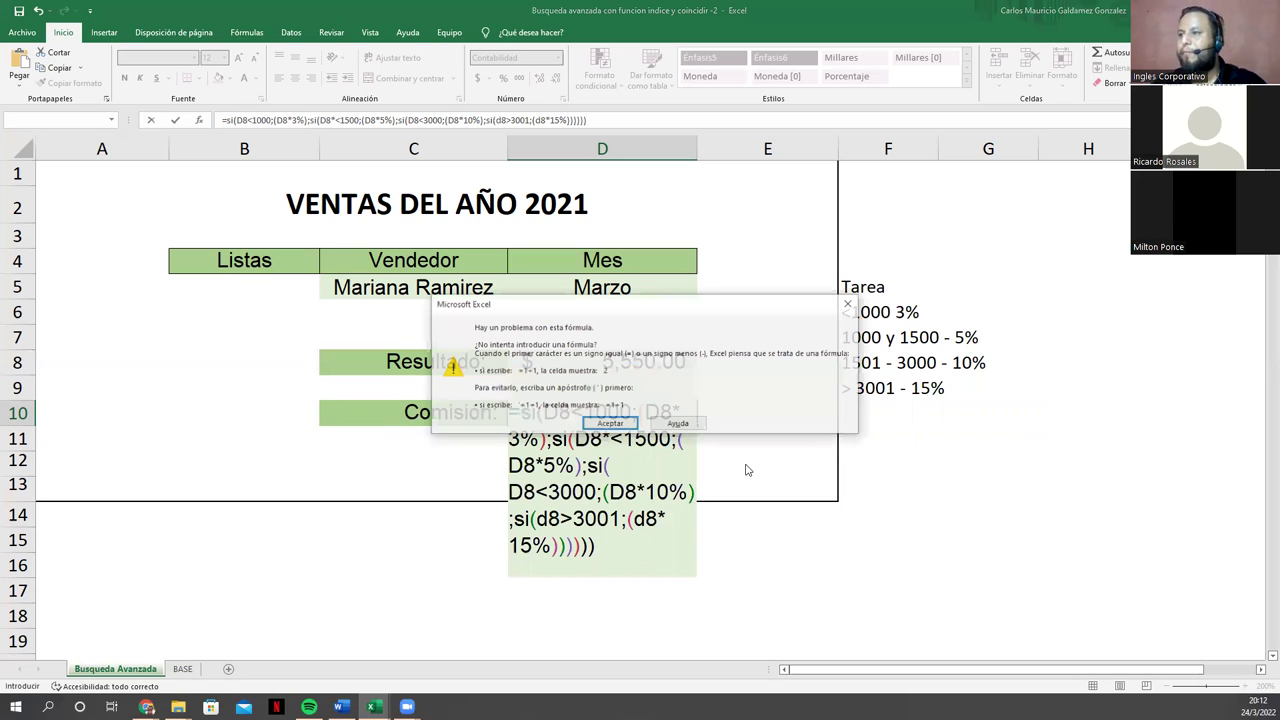
key(Return)
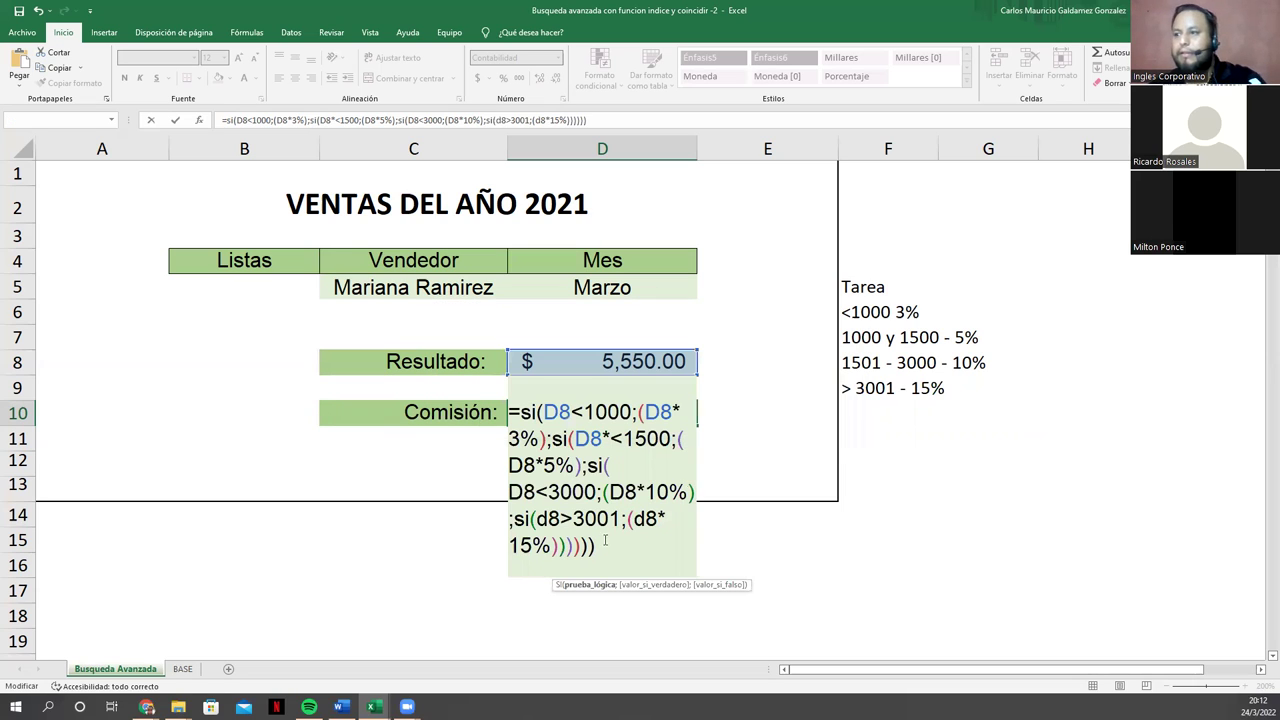
Step: Delete one surplus closing parenthesis at the end of the D10 formula and try to enter it again
click(602, 553)
key(BackSpace)
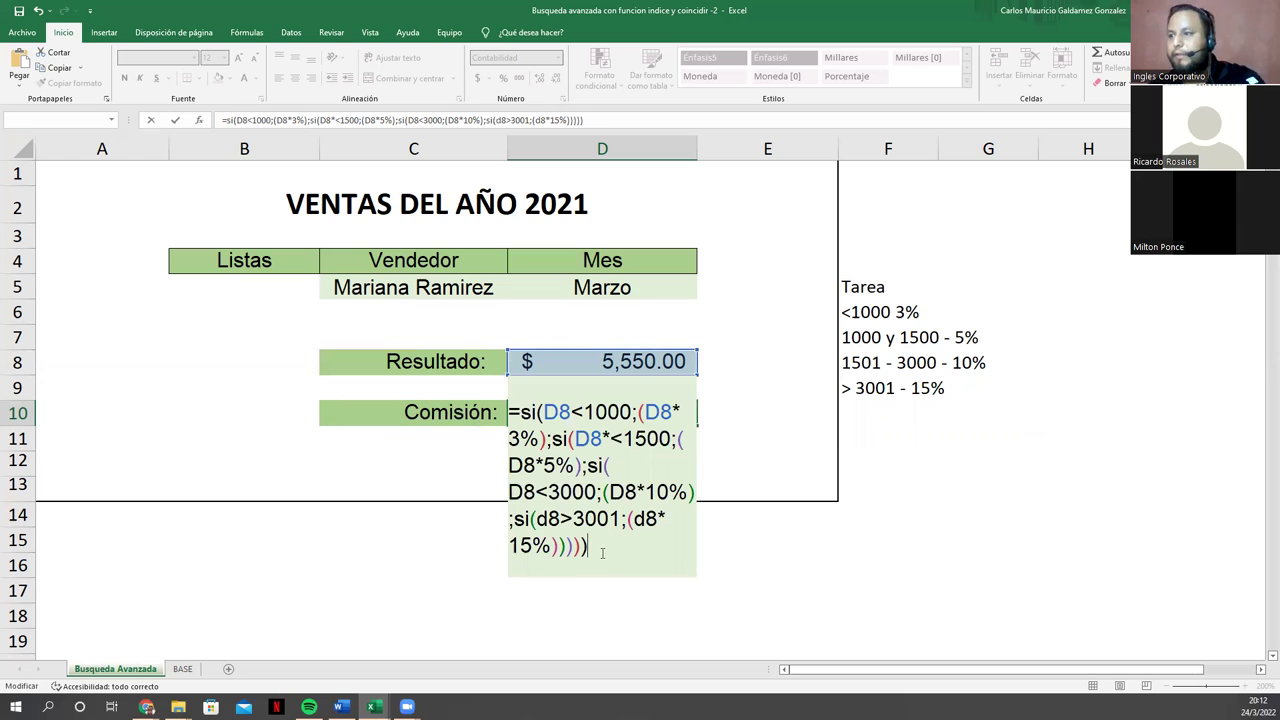
key(Return)
key(Return)
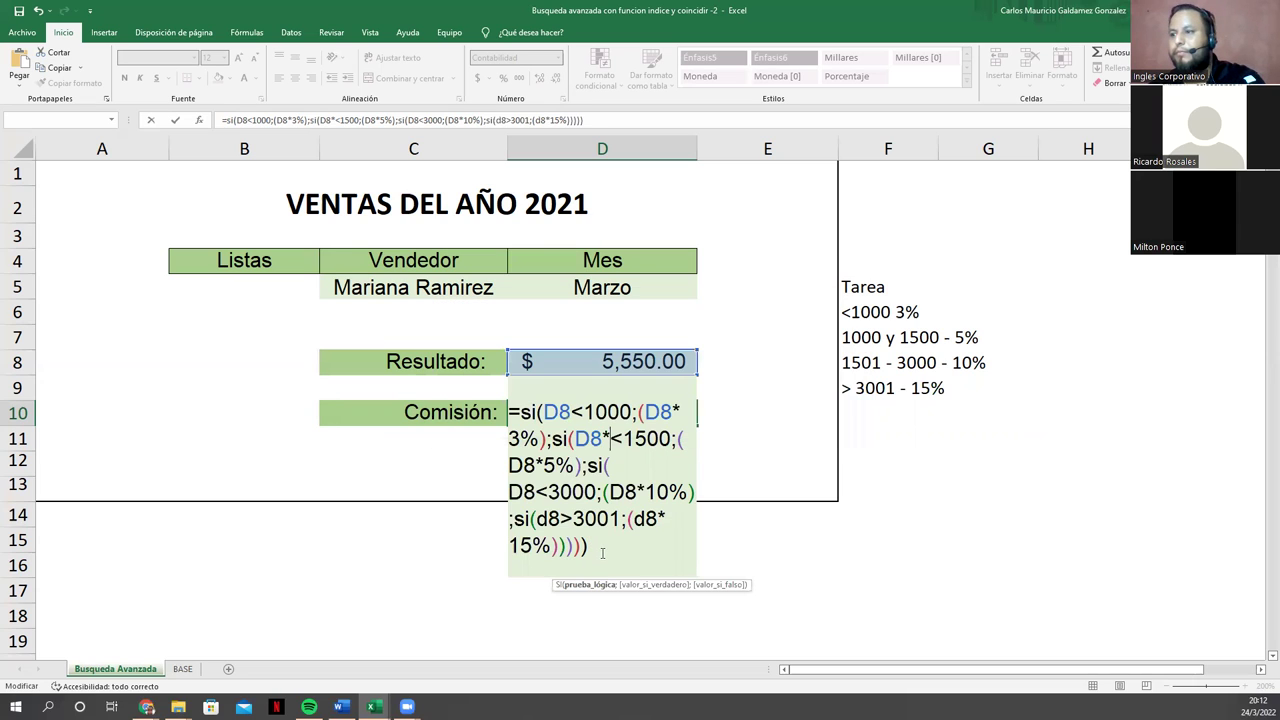
Step: Remove the stray asterisk from the second SI test and one closing parenthesis in D10, enter the formula and accept Excel's proposed correction
key(BackSpace)
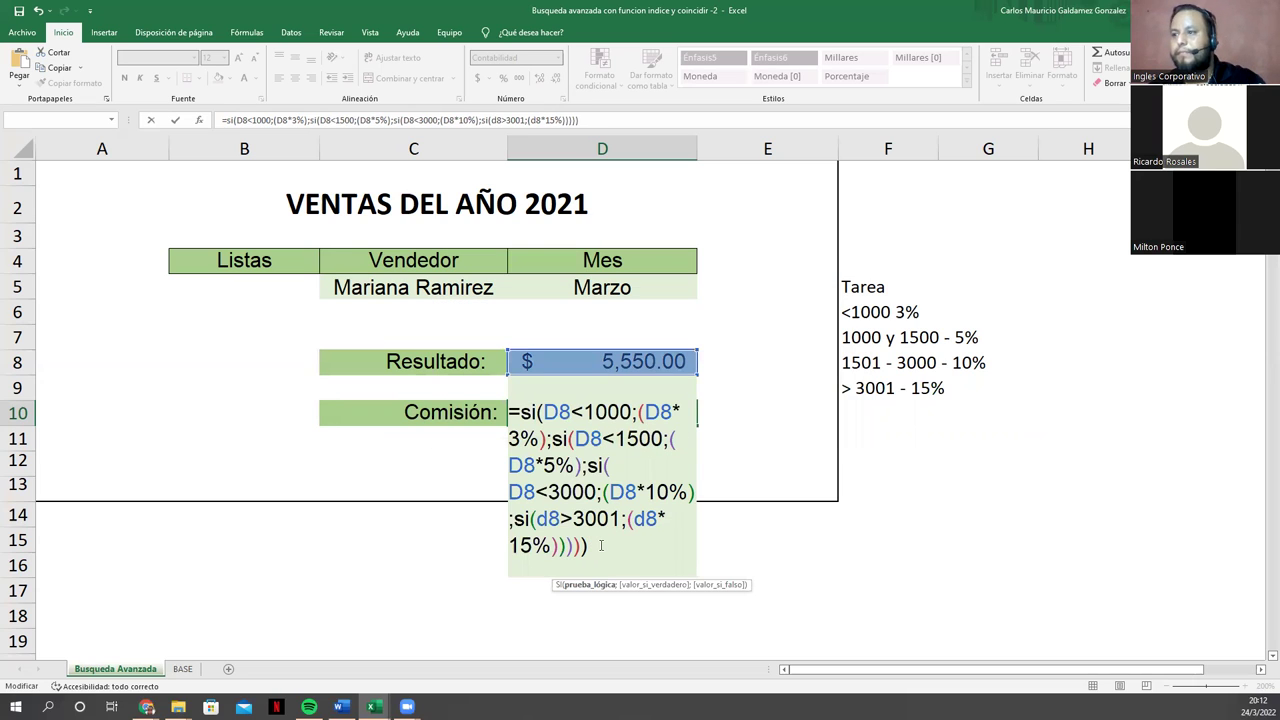
click(601, 545)
key(BackSpace)
key(Return)
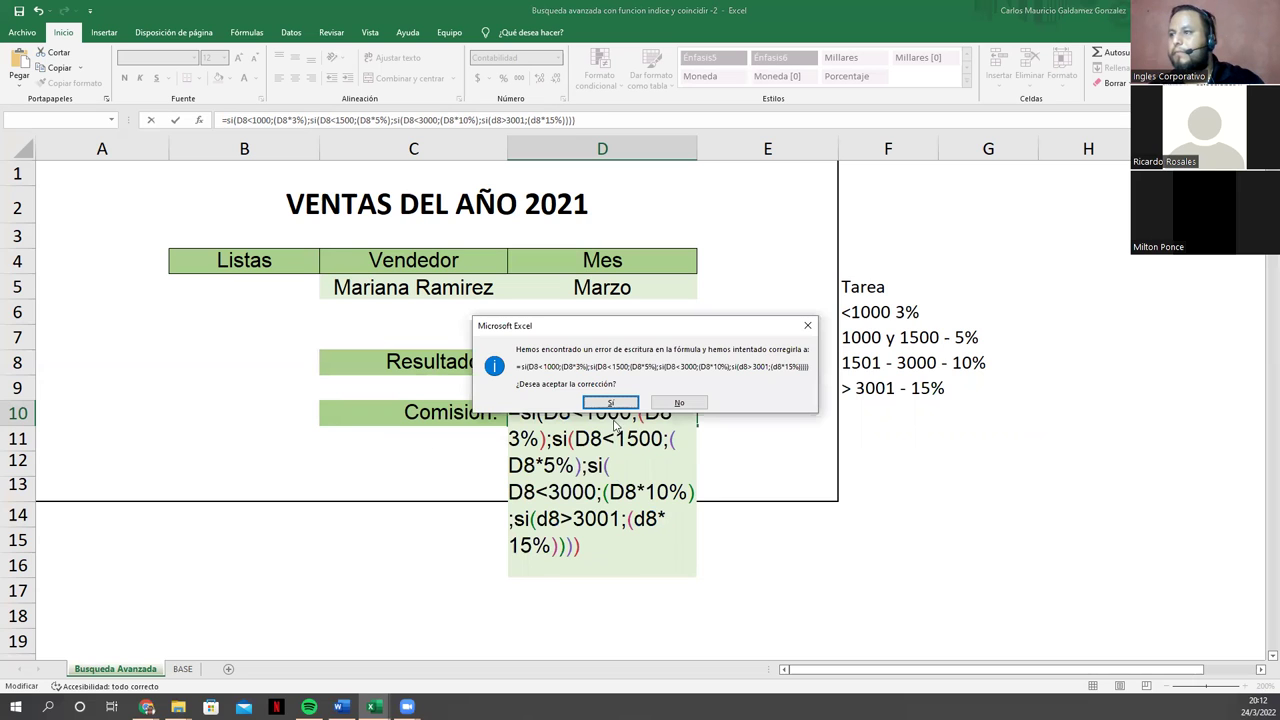
click(610, 404)
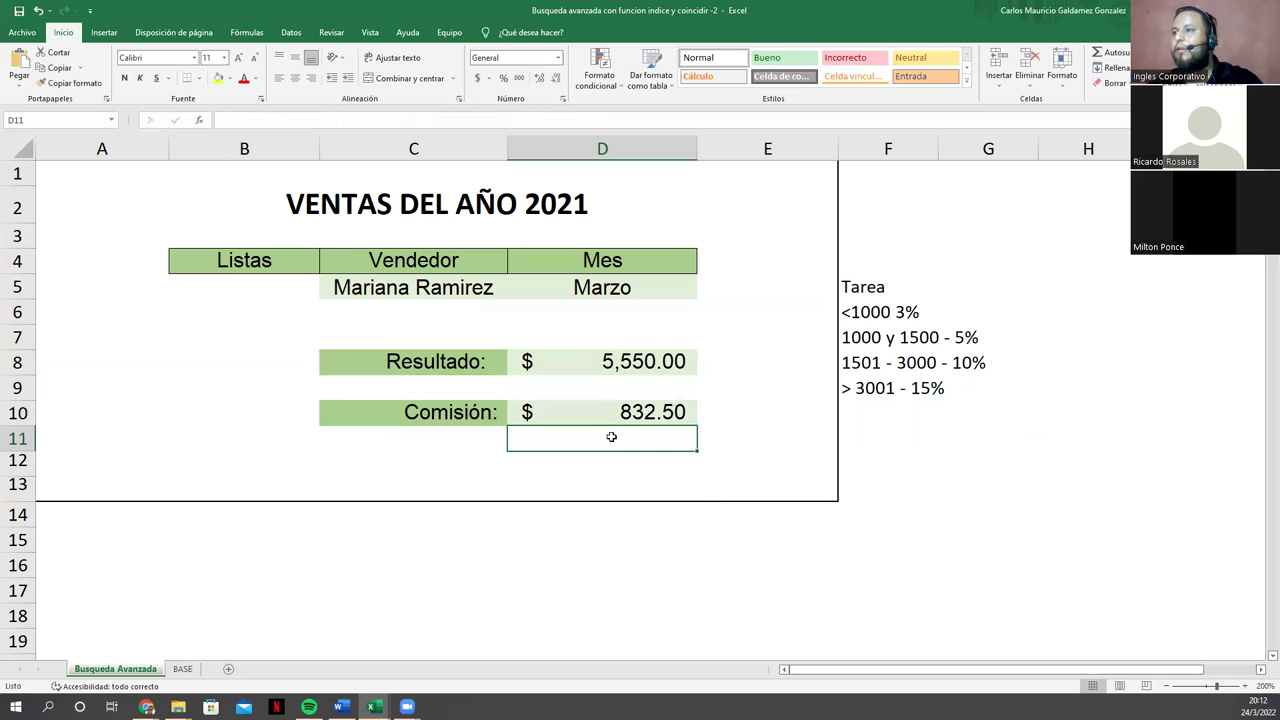
key(Up)
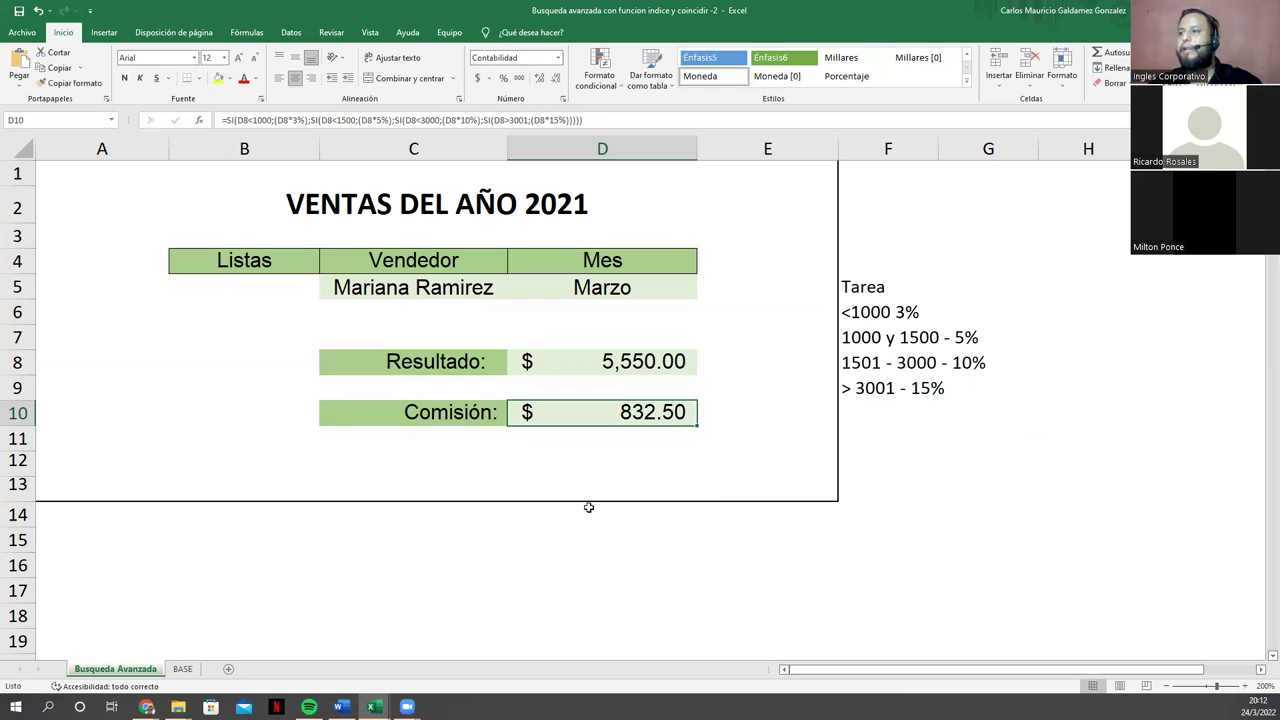
Step: Check the commission by calculating =D8*15% in E8, and clear that cell again
click(715, 415)
click(624, 412)
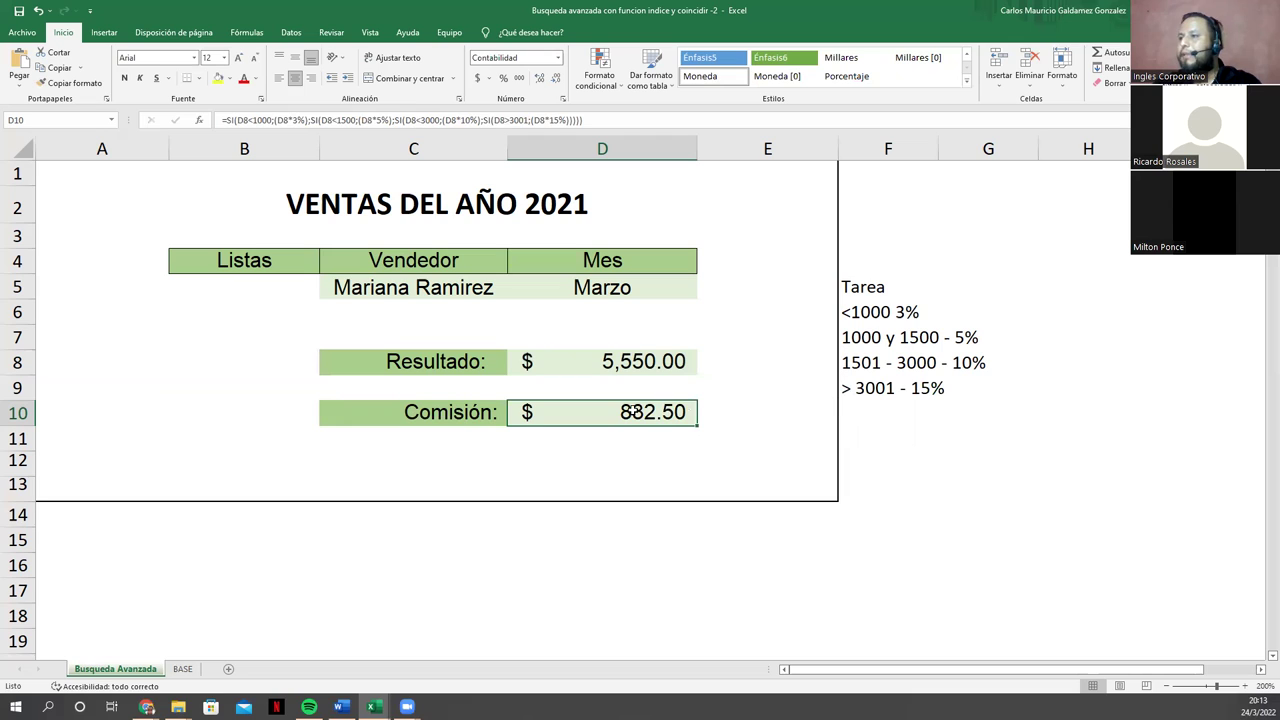
click(661, 364)
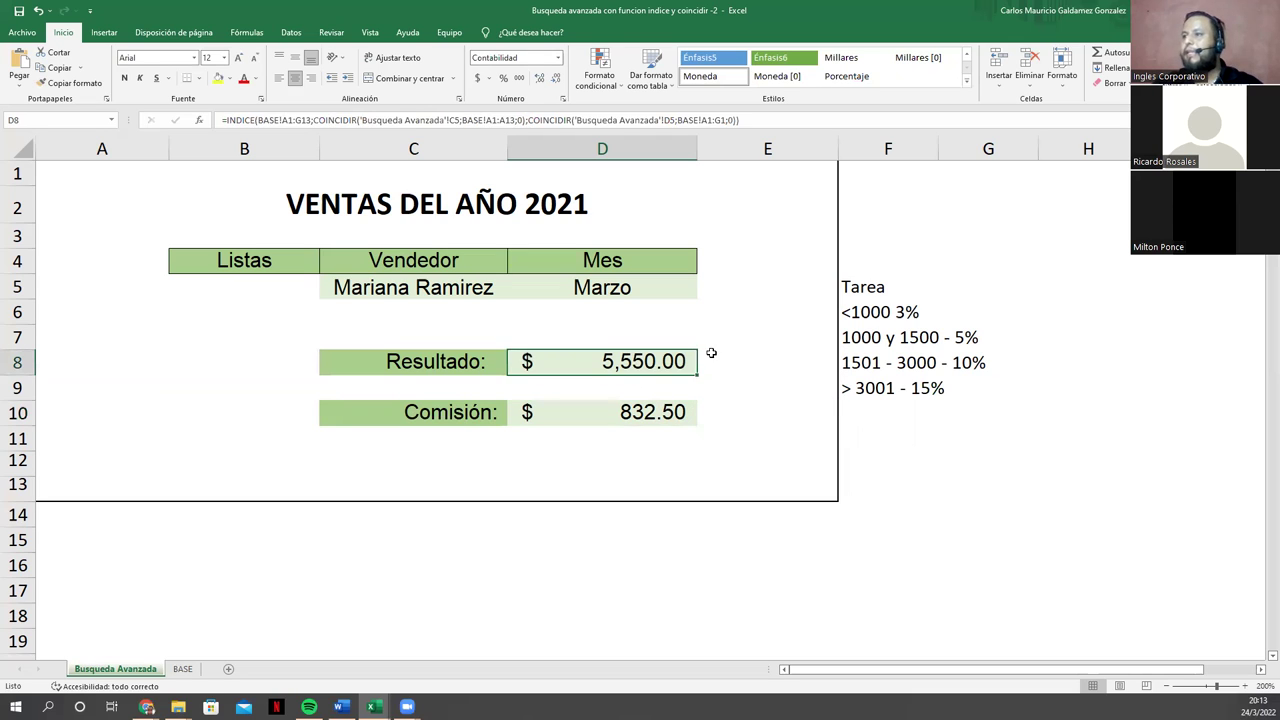
click(710, 356)
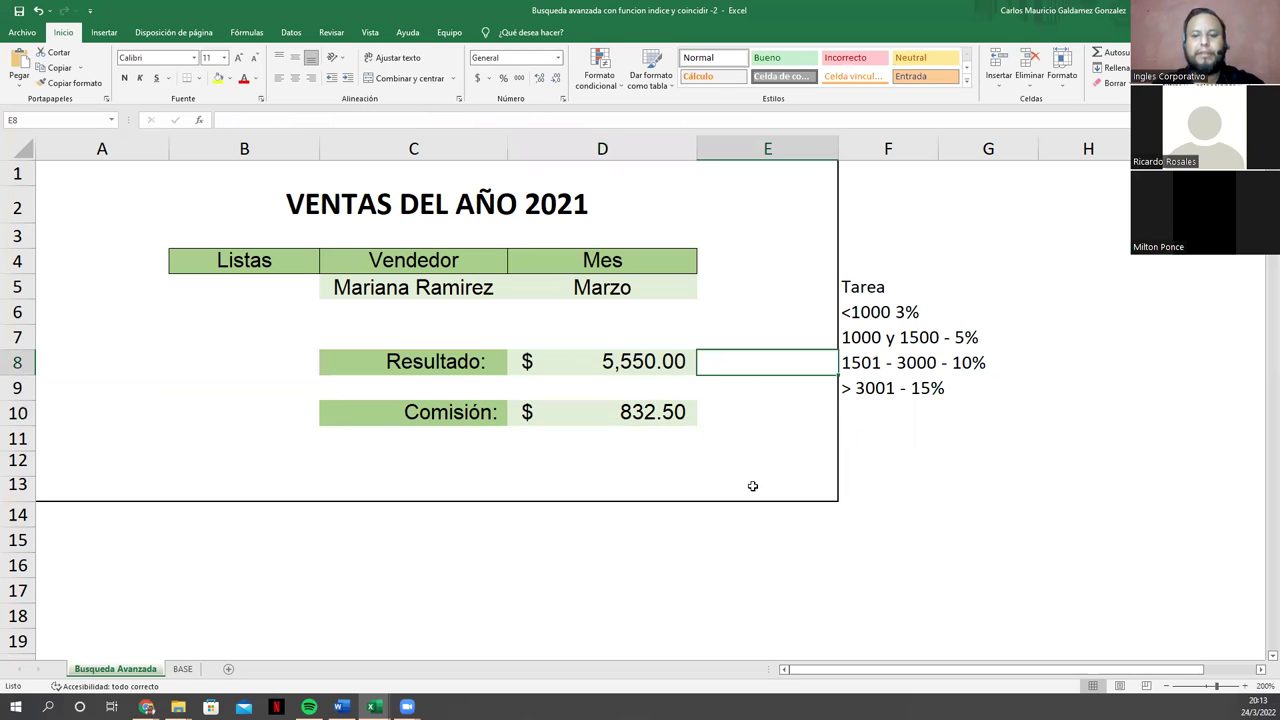
text(=)
key(Left)
text(*15%)
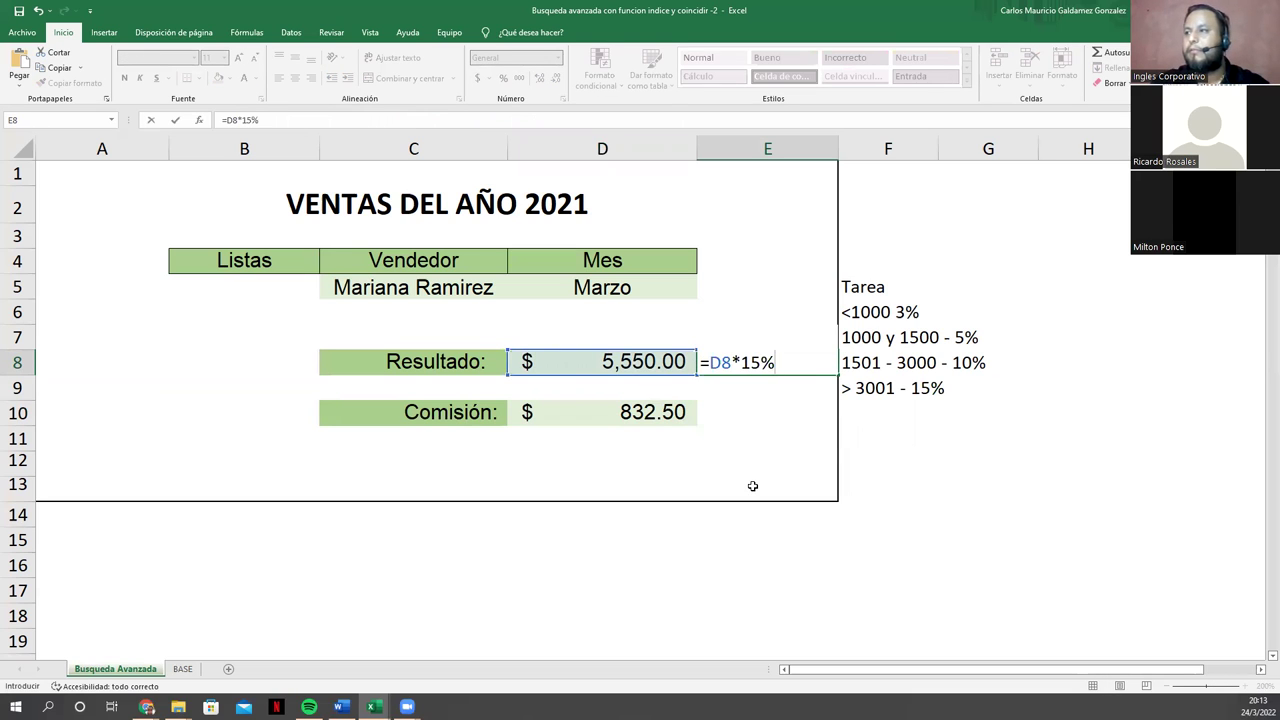
key(Return)
key(Up)
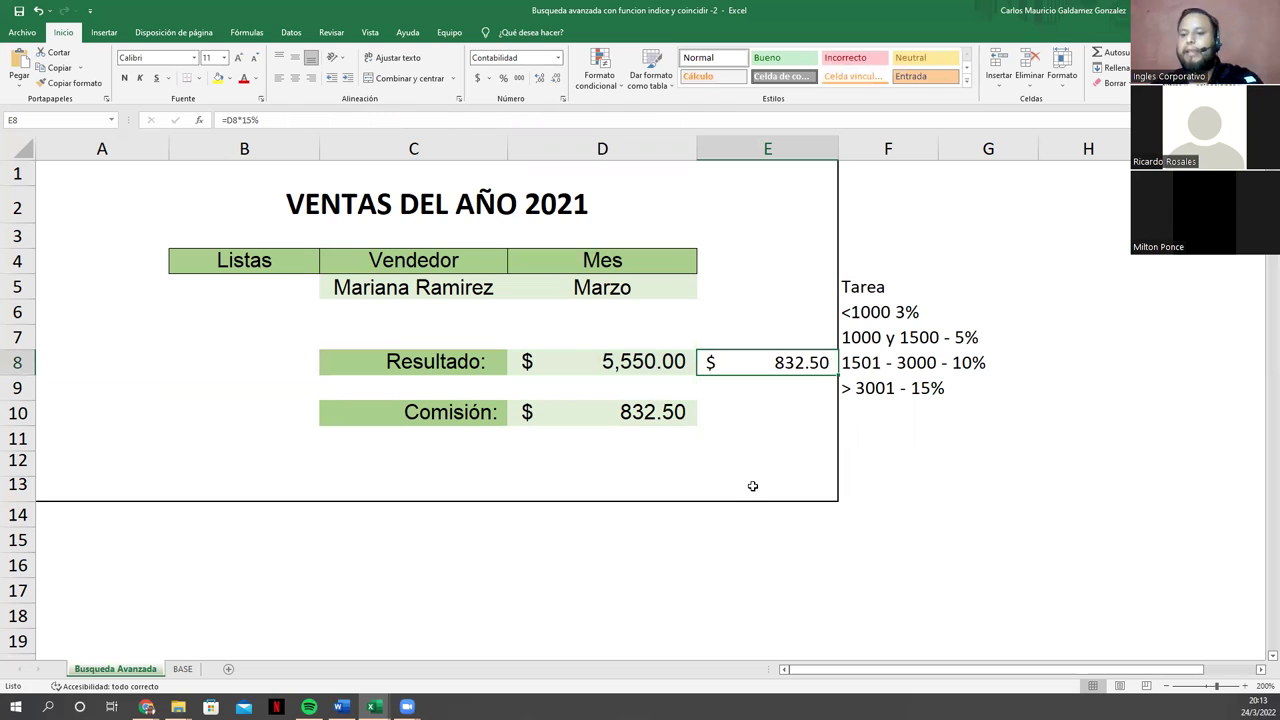
key(Delete)
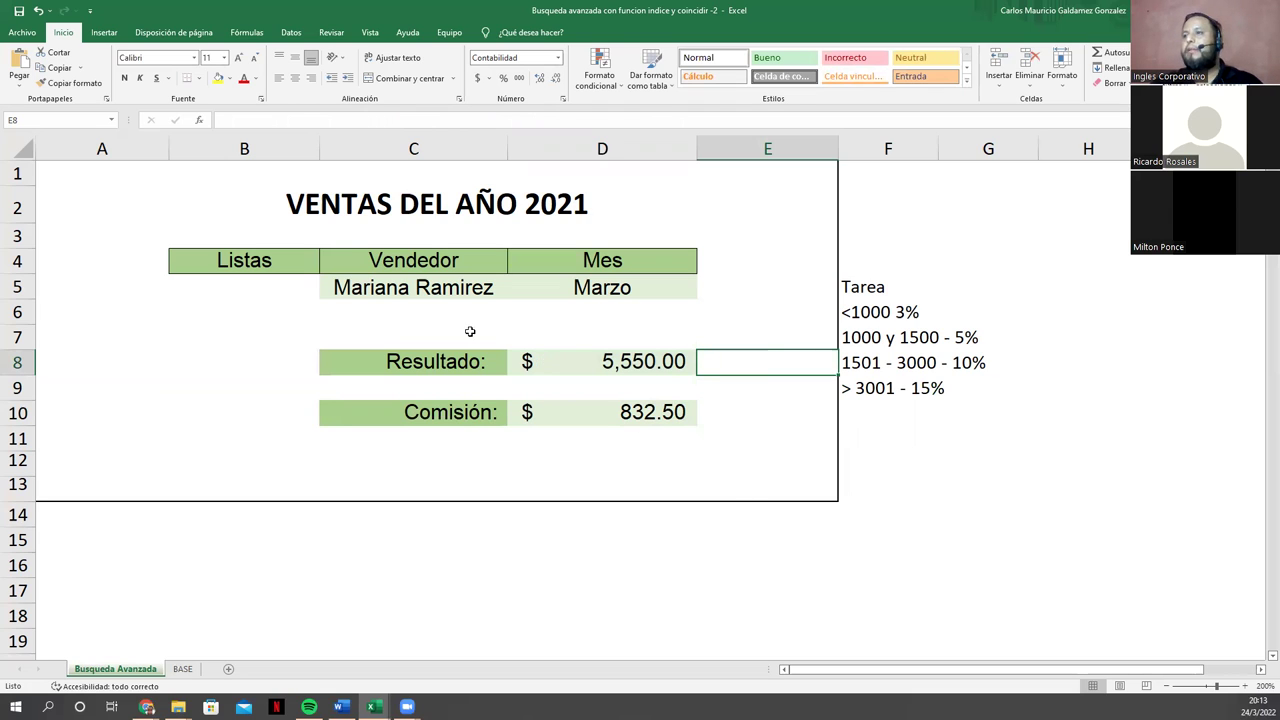
Step: Test the commission formula by choosing Abril and then Mayo as the month in D5
click(490, 293)
click(537, 287)
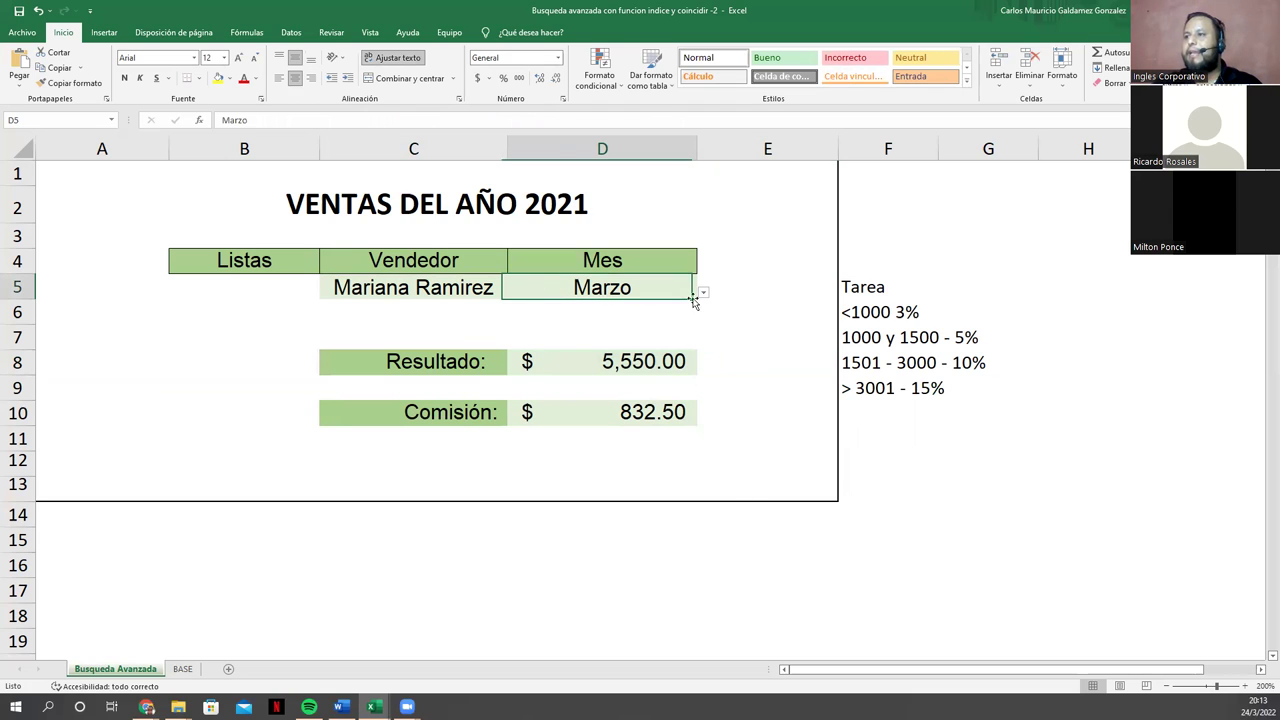
click(704, 293)
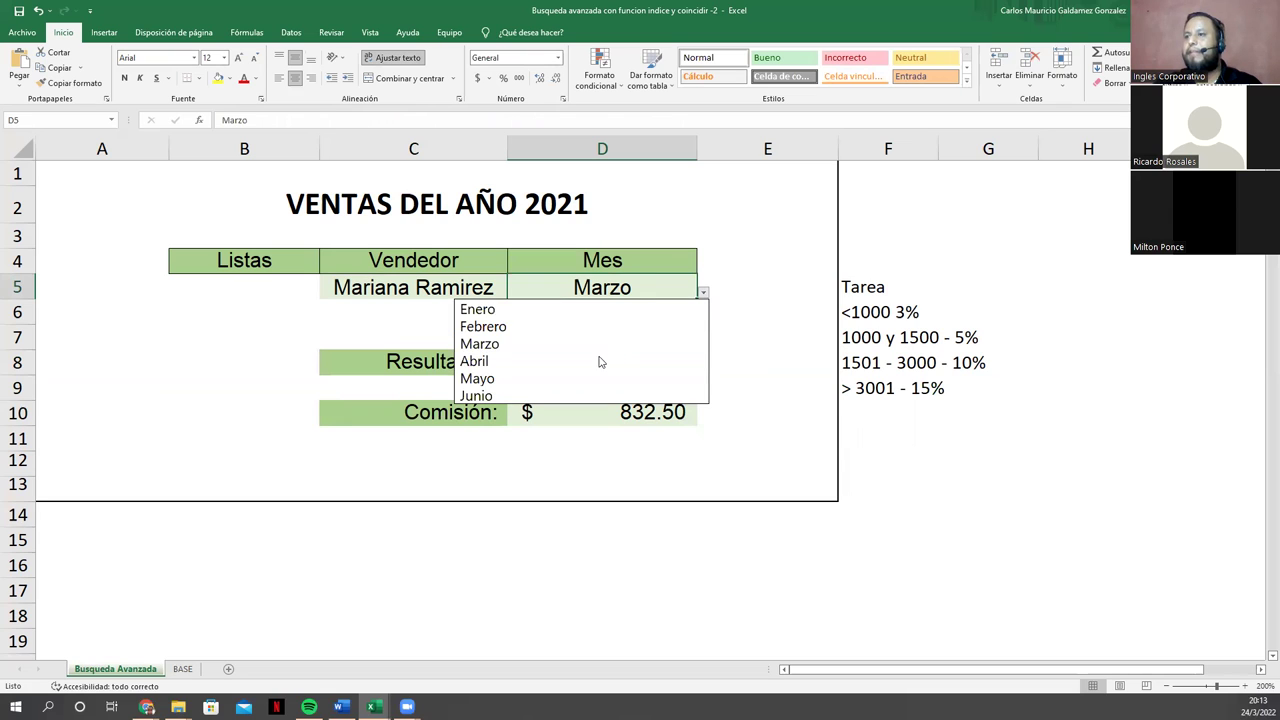
click(600, 361)
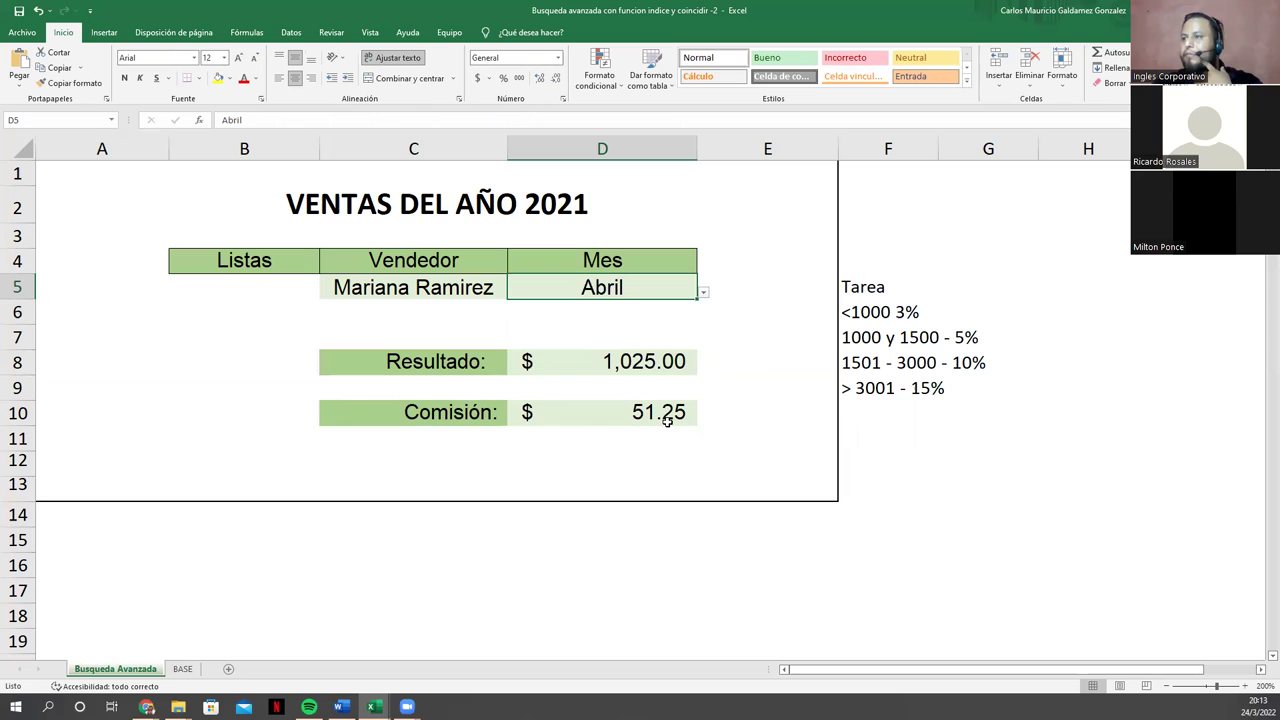
click(703, 292)
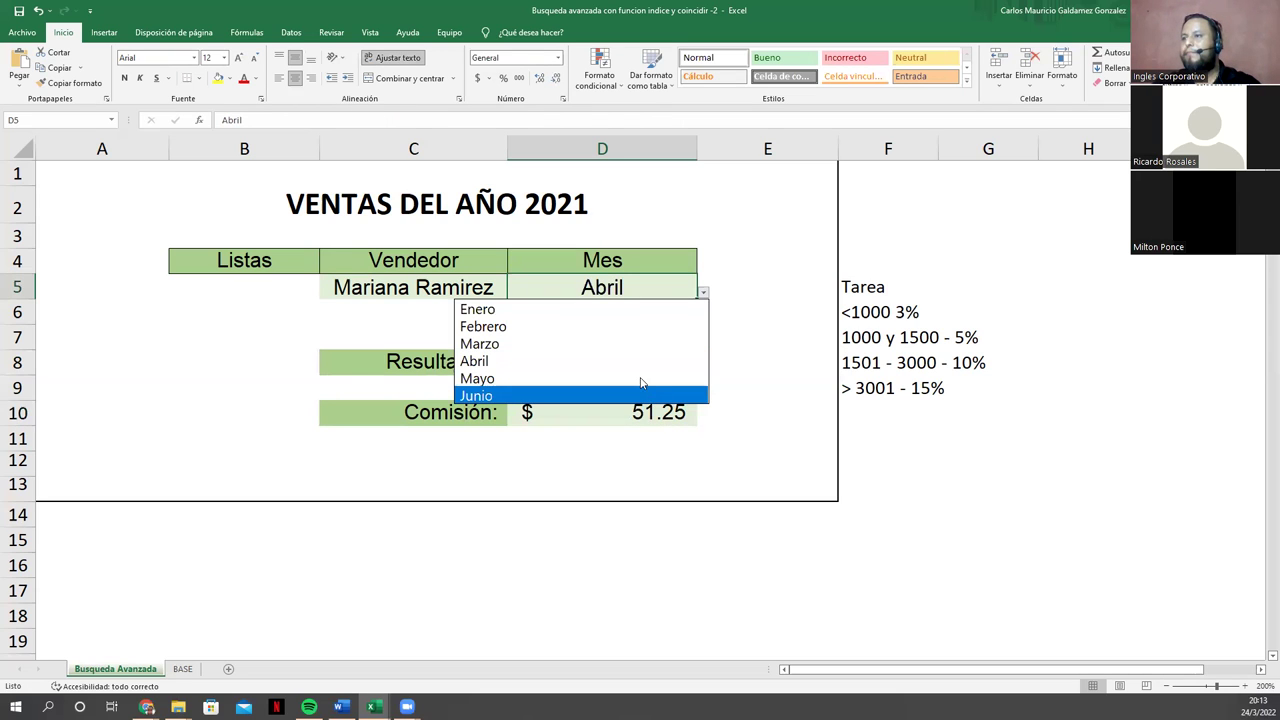
click(643, 377)
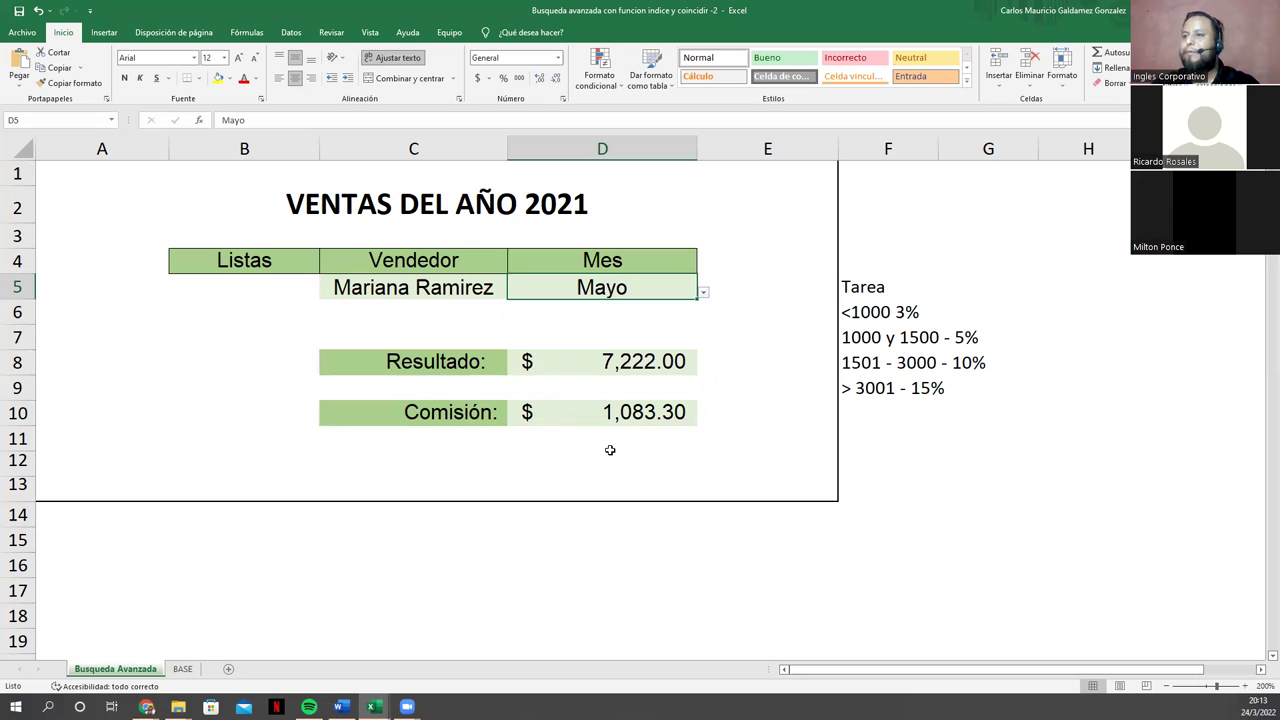
Step: Review the commission formula in D10, the lookup formula in D8 and the tiered rates in F5:F9
click(572, 397)
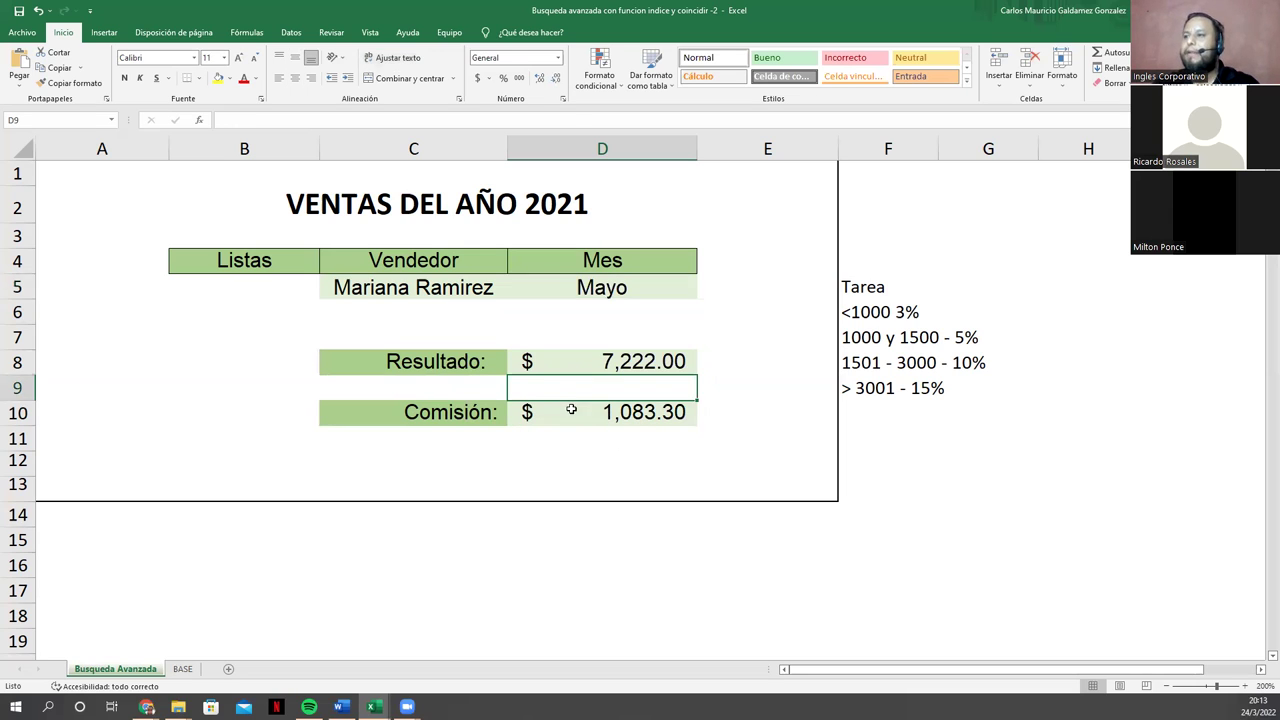
click(592, 414)
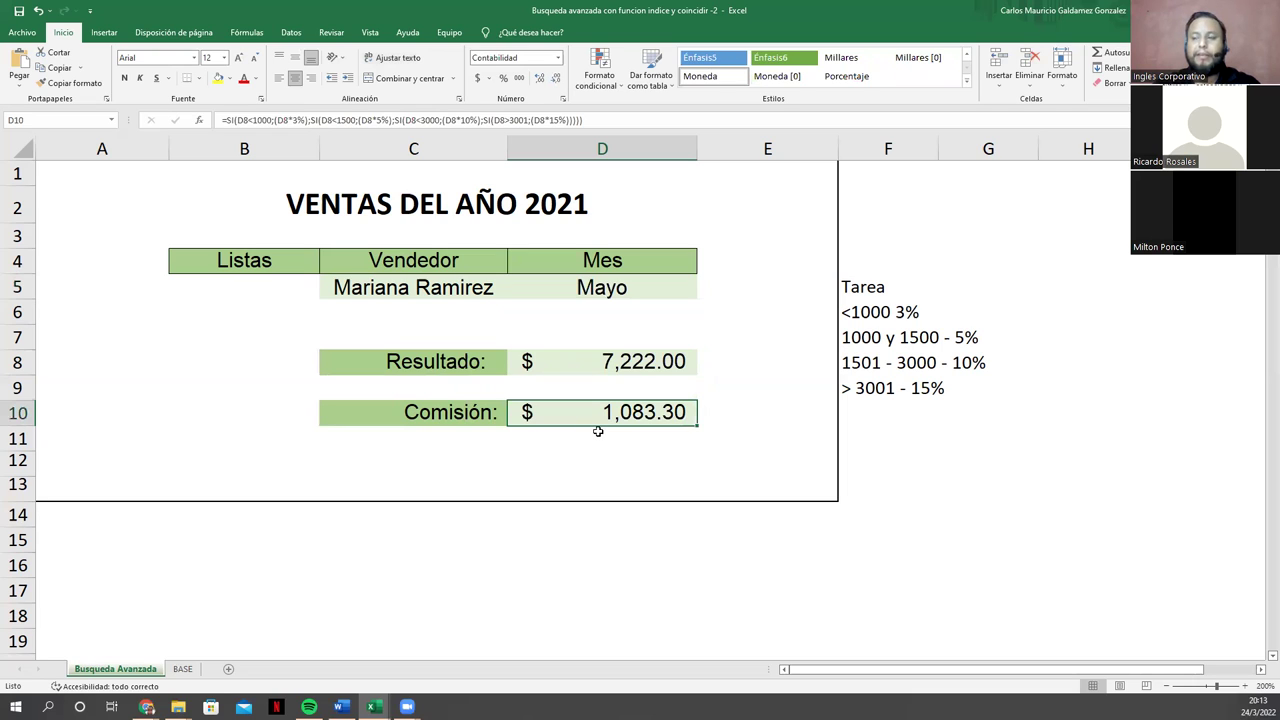
click(710, 419)
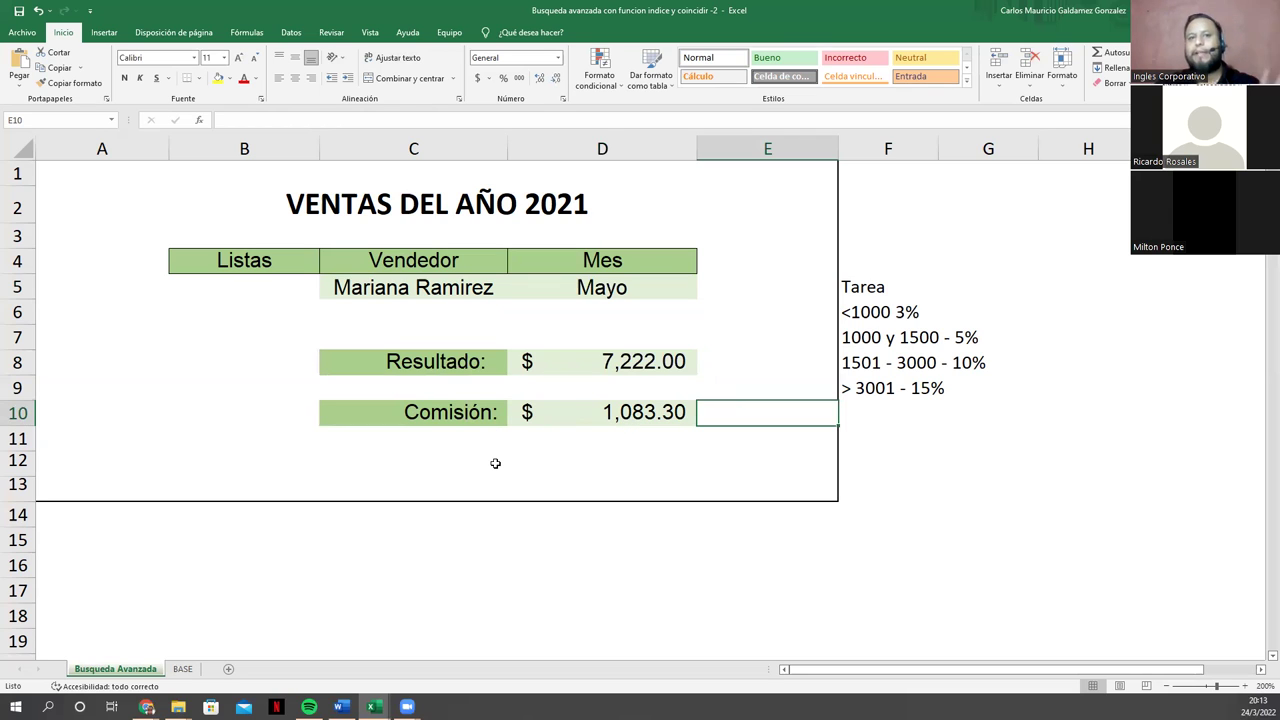
click(598, 412)
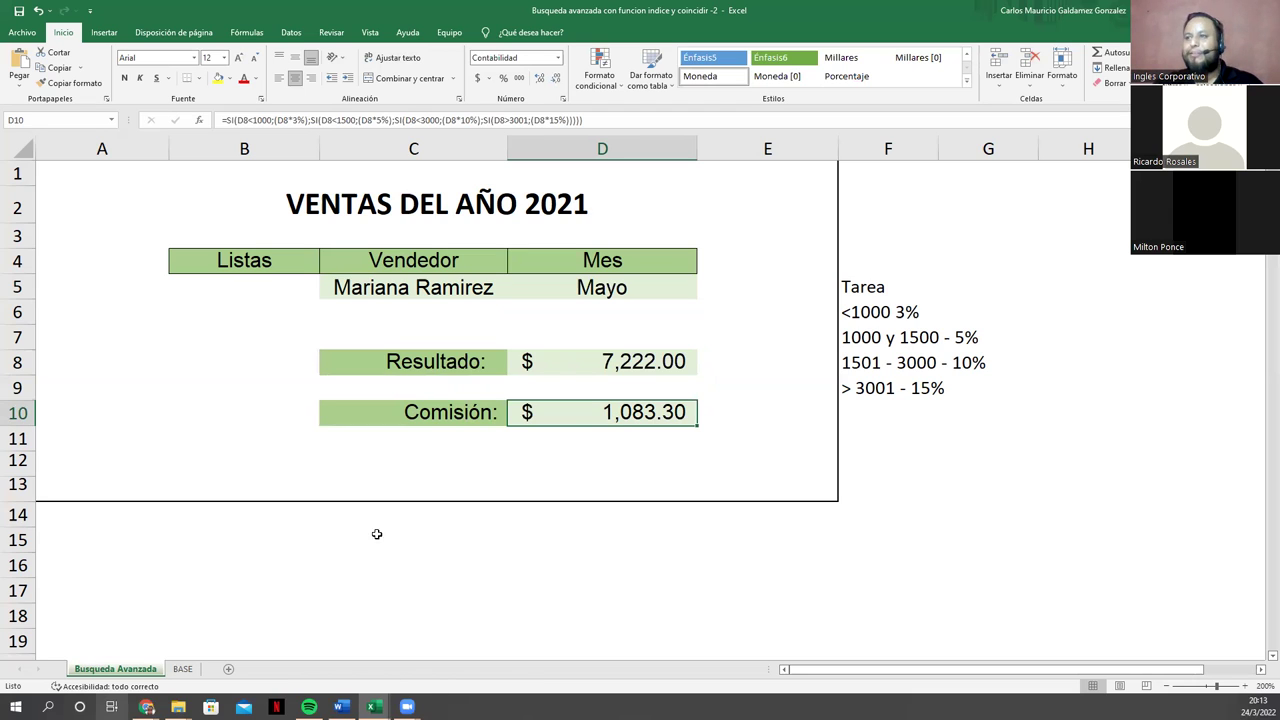
click(558, 368)
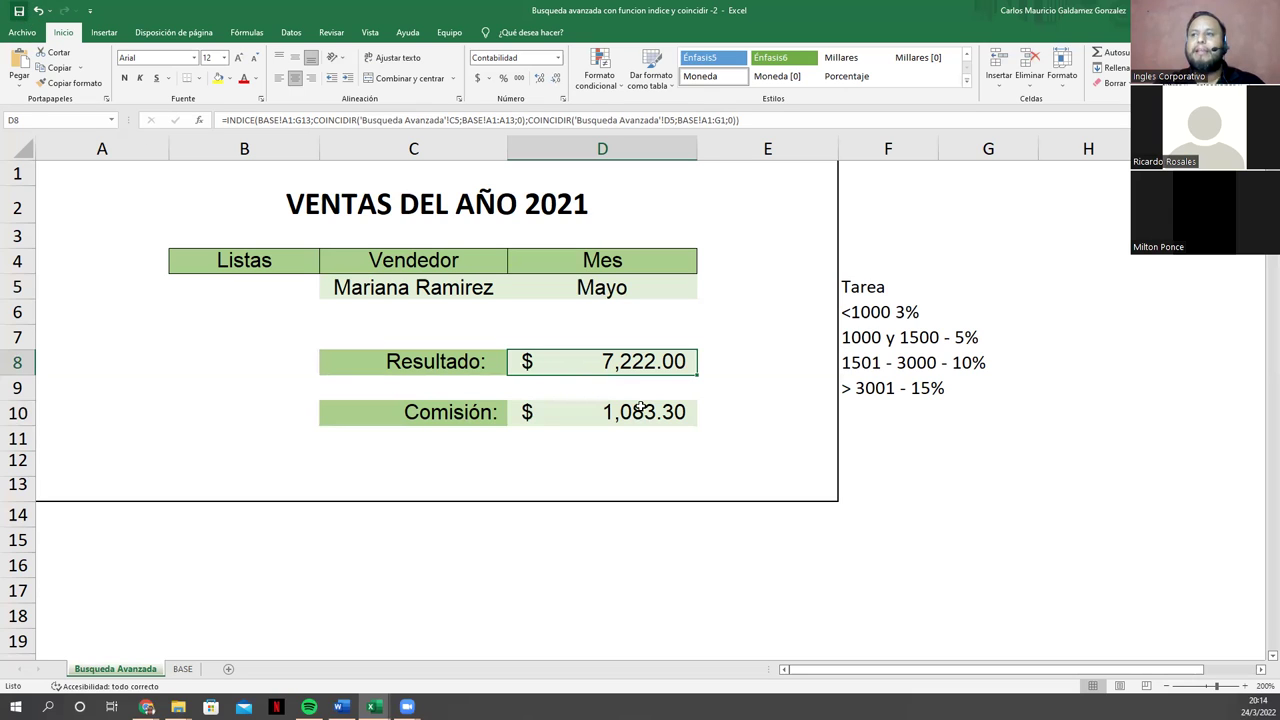
drag(880, 289, 896, 386)
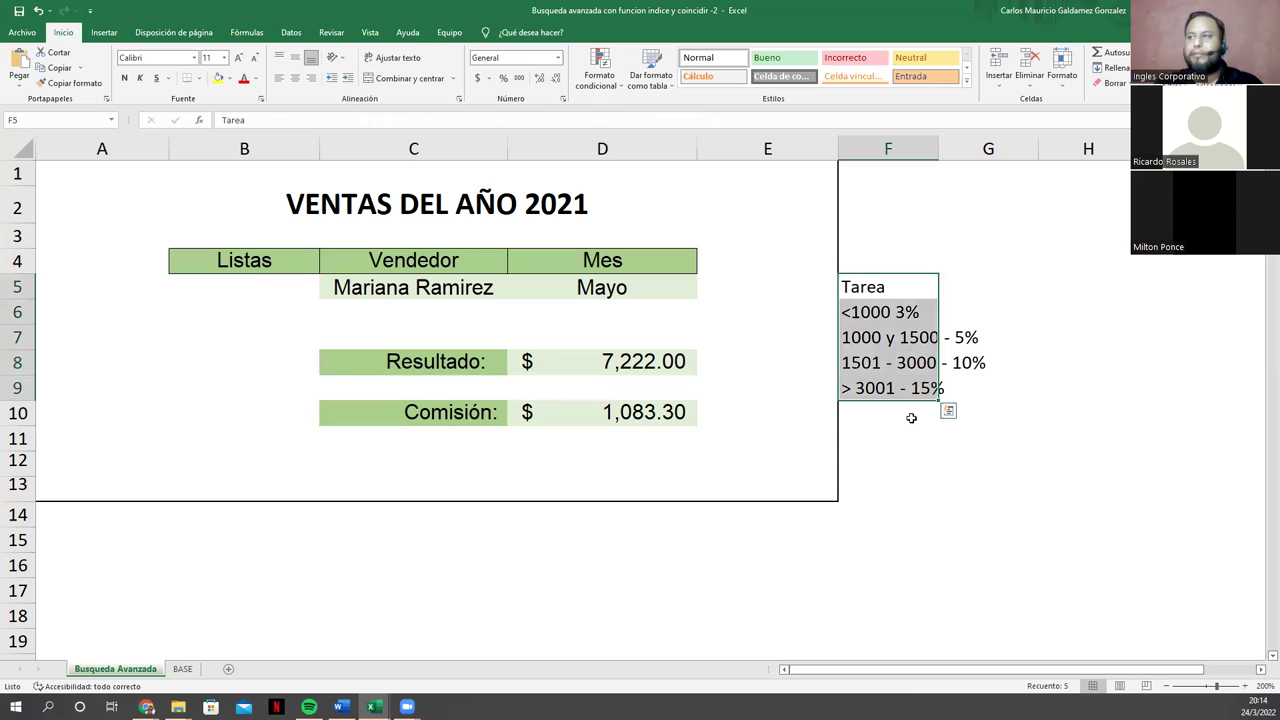
click(911, 418)
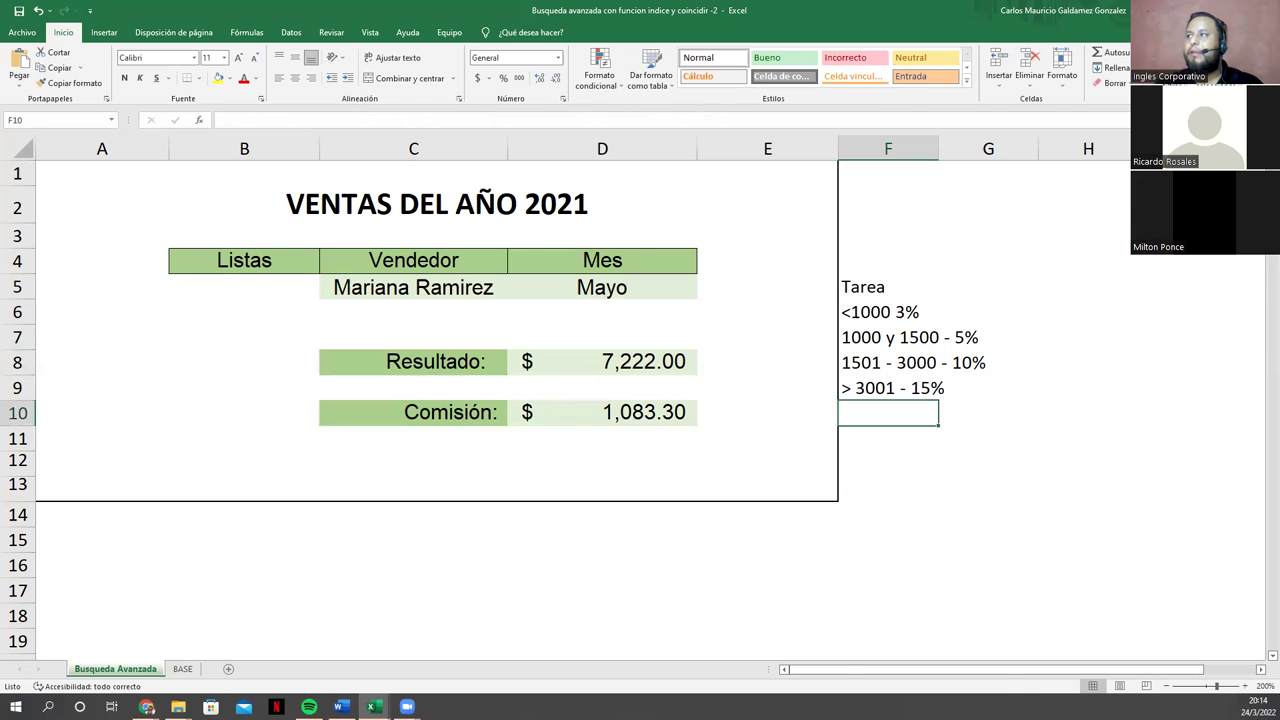
Step: Switch to the Genially presentation, start it and advance past the Ejemplo slide with the INDIRECTO, CONCATENAR and COINCIDIR formulas
key(alt+Tab)
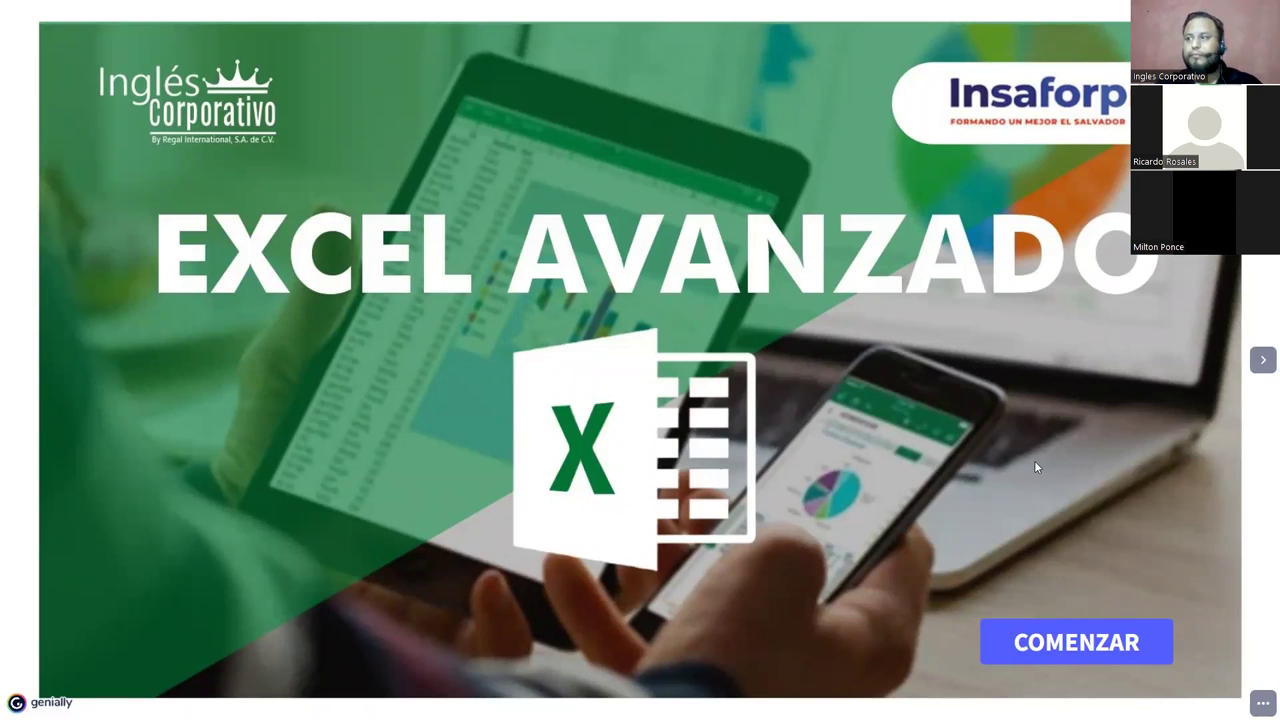
click(1060, 648)
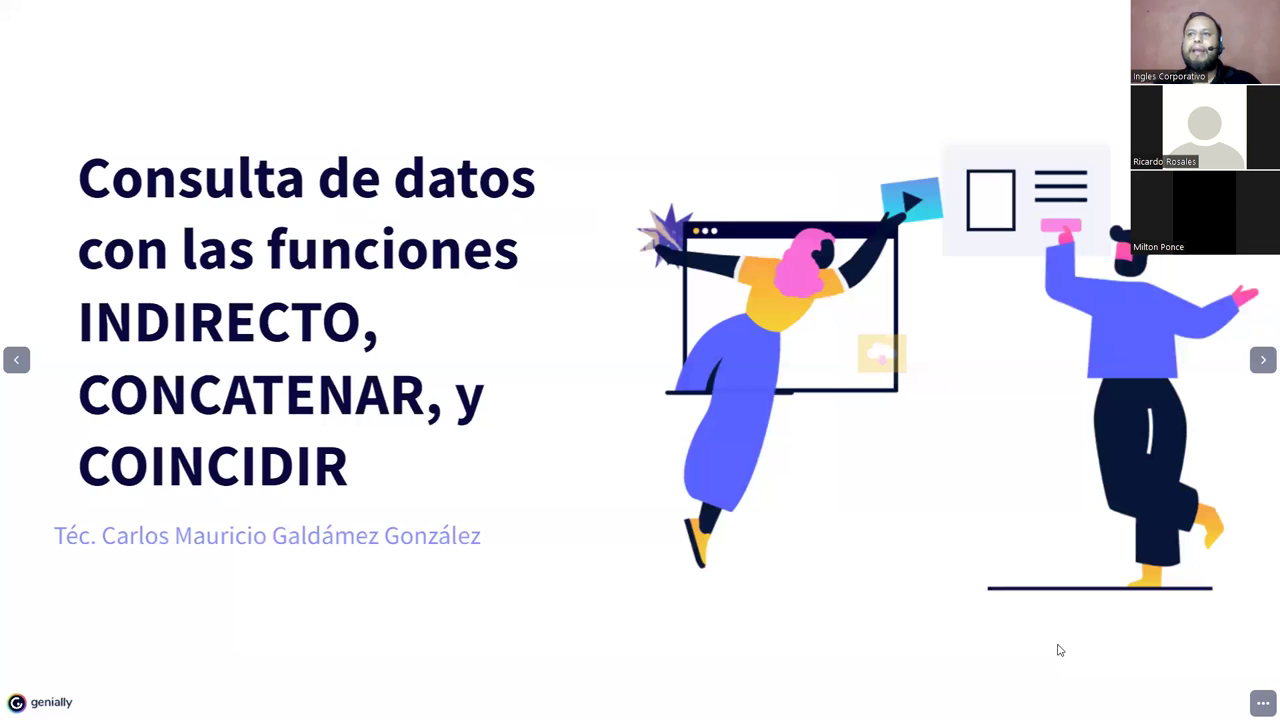
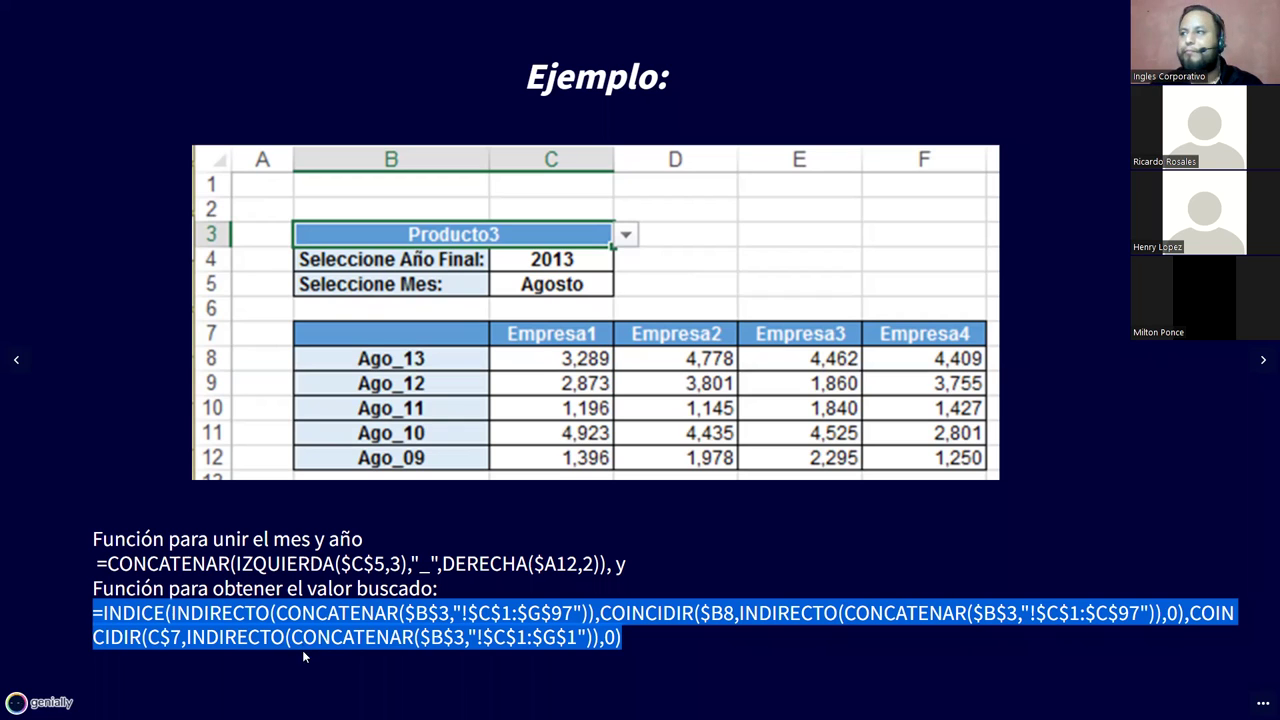
click(1260, 372)
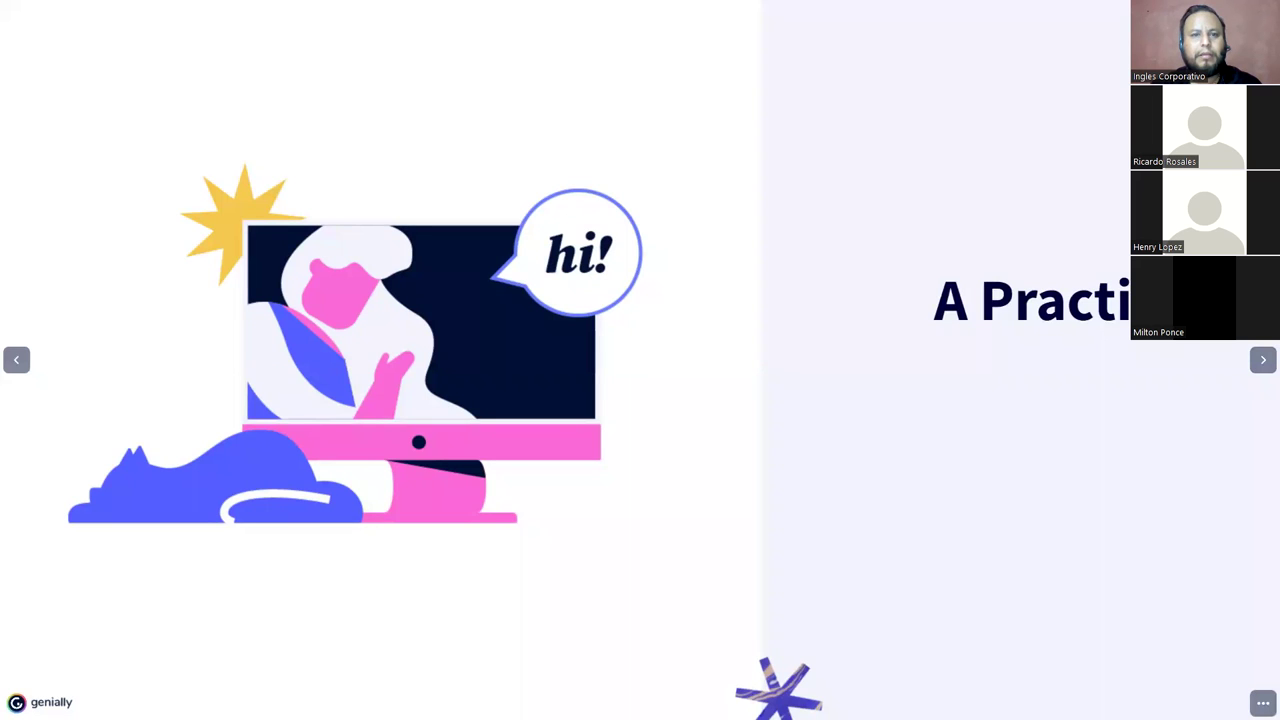
Step: Switch to the Consulta_de_Datos - copia workbook in Excel and show its Consulta sheet
key(alt+Tab)
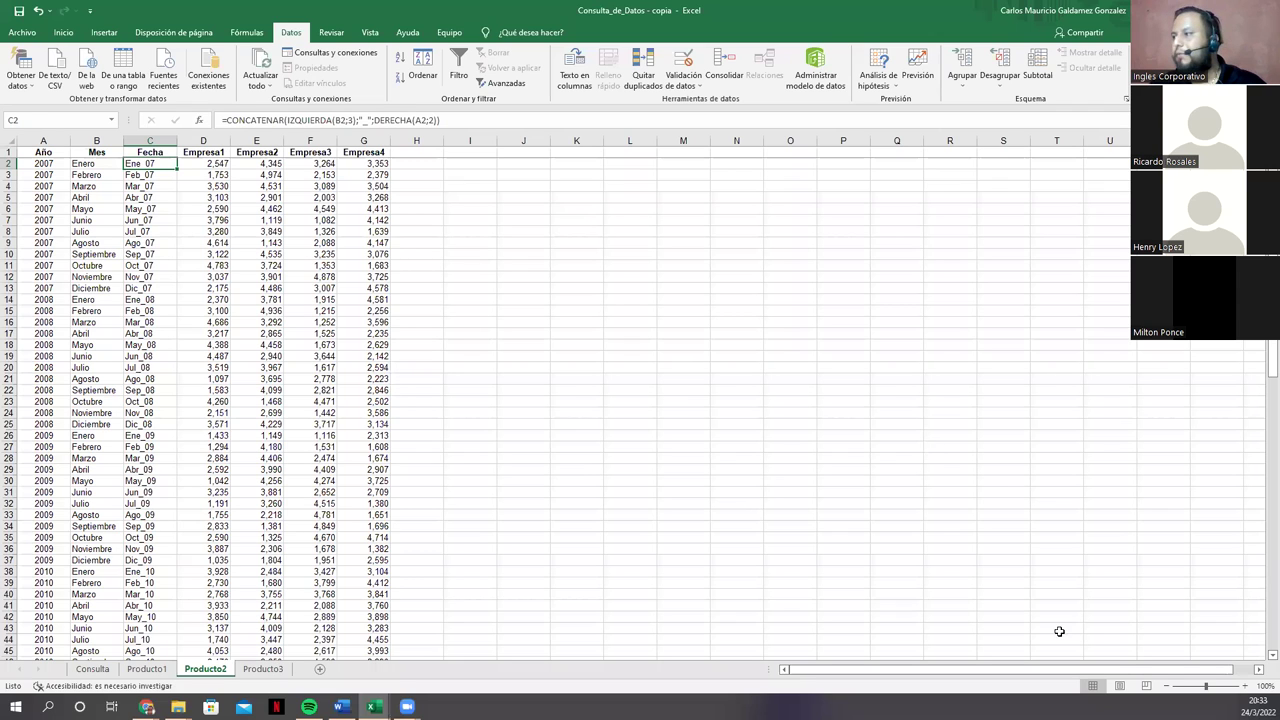
click(1245, 686)
click(1245, 686)
click(1245, 686)
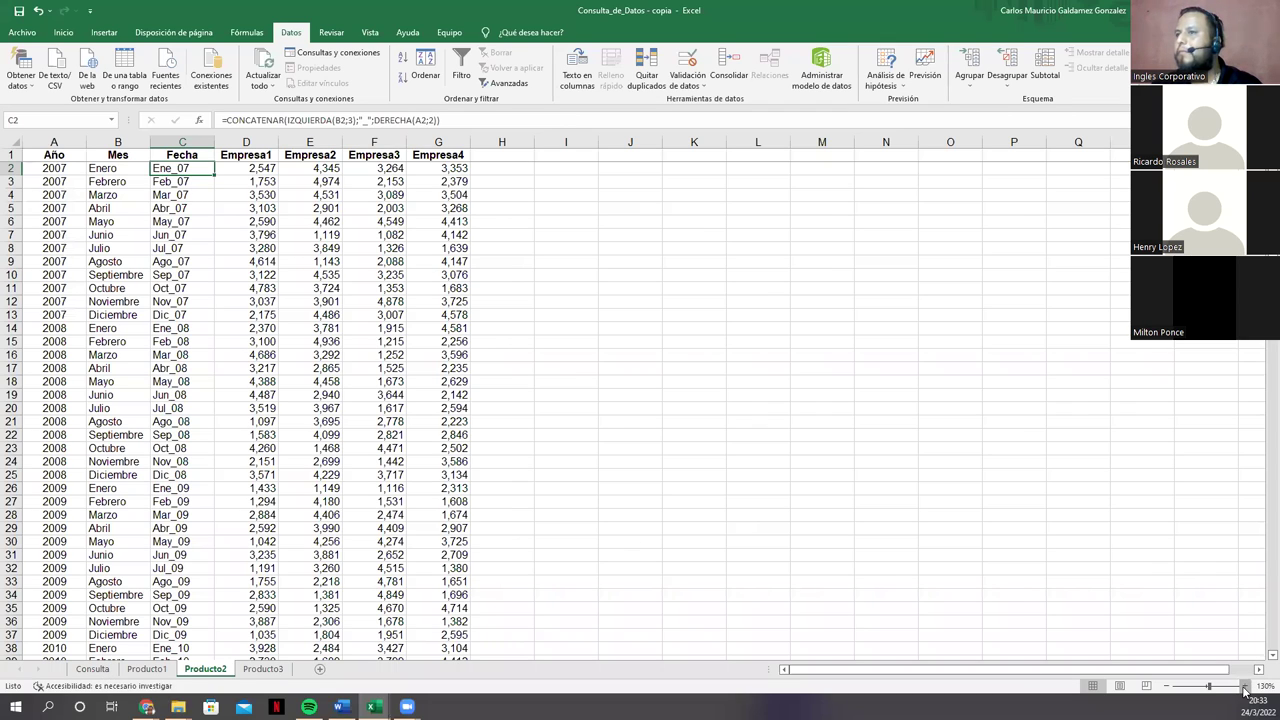
key(ctrl+Page_Up)
key(ctrl+Page_Up)
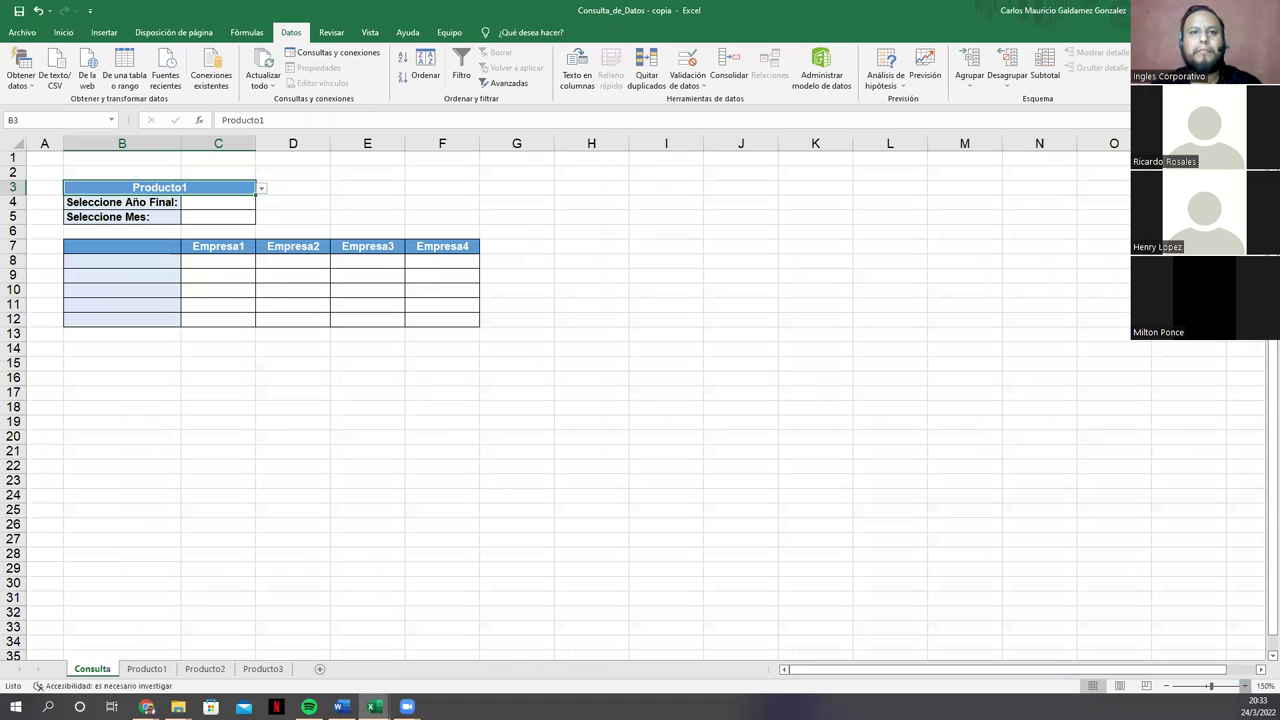
Step: Autofit the width of column B on the Consulta sheet to its longest label
click(1245, 686)
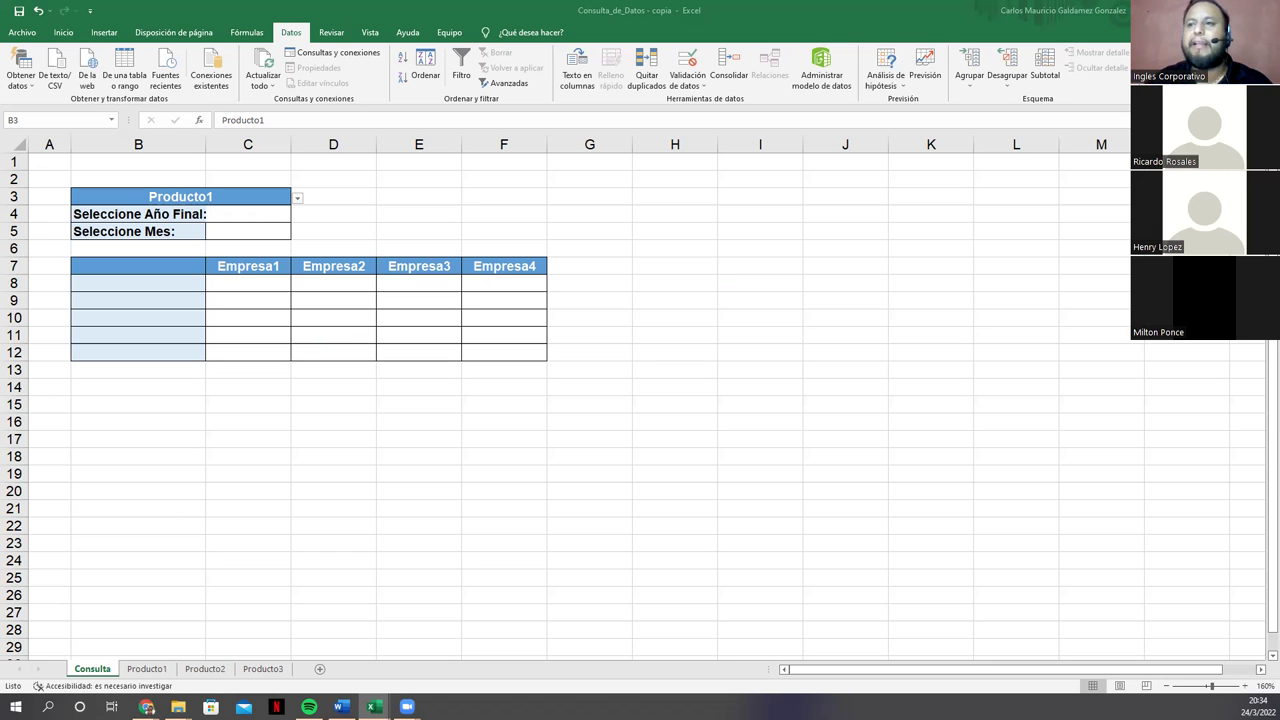
double_click(205, 145)
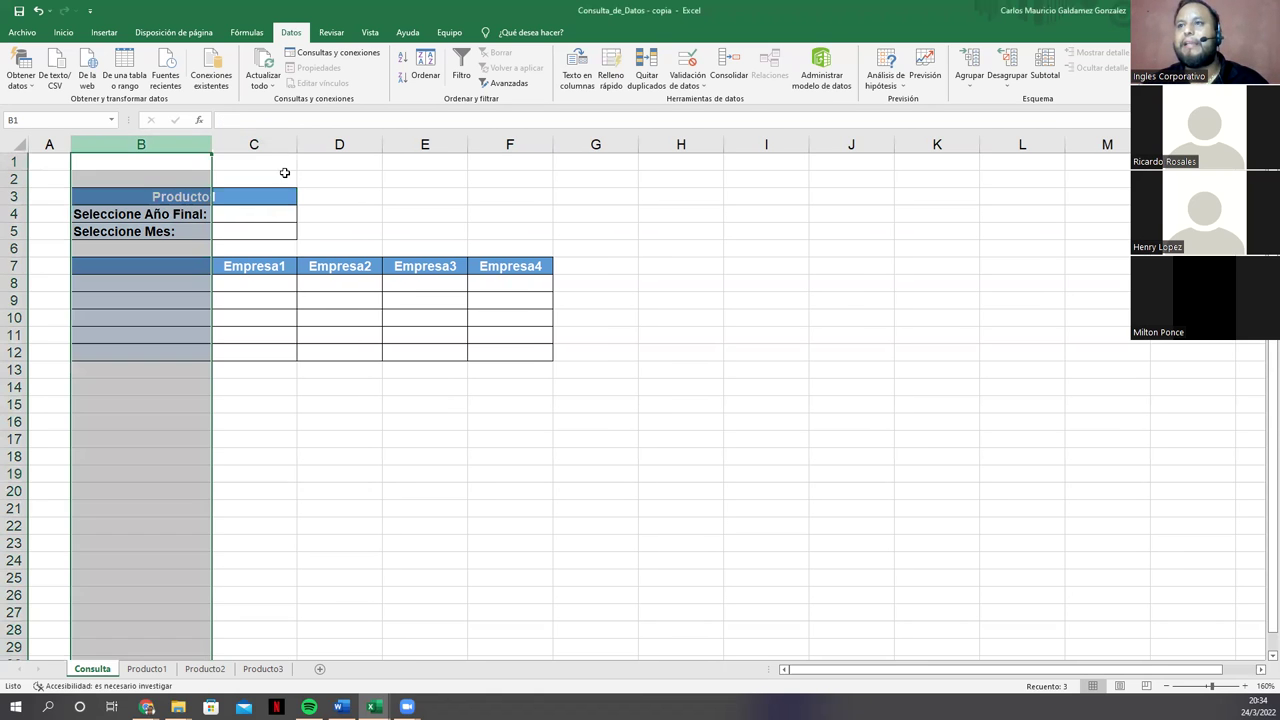
click(262, 194)
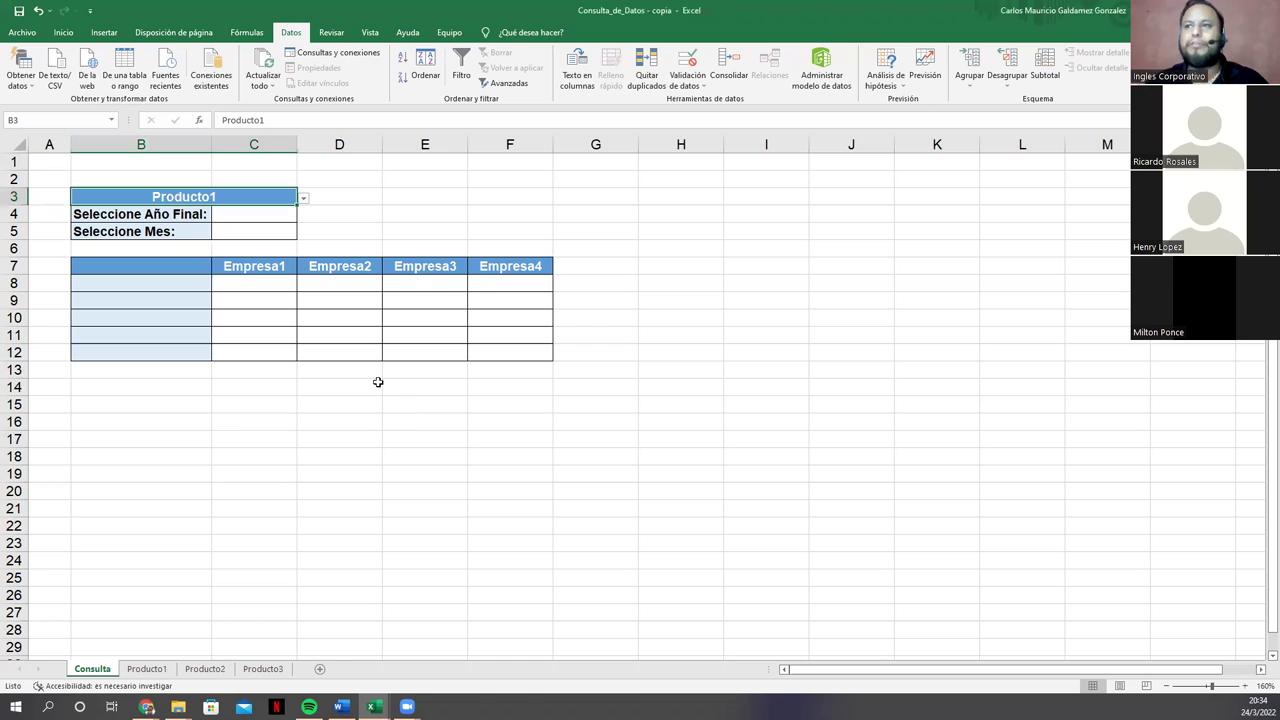
Step: Test the product selector in B3 of the Consulta sheet by choosing producto4 and setting it back to Producto1
click(254, 215)
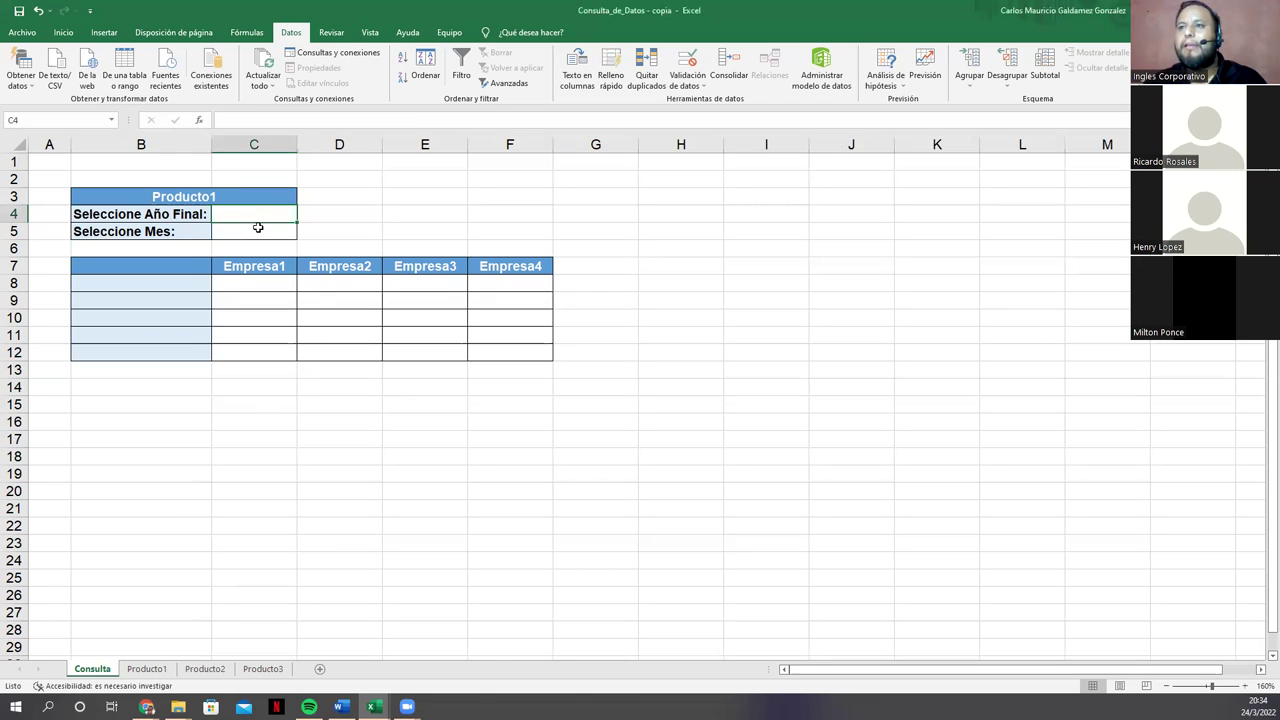
click(290, 196)
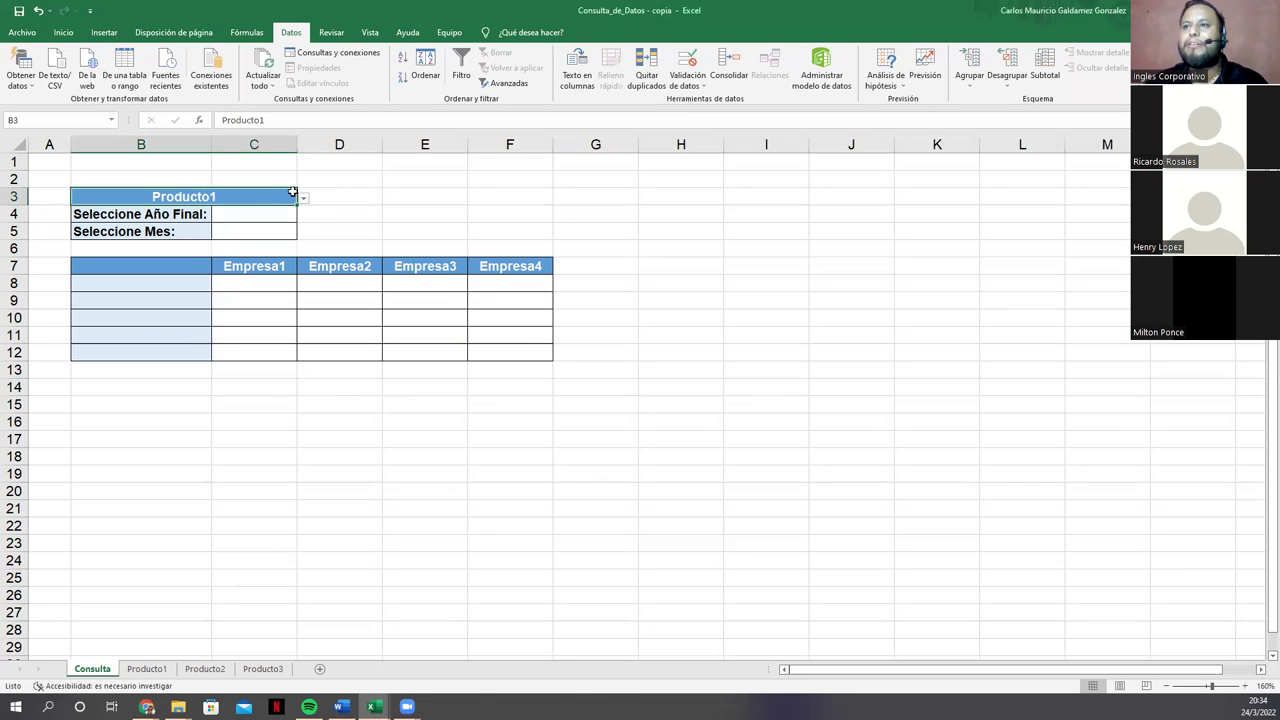
click(304, 200)
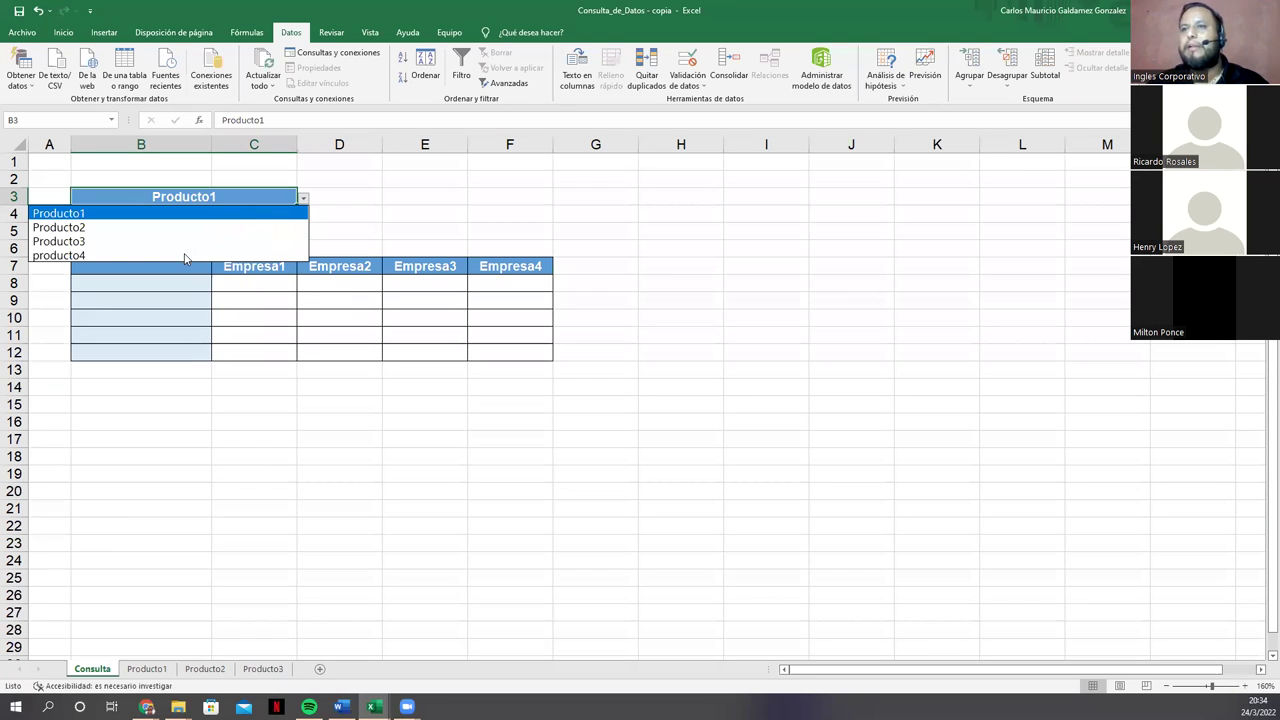
click(185, 256)
click(306, 191)
click(282, 198)
click(304, 200)
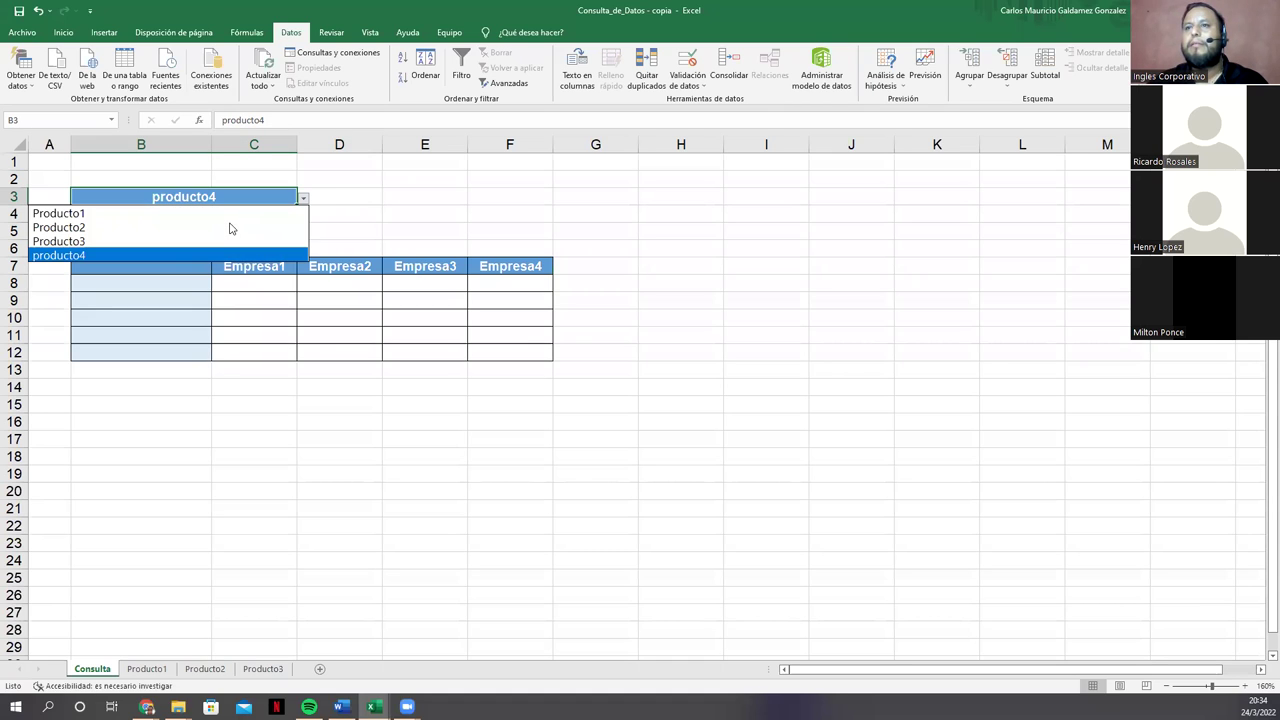
click(225, 213)
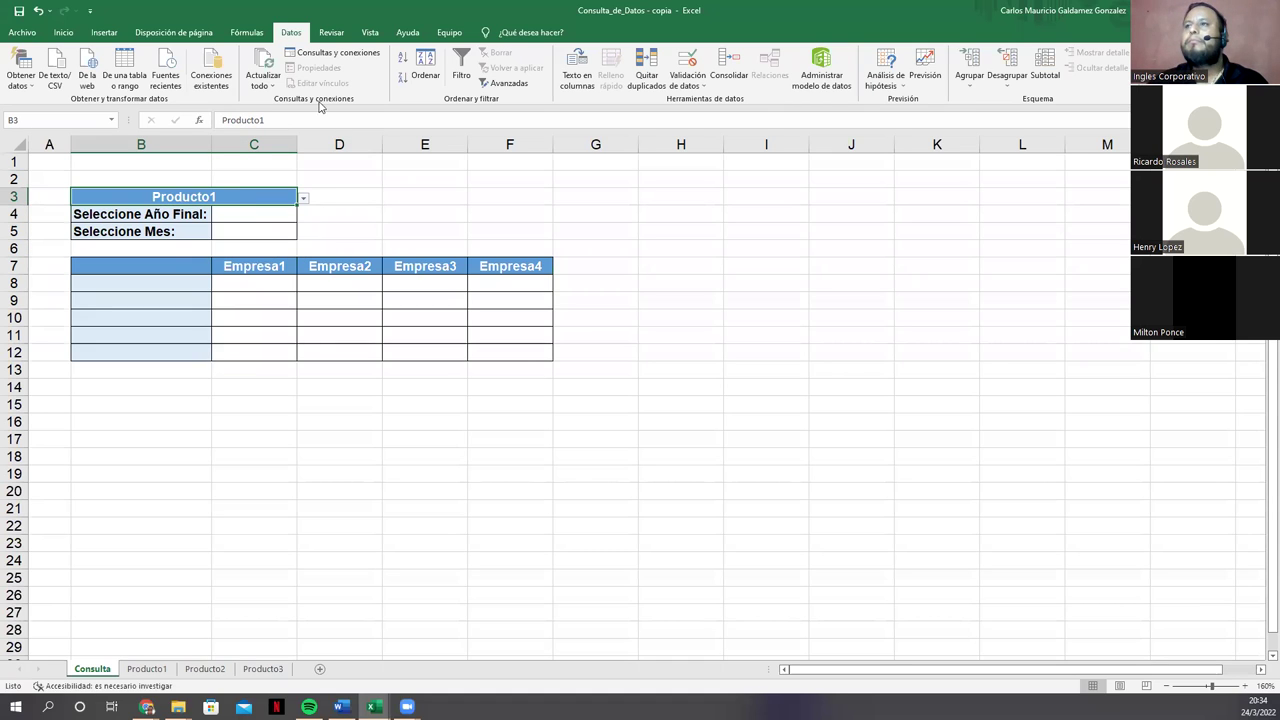
Step: Inspect the data validation settings and list source behind the product selector in B3
click(680, 67)
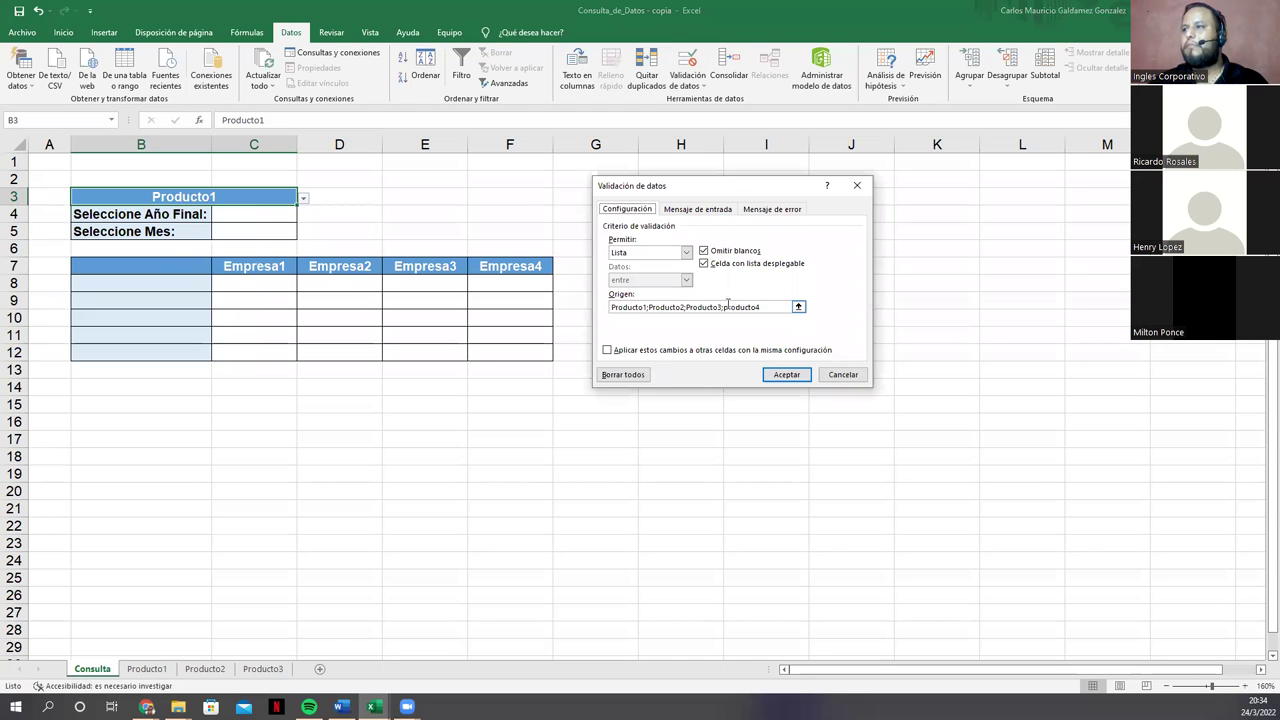
click(727, 306)
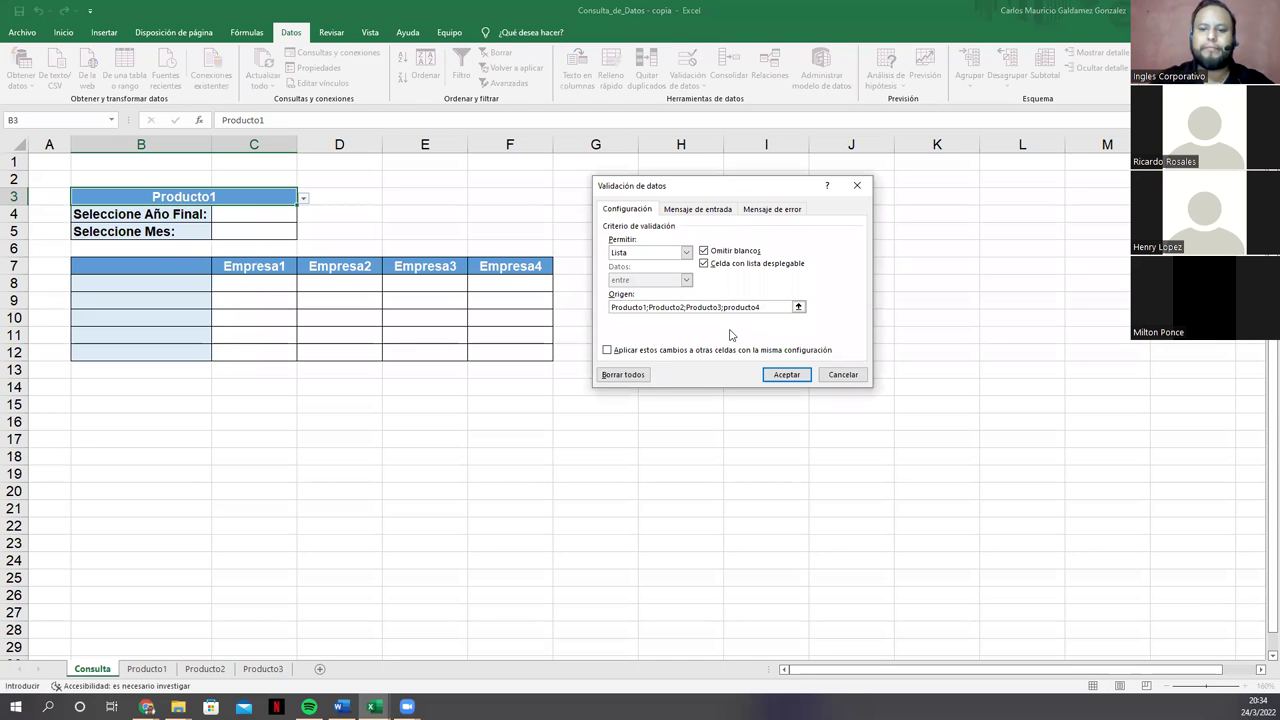
key(Return)
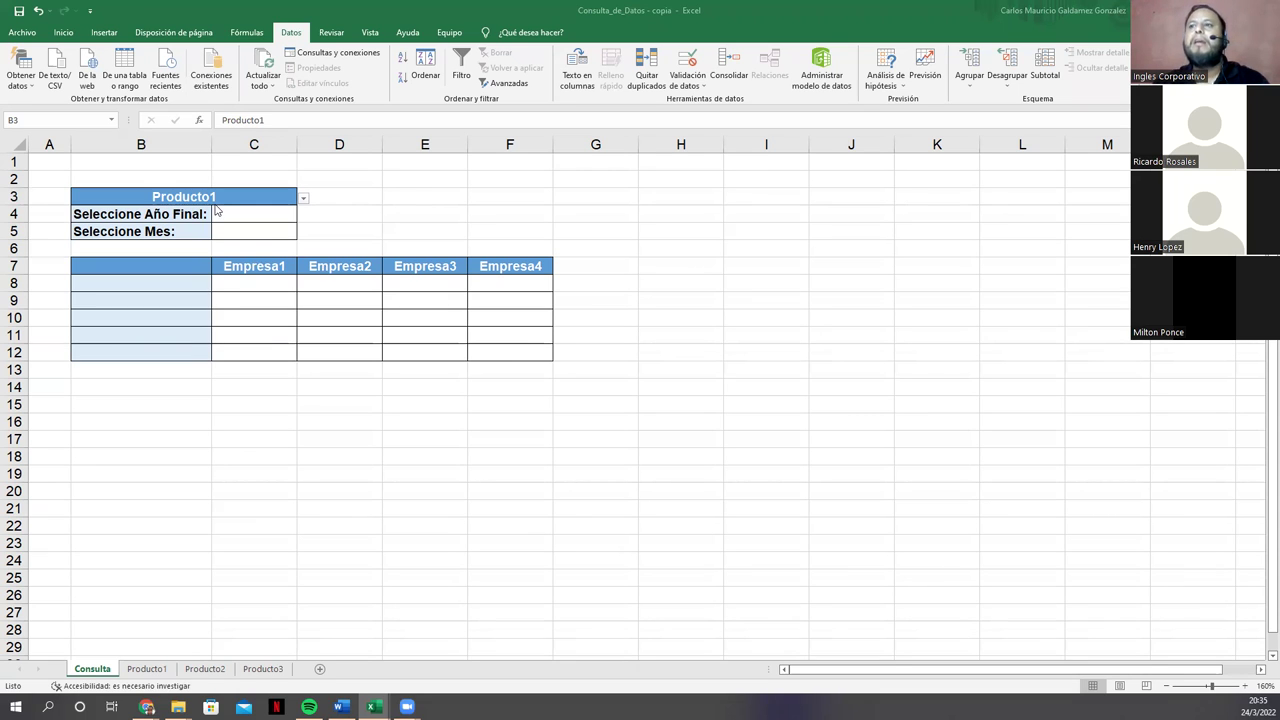
click(266, 199)
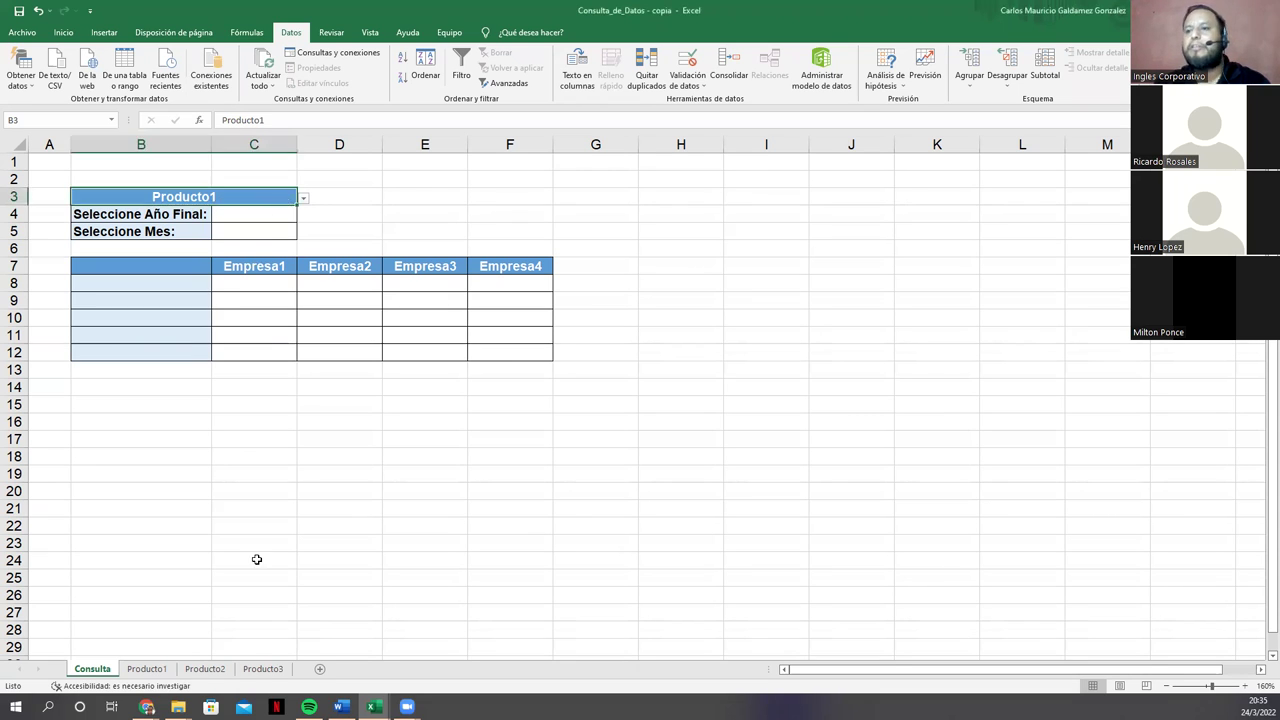
Step: Show the Producto1 sheet and examine the Fecha formula in C2 with the Año and Mes cells it references
click(146, 668)
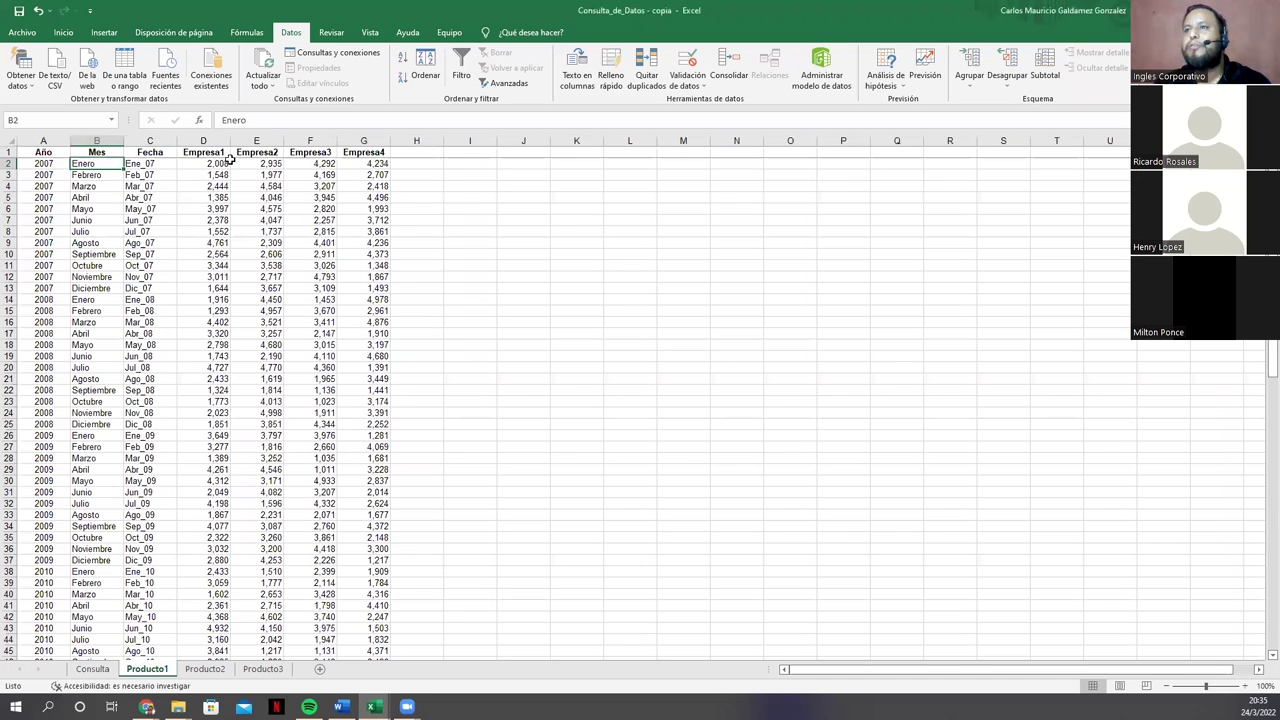
key(Right)
ctrl+scroll(238, 120, up, 2)
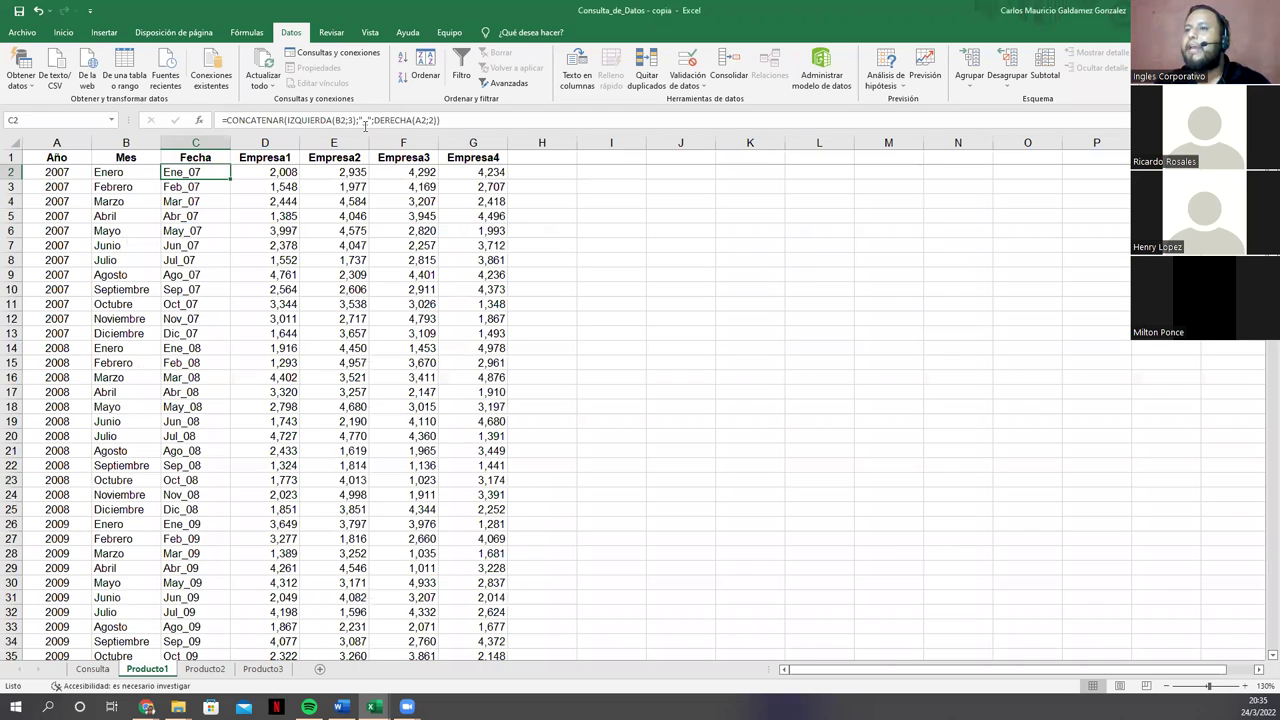
key(F2)
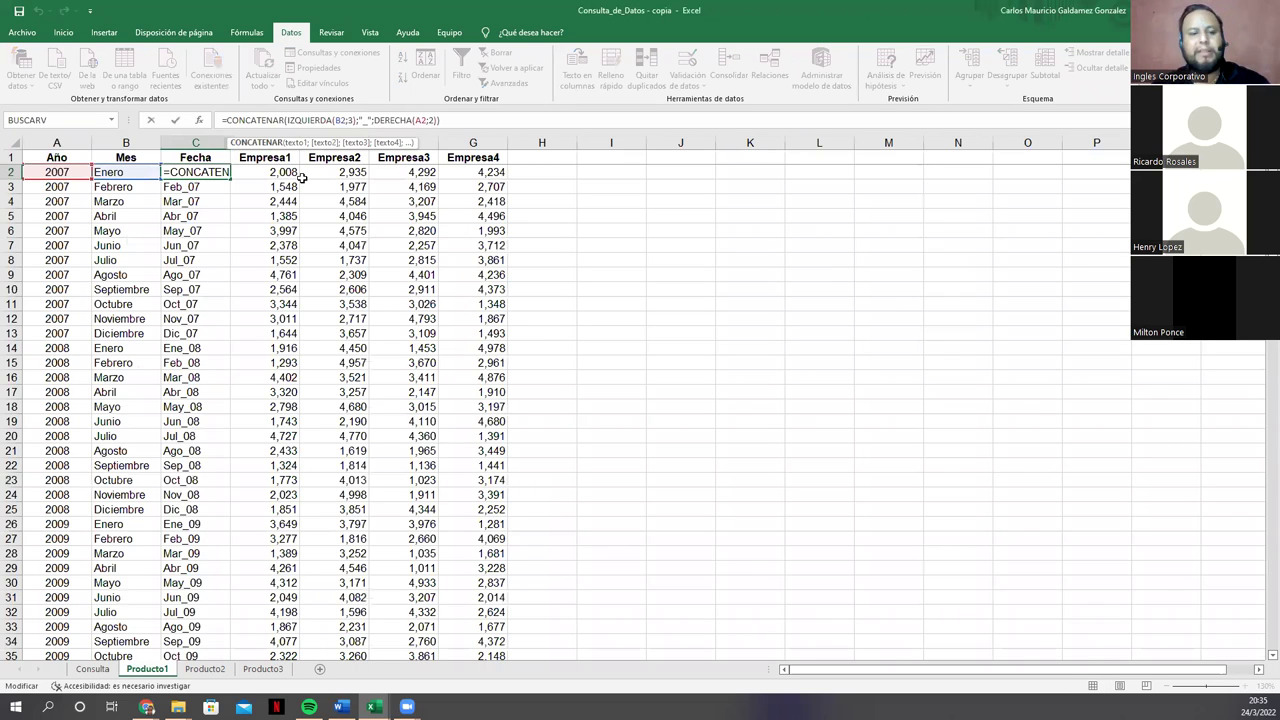
key(Escape)
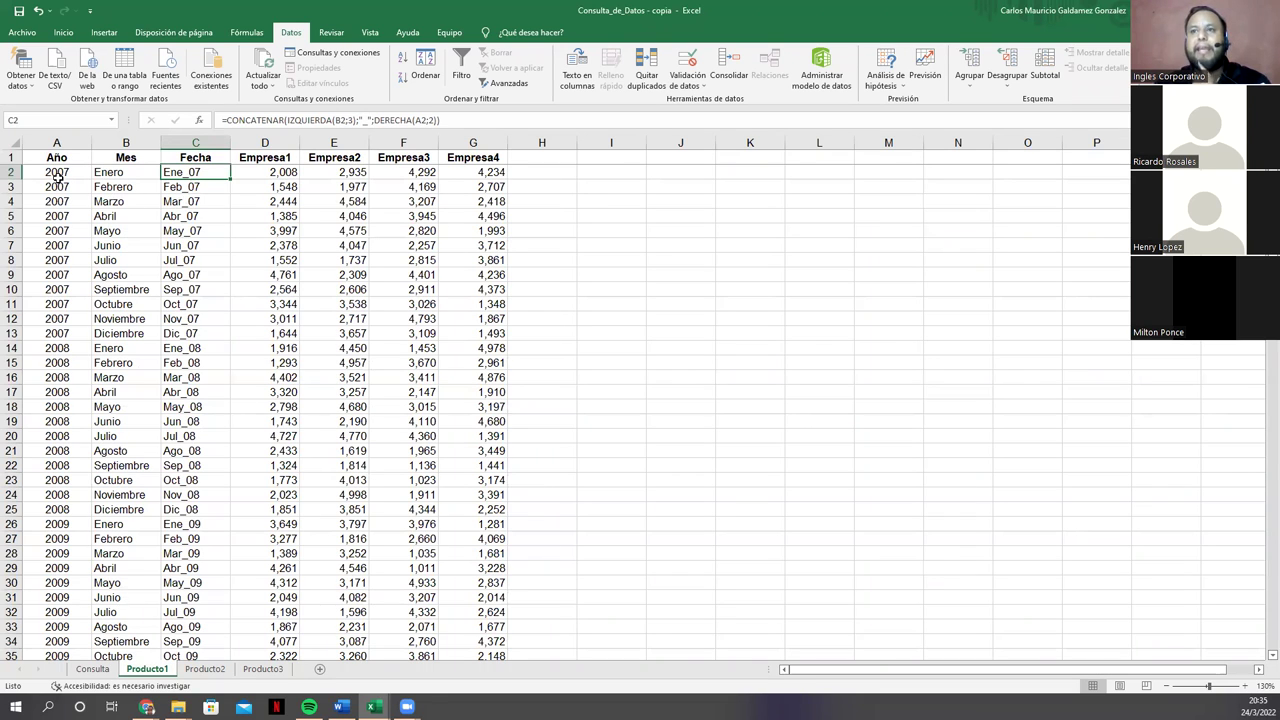
click(100, 175)
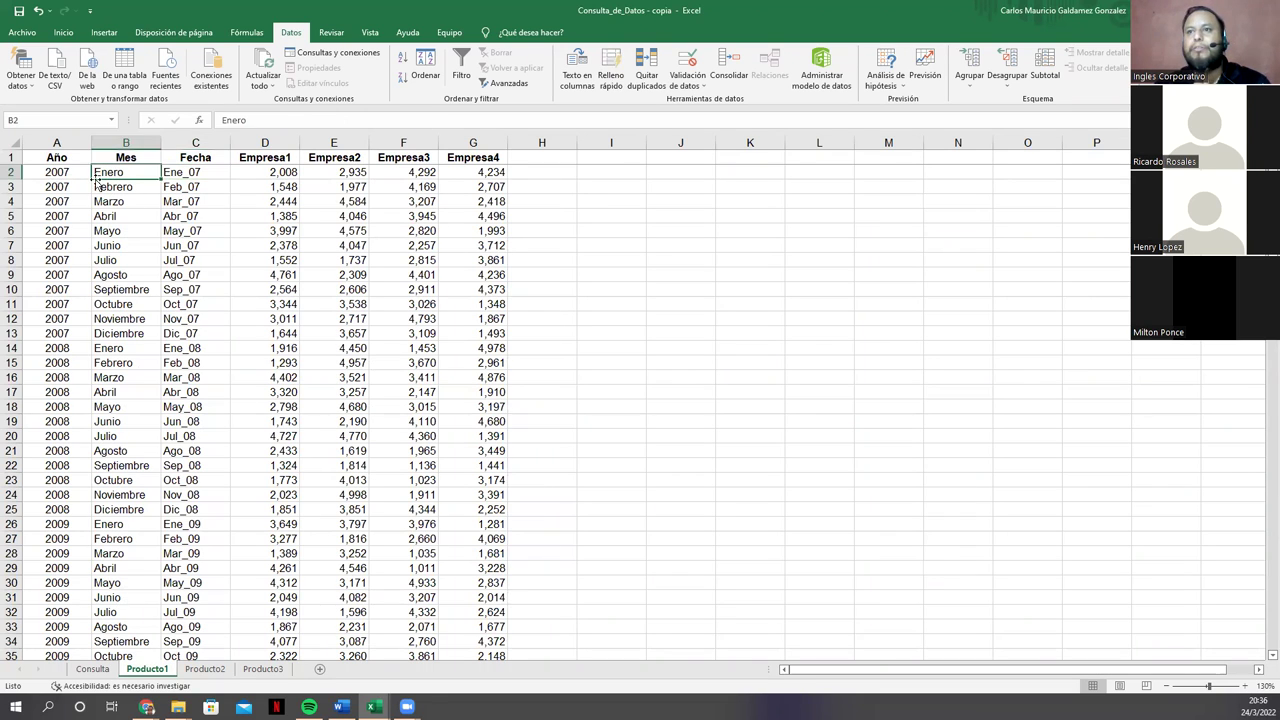
key(Right)
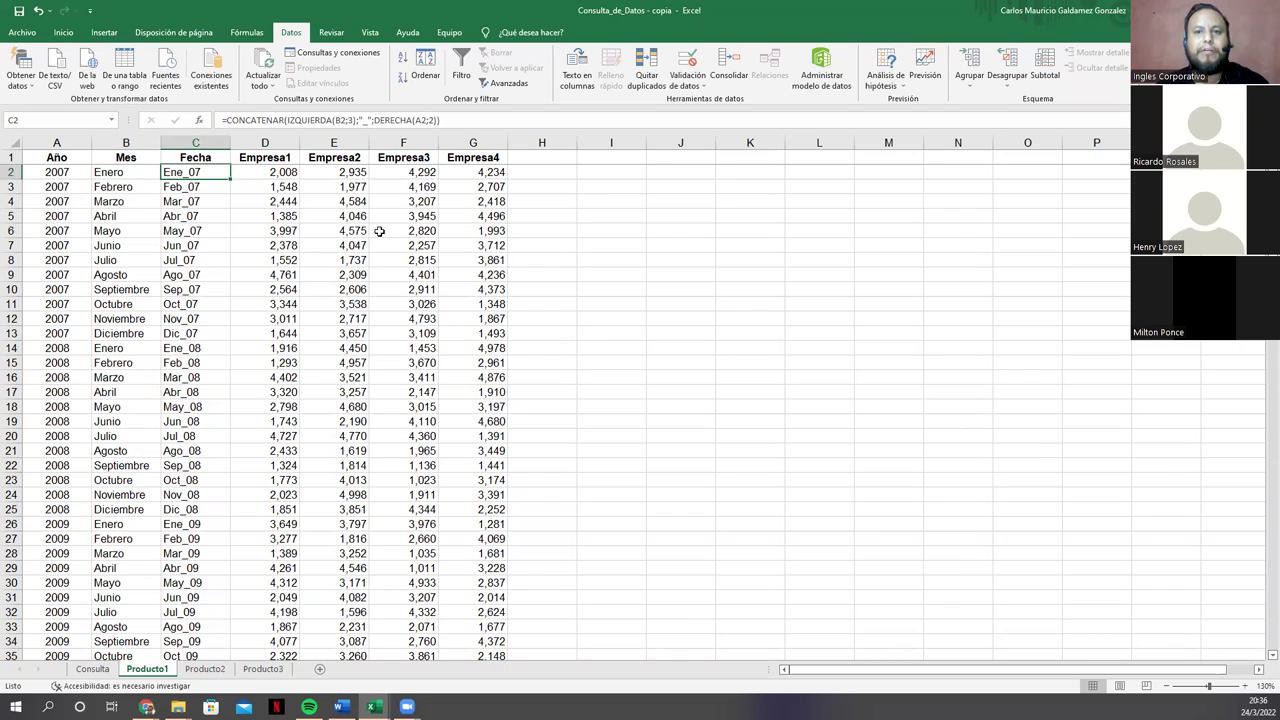
Step: Check the copied Fecha formulas further down column C, in C3, C13 and C24
click(205, 186)
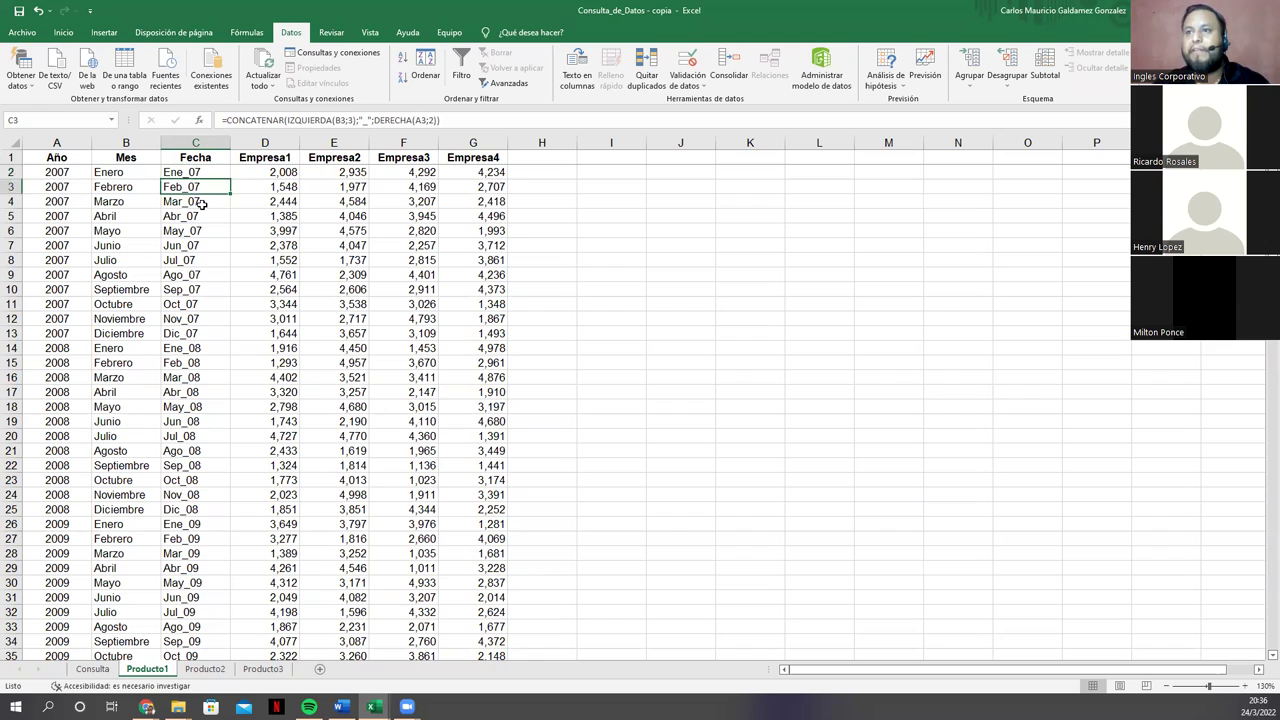
click(197, 336)
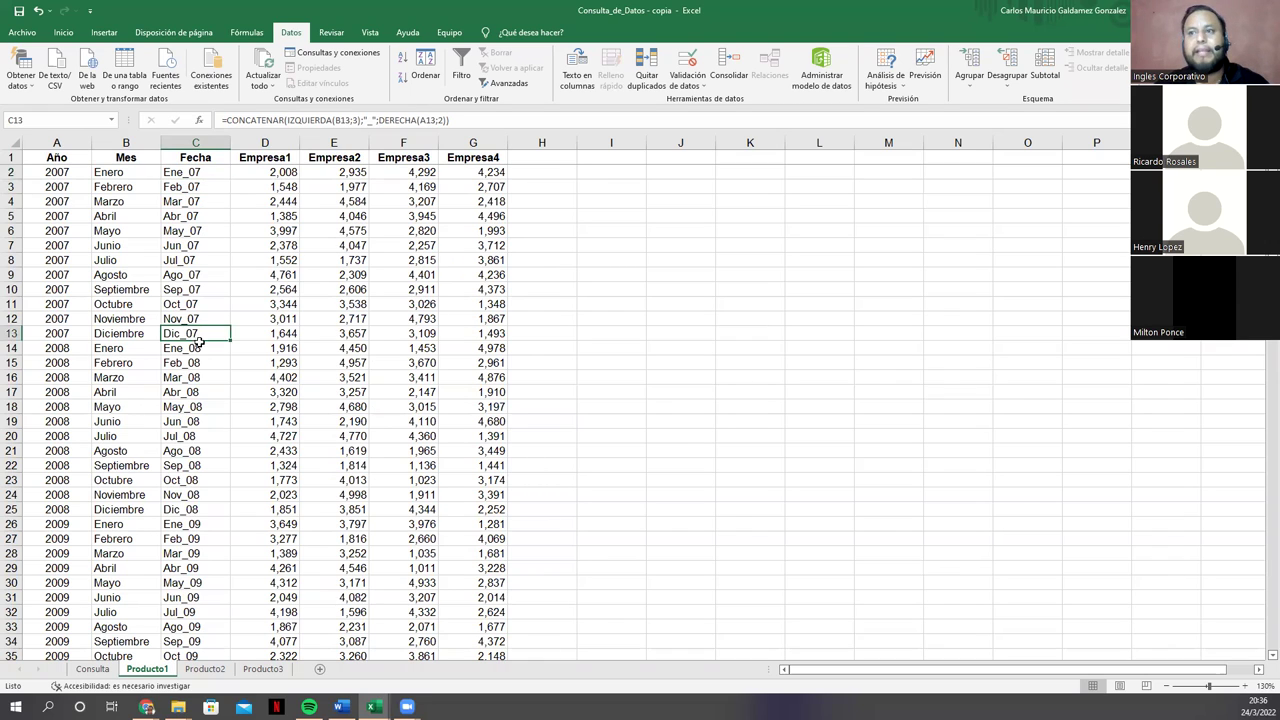
shift+click(195, 495)
click(195, 495)
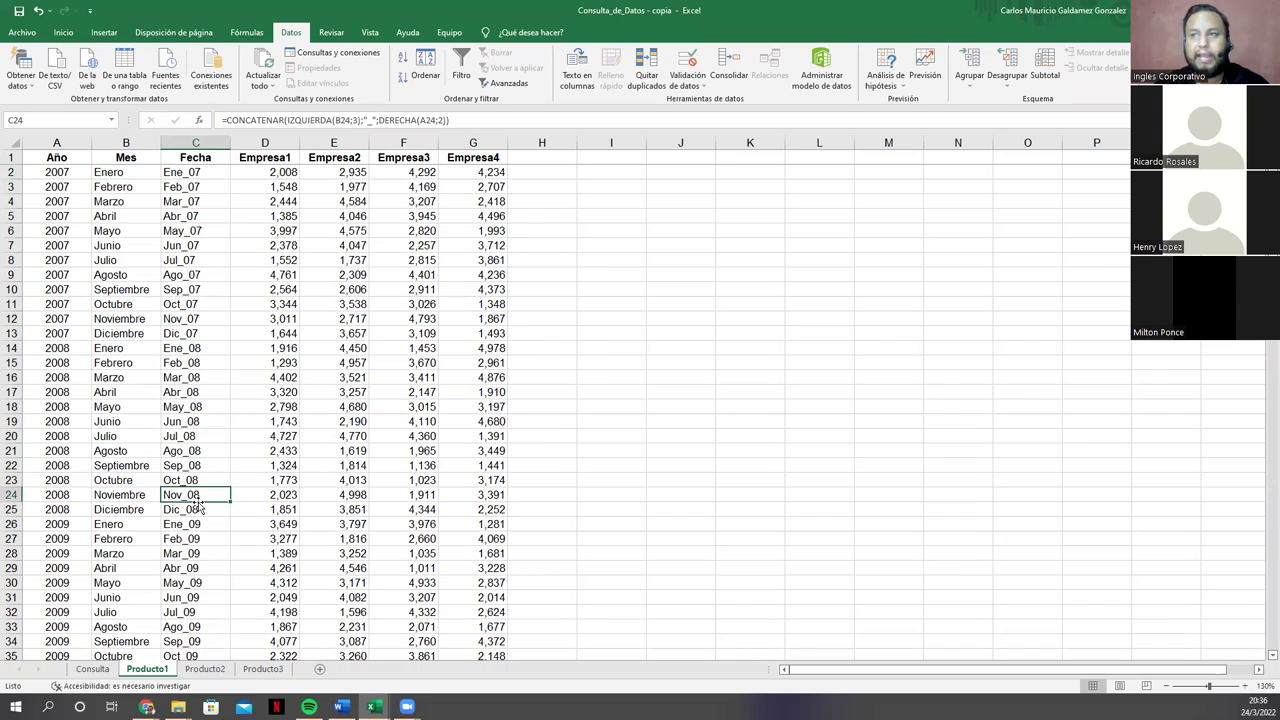
Step: Review the range of years in the Año column from A2 down to its last row and return to the header
click(72, 173)
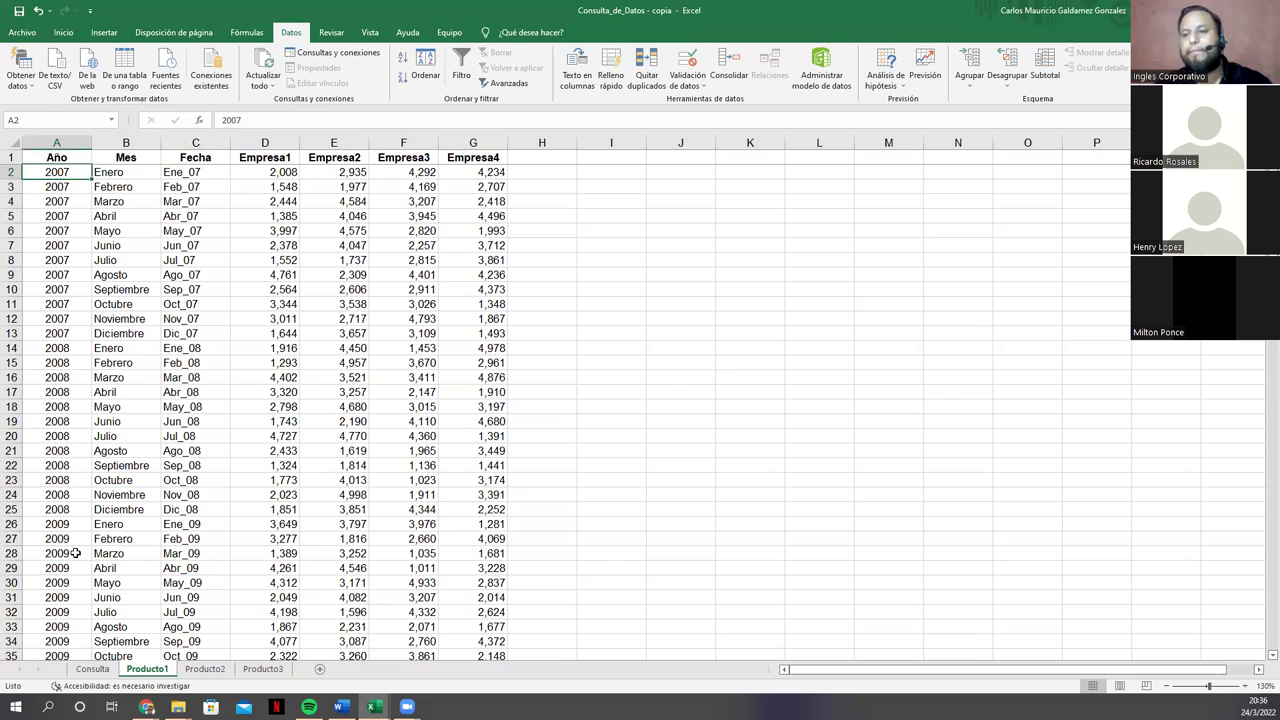
key(ctrl+Down)
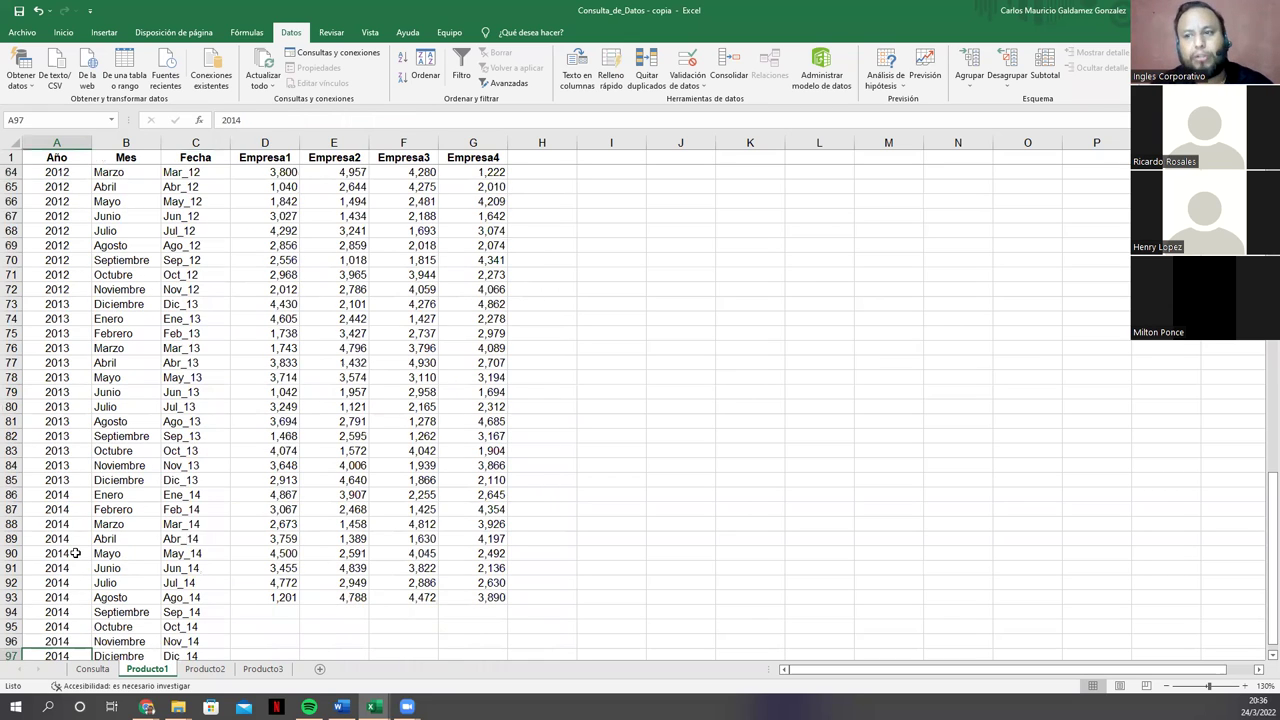
scroll(75, 553, down, 1)
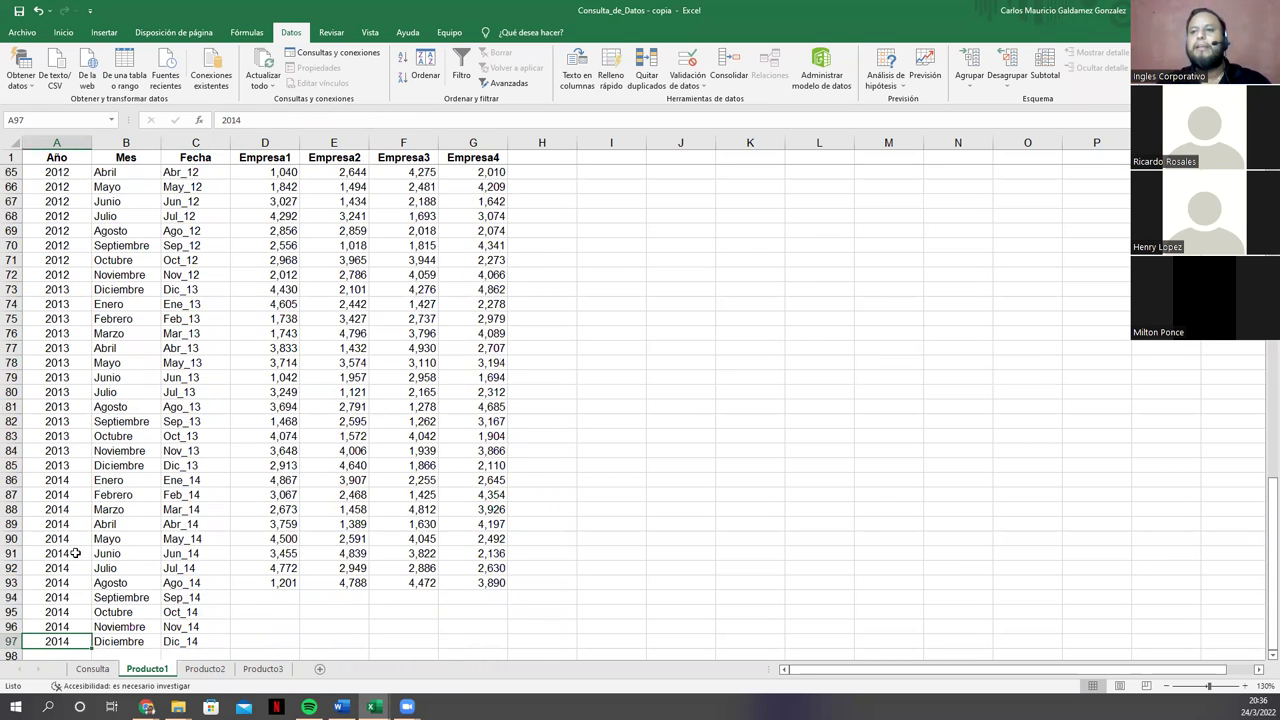
key(ctrl+Up)
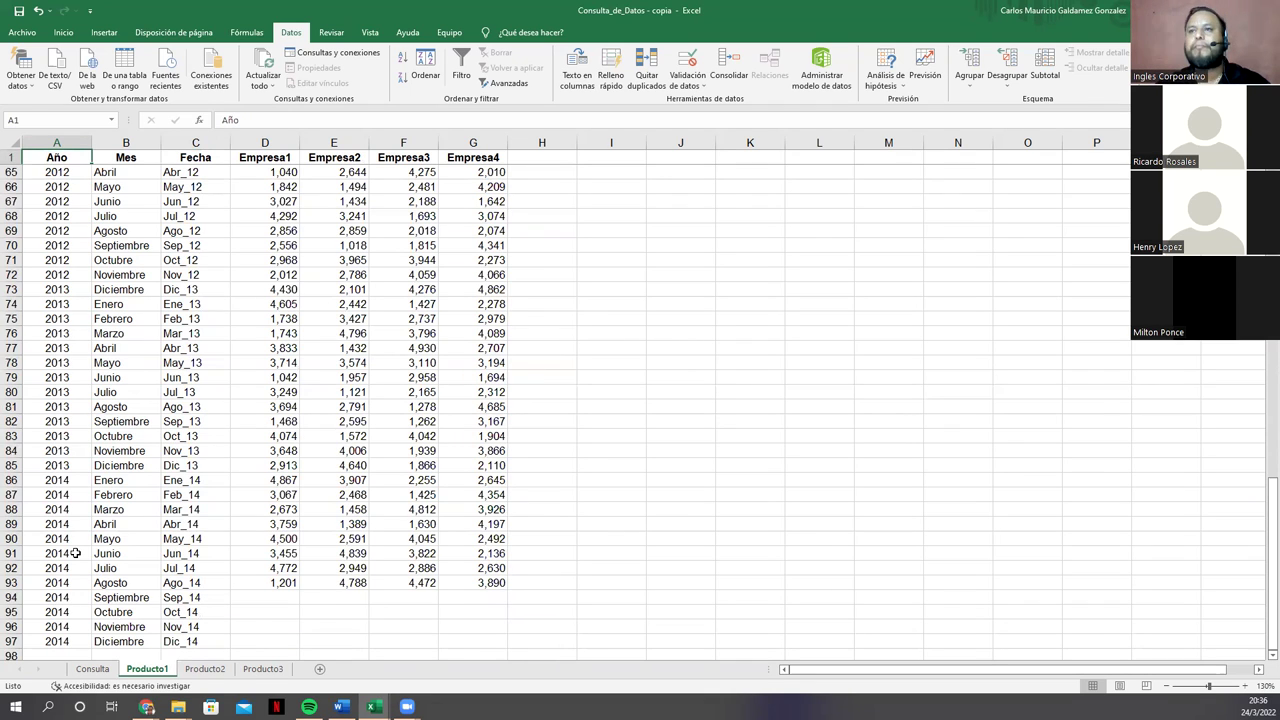
Step: Examine the monthly values of Empresa1 in column D and the values of all four companies in D2:G2
click(239, 173)
key(Page_Up)
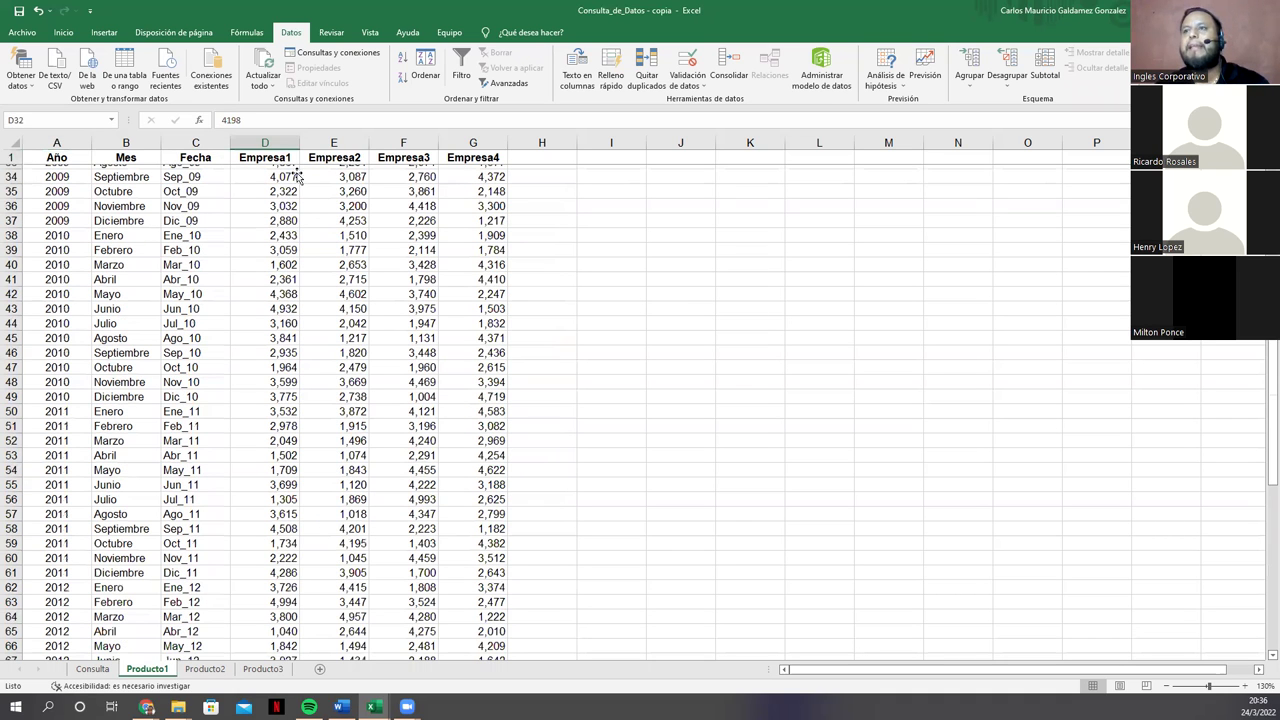
scroll(312, 412, up, 11)
drag(267, 172, 265, 421)
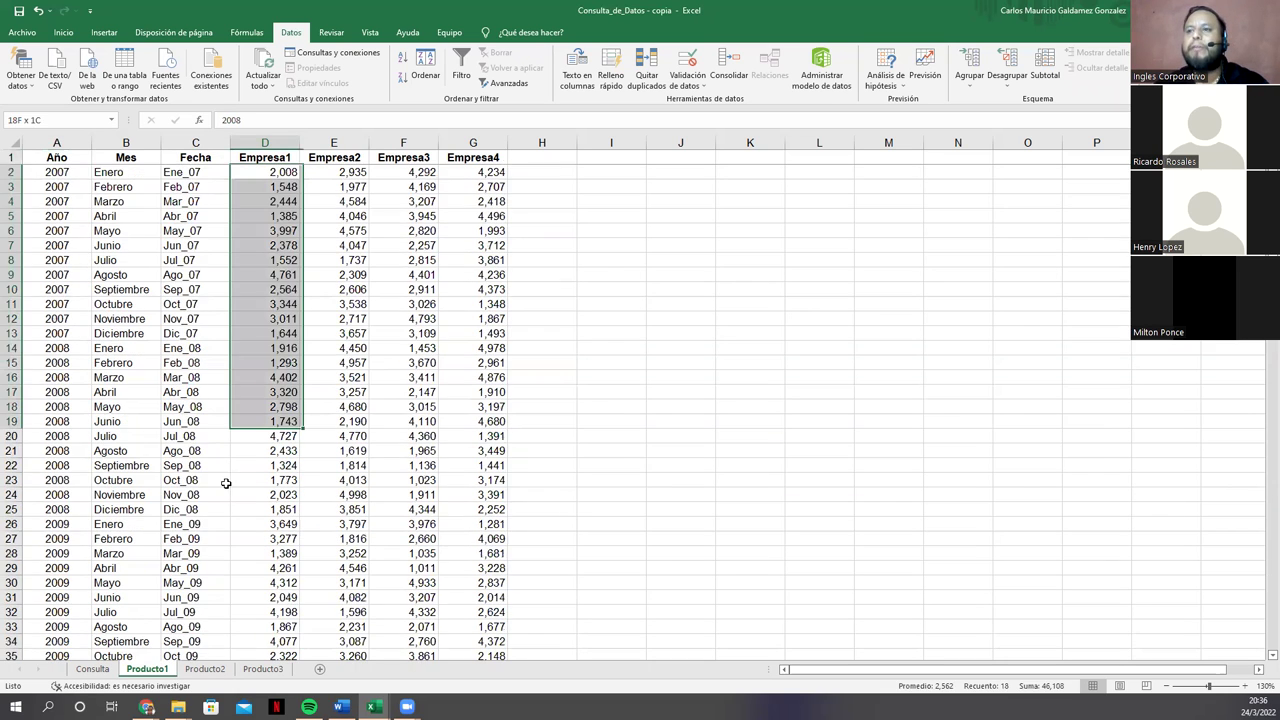
click(258, 172)
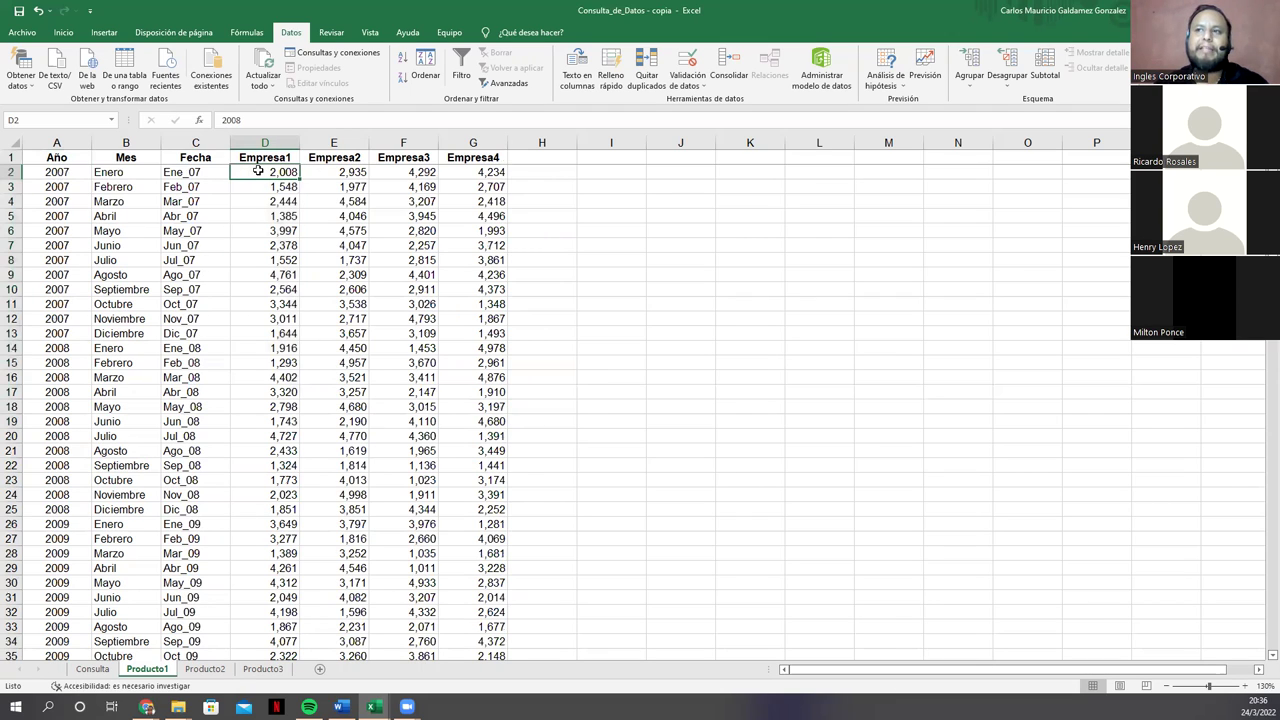
drag(258, 172, 480, 172)
drag(240, 174, 460, 174)
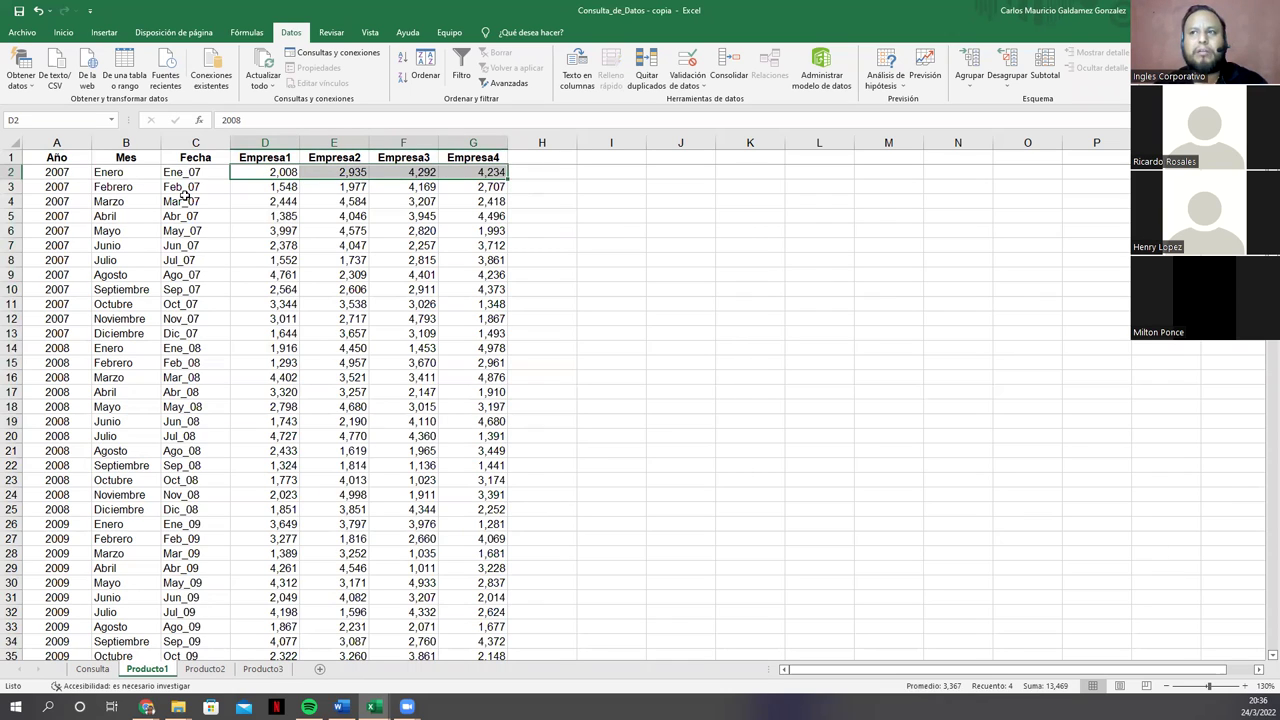
click(278, 174)
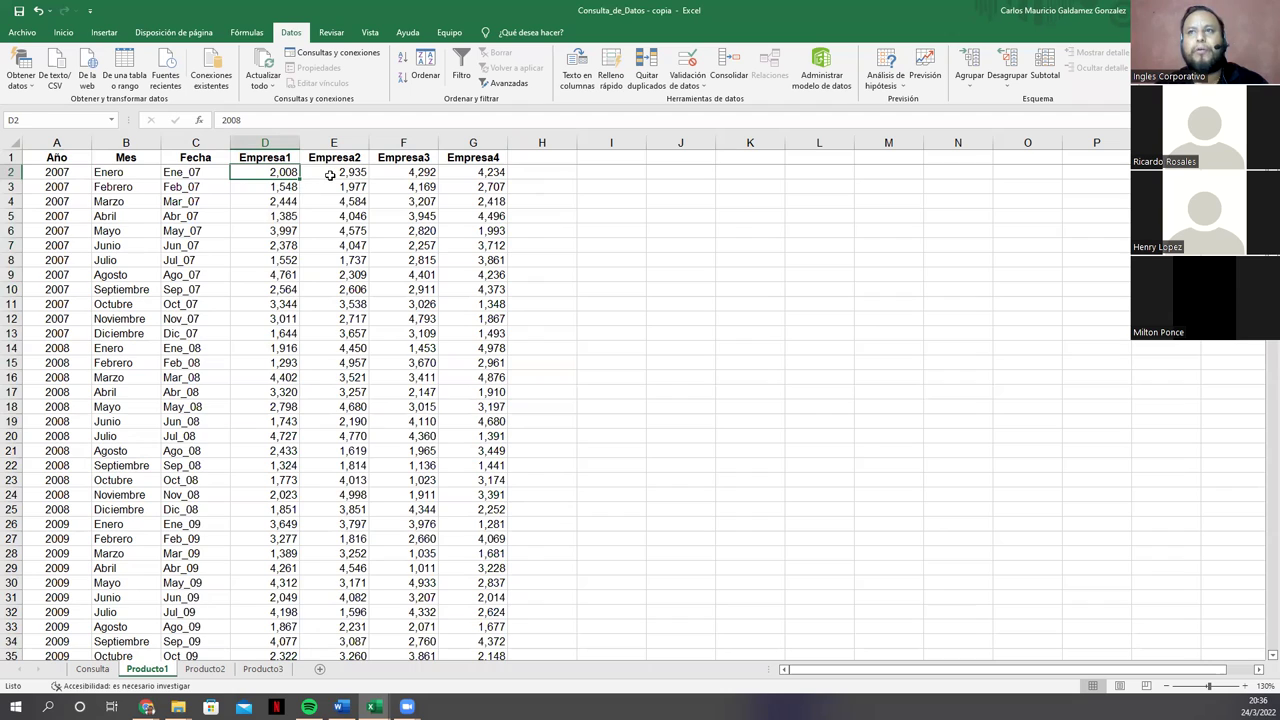
click(330, 174)
click(428, 172)
drag(480, 174, 282, 174)
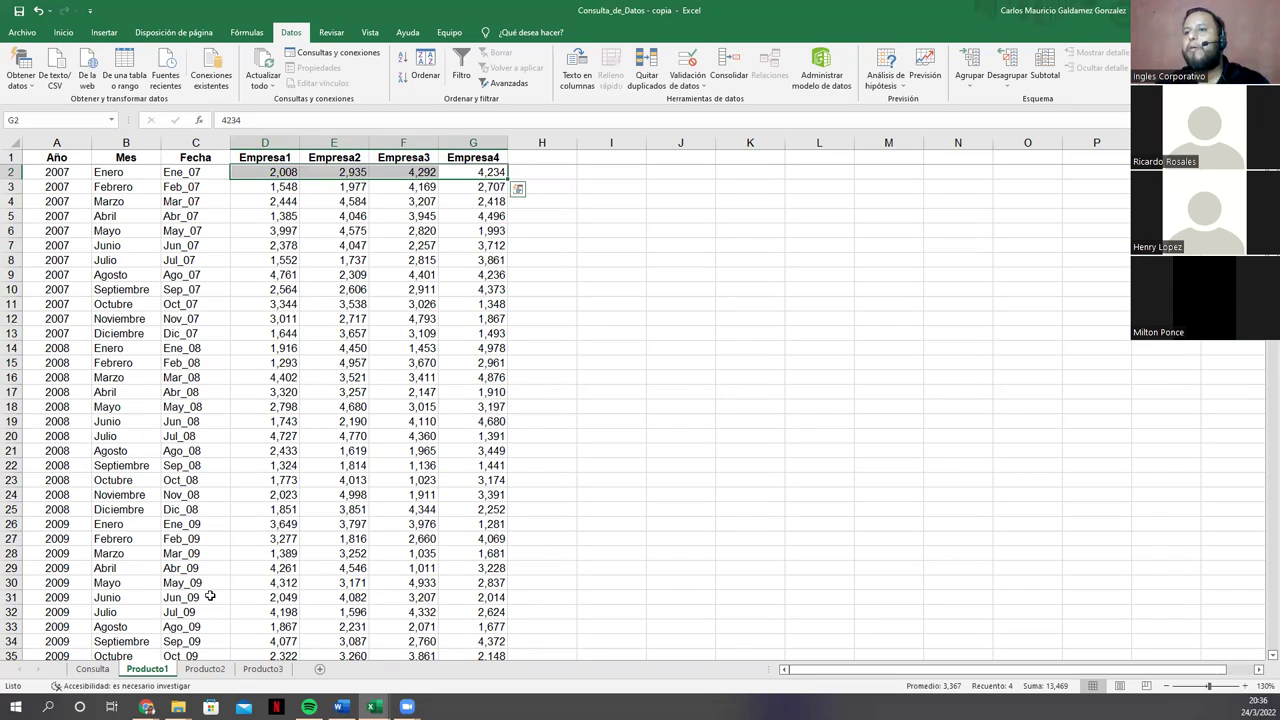
Step: Compare the data layout on the Producto2 and Producto3 sheets with Producto1 and return to the Consulta sheet
click(200, 670)
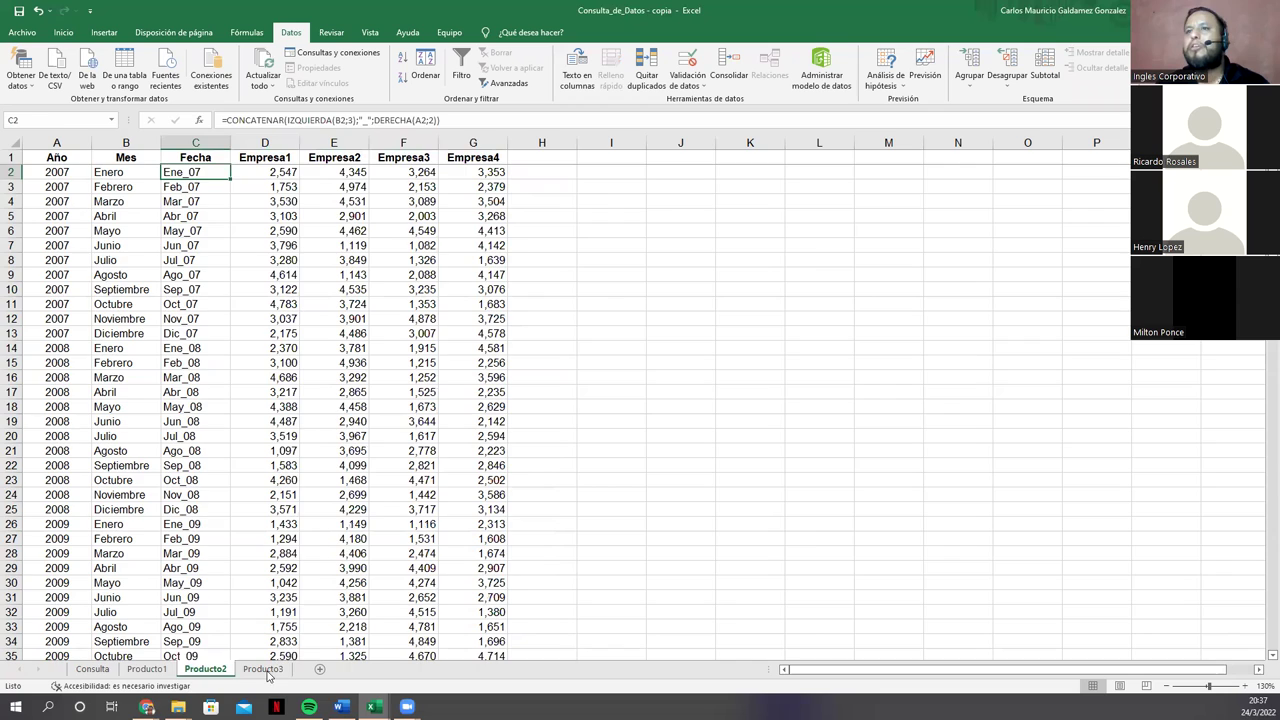
click(267, 675)
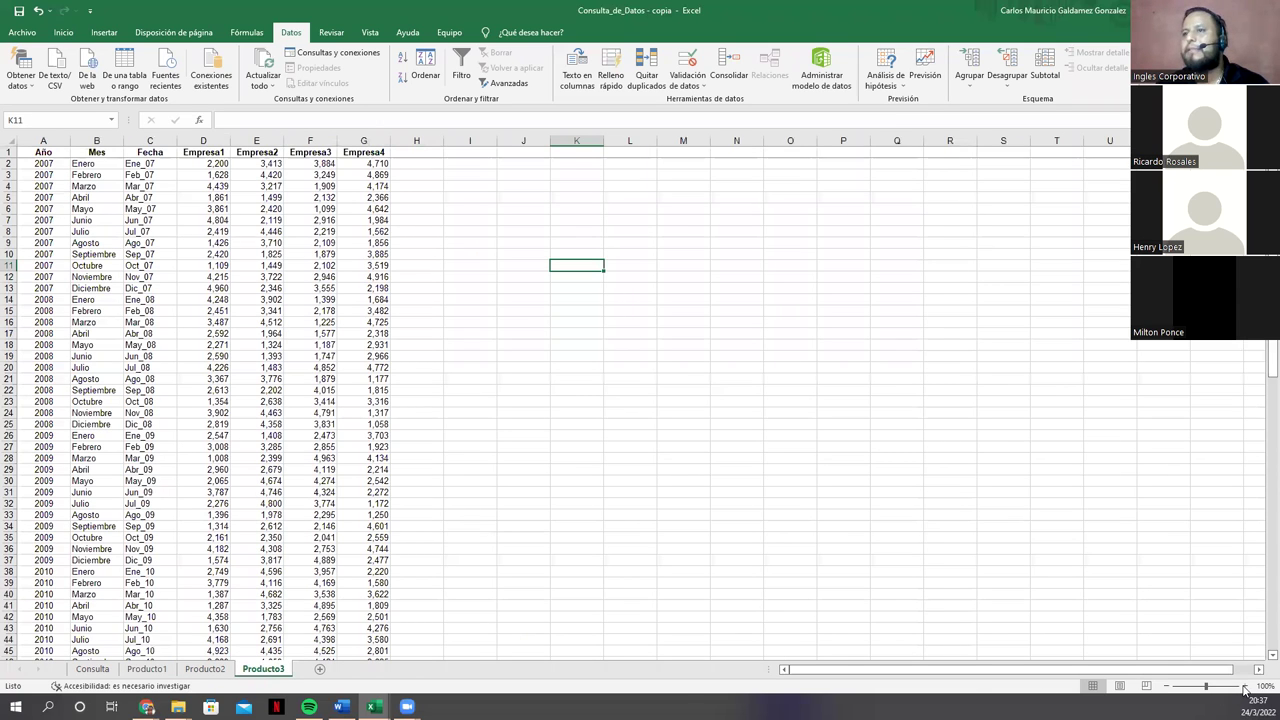
click(207, 675)
click(166, 676)
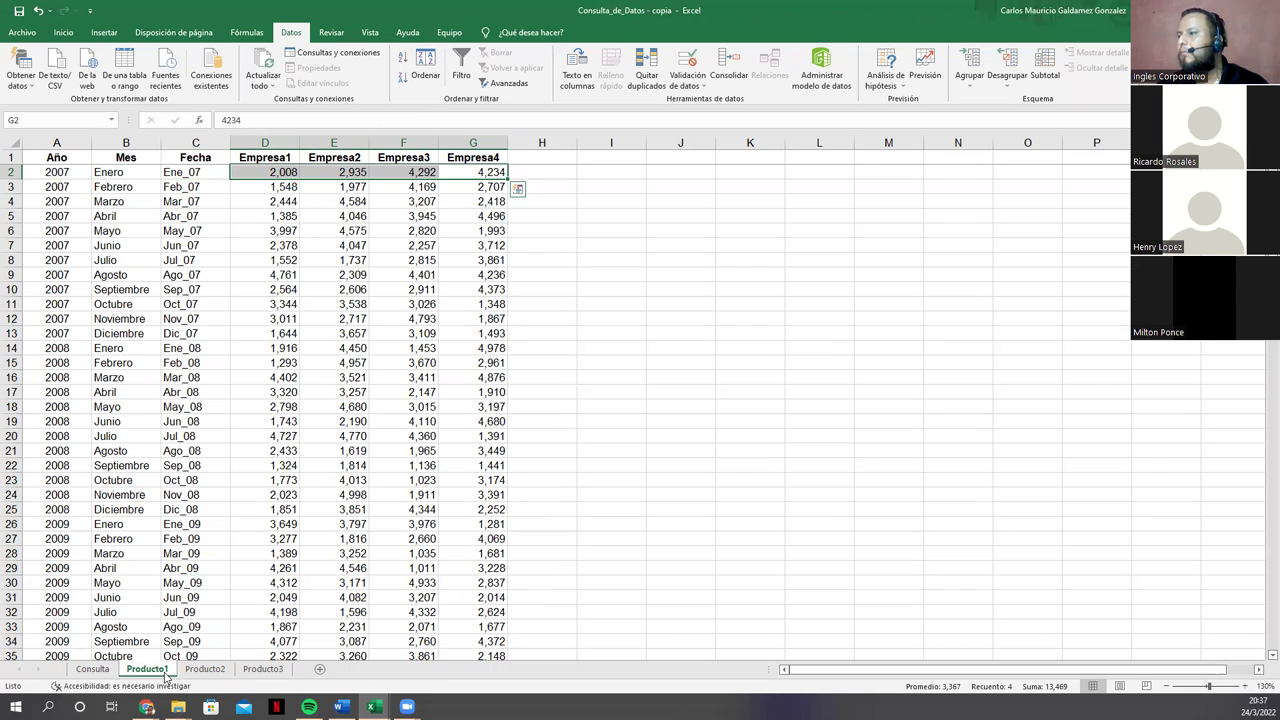
click(92, 669)
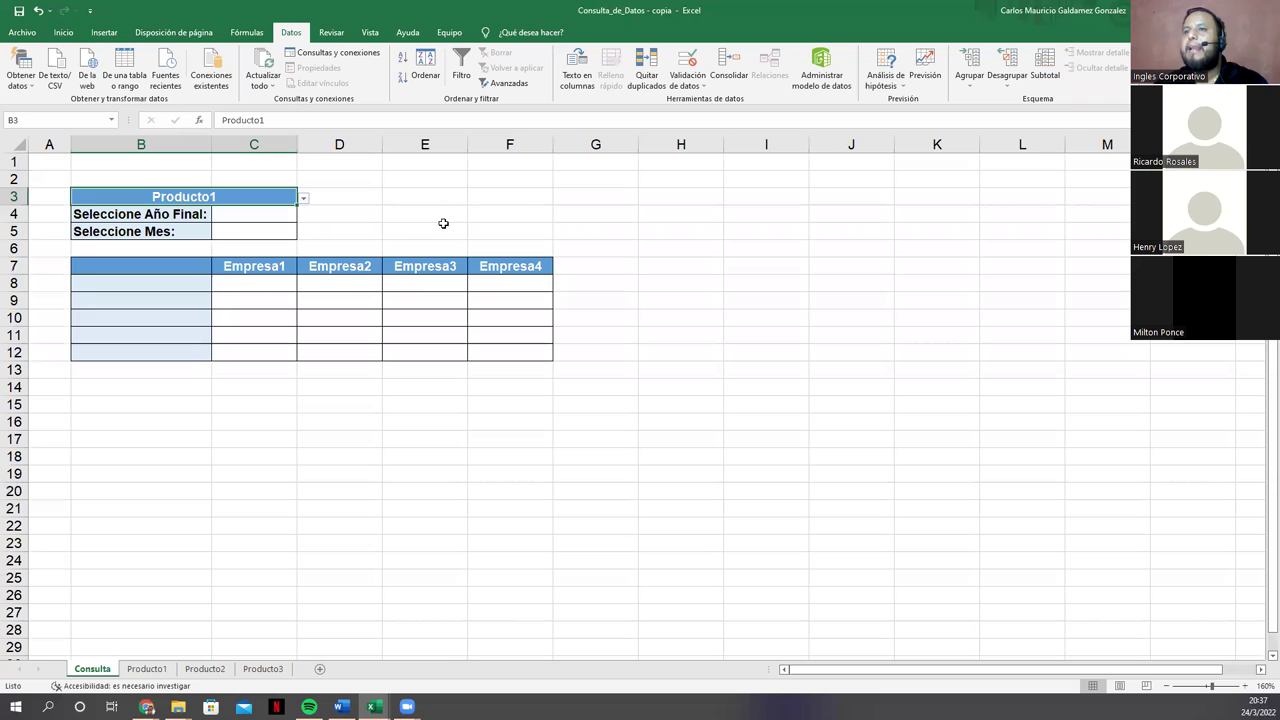
Step: Enlarge the Consulta sheet to 190% and choose Producto1 from the product list in B3
click(1245, 687)
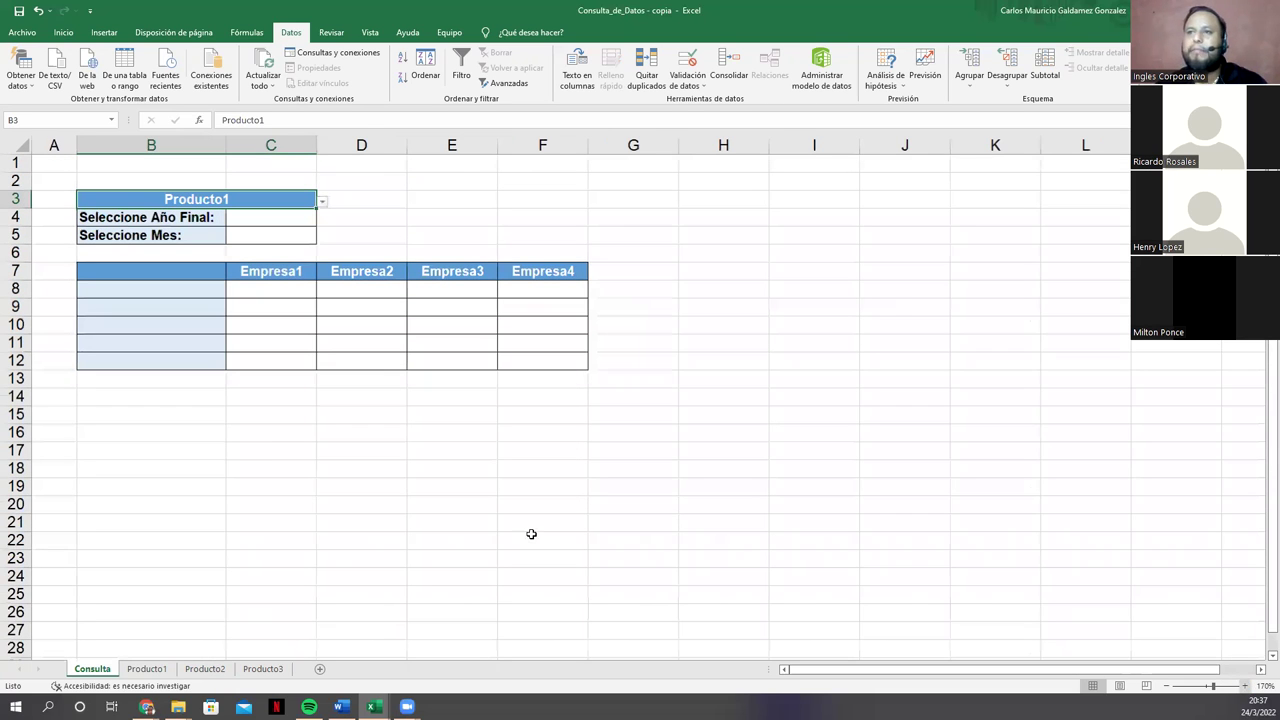
ctrl+scroll(314, 229, up, 2)
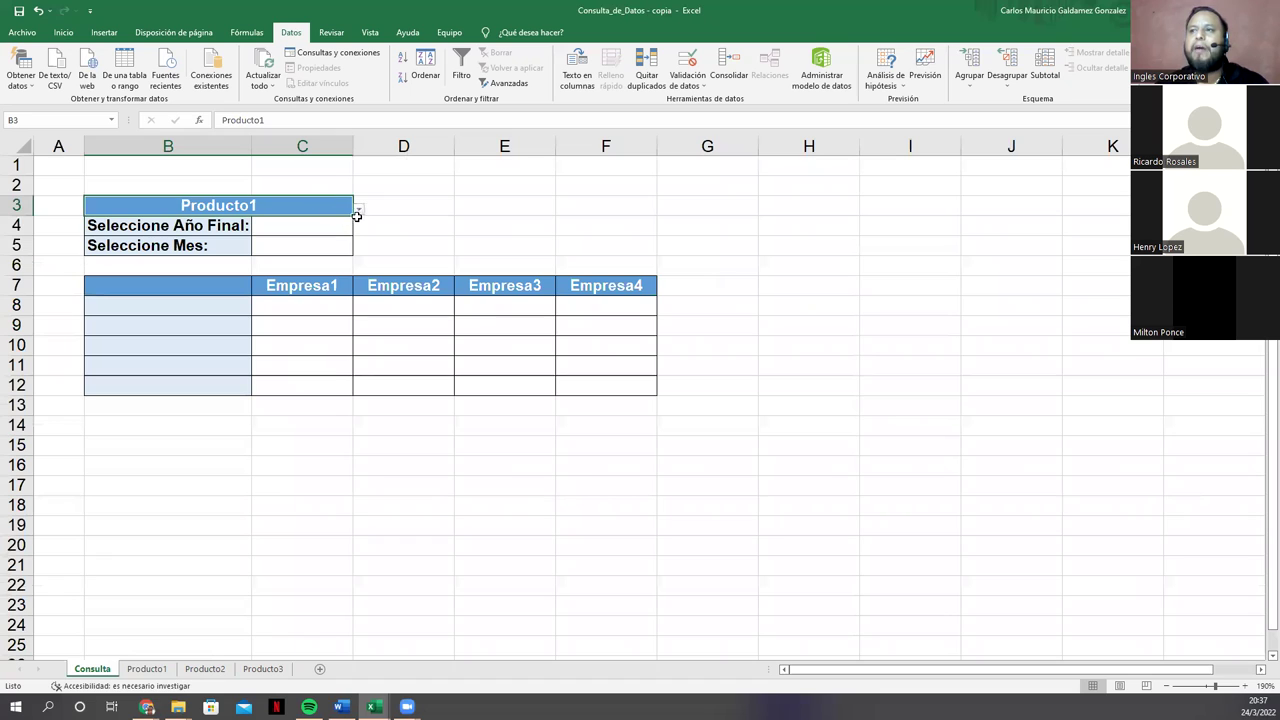
click(358, 209)
click(339, 217)
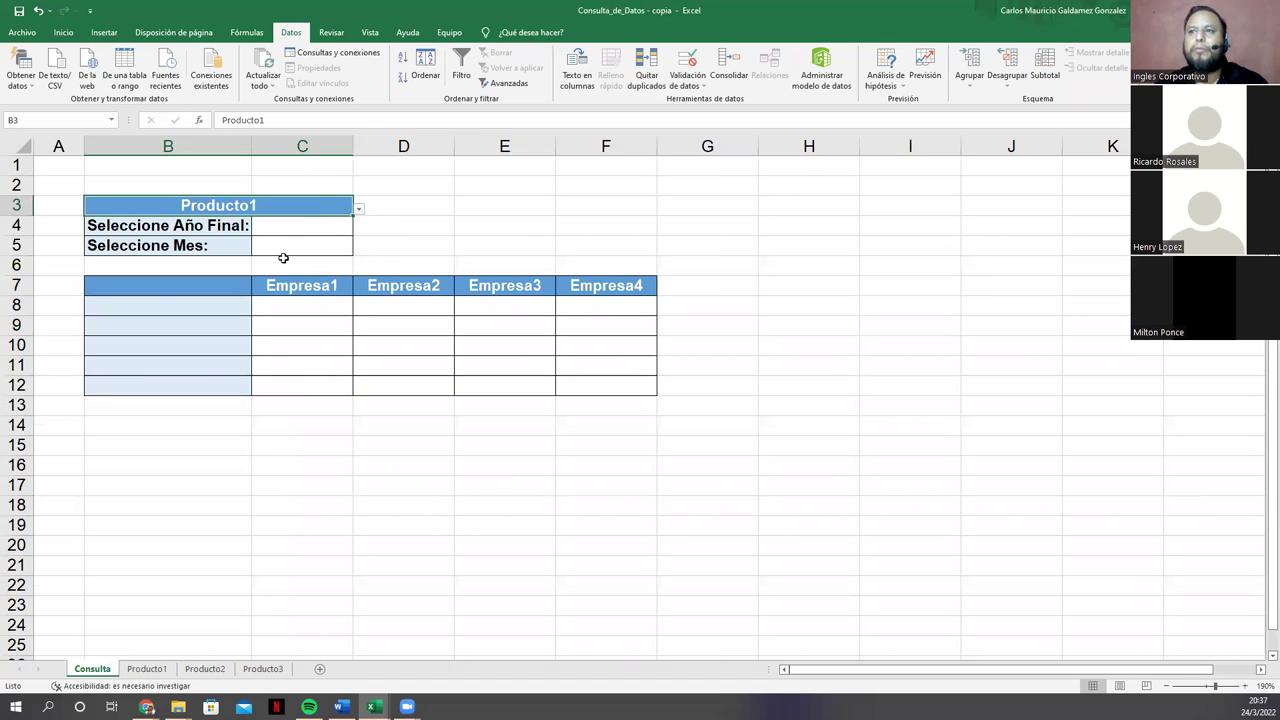
click(257, 227)
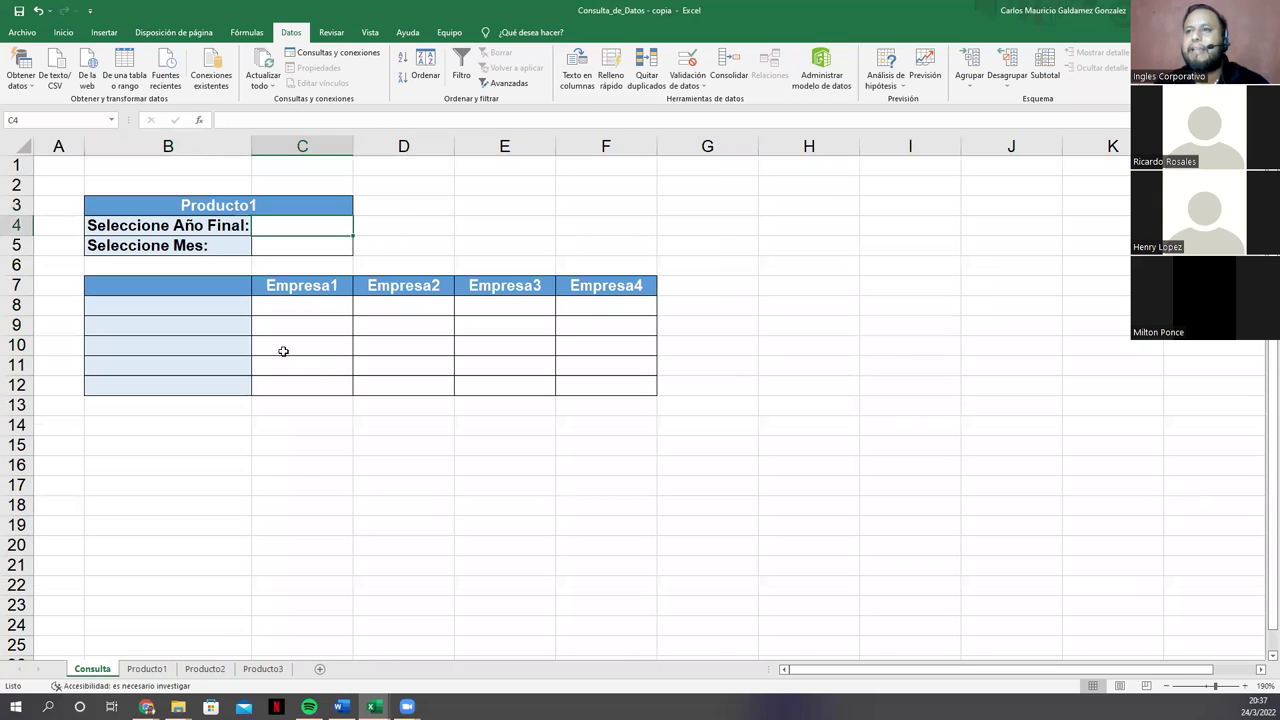
click(679, 68)
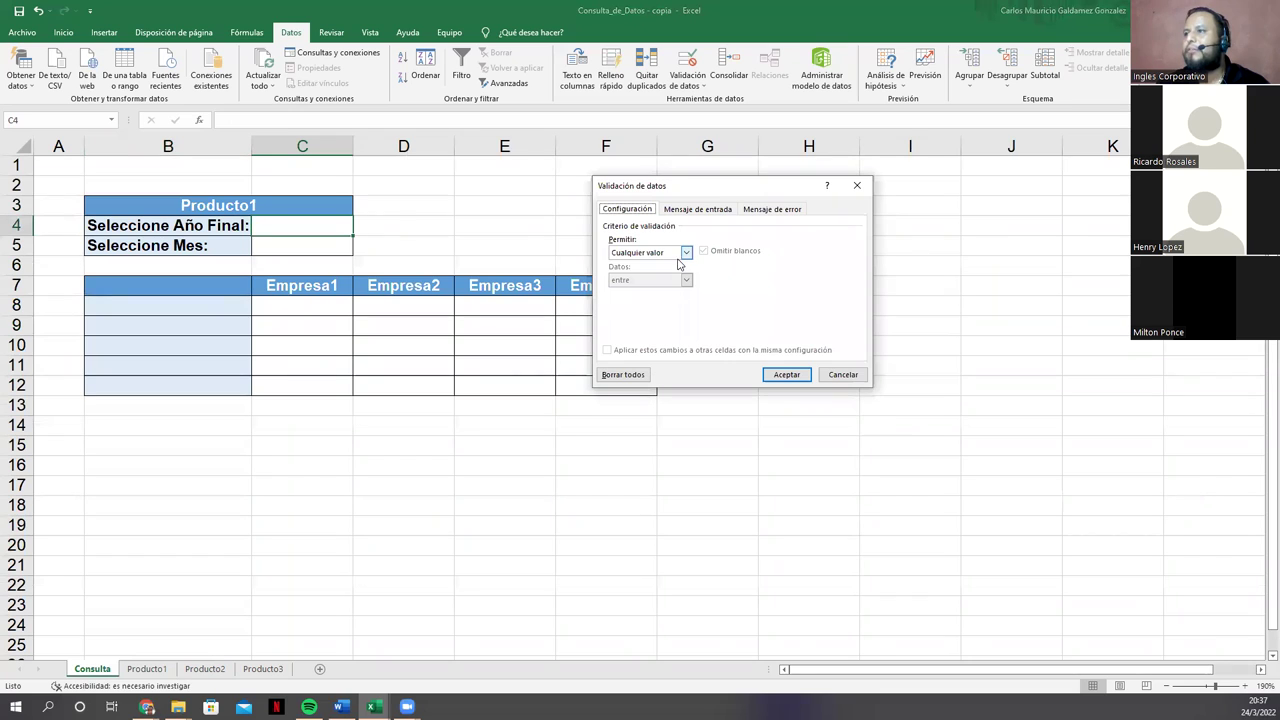
click(684, 252)
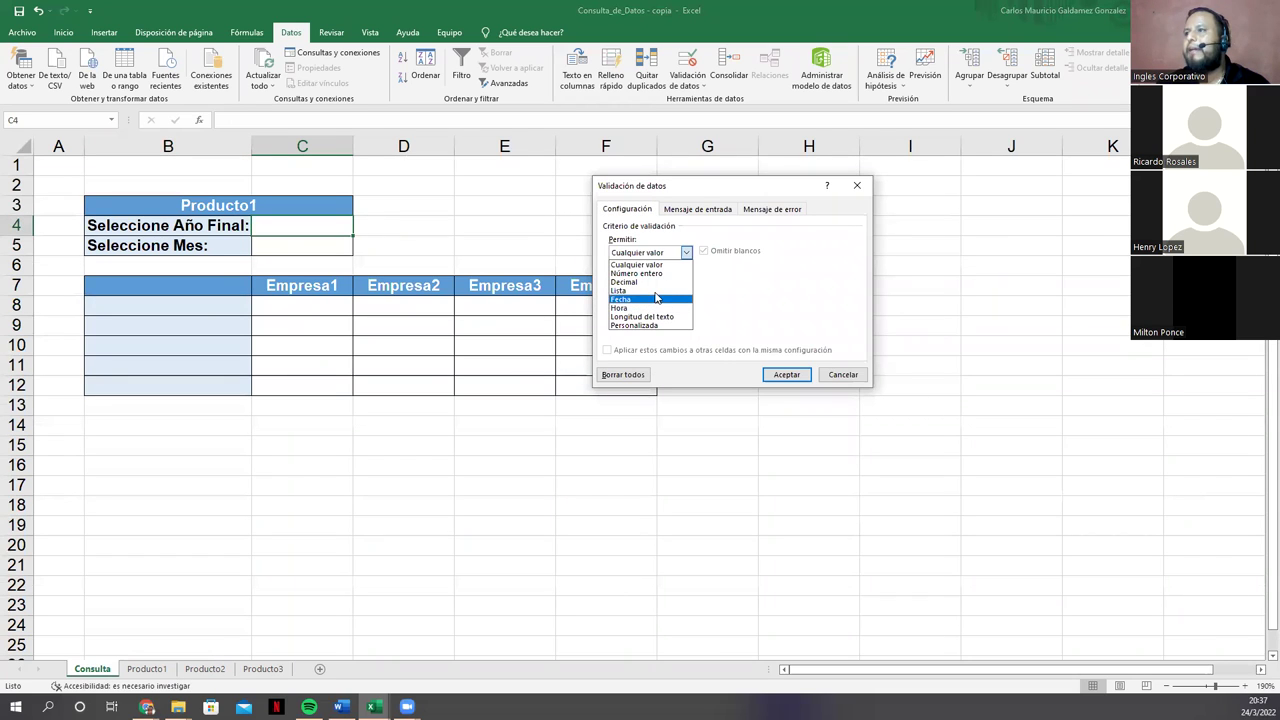
click(648, 290)
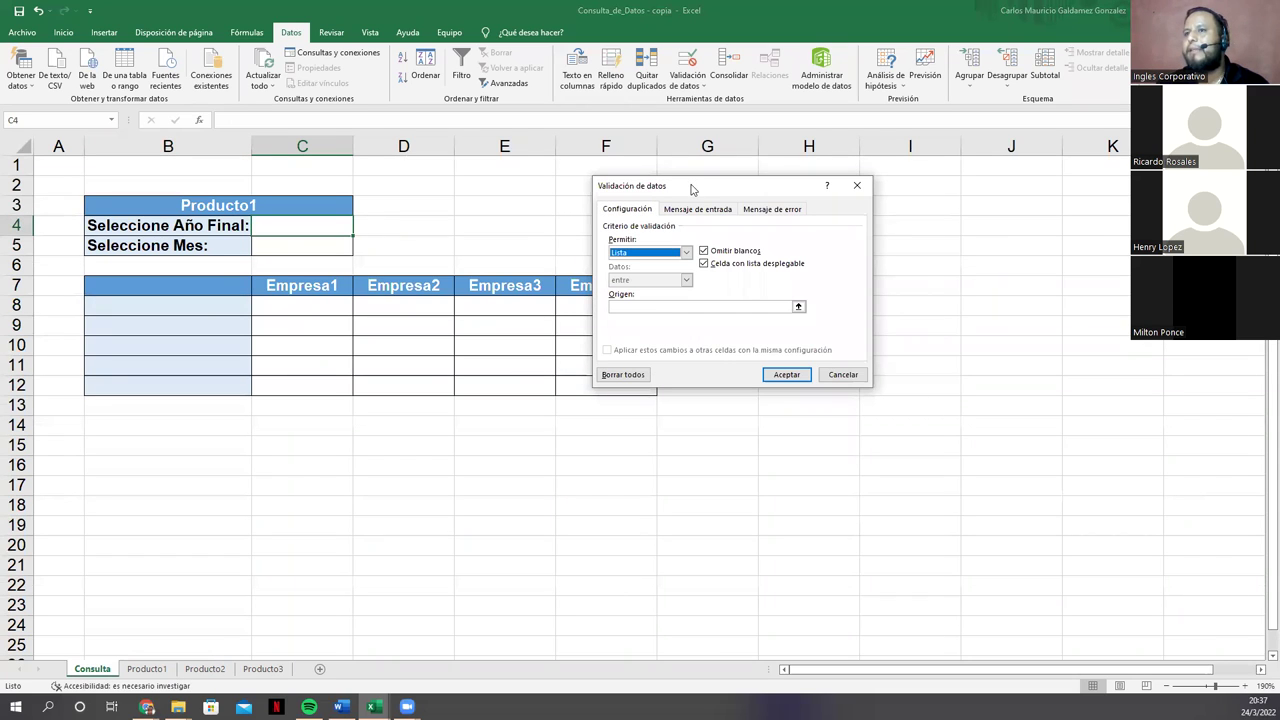
drag(691, 189, 933, 234)
click(890, 352)
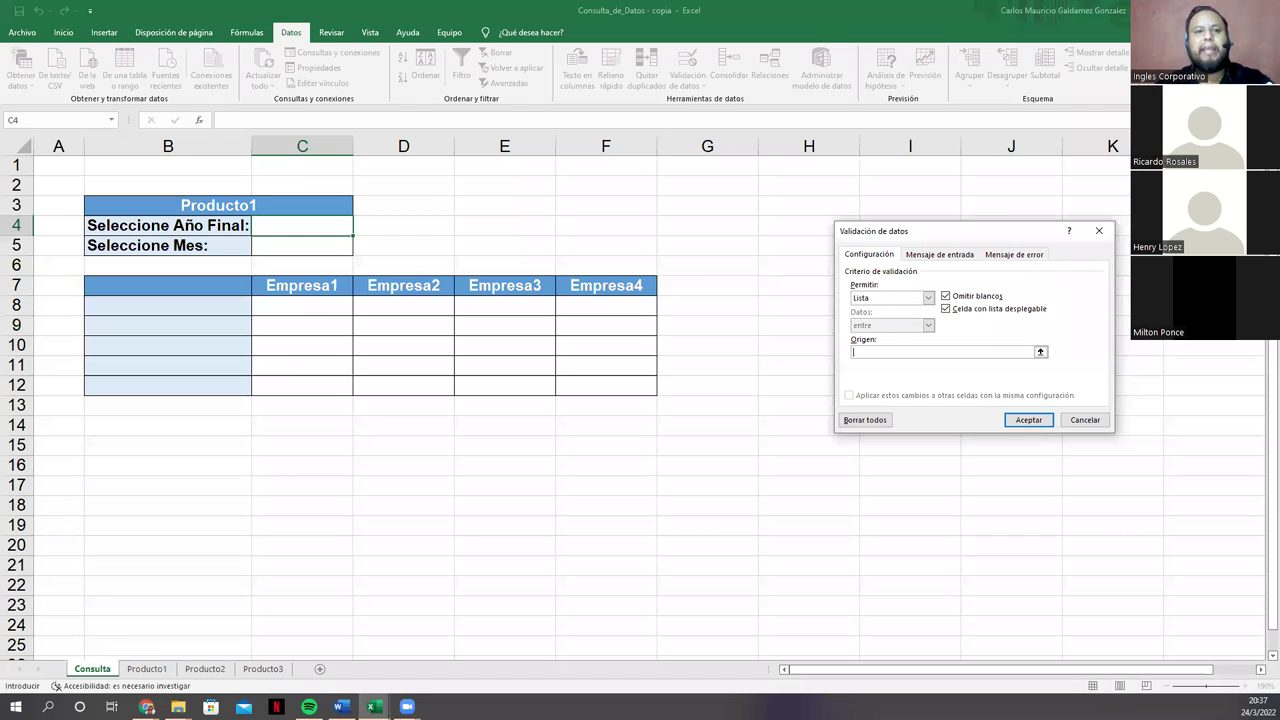
key(Escape)
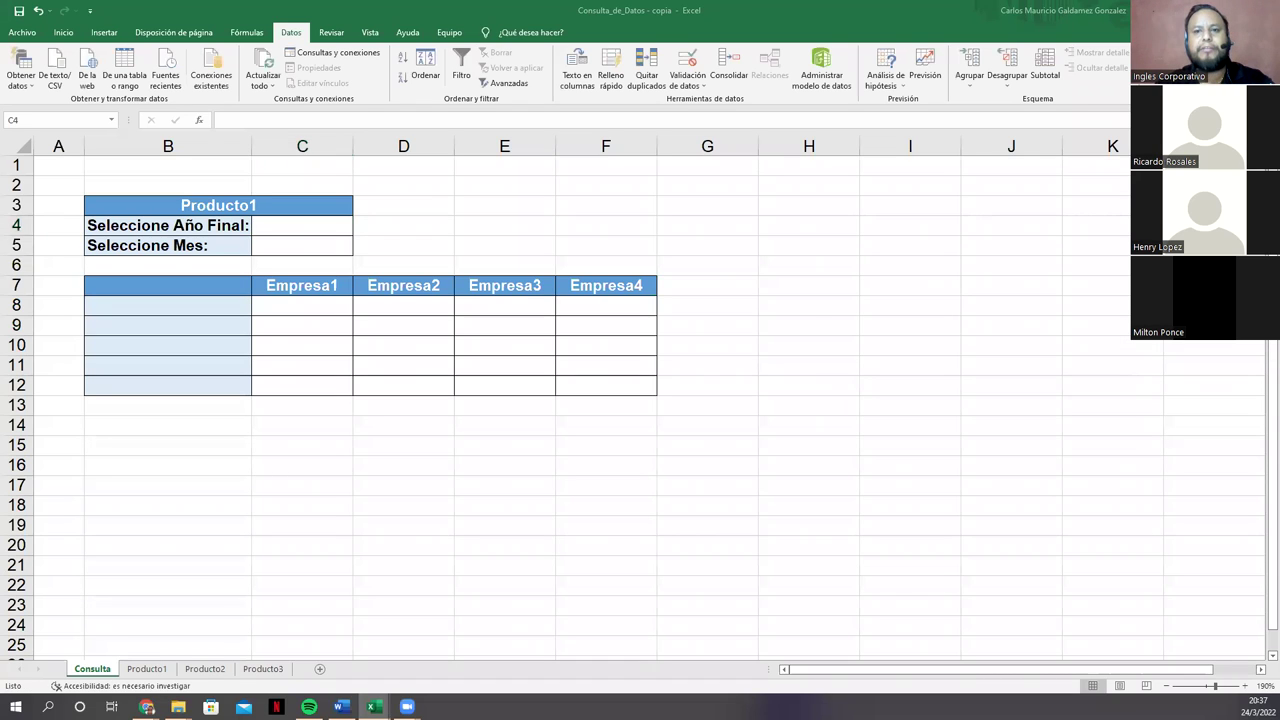
key(alt+d)
key(l)
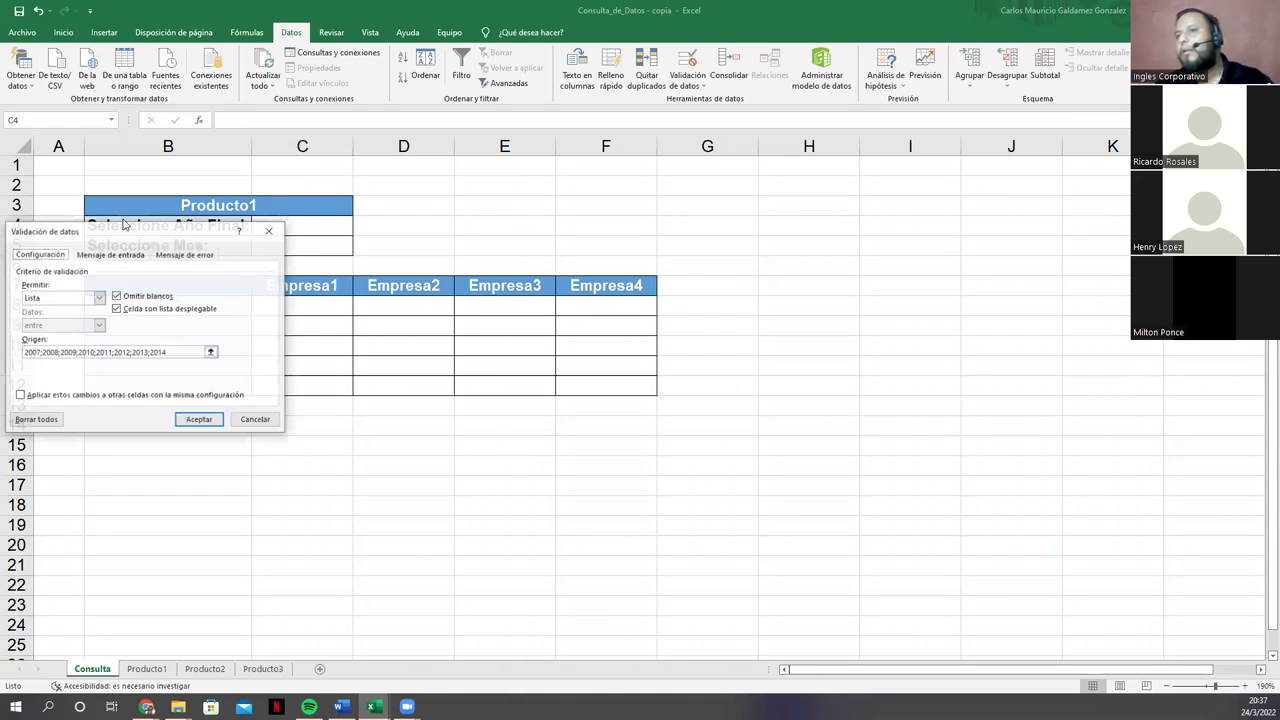
click(274, 233)
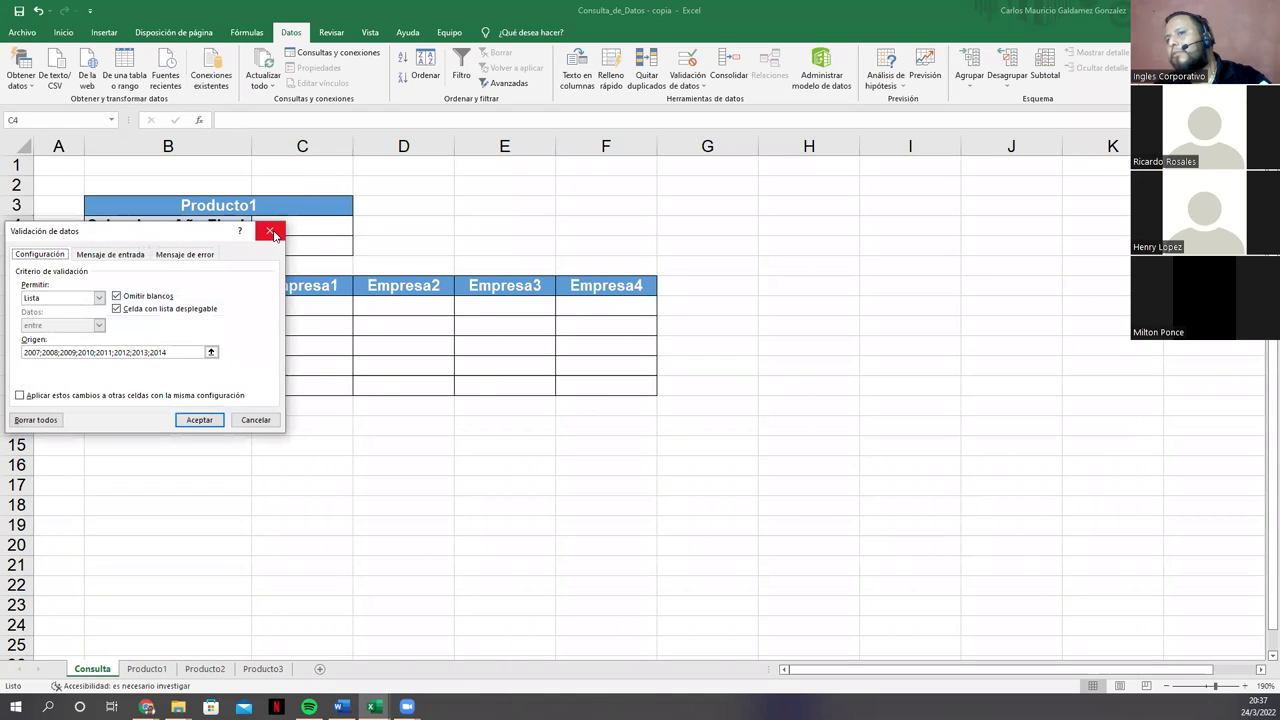
Step: Restrict the final year cell C4 to a drop-down list with the source 2007;2008;2009;2010;2011;2012;2013;2014, and check its options
click(330, 232)
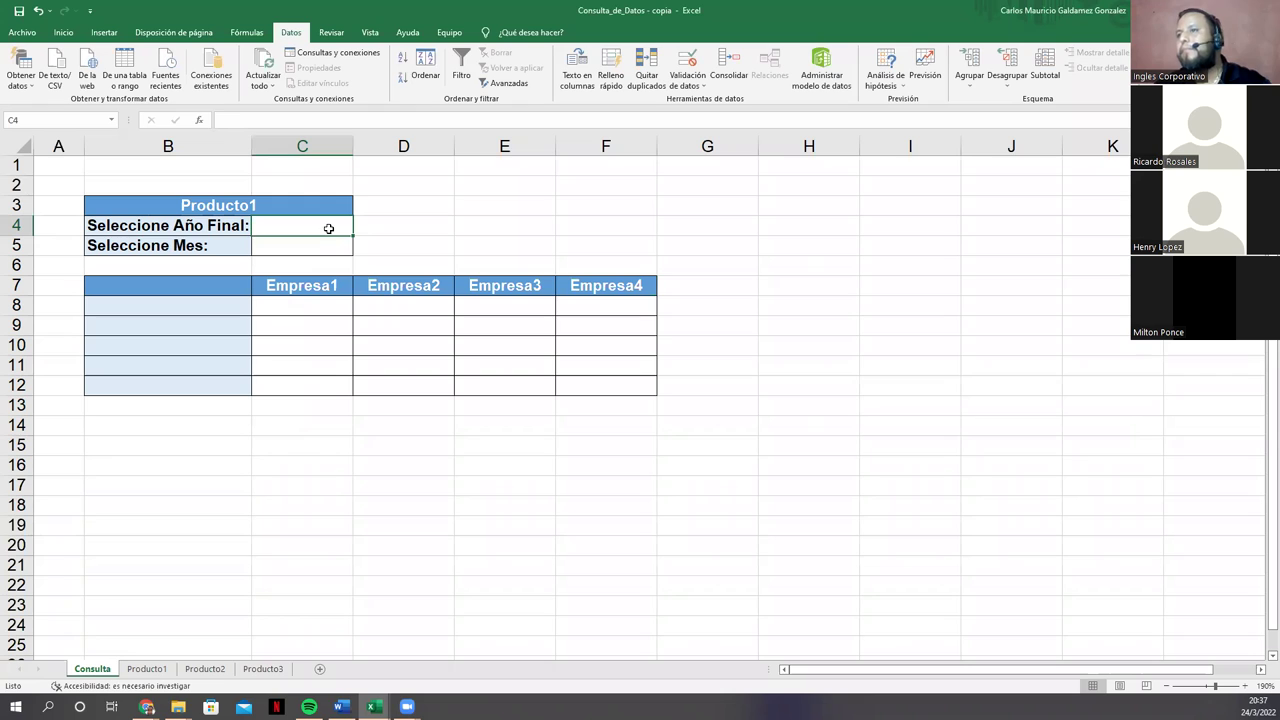
click(688, 60)
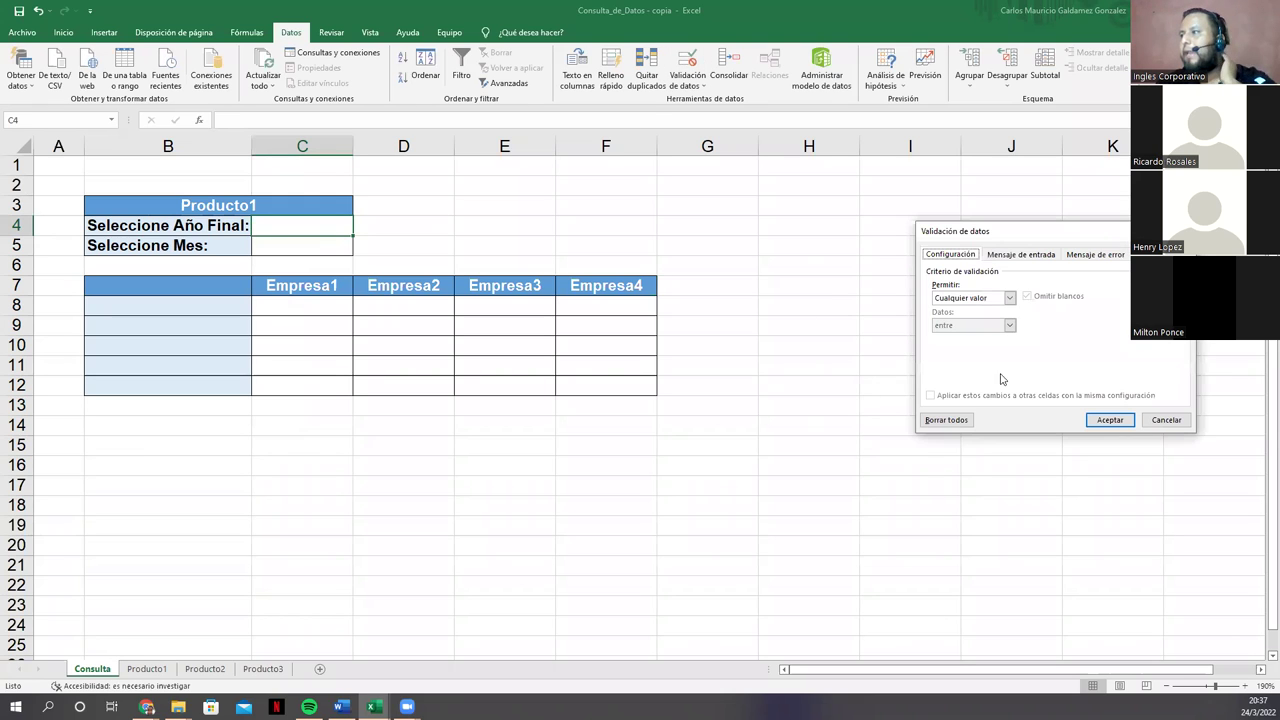
click(1010, 298)
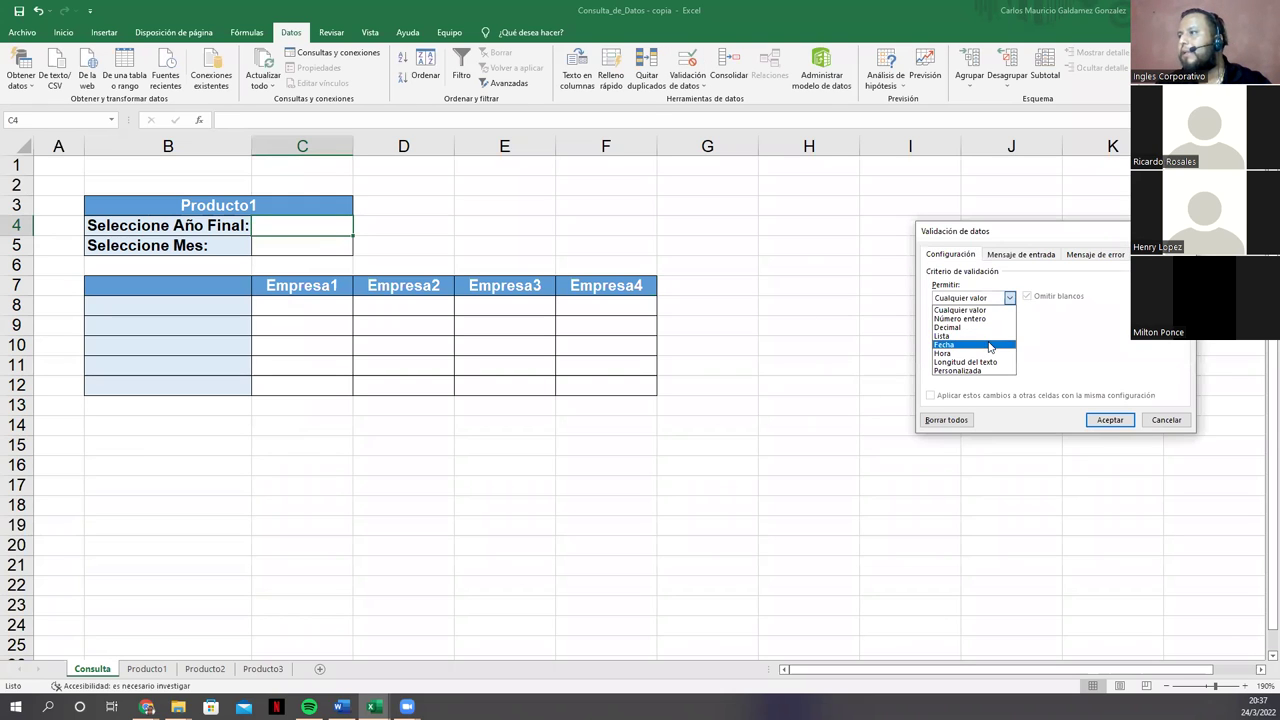
click(988, 327)
click(1010, 298)
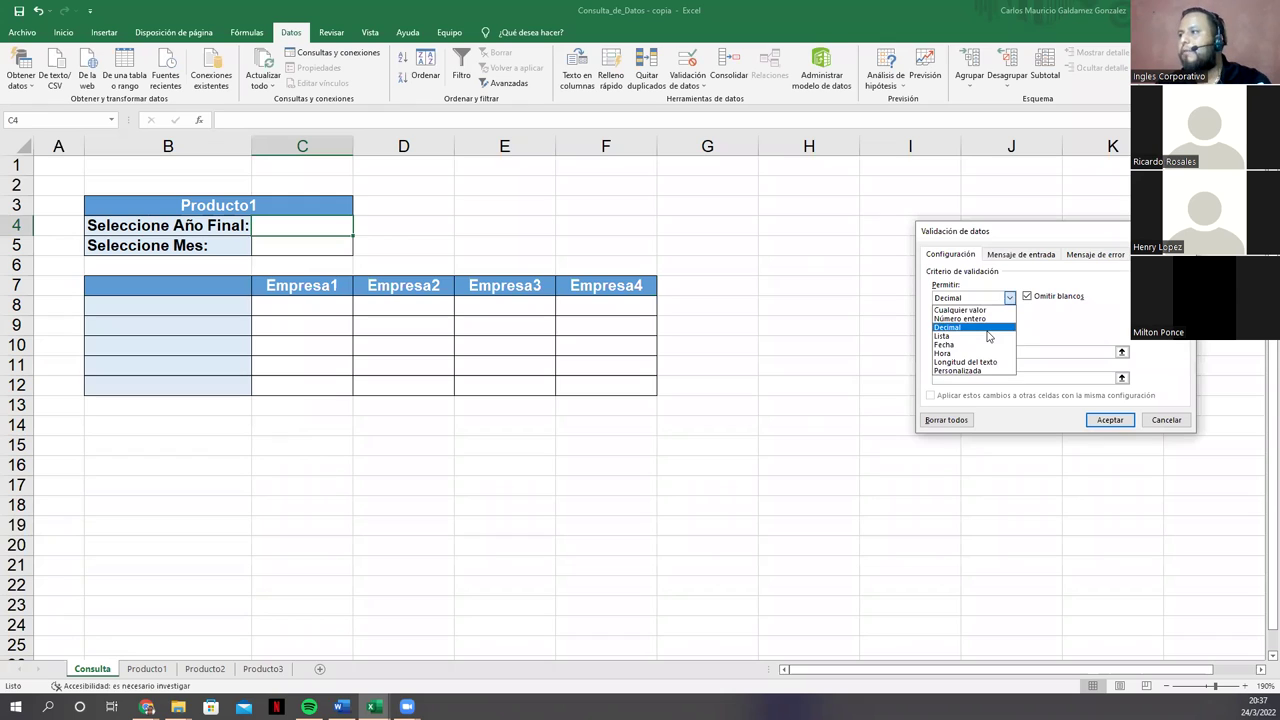
click(985, 334)
click(988, 352)
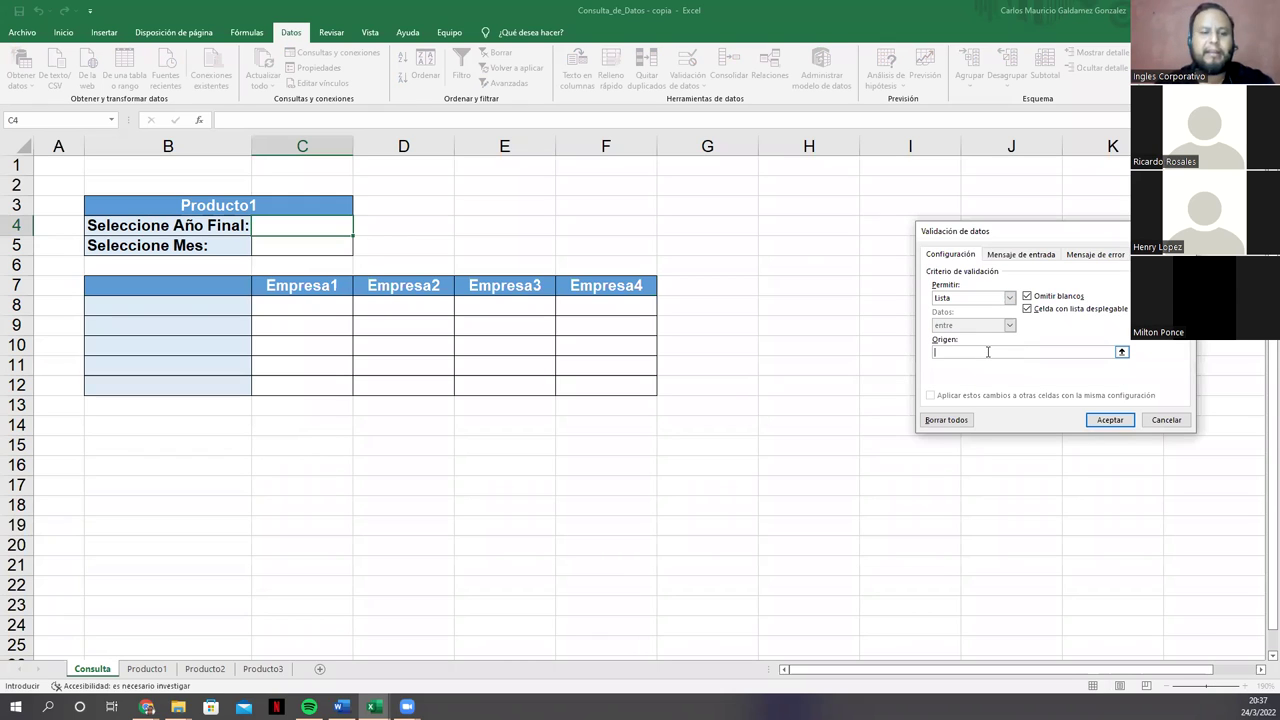
text(2007)
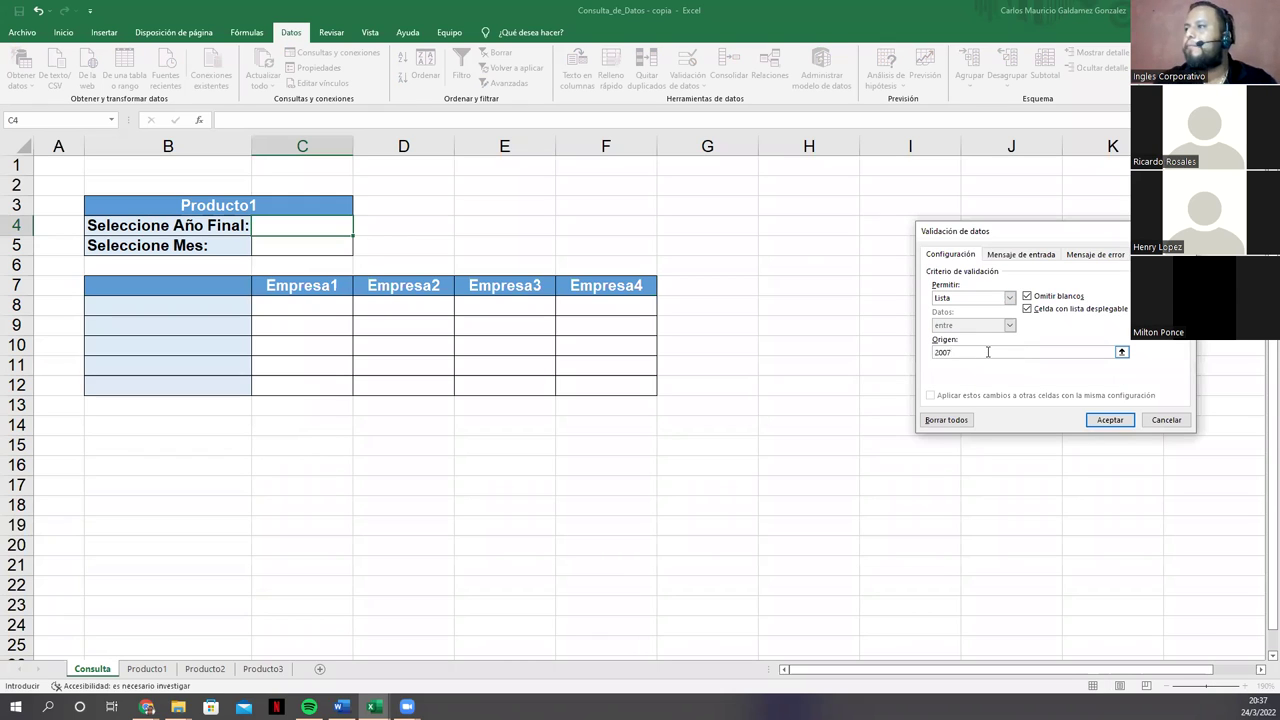
text(;2008;2009)
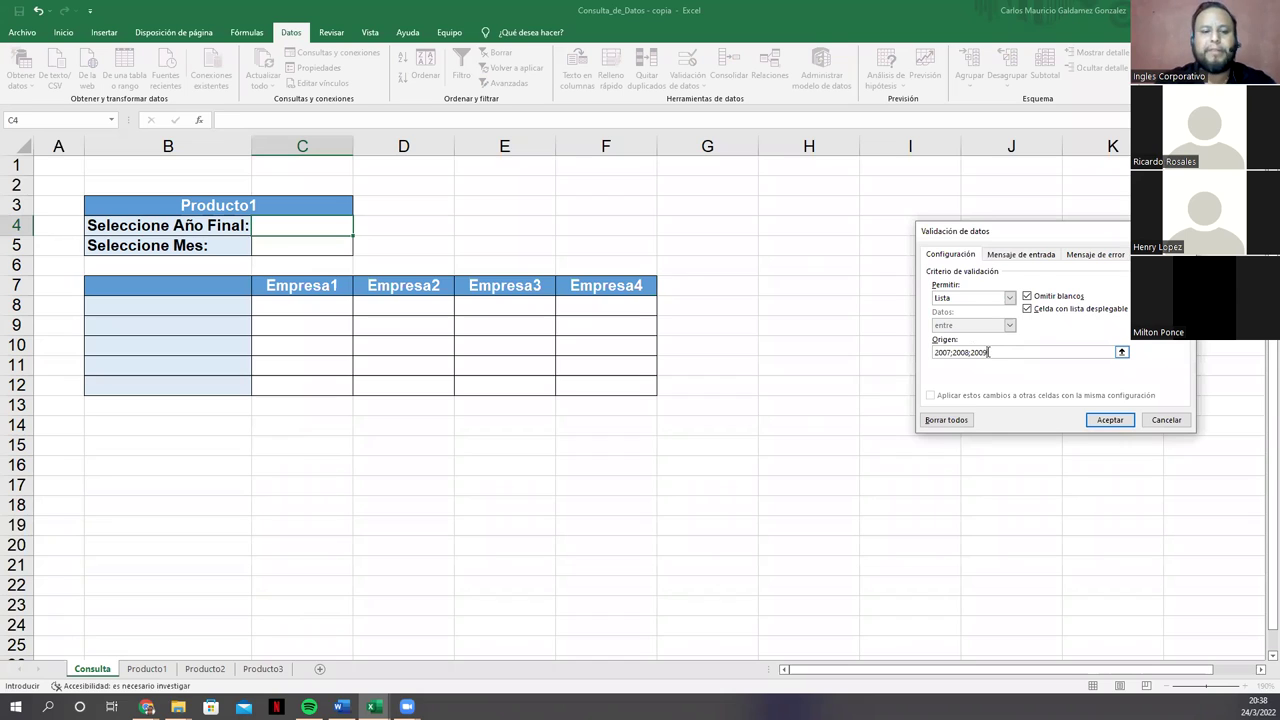
text(;2010;)
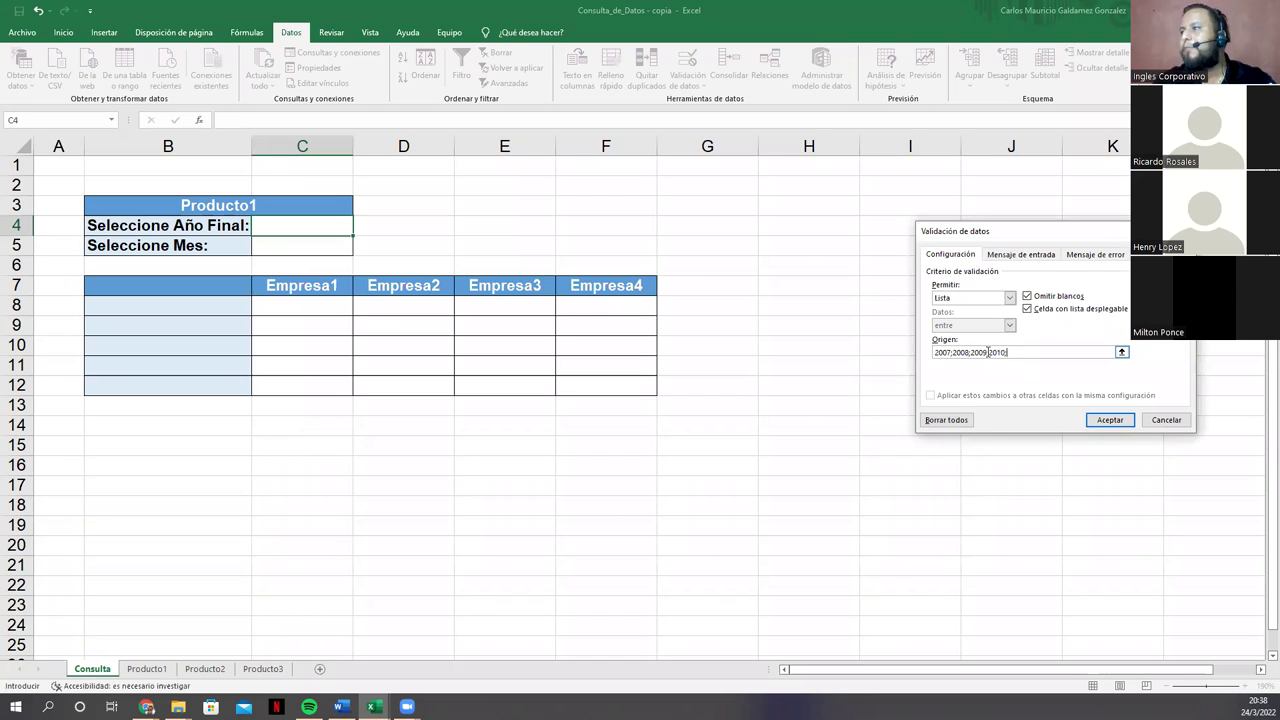
text(2011;2012;2013;2014)
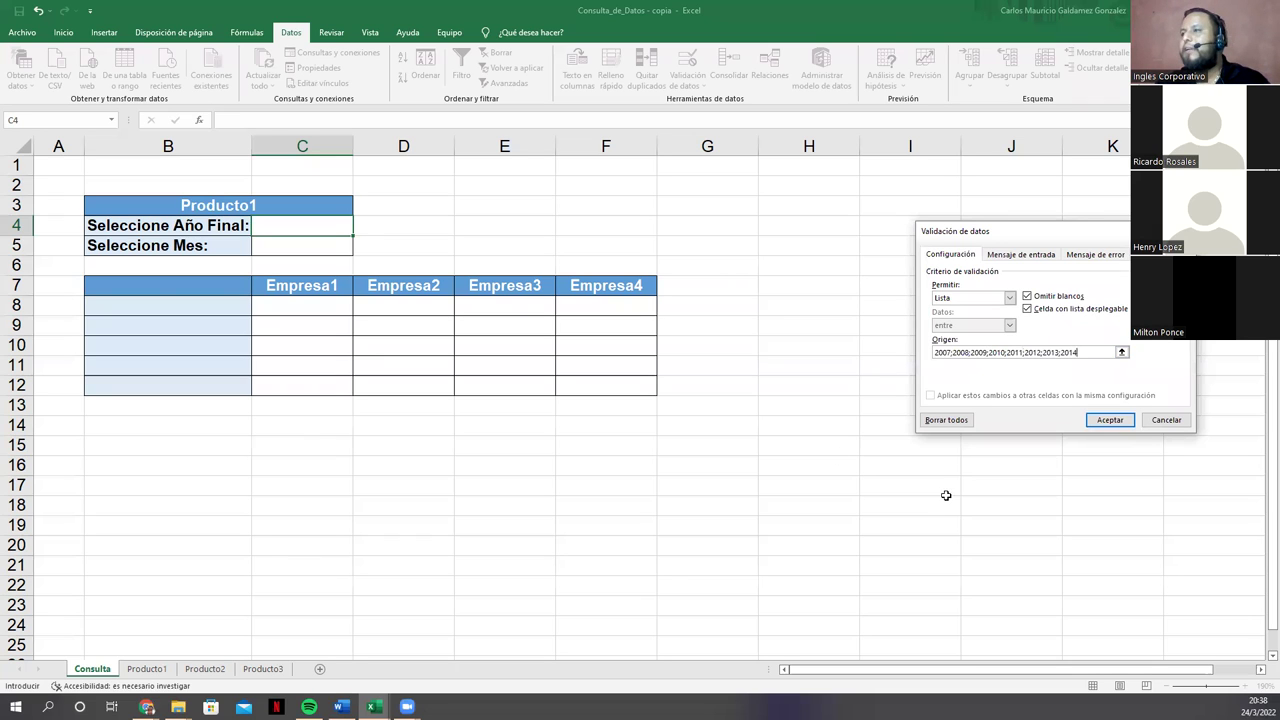
click(1096, 421)
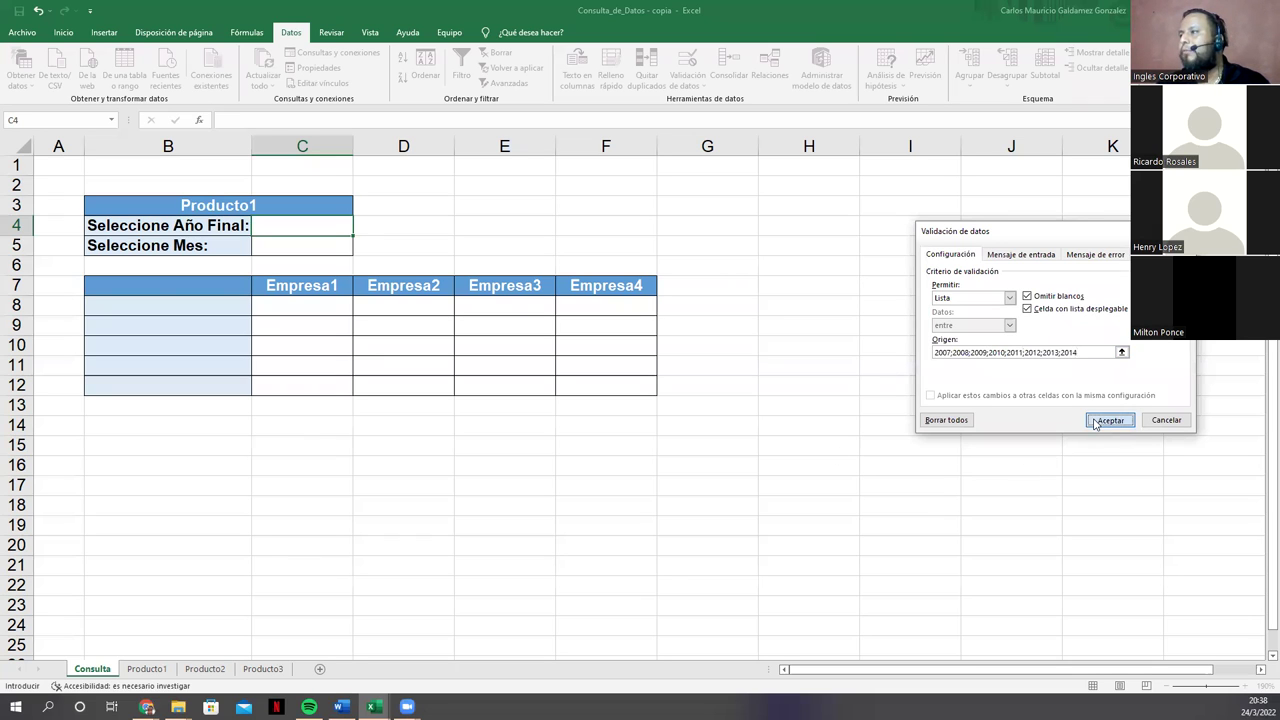
click(359, 229)
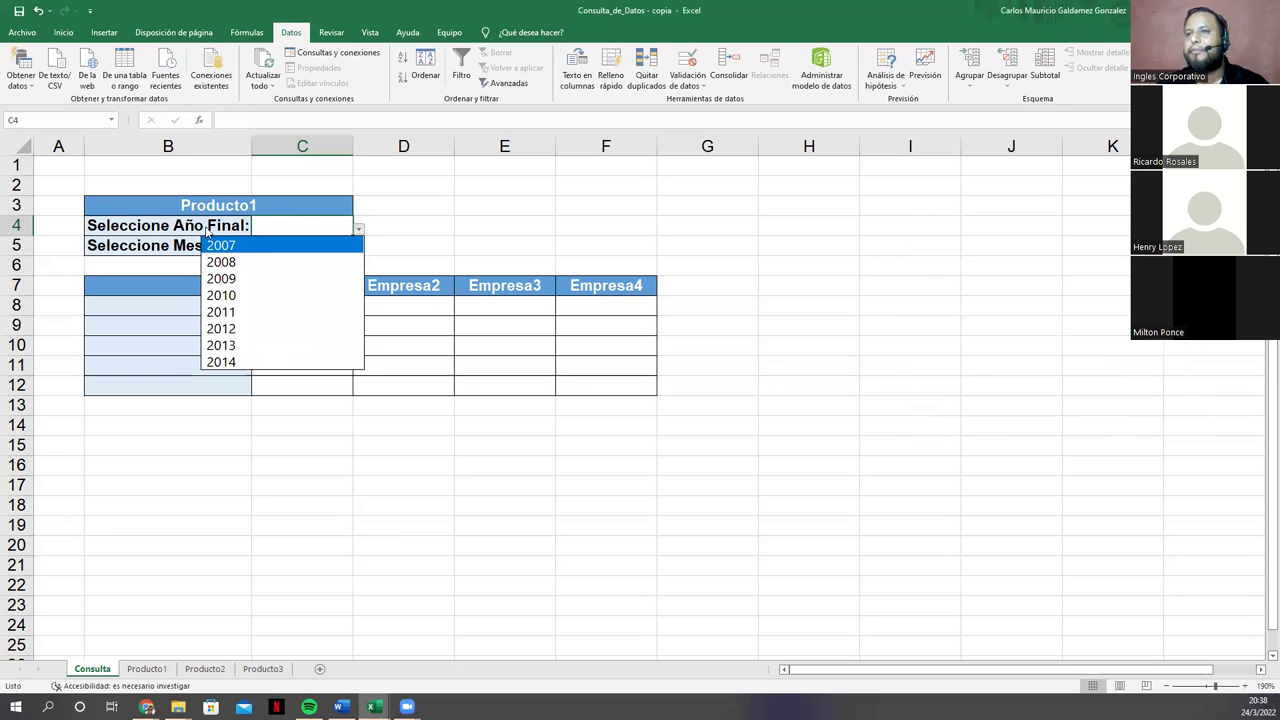
key(Escape)
Step: Restrict the month cell C5 to a drop-down list sourced from the months in Producto1's Mes column, and check its options
click(272, 247)
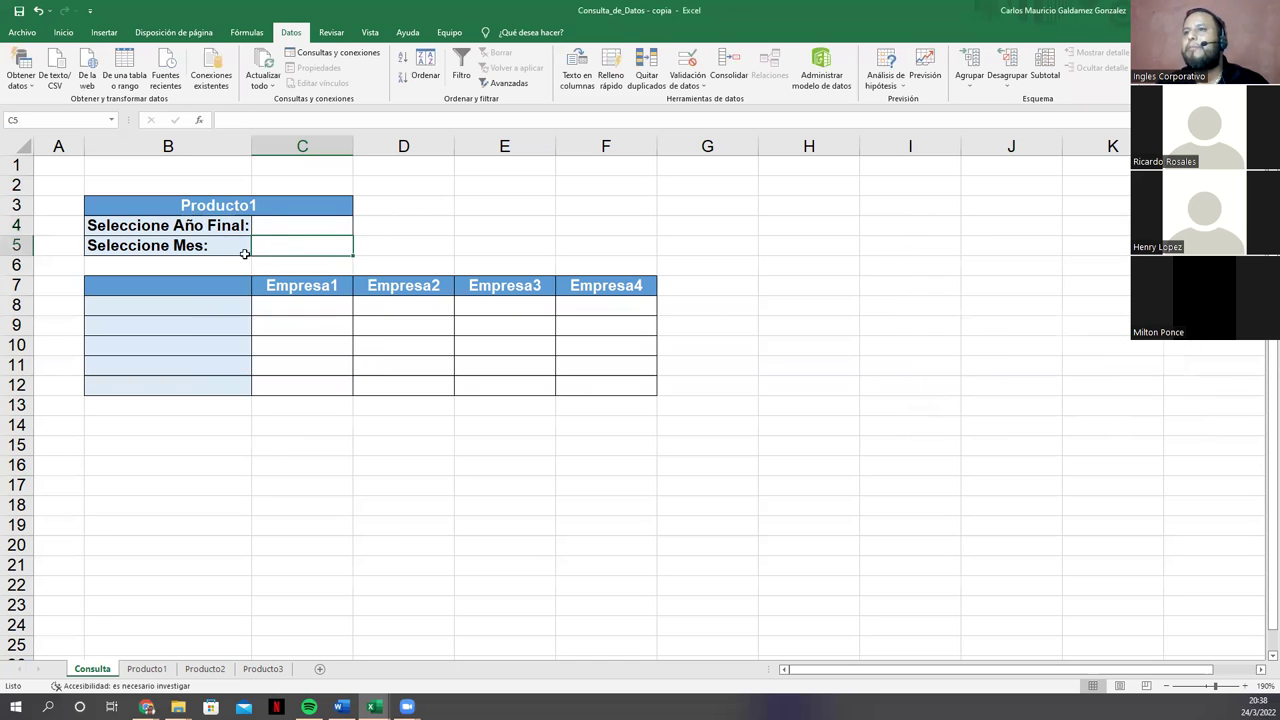
click(689, 62)
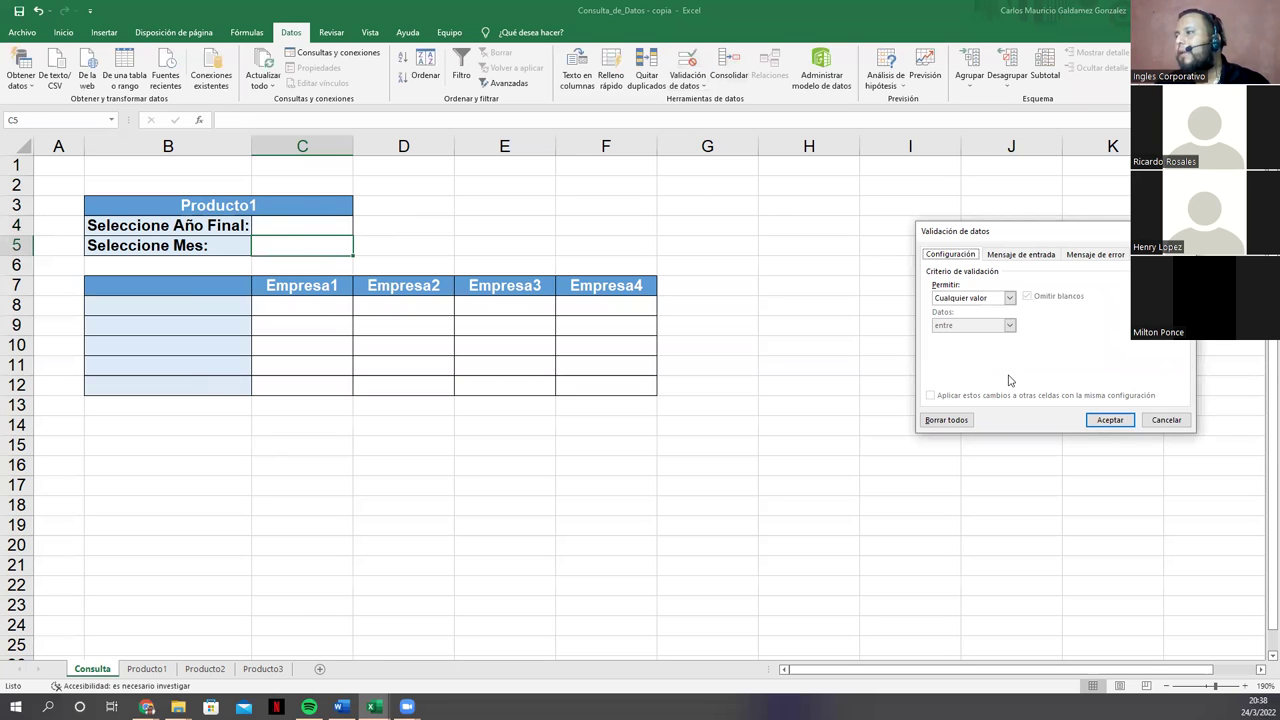
click(1009, 298)
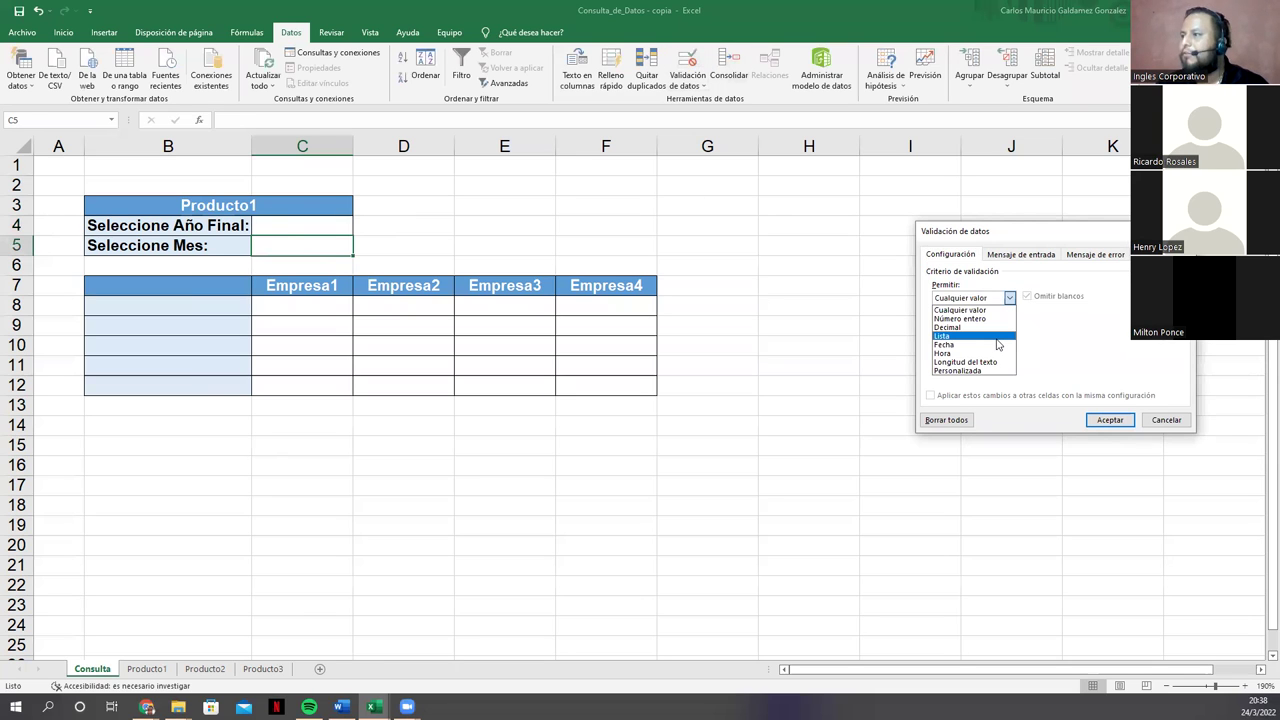
click(996, 337)
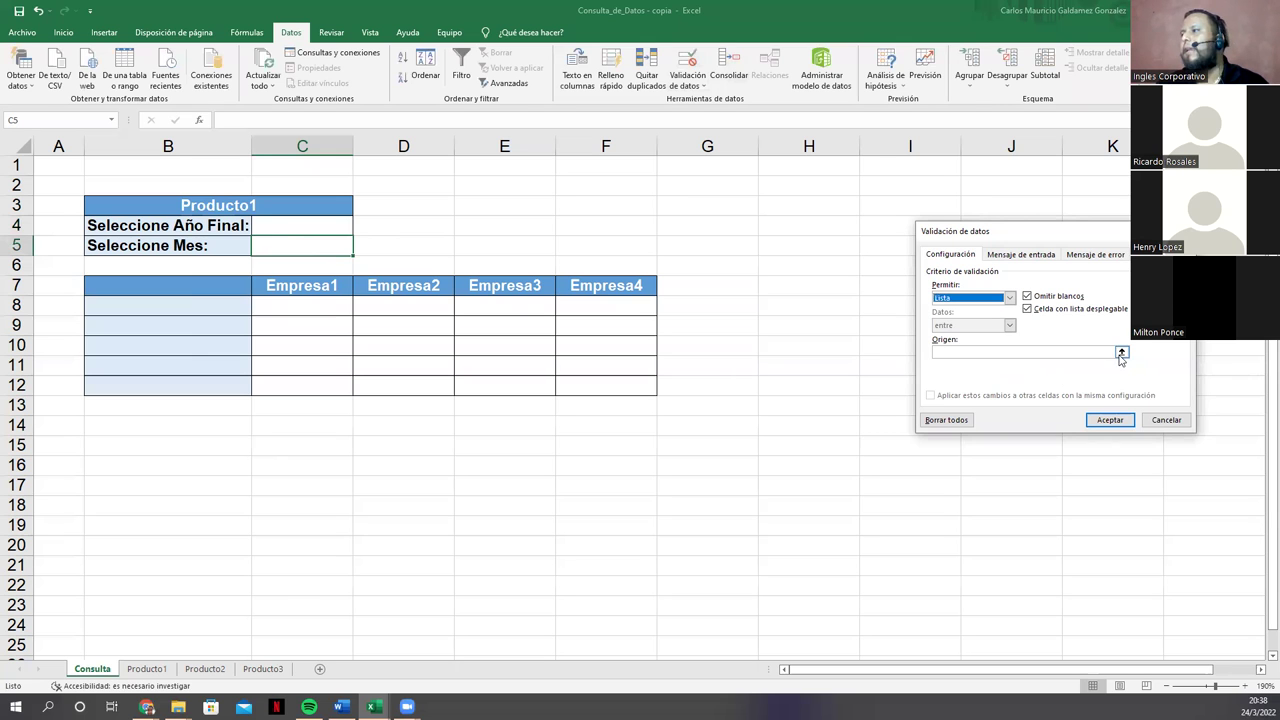
click(1119, 355)
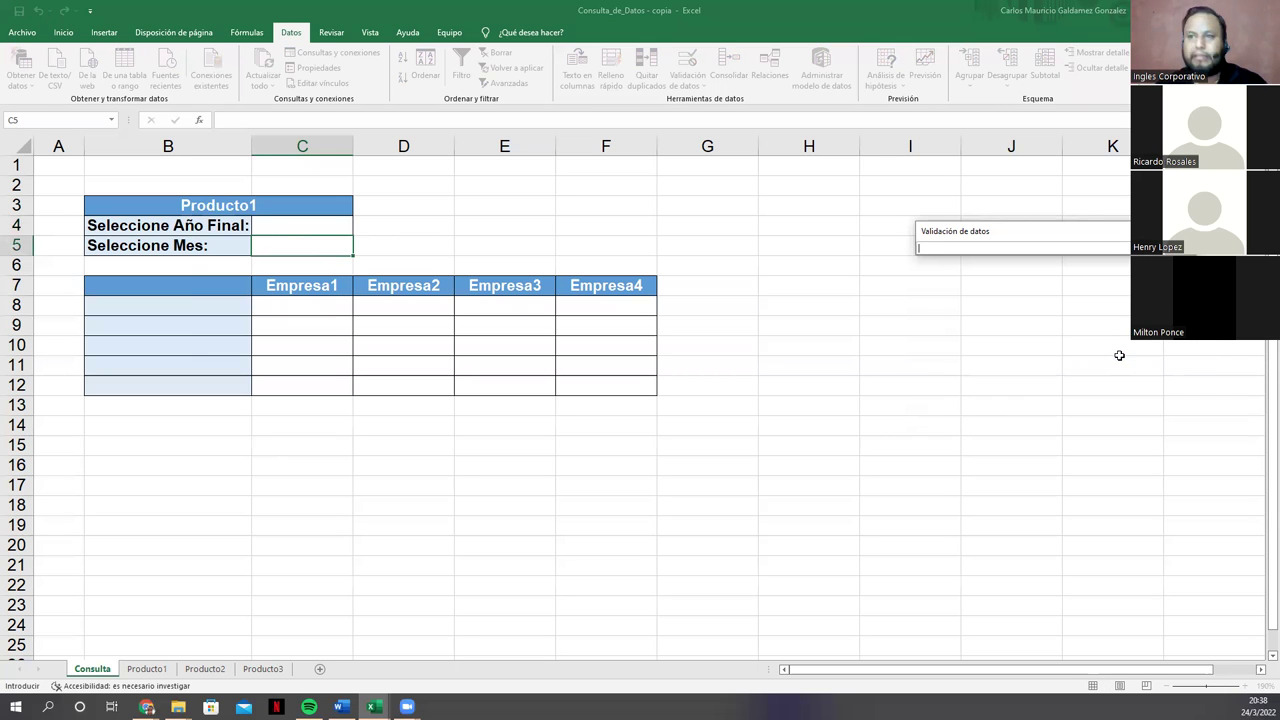
click(150, 670)
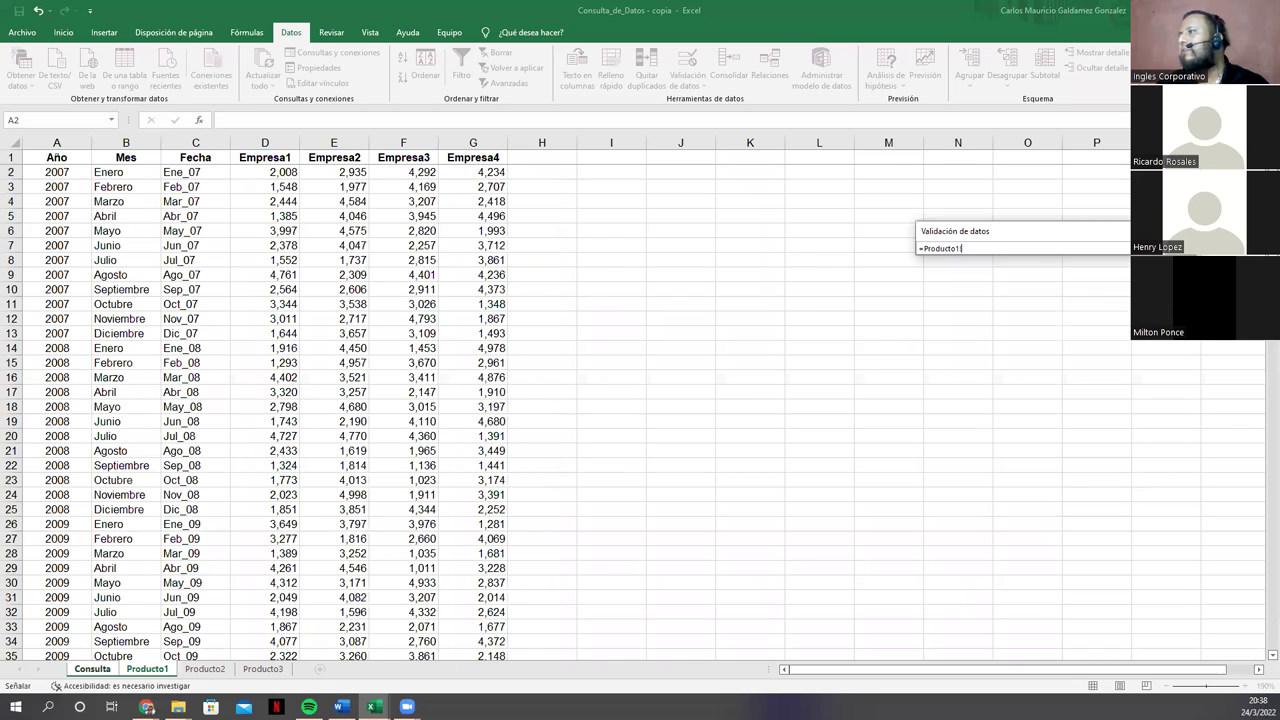
click(1183, 248)
click(1110, 420)
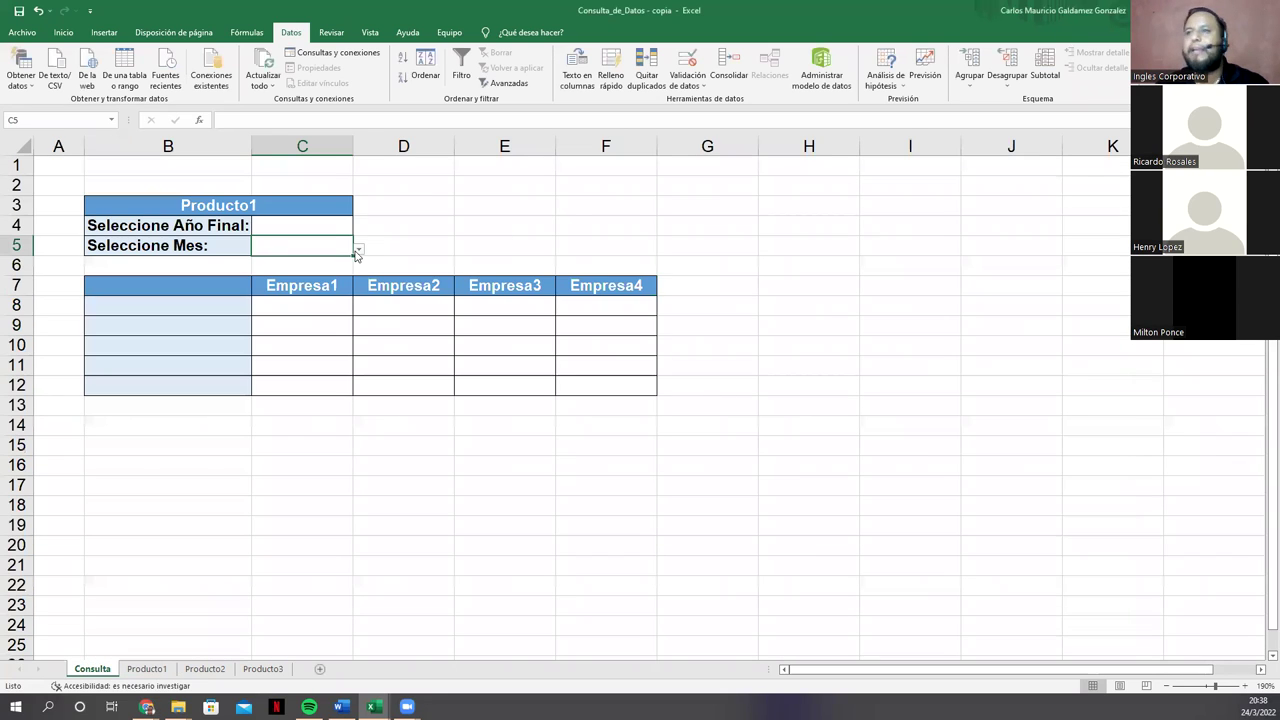
key(alt+Down)
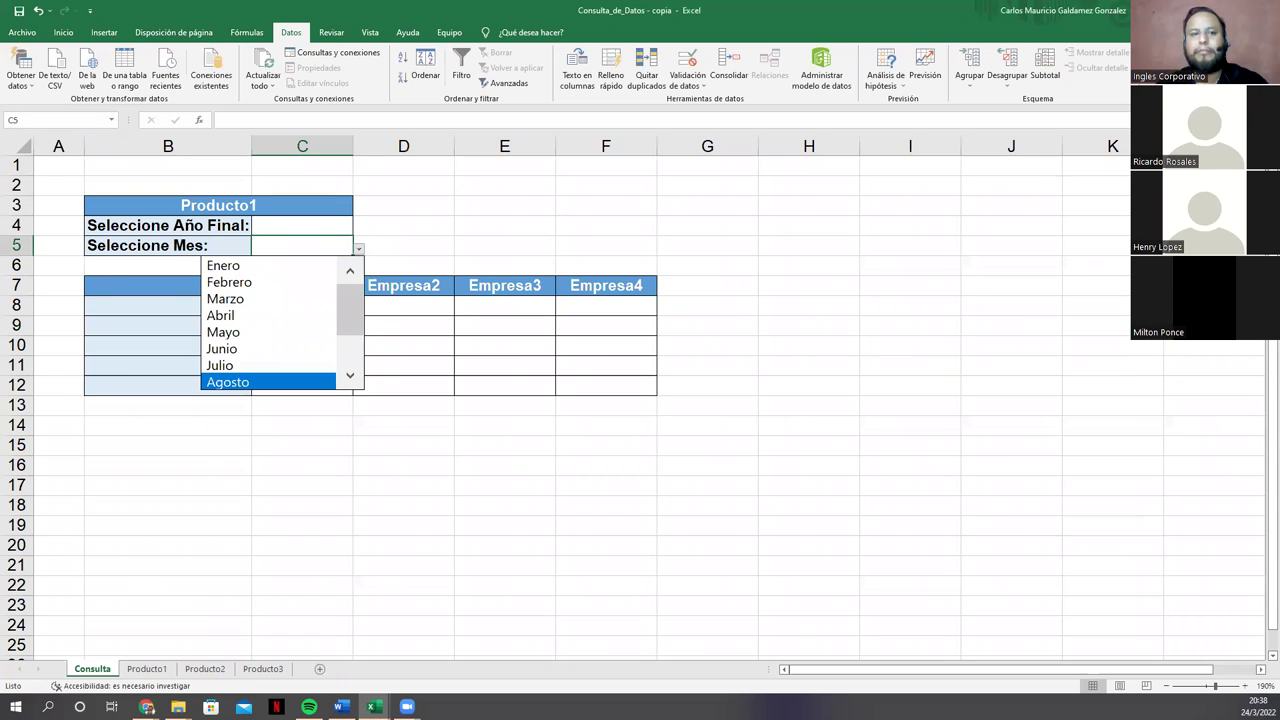
key(Escape)
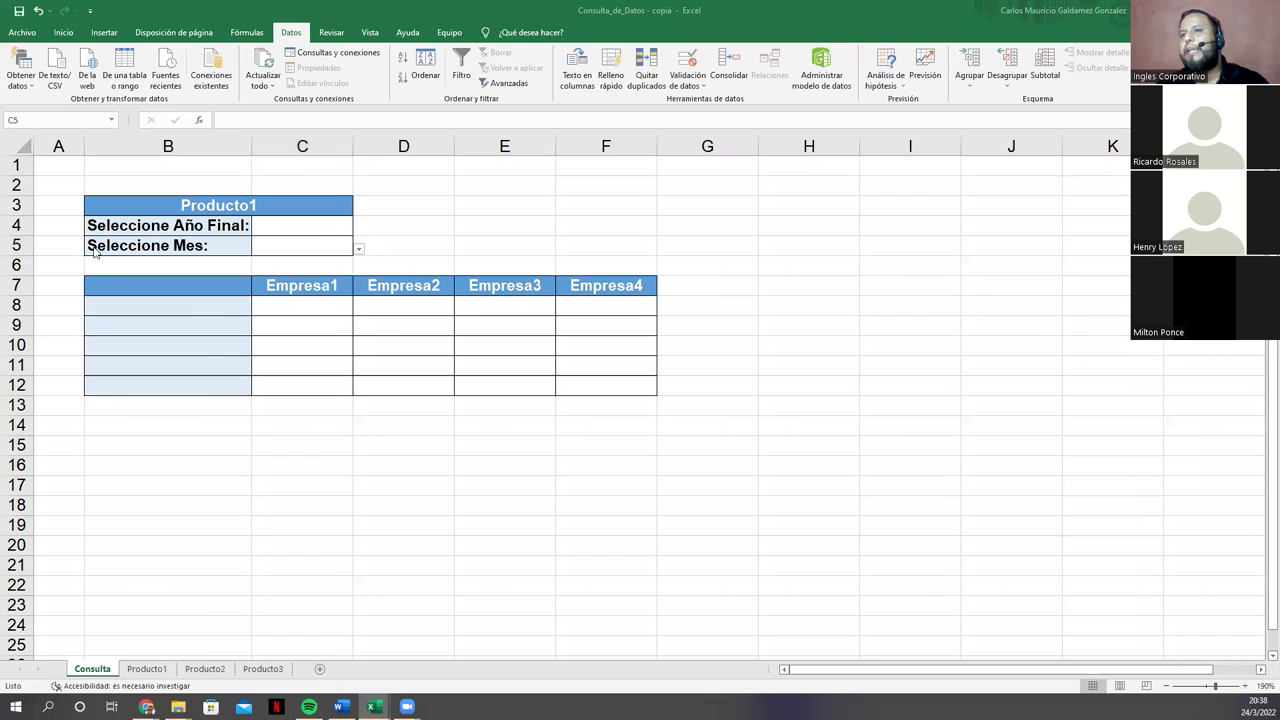
Step: Enter the formula =C4 in A8, beside the first row of the results table, to reference the final year
click(309, 221)
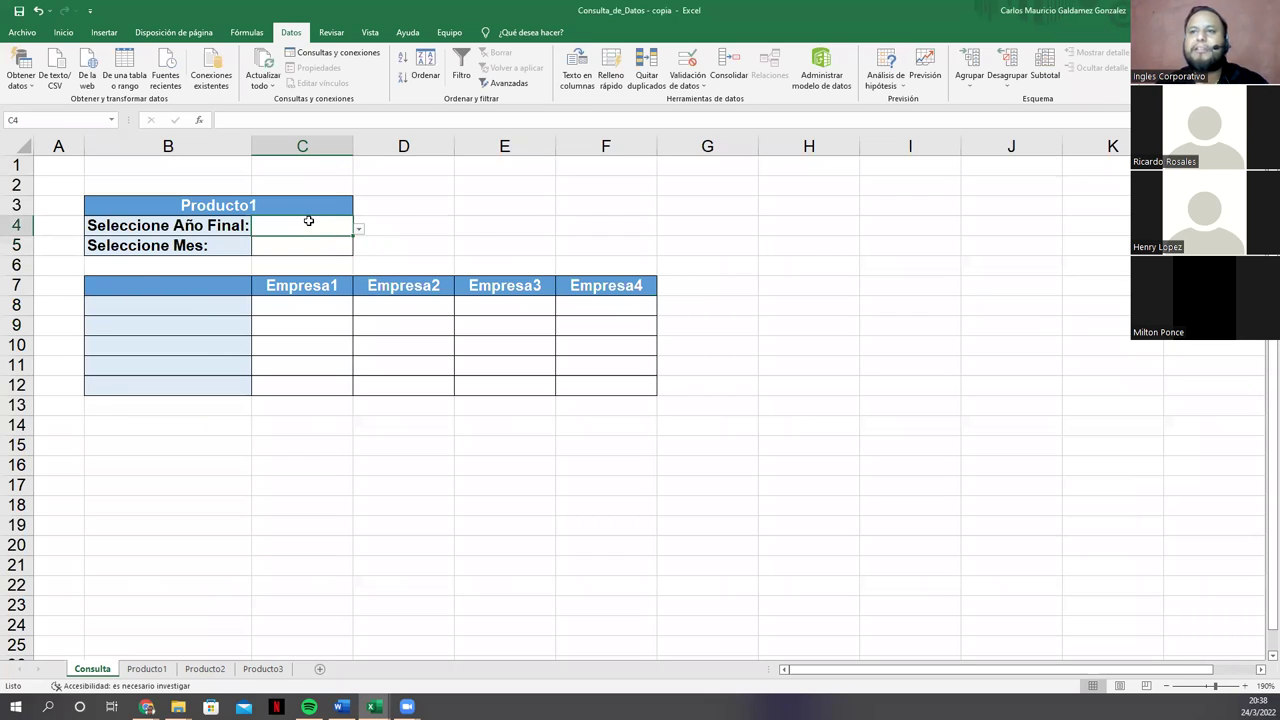
click(54, 308)
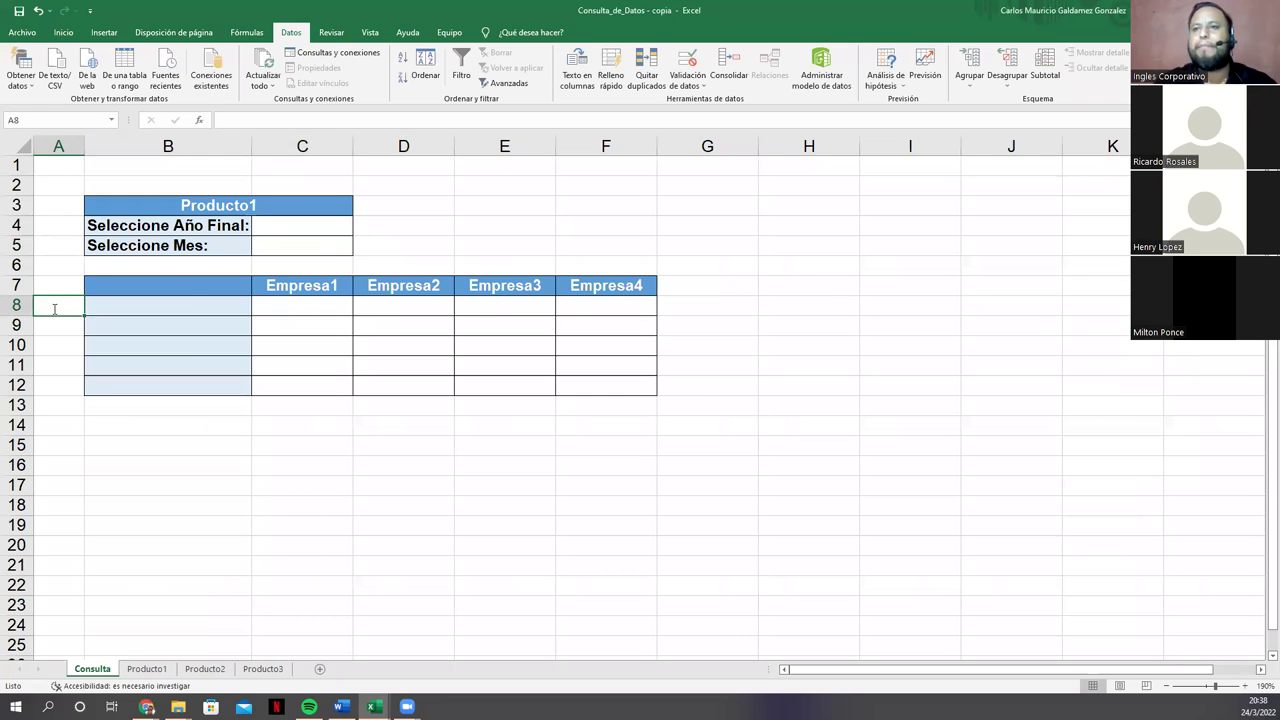
text(=C)
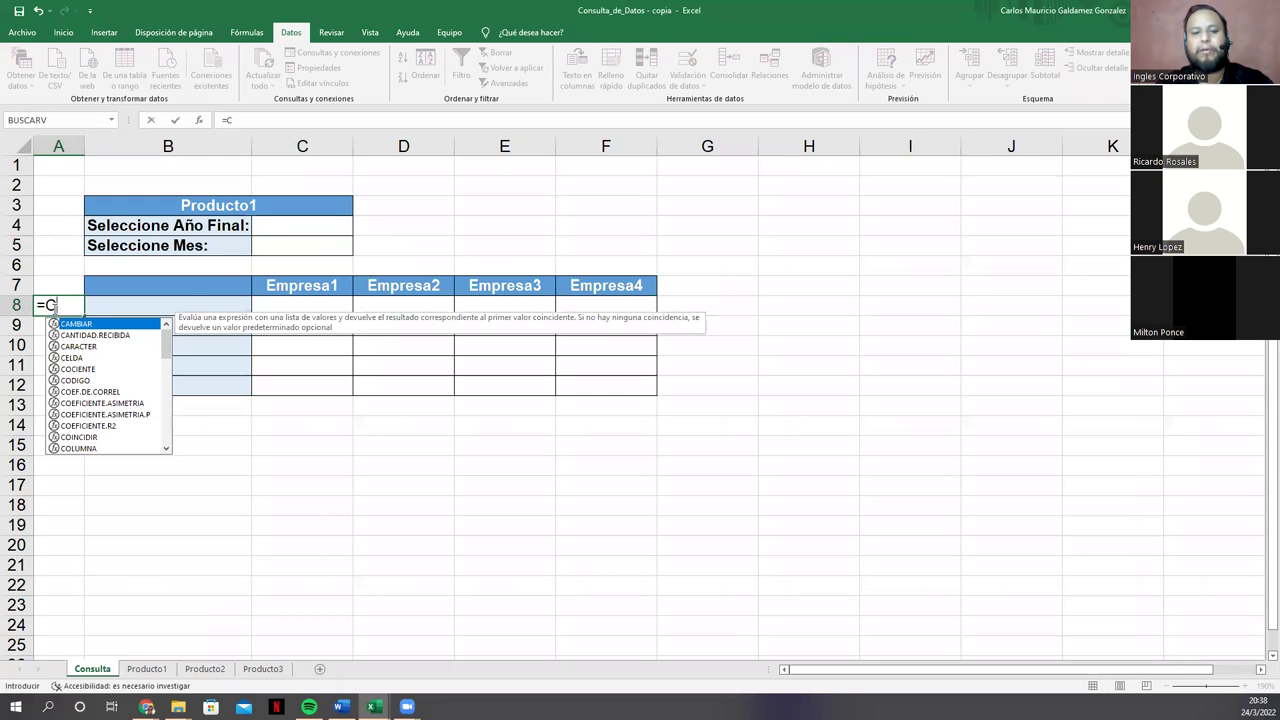
key(Return)
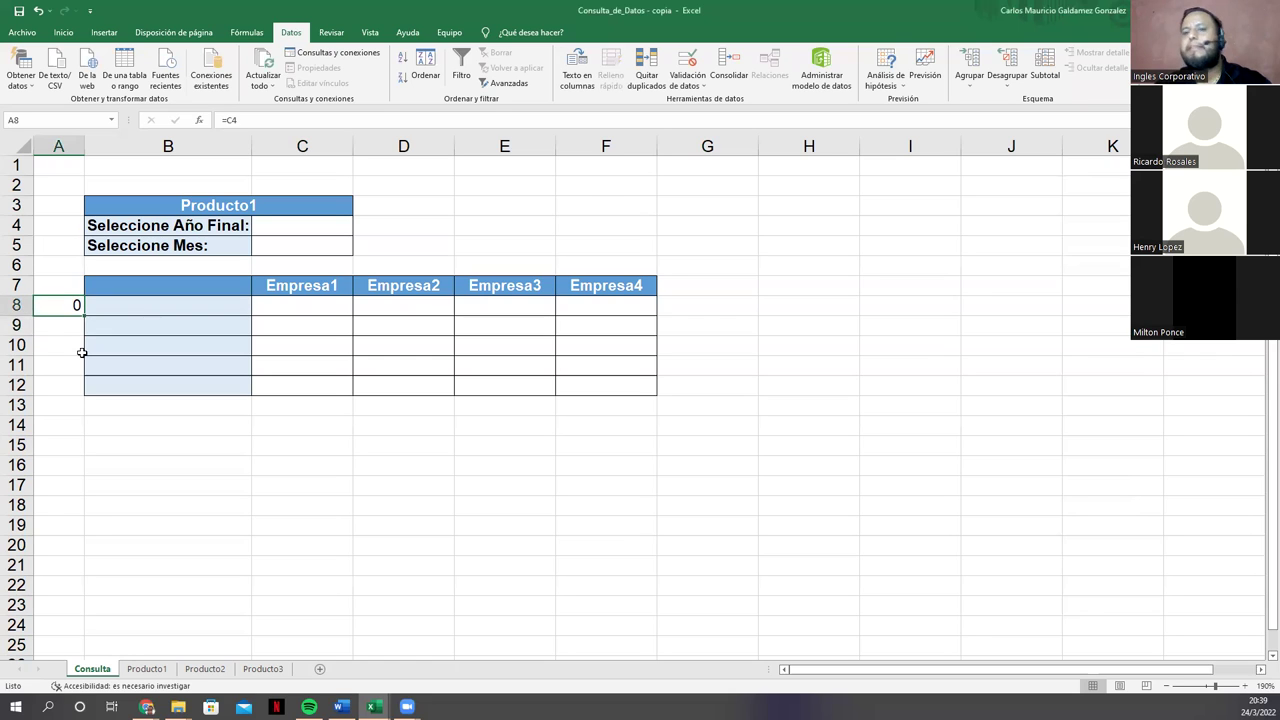
Step: Enter =A8-1 in A9 and fill the formula down to A12 to list the preceding years
key(Down)
text(=)
key(Up)
text(-1)
key(Return)
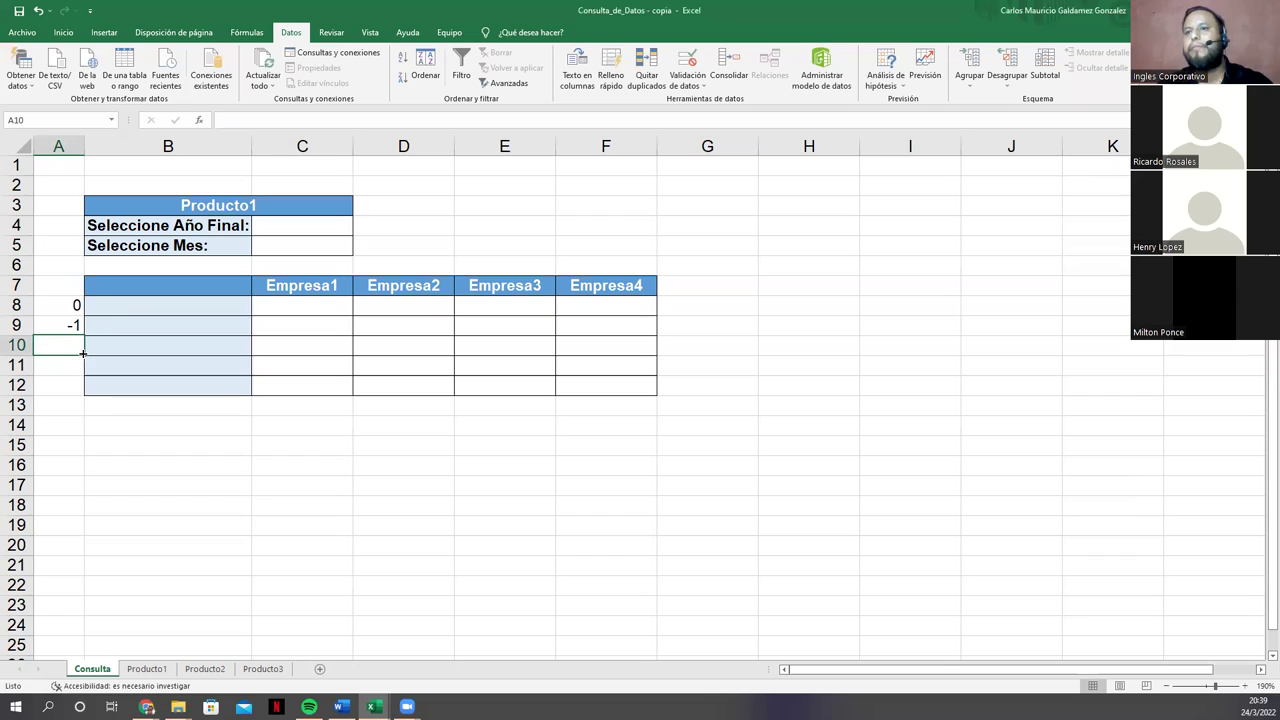
drag(63, 314, 70, 392)
click(77, 323)
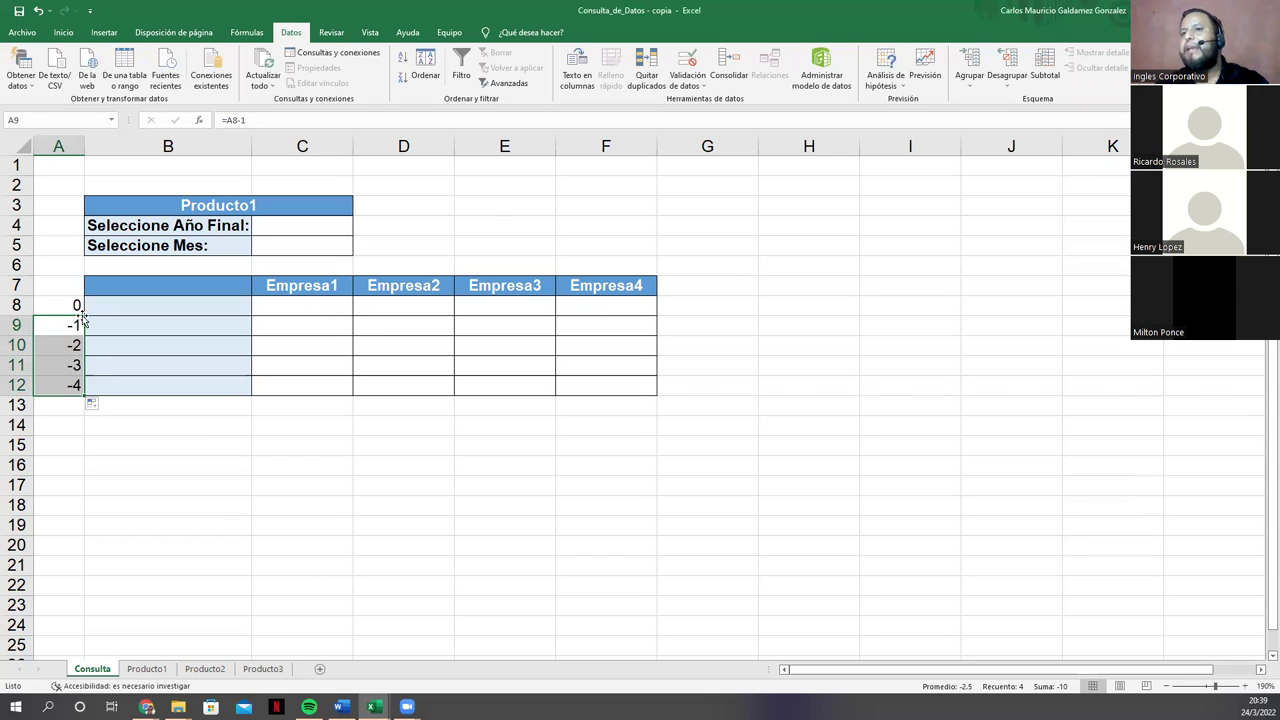
Step: Choose 2007 as the final year in C4 and check the years calculated in A8:A12
drag(186, 303, 190, 385)
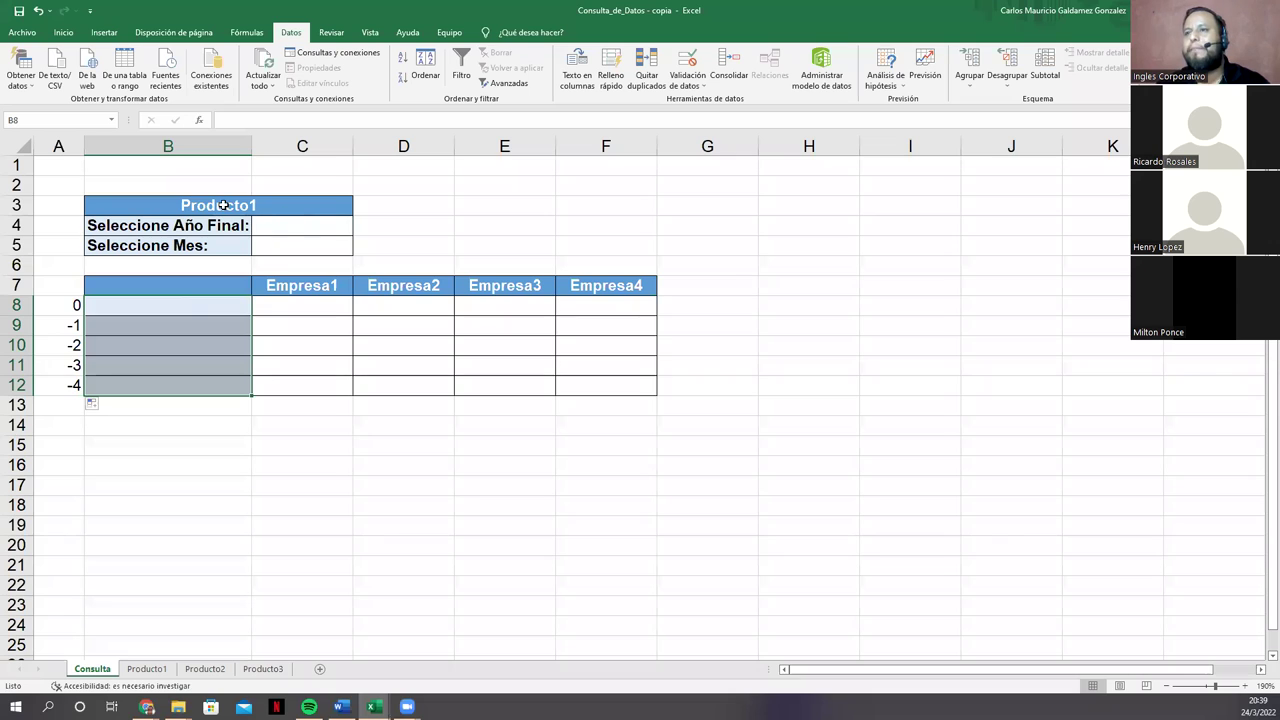
click(312, 224)
click(359, 230)
click(323, 244)
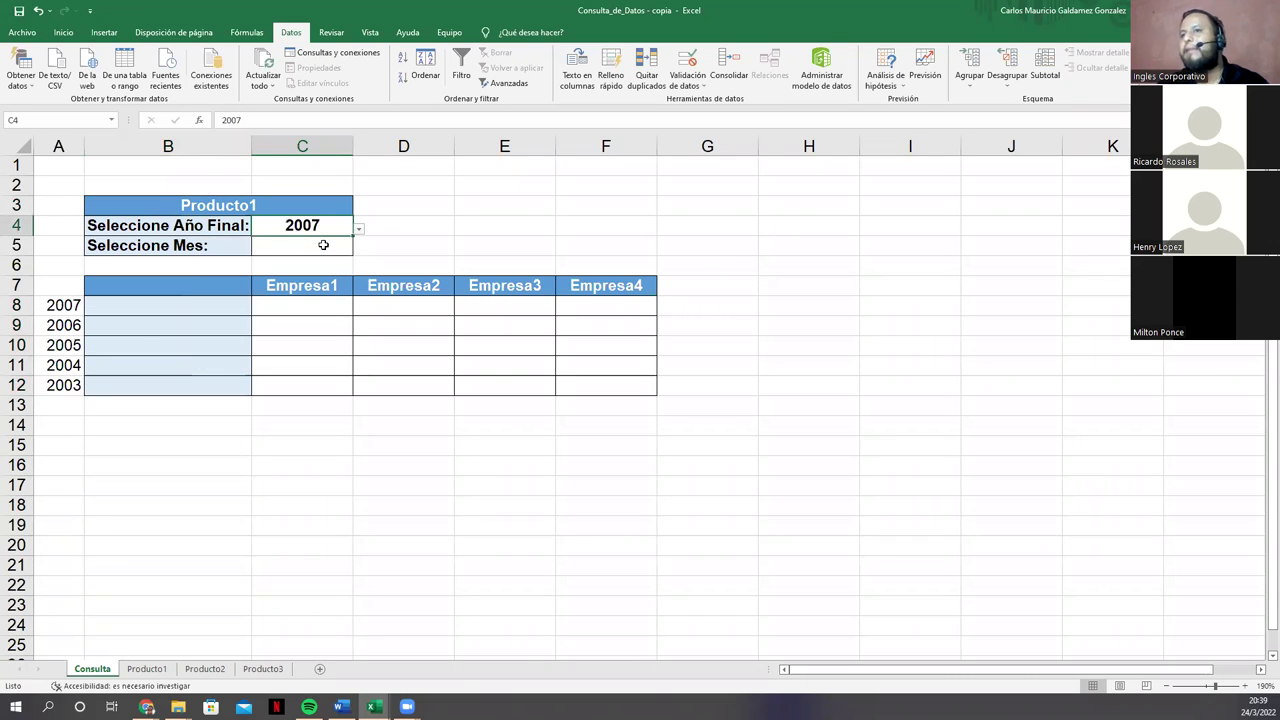
drag(56, 308, 55, 384)
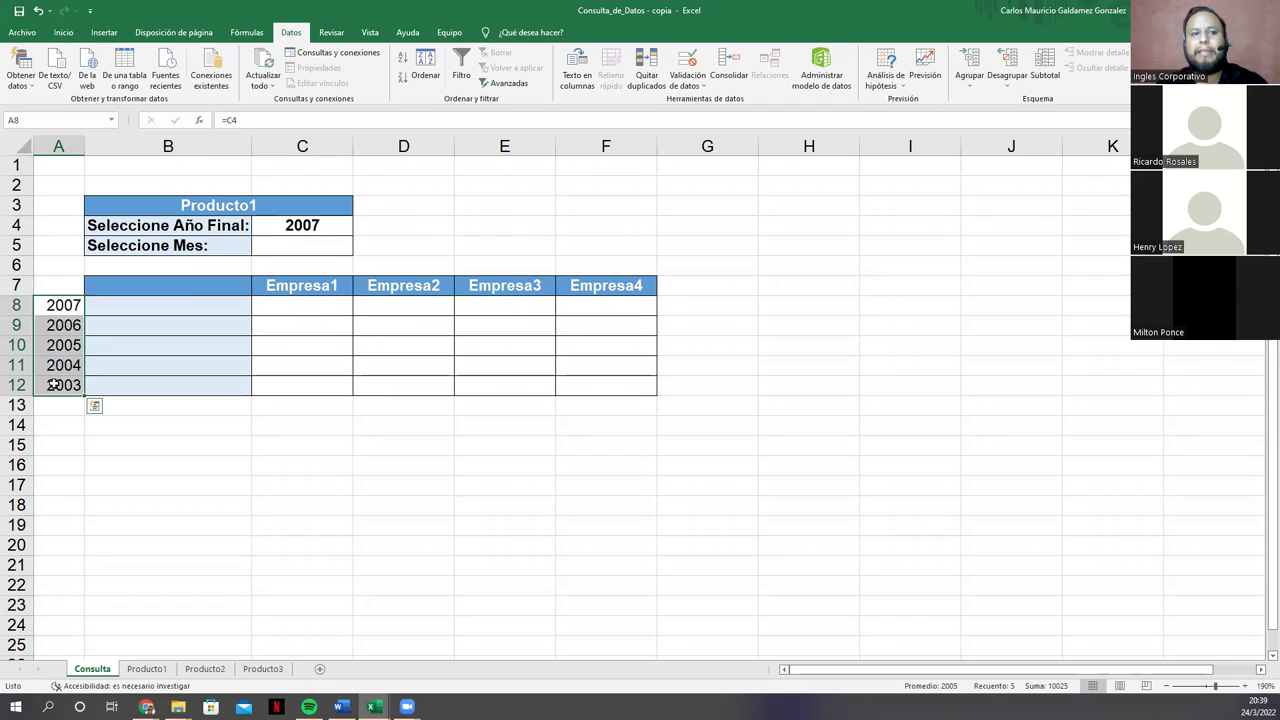
click(70, 305)
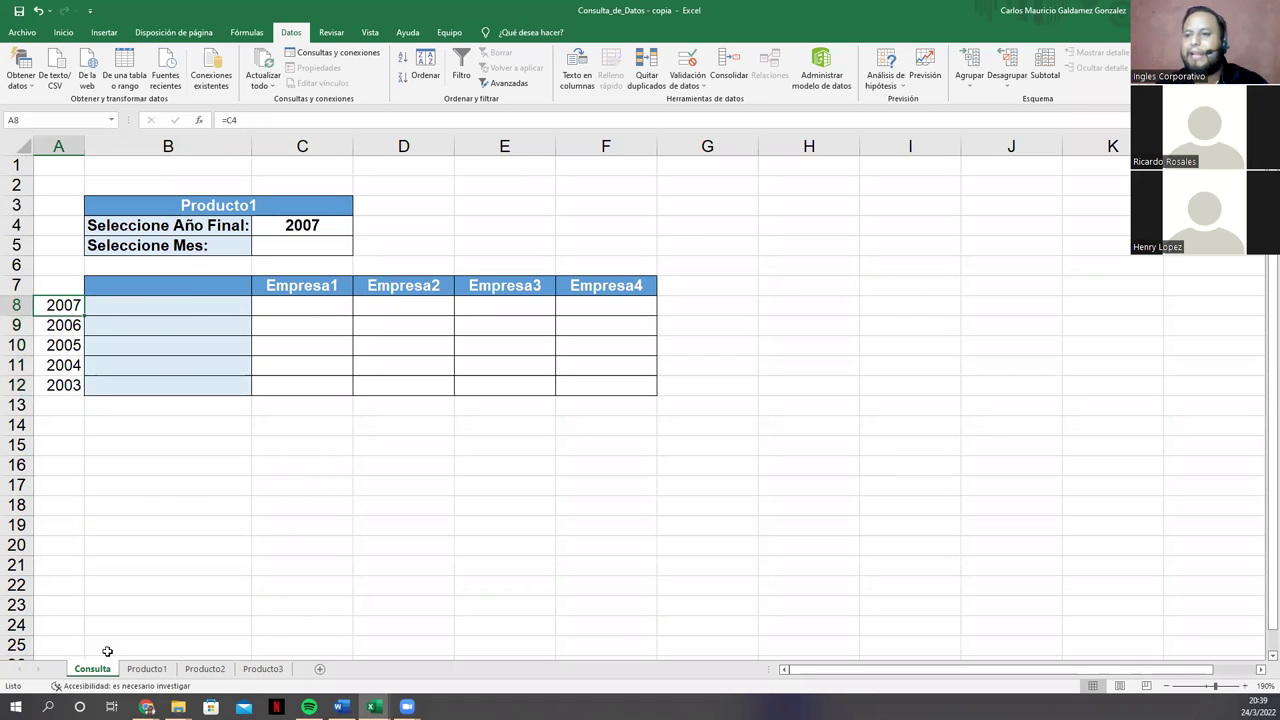
click(139, 672)
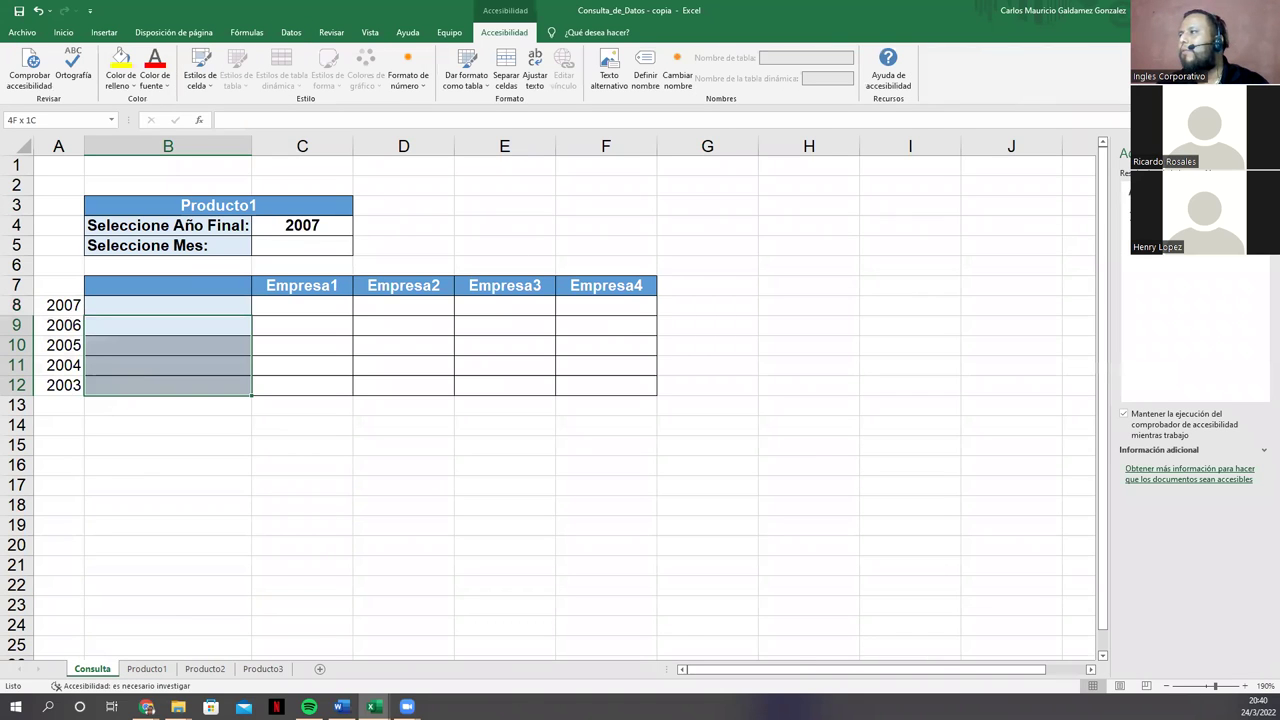
drag(167, 385, 167, 385)
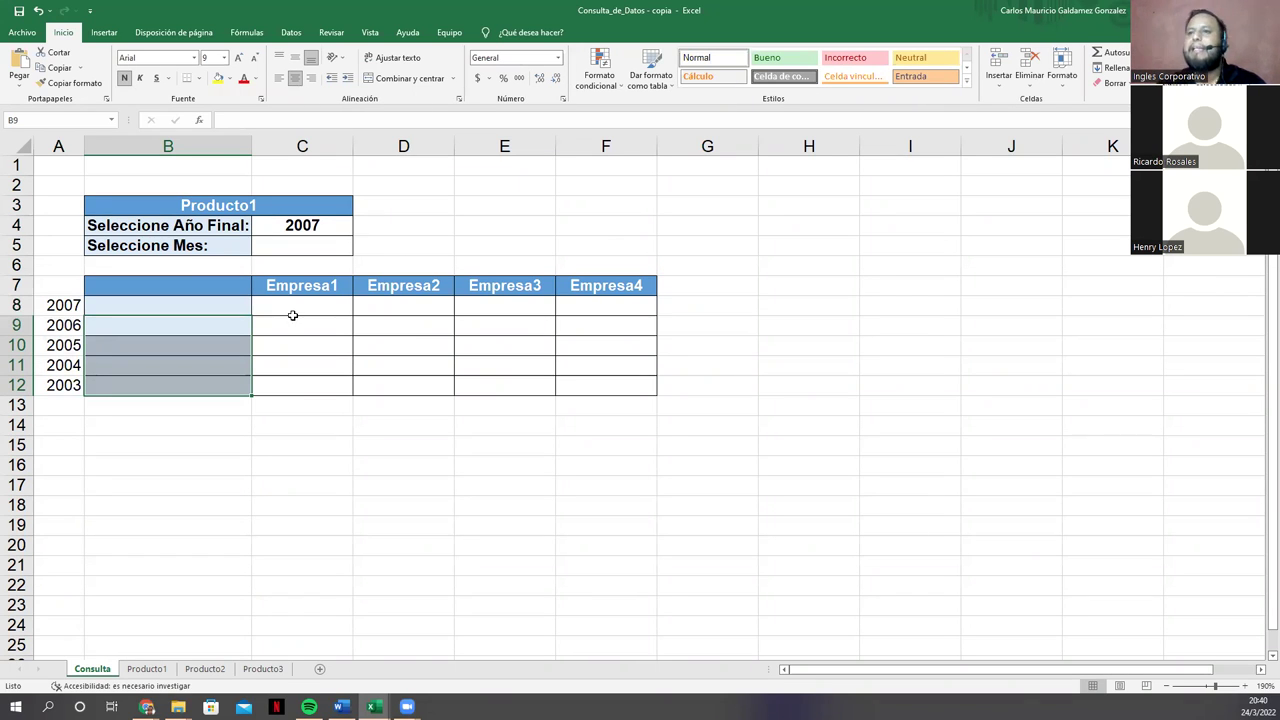
click(222, 332)
click(178, 303)
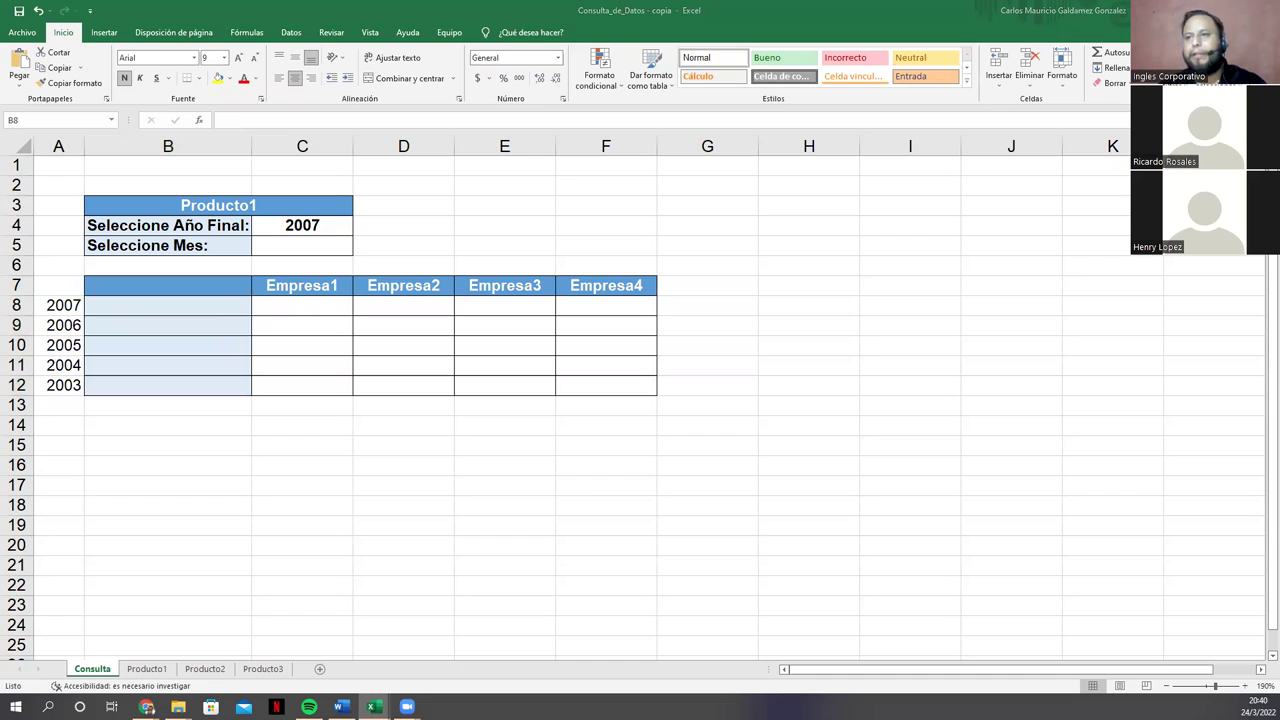
click(220, 311)
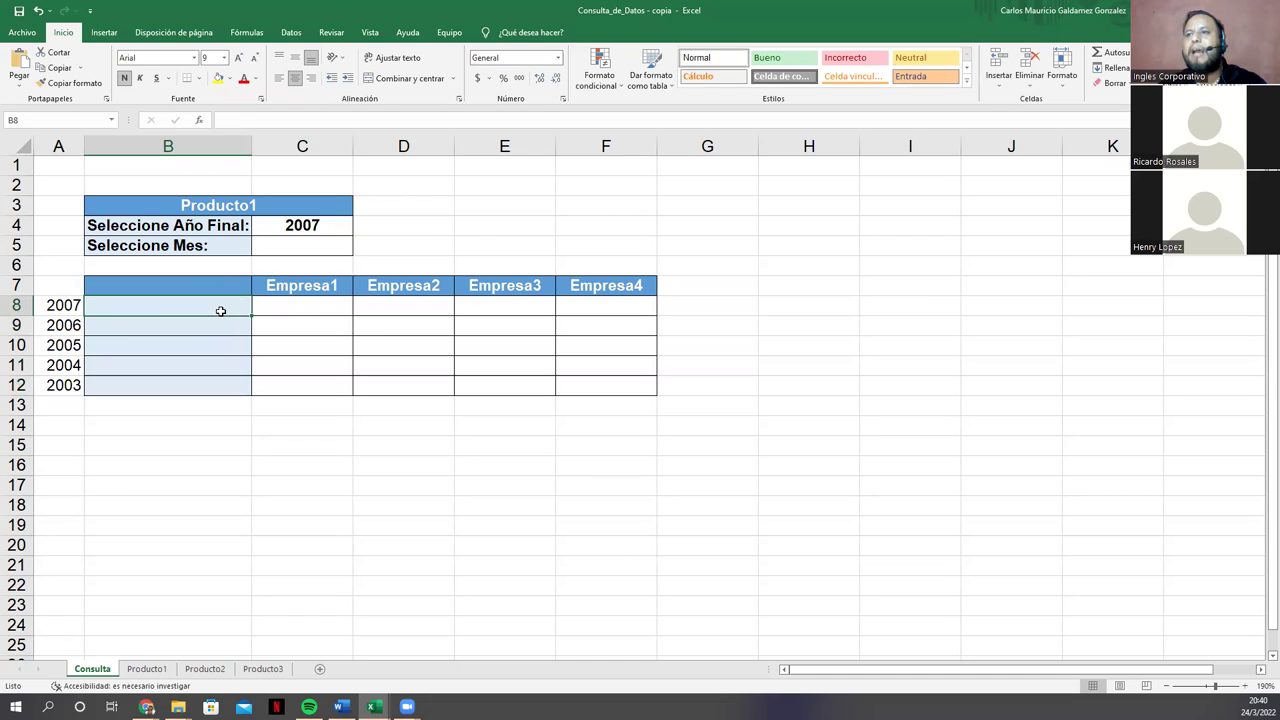
Step: Choose Enero as the month in C5 from its drop-down list
click(325, 244)
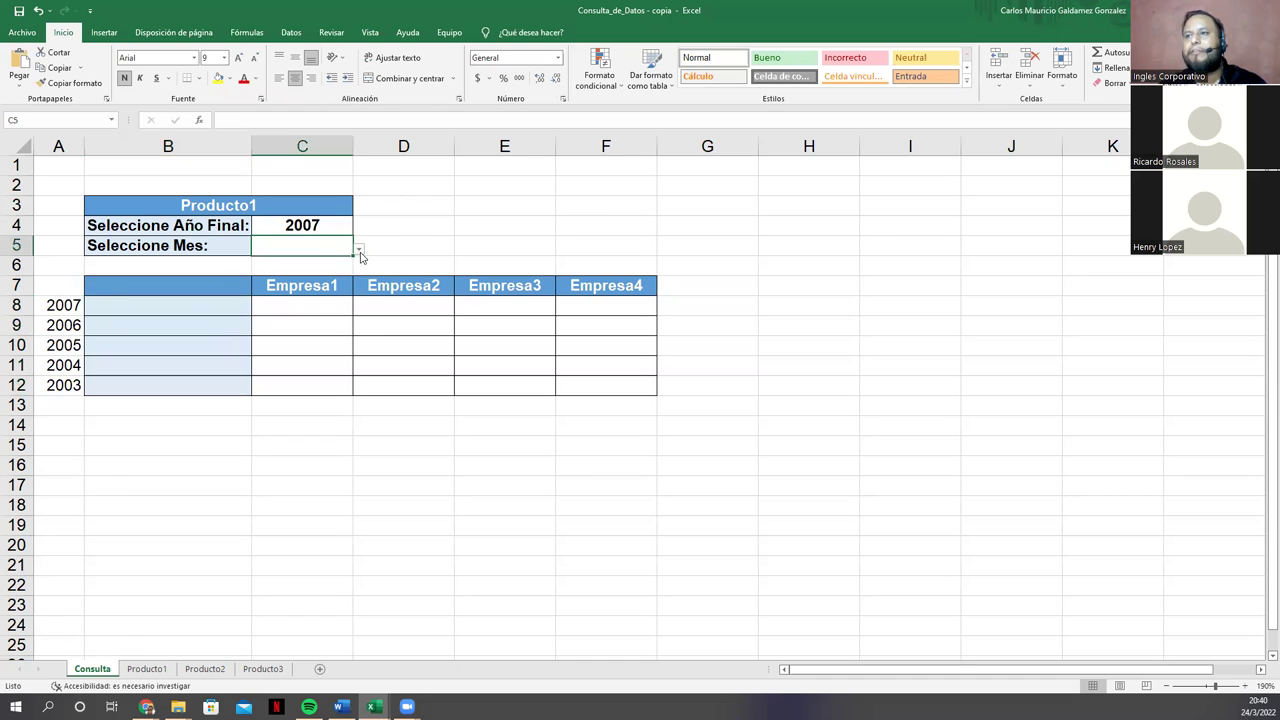
click(358, 250)
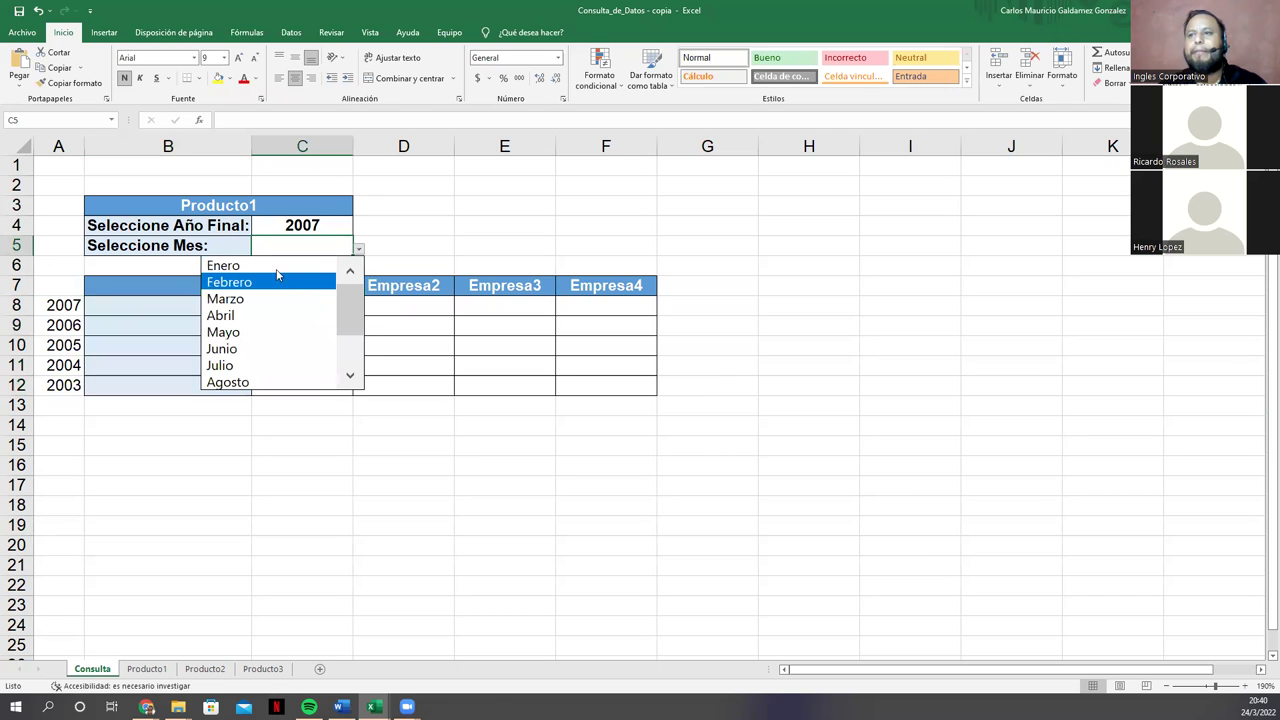
click(275, 268)
Step: Begin a formula in B8, the label cell of the results table's first row
click(160, 310)
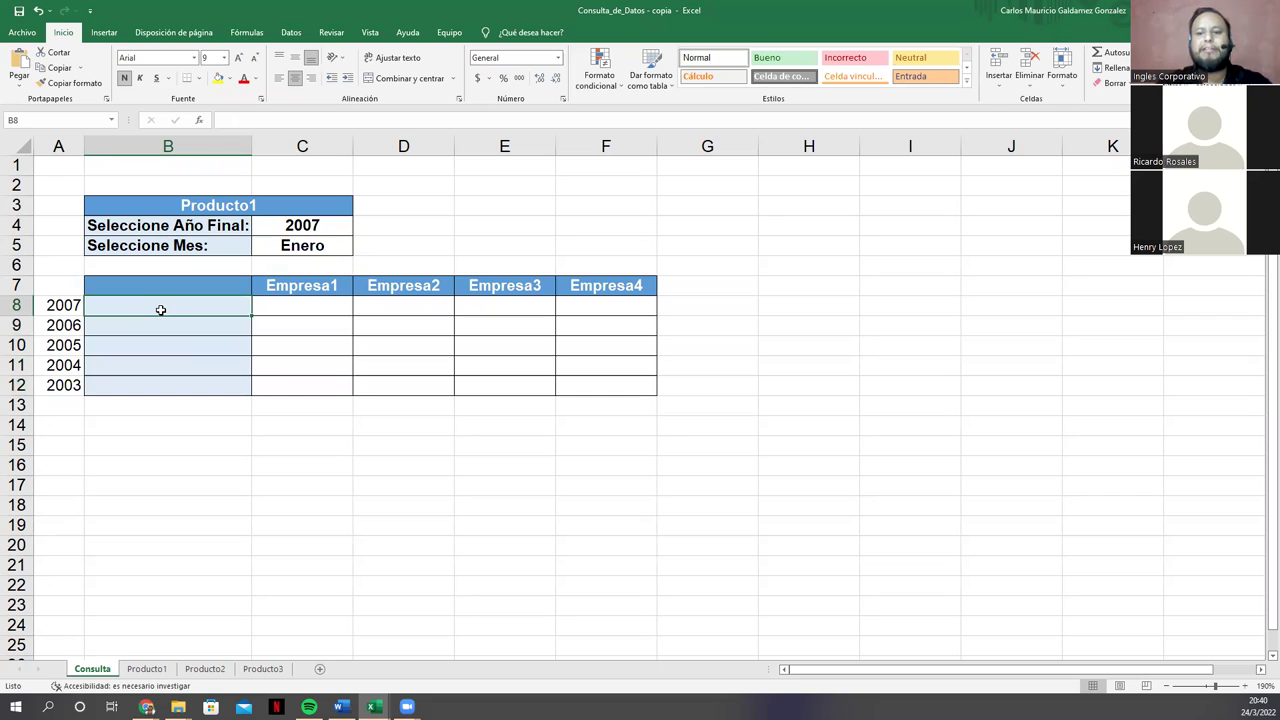
text(=)
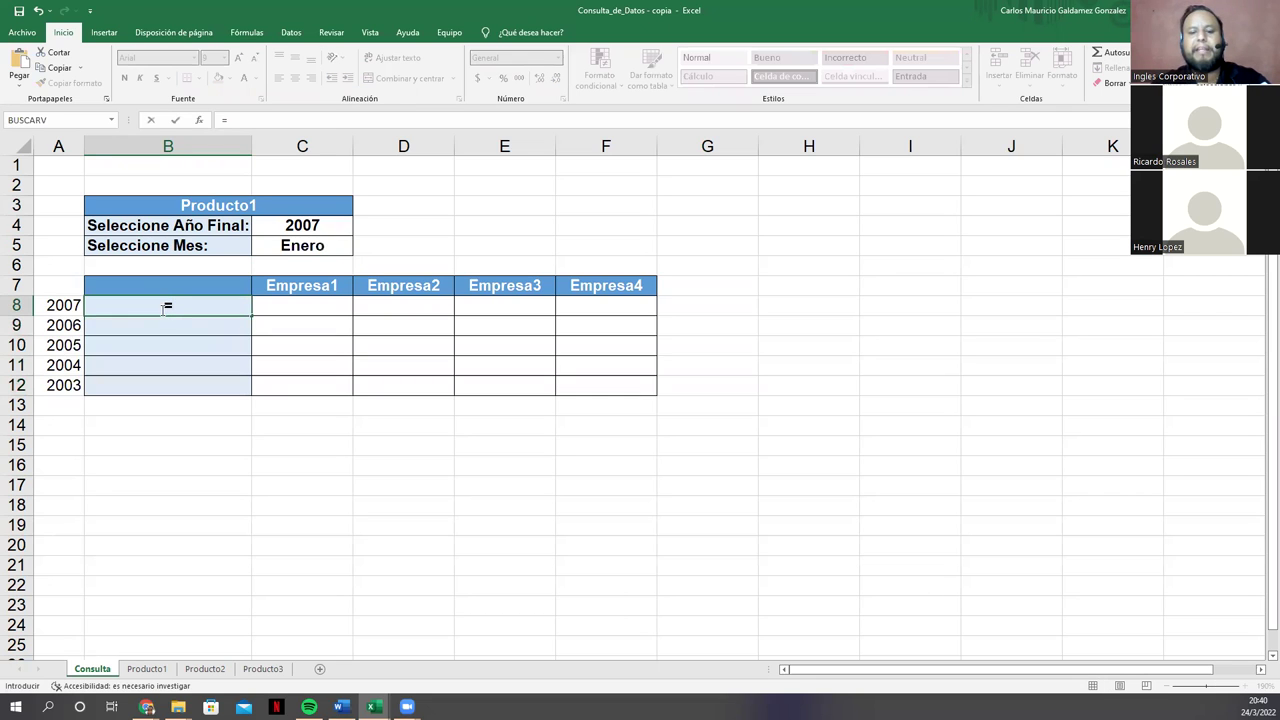
Step: Begin the formula in cell B8 with CONCATENAR, using IZQUIERDA(C5;3) as its first text argument
text(Conc)
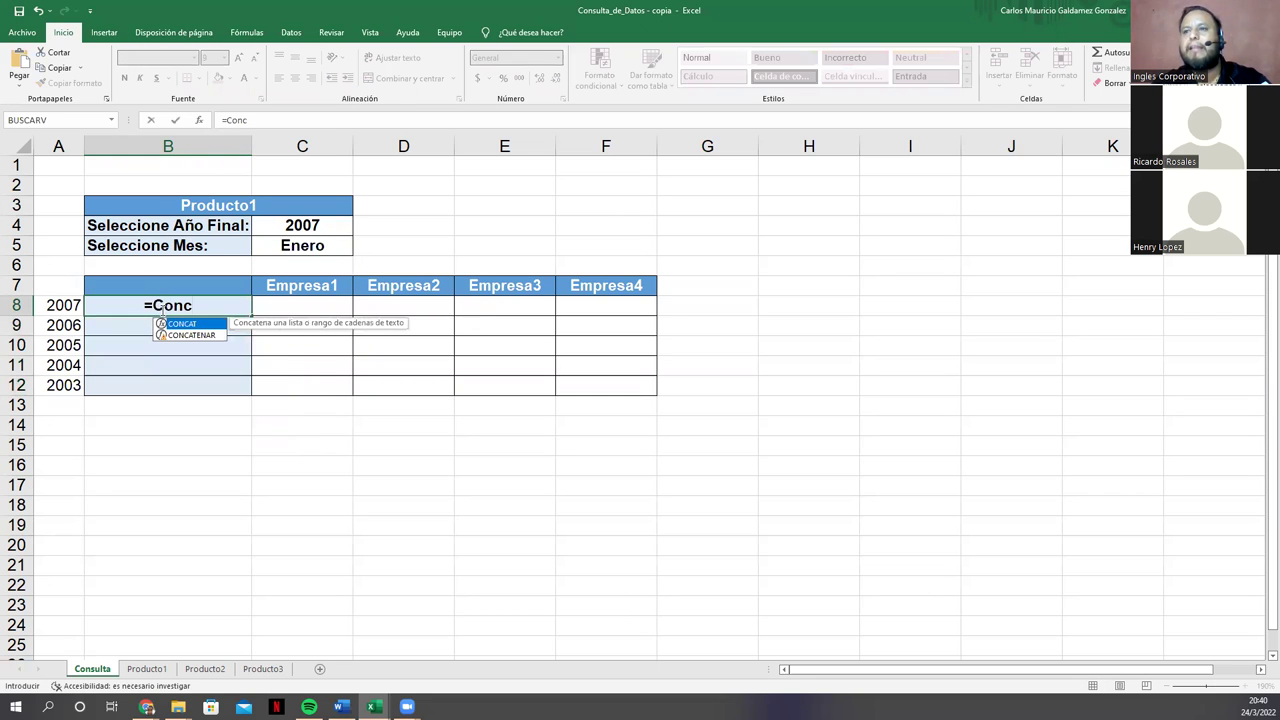
key(Down)
key(Tab)
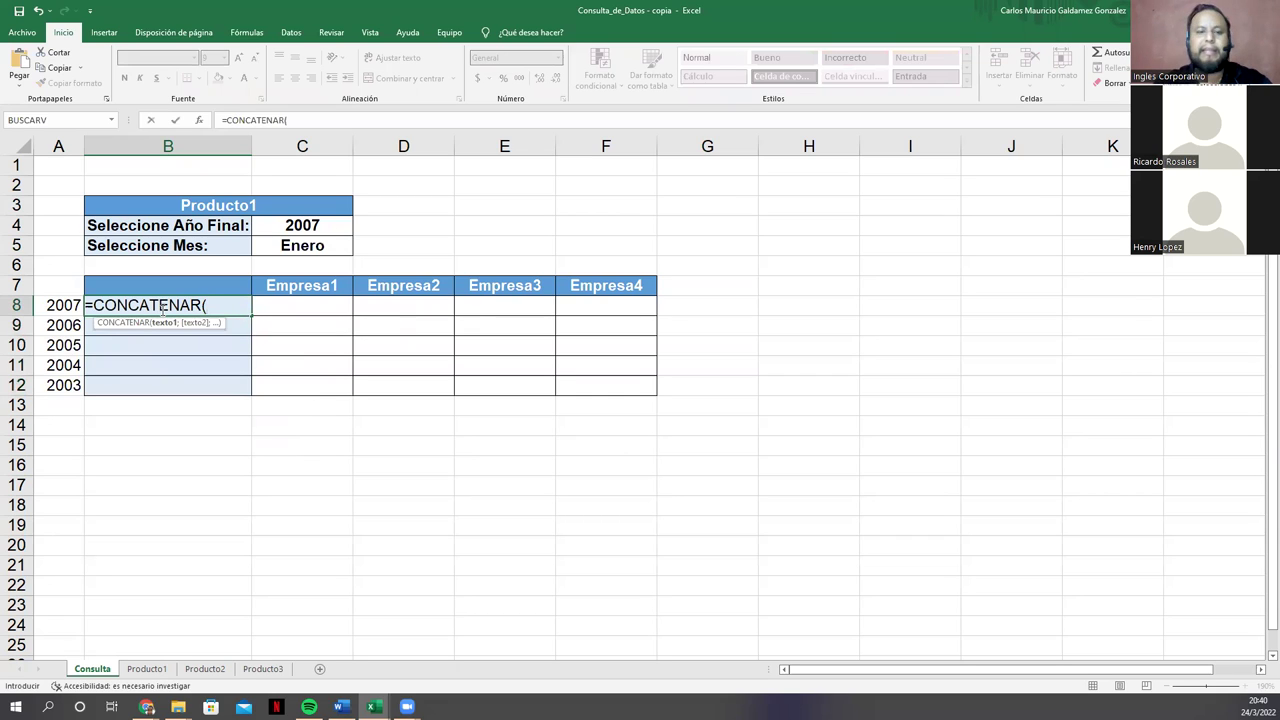
text(izq)
key(Tab)
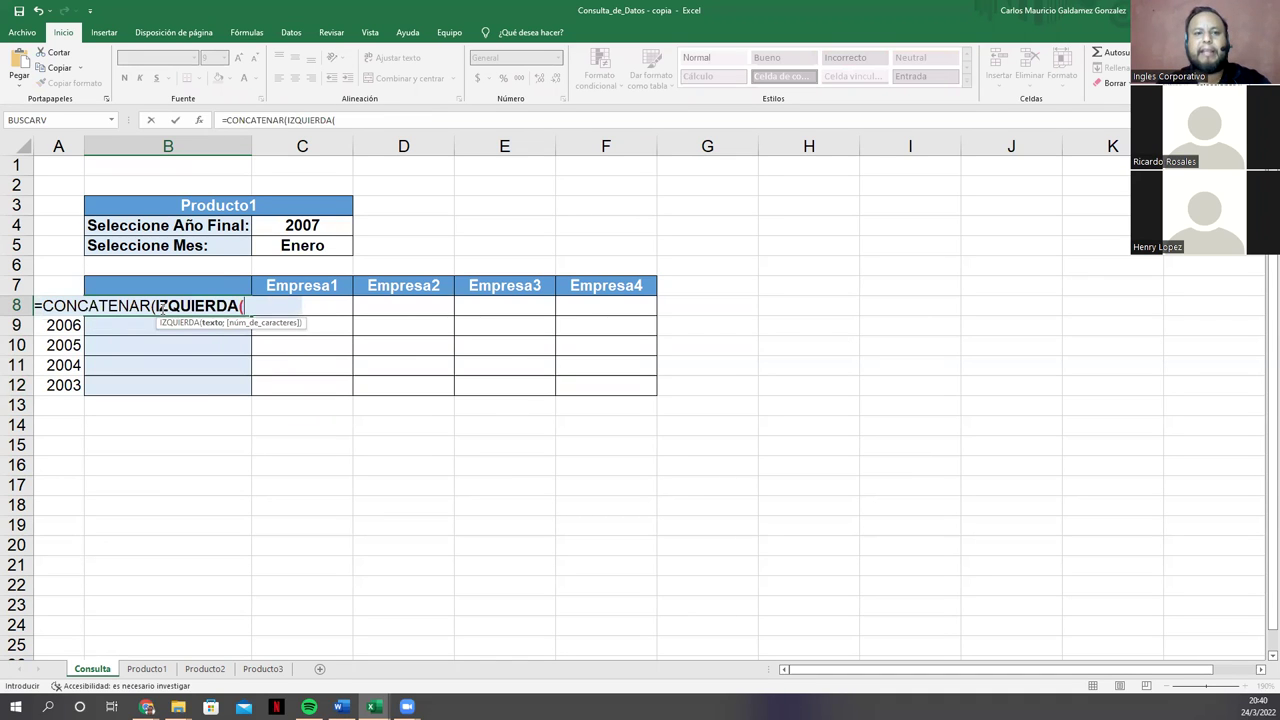
click(300, 245)
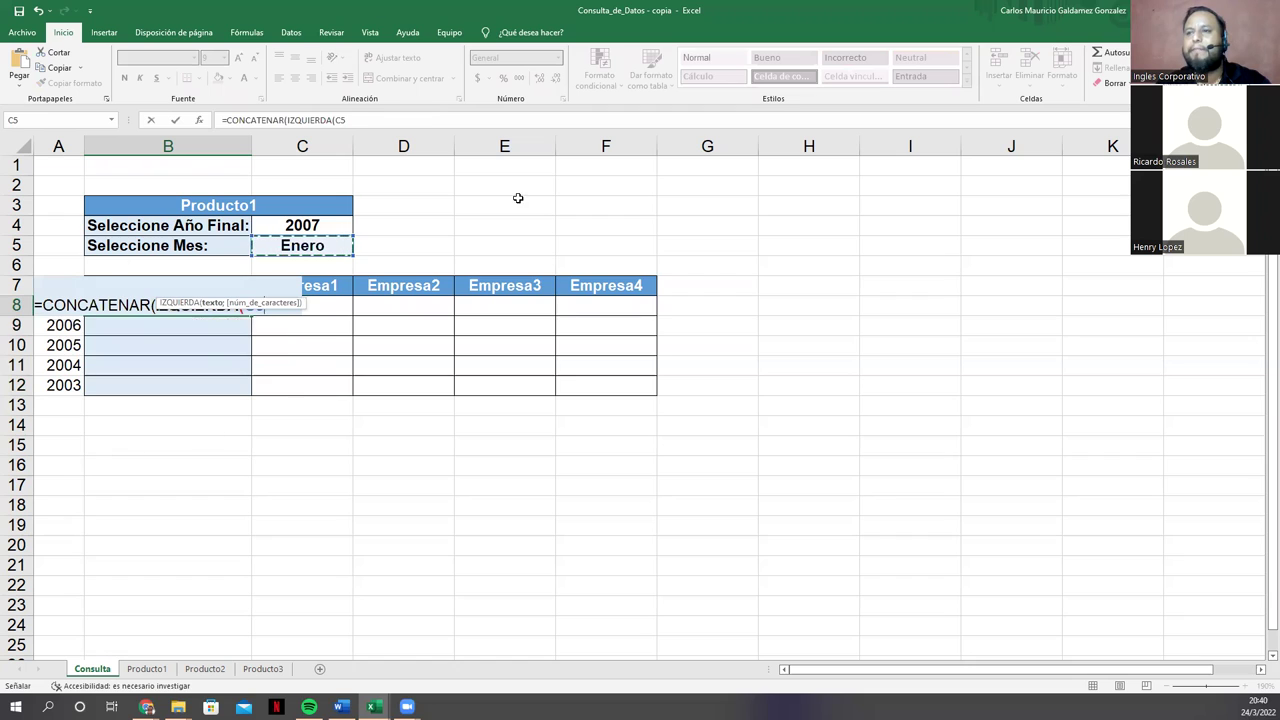
click(398, 117)
text(;)
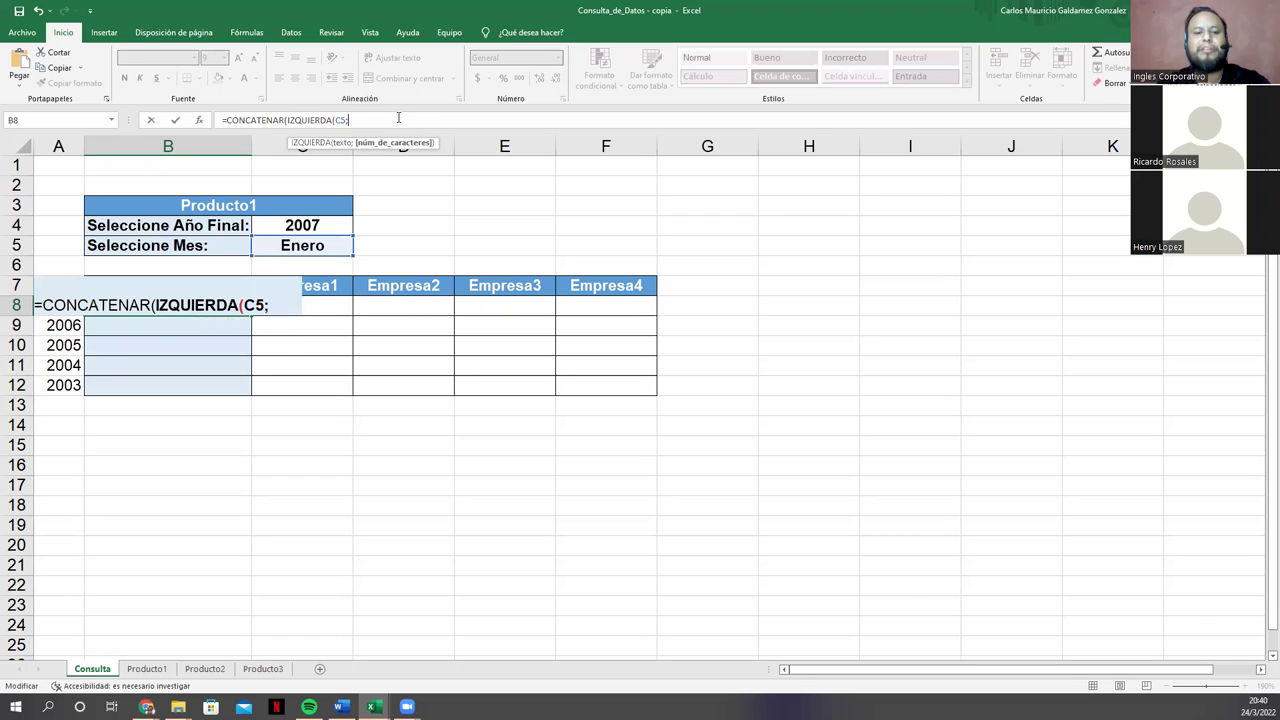
text(3)
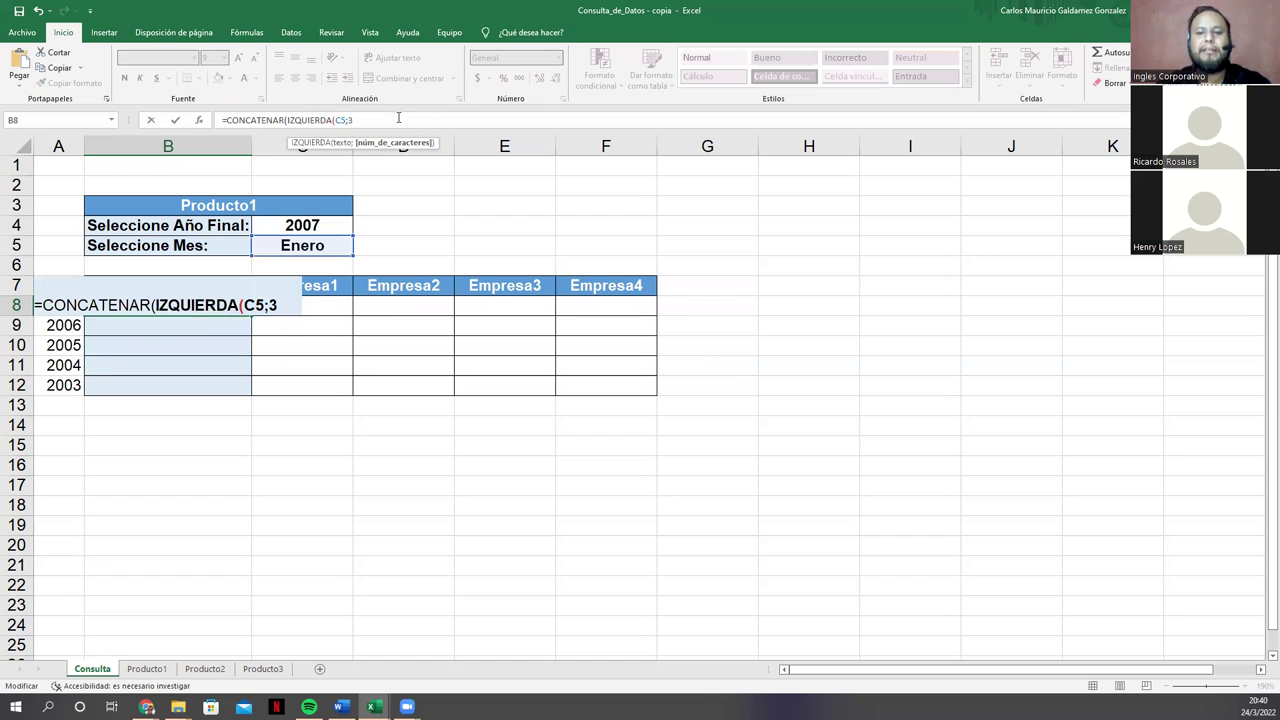
text();)
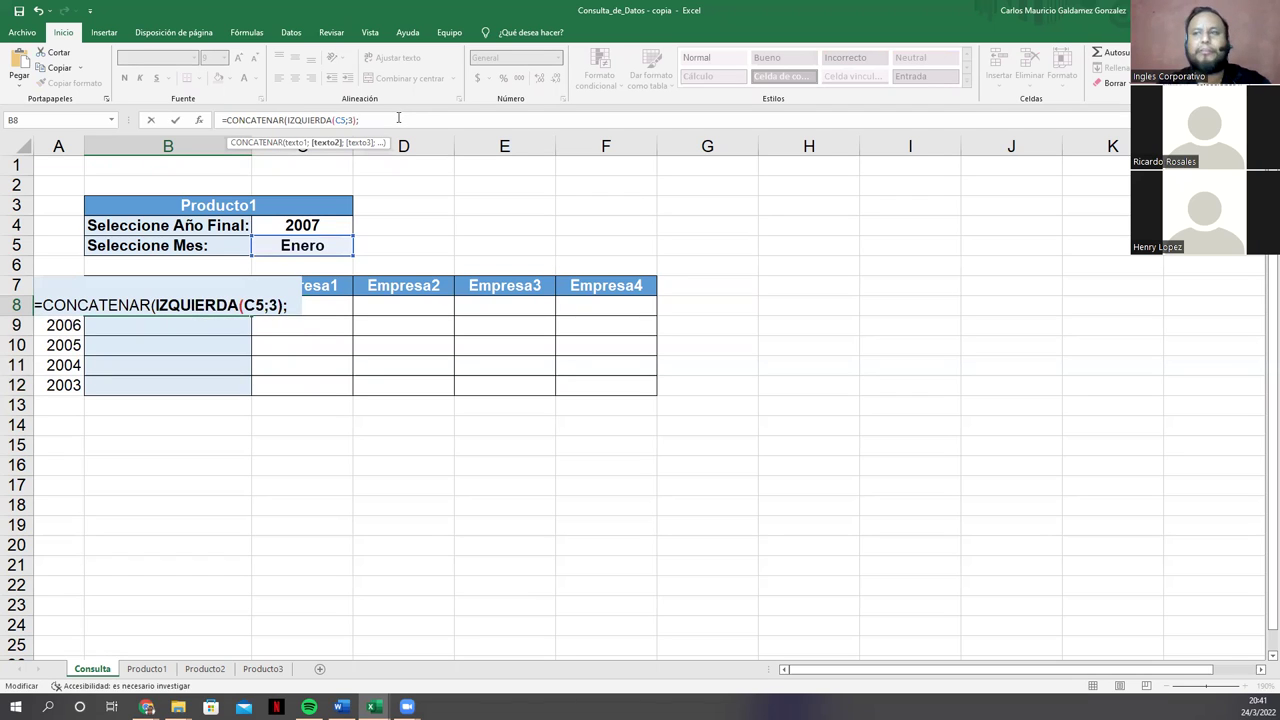
Step: Complete the B8 formula with "_" and DERECHA(C4;2) as further arguments, and fill it down to B12
text("_")
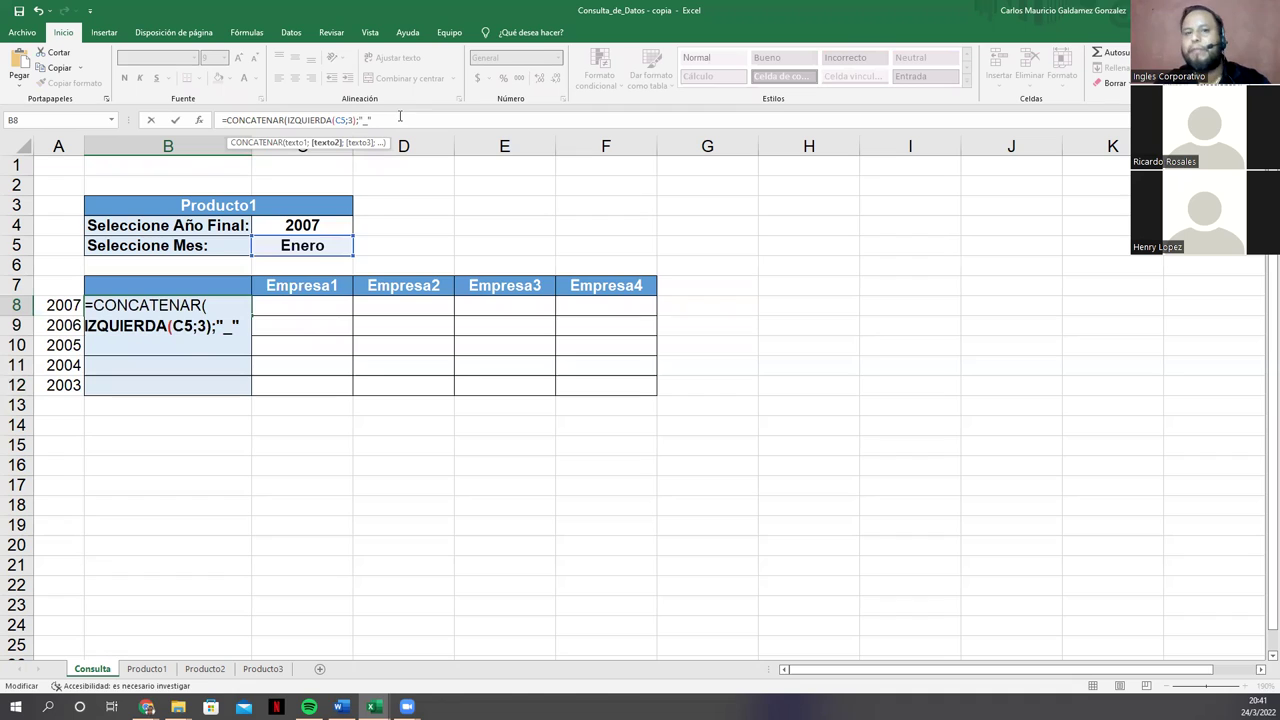
text(;)
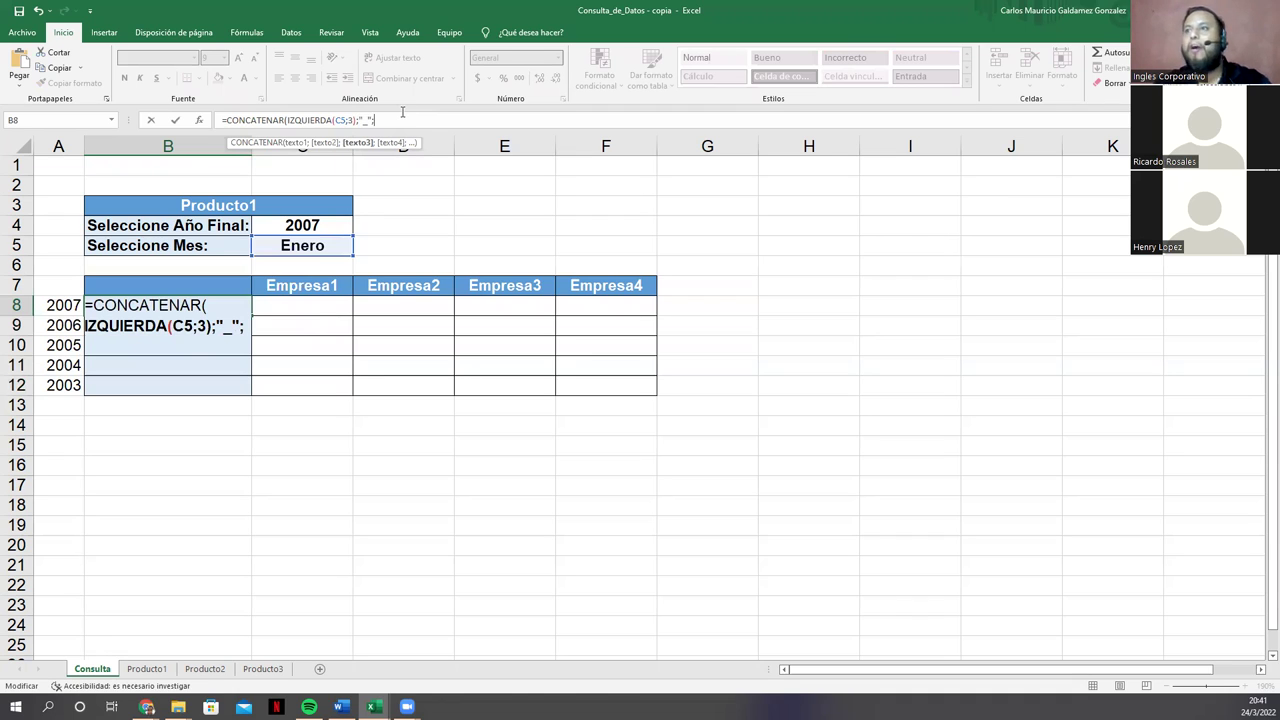
text(DERECHA()
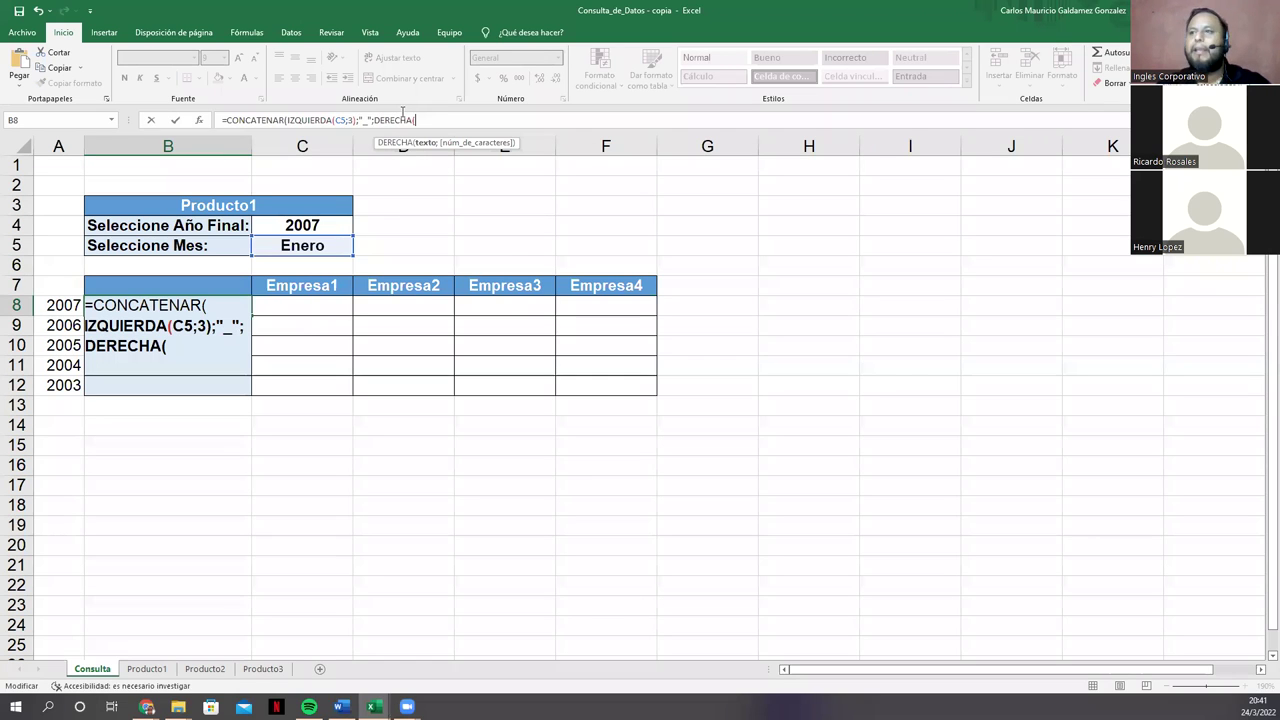
click(311, 225)
click(457, 117)
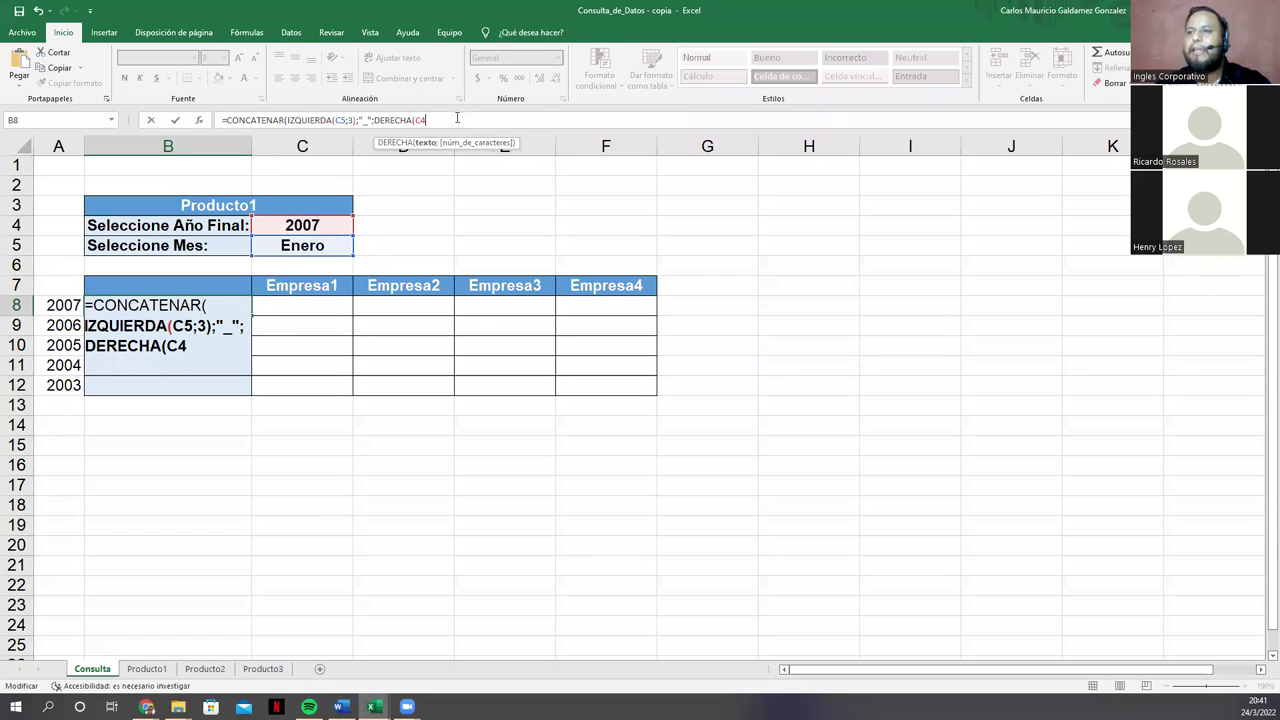
text(;)
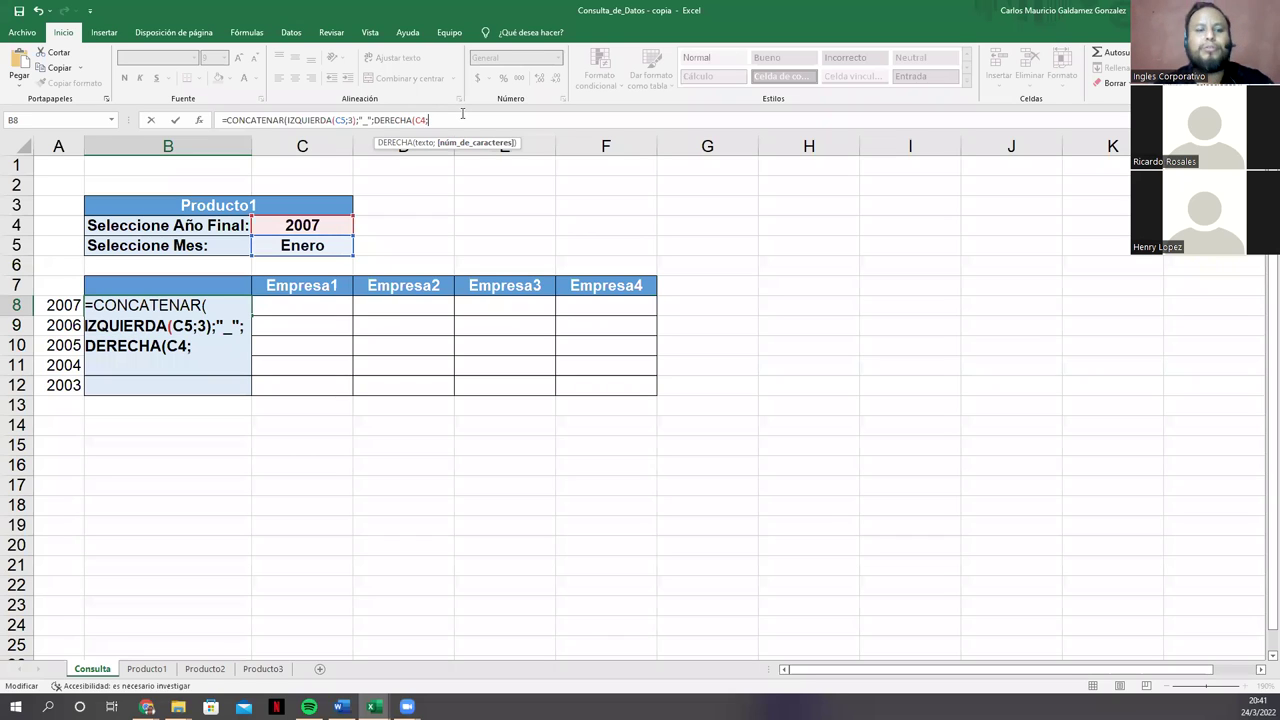
text(2)
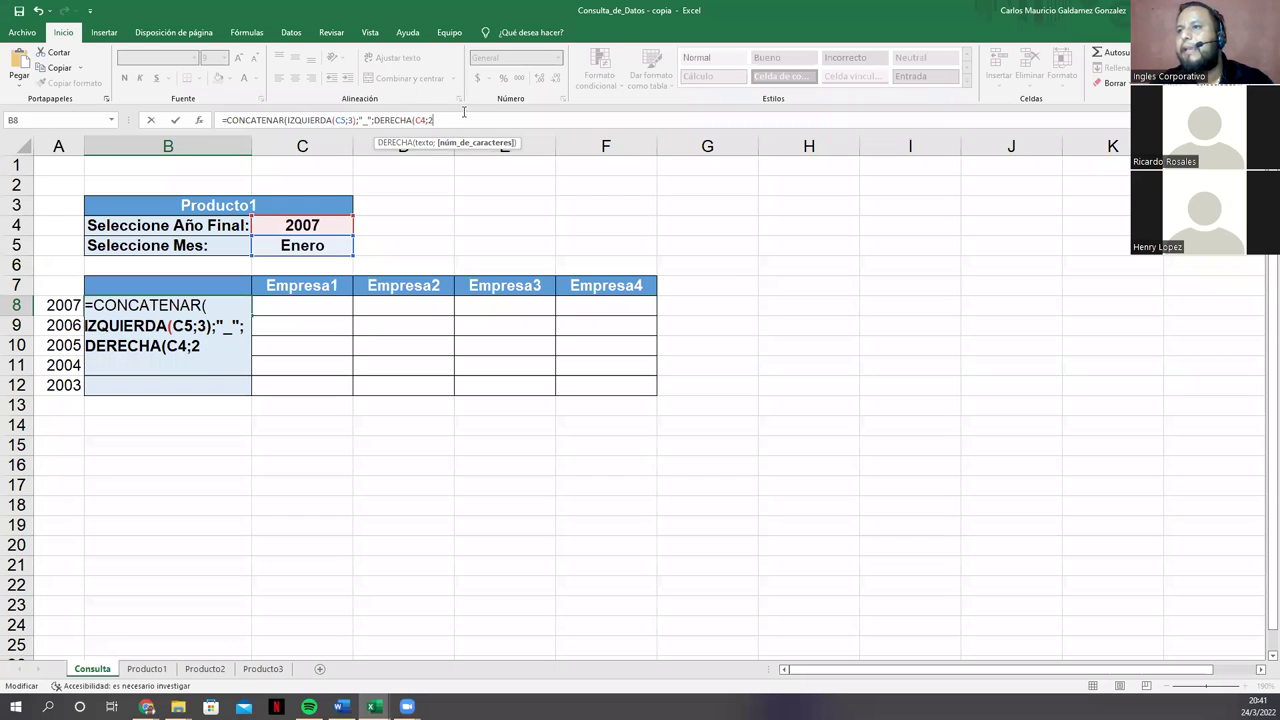
text())
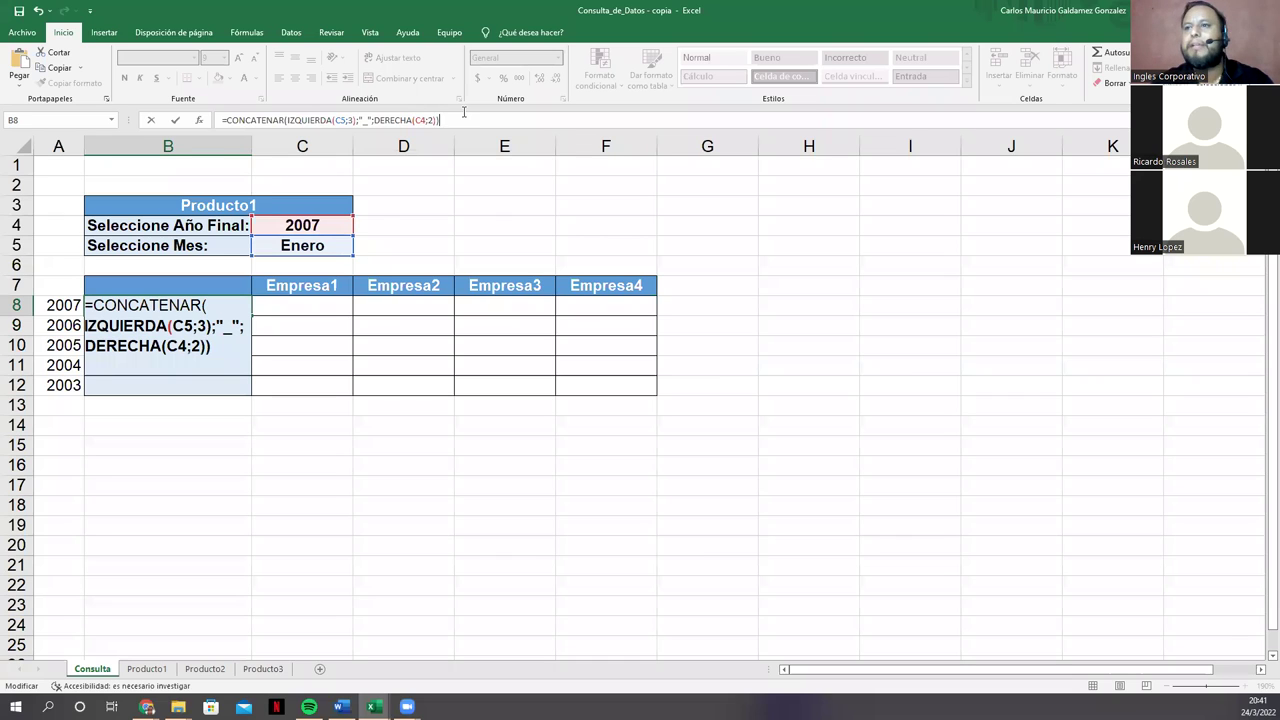
key(Return)
key(Up)
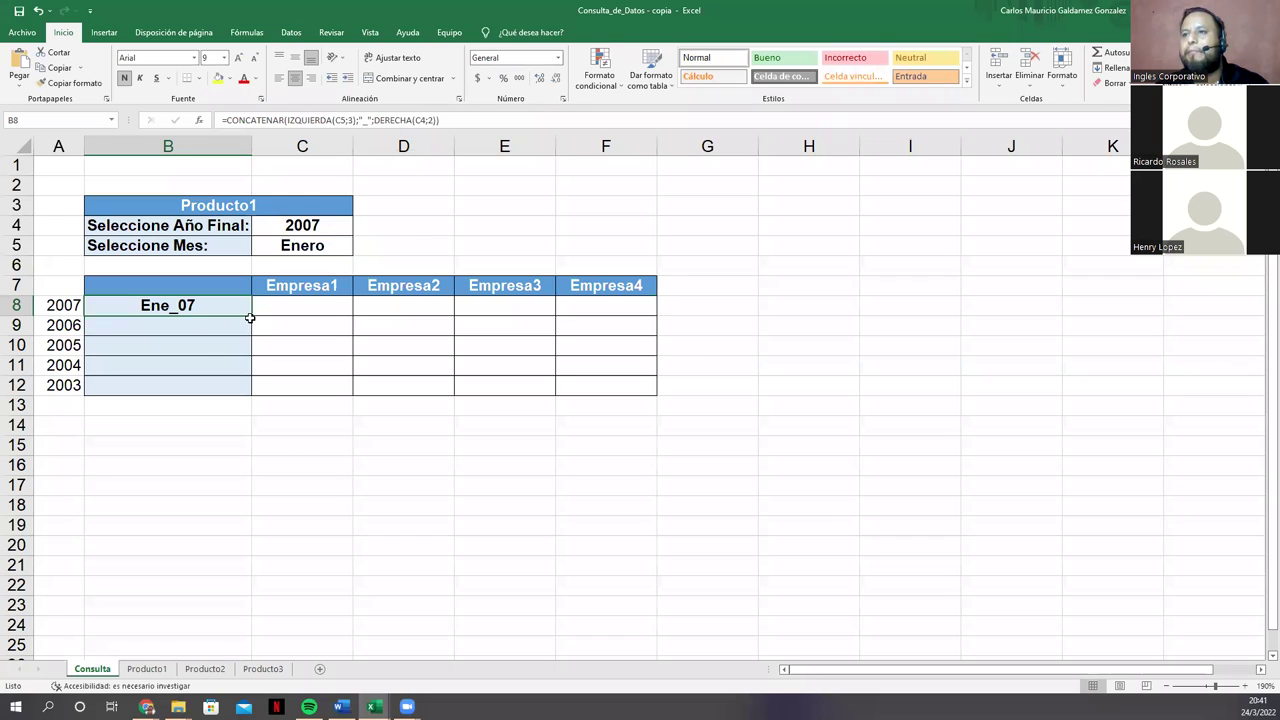
drag(251, 323, 253, 396)
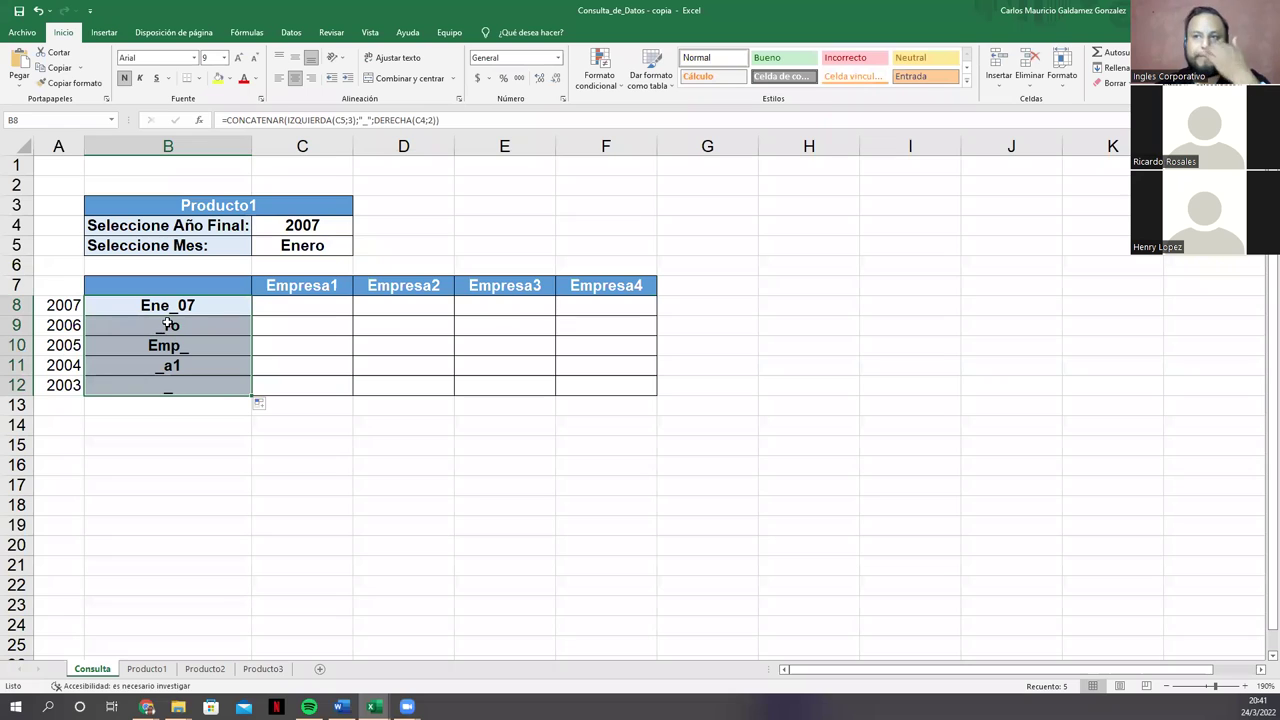
Step: Make the references in the B8 formula absolute as $C$5 and $C$4, and fill it down to B12
click(330, 127)
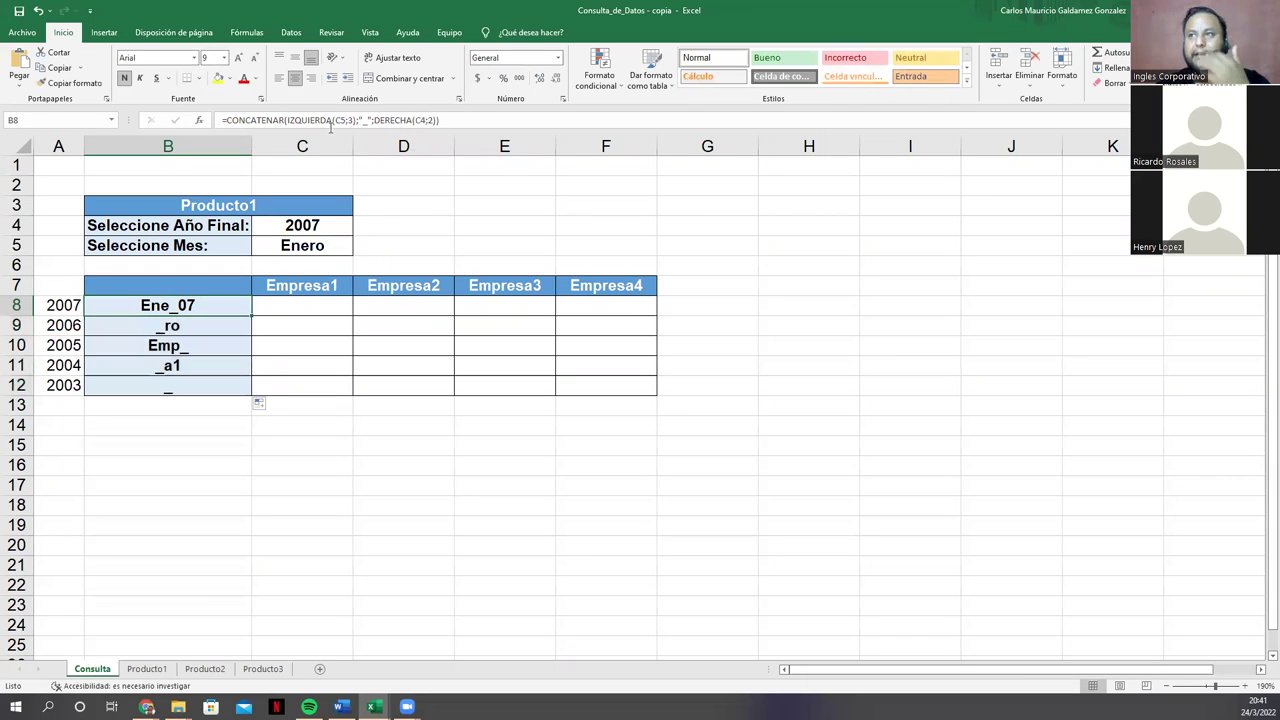
click(335, 121)
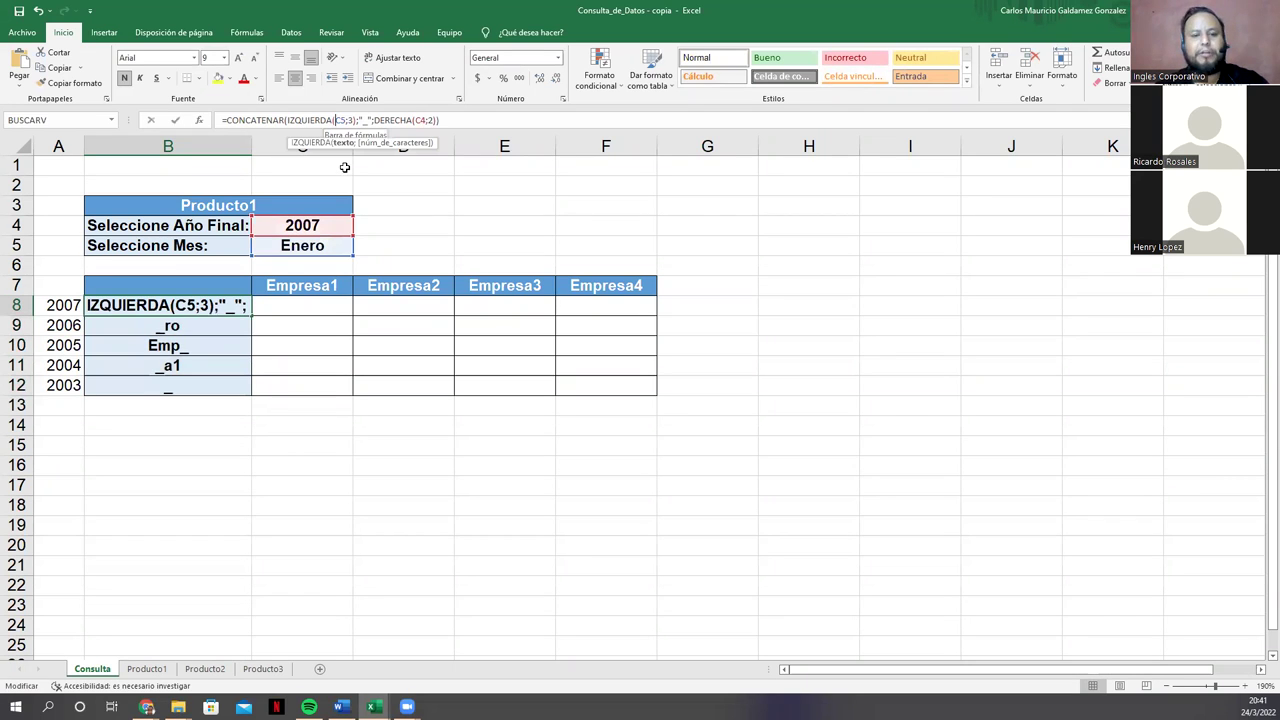
text($C)
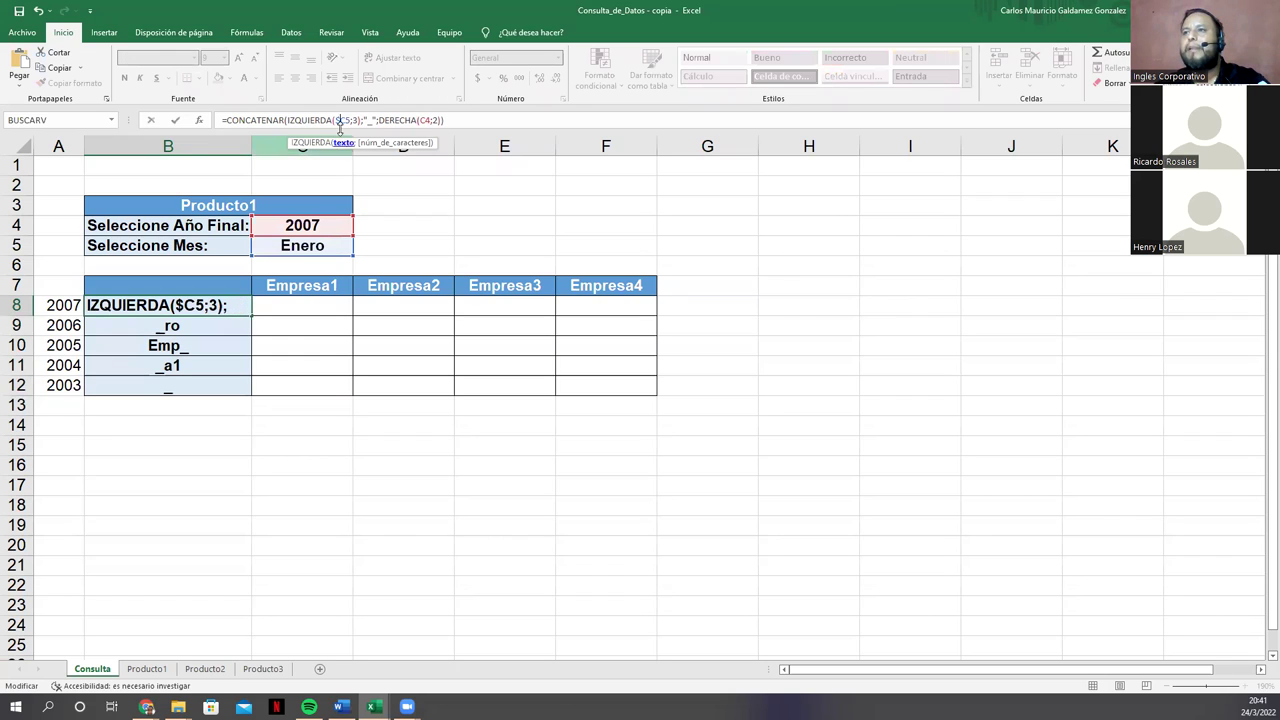
text($)
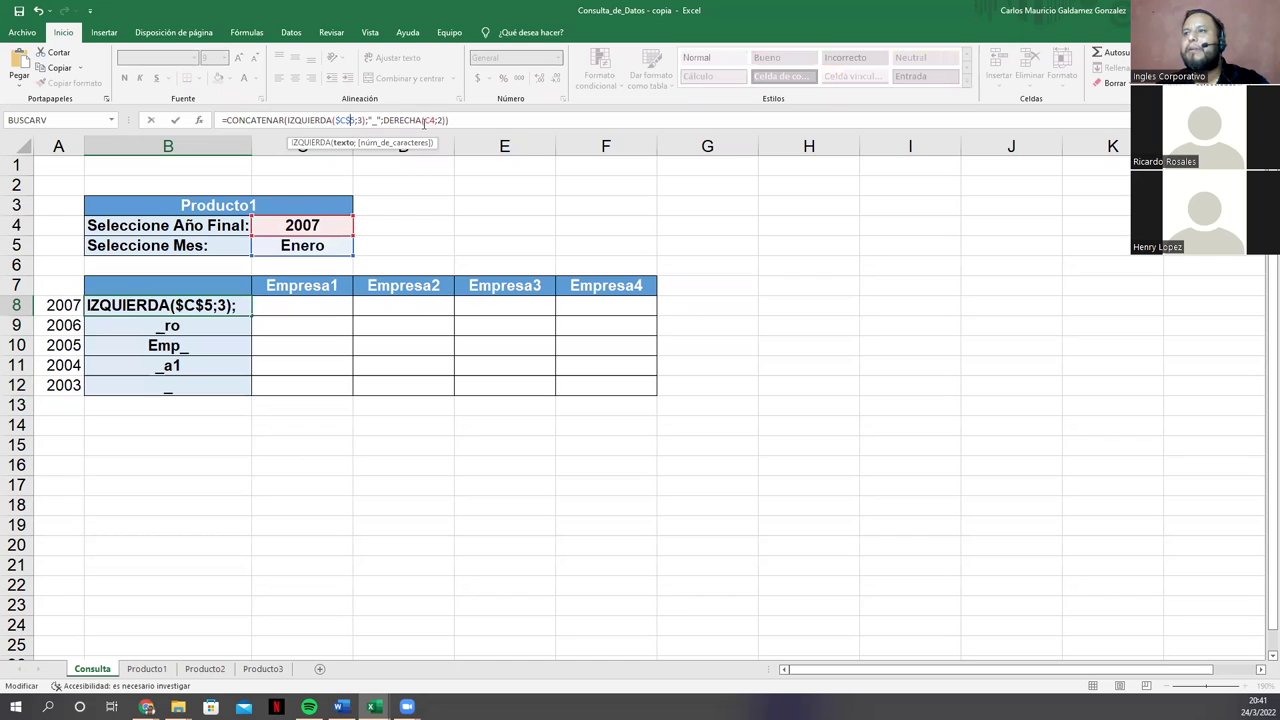
click(423, 120)
text($C$)
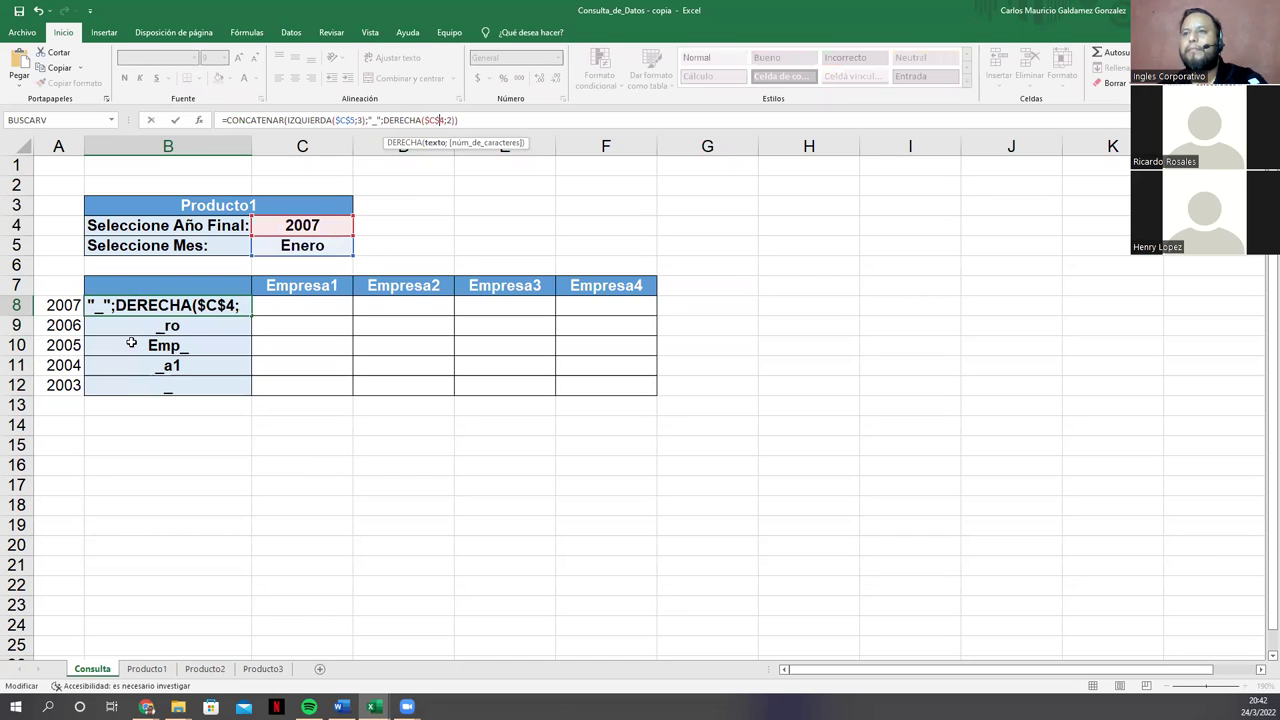
key(Return)
click(228, 309)
drag(250, 316, 241, 403)
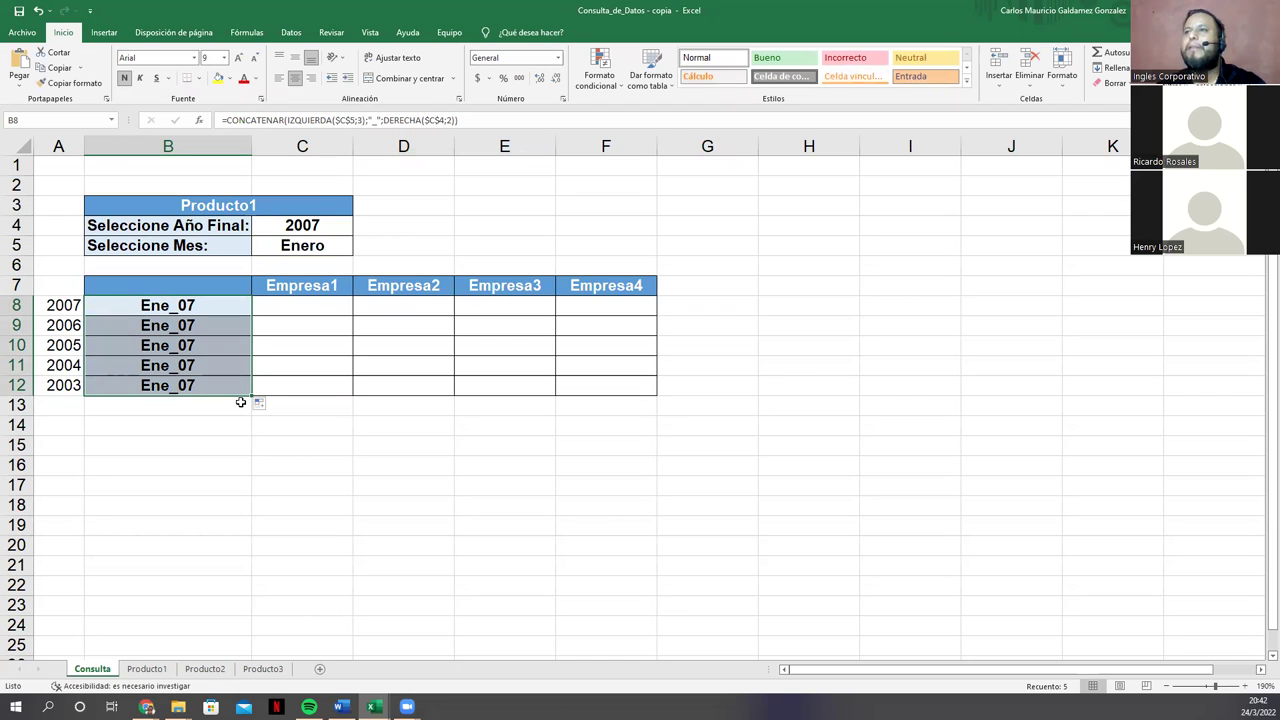
Step: Replace $C$4 with the relative reference A8 in the DERECHA part of B8's formula, and fill it down to B12
click(208, 304)
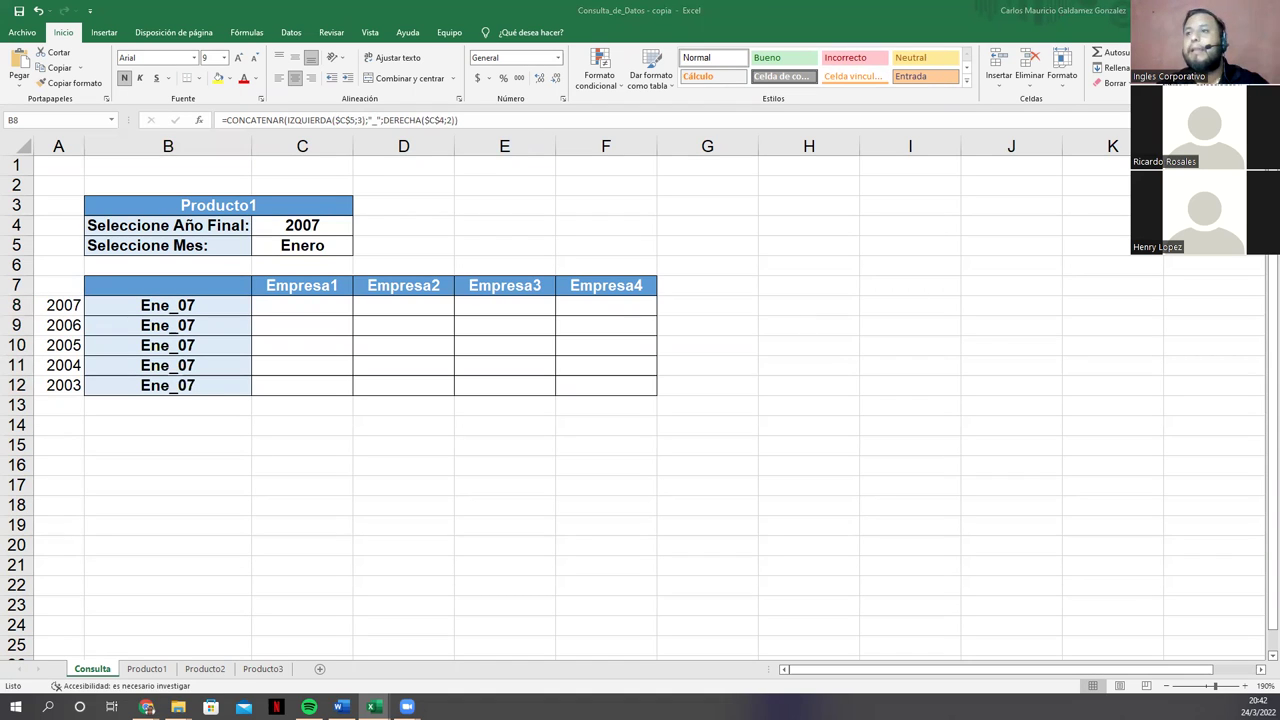
click(160, 305)
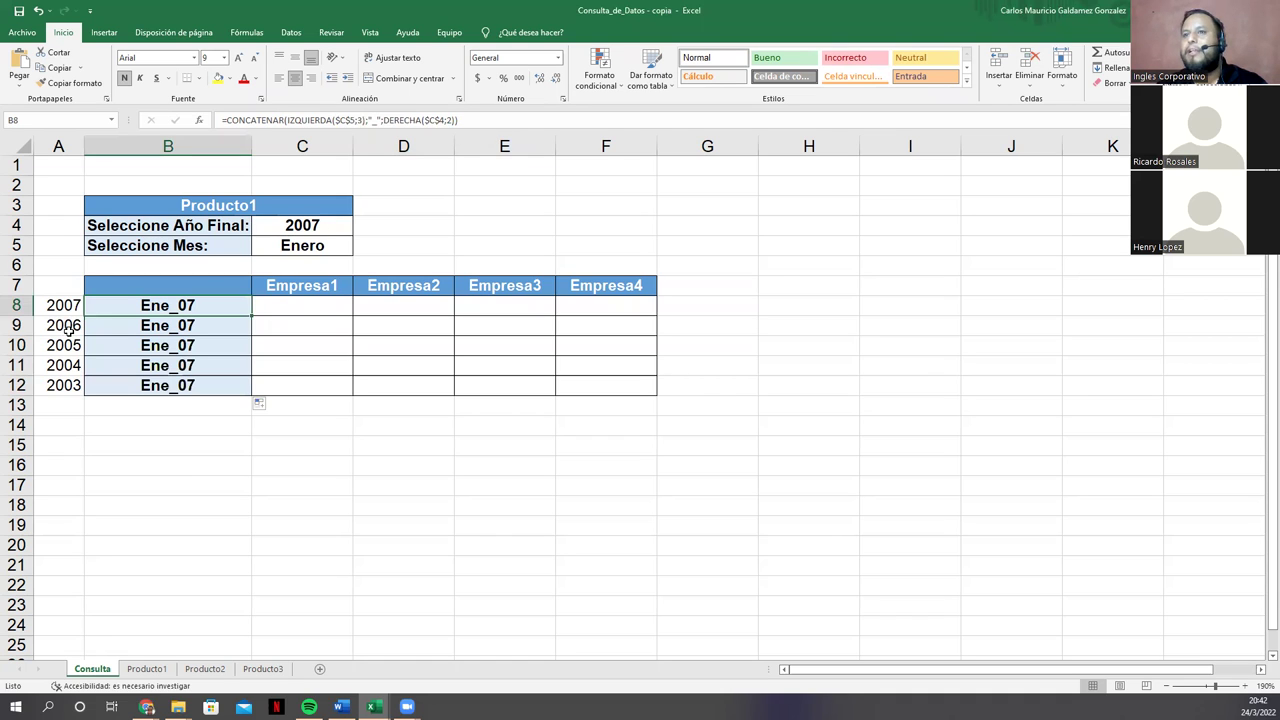
click(425, 124)
key(Delete)
text(A)
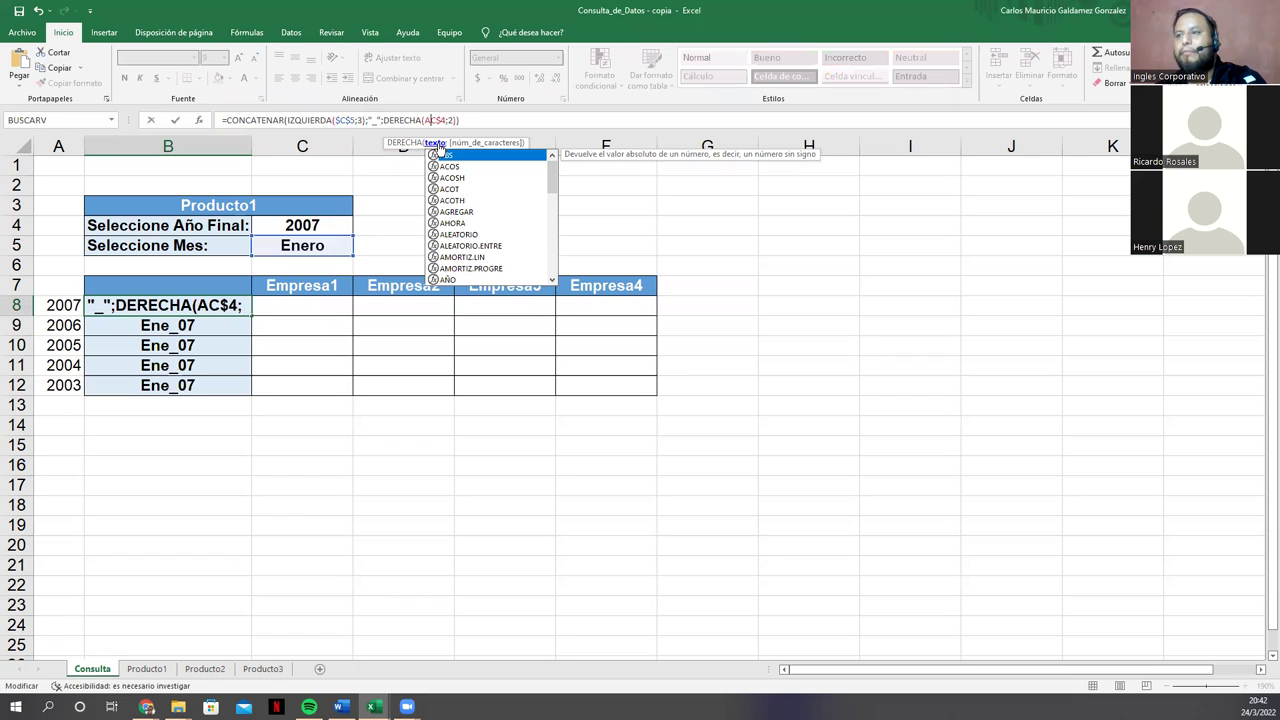
key(Delete)
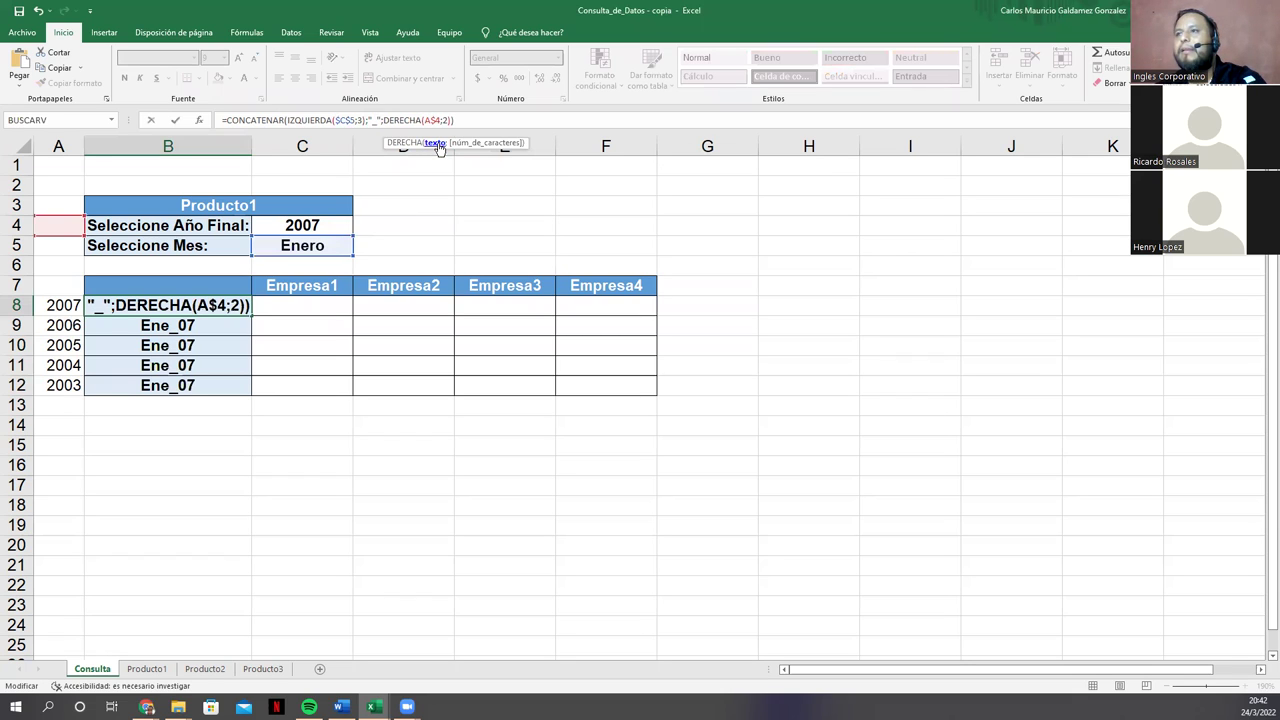
key(Delete)
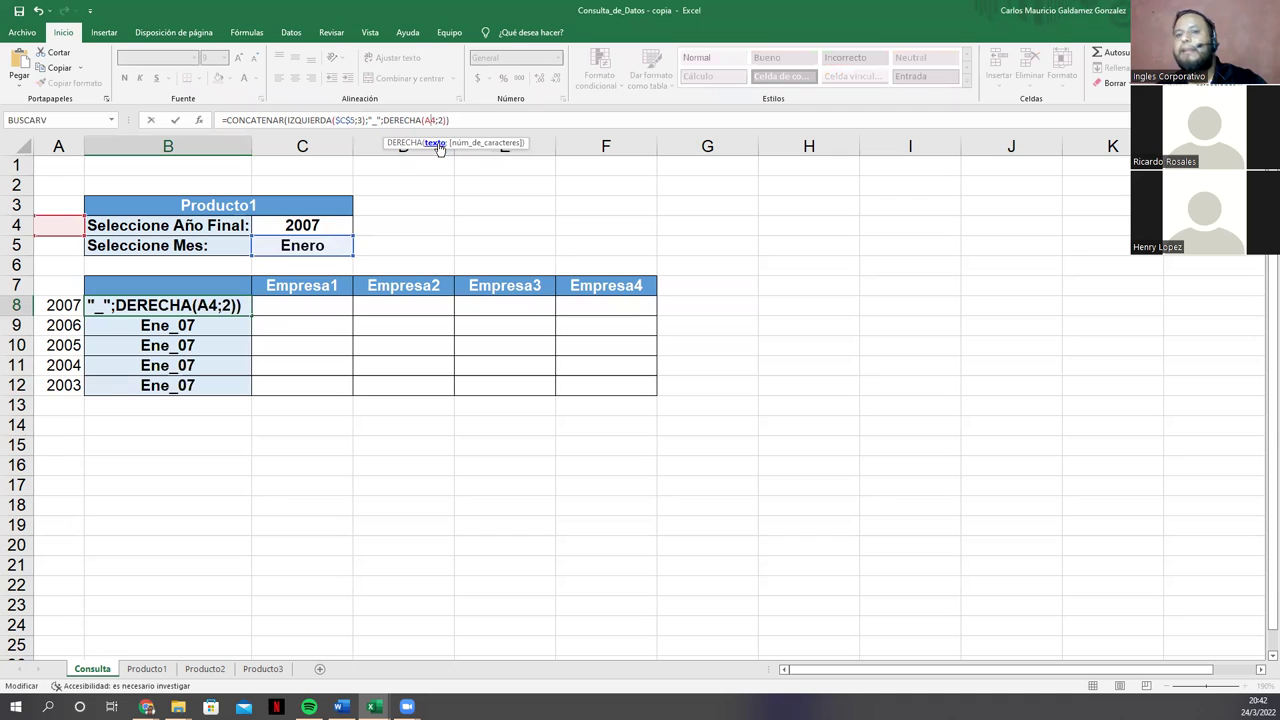
text(8)
key(Delete)
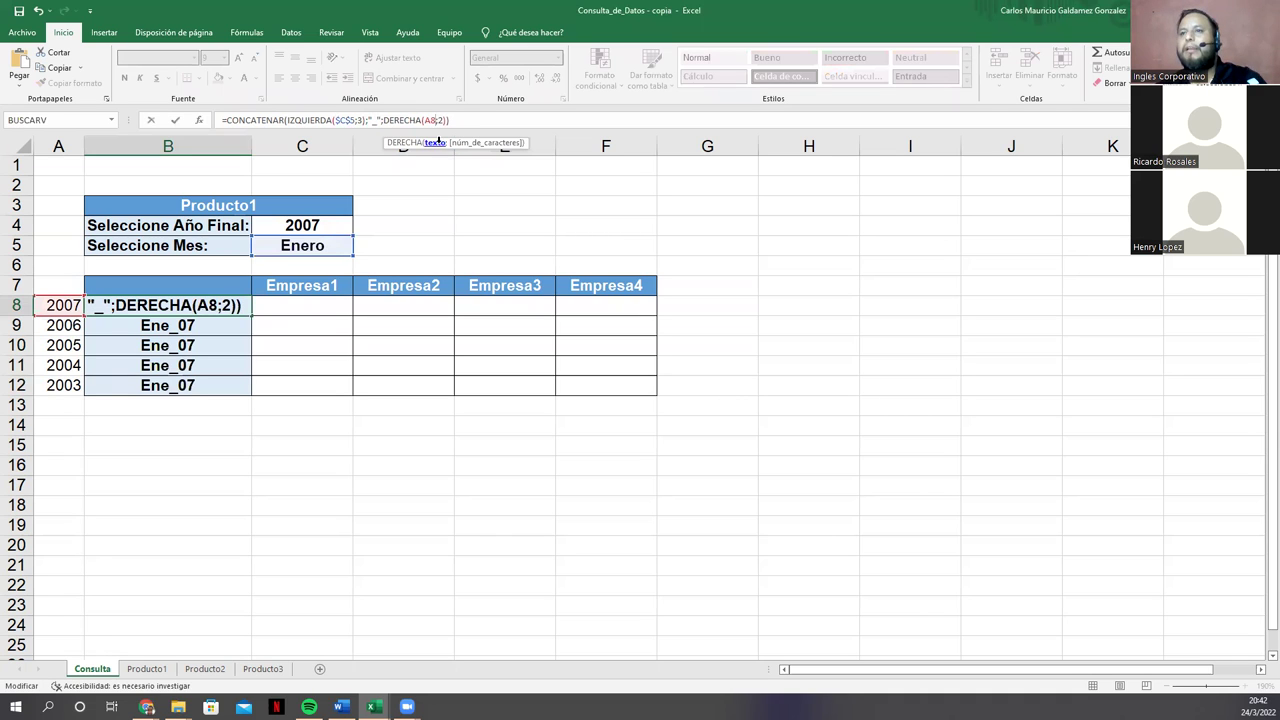
key(Return)
click(203, 309)
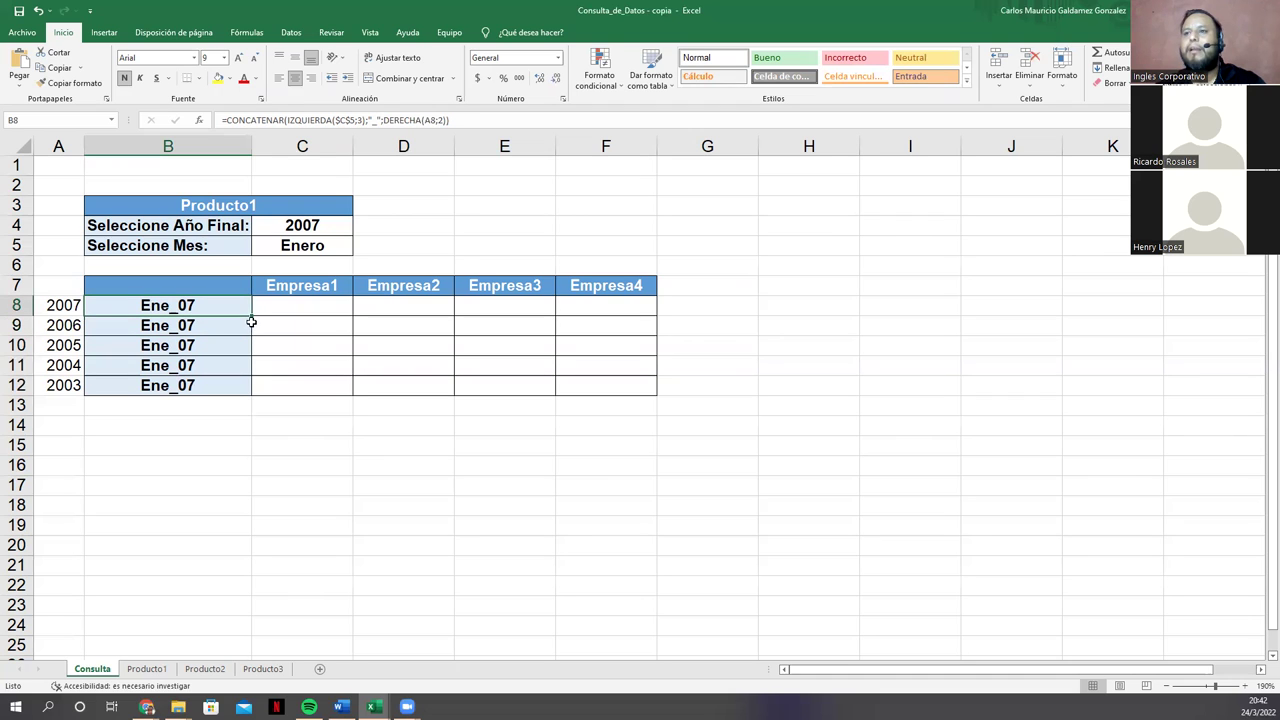
drag(250, 315, 250, 390)
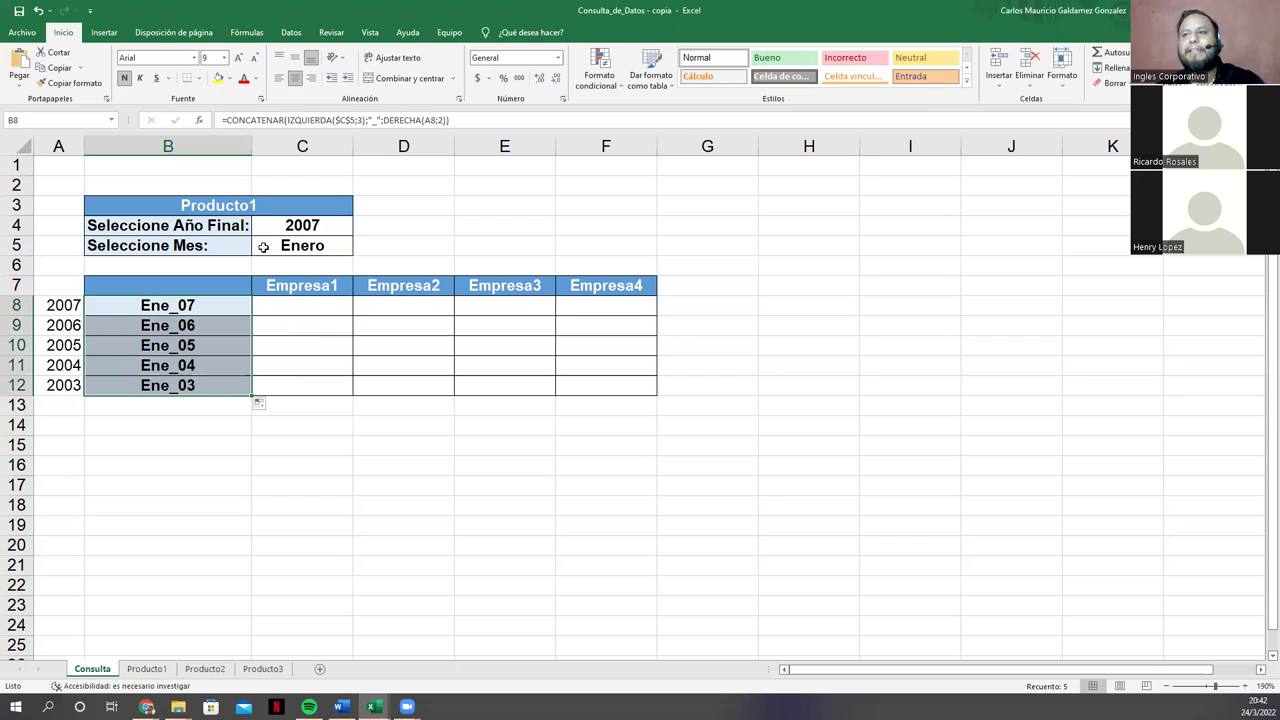
Step: Set the final year in cell C4 to 2010
click(350, 232)
key(Right)
click(350, 237)
click(358, 231)
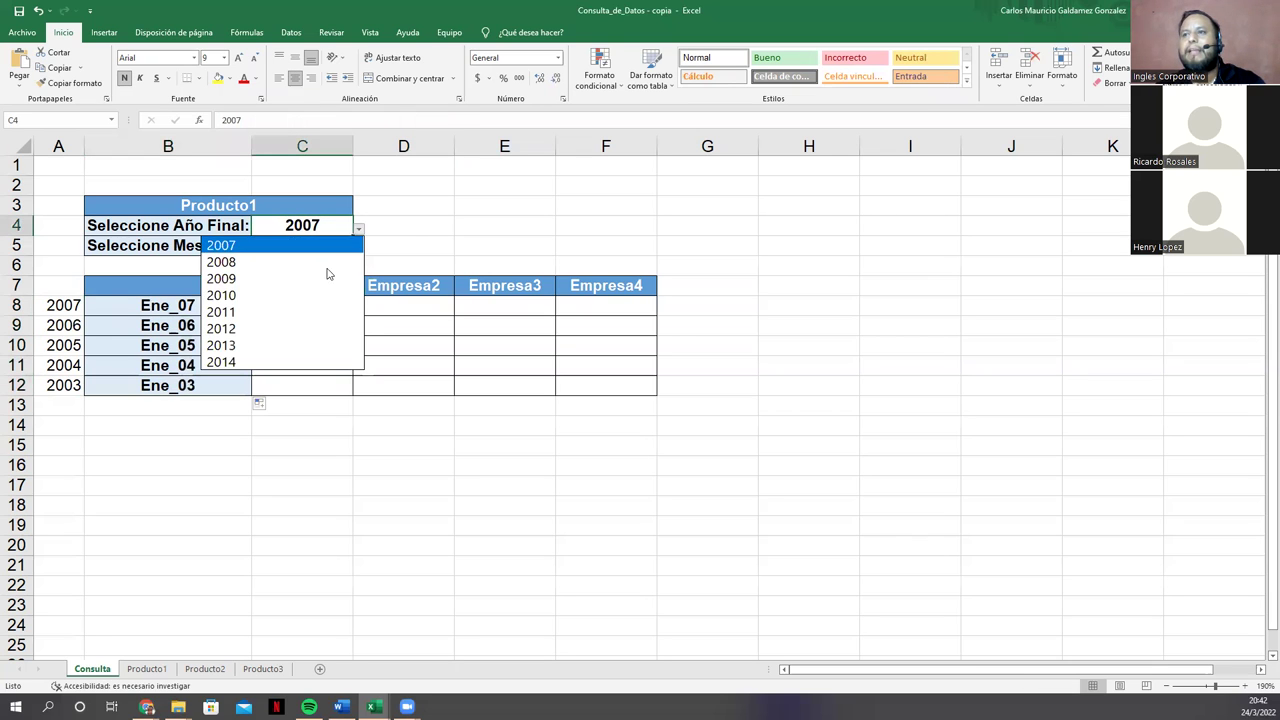
click(321, 294)
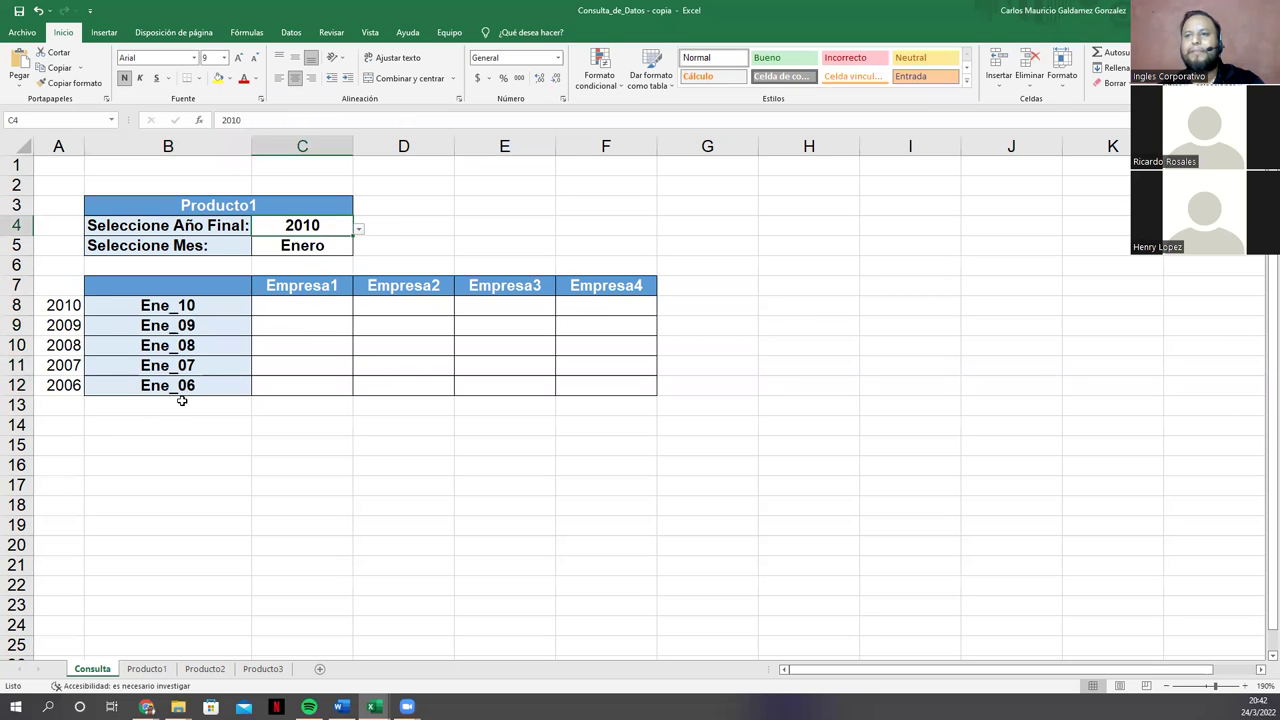
Step: Set the month in cell C5 to Agosto
click(328, 244)
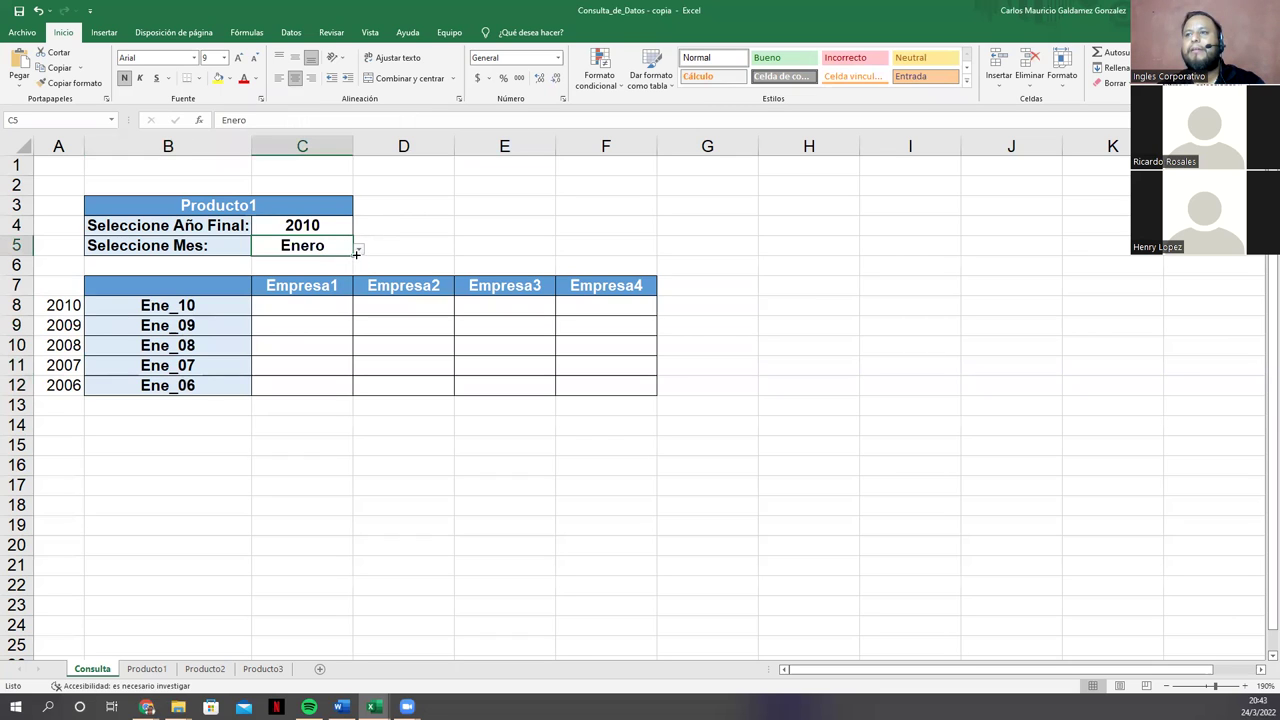
mouse_move(356, 254)
mouse_down()
mouse_move(430, 250)
mouse_move(357, 256)
mouse_up()
click(358, 250)
click(280, 379)
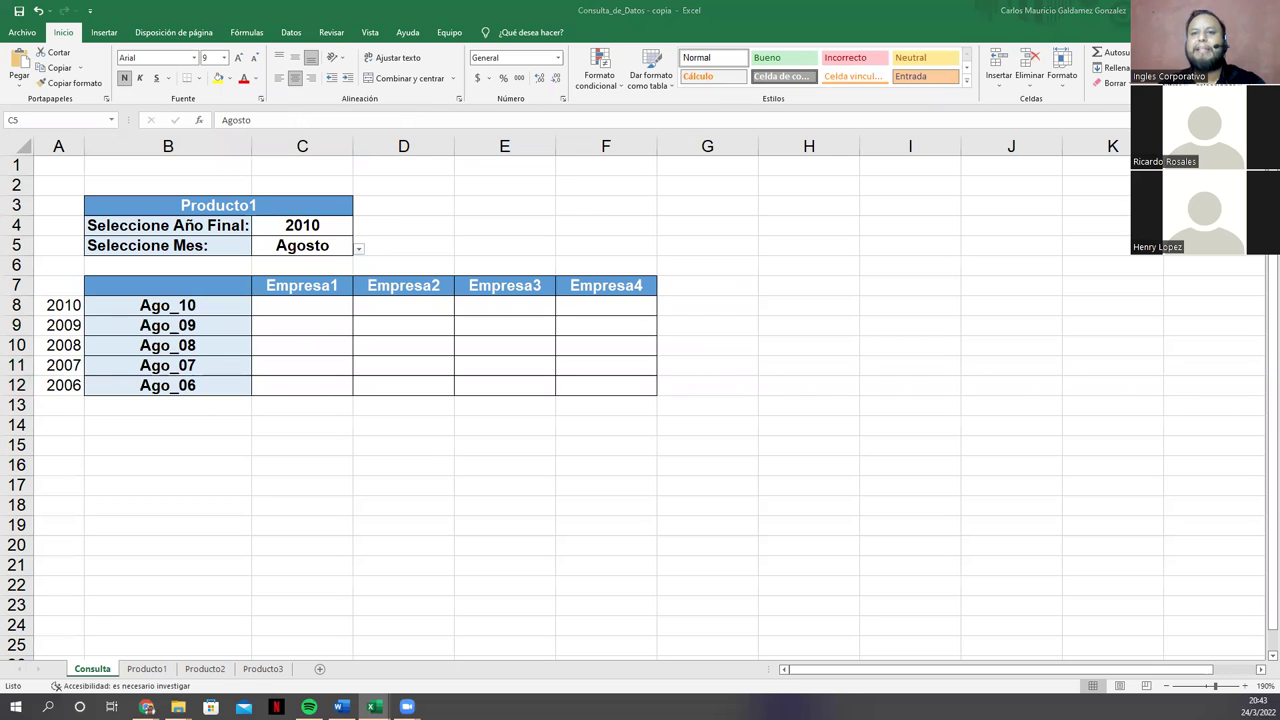
Step: Start a formula in cell C8 with the INDICE function and nest INDIRECTO as its first argument
click(309, 305)
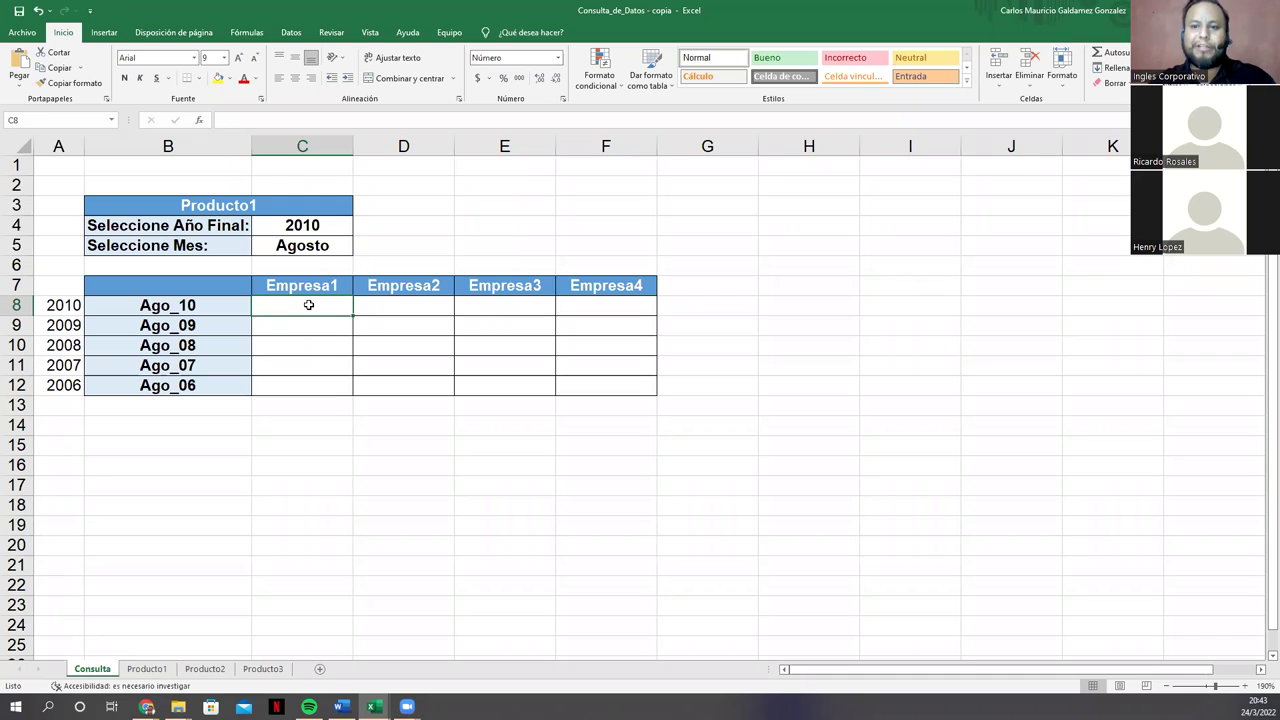
click(147, 305)
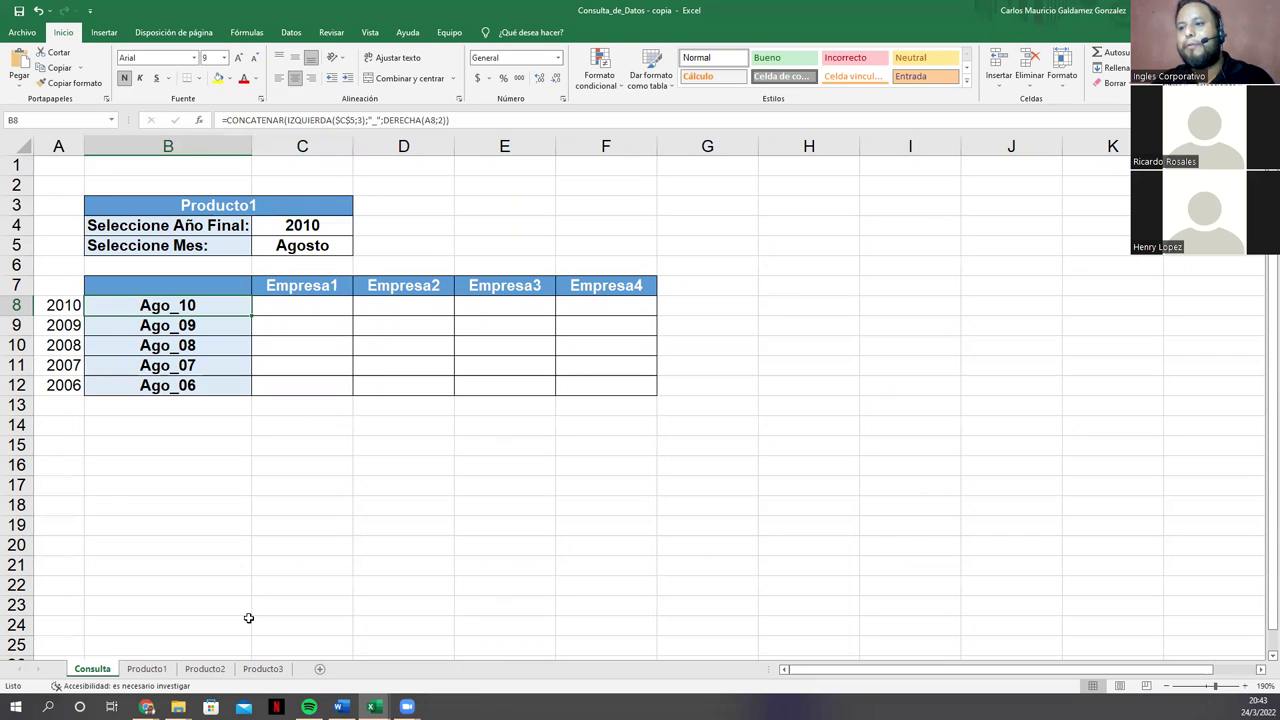
click(158, 674)
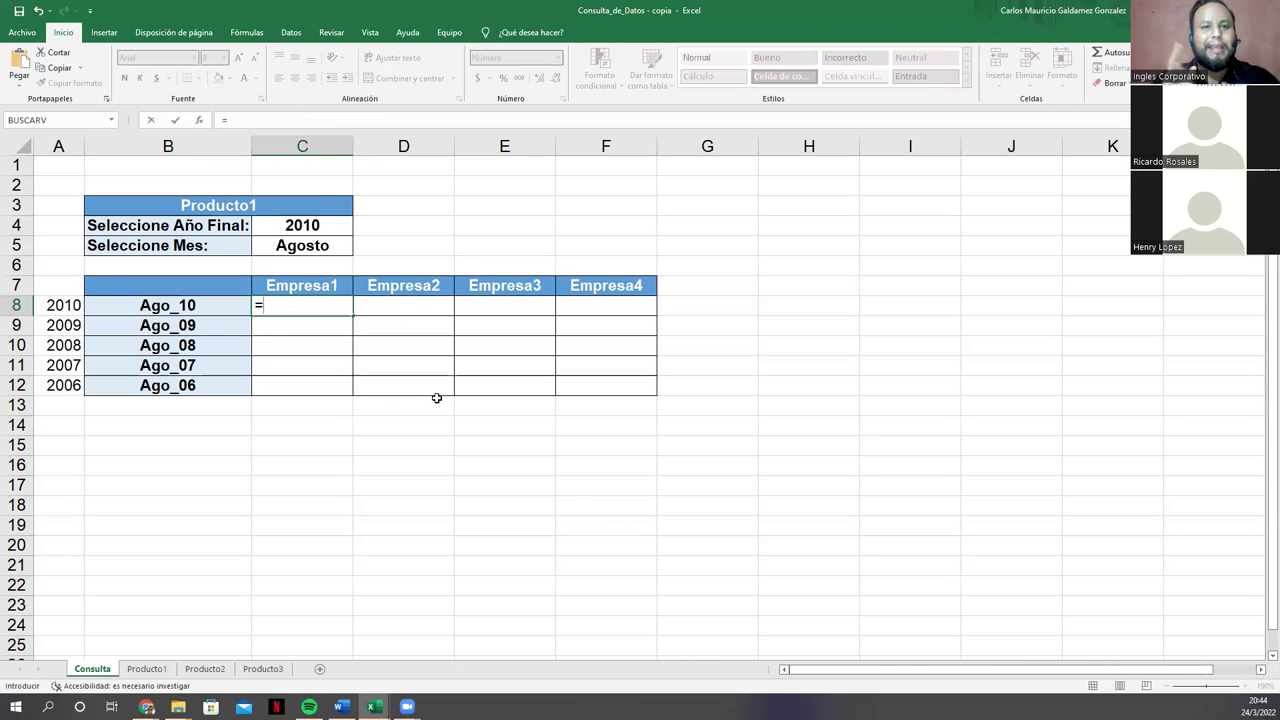
text(indi)
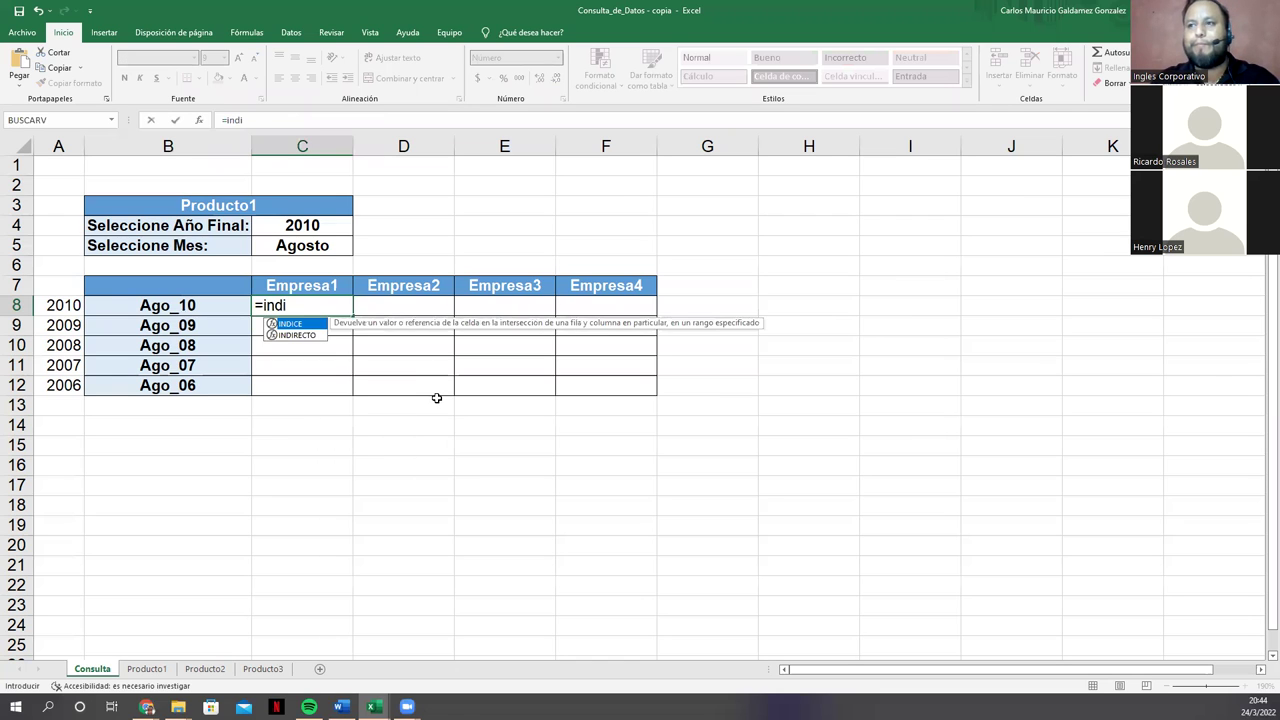
key(Tab)
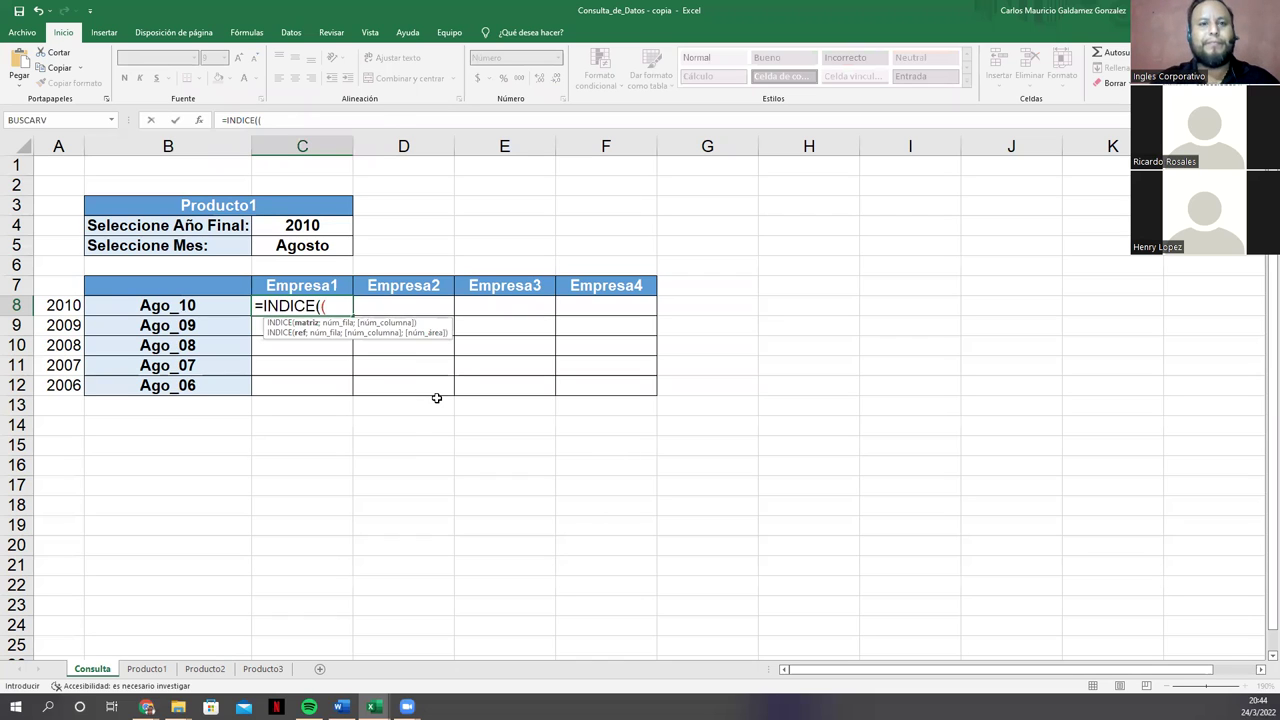
text(i)
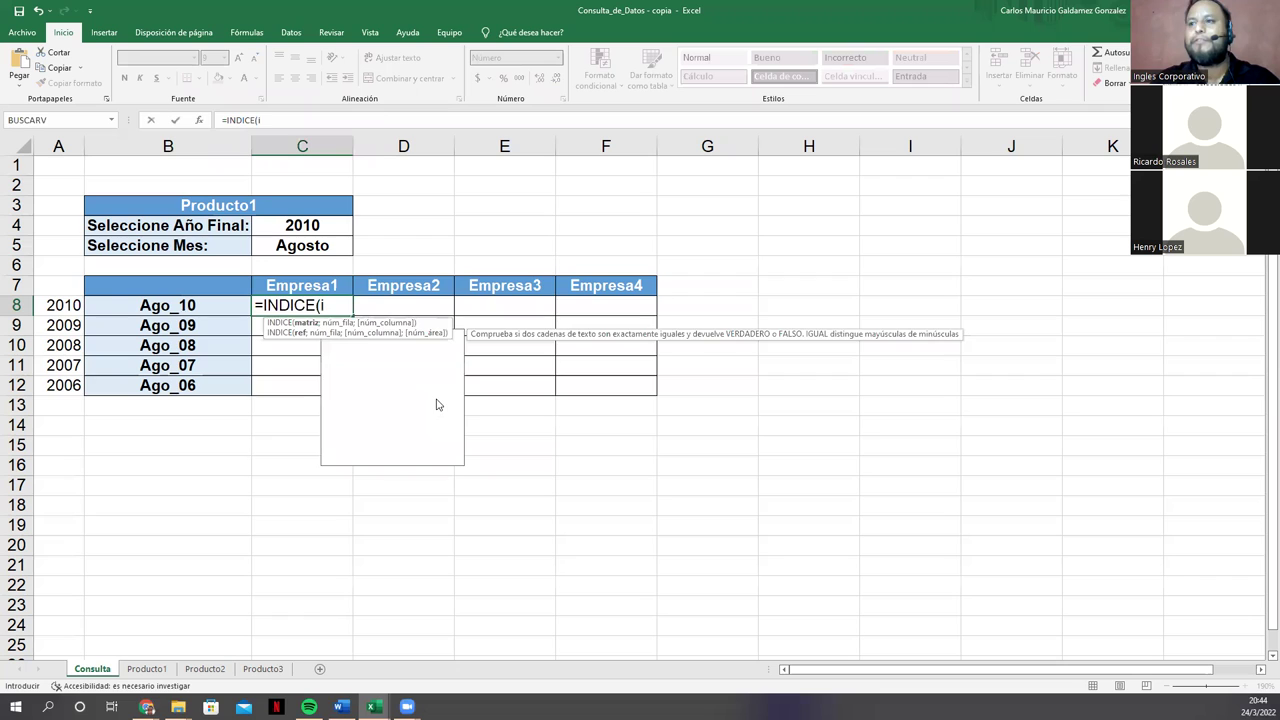
text(ndir)
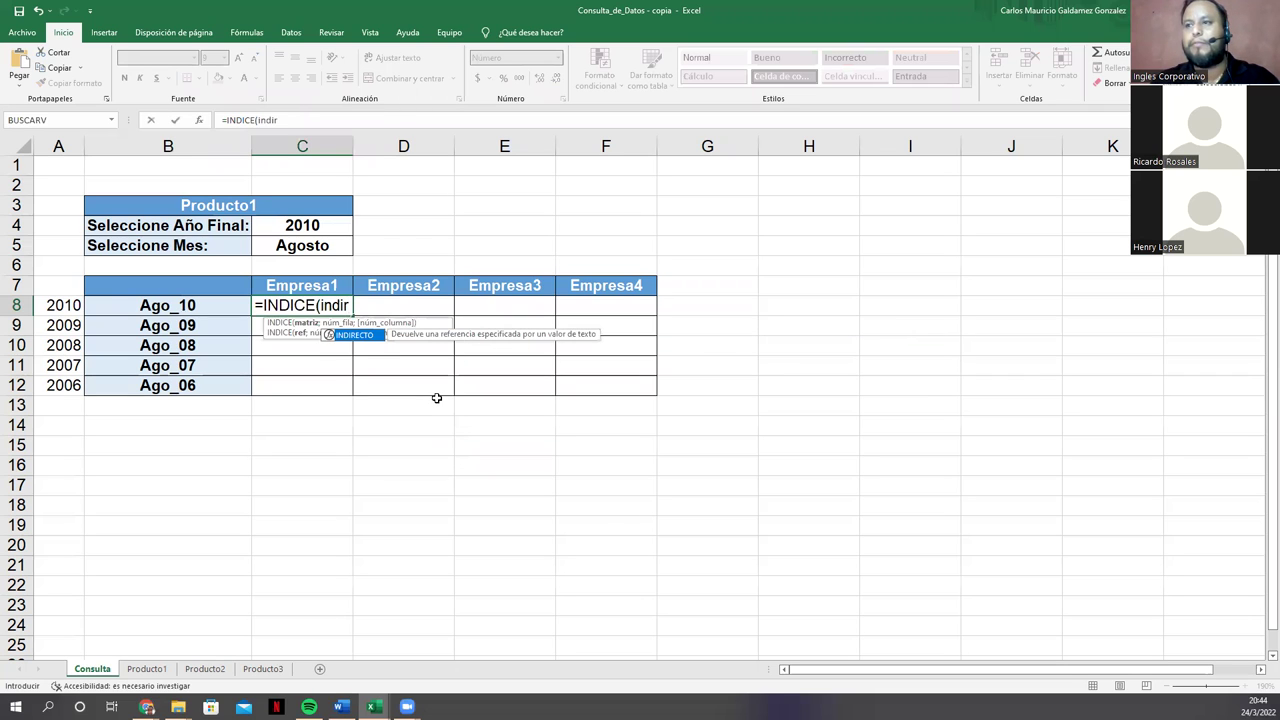
key(Tab)
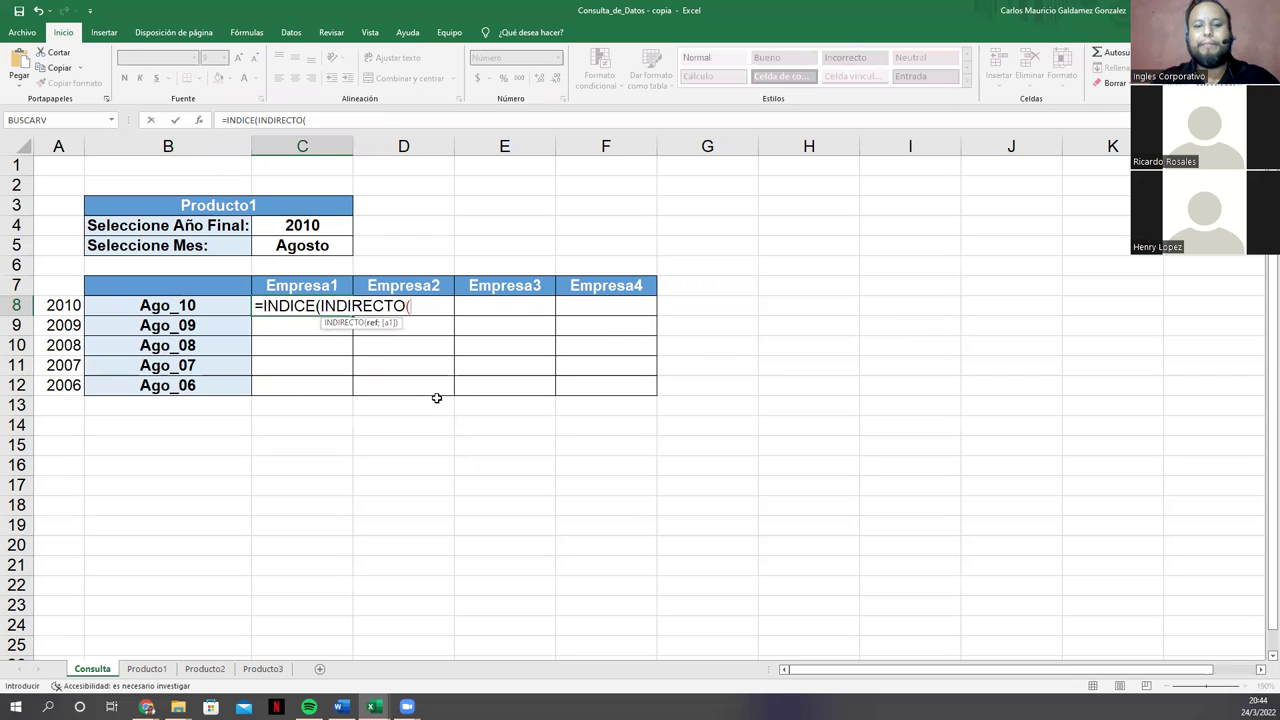
Step: Nest CONCATENAR inside INDIRECTO in C8's formula, with the absolute reference $B$3 as its first text
text(conc)
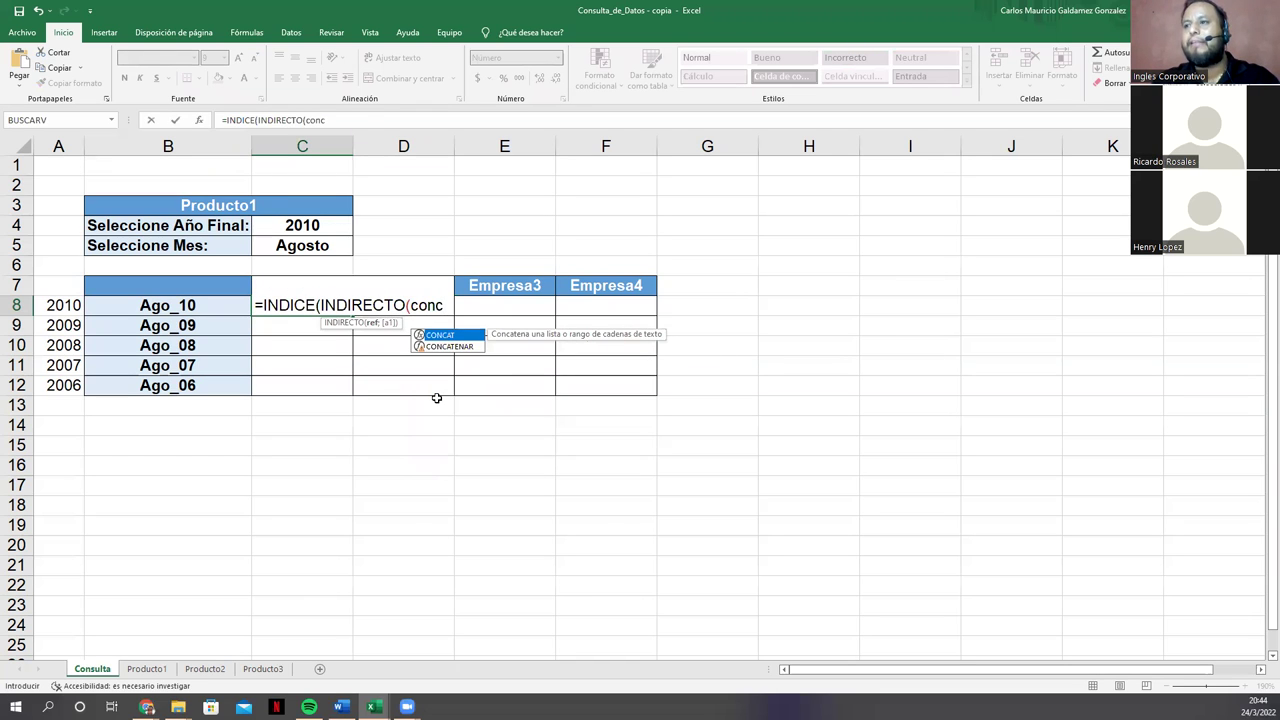
key(Down)
key(Tab)
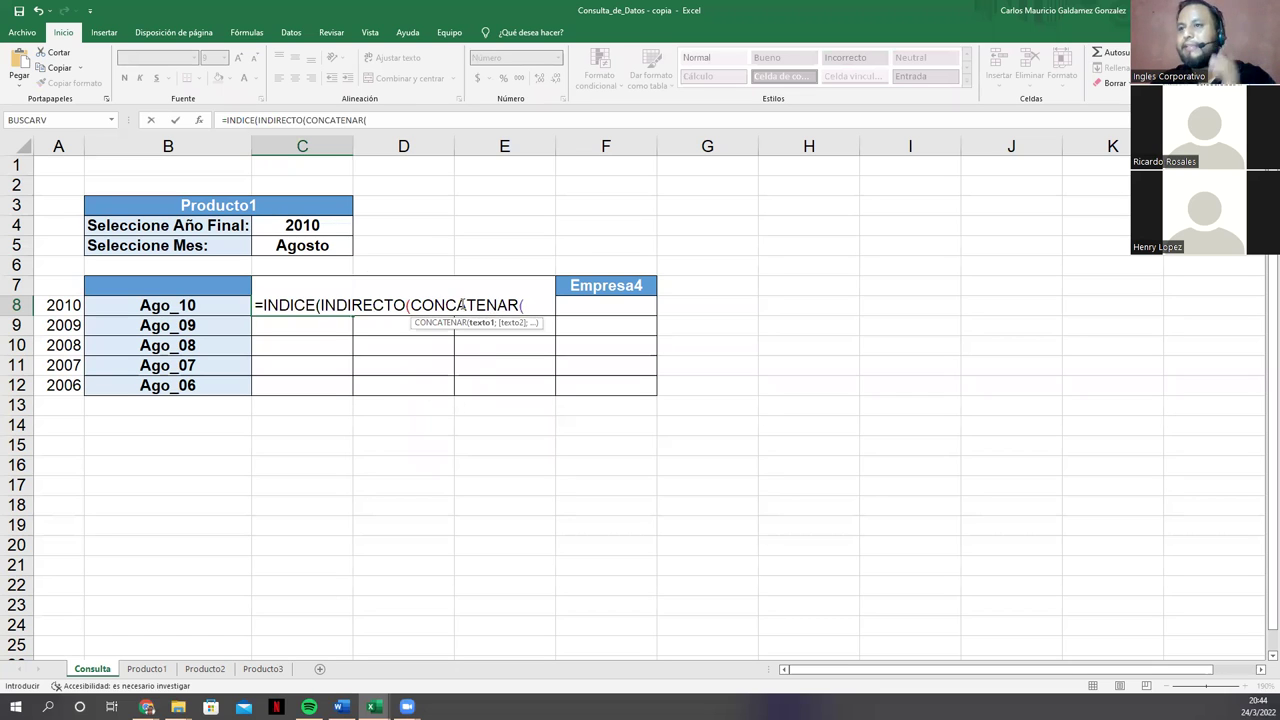
click(232, 205)
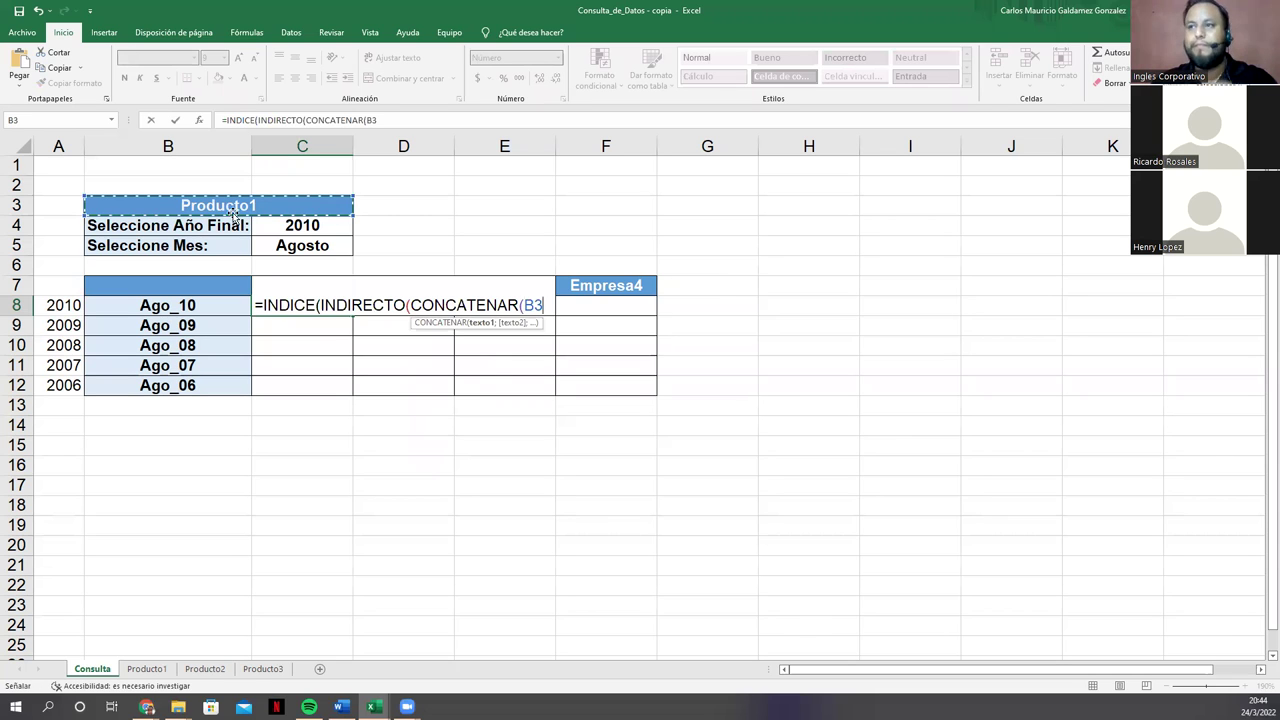
click(530, 310)
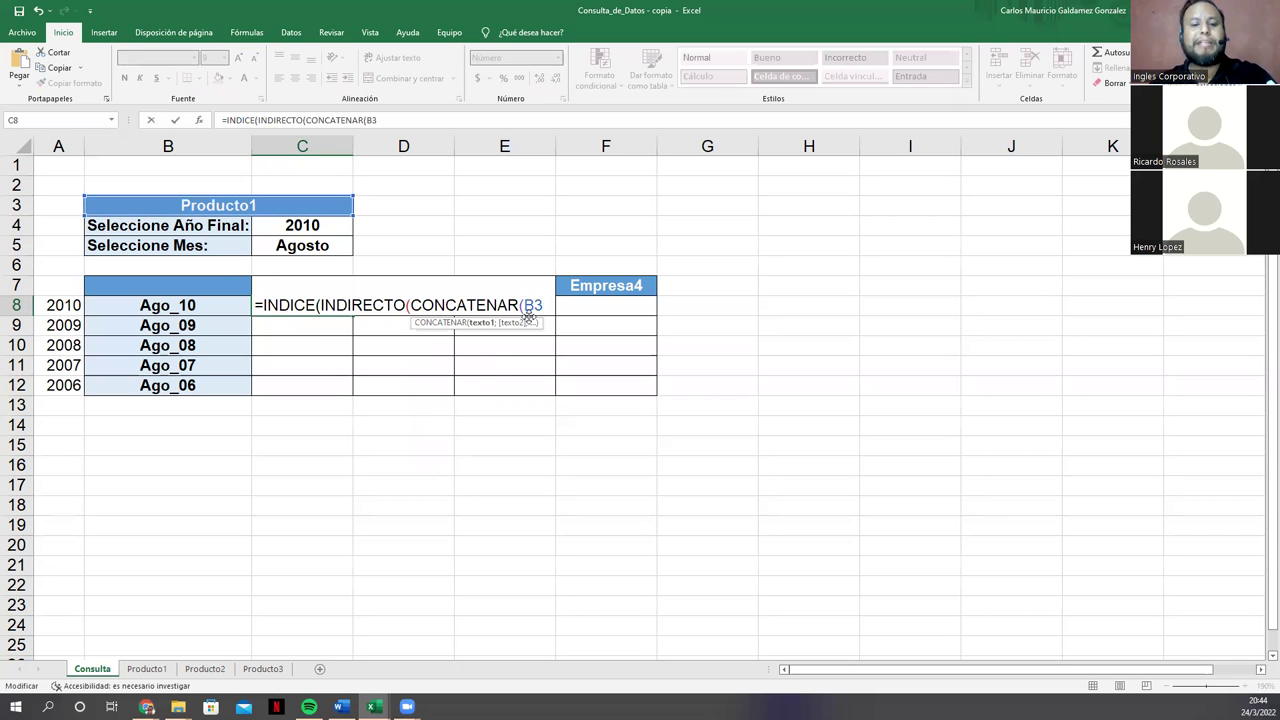
text($B$)
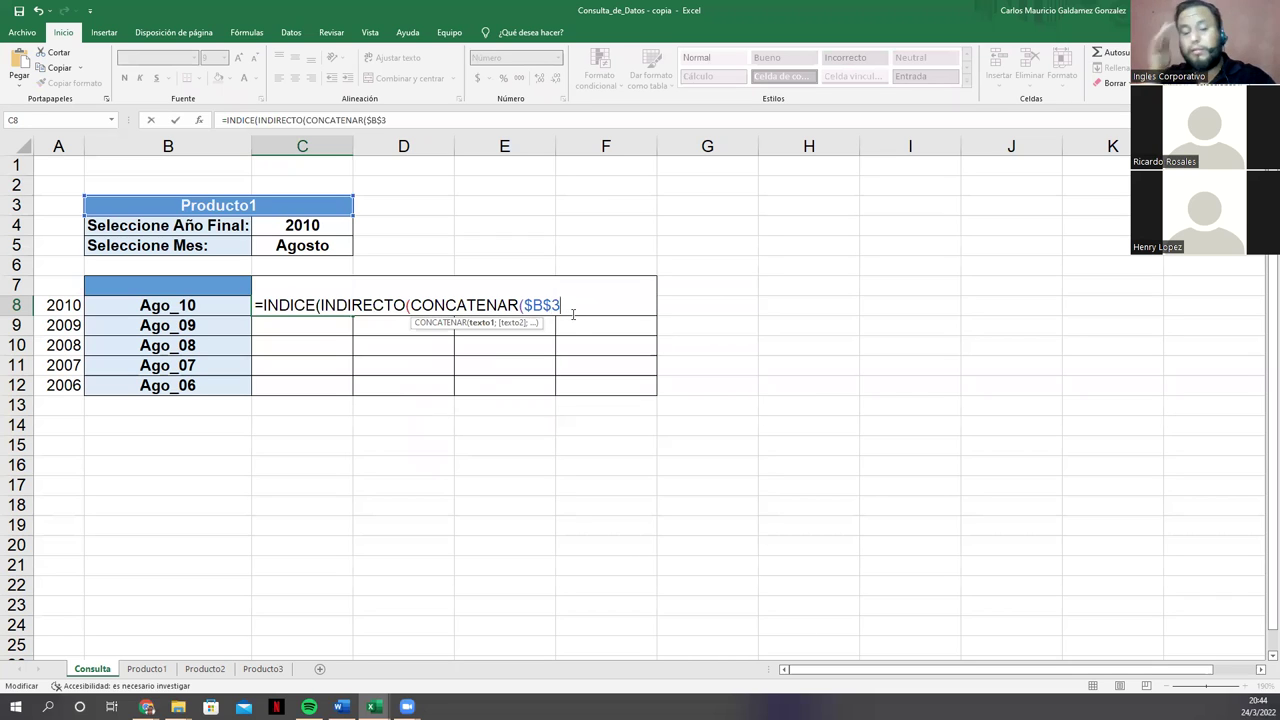
text(;)
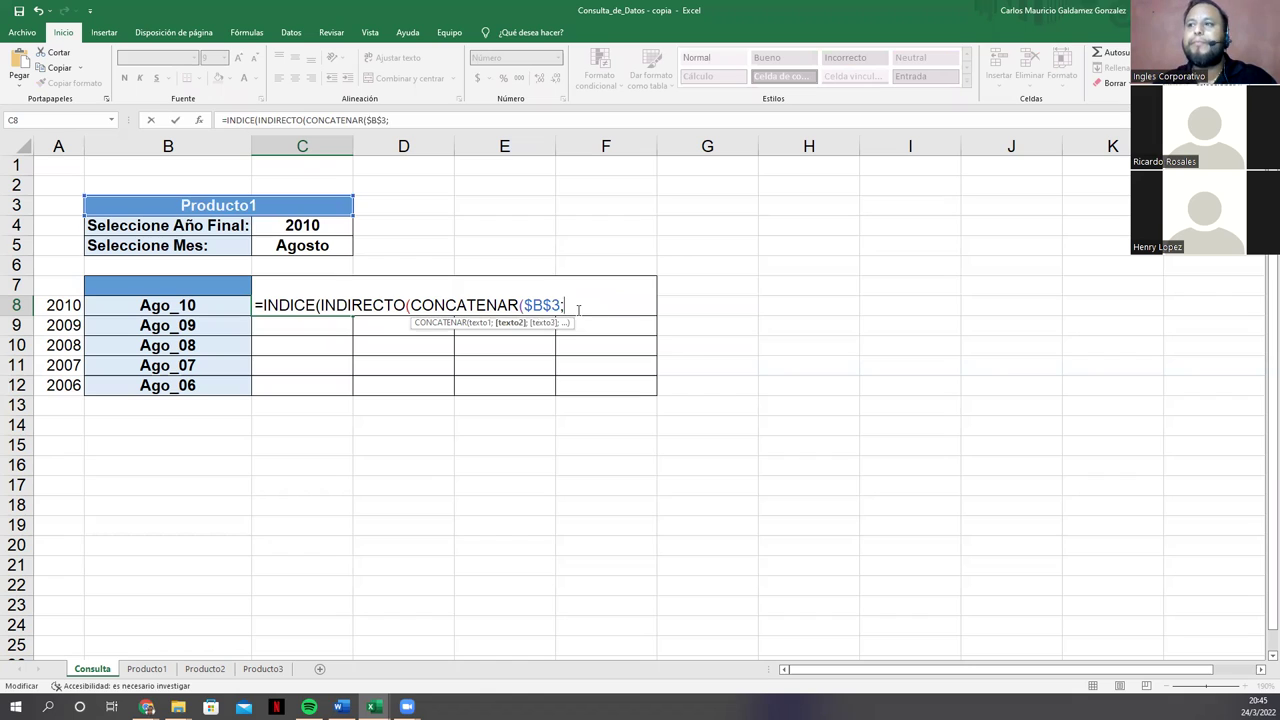
Step: Try to pick the data range from the Producto1 sheet for the CONCATENAR part of C8's formula
click(469, 304)
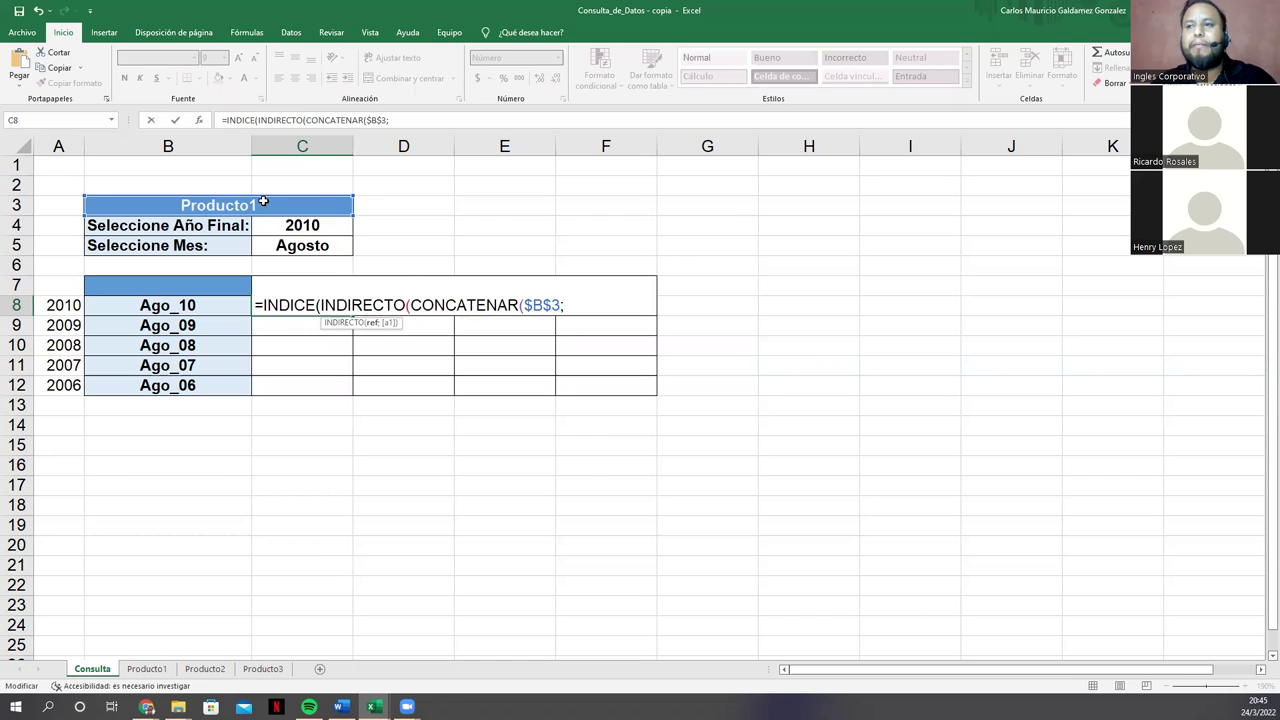
click(130, 673)
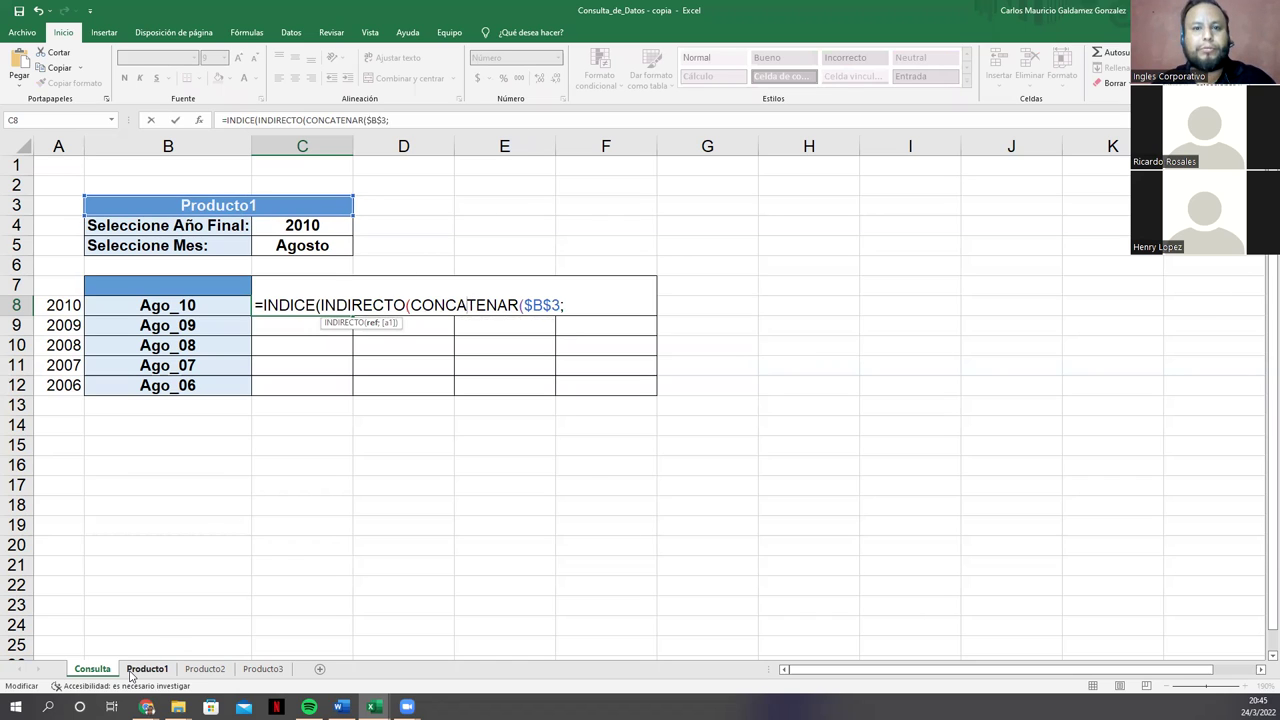
click(130, 673)
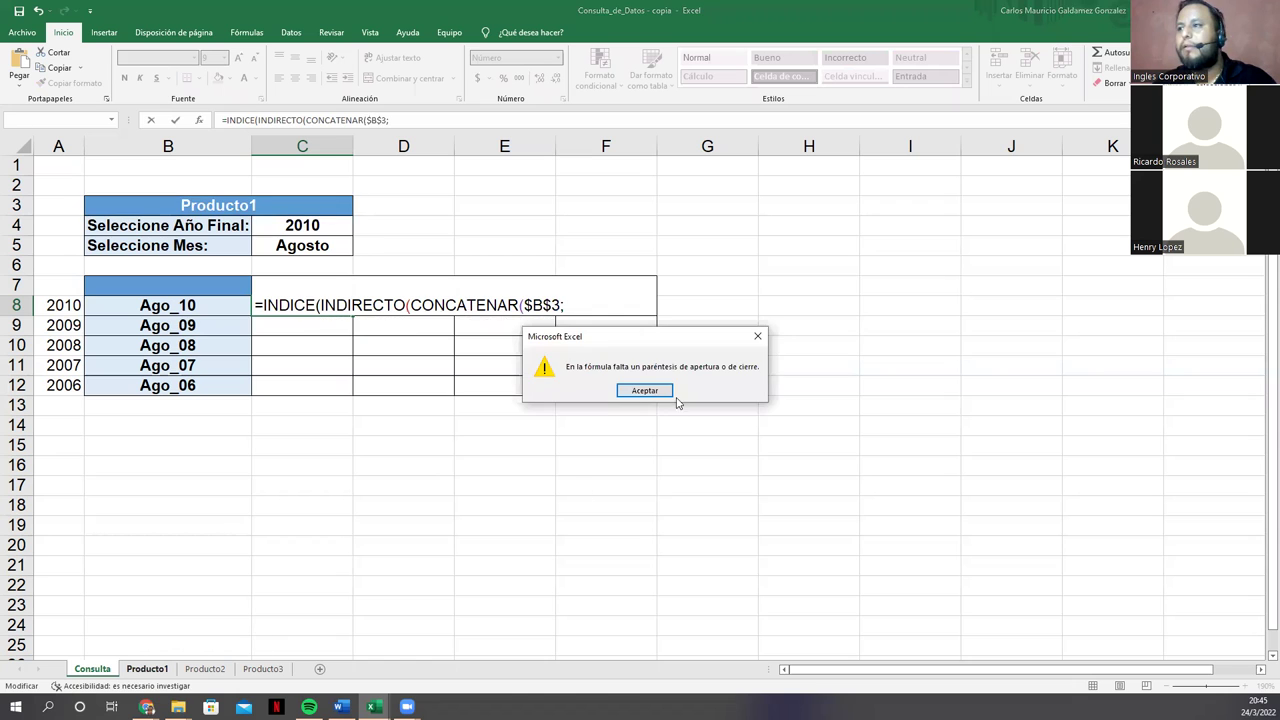
click(646, 390)
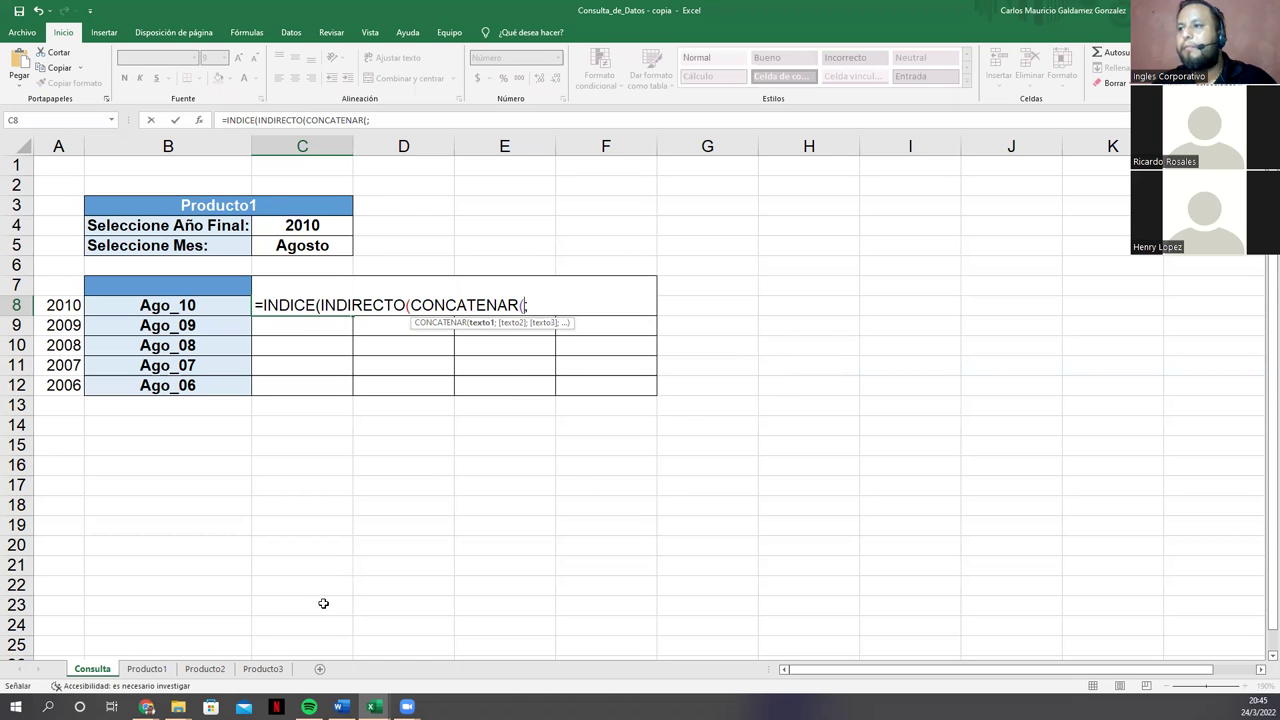
click(147, 670)
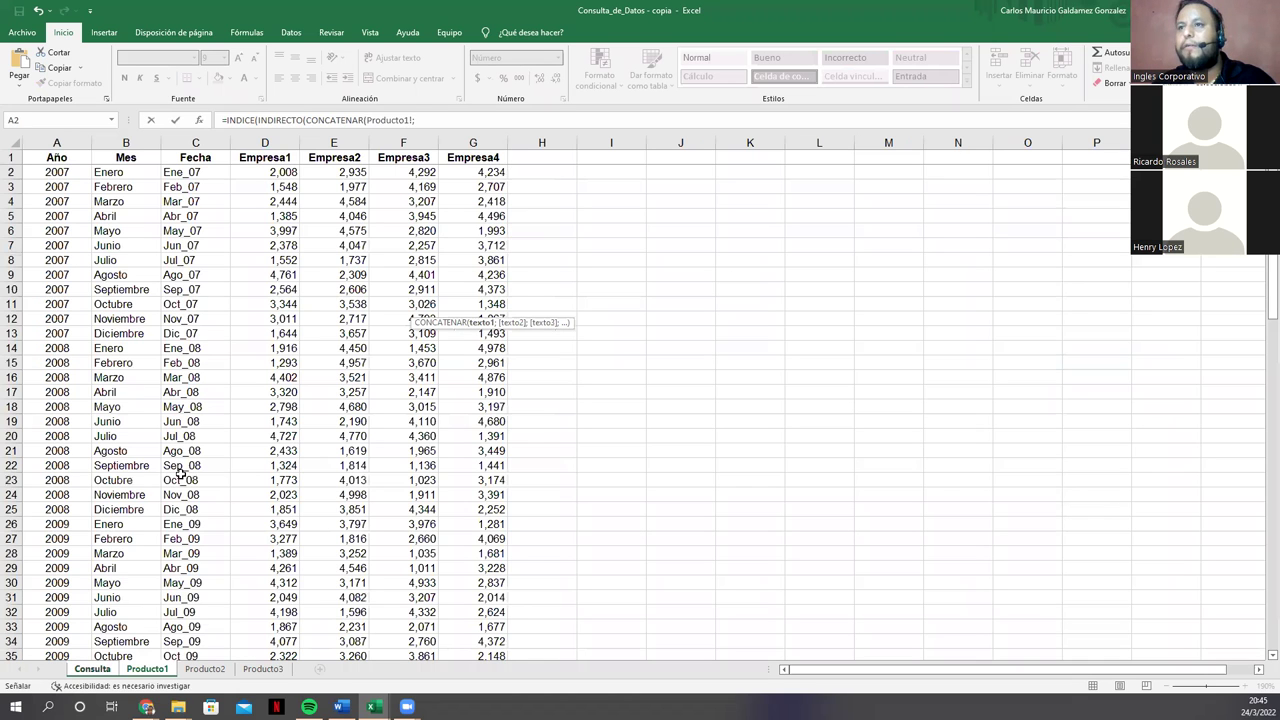
click(200, 158)
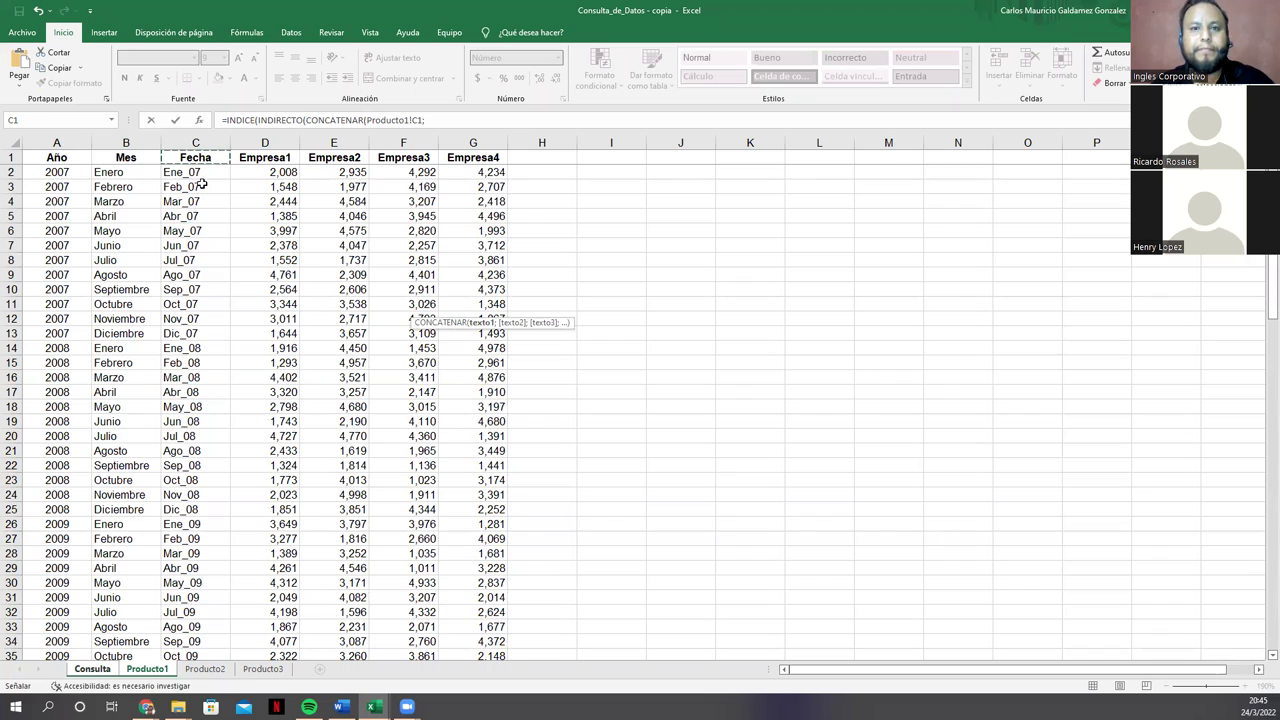
click(100, 669)
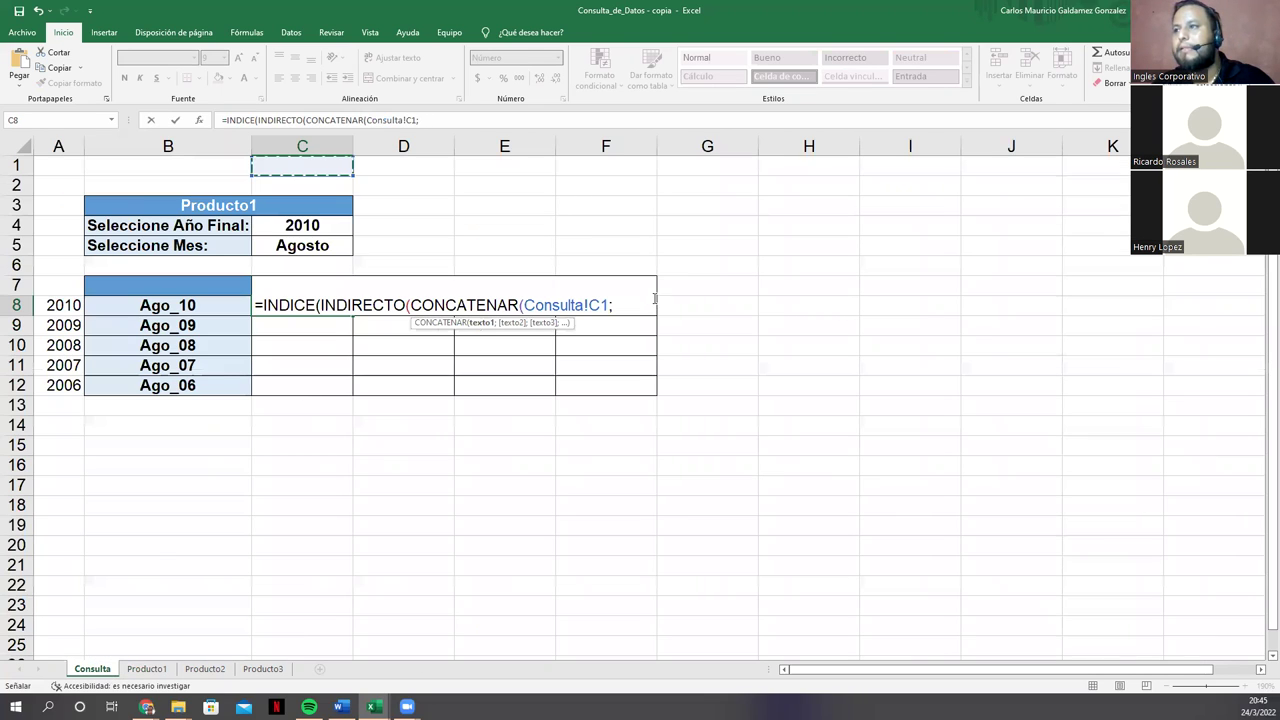
Step: Restore CONCATENAR's first argument to the absolute reference $B$3, without the Consulta sheet name
click(525, 304)
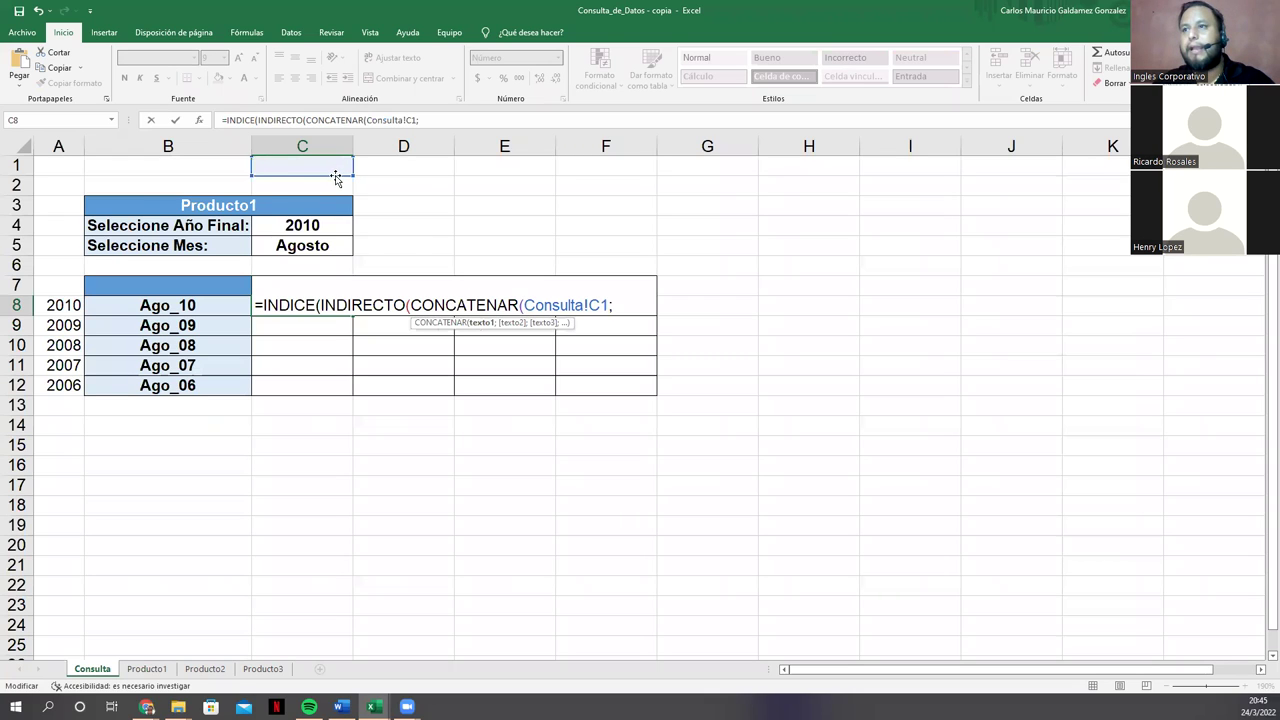
click(270, 208)
click(584, 305)
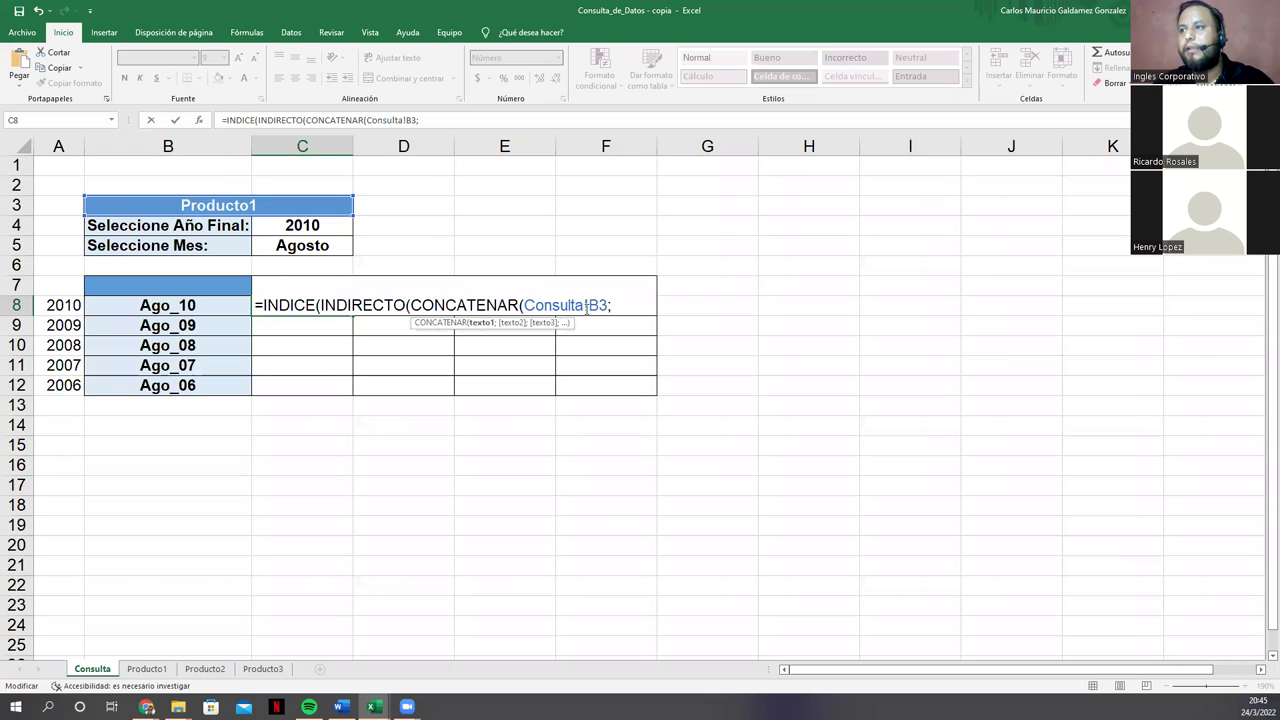
drag(586, 305, 527, 298)
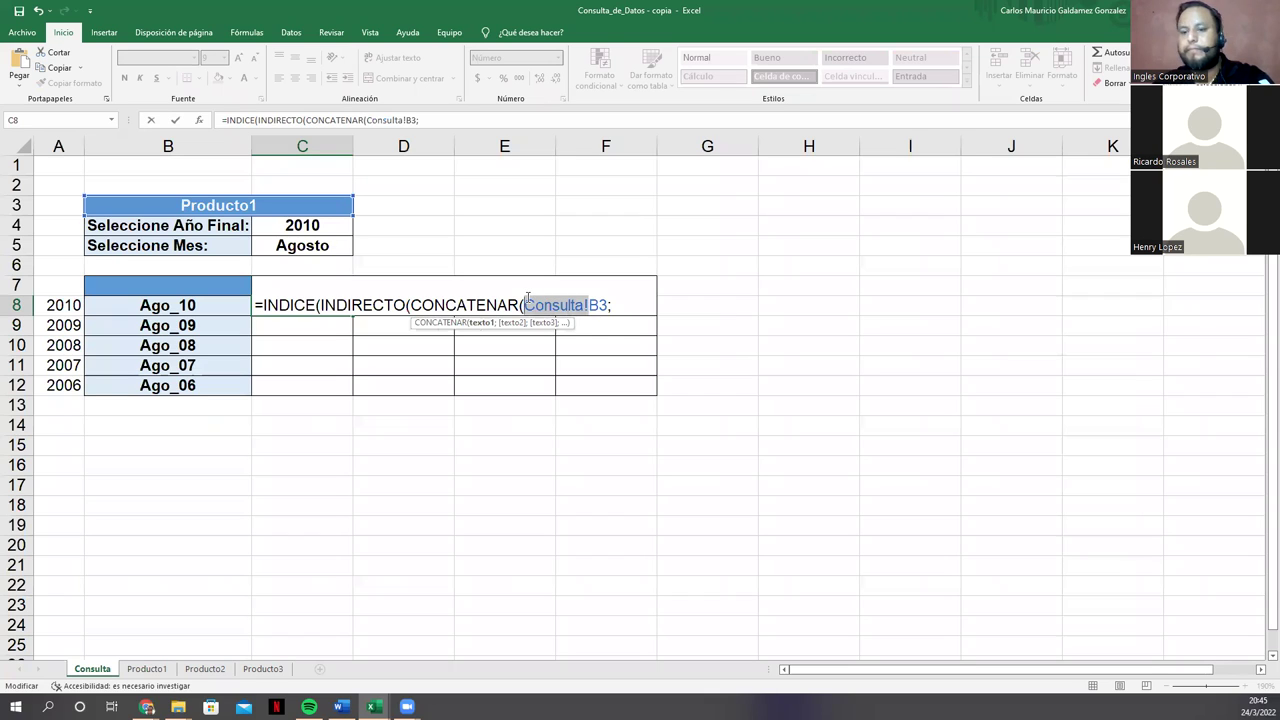
key(BackSpace)
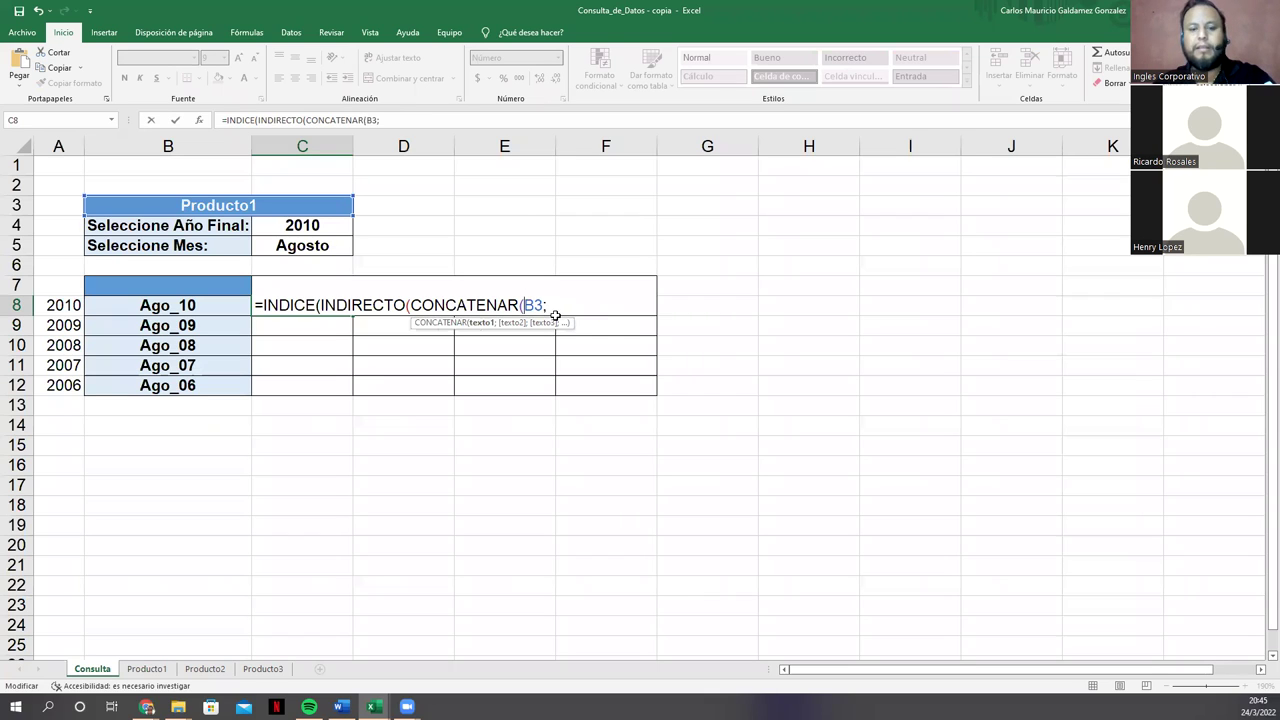
key(F4)
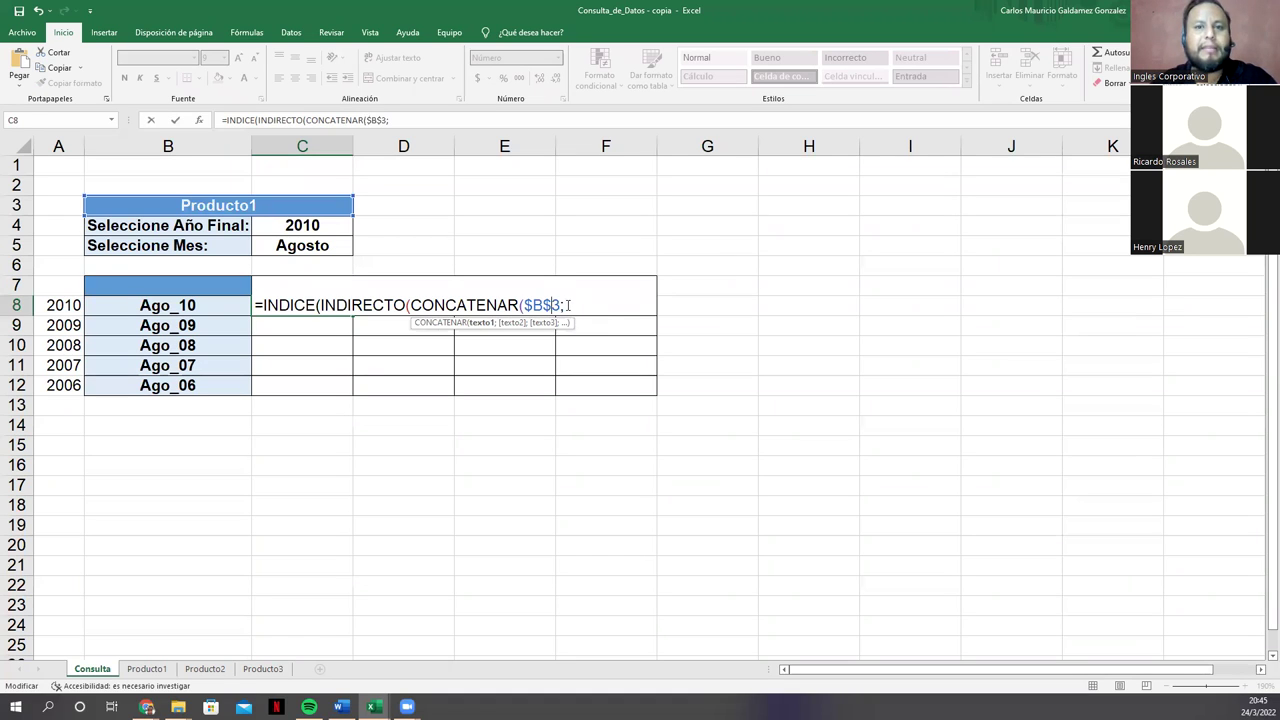
Step: Add the range C1:g97 as CONCATENAR's second argument in C8's formula
key(Left)
key(Left)
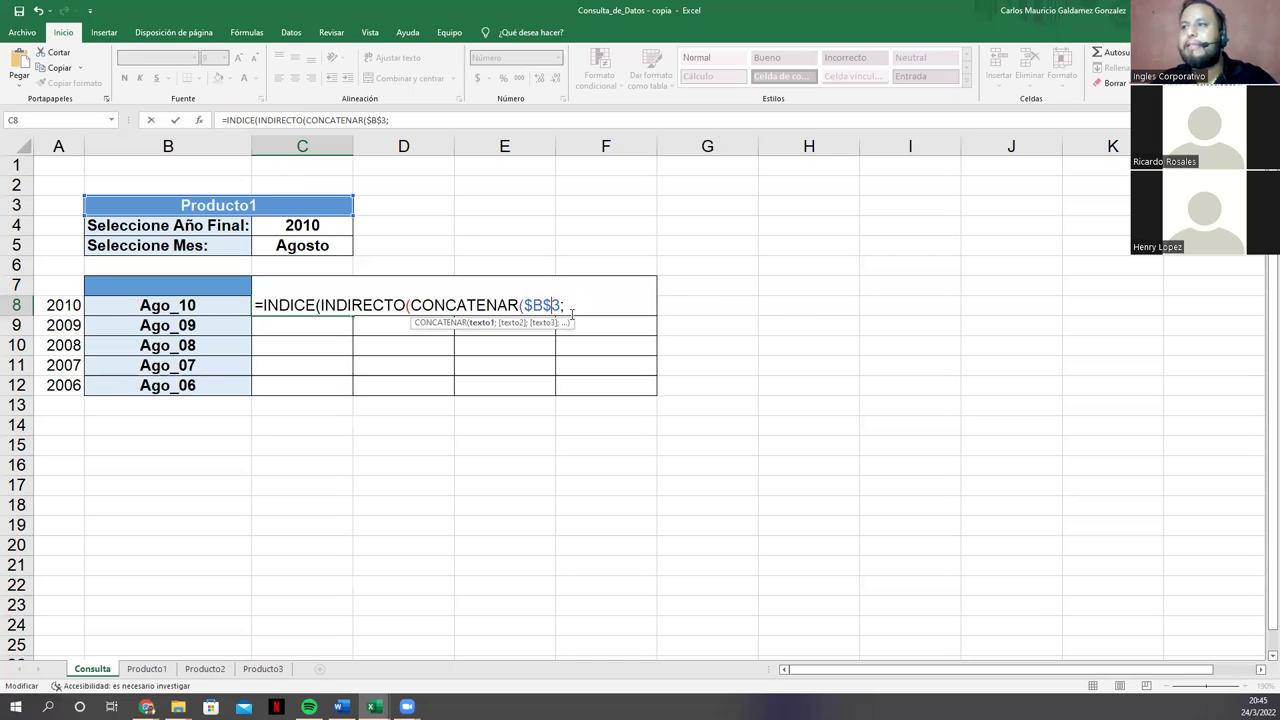
text(C)
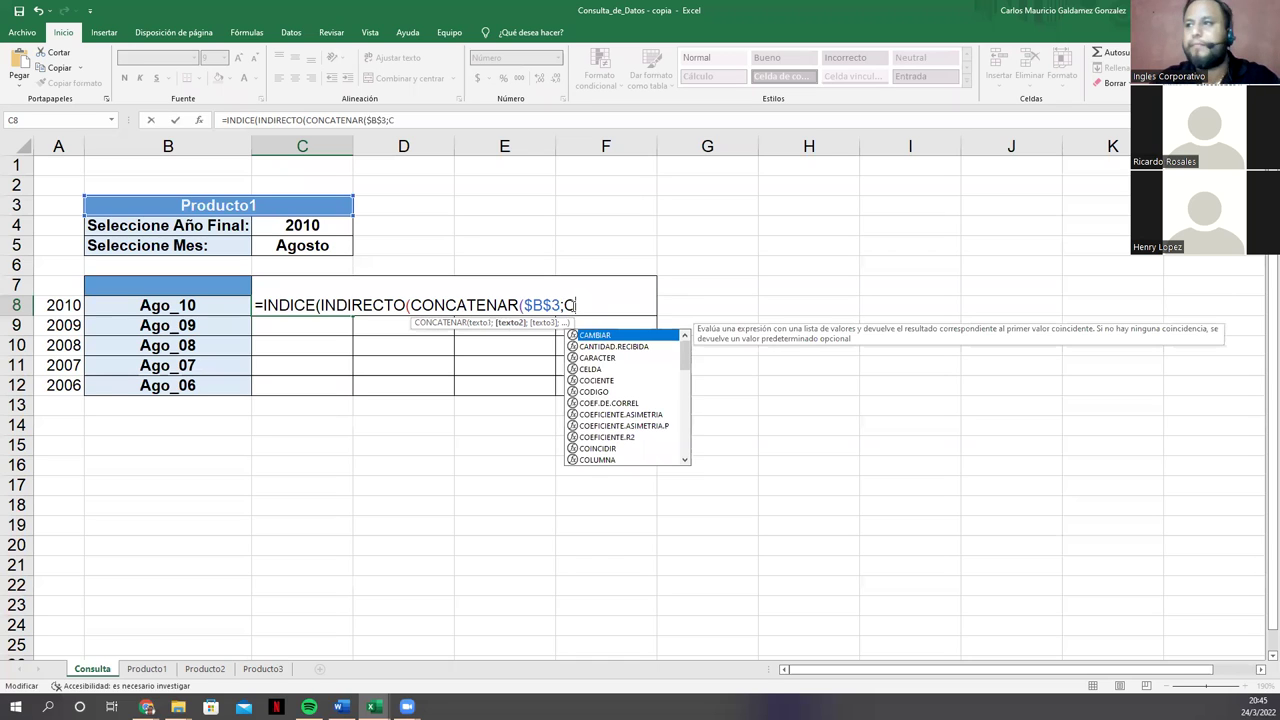
text(1)
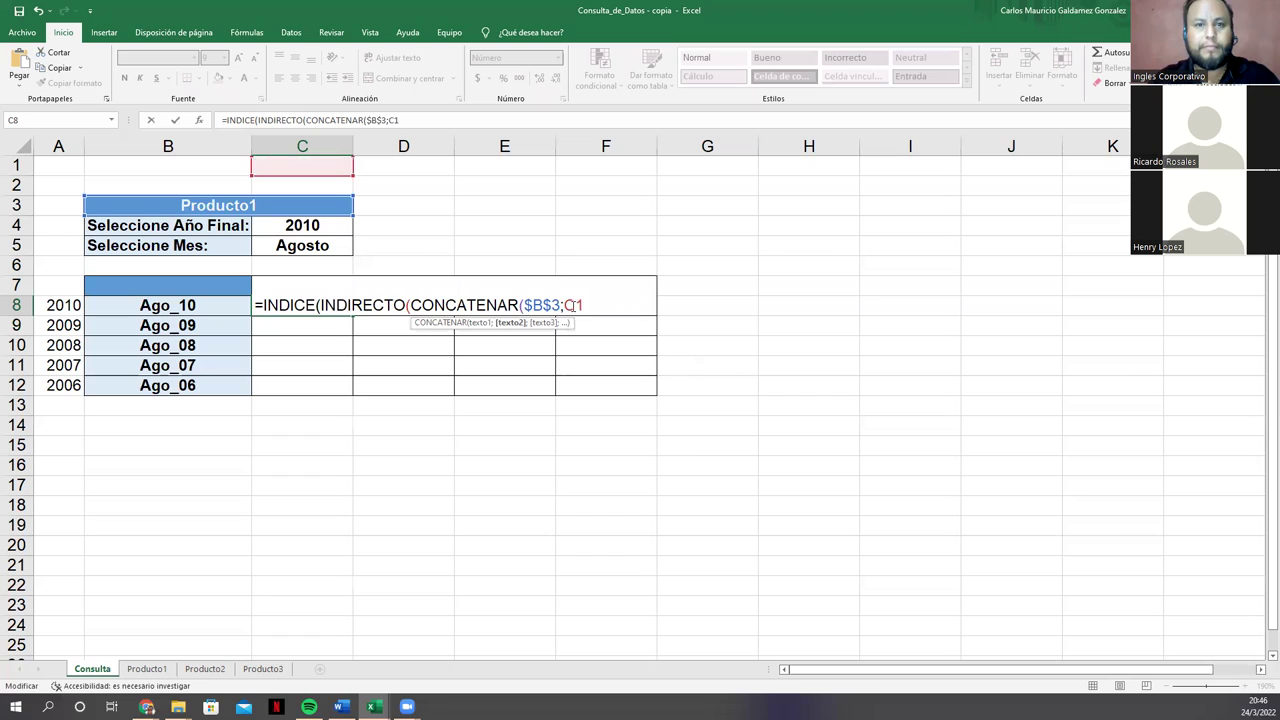
text(:g97)
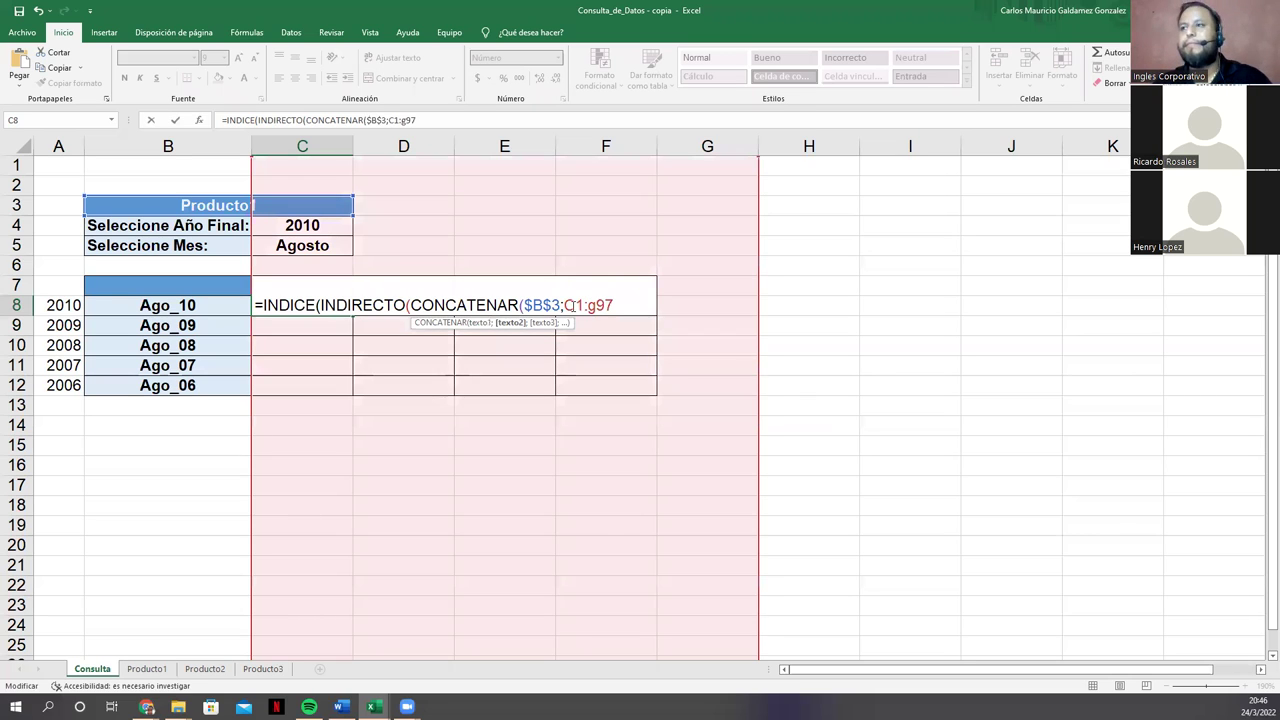
Step: Enclose the range C1:g97 in double quotation marks so that CONCATENAR treats it as text
click(565, 306)
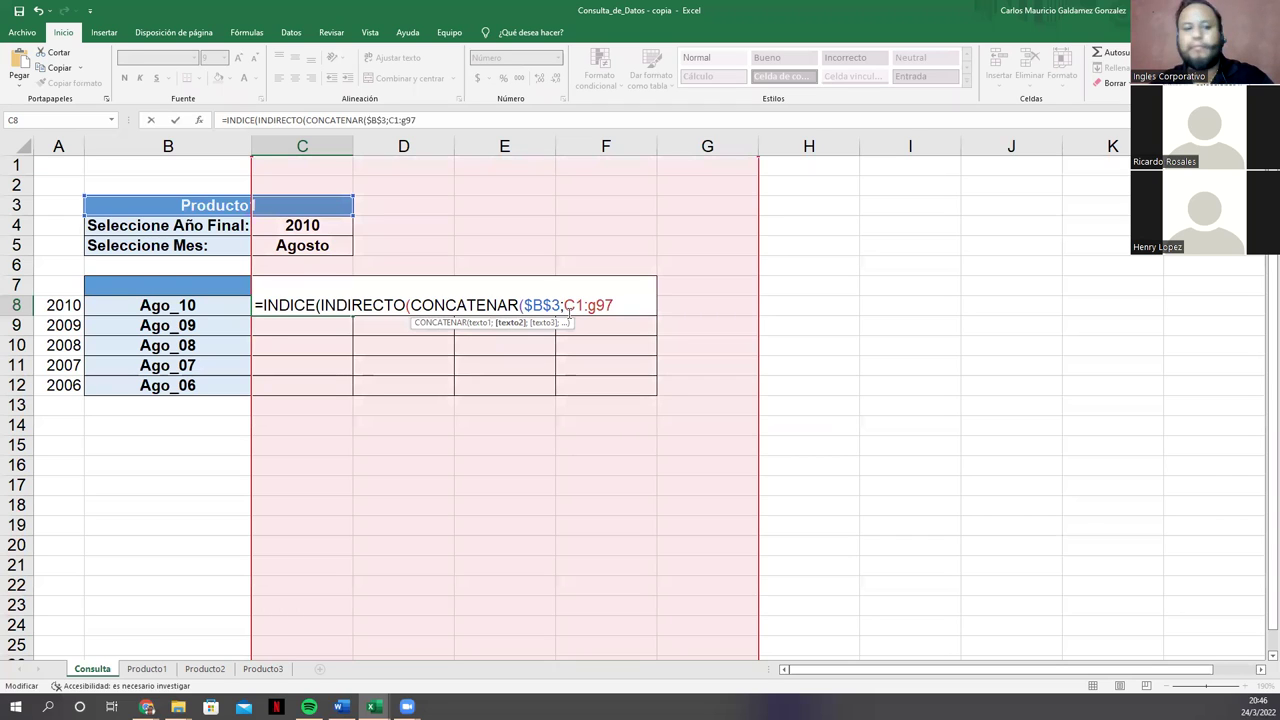
text(")
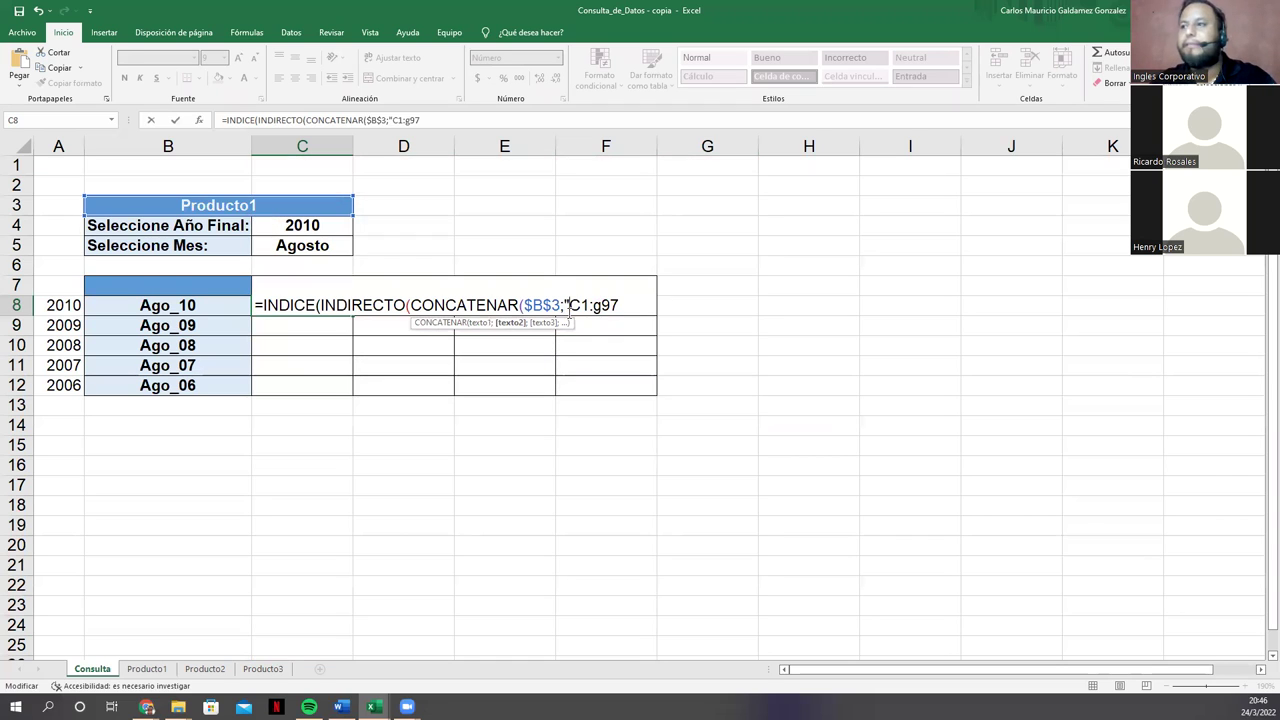
key(Right)
key(Right)
key(Right)
key(Right)
key(Right)
key(Right)
text(")
Step: Make the quoted range in C8's formula absolute as "$C$1:$g$97"
key(Left)
key(Left)
key(Left)
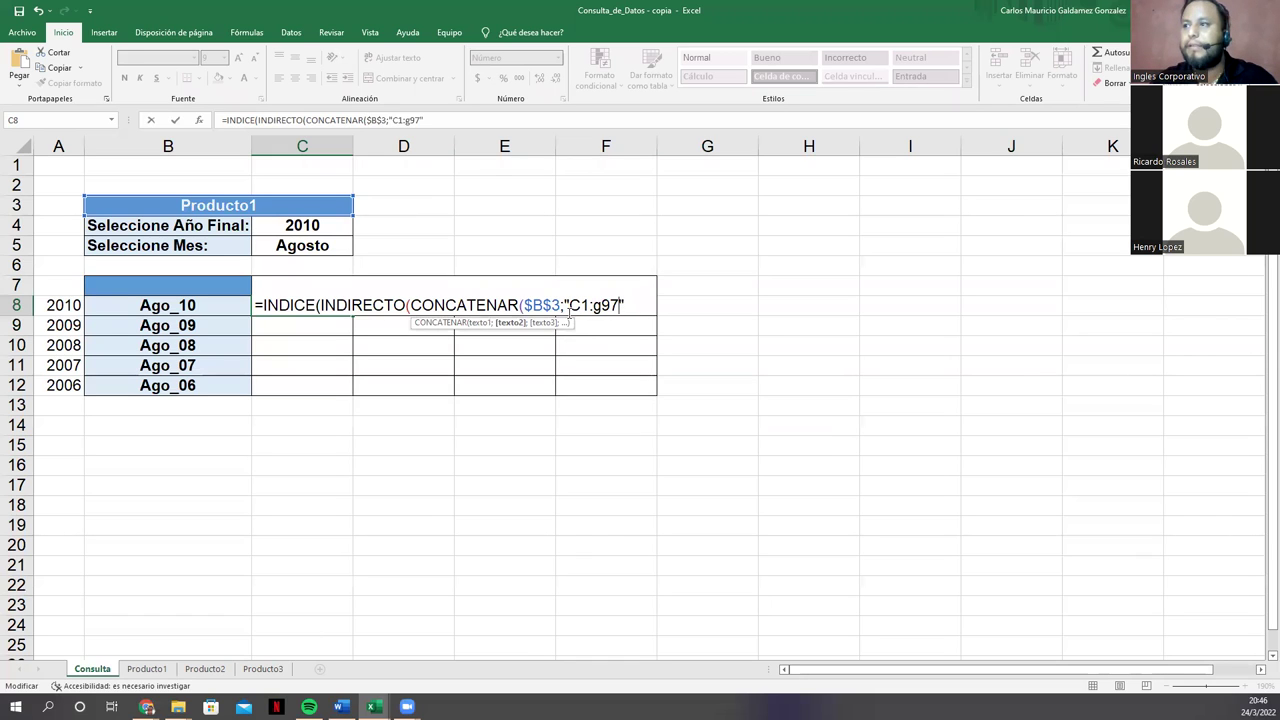
text($)
key(Left)
key(Left)
text($)
key(Left)
key(Left)
key(Left)
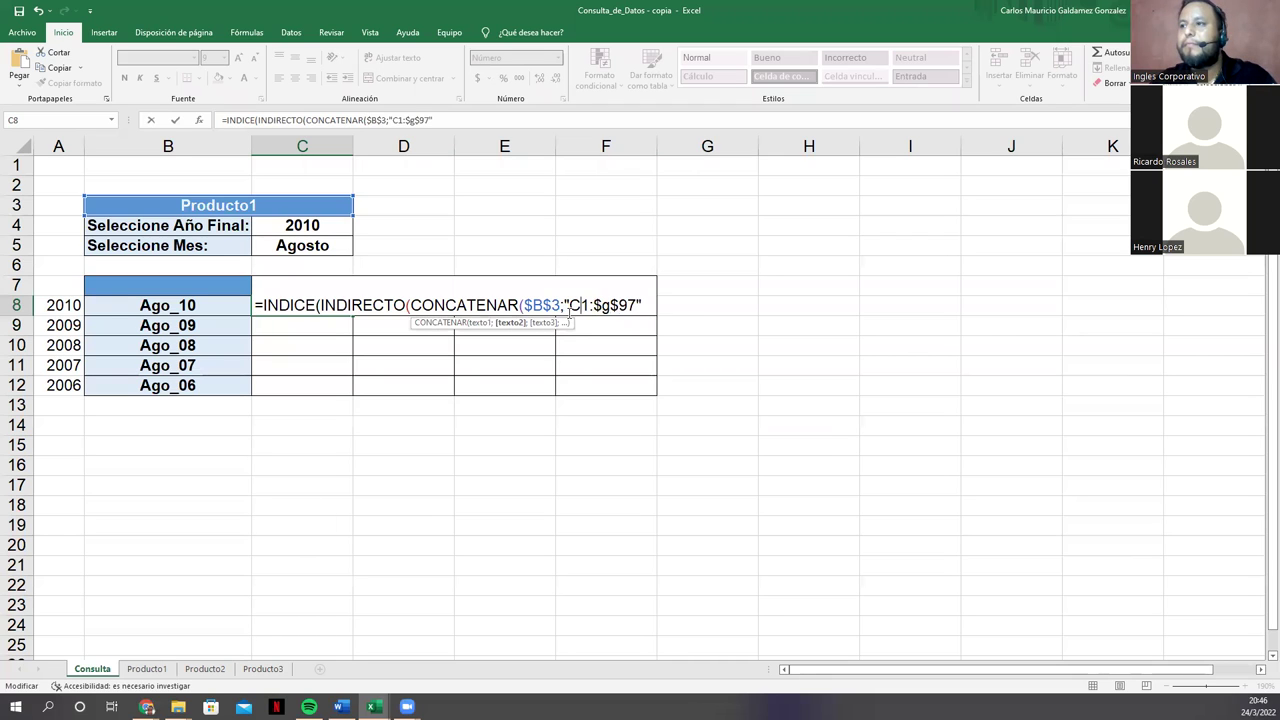
key(Left)
text($)
key(Right)
text($)
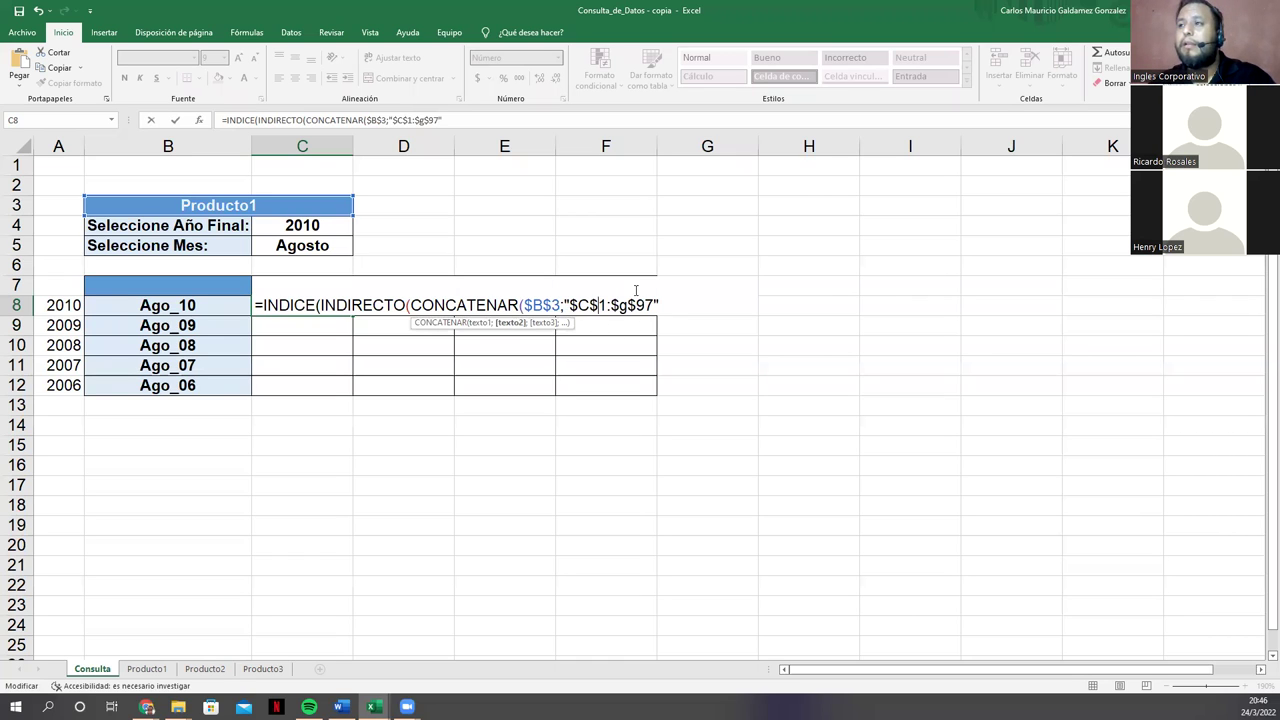
Step: Change the quoted range in C8's formula to "!$C$1:$G$97" and close the CONCATENAR and INDIRECTO functions
key(BackSpace)
text(G)
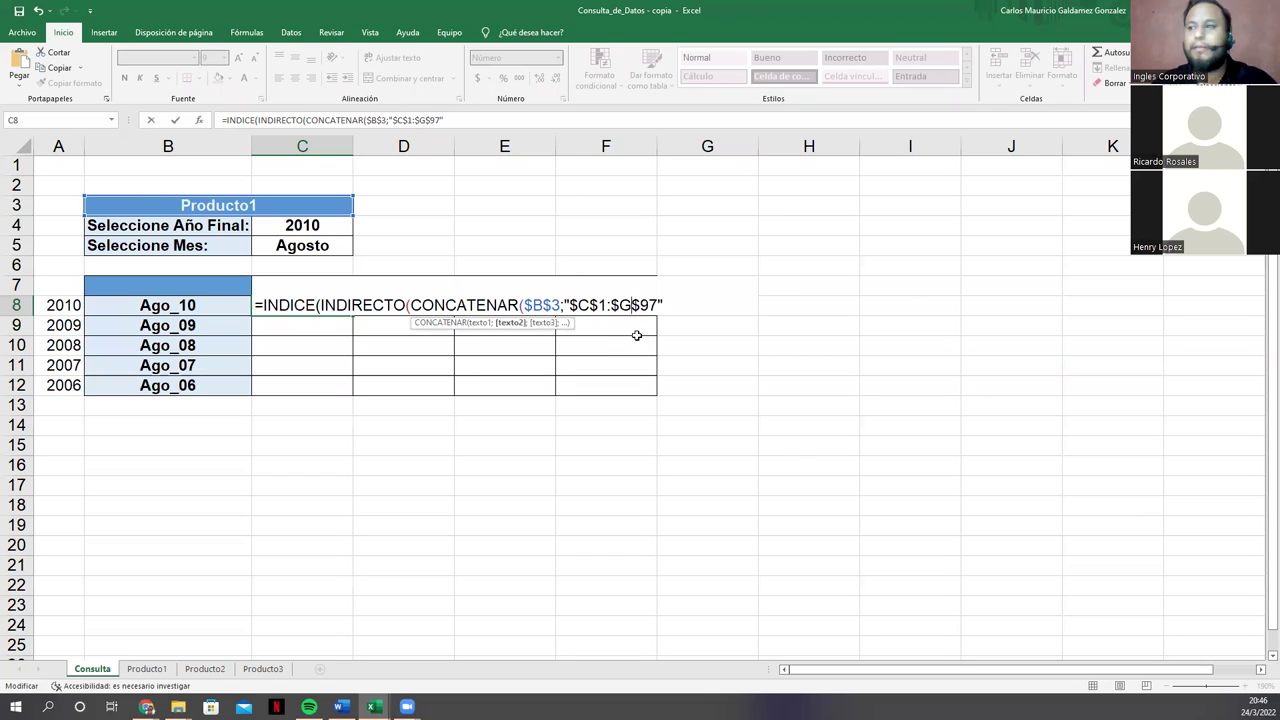
click(569, 306)
text(!)
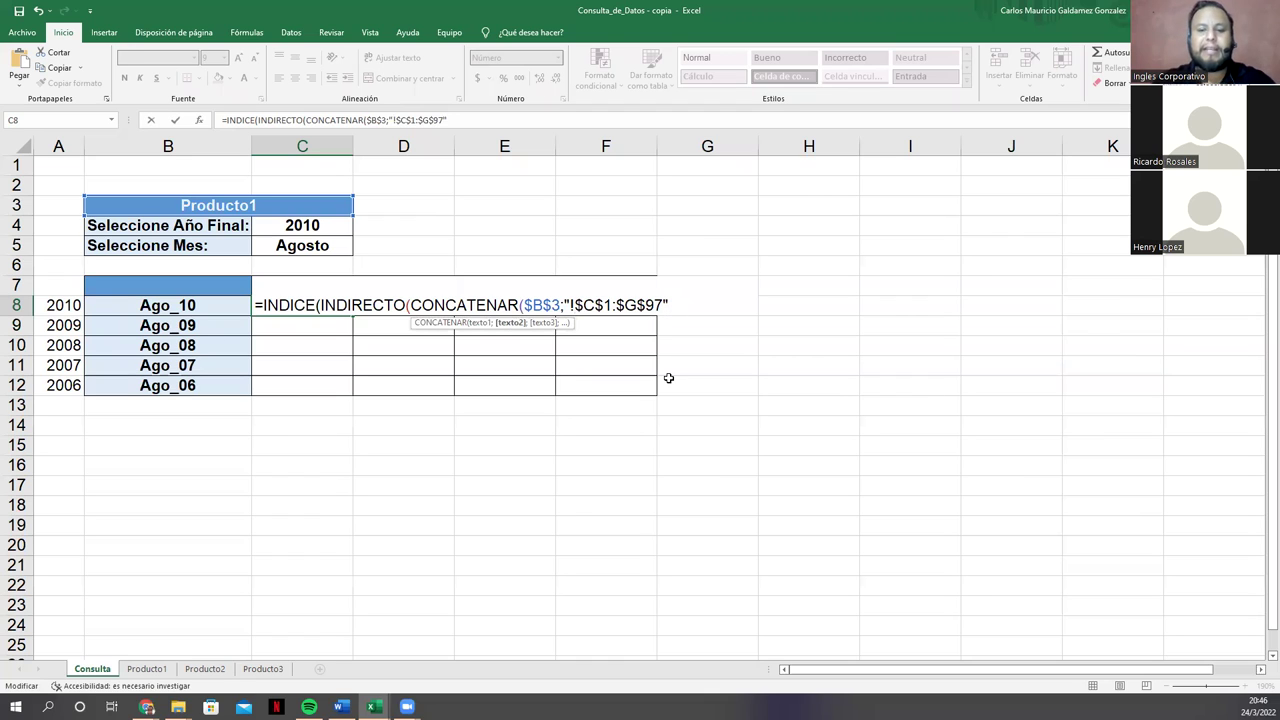
text())
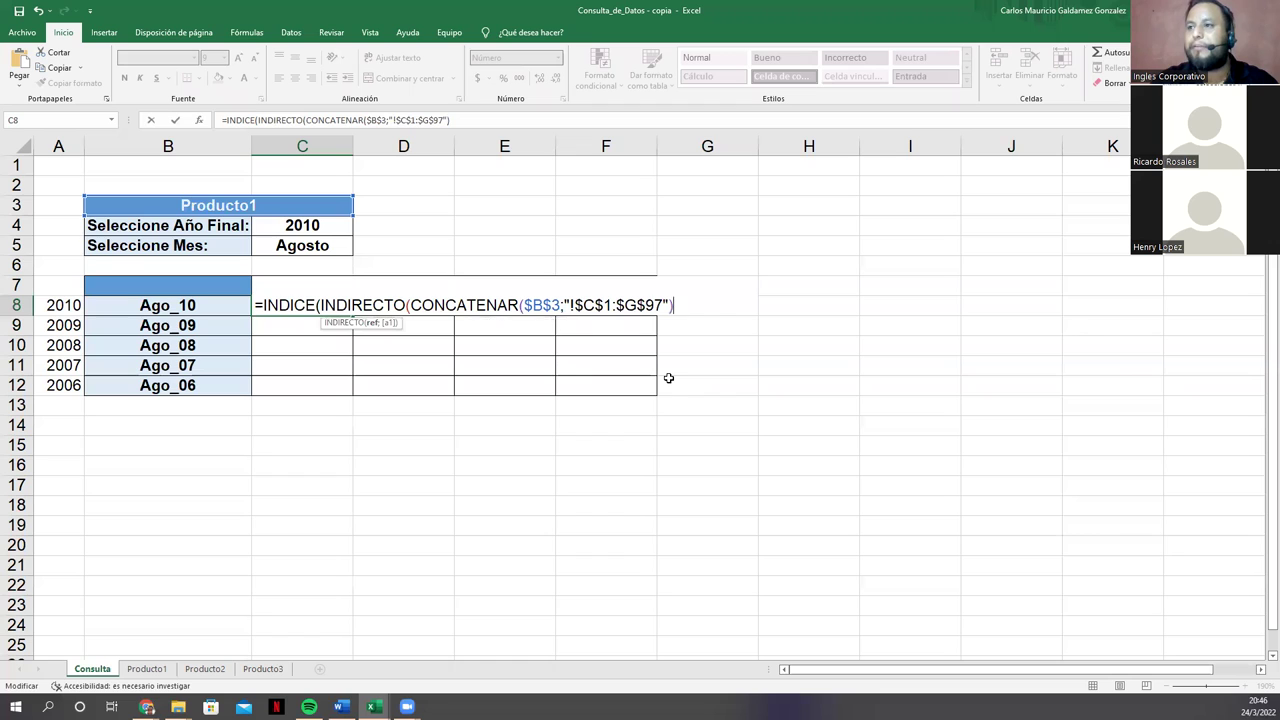
text())
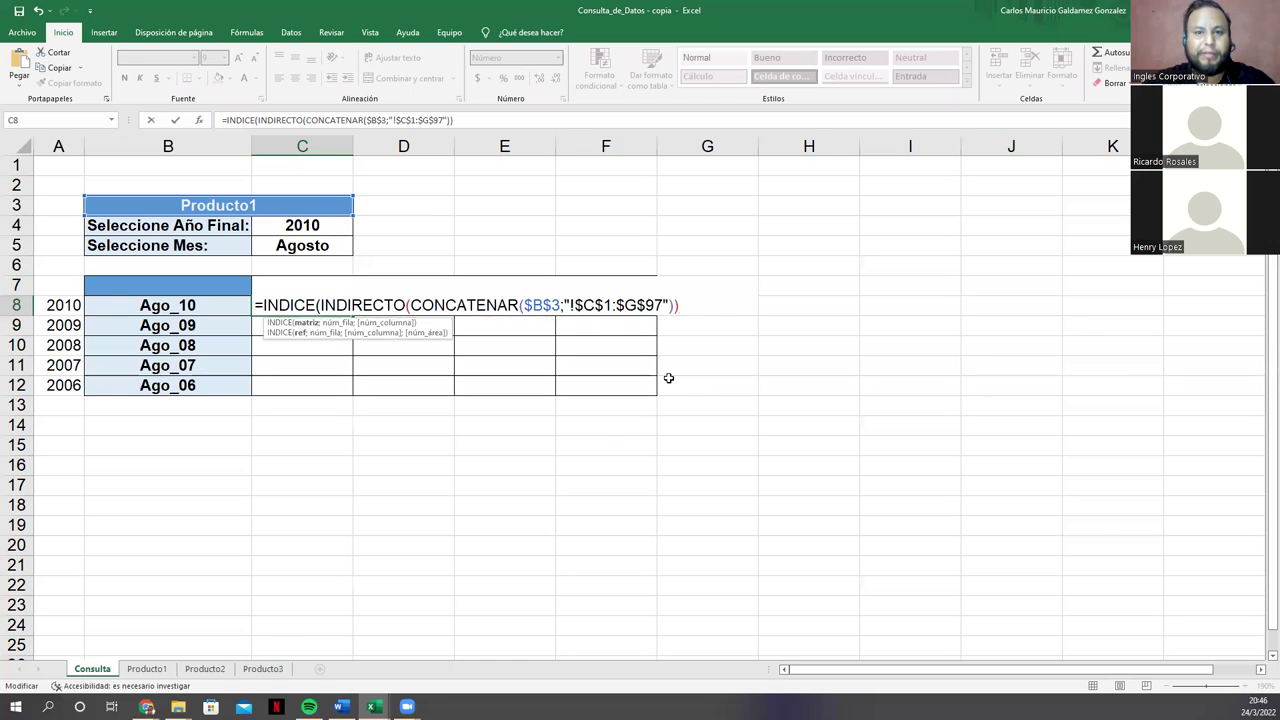
Step: Start INDICE's row argument in C8 with COINCIDIR, using $B8 as the lookup value
text(;)
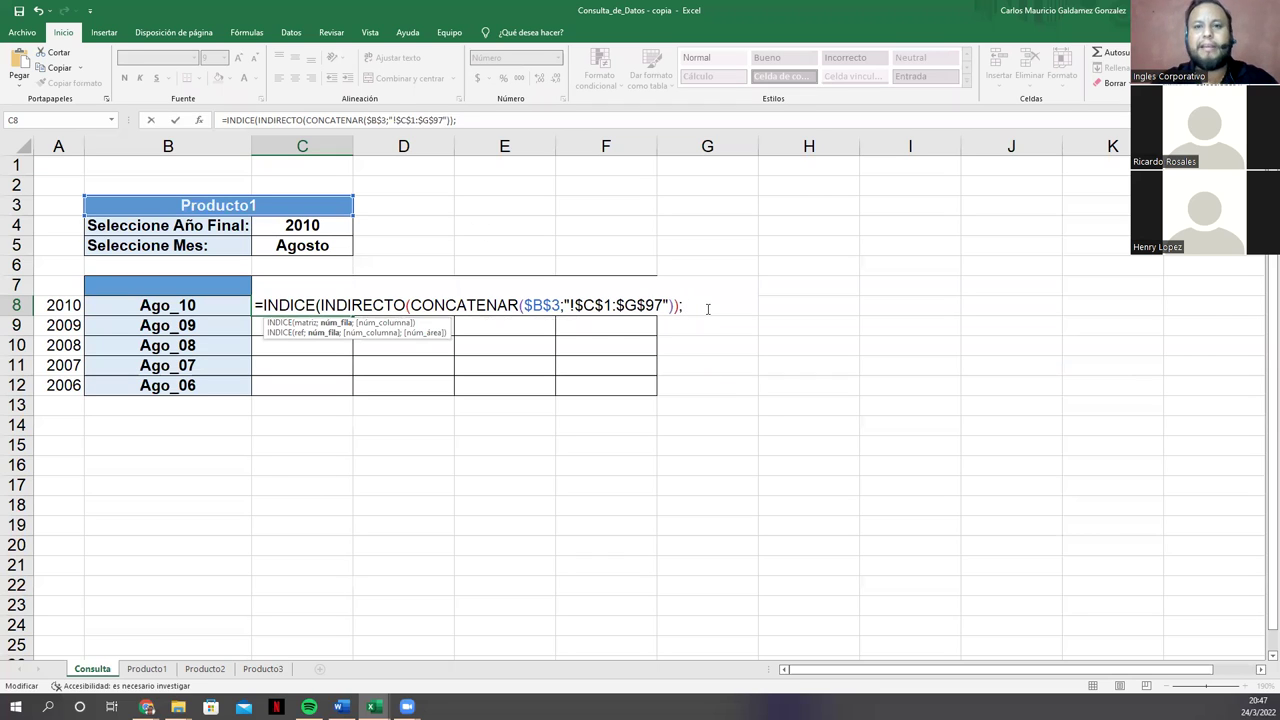
text(COINC)
key(Tab)
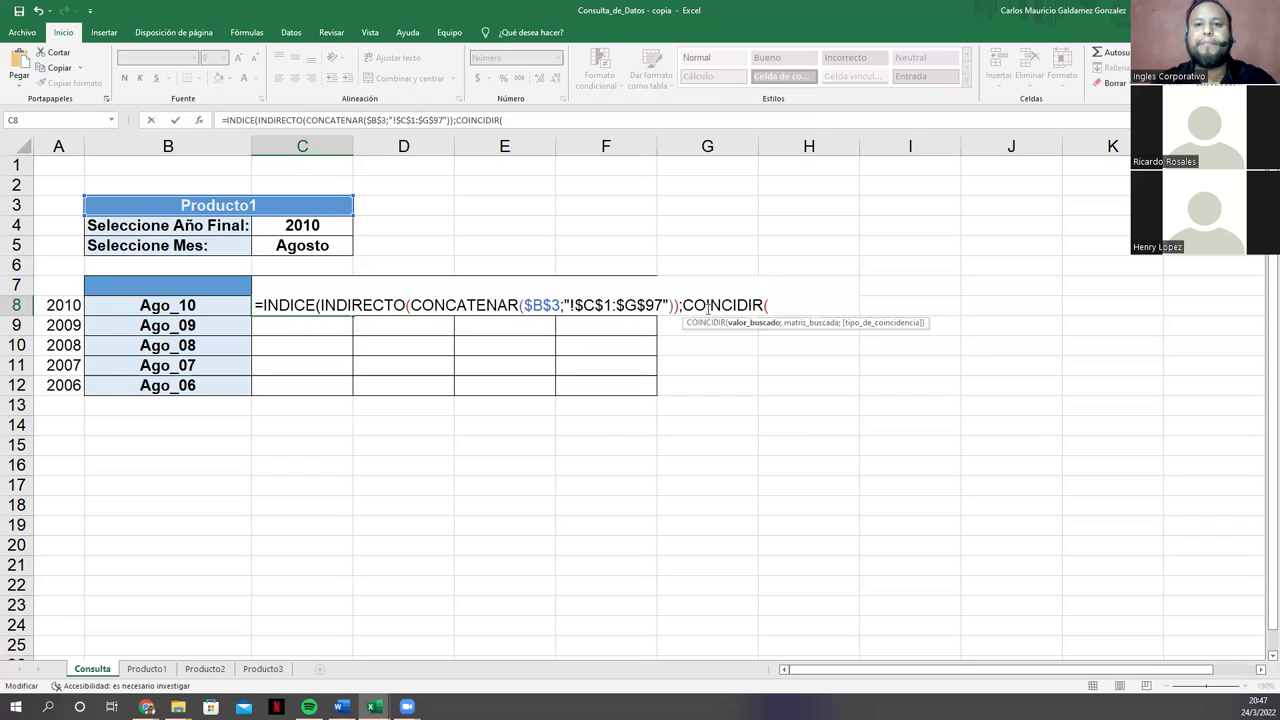
text(()
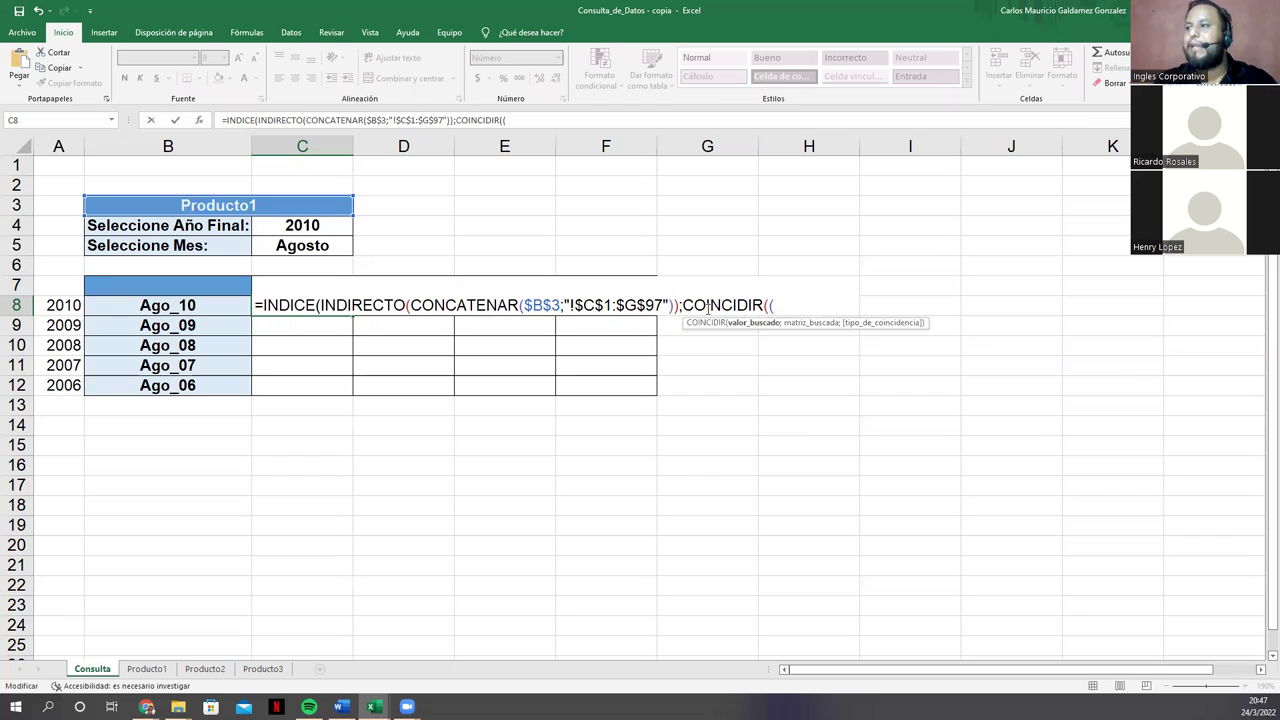
key(BackSpace)
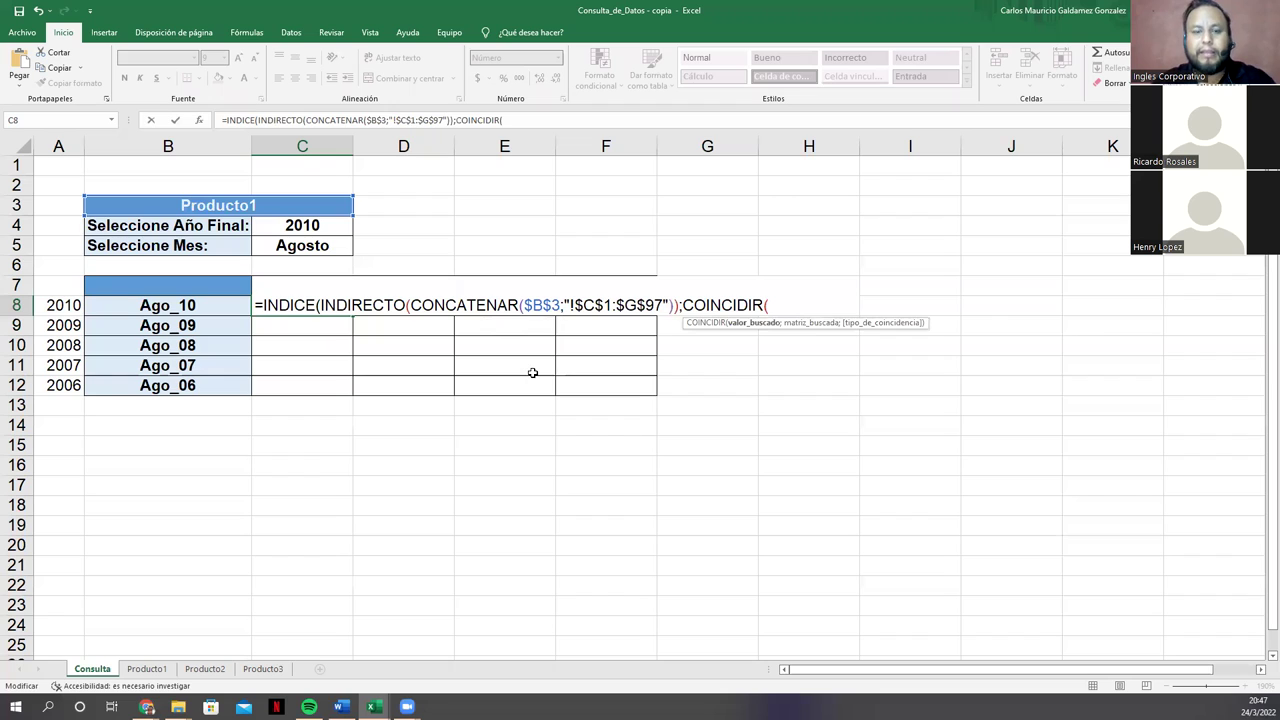
text($)
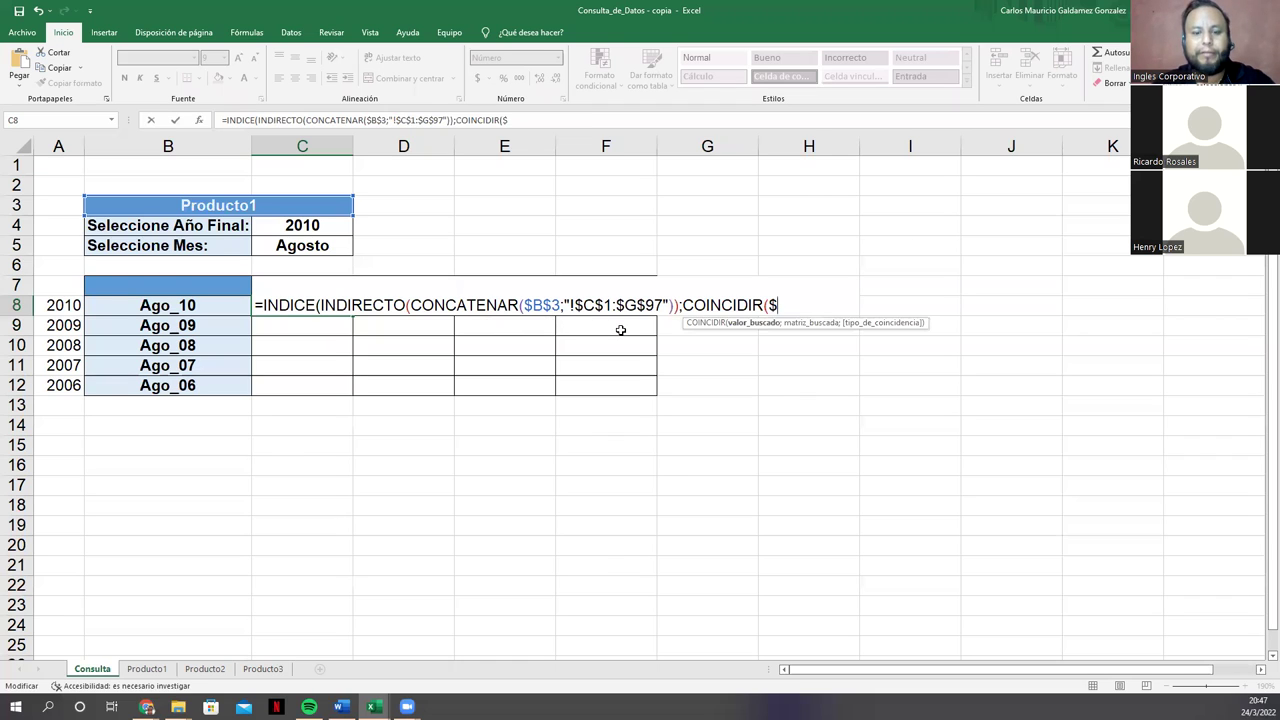
text(B8)
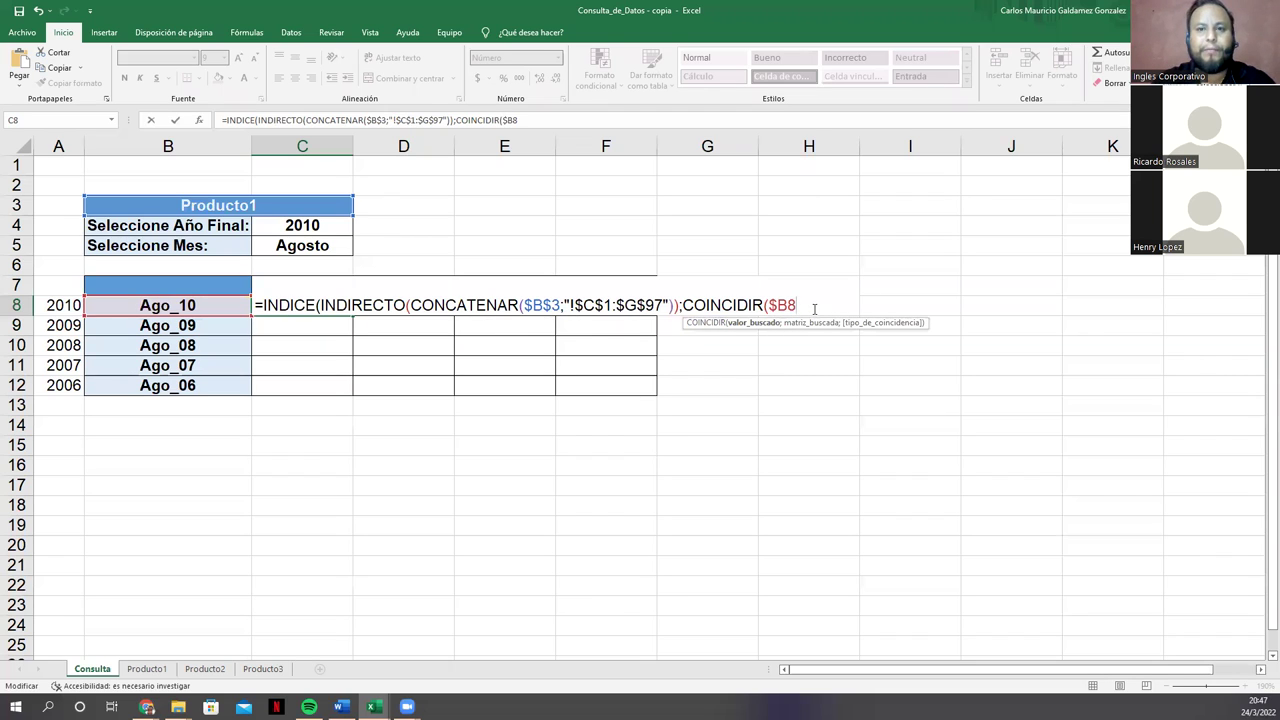
text(;)
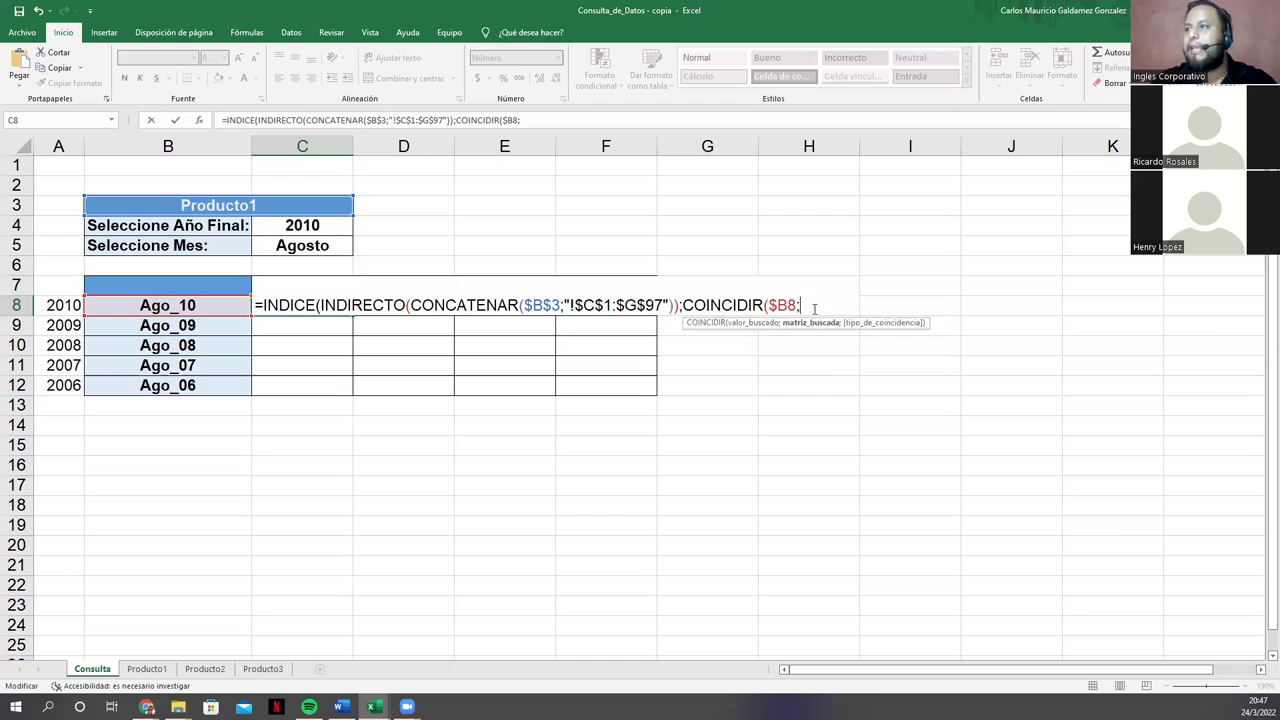
Step: Add INDIRECTO as COINCIDIR's lookup array, with $b$3 as its first argument
text(INDI)
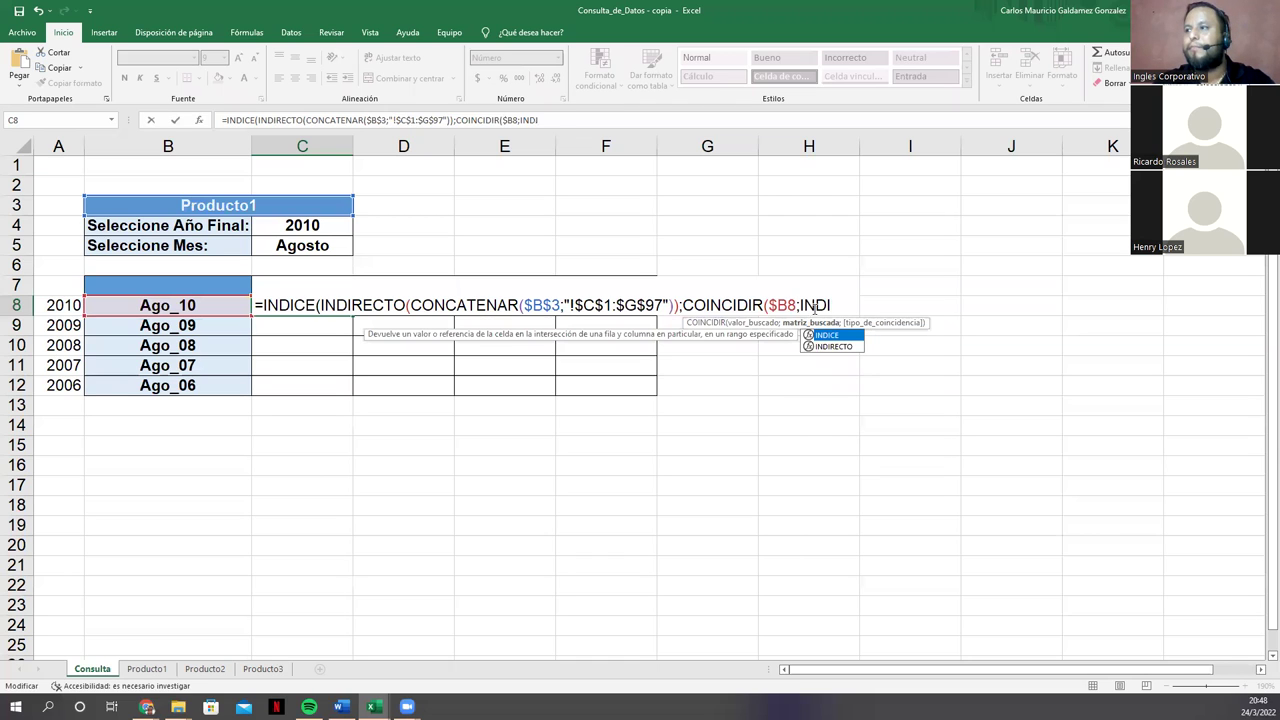
key(Down)
key(Tab)
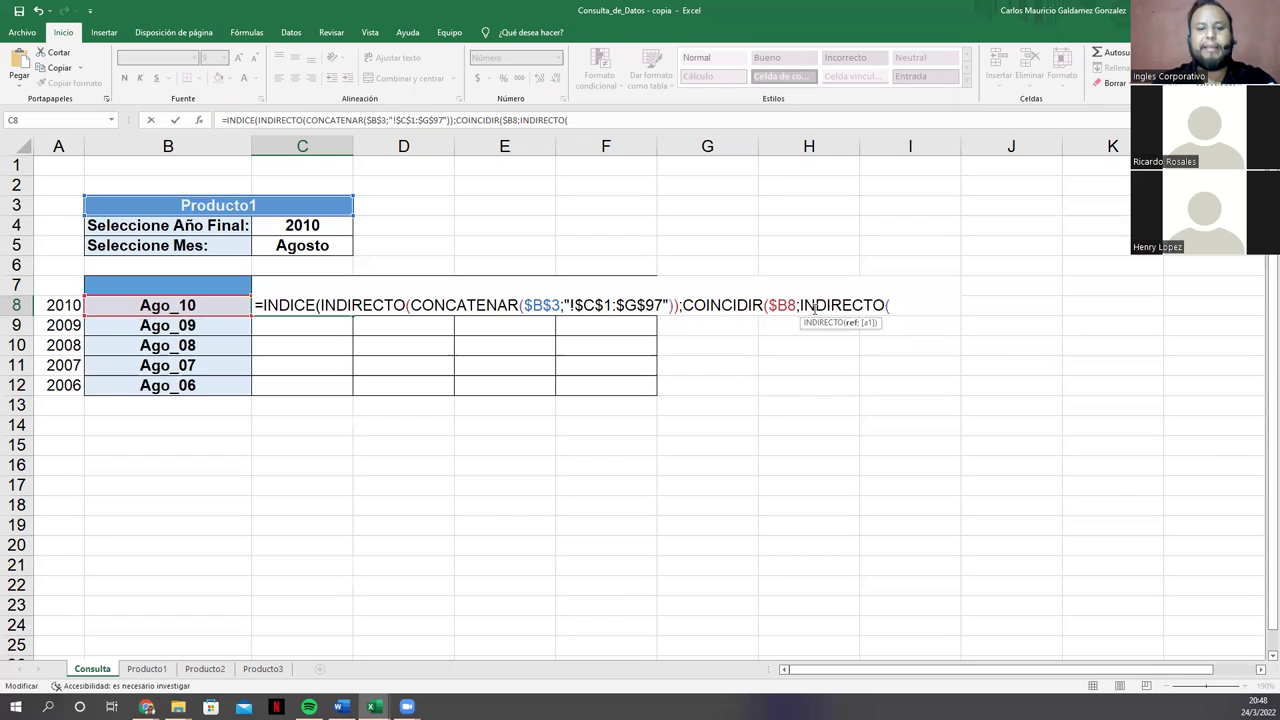
text($b)
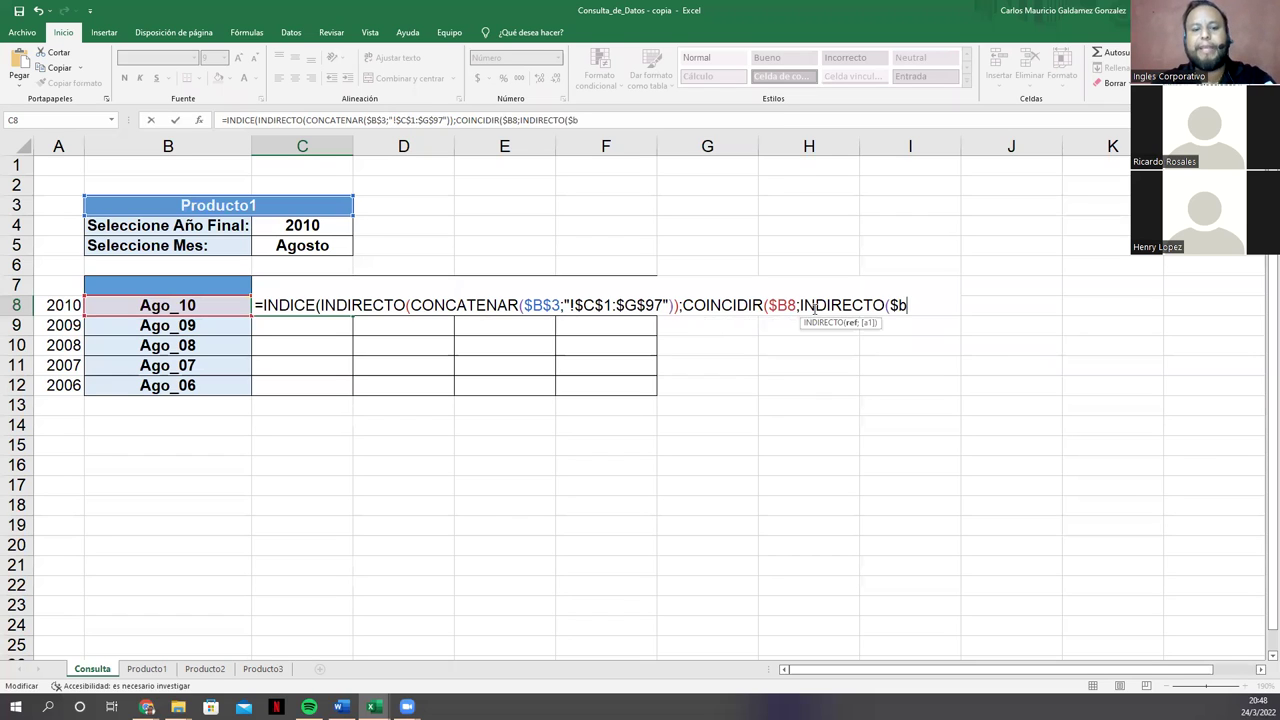
text($3)
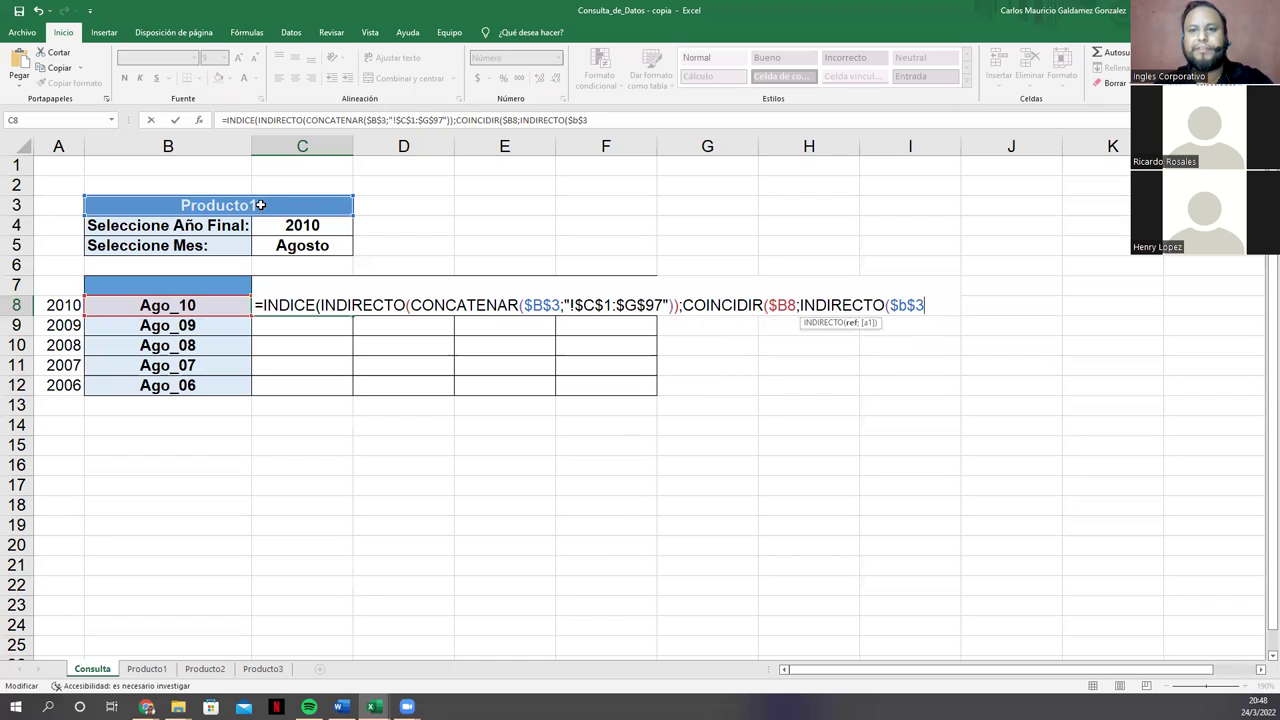
text(;)
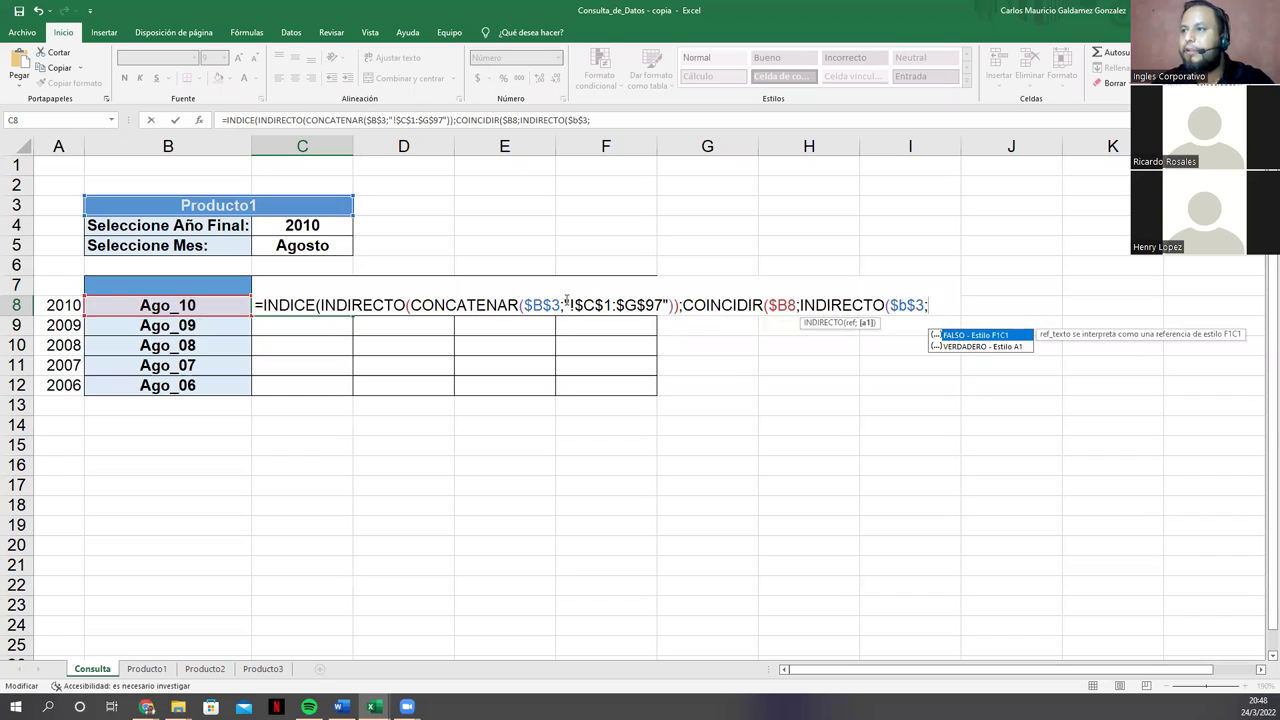
Step: Try to complete COINCIDIR by copying "!$C$1:$G$97" into the second INDIRECTO and adding match type 0
drag(567, 302, 676, 308)
key(ctrl+c)
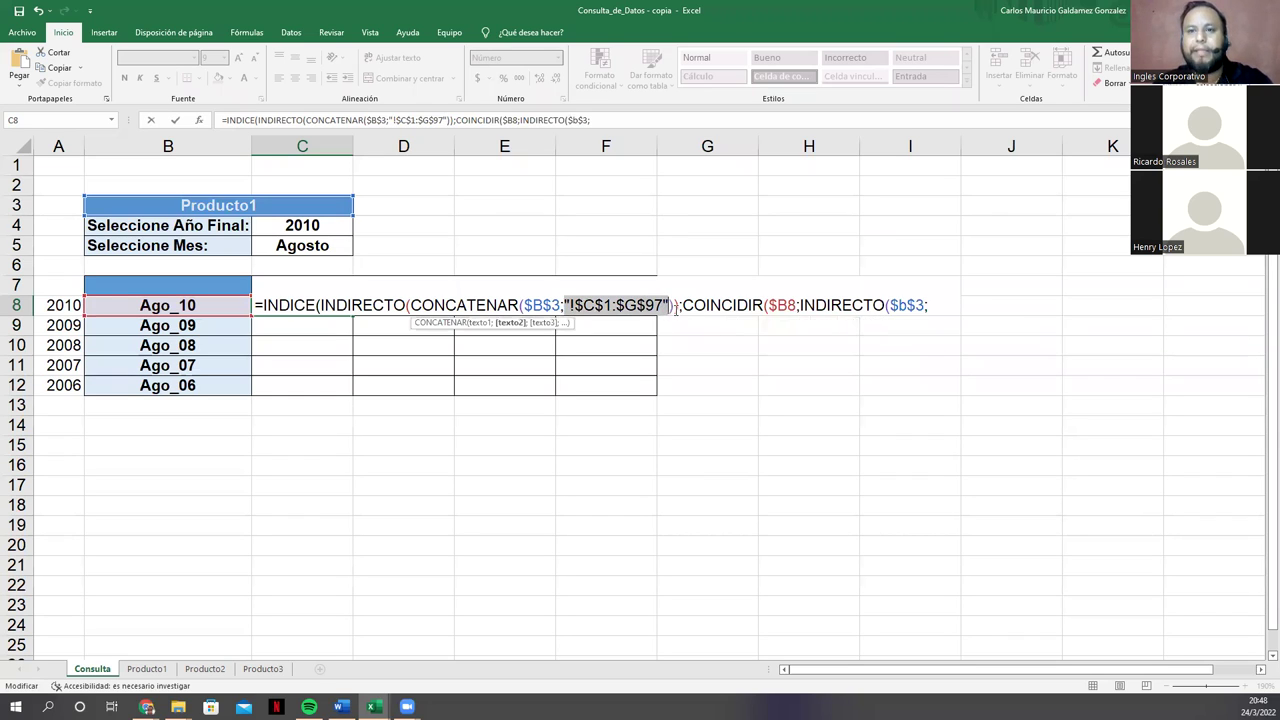
click(936, 308)
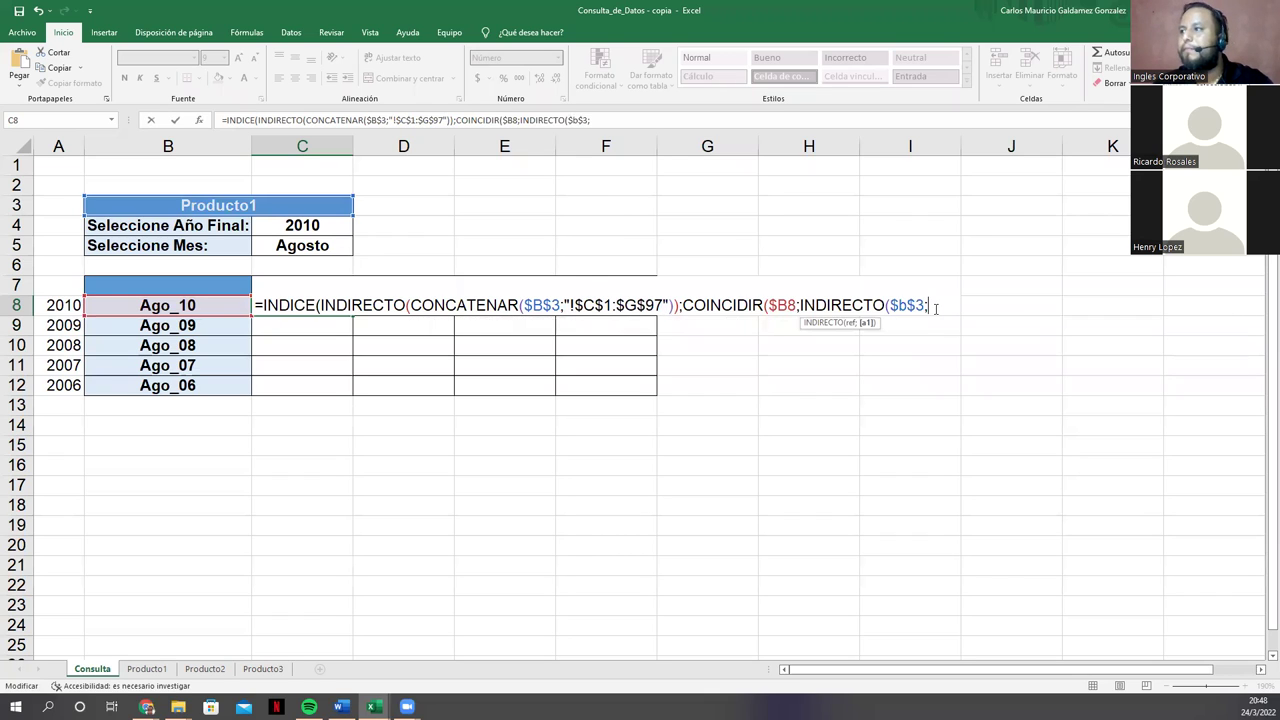
key(ctrl+v)
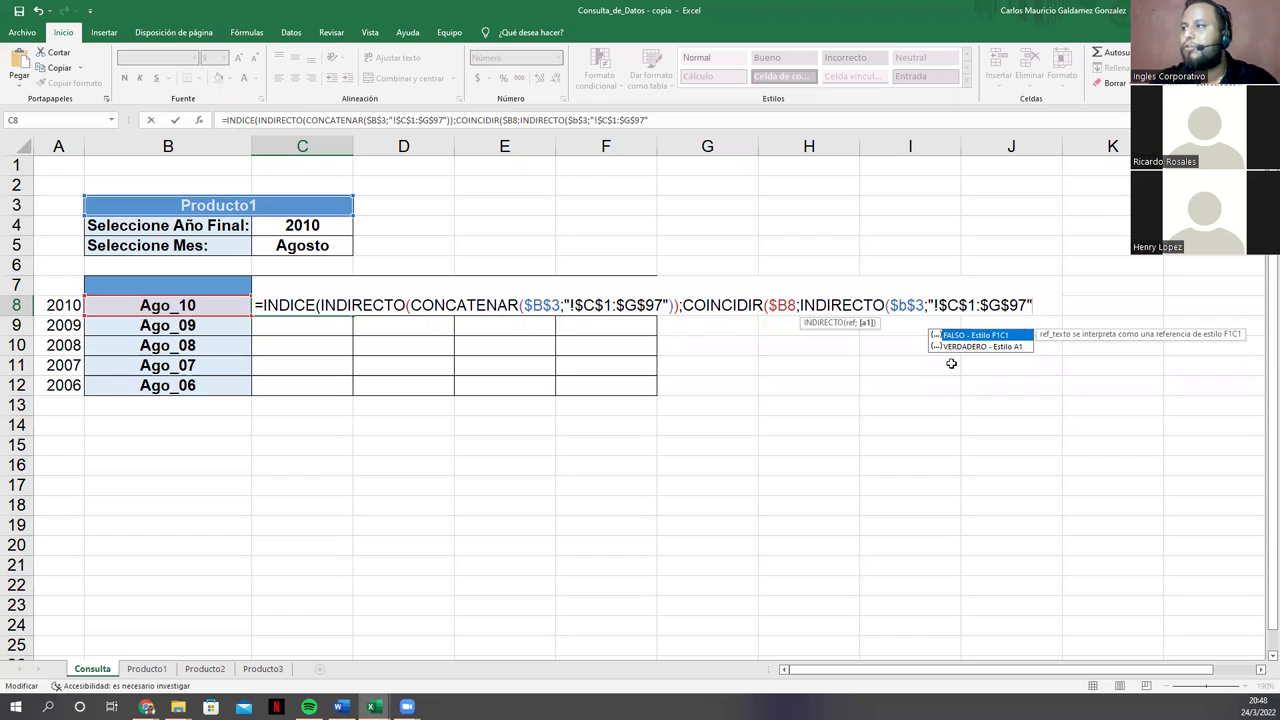
text()))
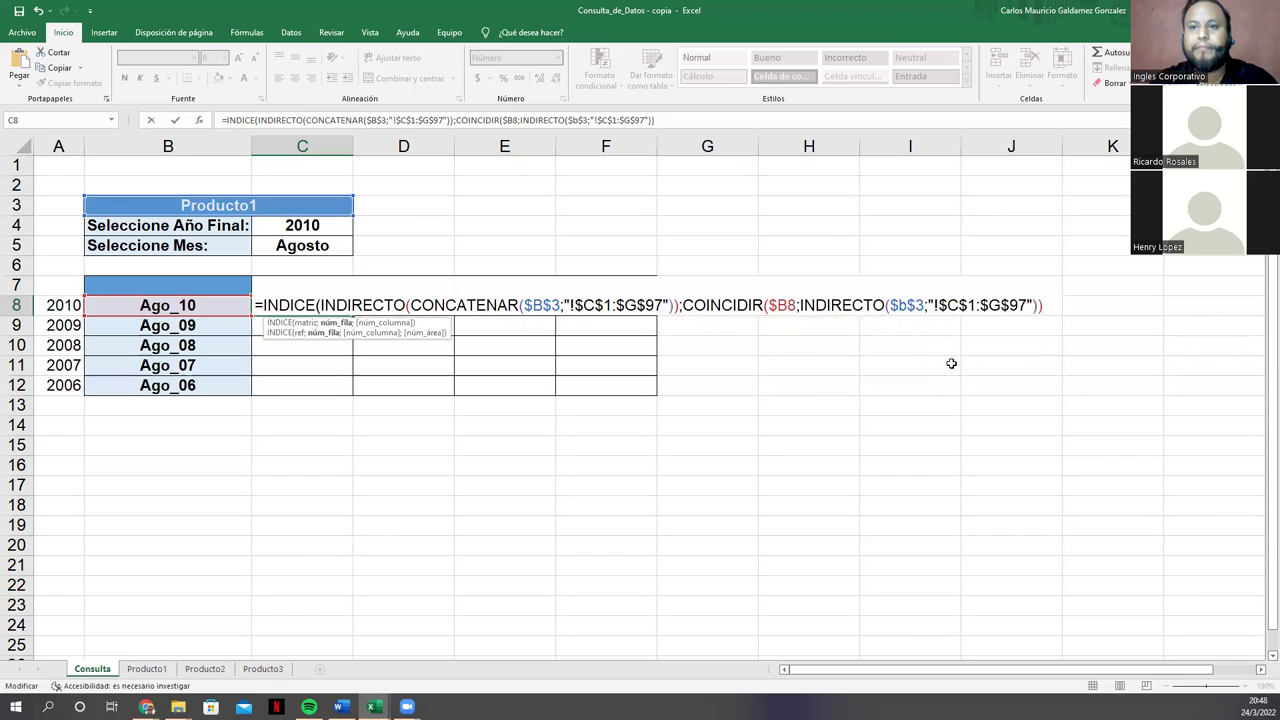
text(;)
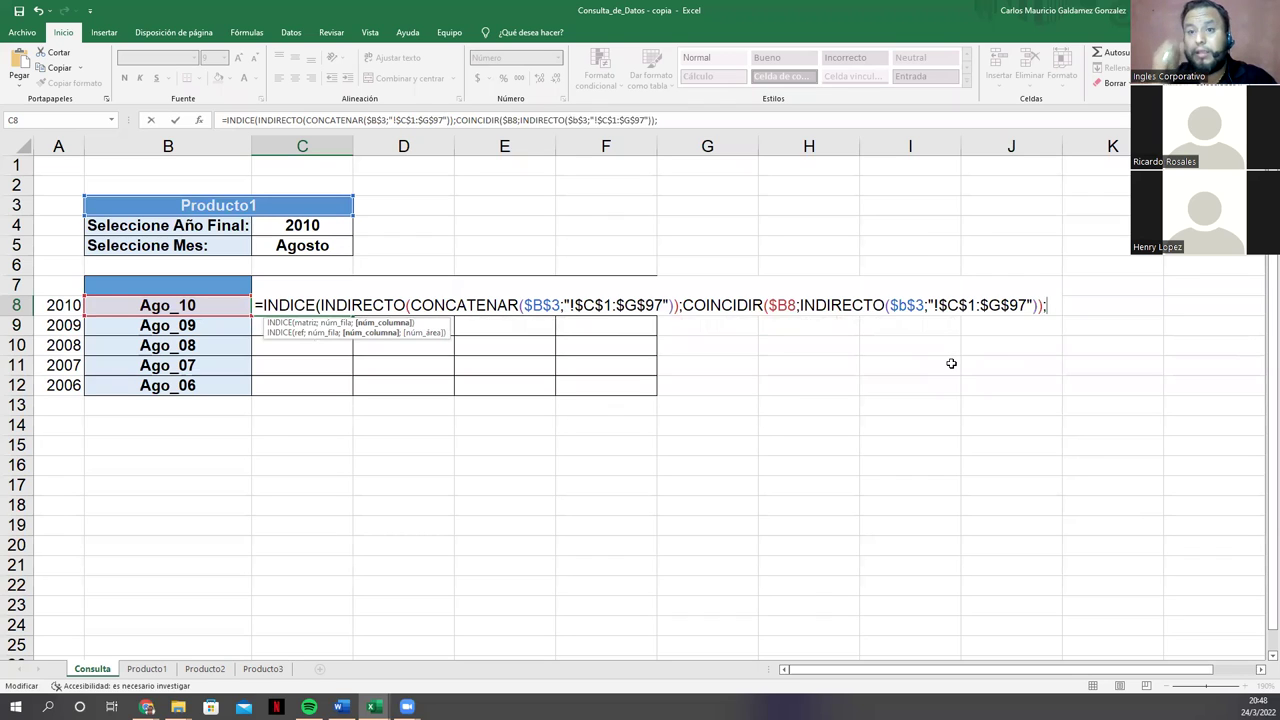
text(0))
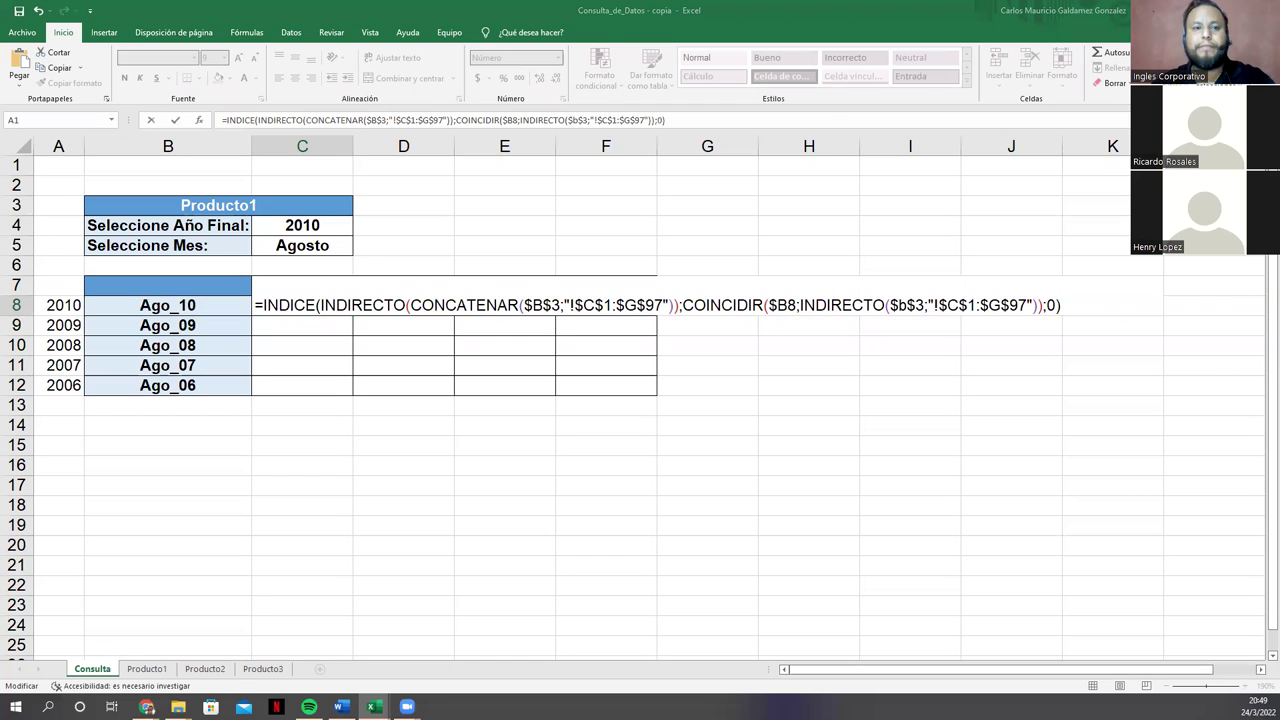
click(302, 305)
key(Escape)
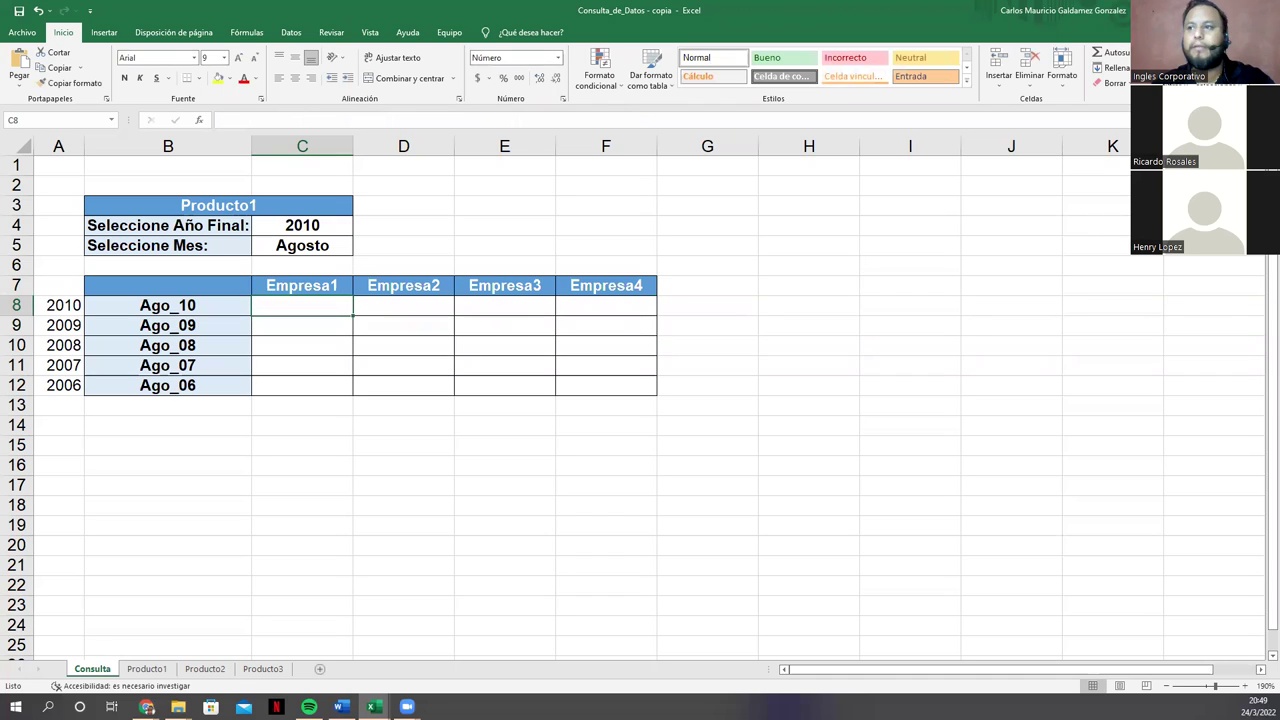
click(319, 309)
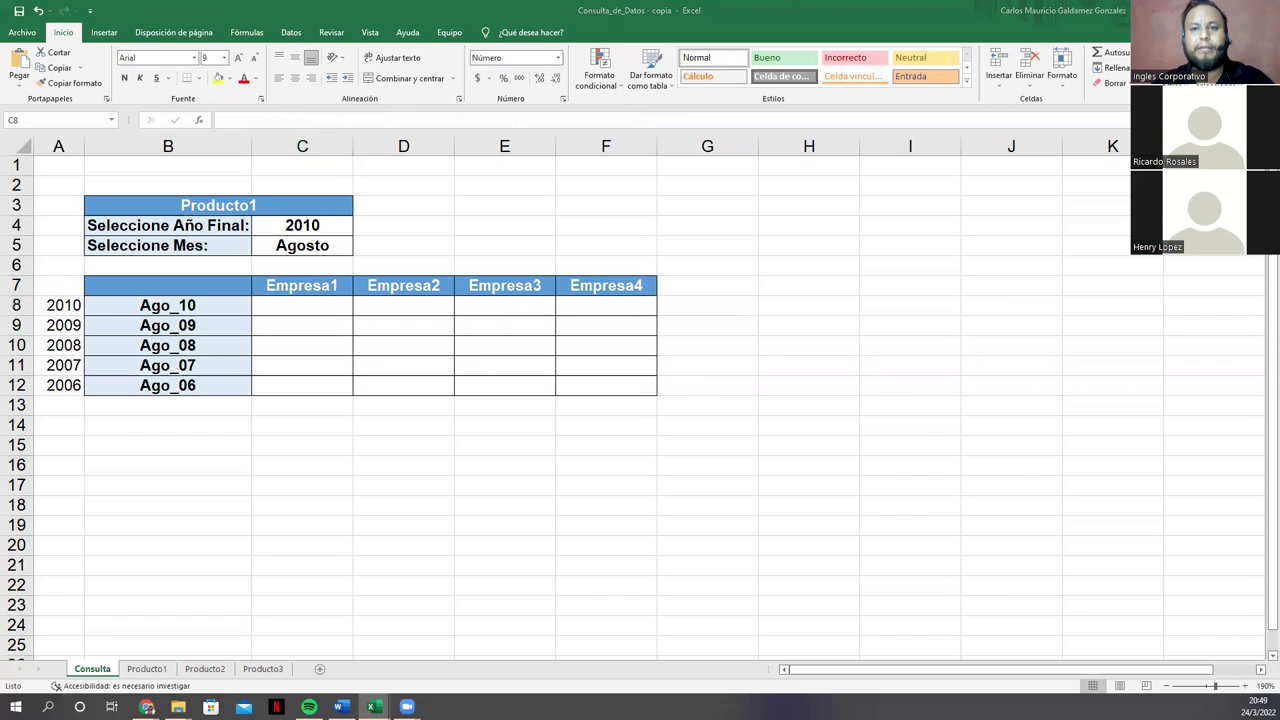
key(F2)
key(Escape)
key(F2)
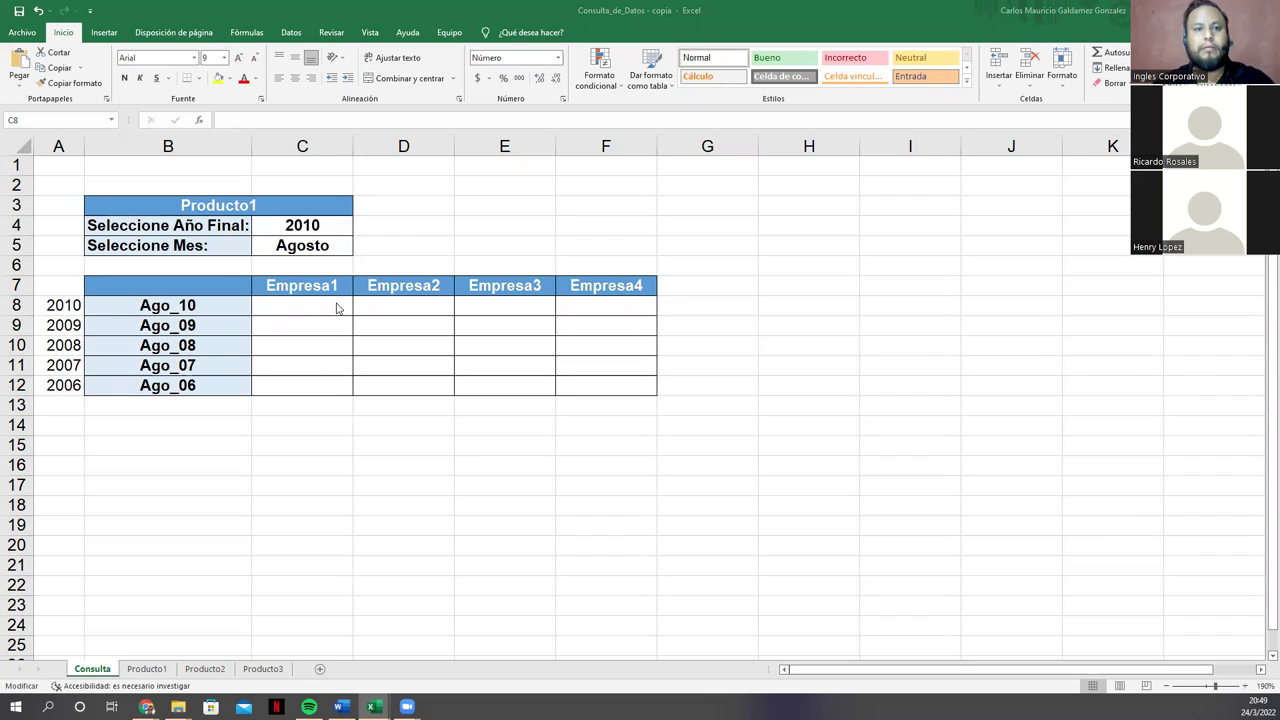
key(Escape)
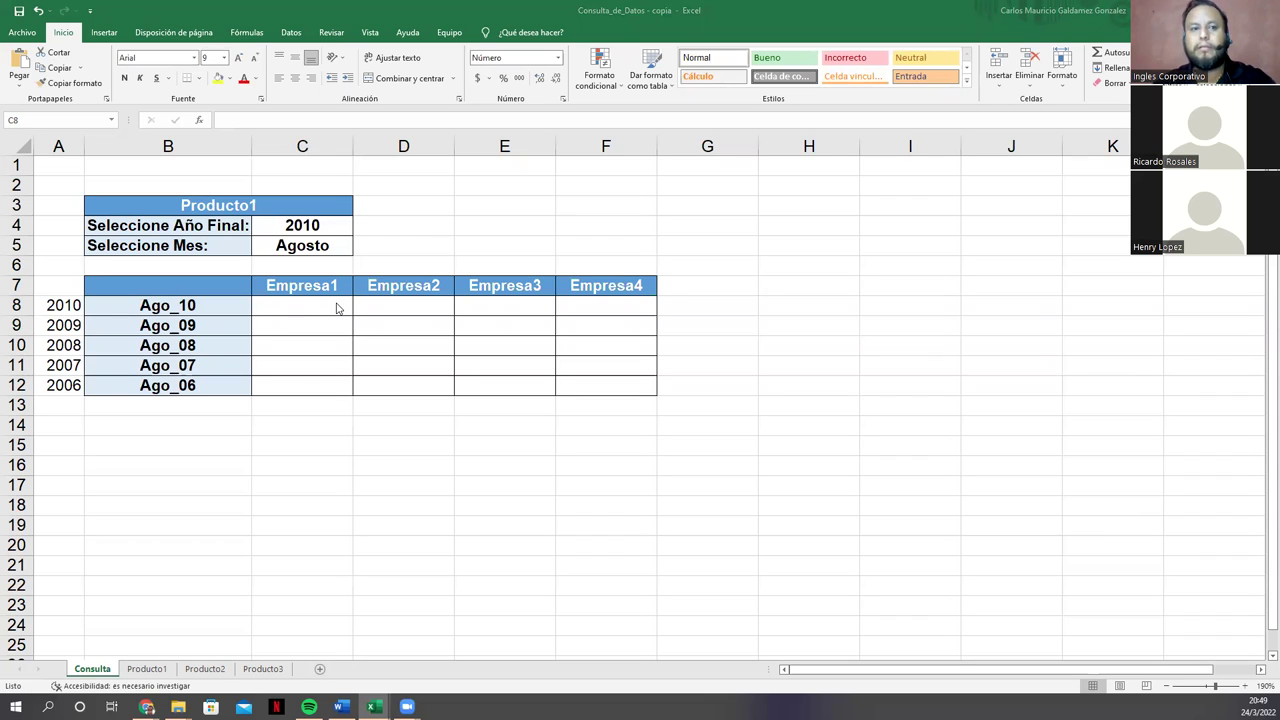
click(325, 307)
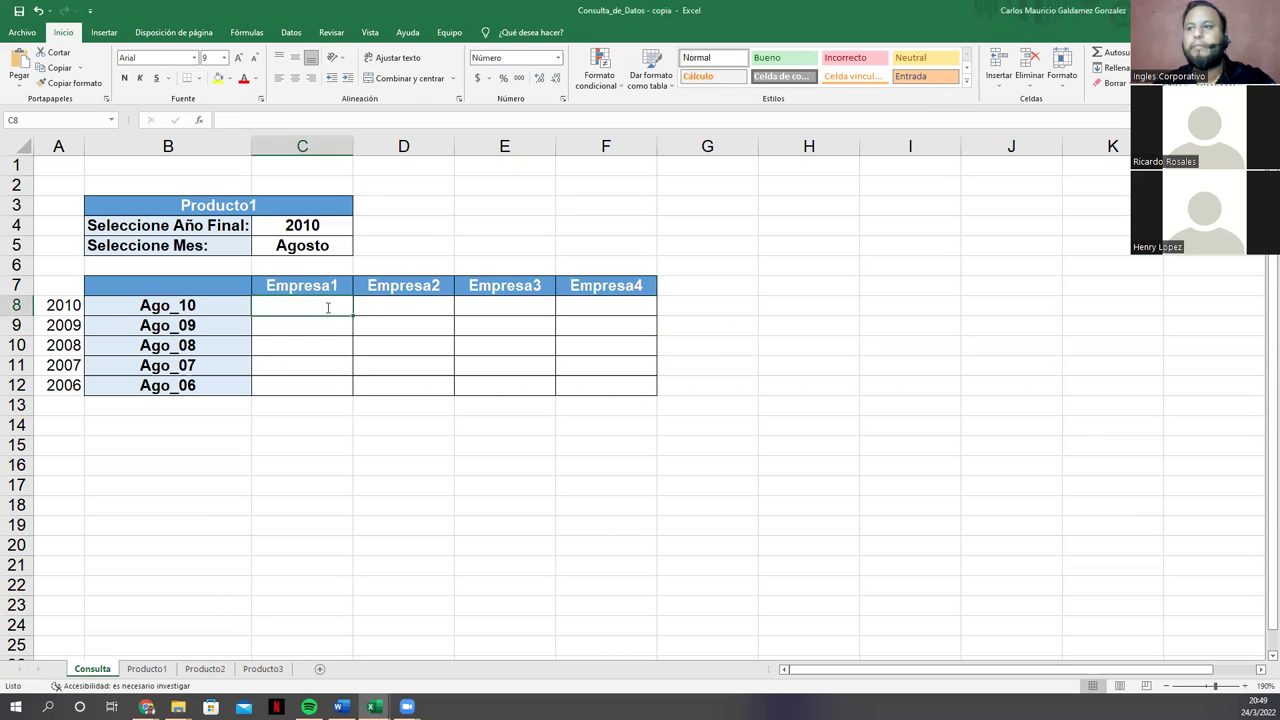
Step: Enter =INDICE(INDIRECTO(CONCATENAR($B$3;"!$C$1:$G$97"));COINCIDIR($B8;INDIRECTO(CONCATENAR($B$3;"!$C$1:$C$97"));0); in C8, keeping the formula open
double_click(327, 308)
text(=INDICE(INDIRECTO(CONCATENAR($B$3;"!$C$1:$G$97"));COINCIDIR($B8;INDIRECTO(CONCATENAR($B$3;"!$C$1:$C$97"));0);)
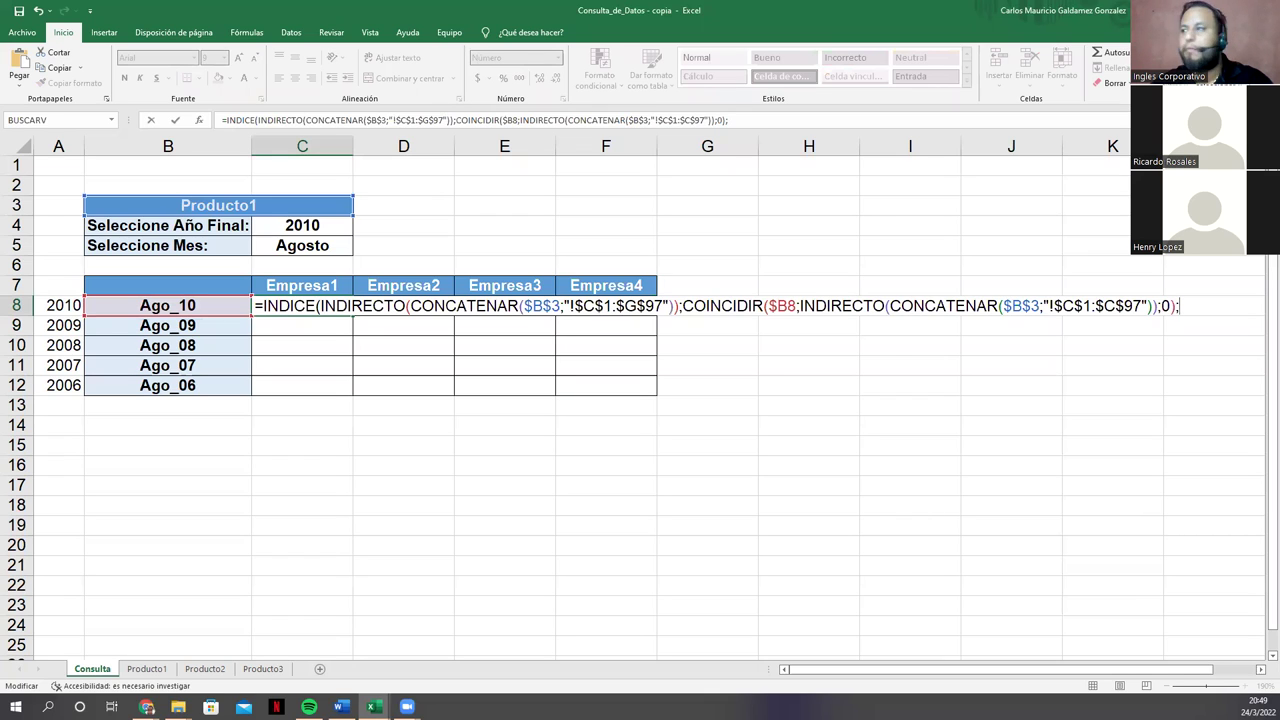
click(740, 125)
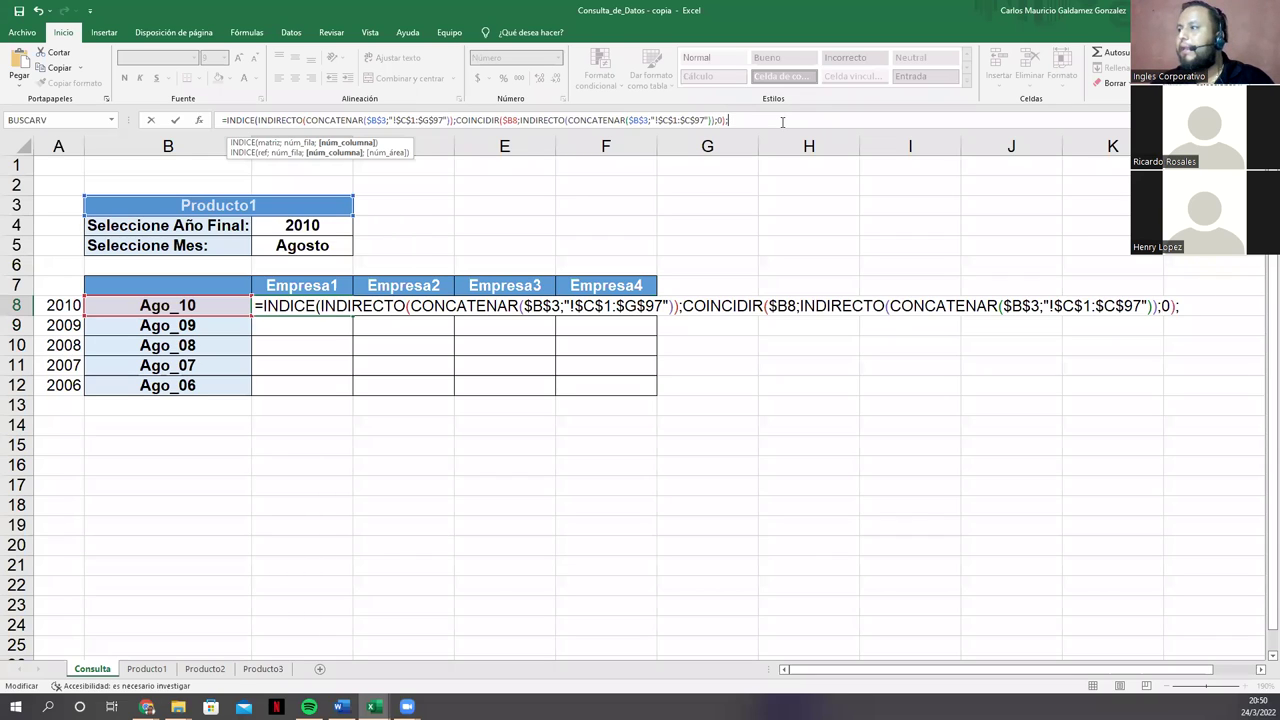
click(1012, 306)
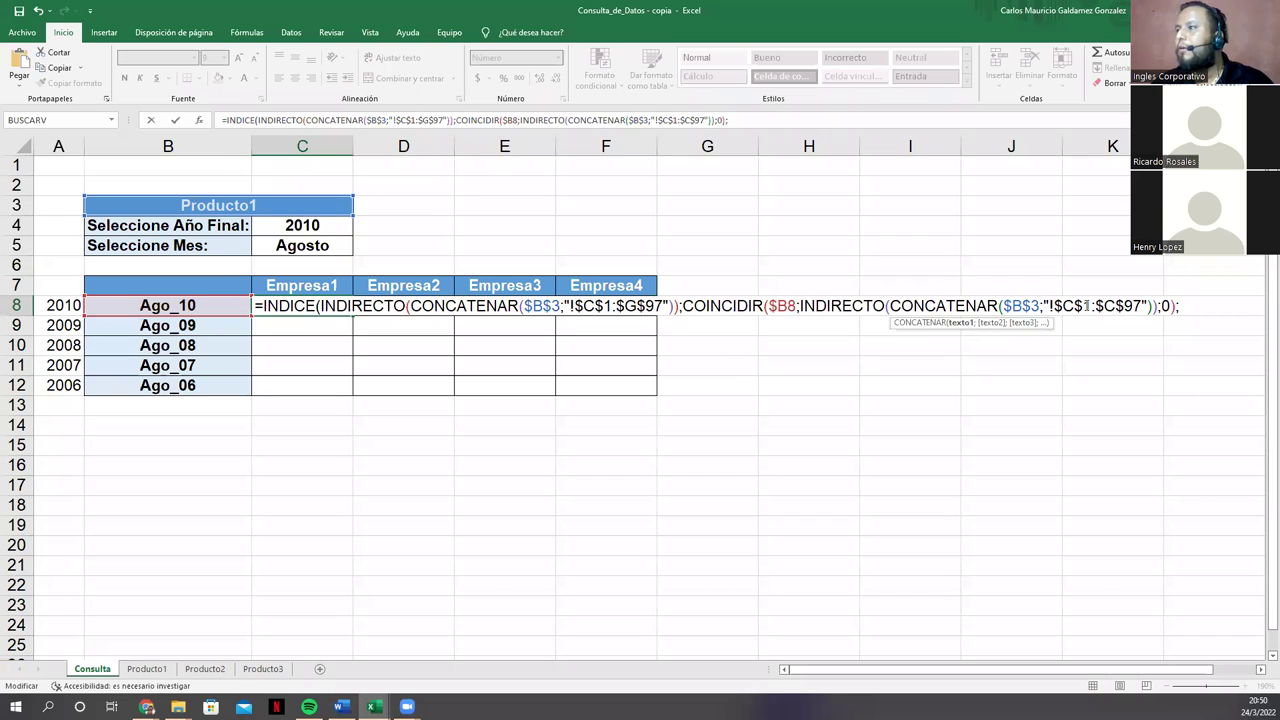
click(1086, 306)
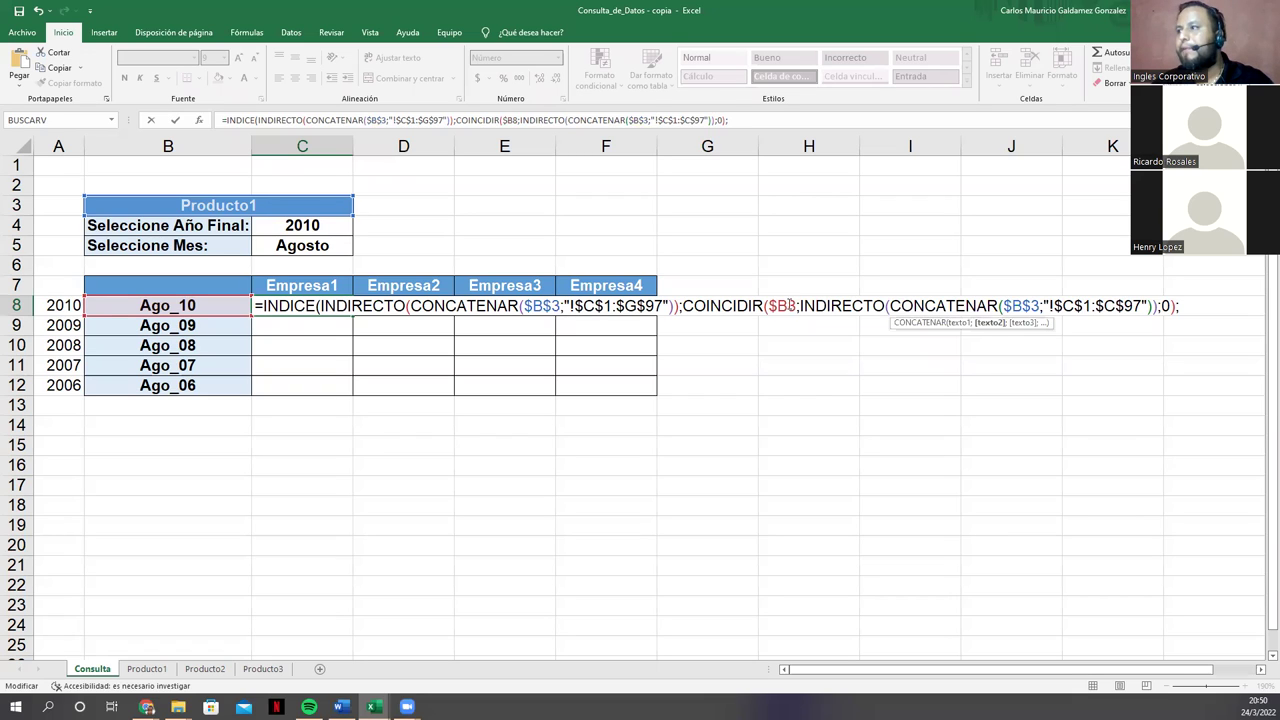
Step: Add COINCIDIR as INDICE's column argument in C8, with C$7 as the lookup value and INDIRECTO starting the lookup array
click(779, 121)
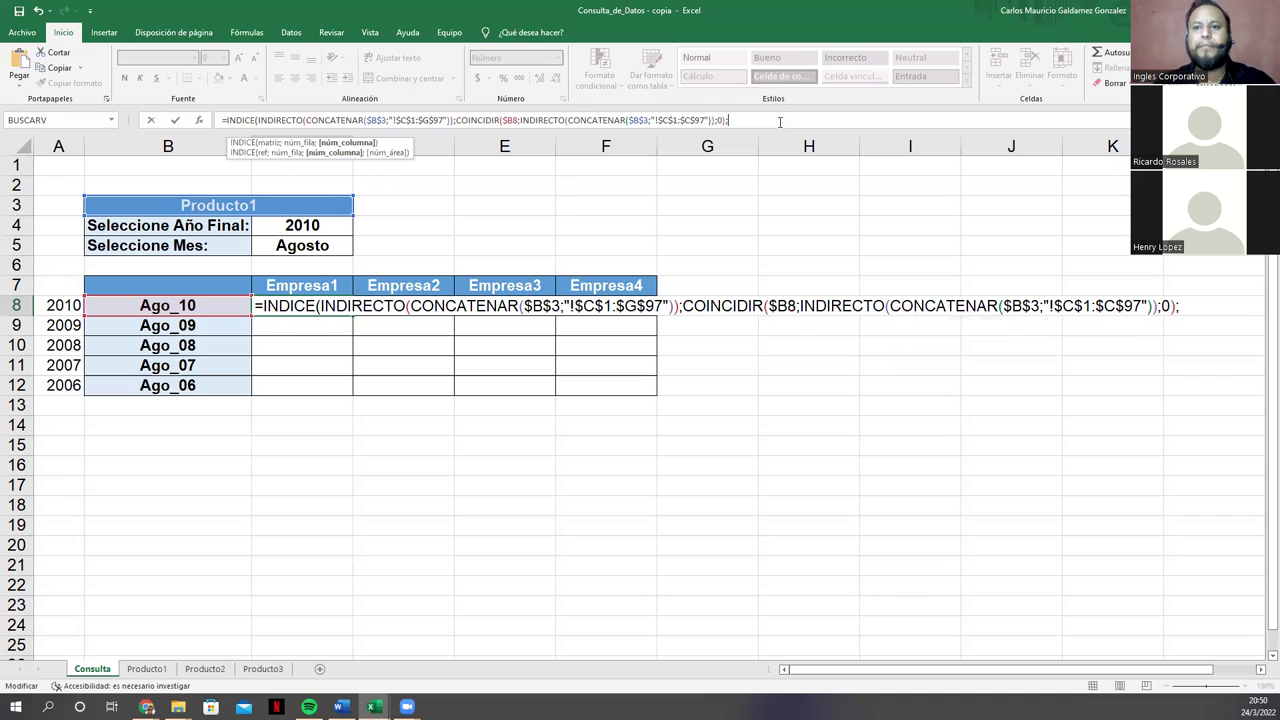
text(COI)
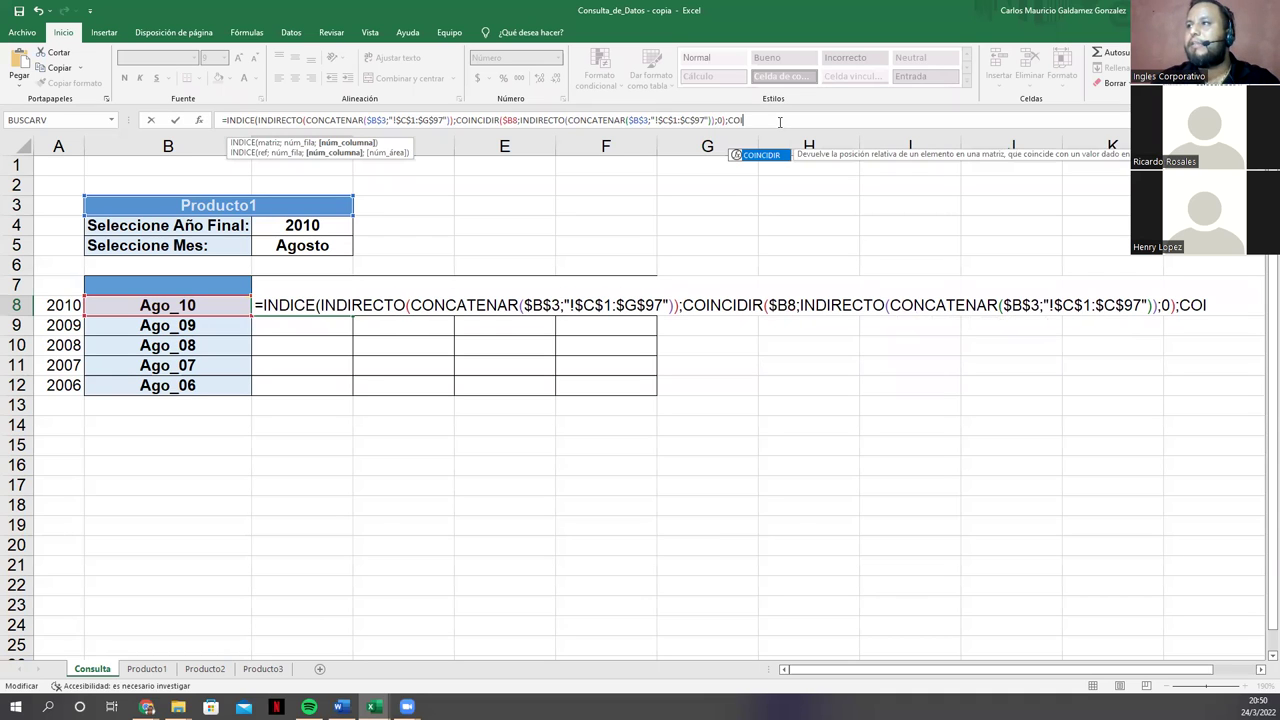
key(Tab)
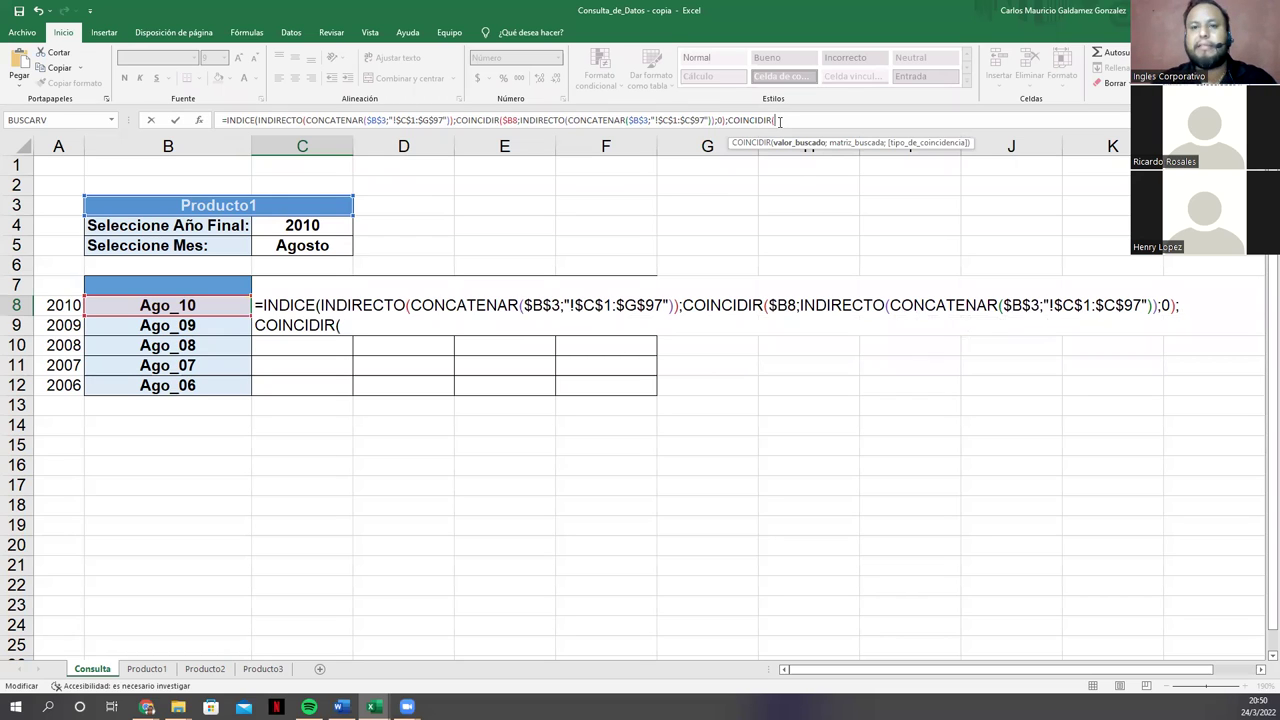
text(C)
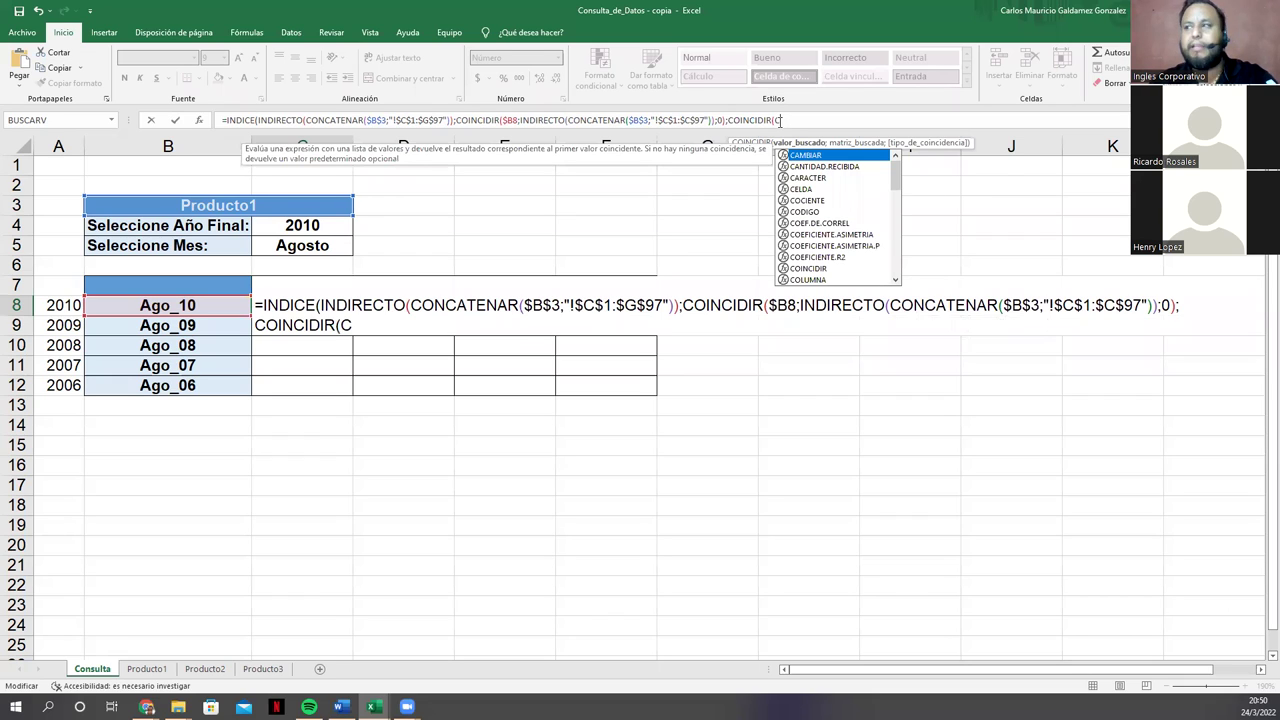
text($7)
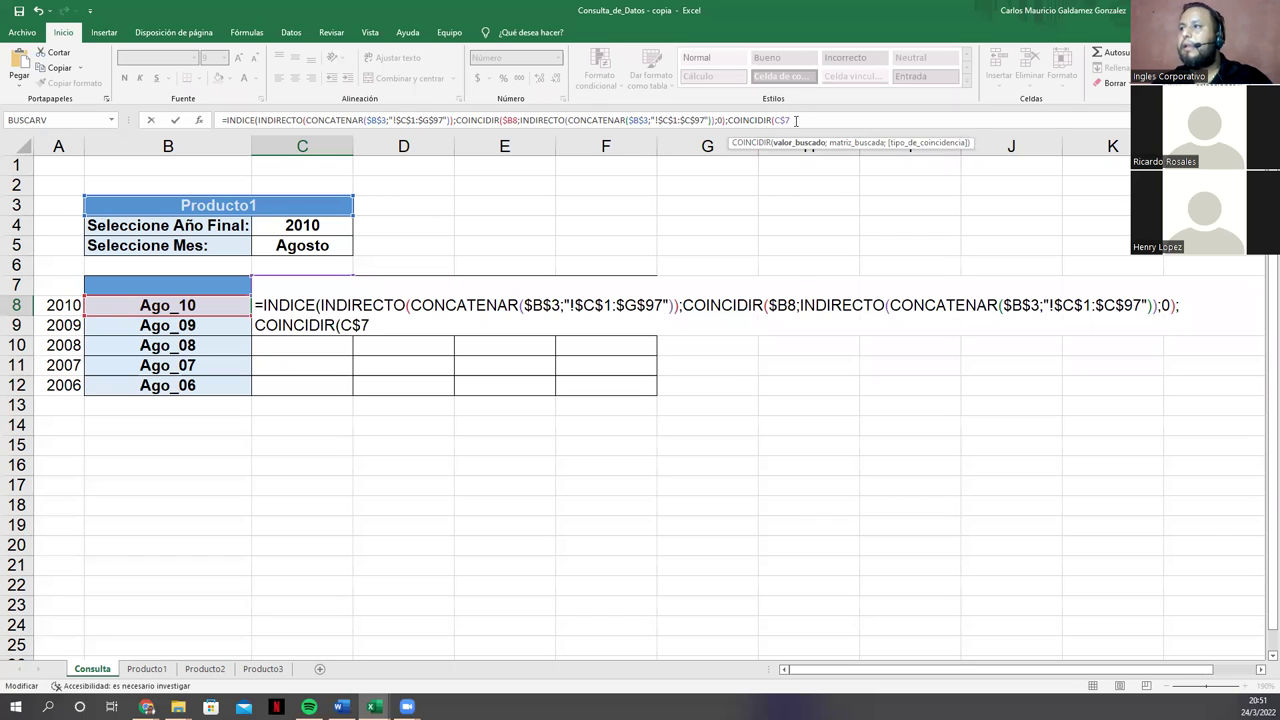
text(;)
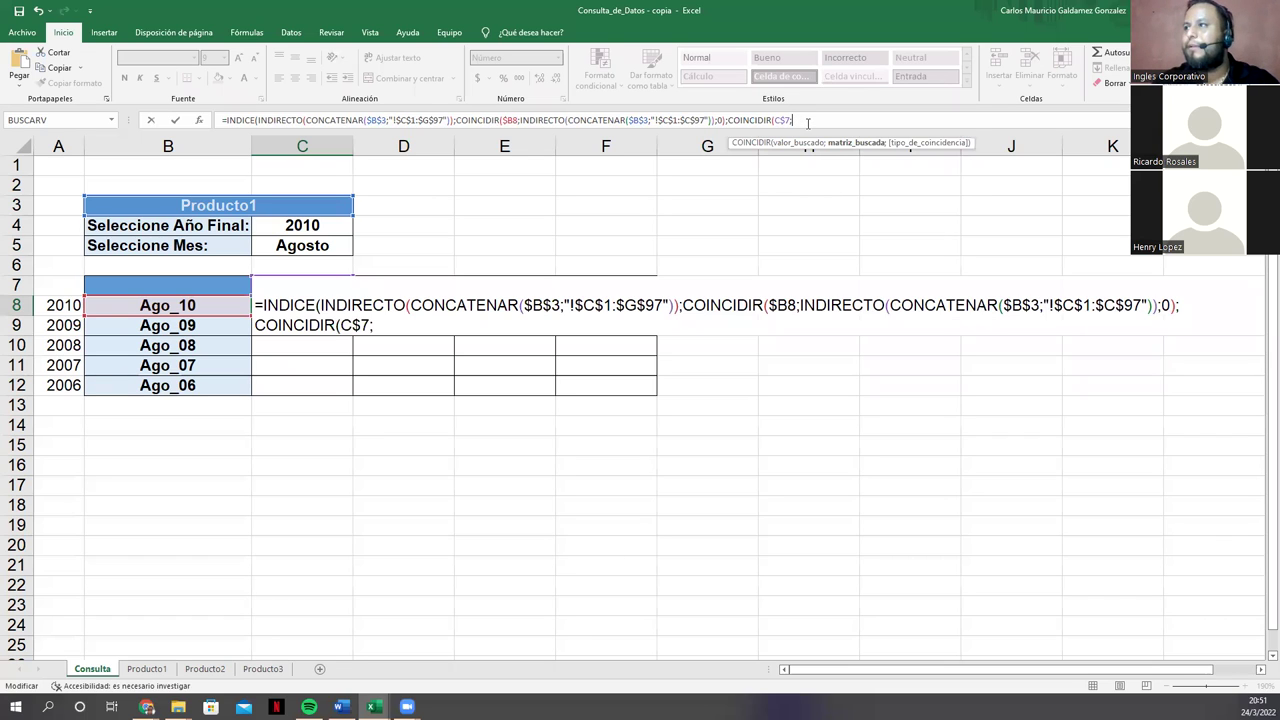
text(INDI)
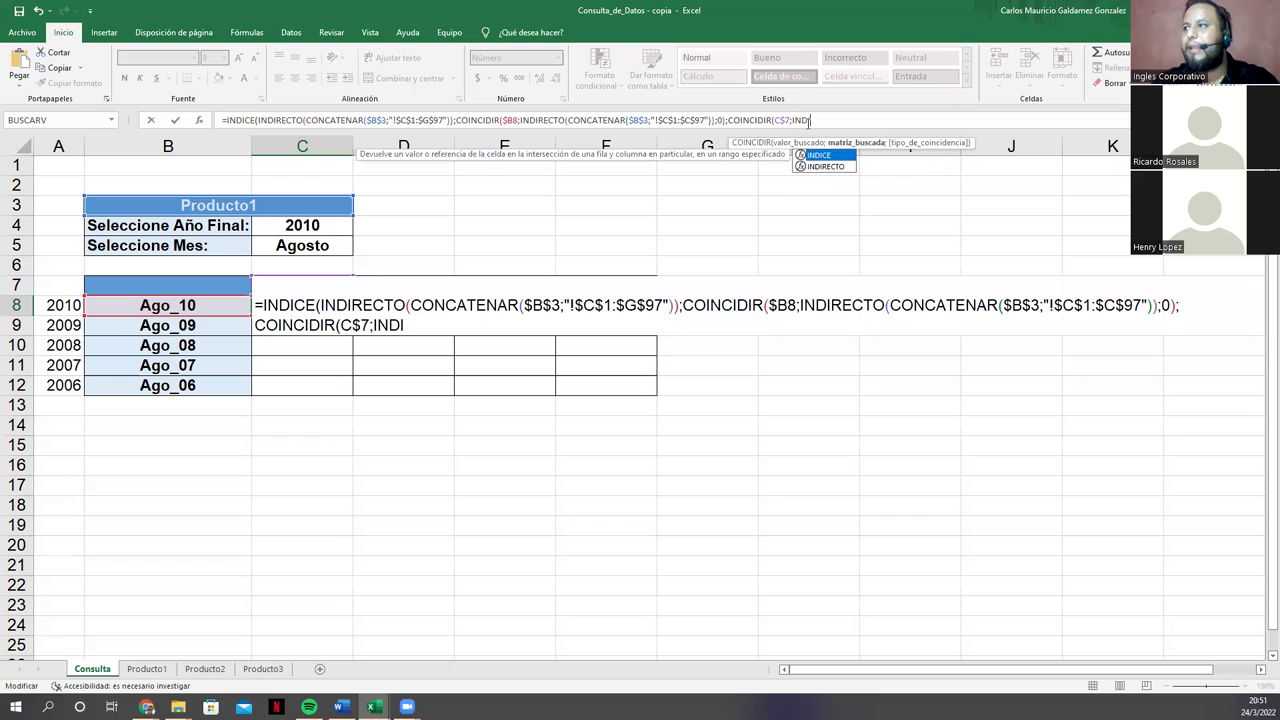
click(822, 166)
double_click(817, 167)
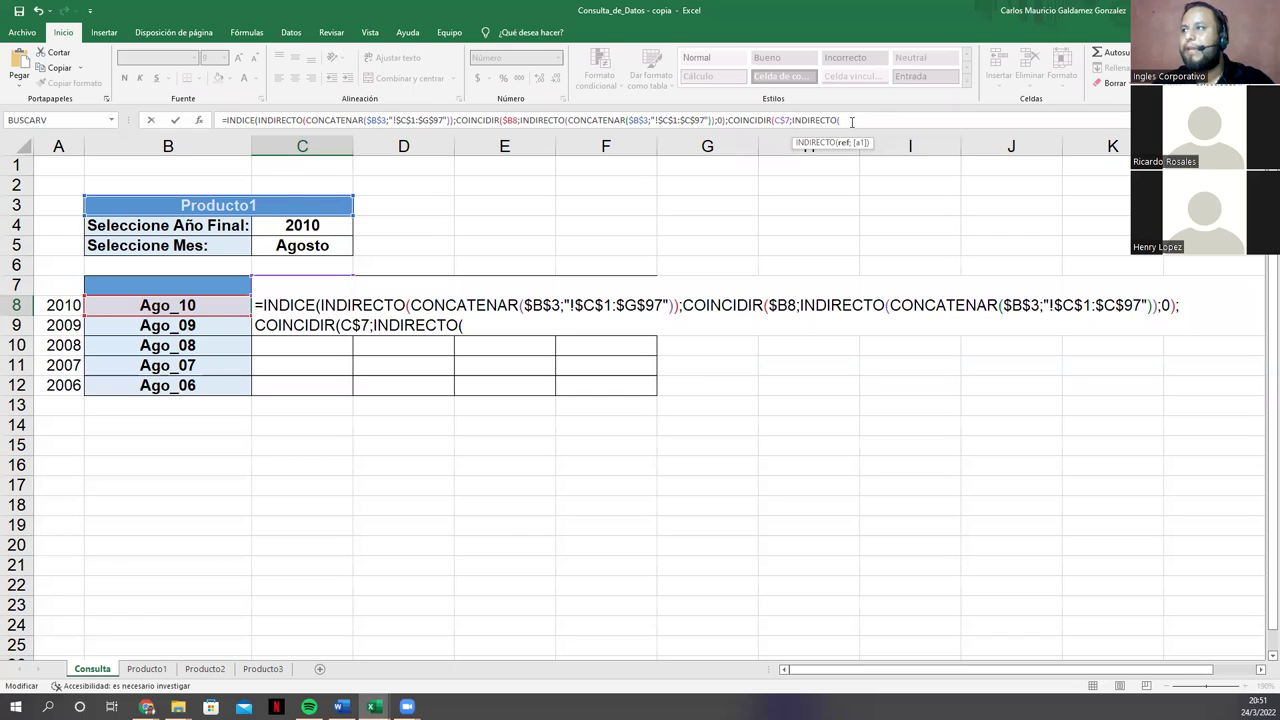
Step: Discard the unfinished INDICE formula in C8
key(shift+Home)
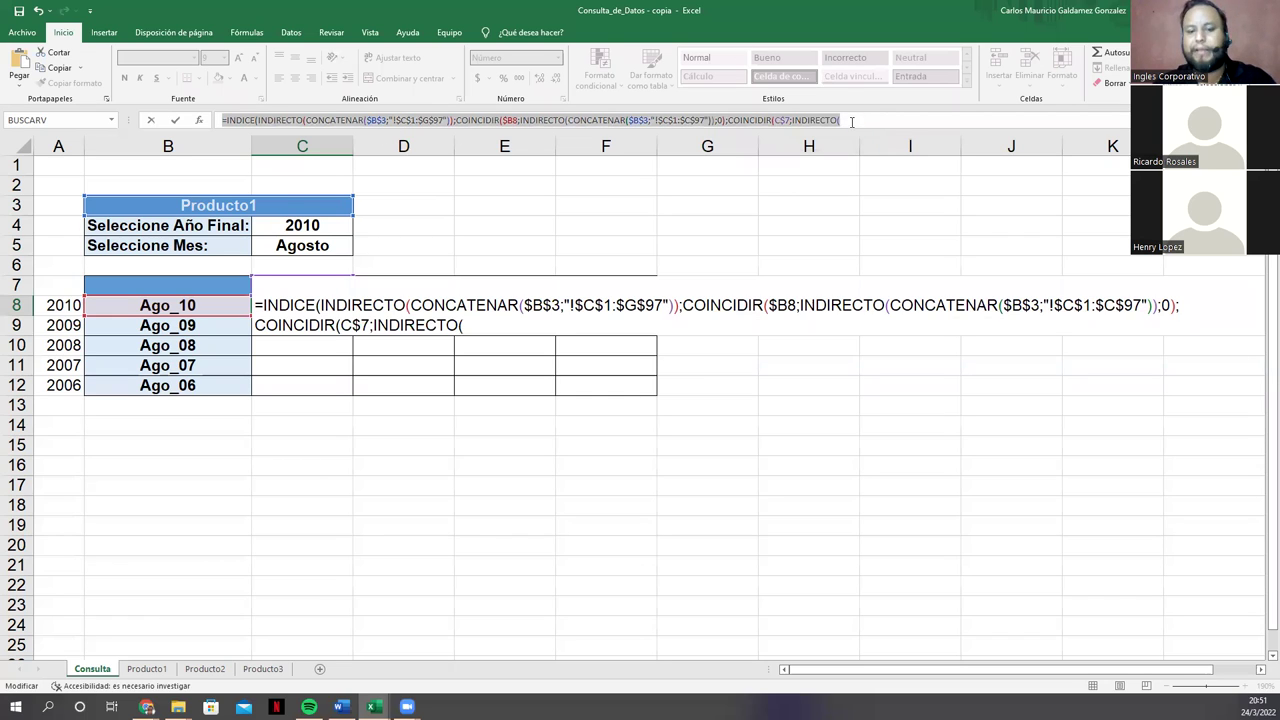
key(Return)
key(Return)
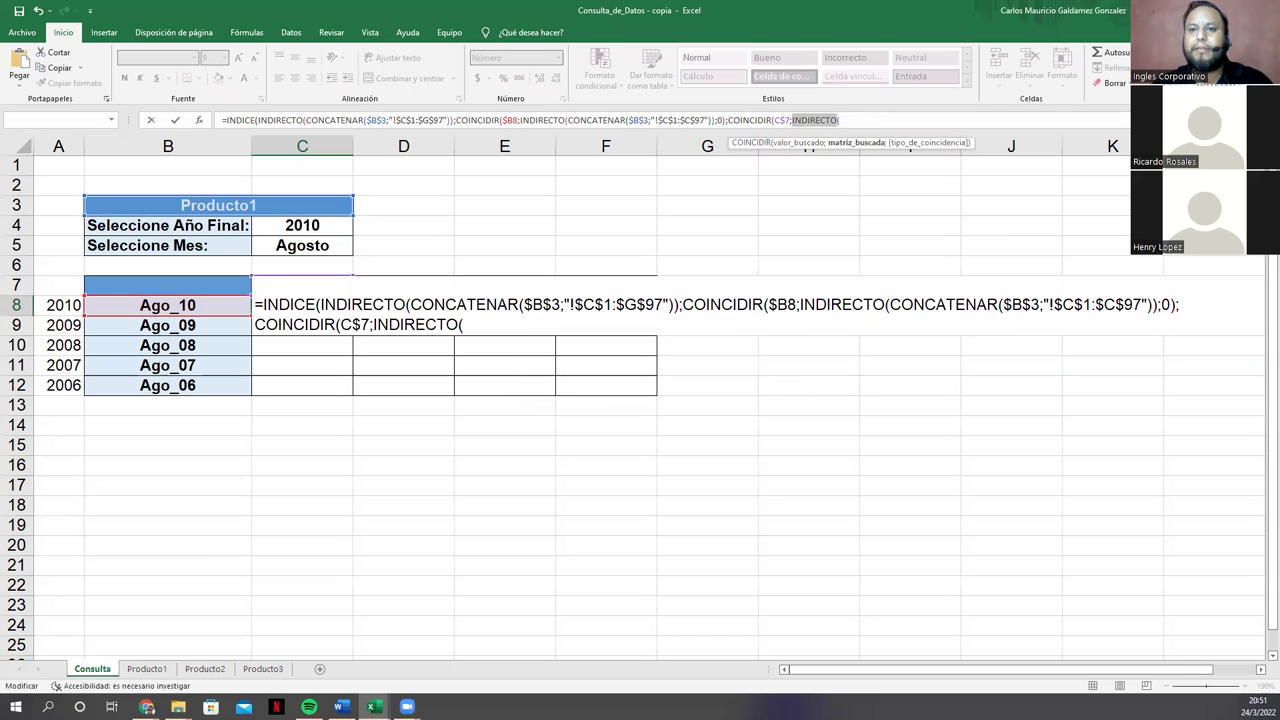
key(End)
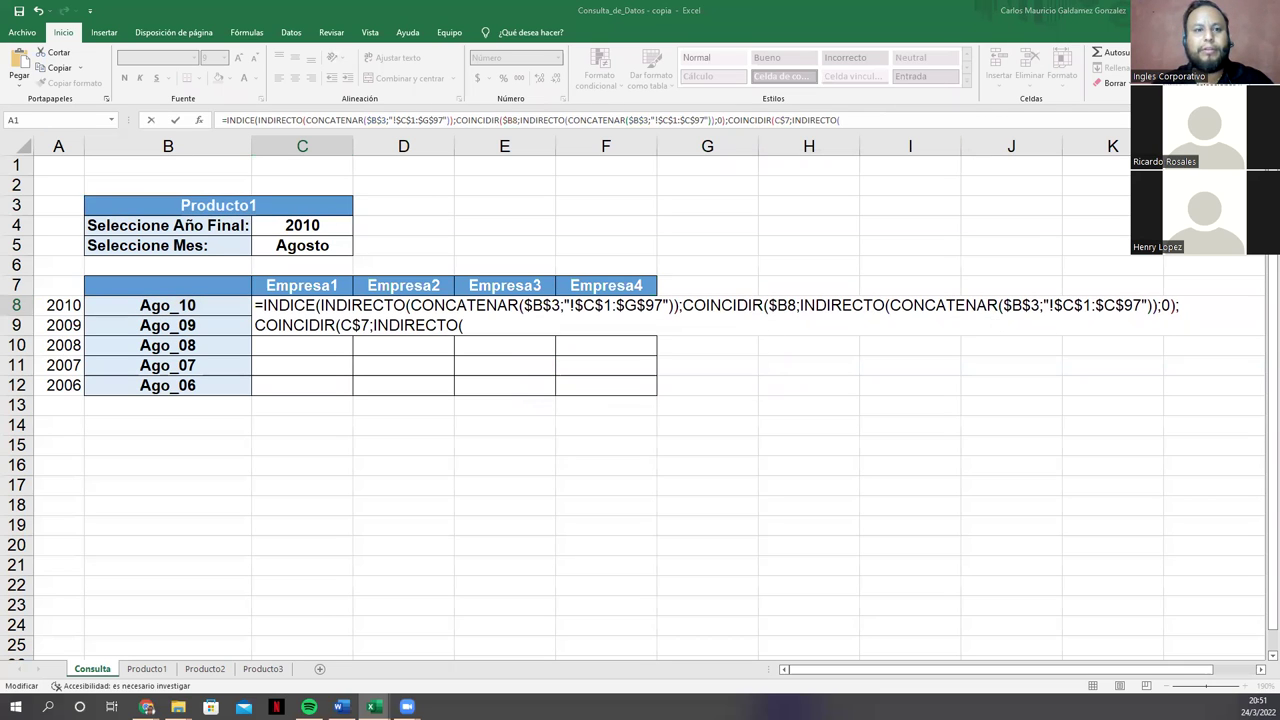
click(302, 305)
key(Escape)
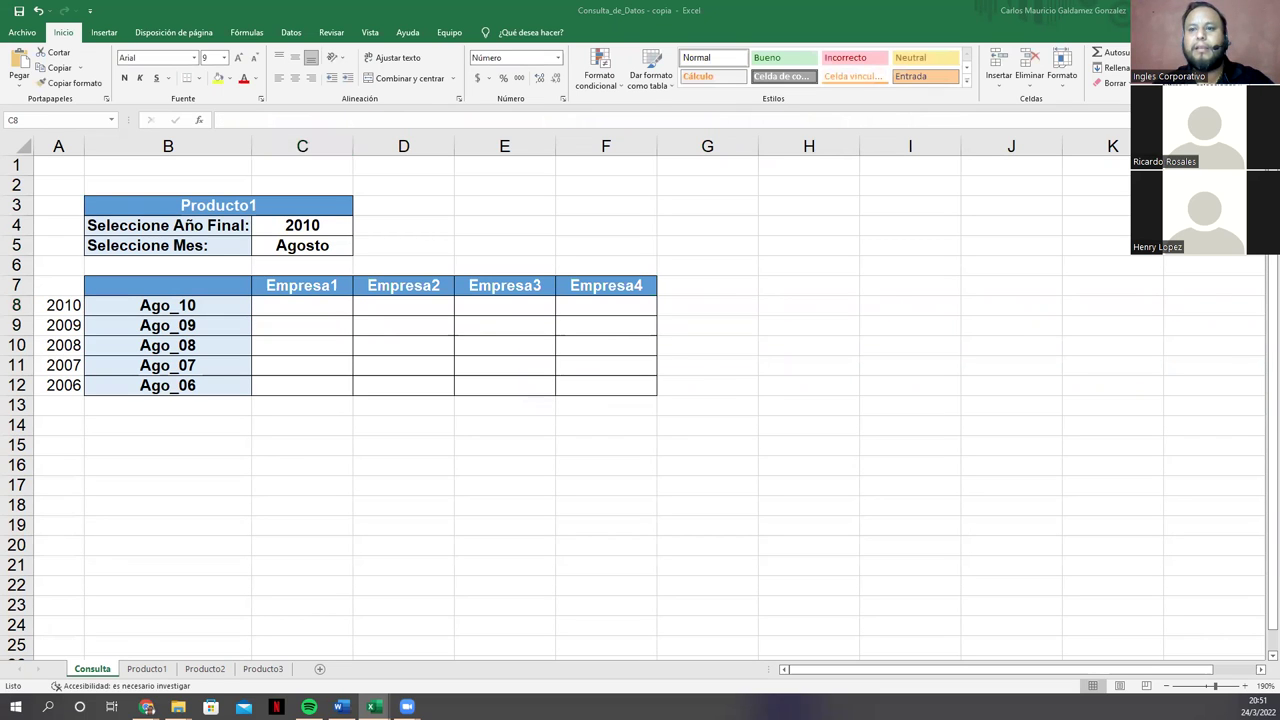
Step: Try the complete INDICE formula in C8 with column argument COINCIDIR(C$7;INDIRECTO(CONCATENAR($B$3;"!$C$1:$G$1"));0), and clear it
key(F2)
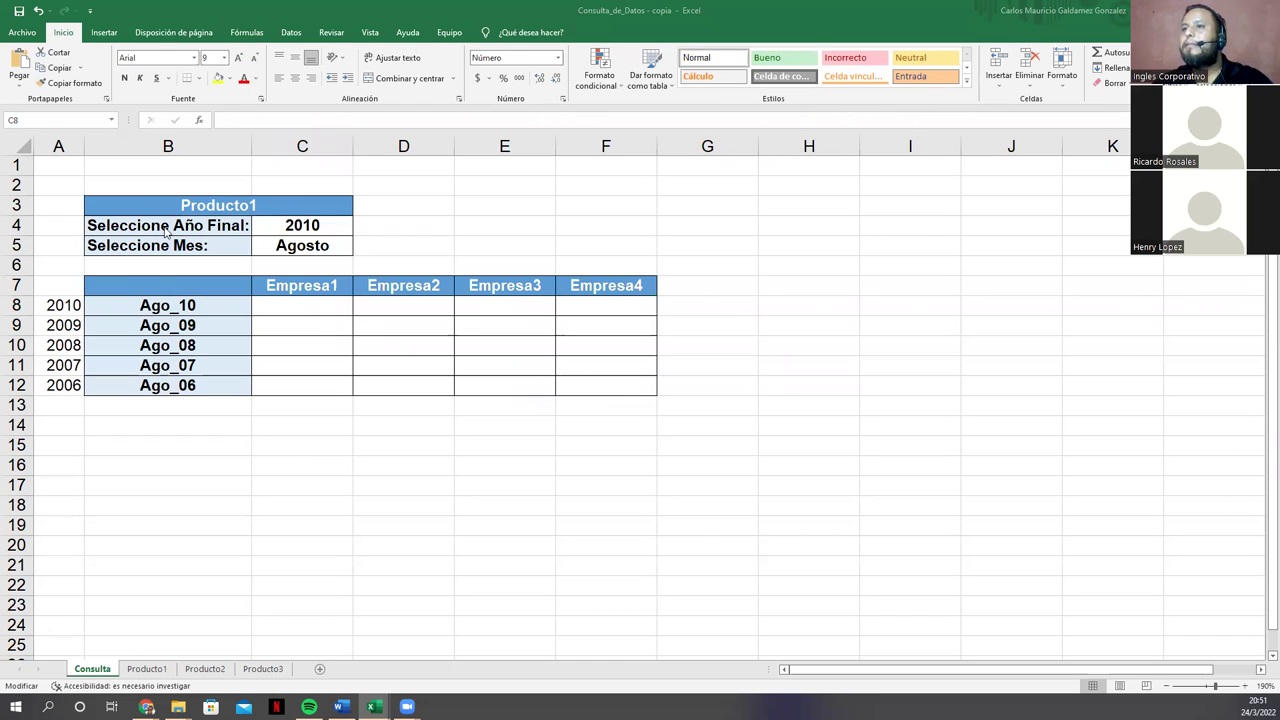
text(=INDICE(INDIRECTO(CONCATENAR($B$3;"!$C$1:$G$97"));COINCIDIR($B8;INDIRECTO(CONCATENAR($B$3;"!$C$1:$C$97"));0);COINCIDIR(C$7;INDIRECTO(CONCATENAR($B$3;"!$C$1:$G$1"));0)))
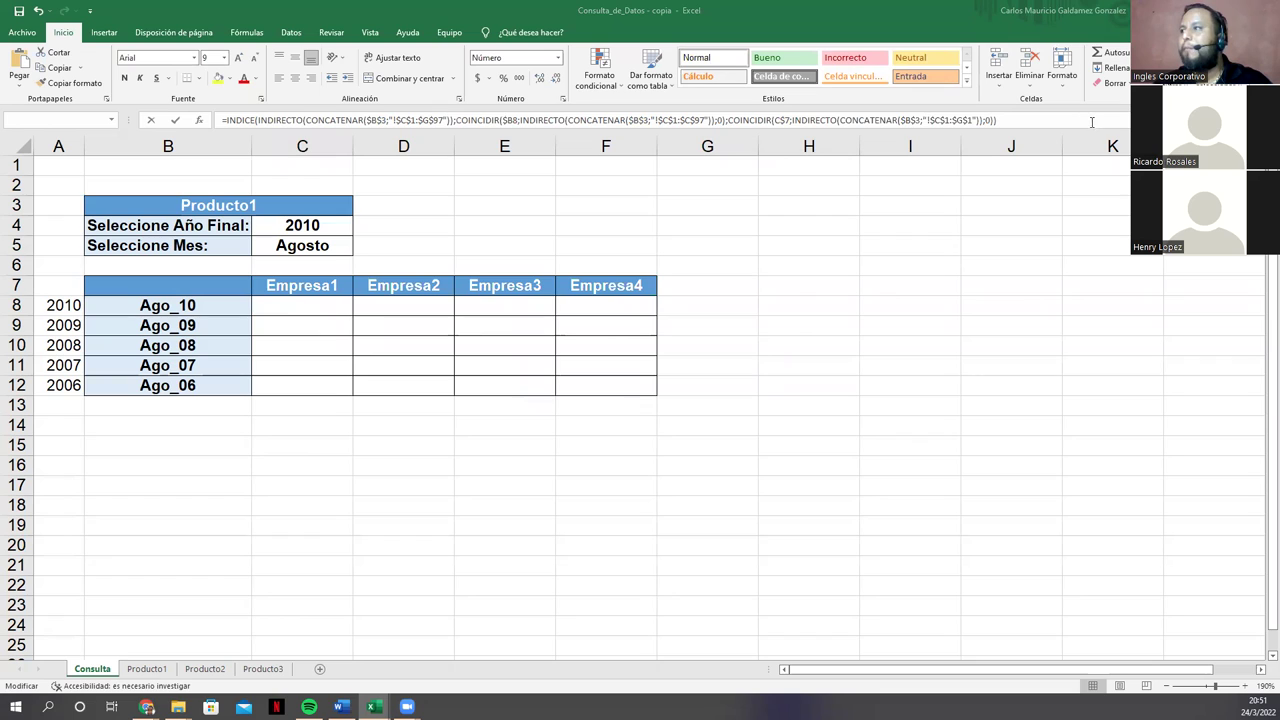
click(1061, 121)
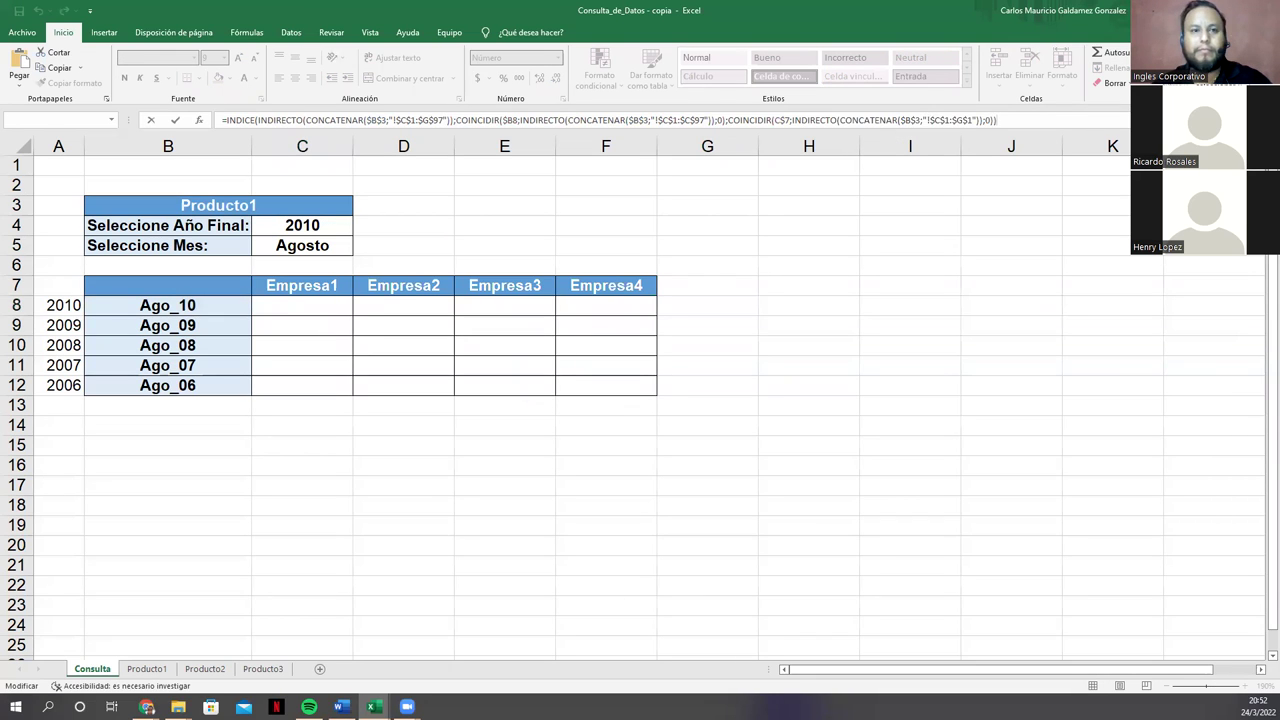
key(shift+Home)
key(BackSpace)
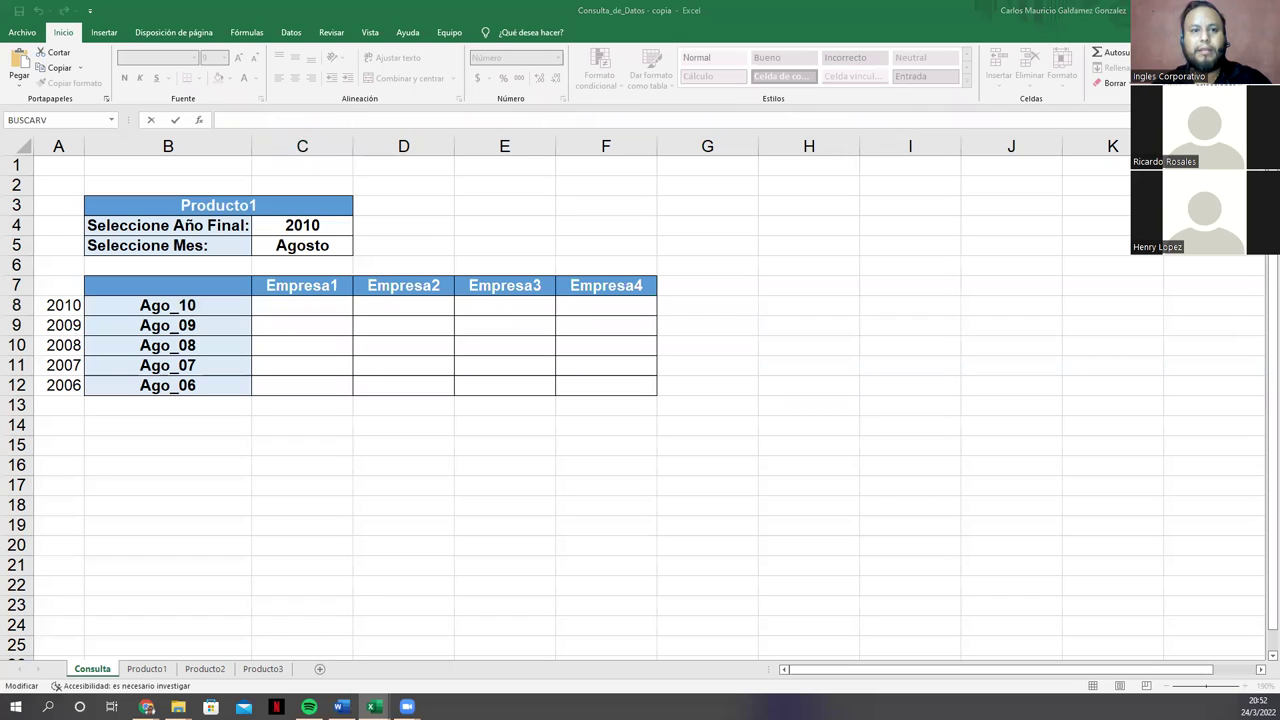
key(Return)
key(F2)
key(Return)
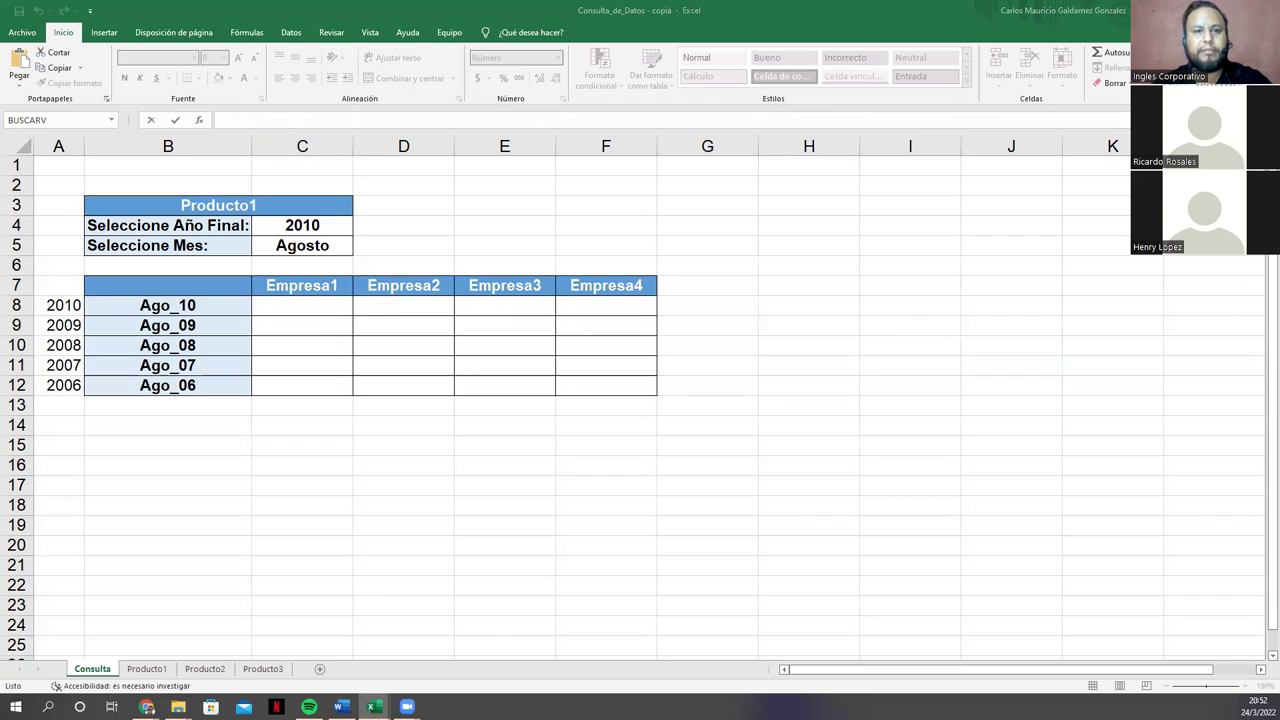
key(F2)
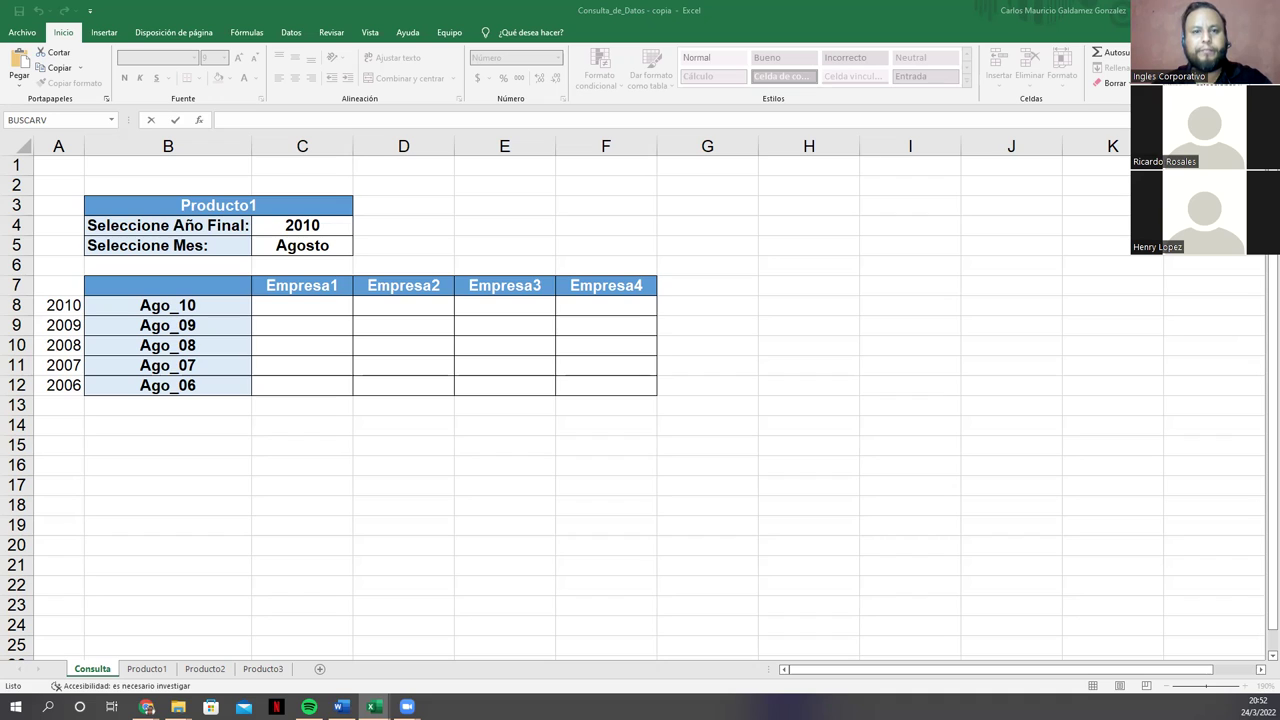
key(F2)
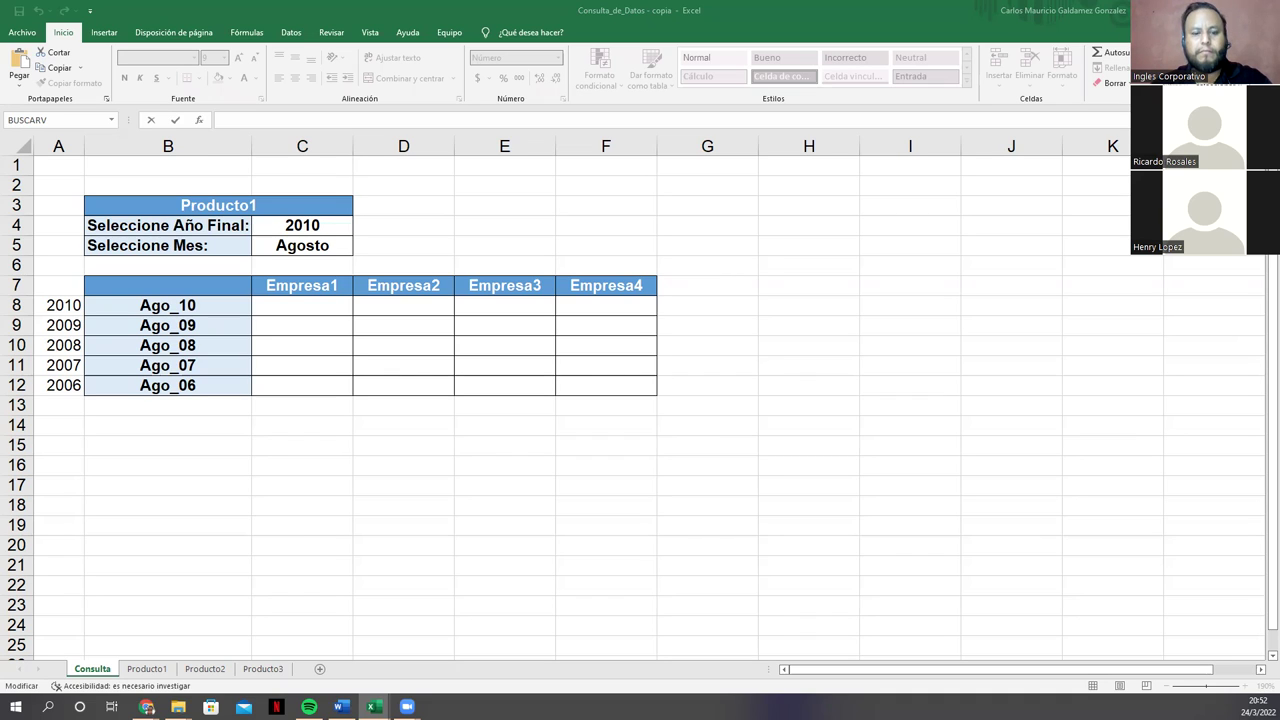
key(Escape)
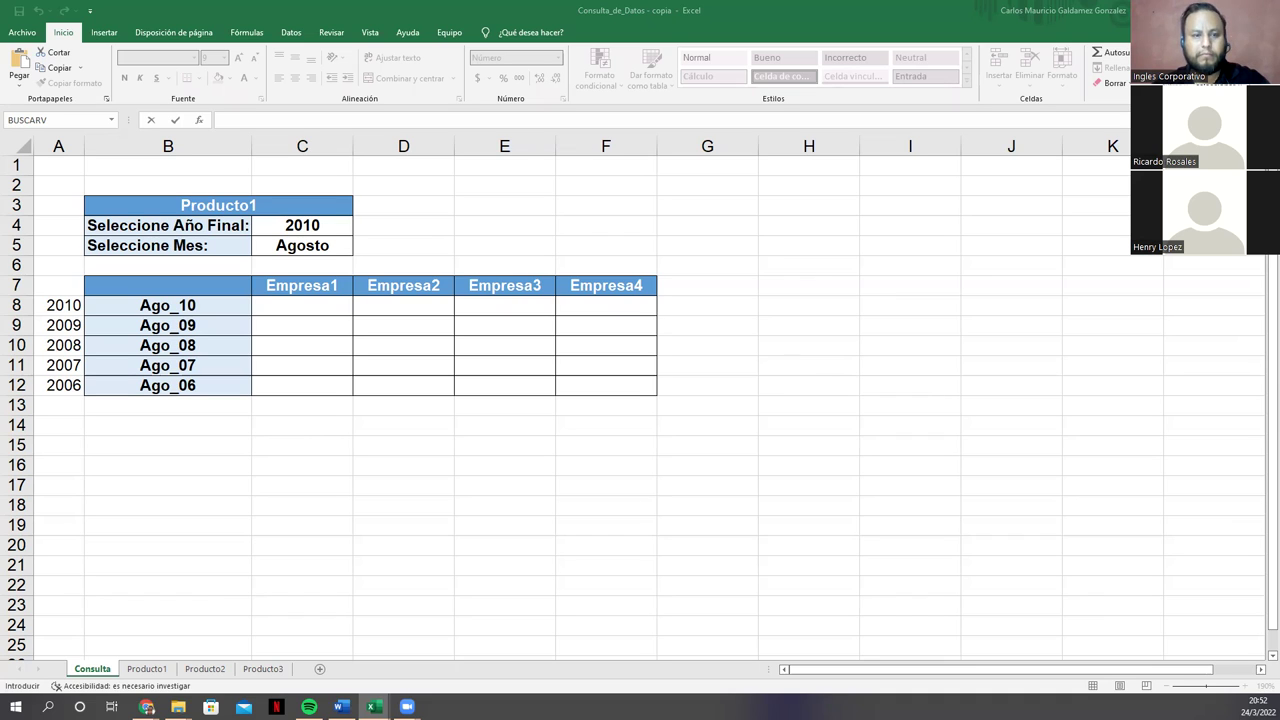
key(Escape)
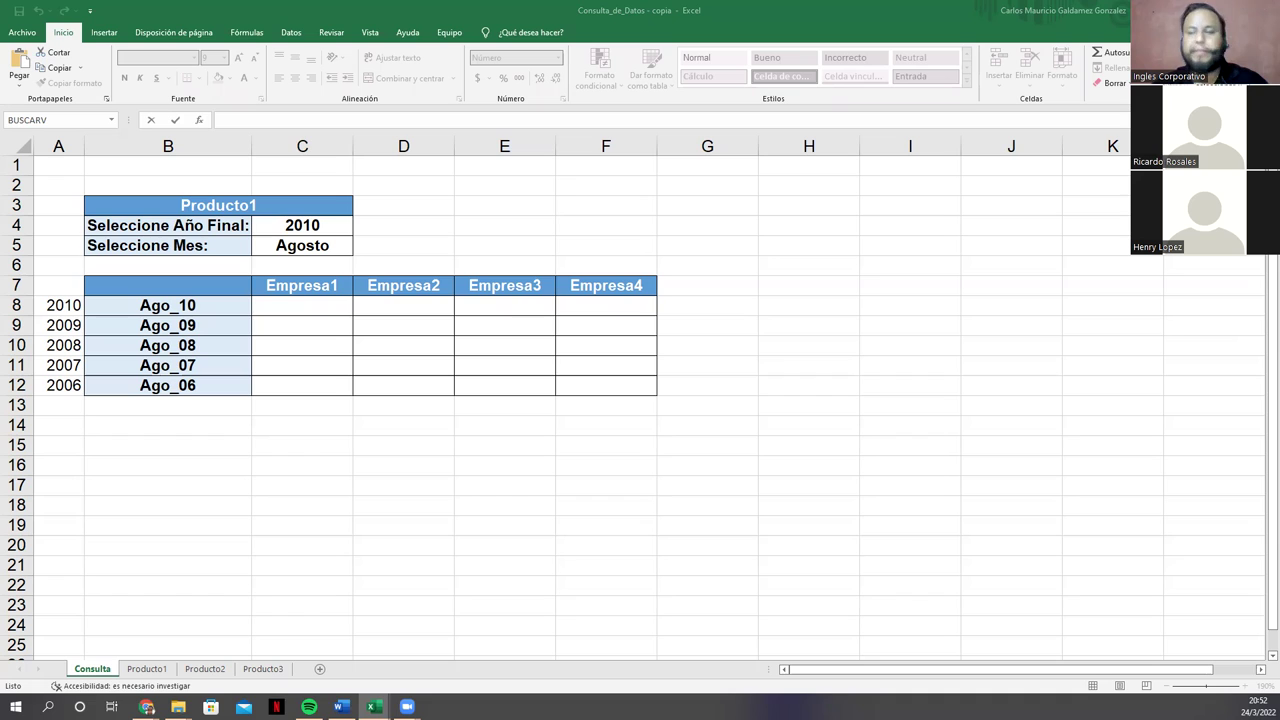
click(306, 300)
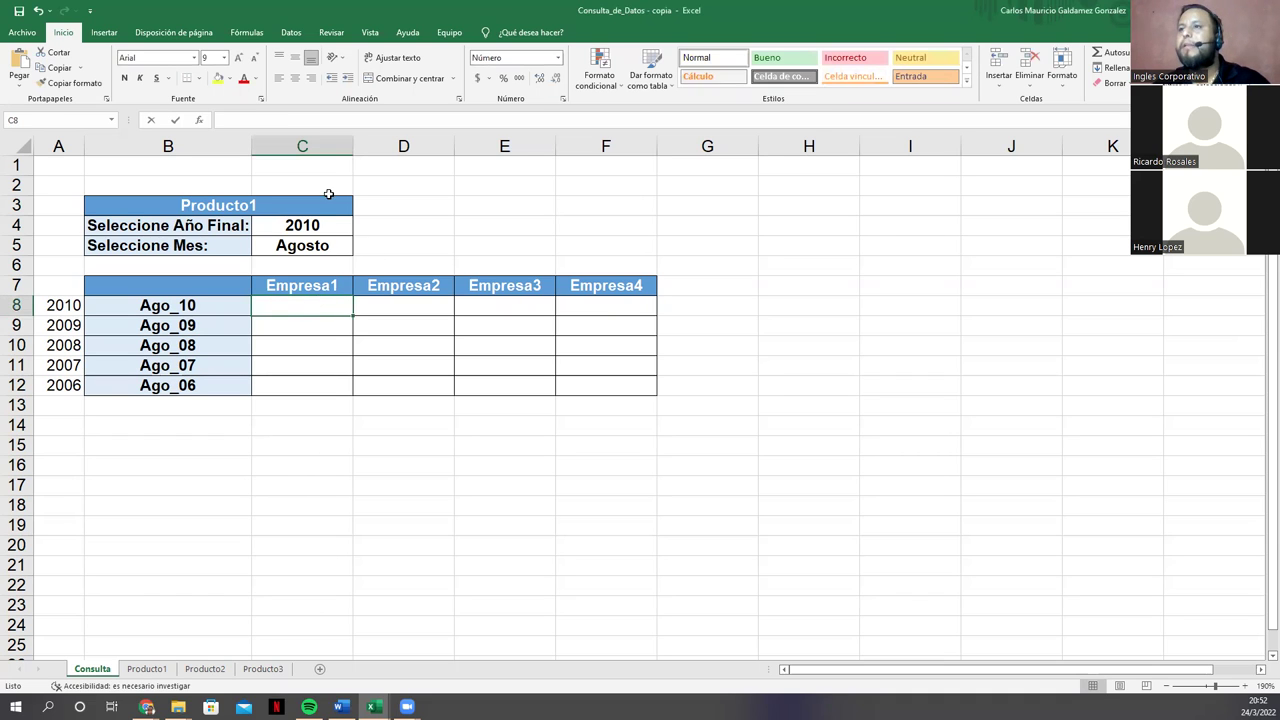
double_click(311, 298)
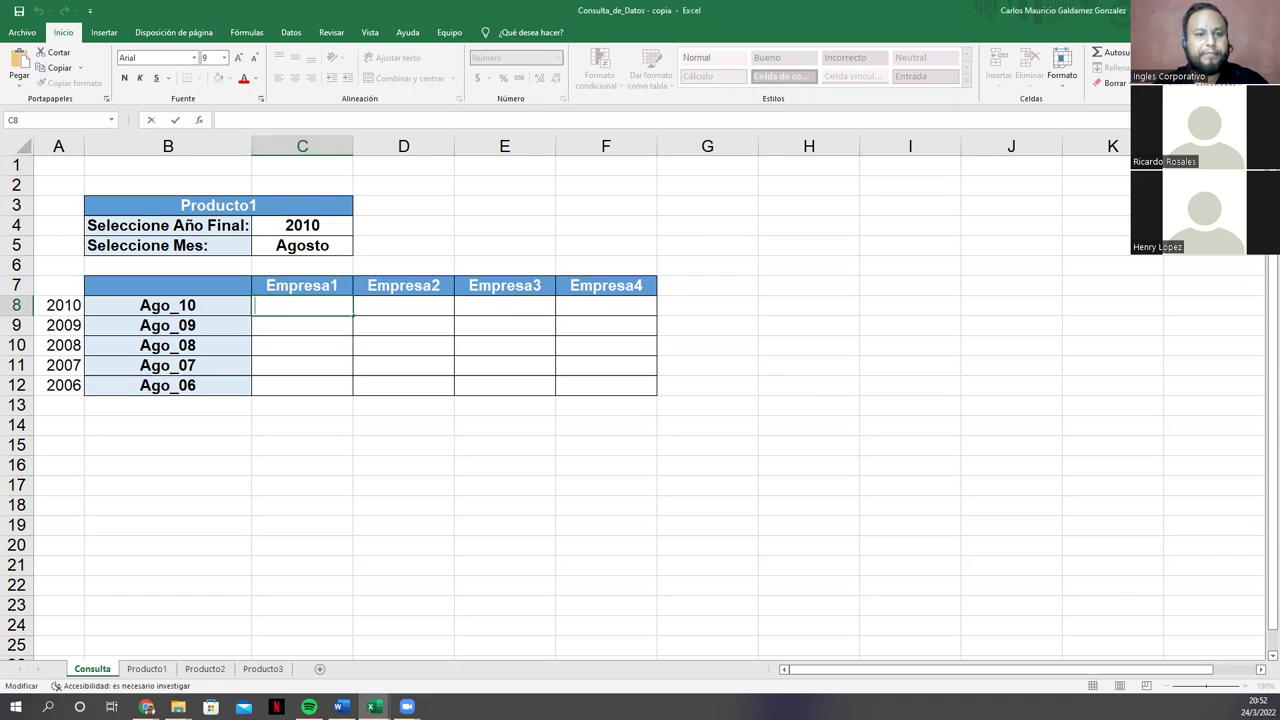
key(Escape)
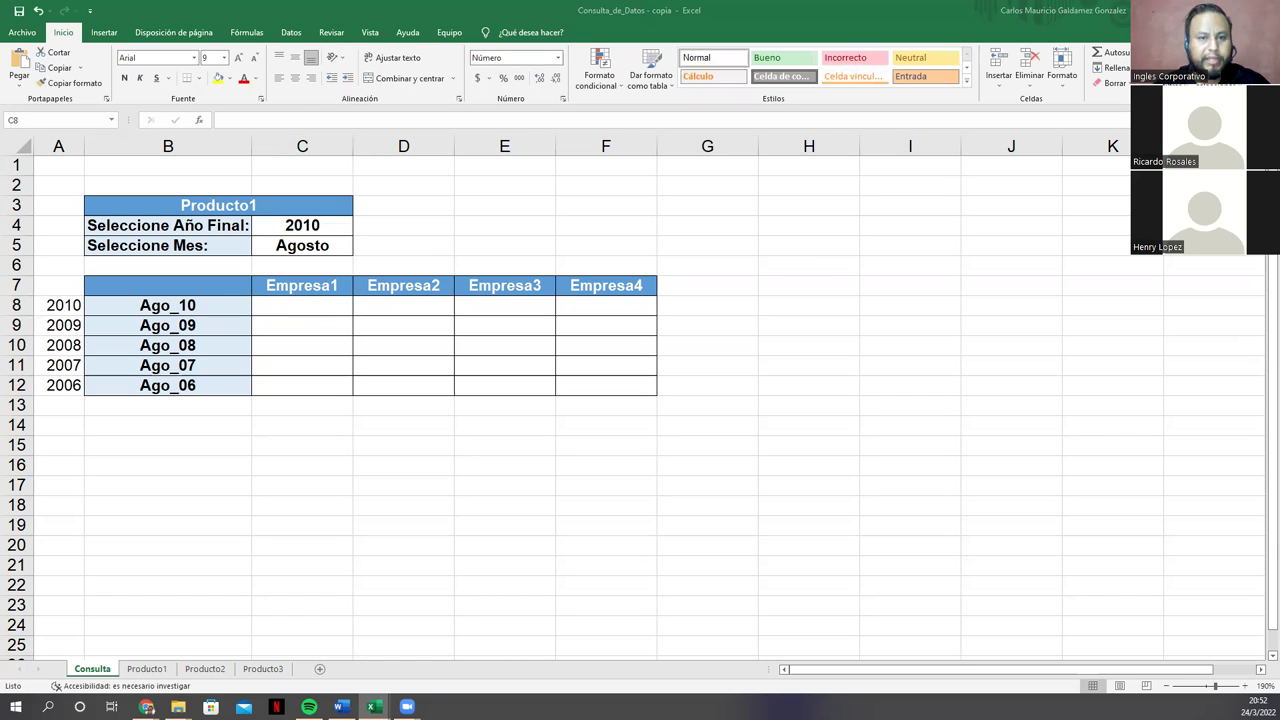
key(F2)
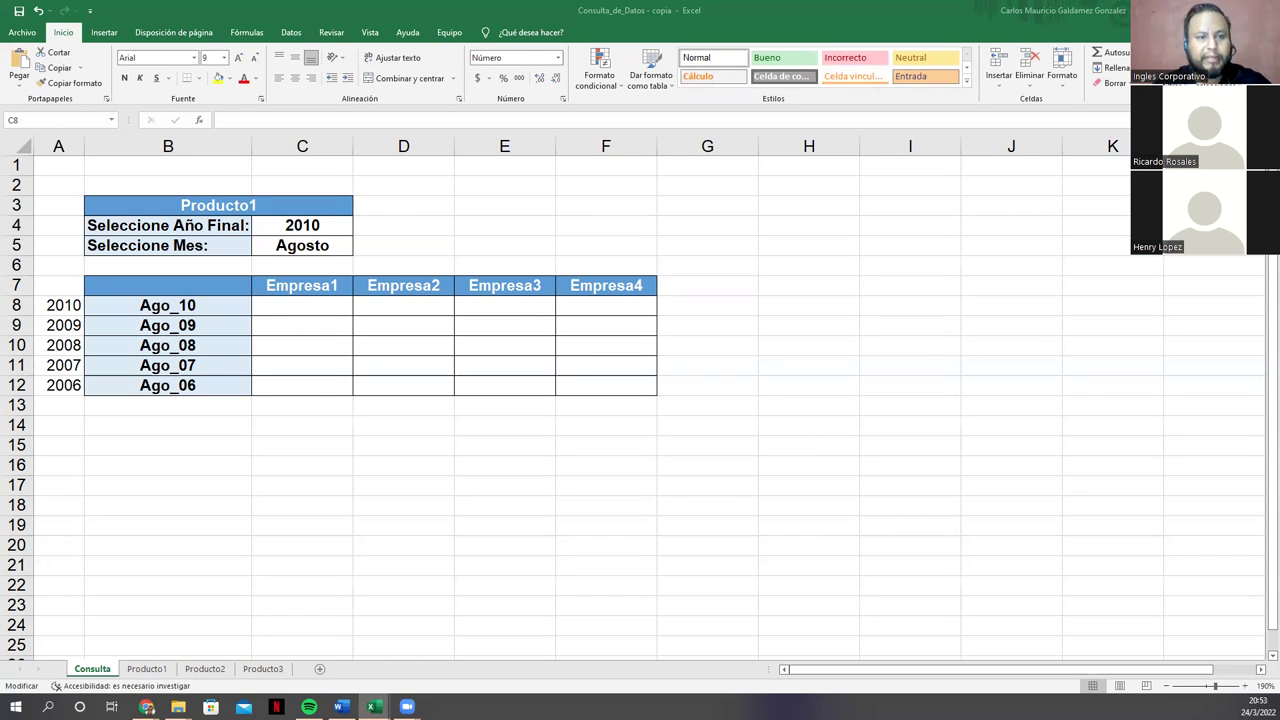
Step: Enter =INDICE(INDIRECTO(CONCATENAR($B$3;"!$C$1:$G$97"));COINCIDIR($B8;INDIRECTO(CONCATENAR($B$3;"!$C$1:$C$97"));0);COINCIDIR(C$7;INDIRECTO(CONCATENAR($b$3 in C8, keeping the formula open
click(285, 308)
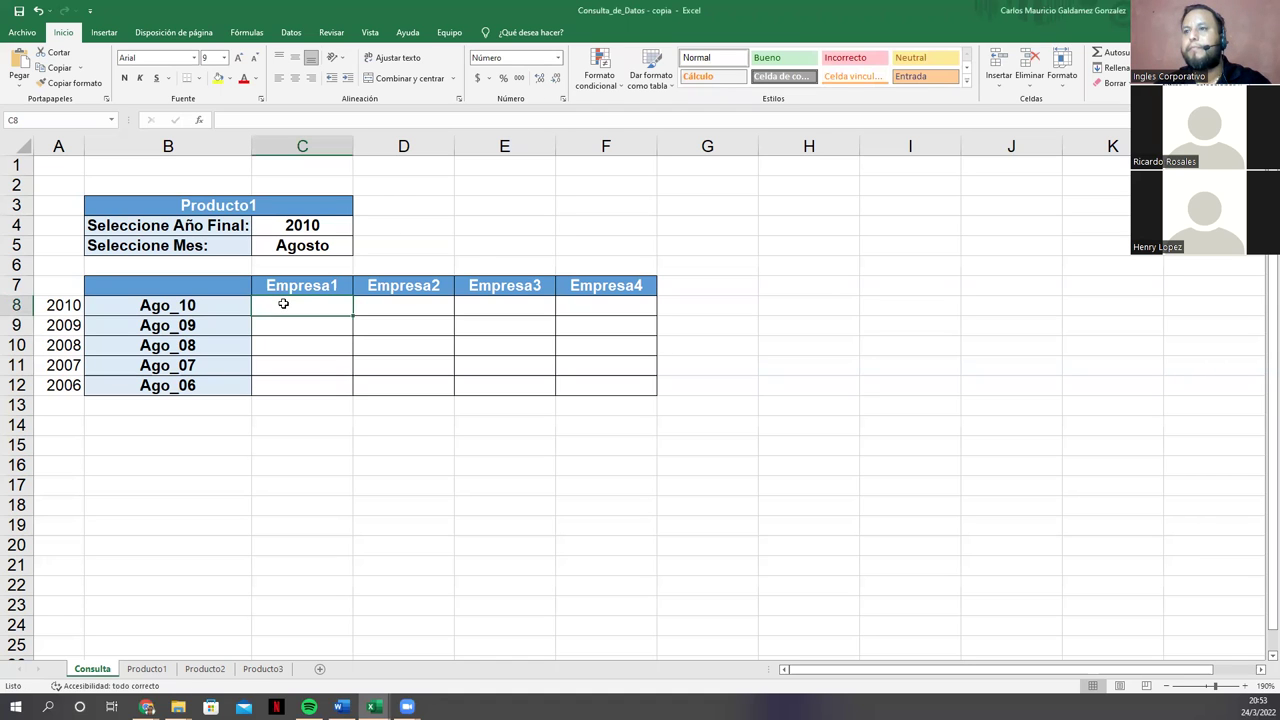
key(BackSpace)
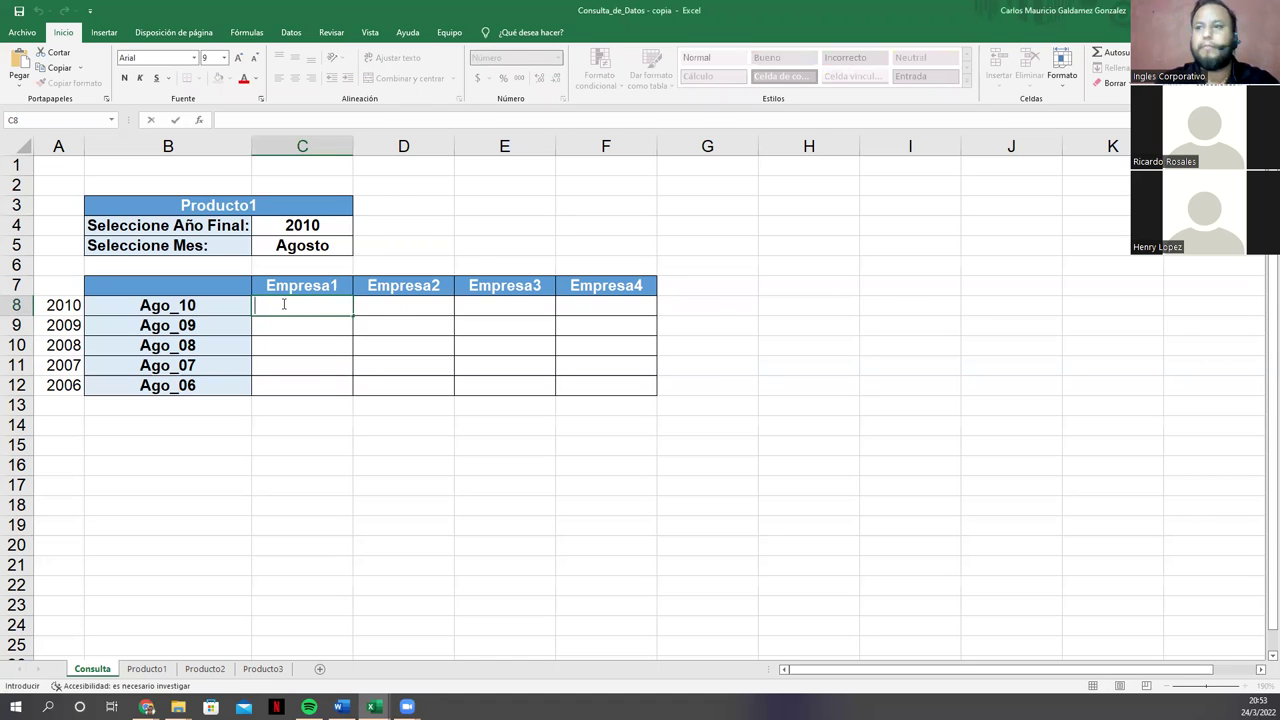
text(=INDICE(INDIRECTO(CONCATENAR($B$3;"!$C$1:$G$97"));COINCIDIR($B8;INDIRECTO(CONCATENAR($B$3;"!$C$1:$C$97"));0);COINCIDIR(C$7;INDIRECTO(CONCATENAR)
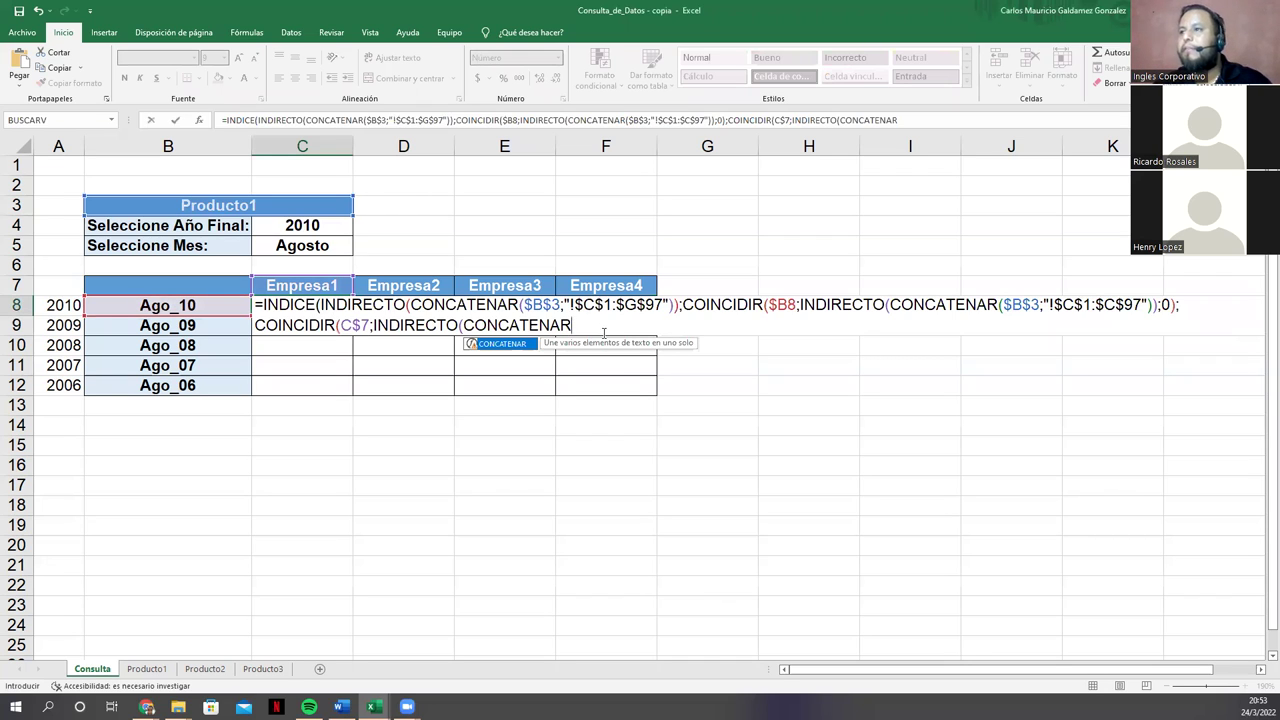
text(()
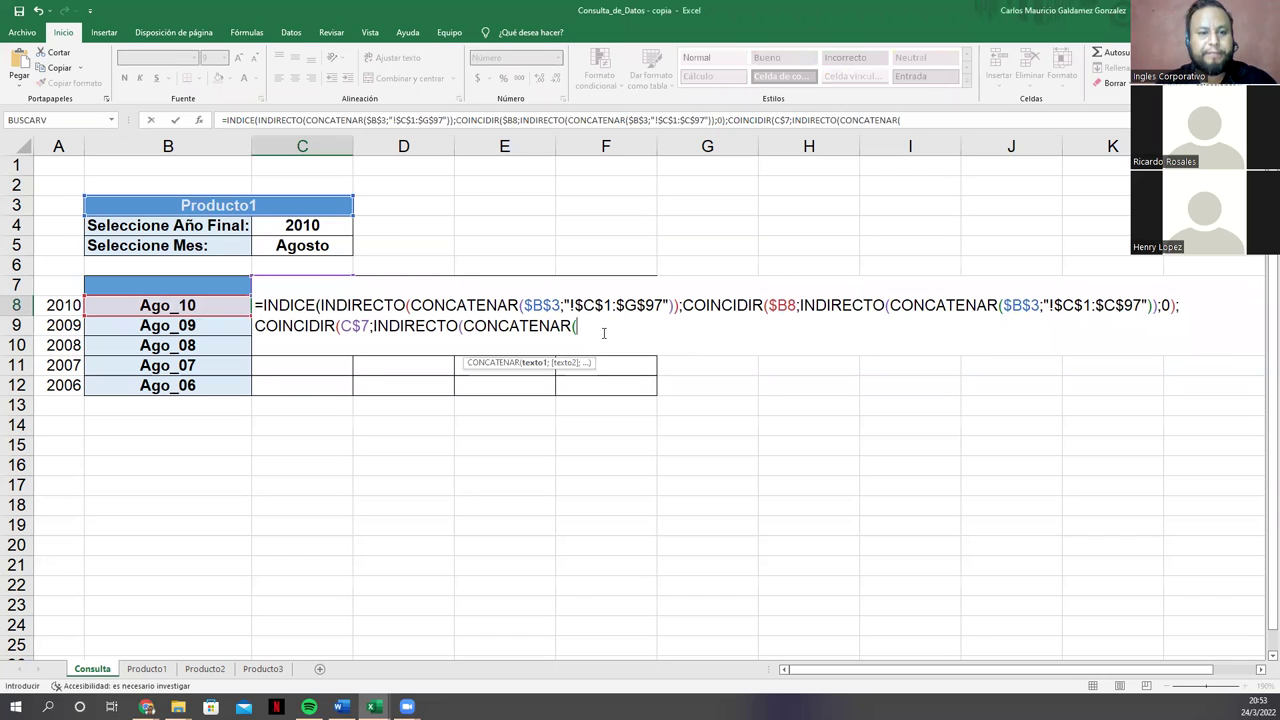
text($b)
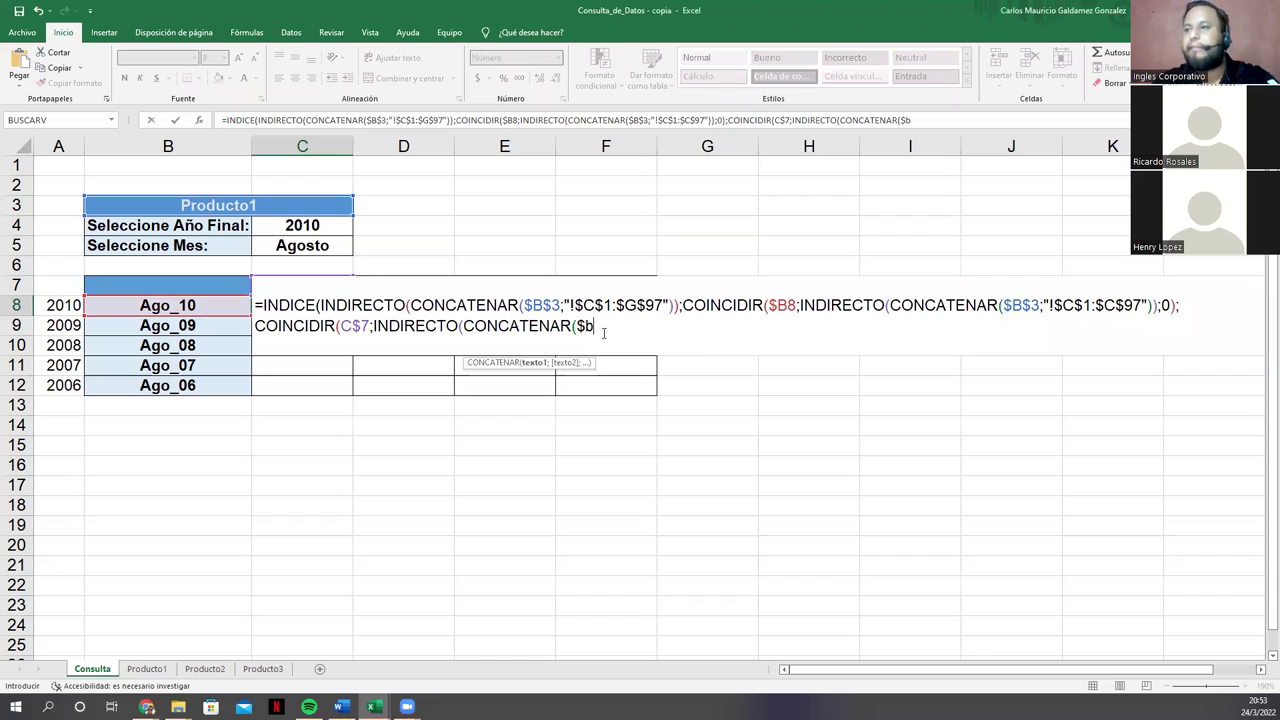
text($3)
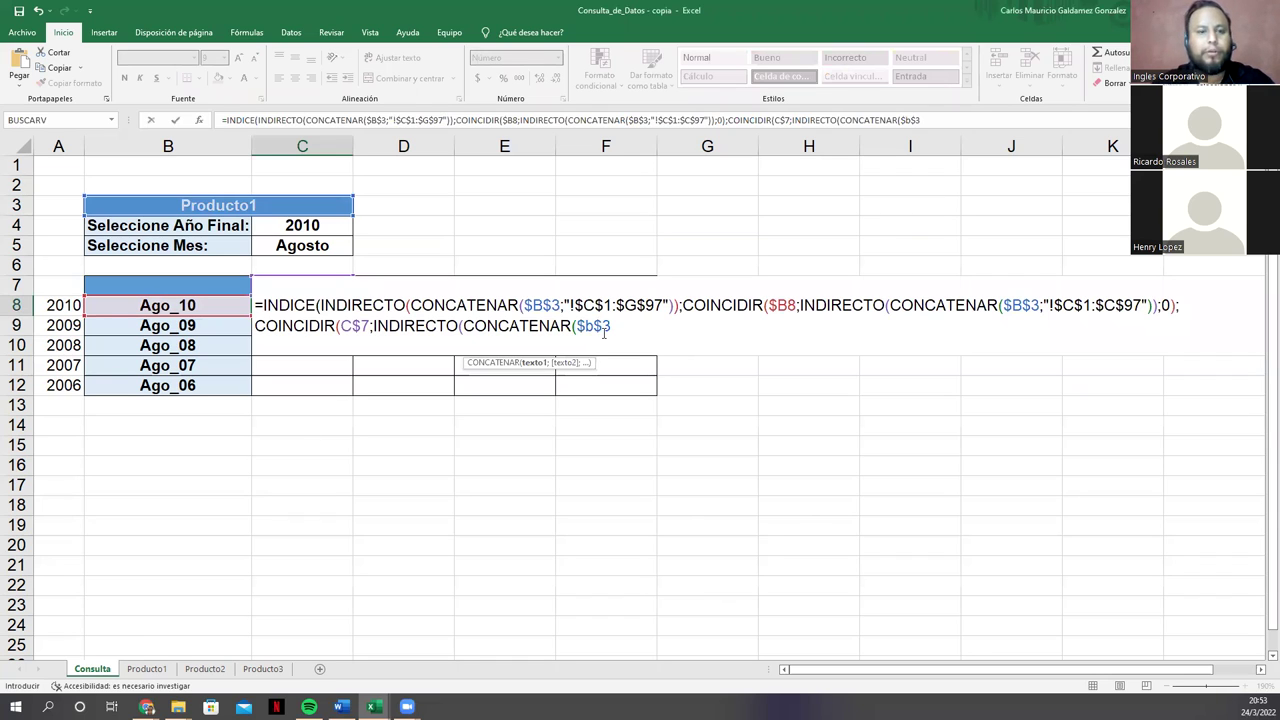
Step: Add "!$c$1:$G$1" as the second CONCATENAR text in the column lookup of C8's formula
text(;")
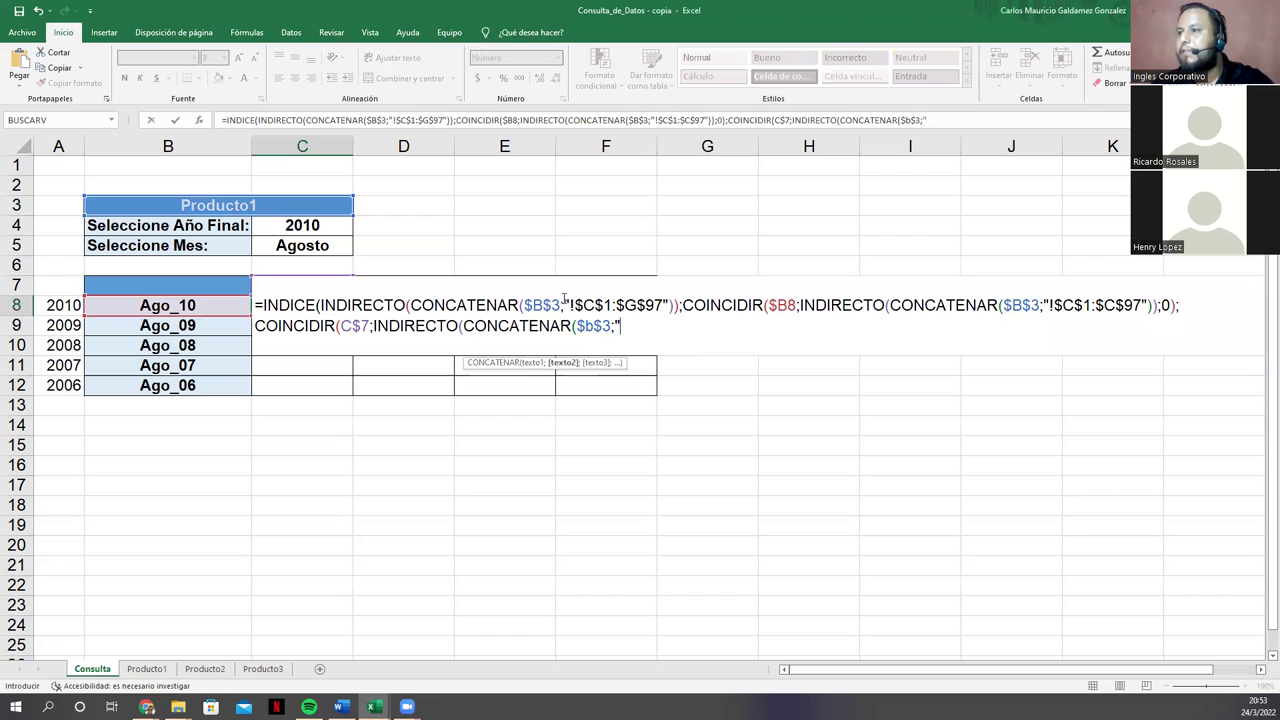
drag(565, 300, 671, 305)
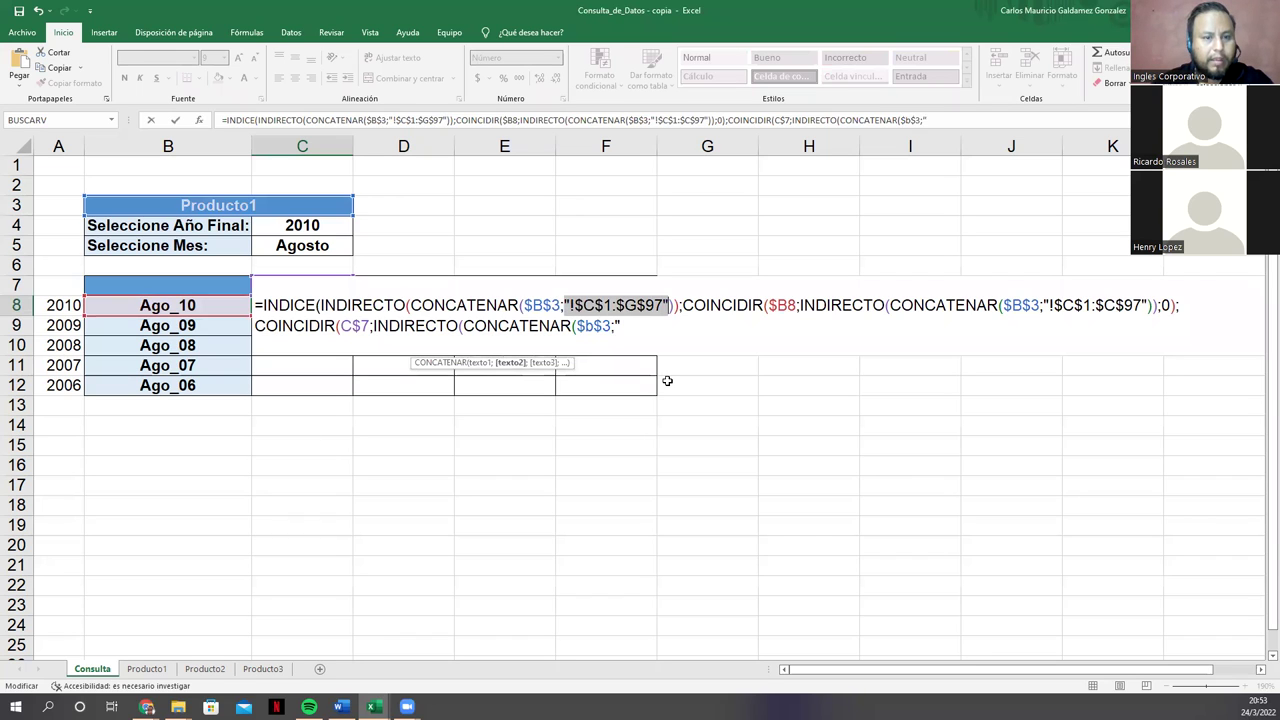
click(629, 329)
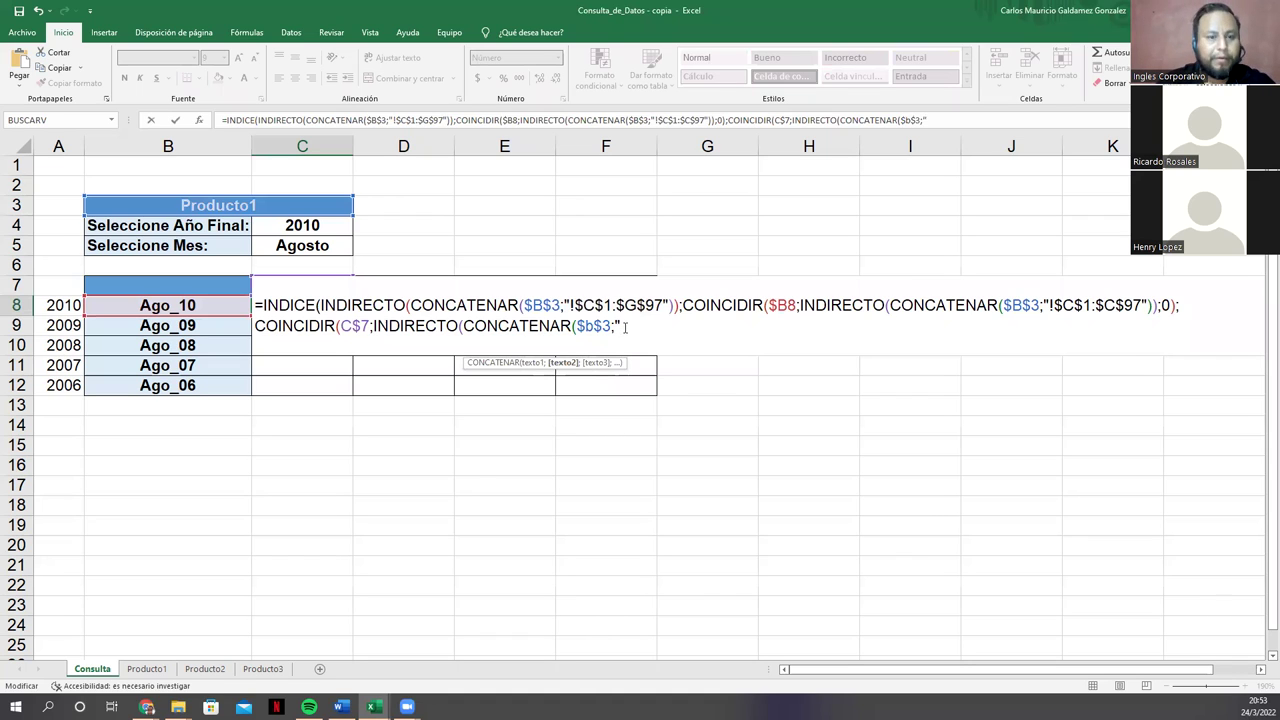
text(!)
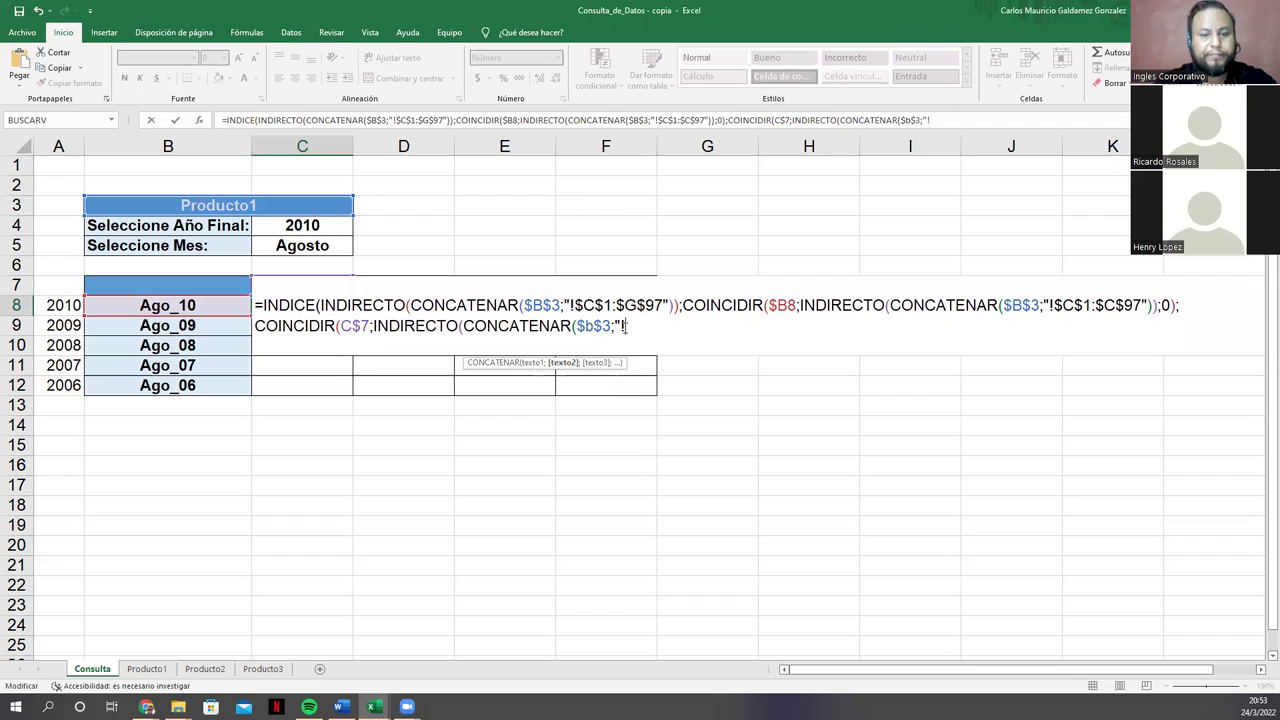
text($)
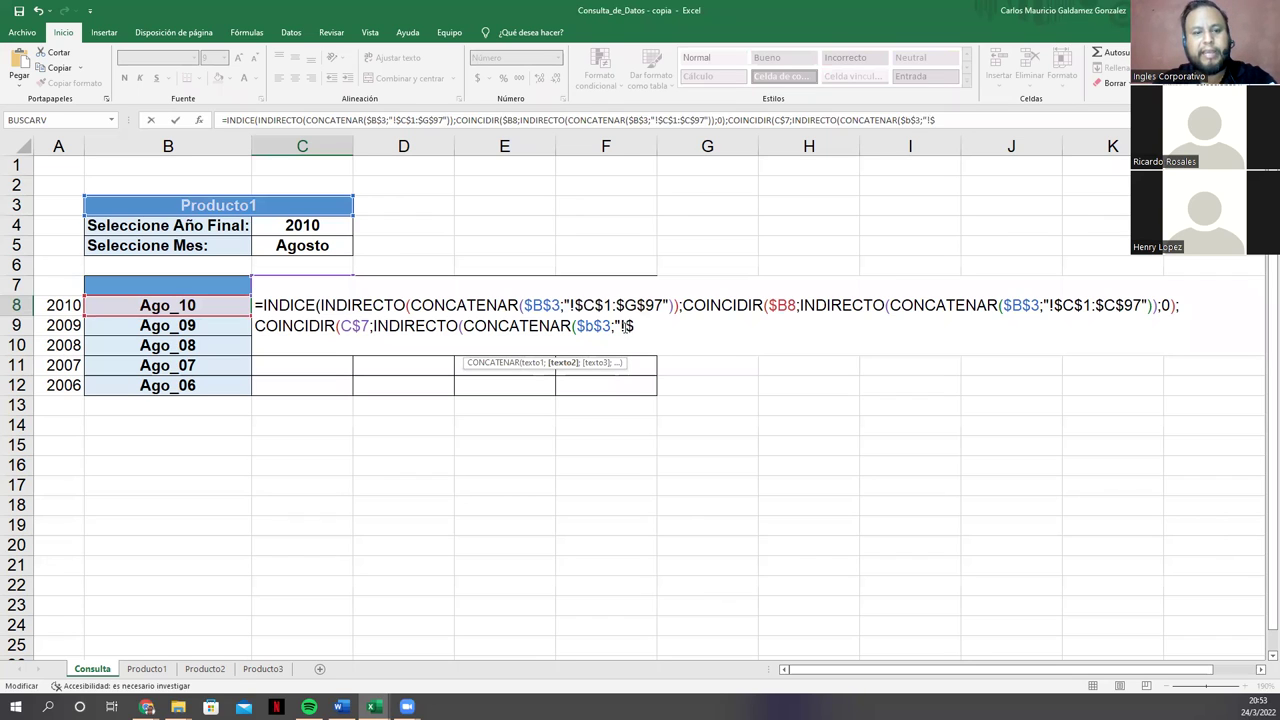
text(c$1_)
key(BackSpace)
text(;)
key(BackSpace)
text(:)
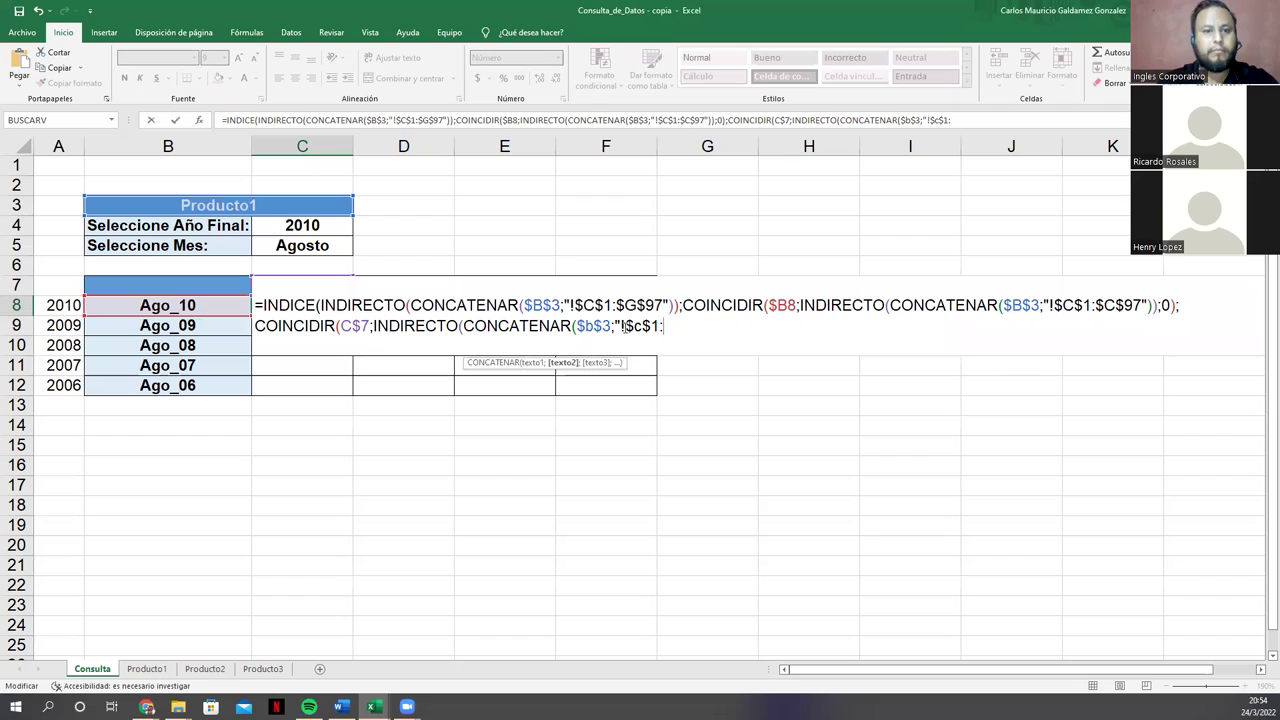
text($G$1)
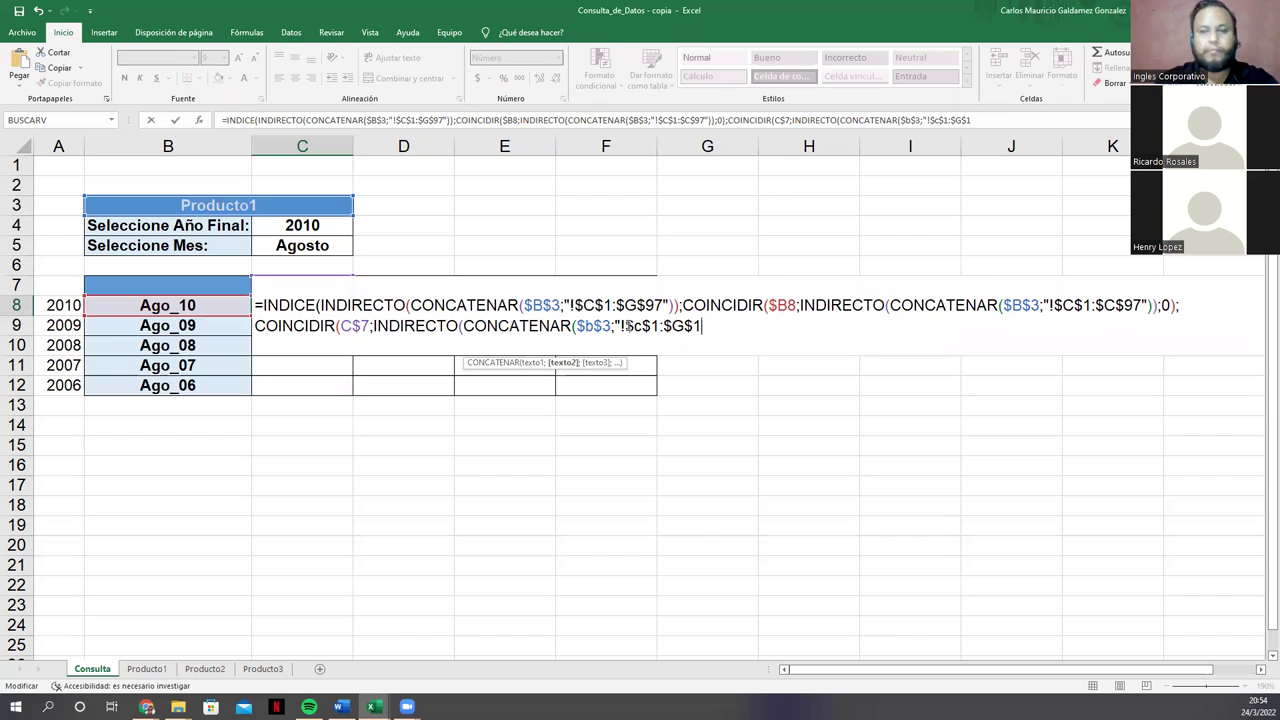
text(")
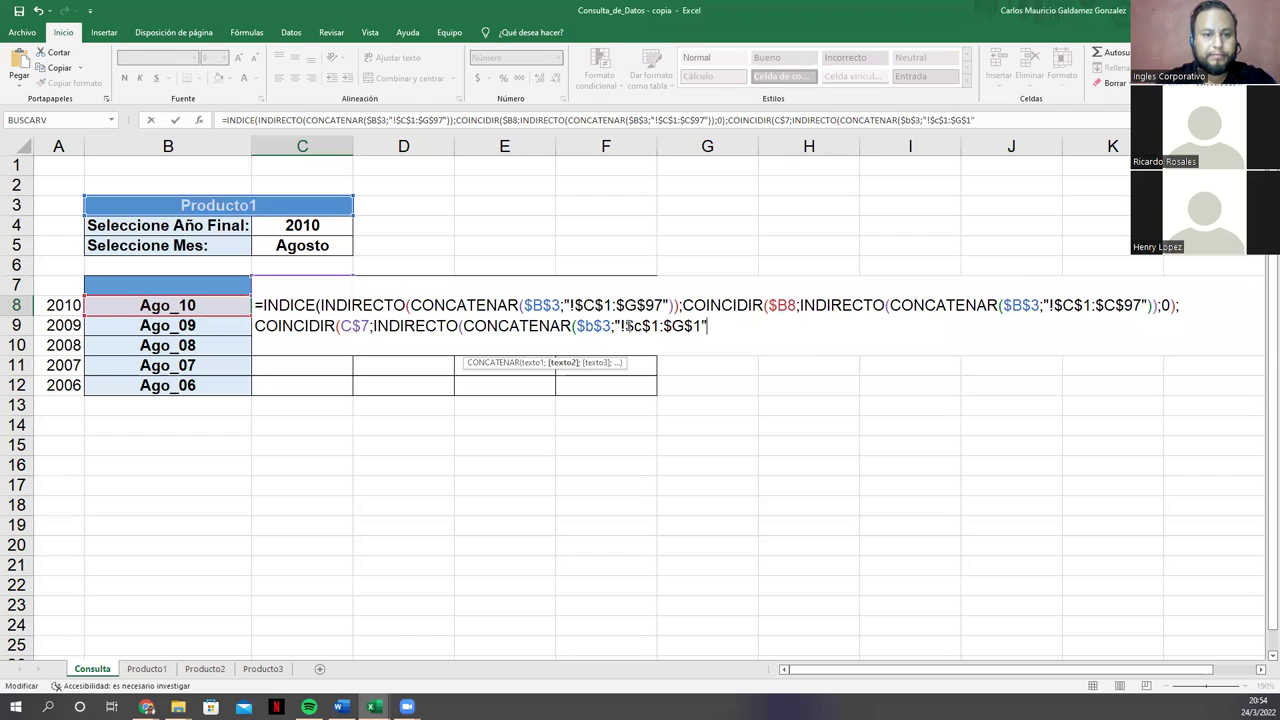
Step: Close the column lookup array in C8, set COINCIDIR's match type to 0, and enter the completed INDICE formula
text()))
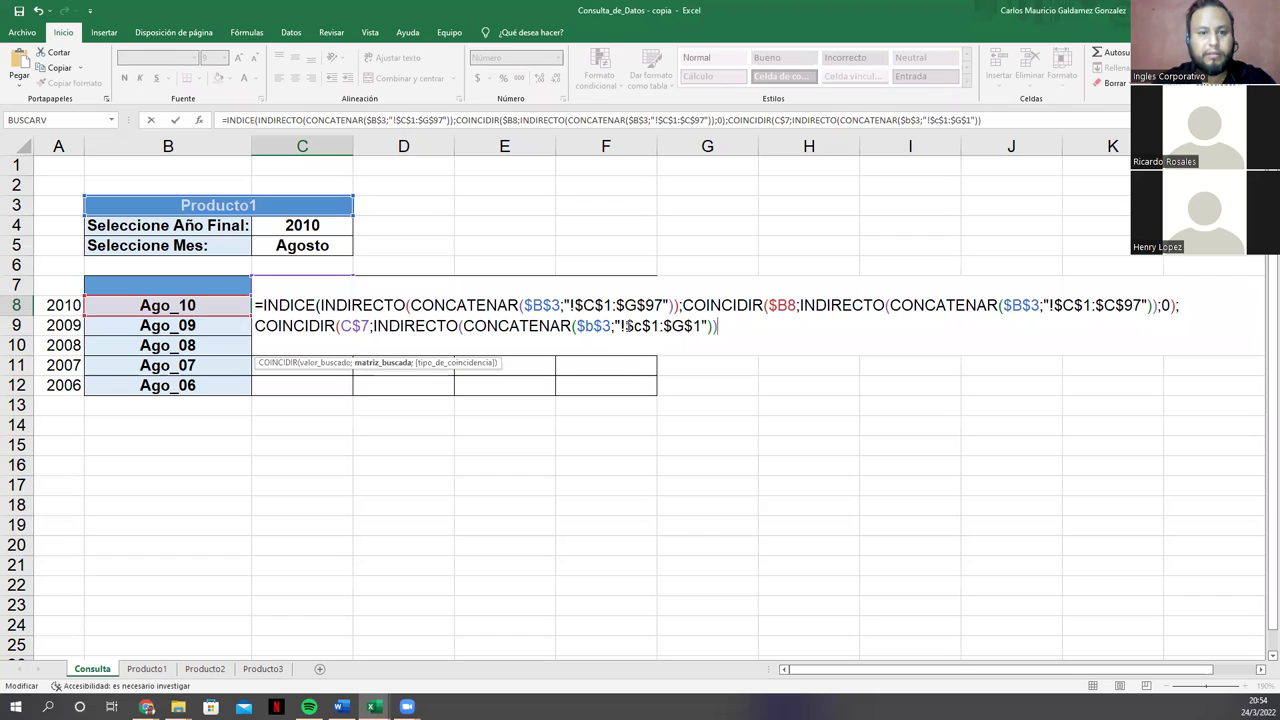
text(;0)
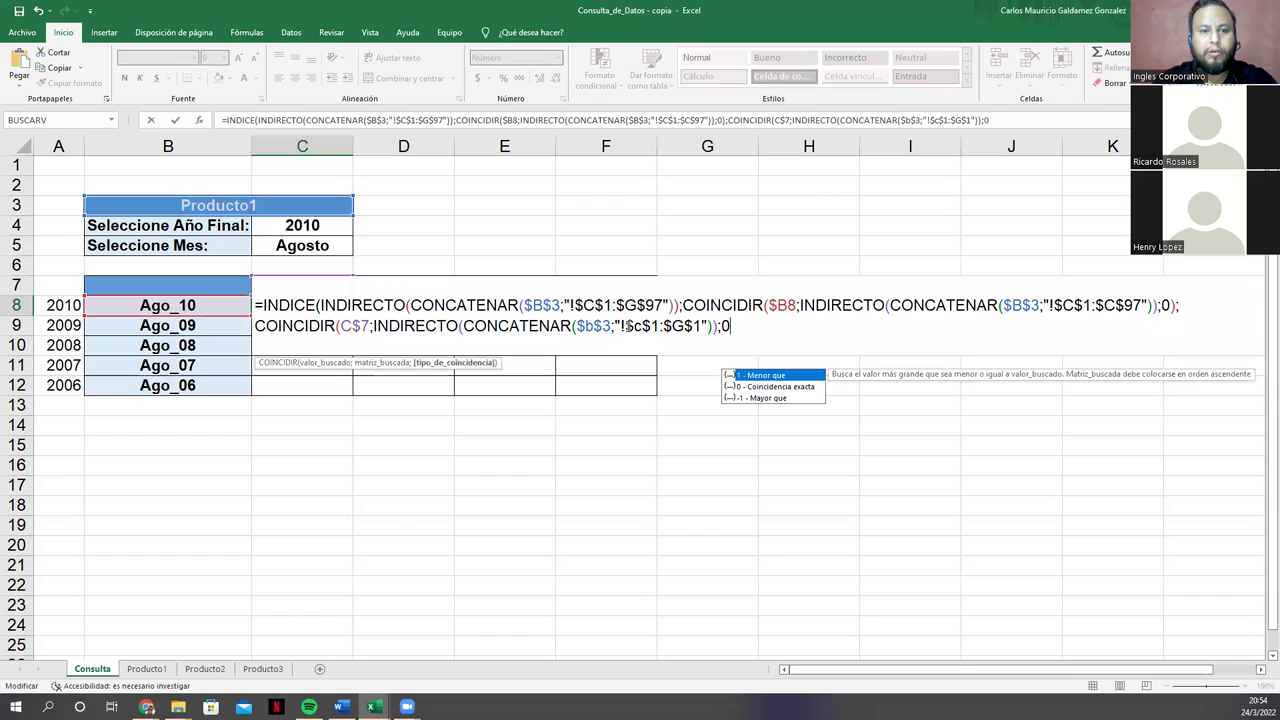
text()))
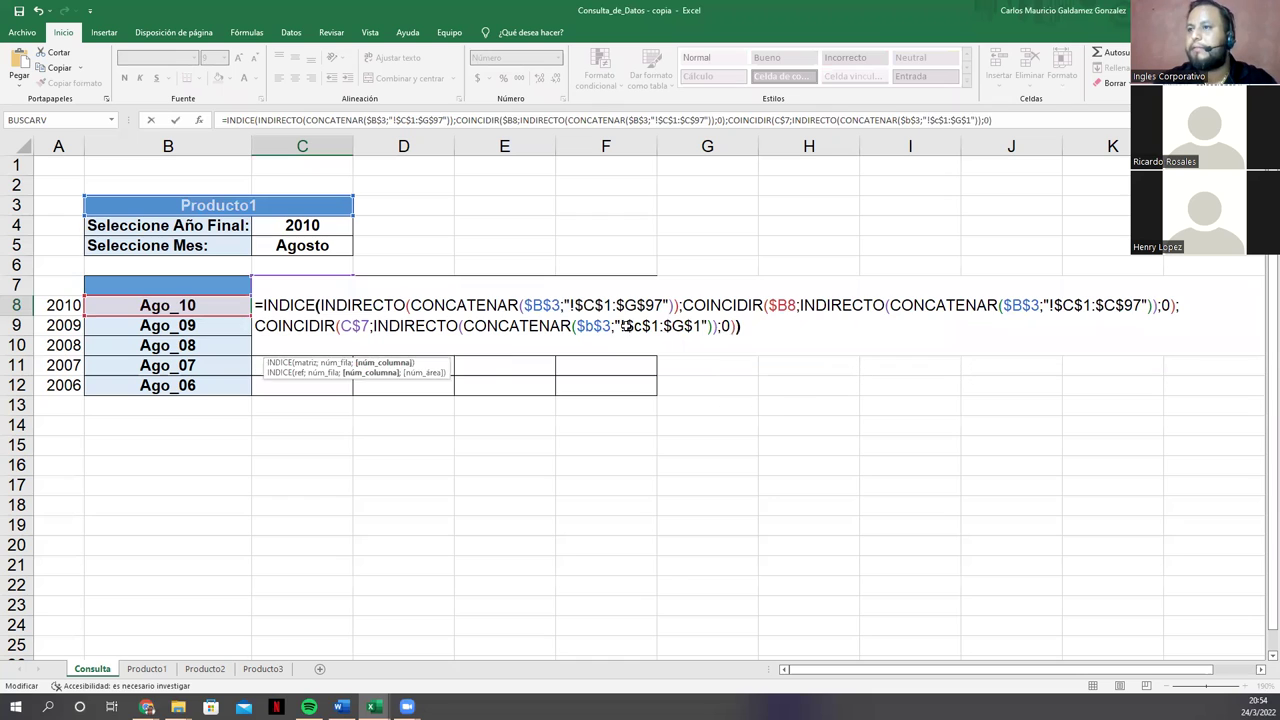
key(Return)
key(Up)
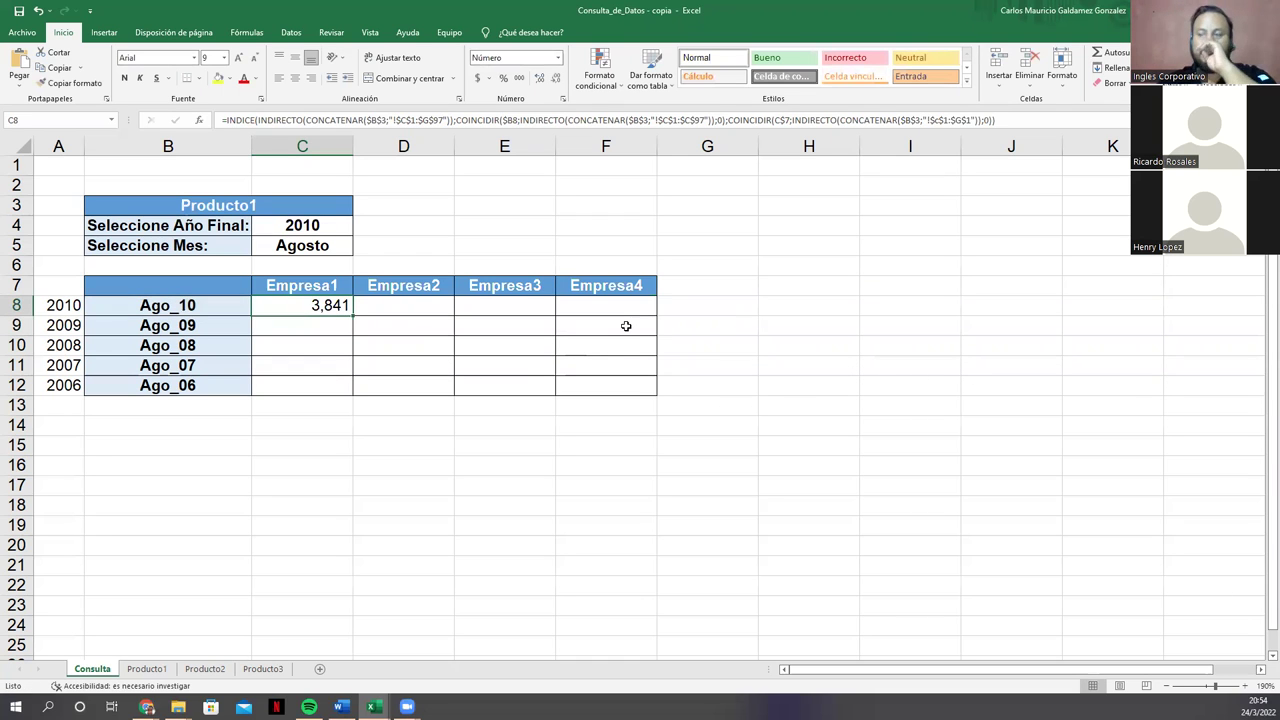
Step: Apply the dollar accounting number format to C8:F12
drag(300, 306, 582, 376)
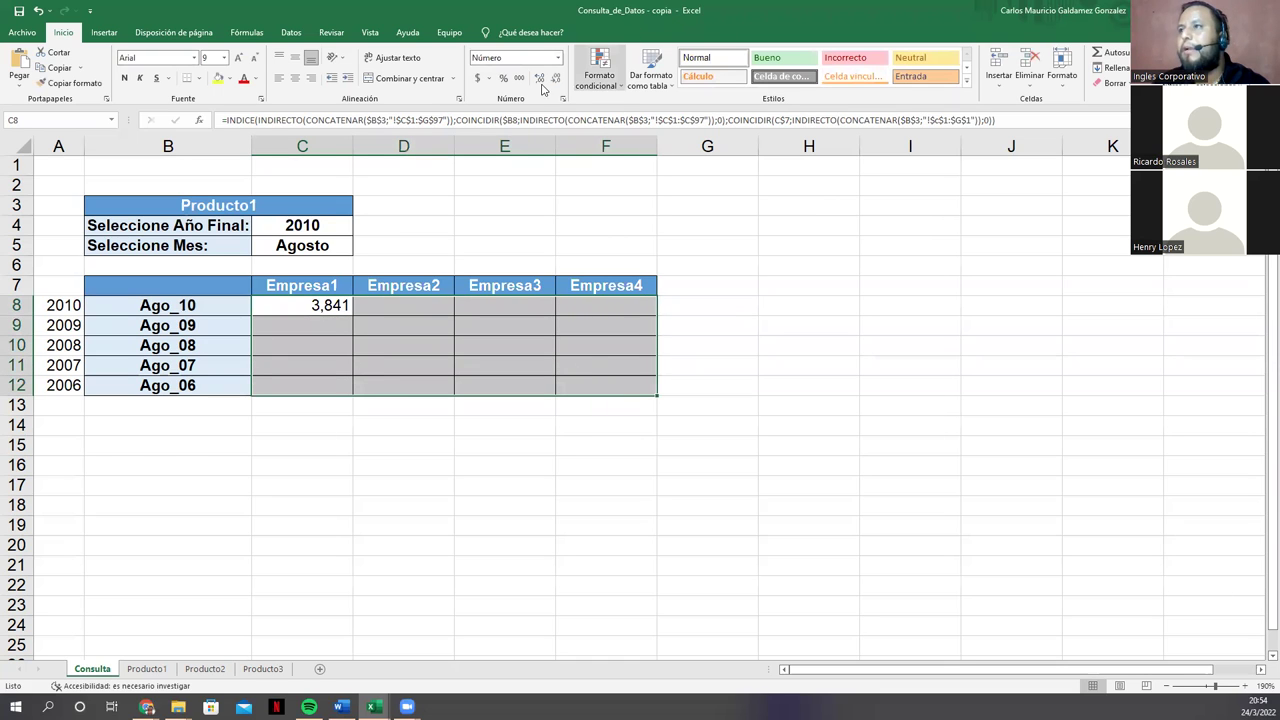
click(478, 79)
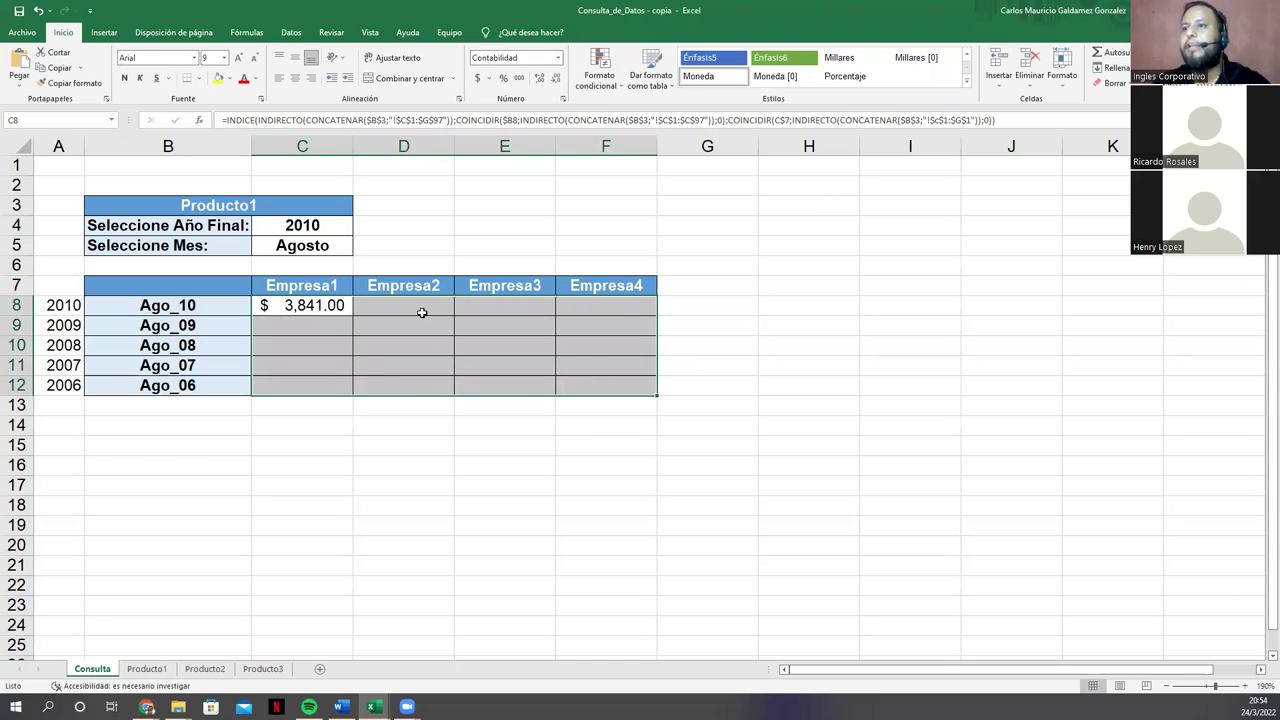
click(358, 321)
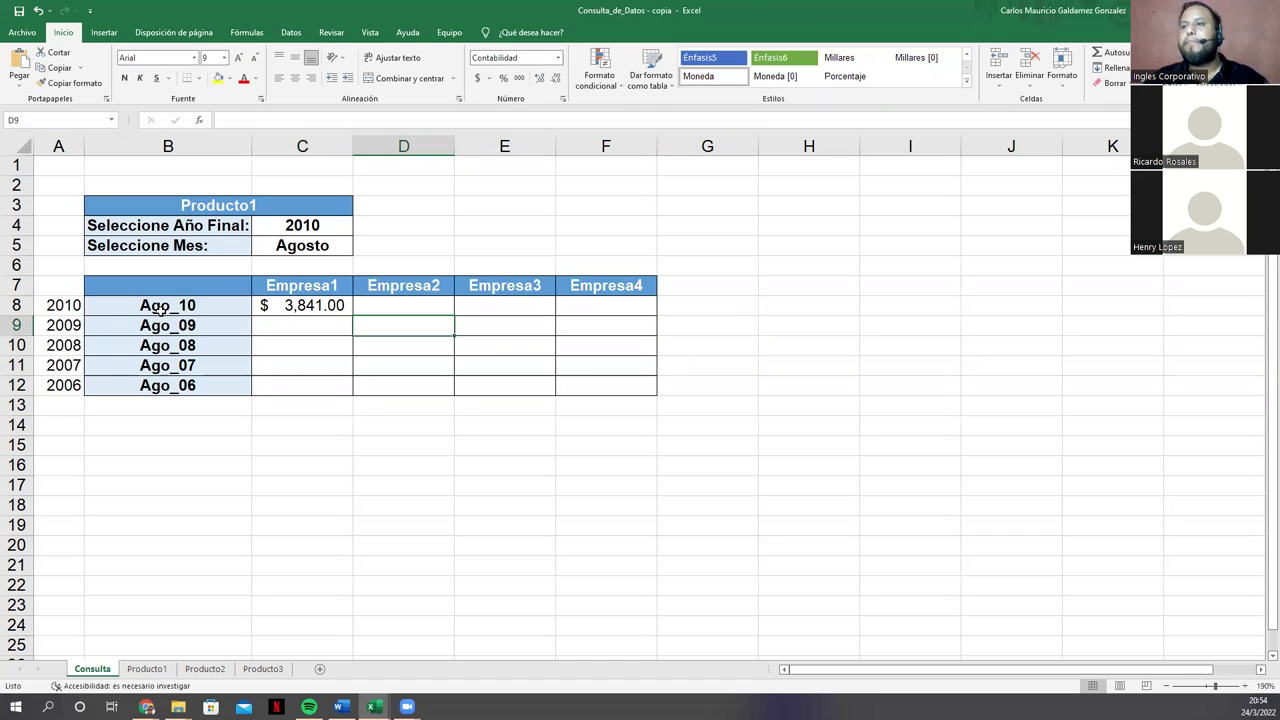
Step: Fill the INDICE formula from C8 down and across through F12
click(334, 312)
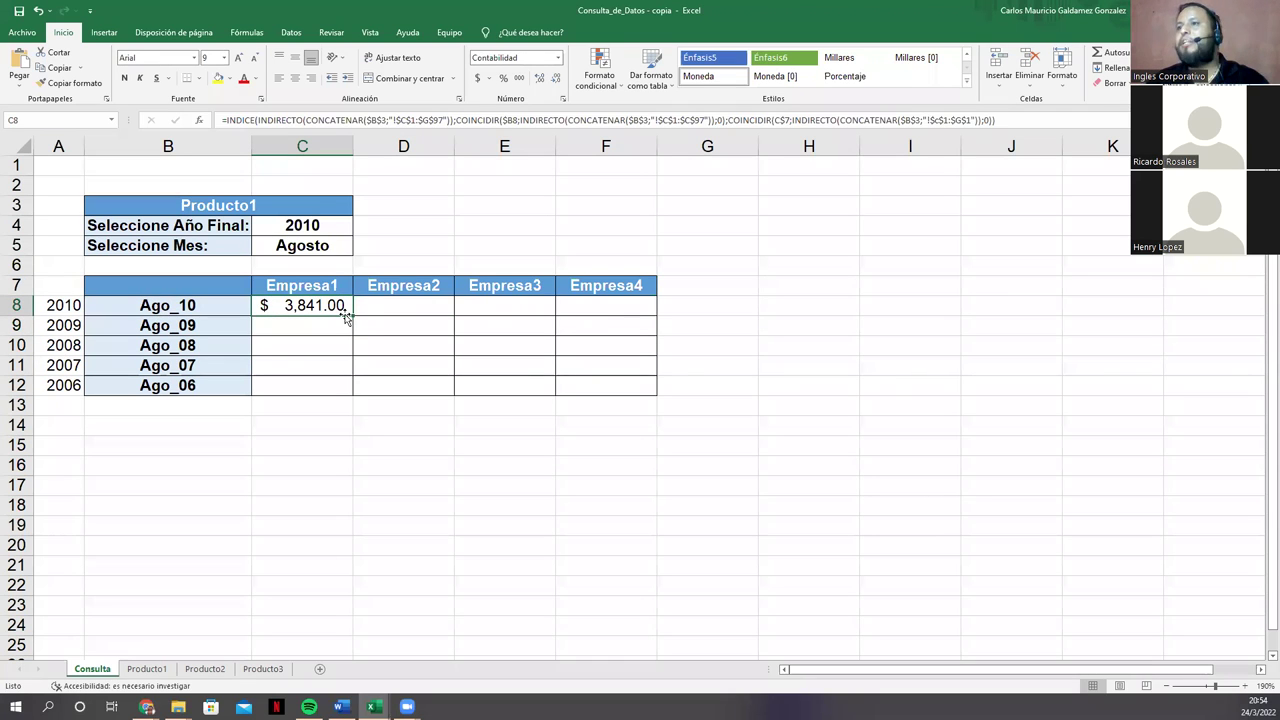
drag(346, 381, 344, 390)
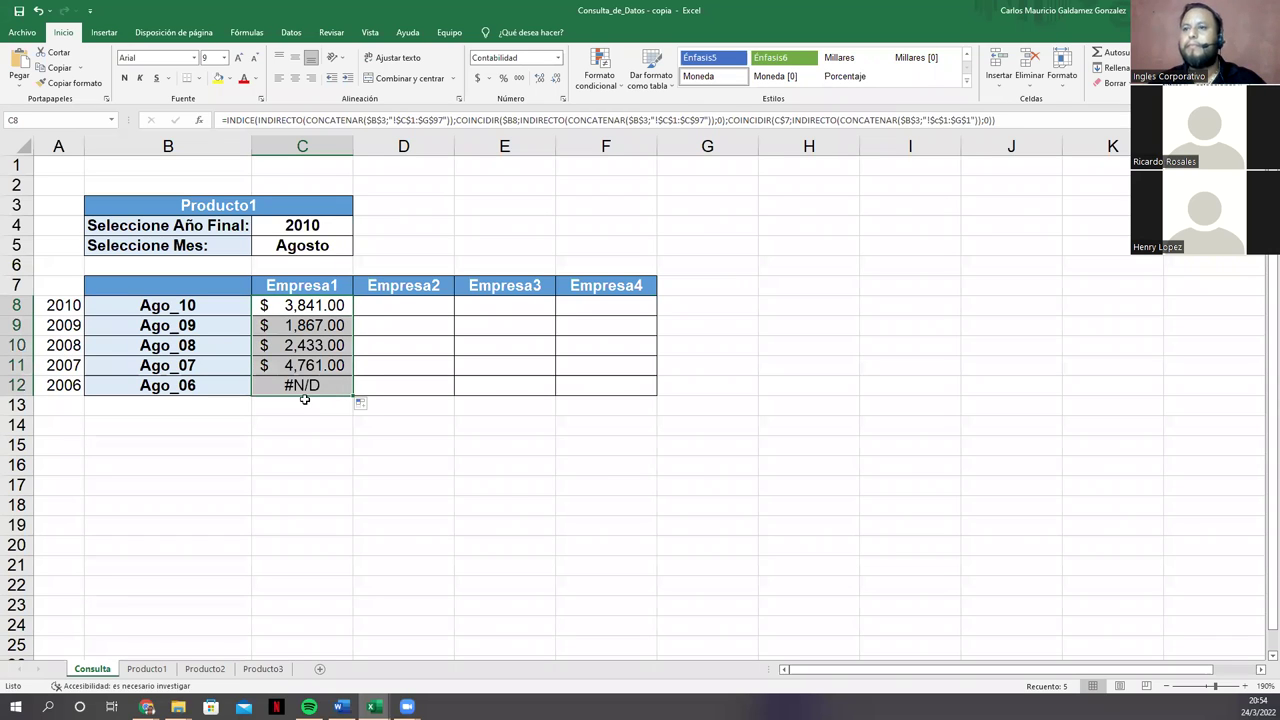
click(348, 311)
drag(353, 315, 637, 398)
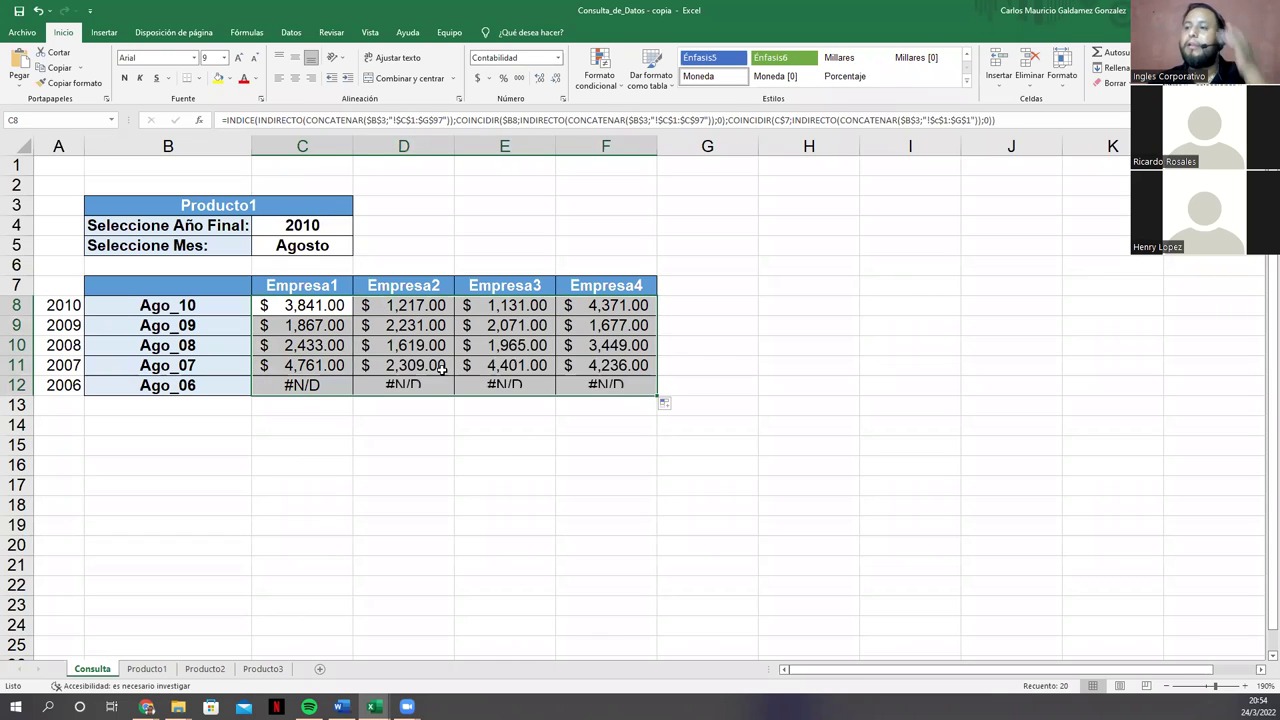
click(441, 367)
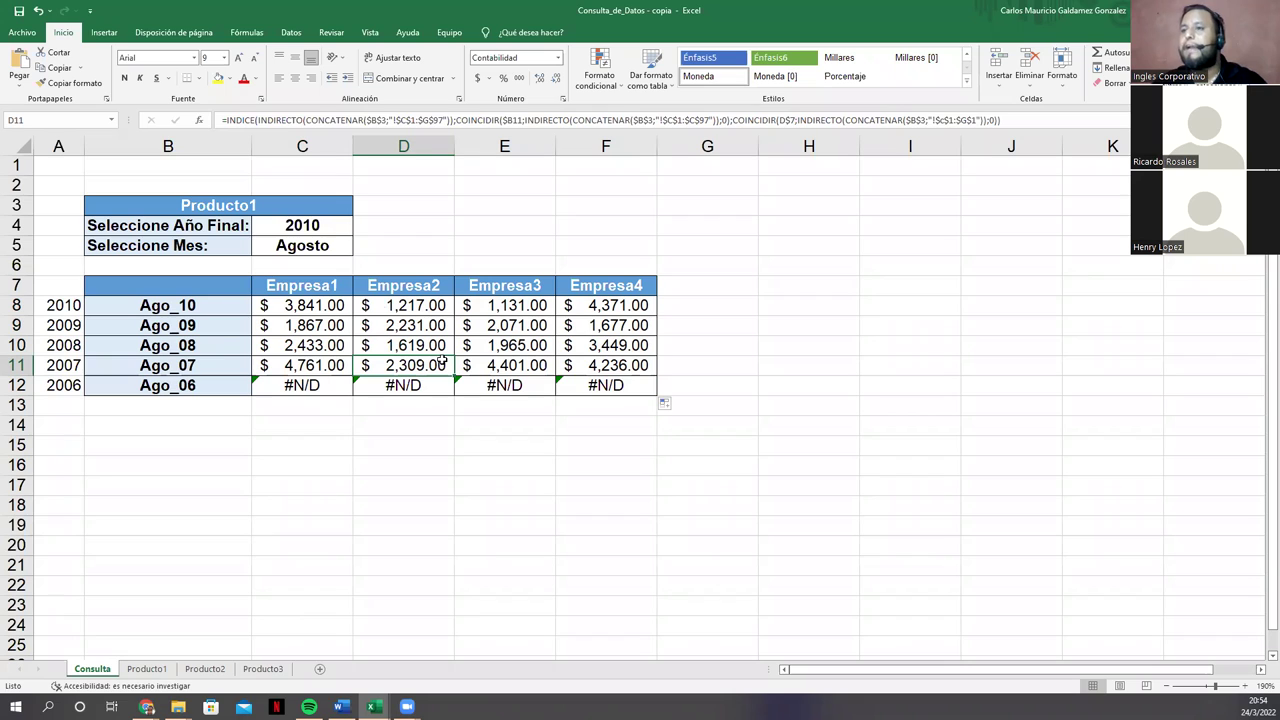
Step: Examine the label formula in B8, the product selector in B3 and the lookup results in rows 8 to 12
click(205, 305)
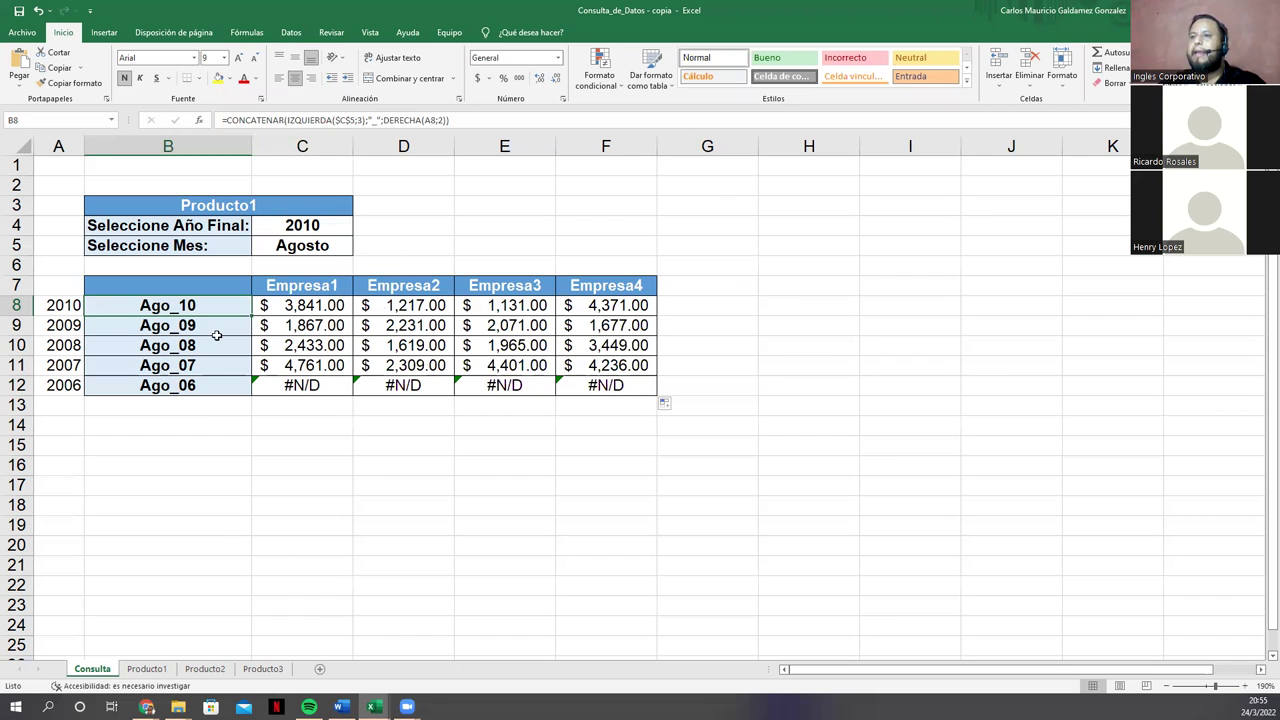
click(318, 305)
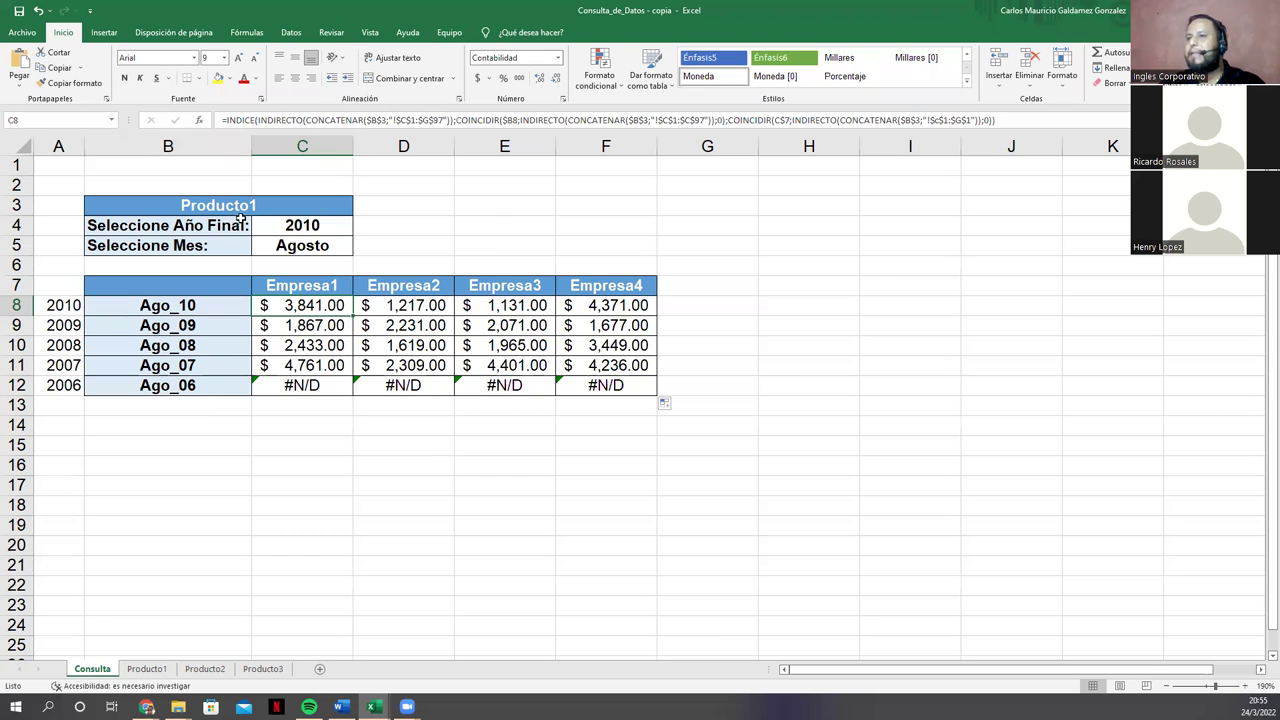
click(285, 210)
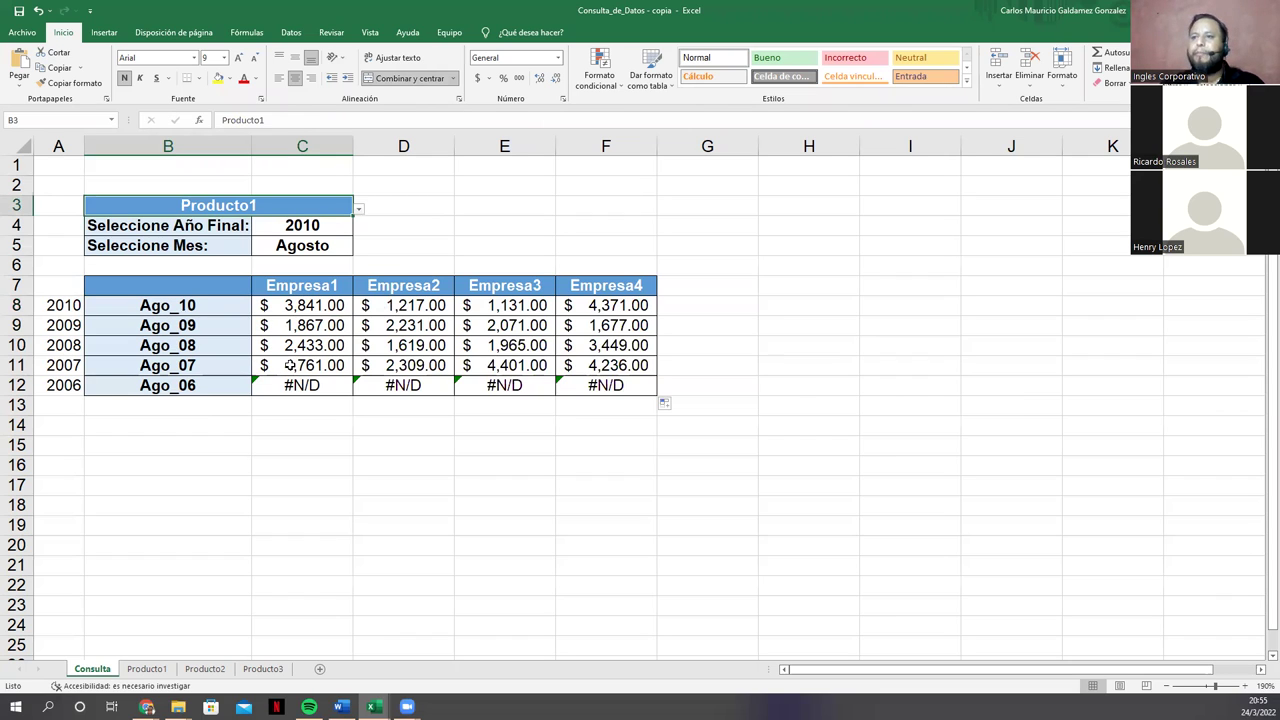
drag(297, 388, 592, 397)
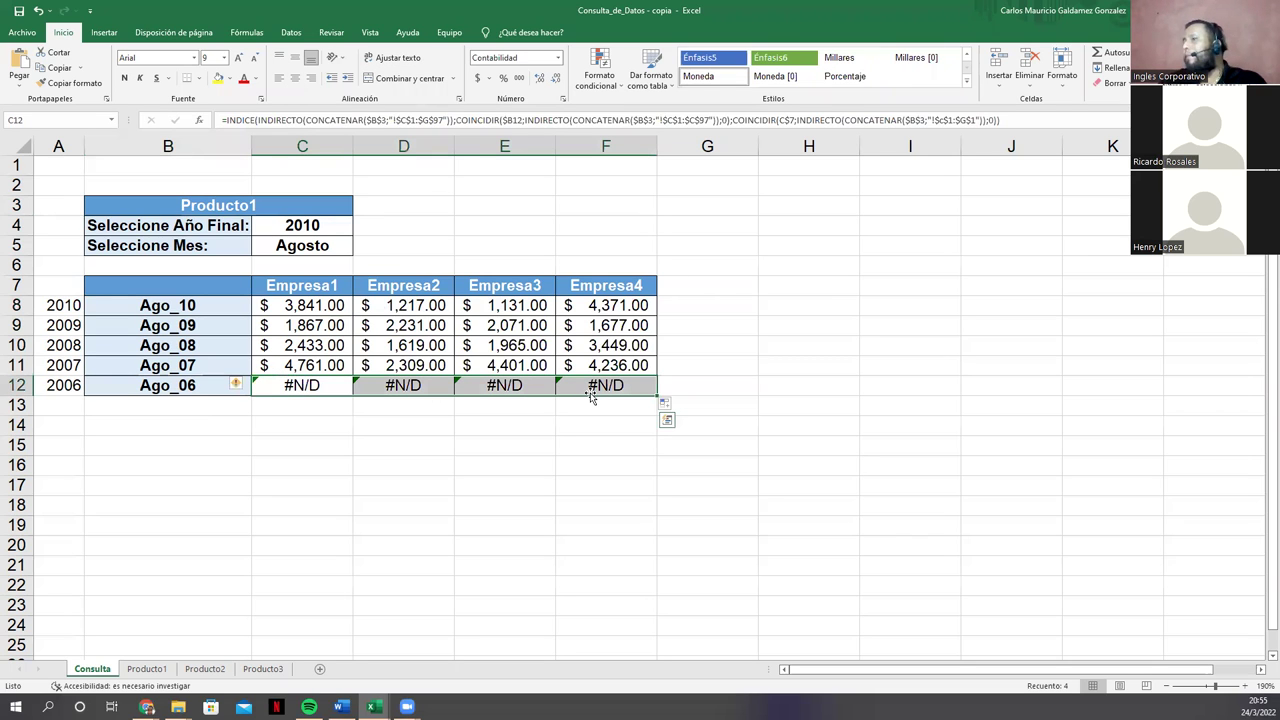
click(264, 427)
drag(289, 370, 295, 313)
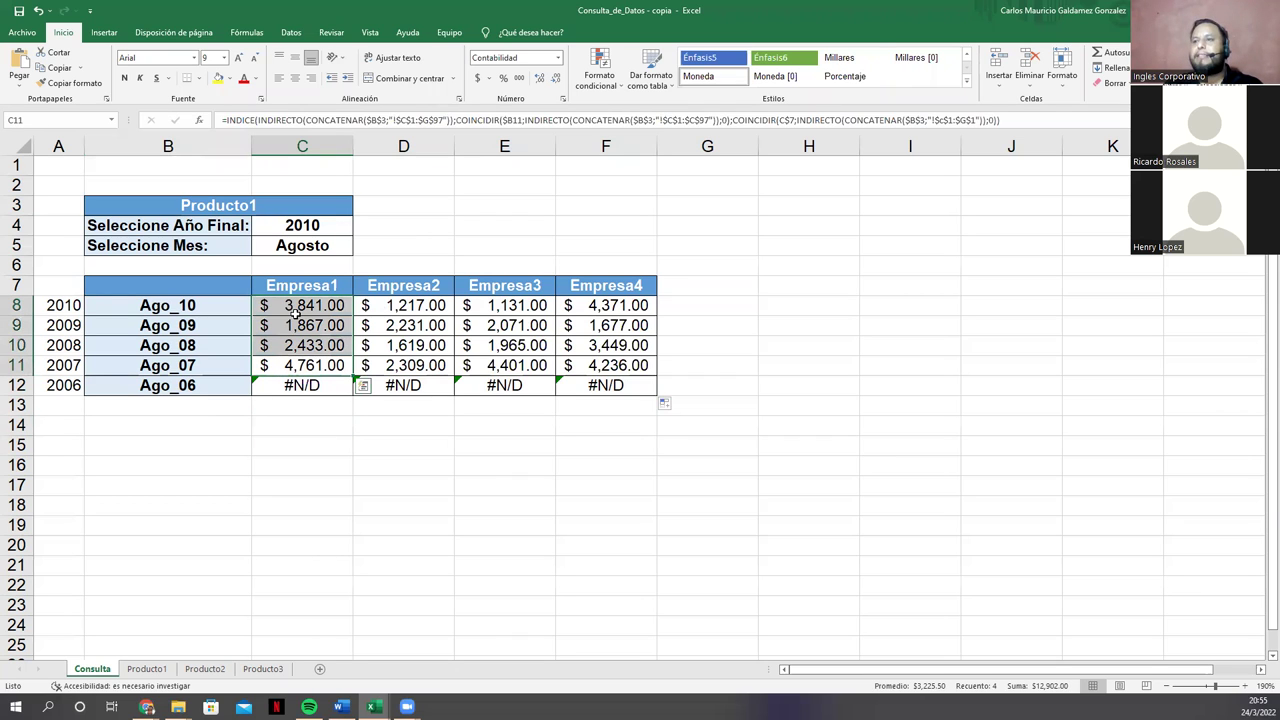
click(298, 366)
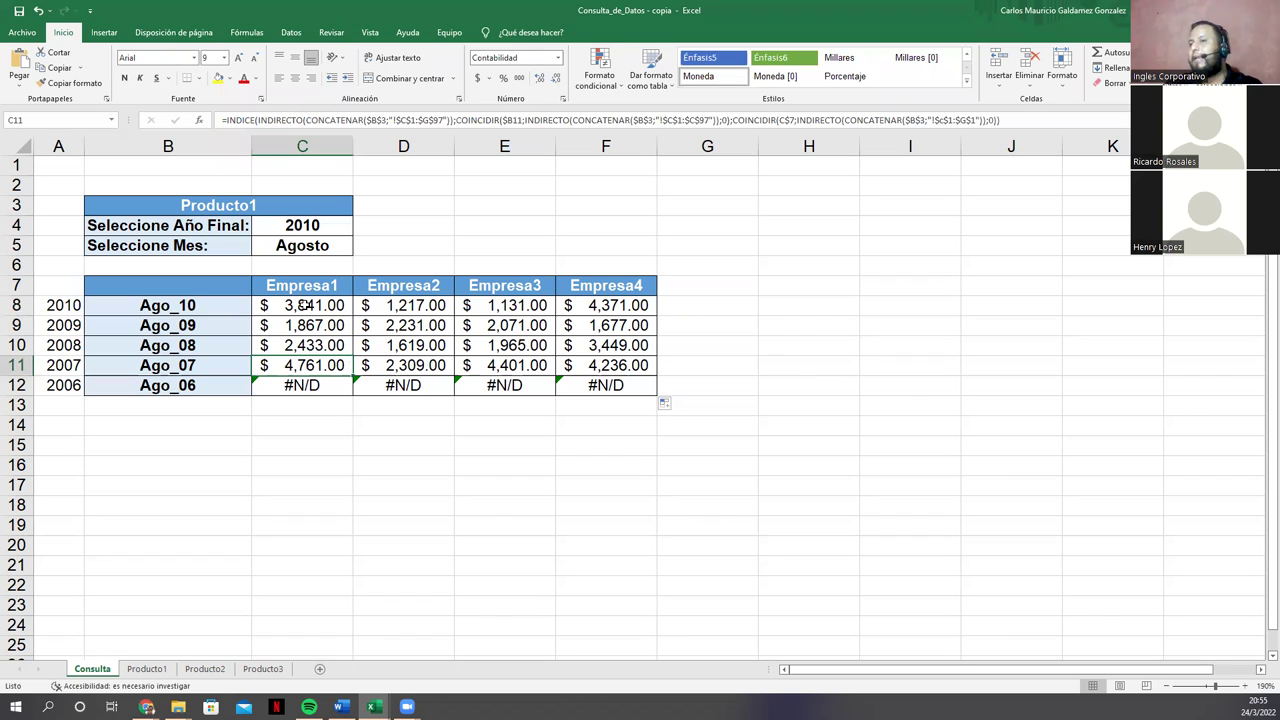
click(303, 305)
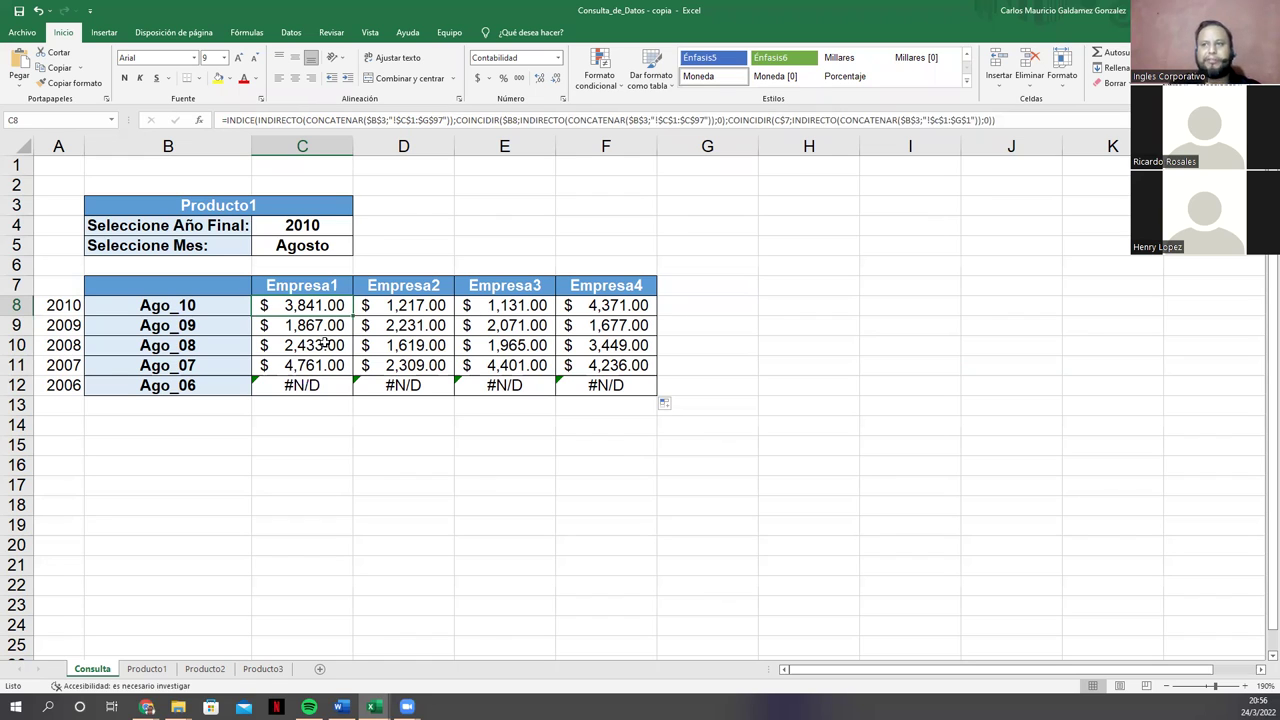
Step: Choose Producto2 as the product in B3 and 2007 as the final year in C4
click(285, 210)
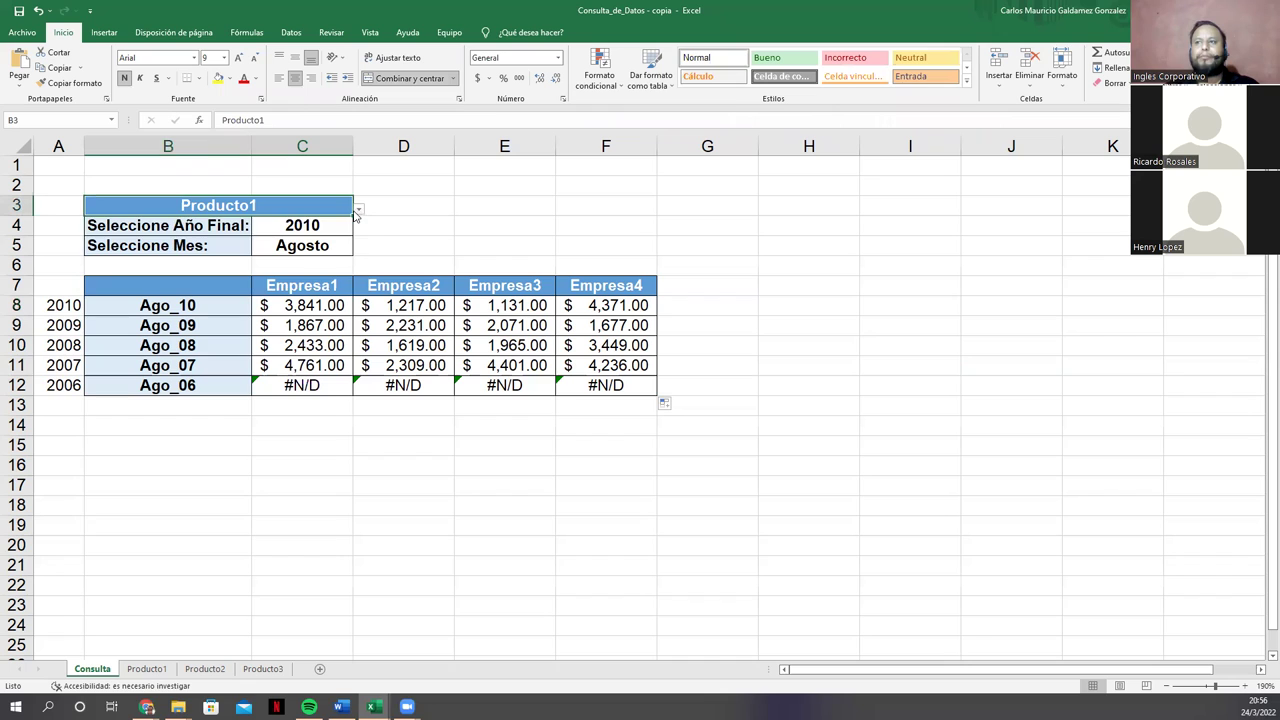
click(358, 209)
click(264, 245)
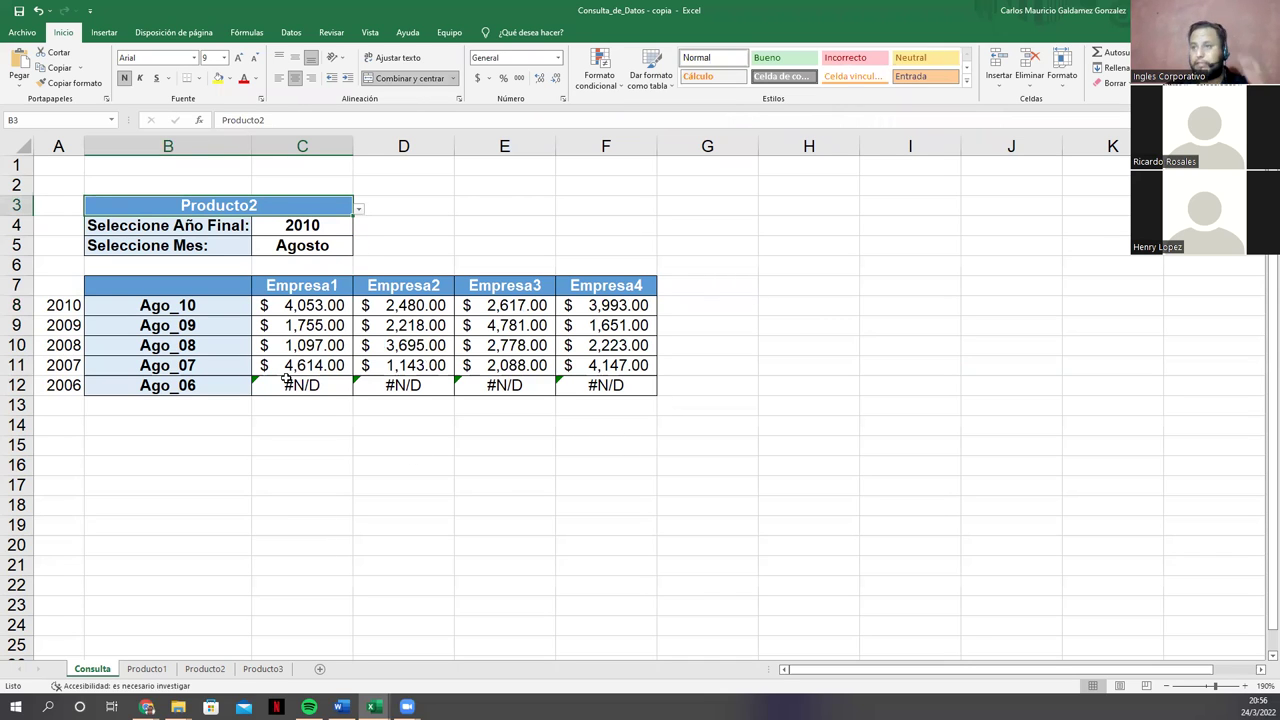
click(345, 231)
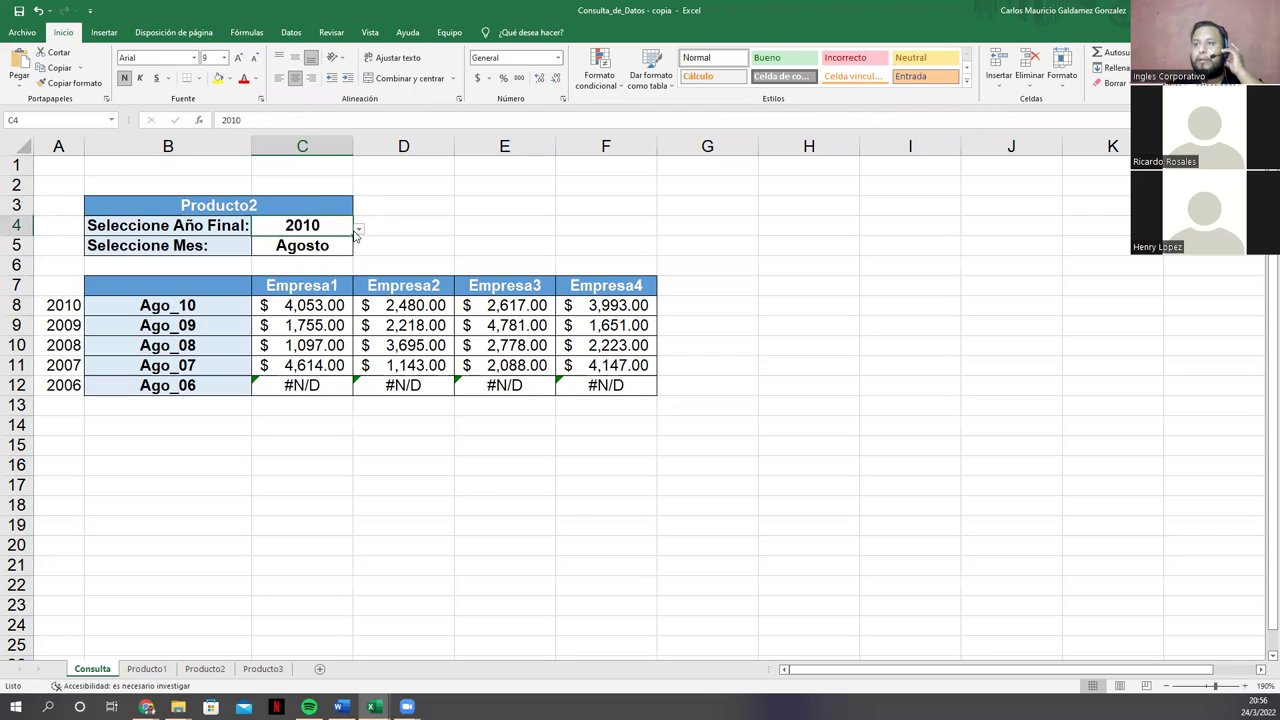
click(358, 229)
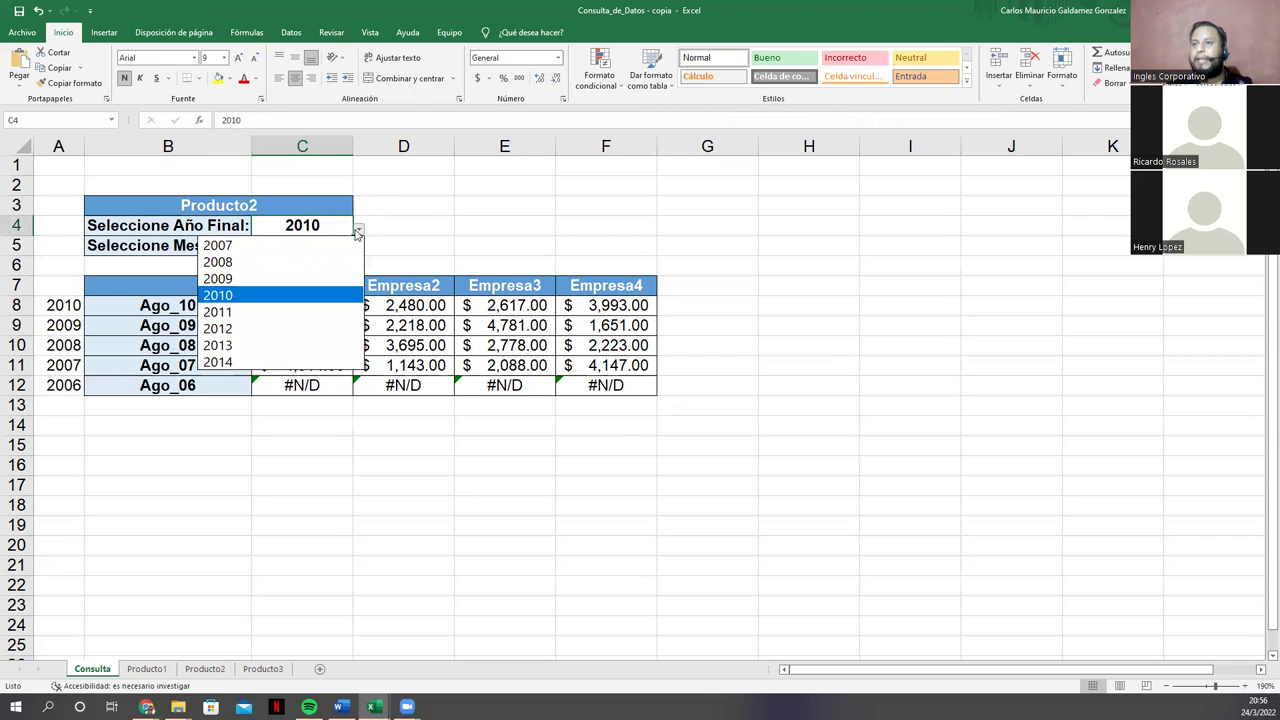
click(329, 246)
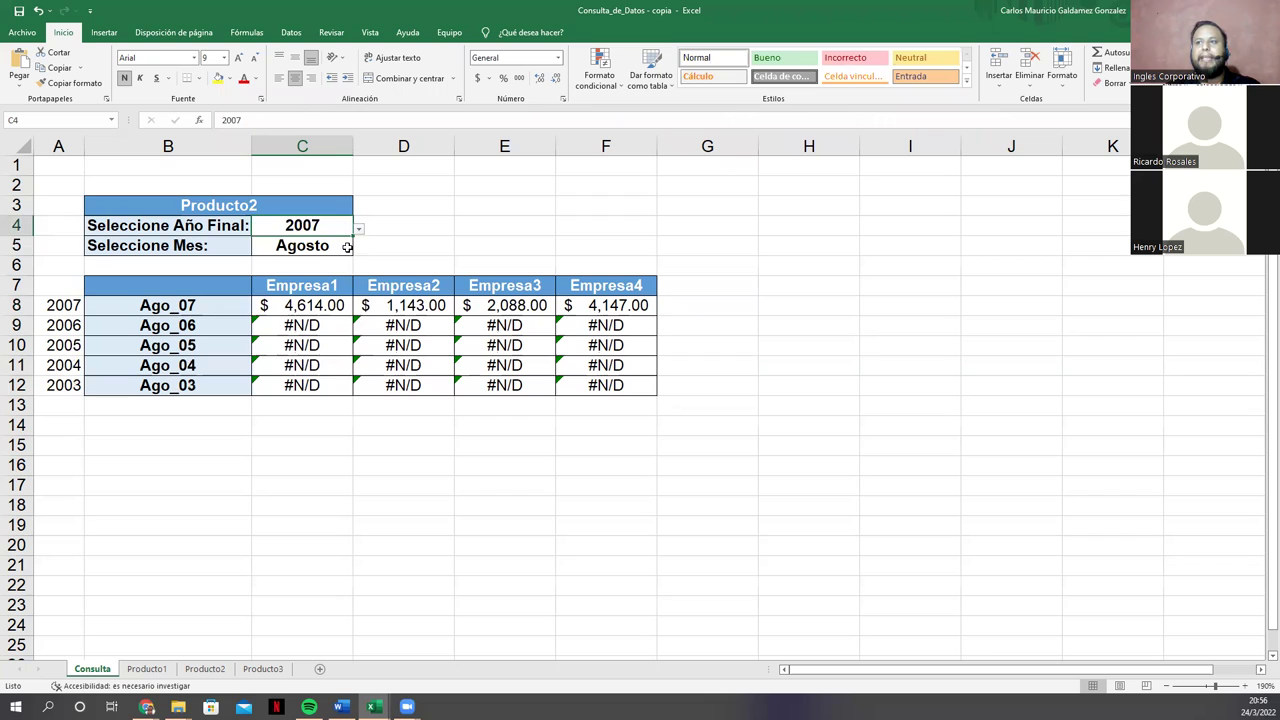
Step: Choose Enero as the month in C5 and check the company values for Ene_07 in C8:F8
click(350, 250)
click(358, 251)
scroll(350, 289, up, 3)
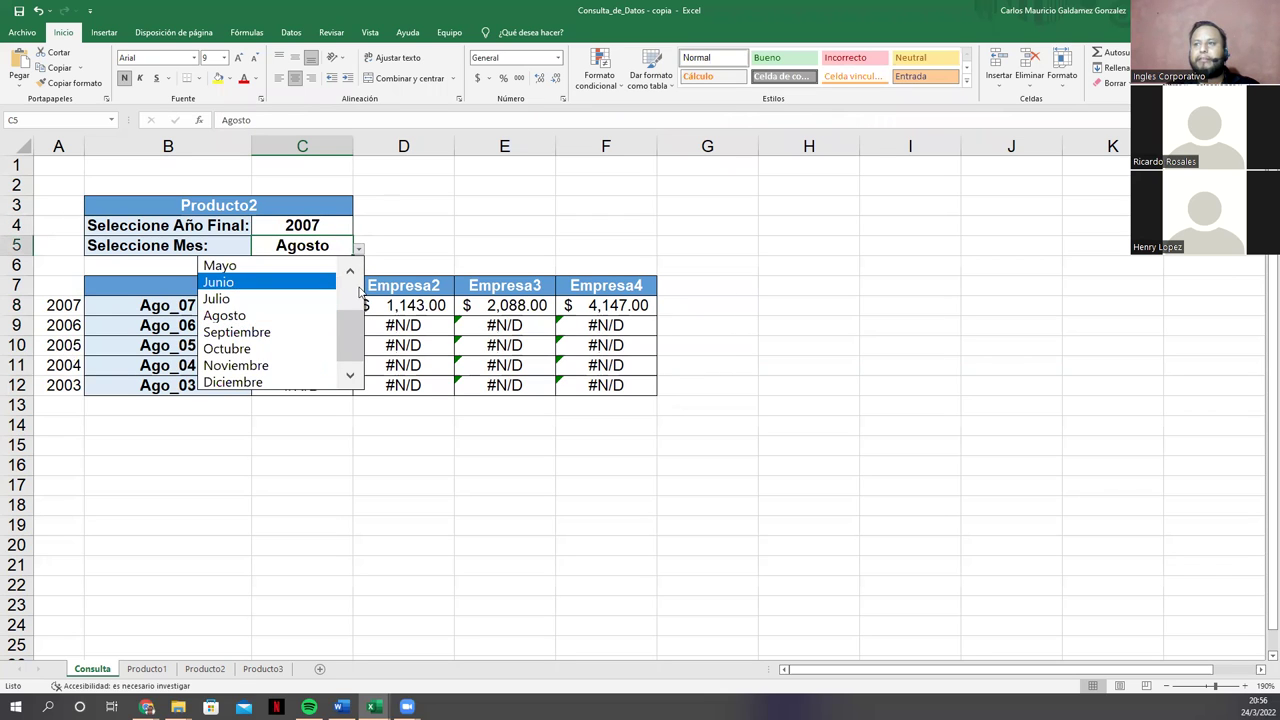
click(287, 267)
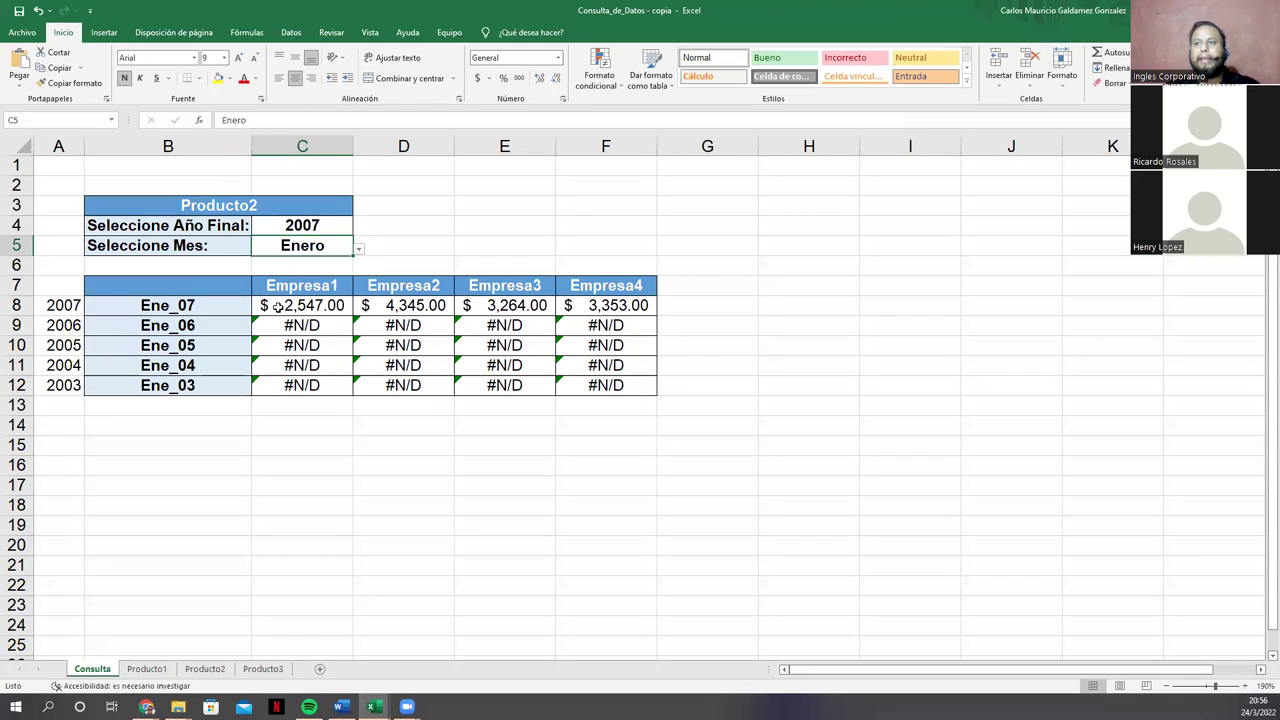
click(492, 300)
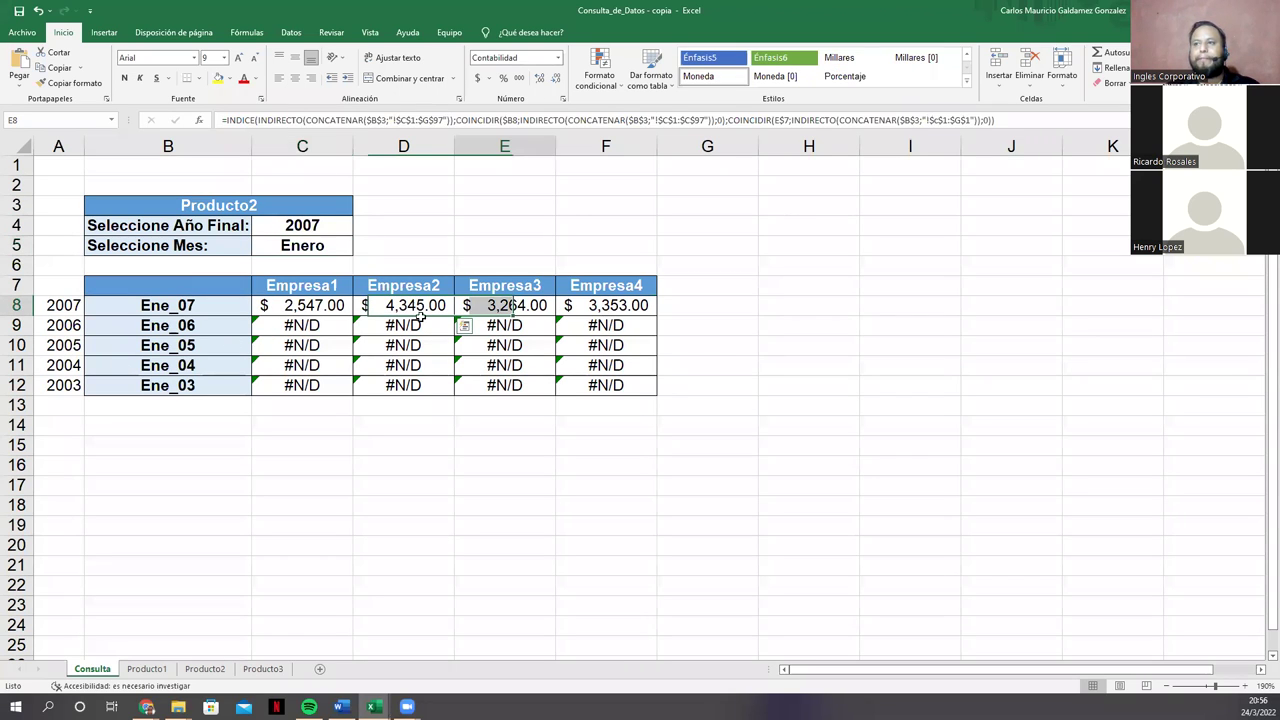
key(Right)
drag(335, 305, 570, 305)
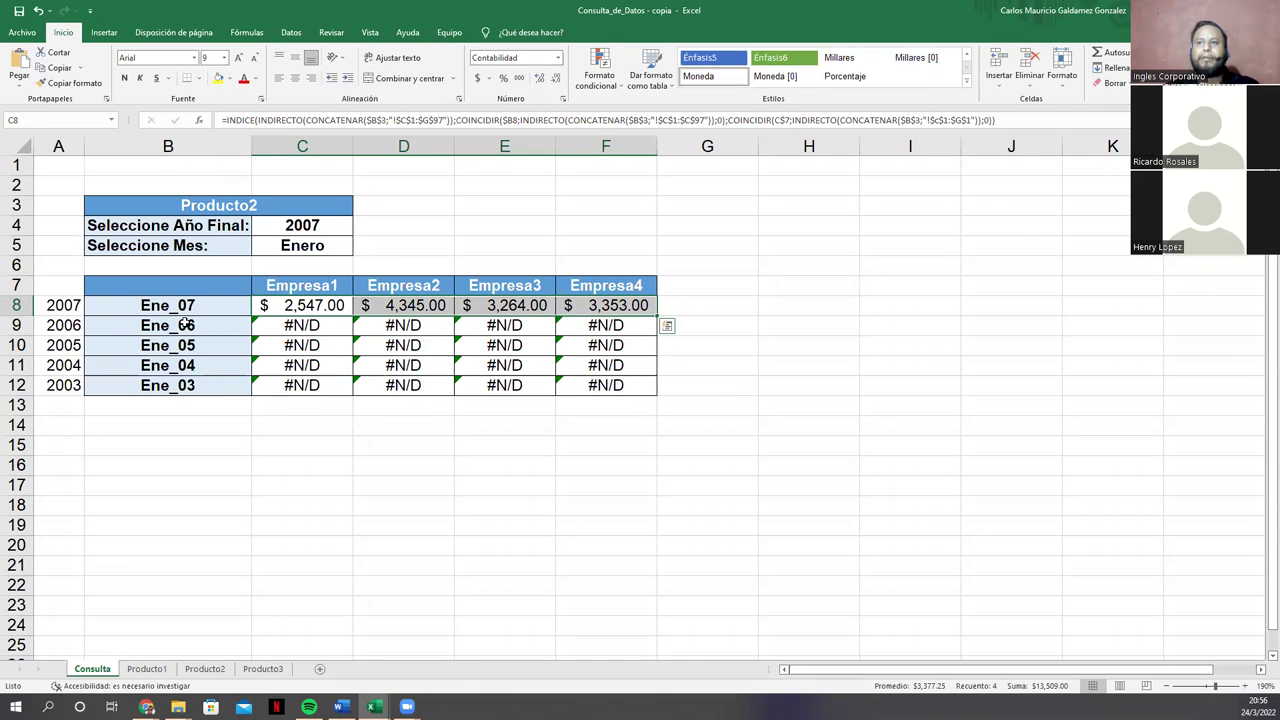
Step: Check the month labels in B10 and B12 and choose 2014 as the final year in C4
click(206, 347)
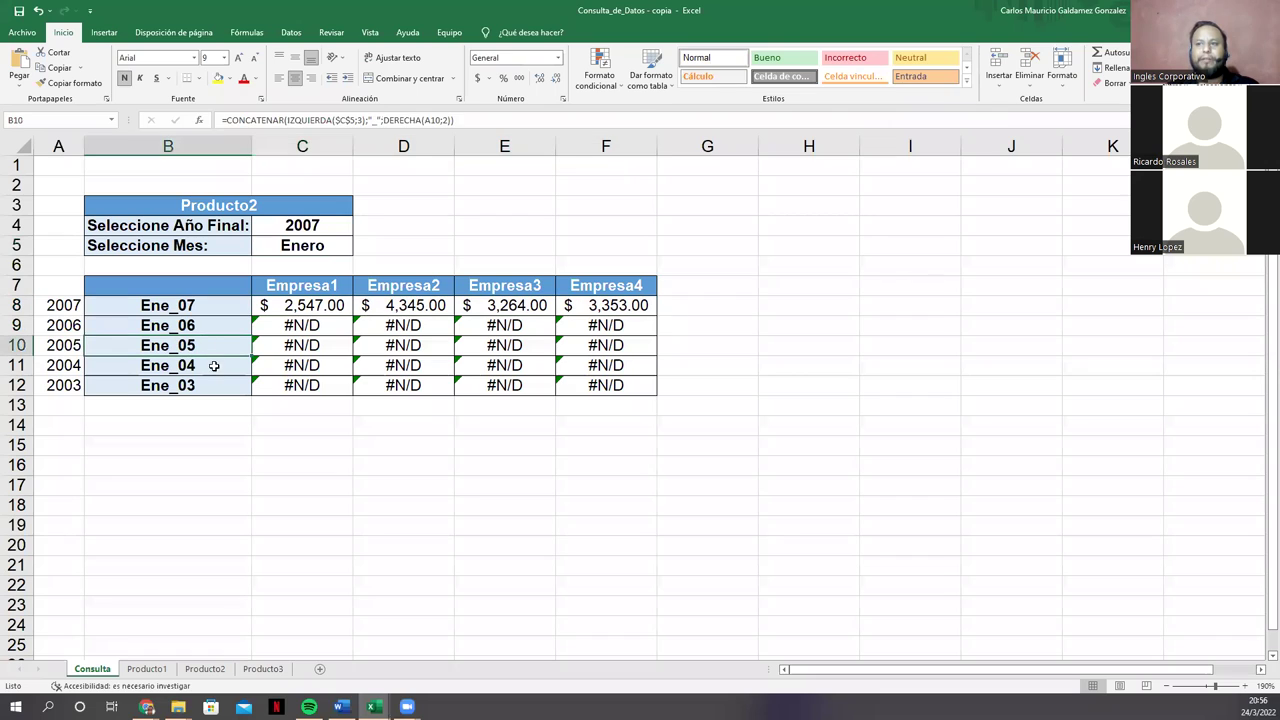
click(210, 383)
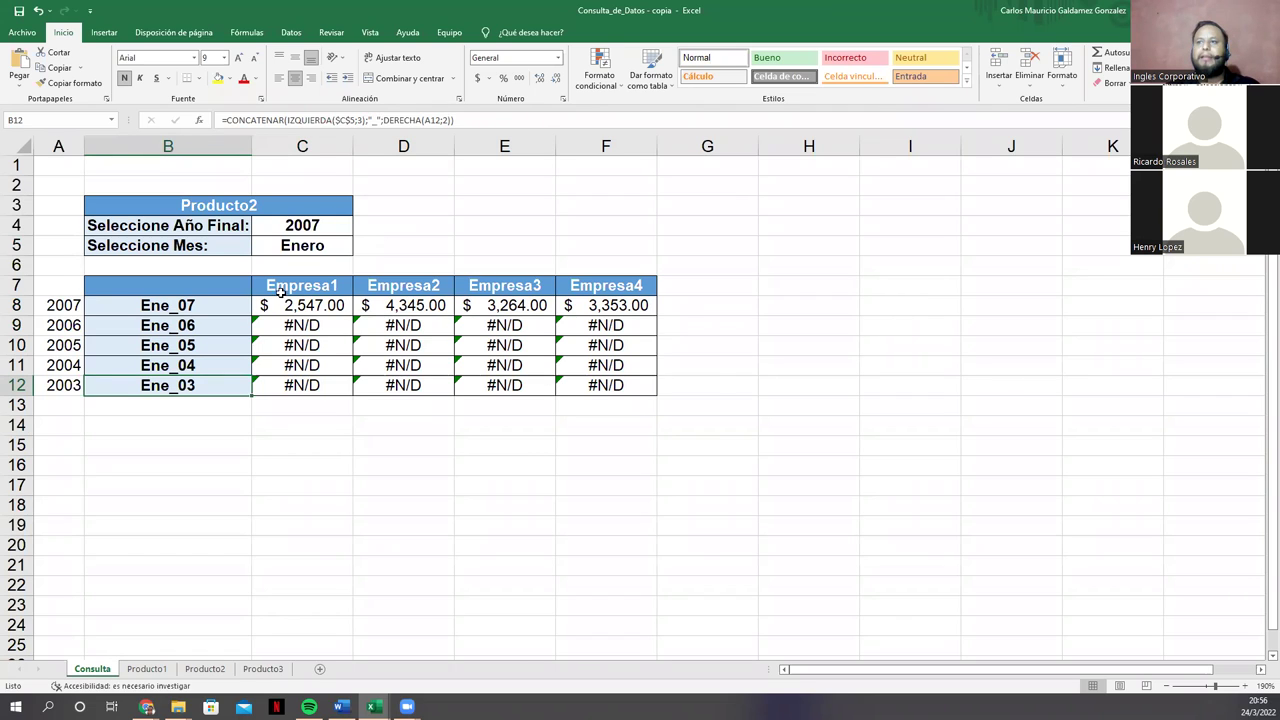
click(312, 229)
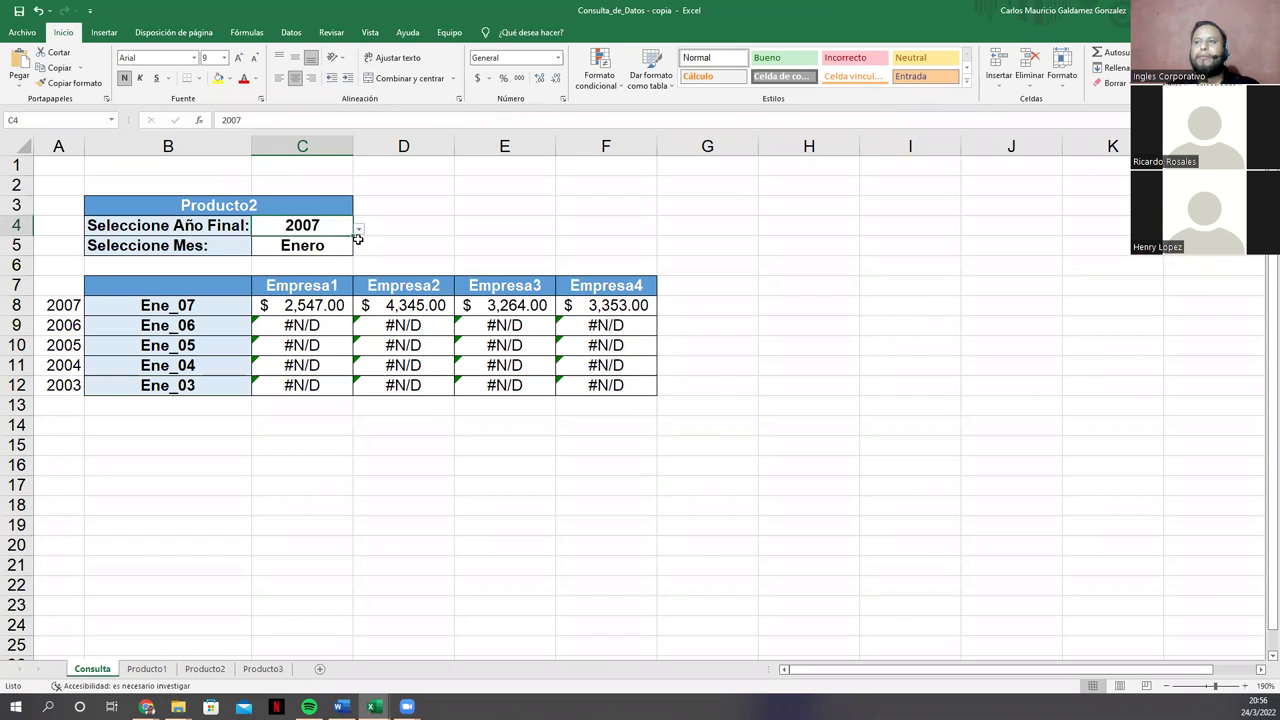
click(360, 229)
click(349, 232)
click(362, 232)
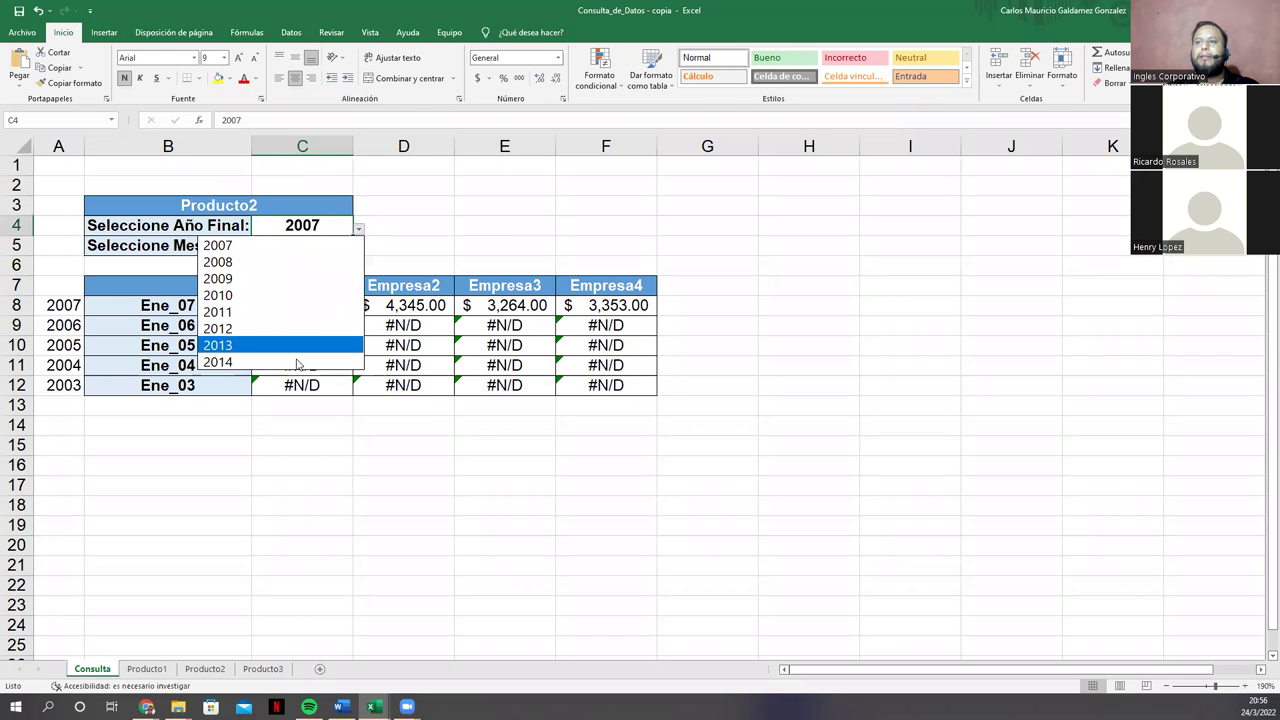
click(296, 361)
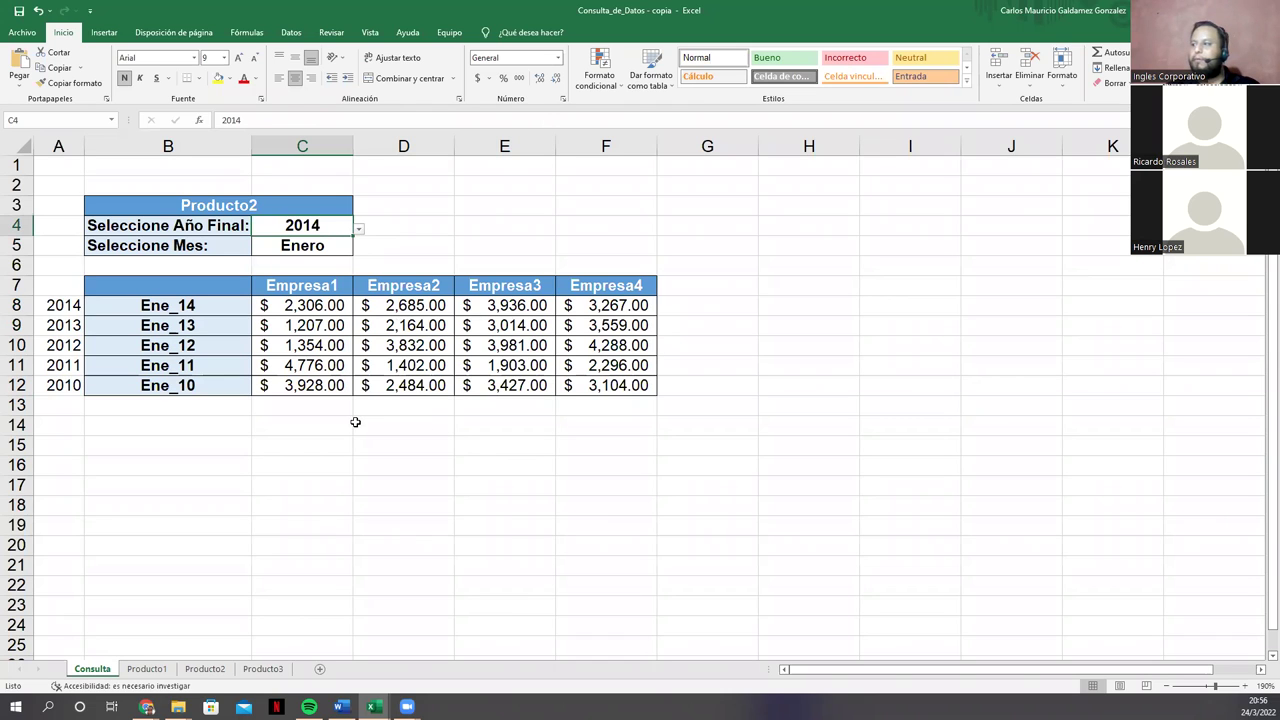
Step: Examine the results in C8:F12 and the complete INDICE formula in C8 and F12
drag(265, 306, 568, 372)
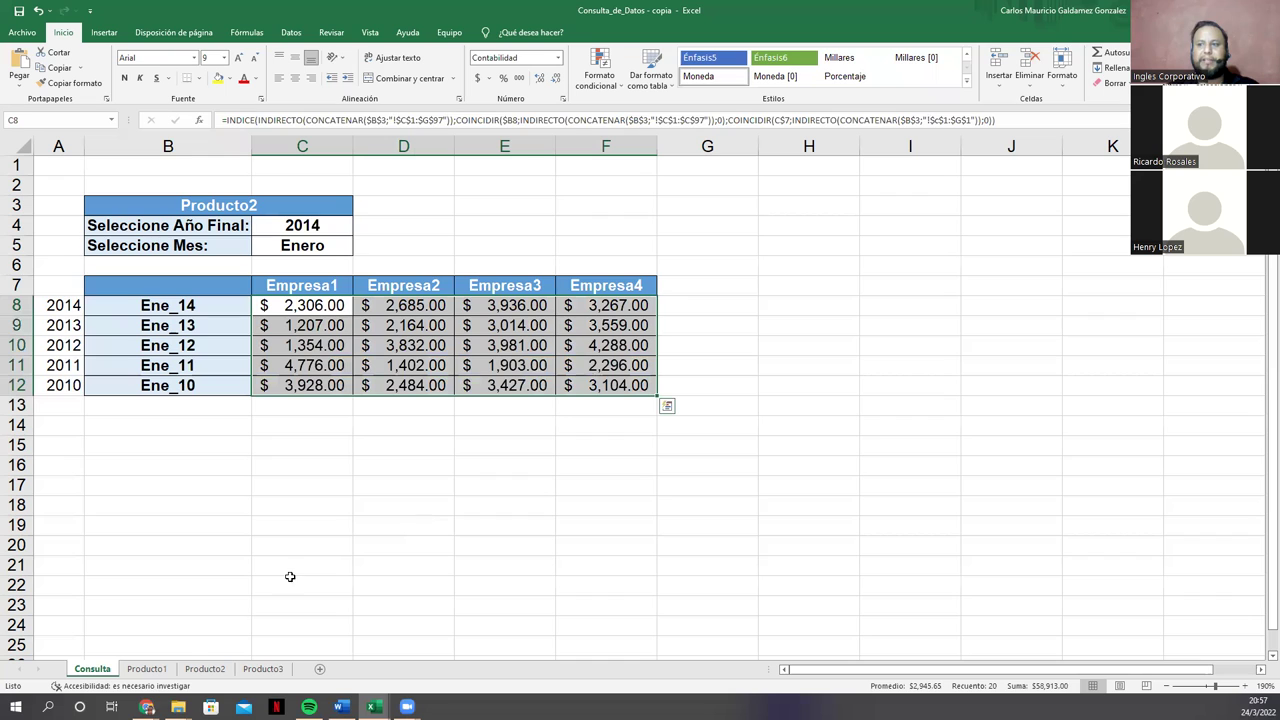
click(318, 305)
click(389, 122)
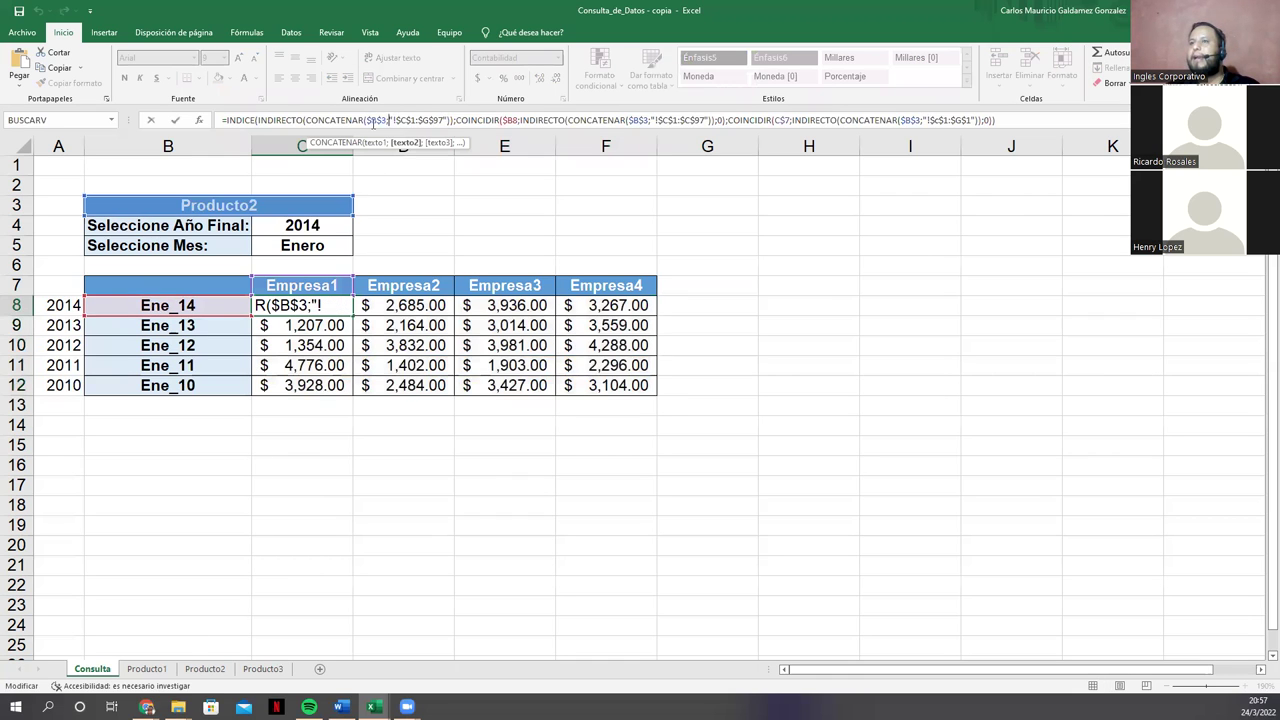
drag(224, 121, 1027, 124)
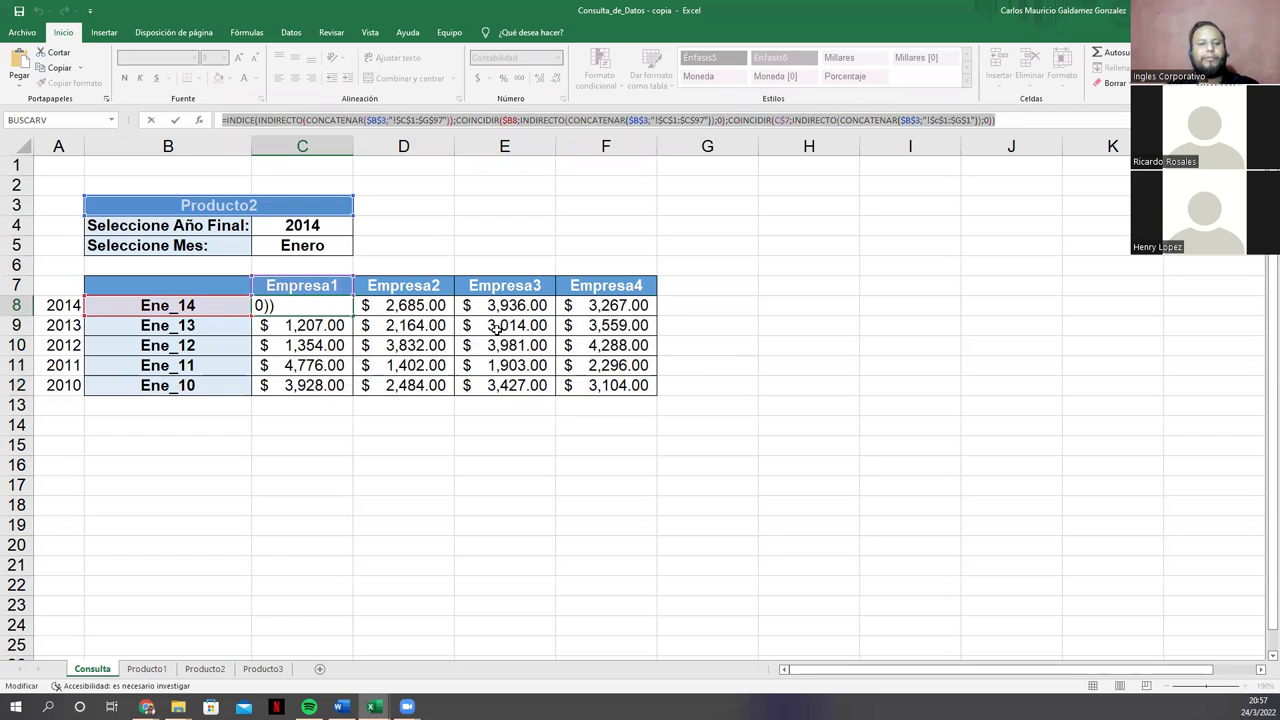
key(Escape)
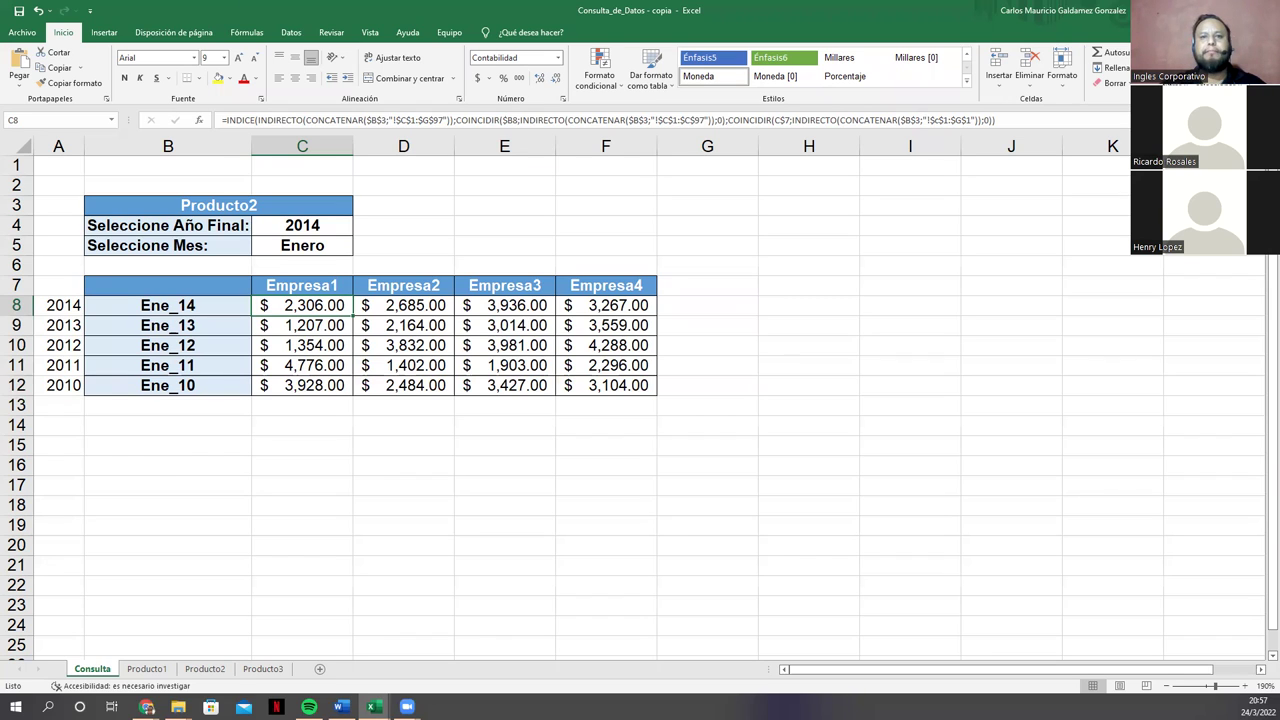
click(532, 404)
click(586, 384)
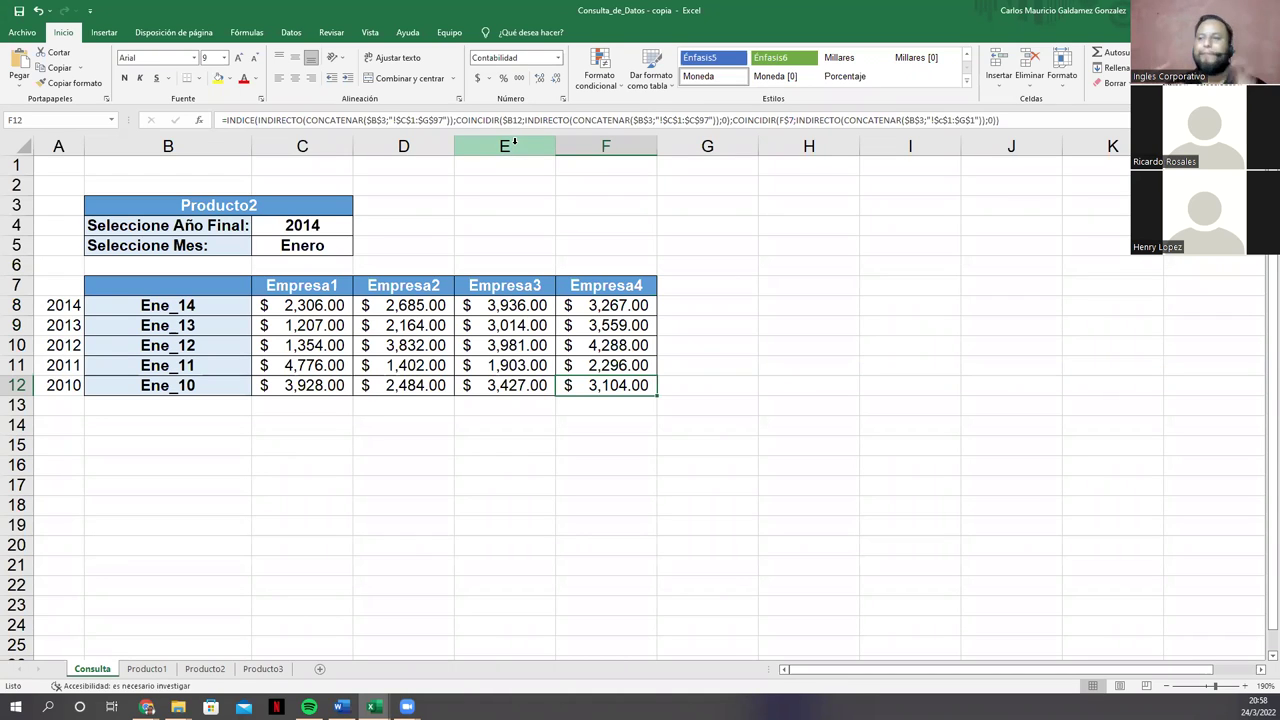
click(606, 311)
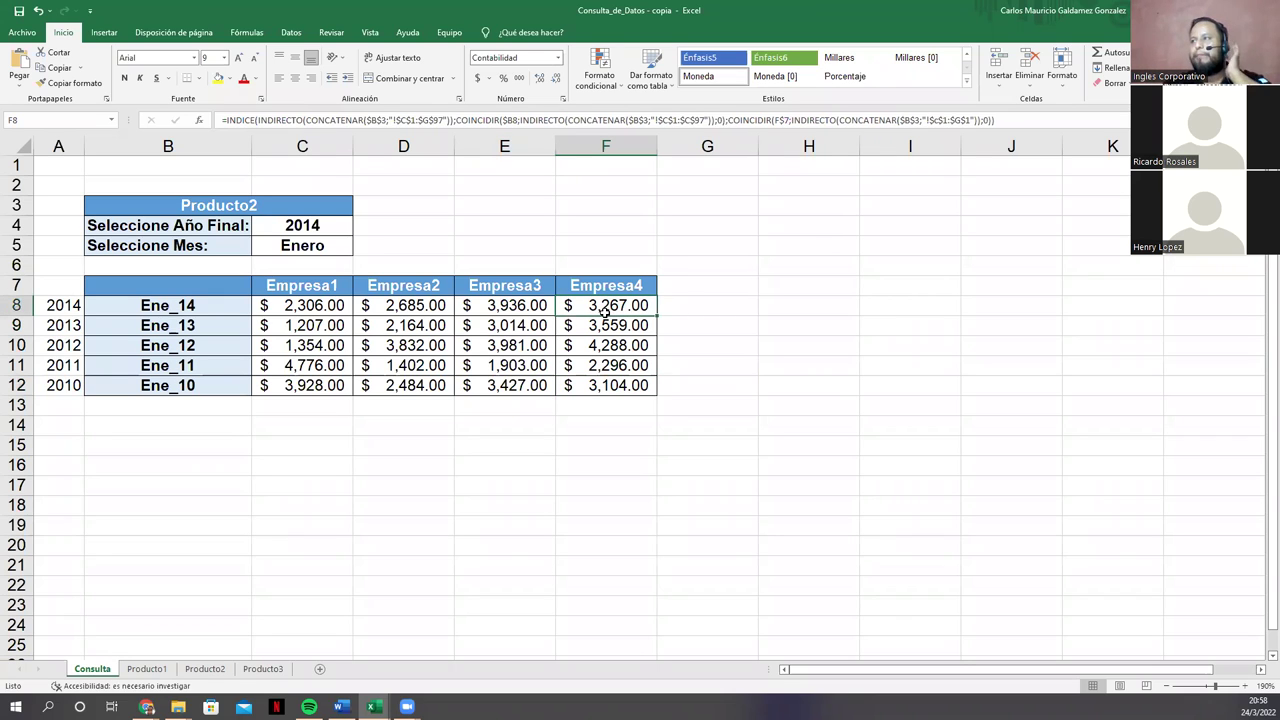
click(231, 119)
triple_click(231, 119)
drag(290, 440, 1142, 470)
drag(123, 443, 790, 488)
drag(1245, 500, 210, 446)
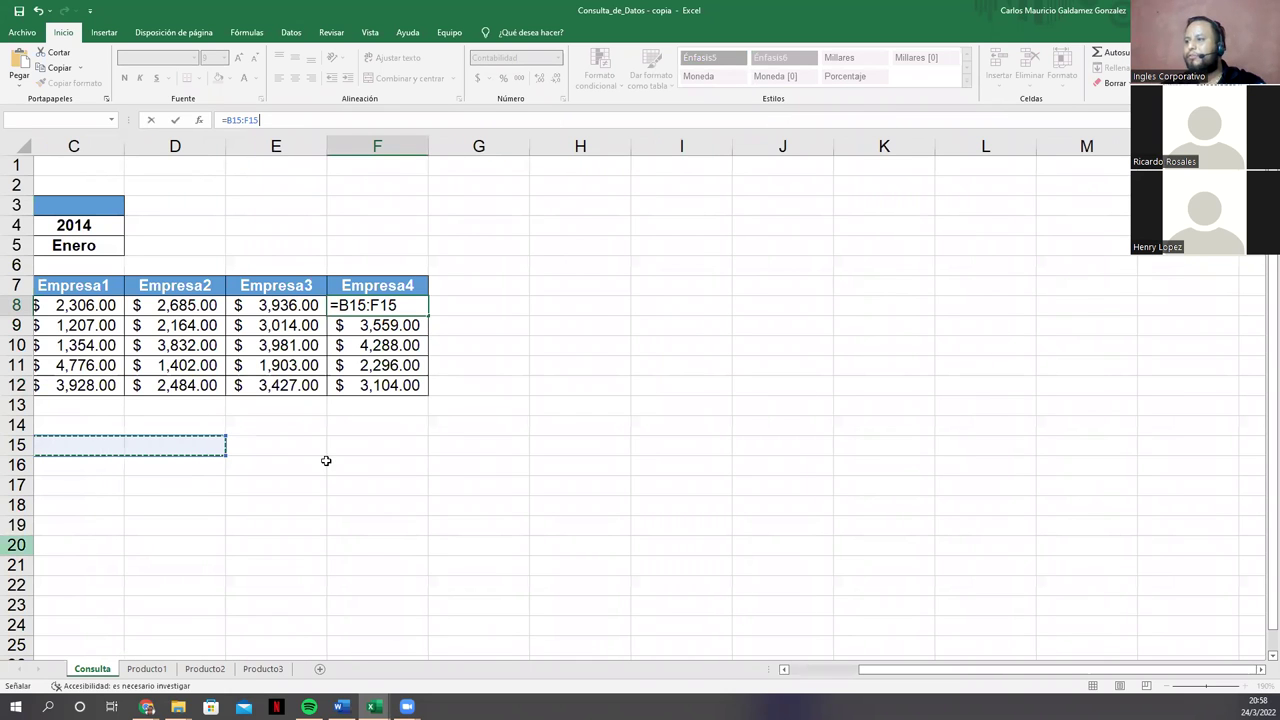
click(800, 669)
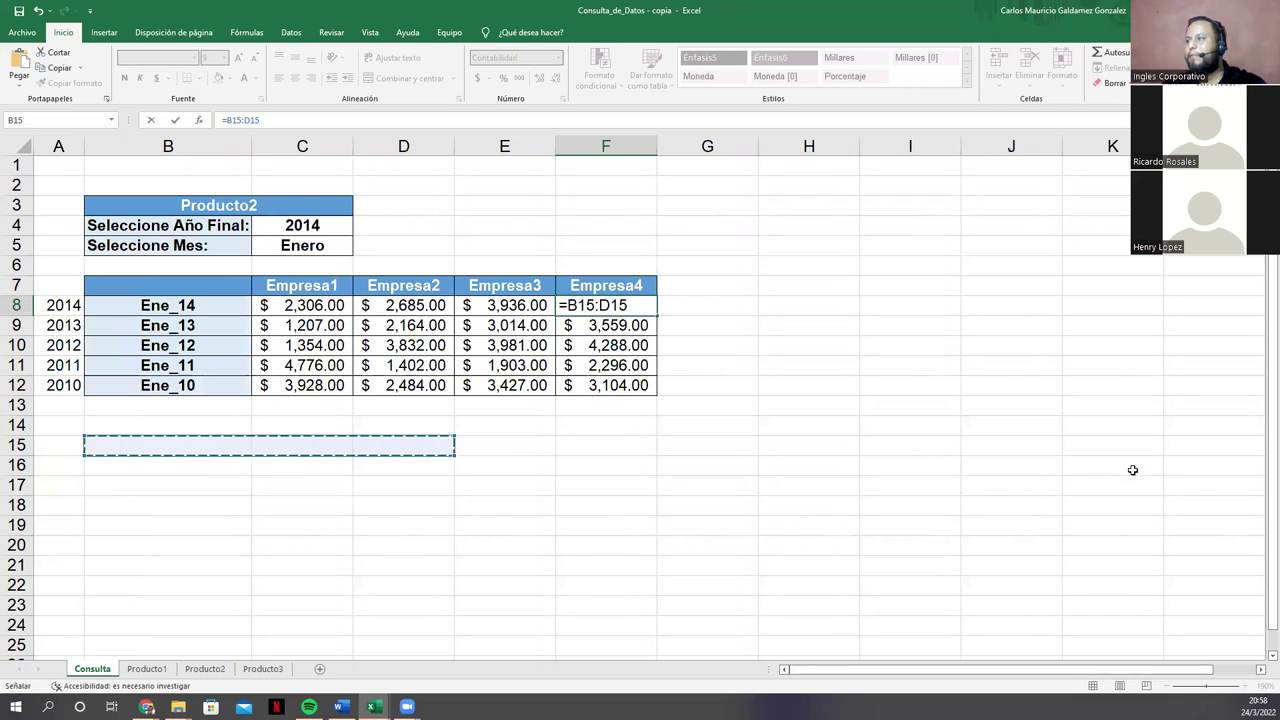
drag(1133, 470, 1166, 463)
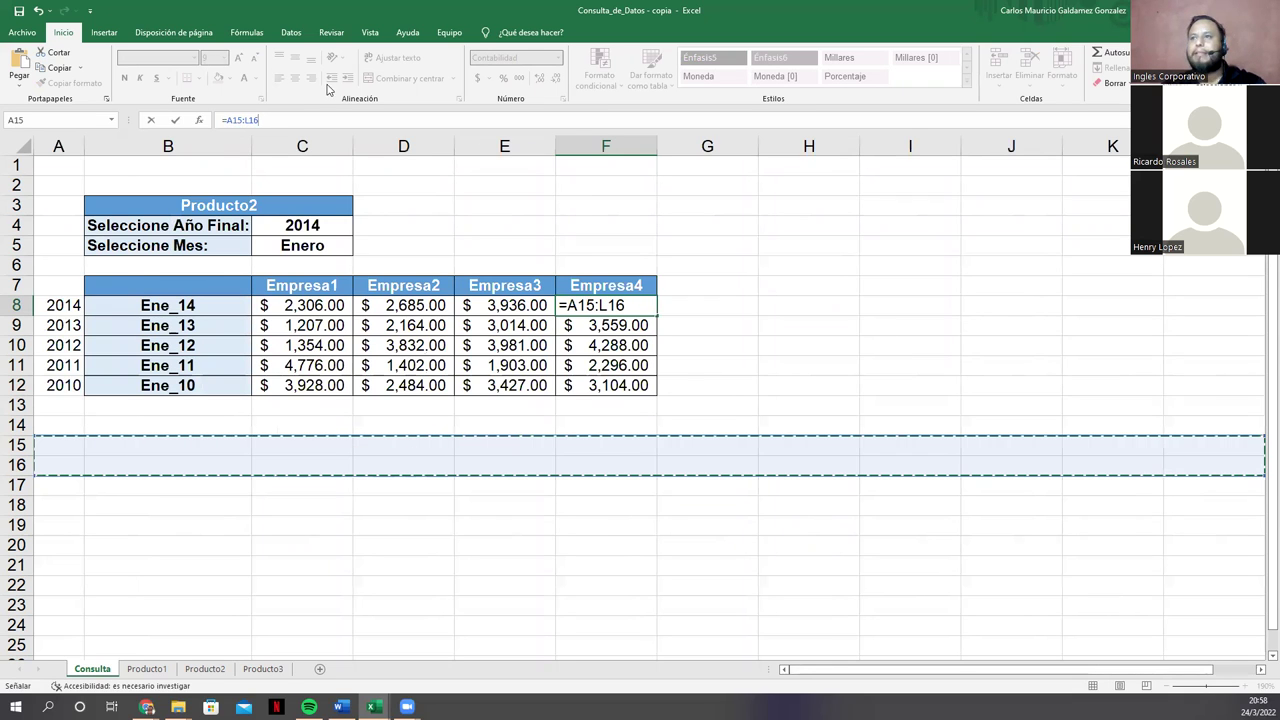
key(Return)
Step: Merge and center the range A15:L16 below the query table
drag(46, 450, 1175, 462)
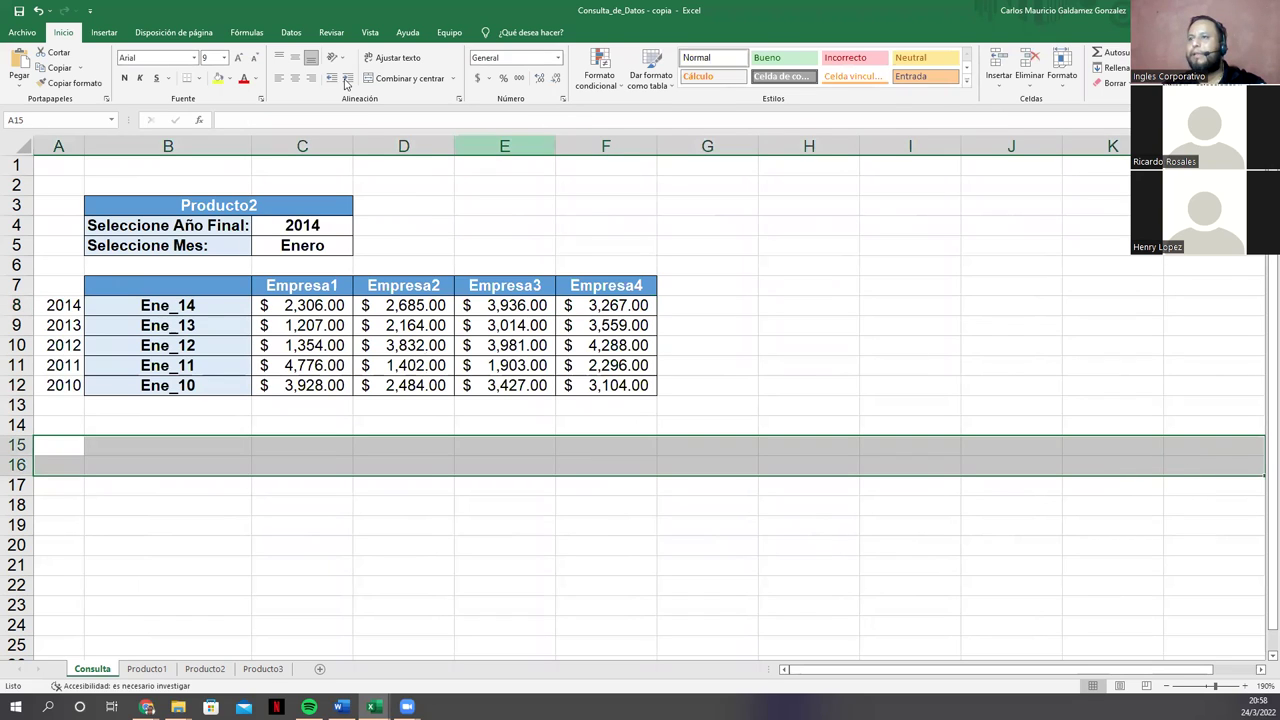
click(414, 82)
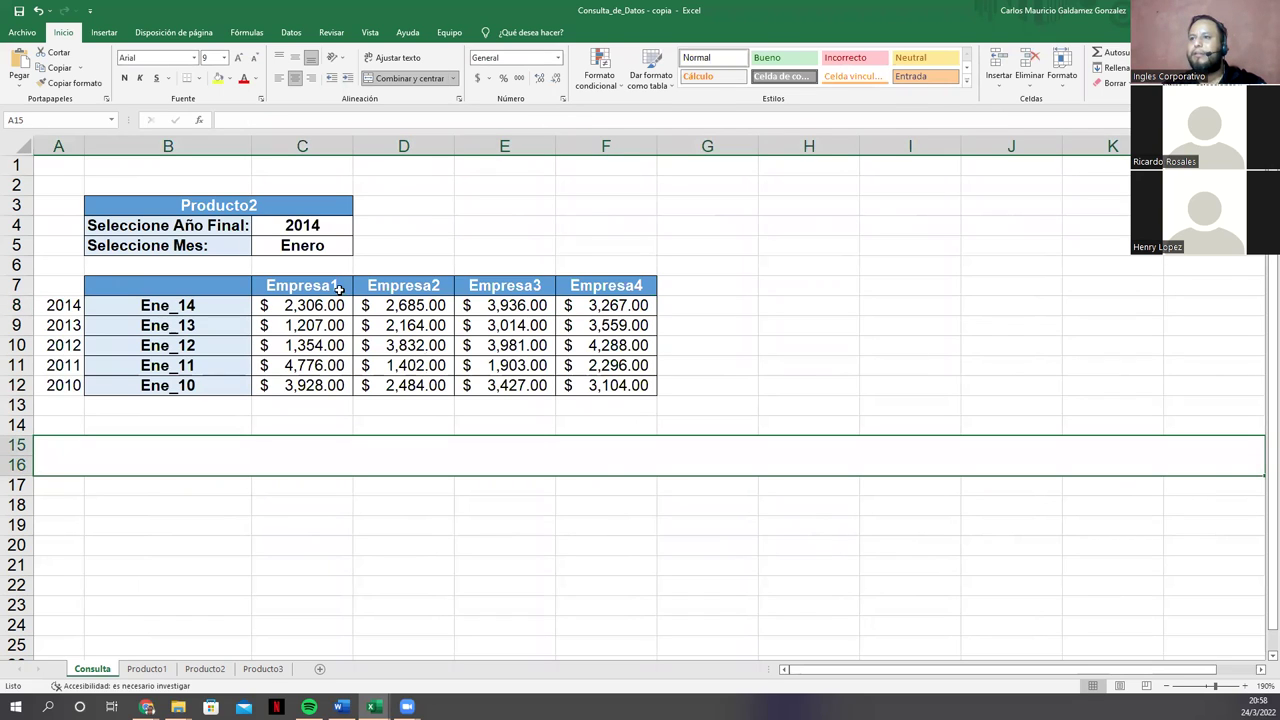
Step: Copy the full INDICE formula text from C8, leaving the original cell unchanged
click(289, 309)
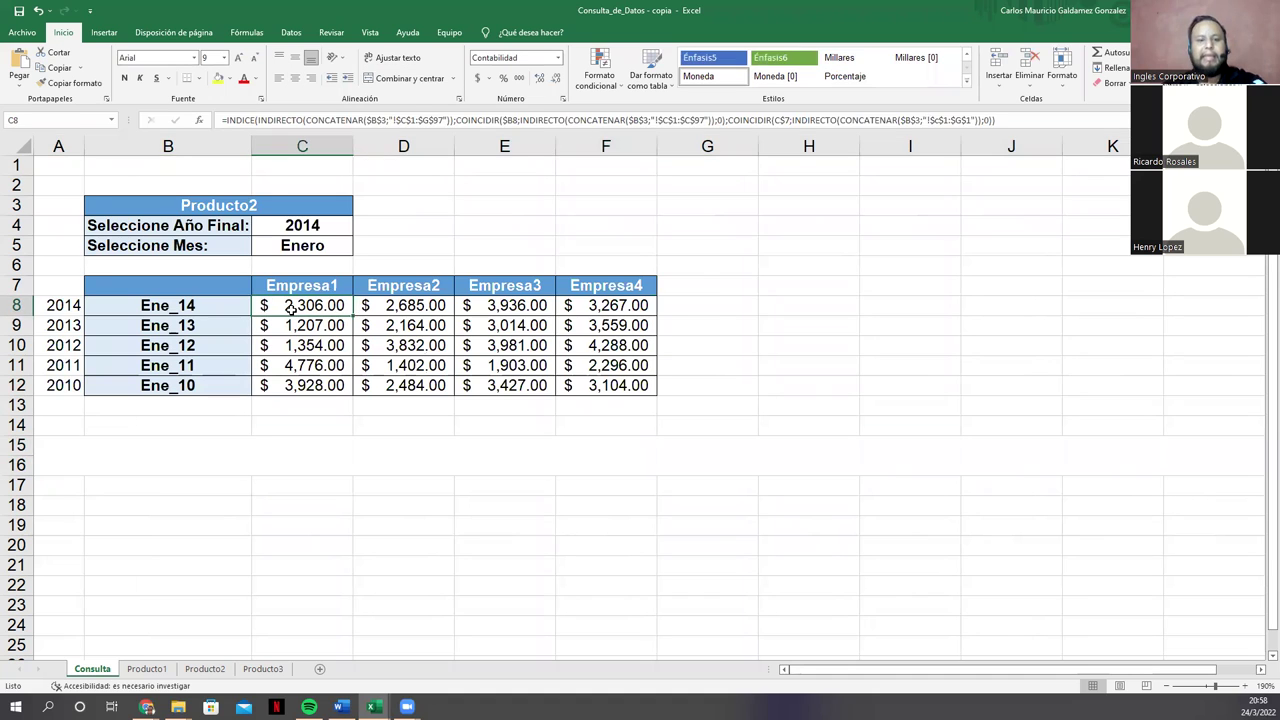
double_click(291, 309)
click(229, 121)
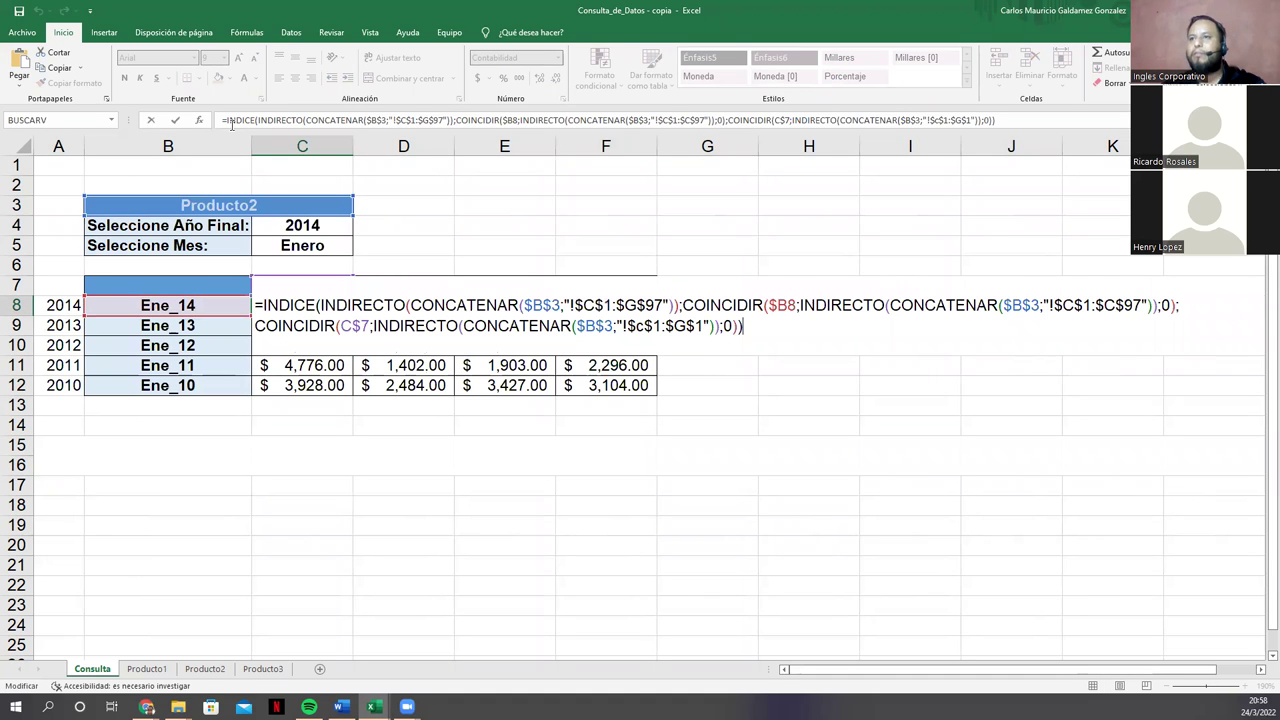
drag(332, 124, 474, 127)
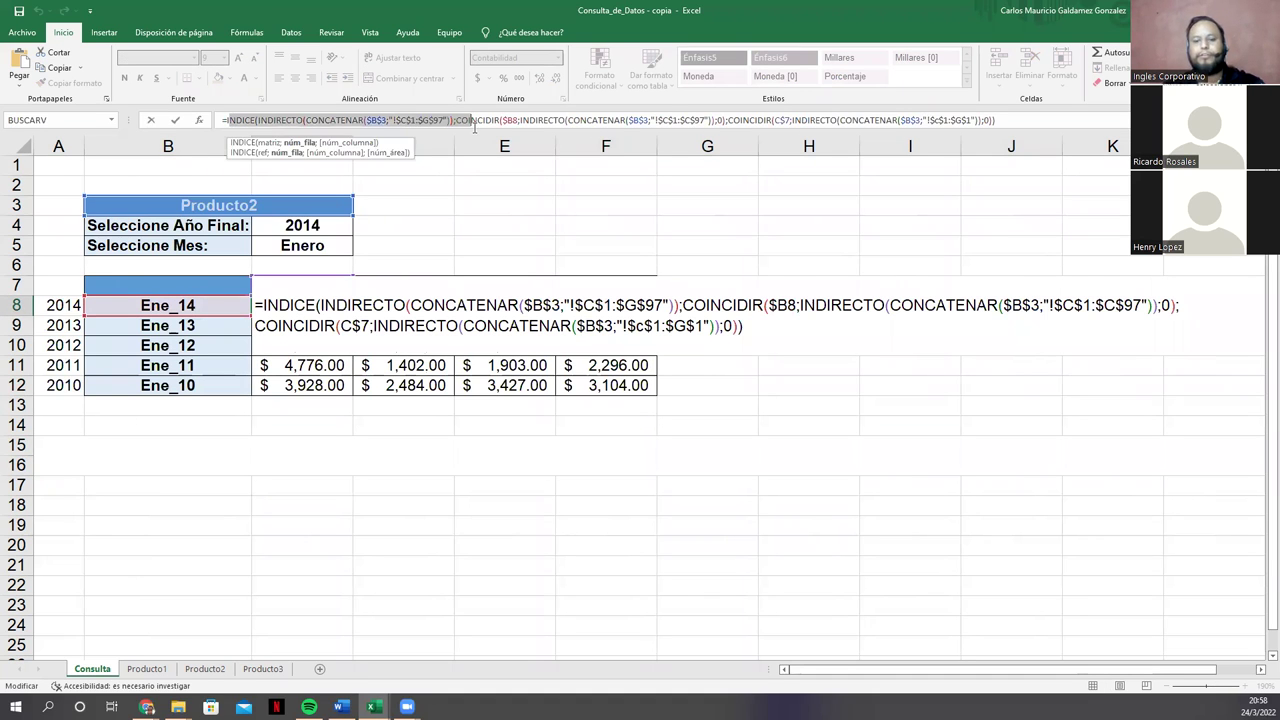
key(Home)
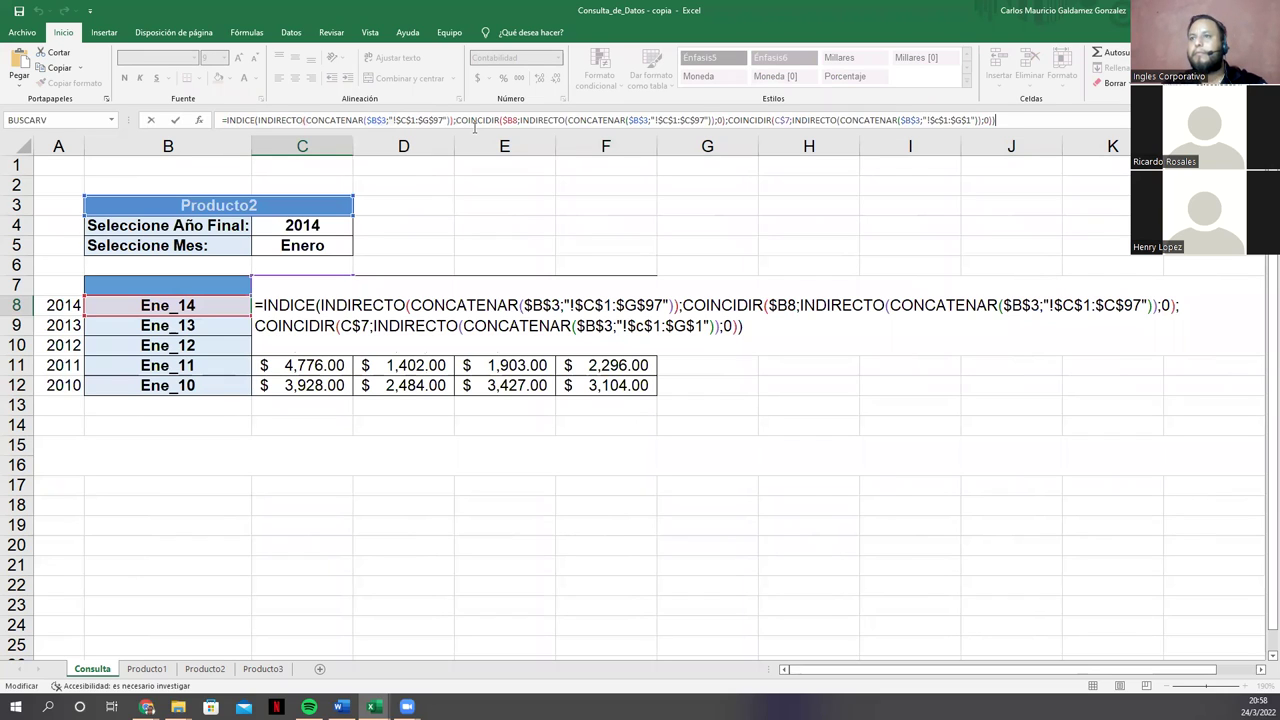
key(End)
key(shift+Home)
key(ctrl+c)
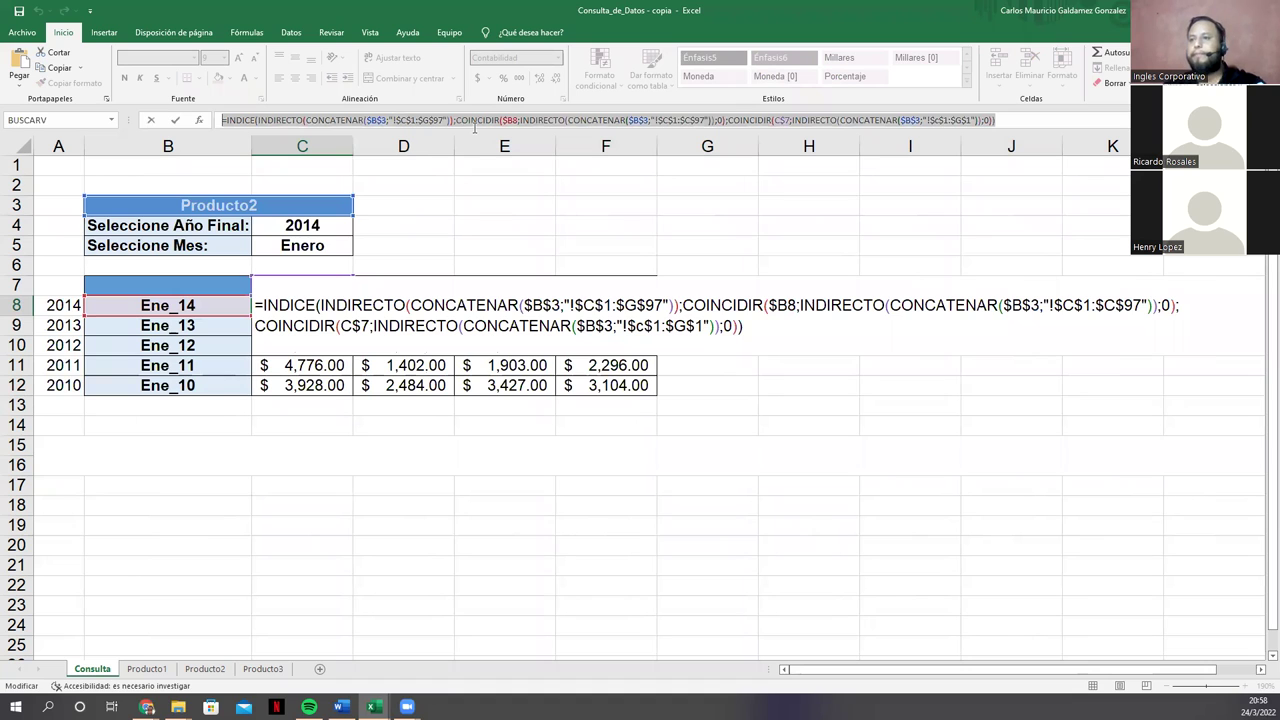
click(190, 453)
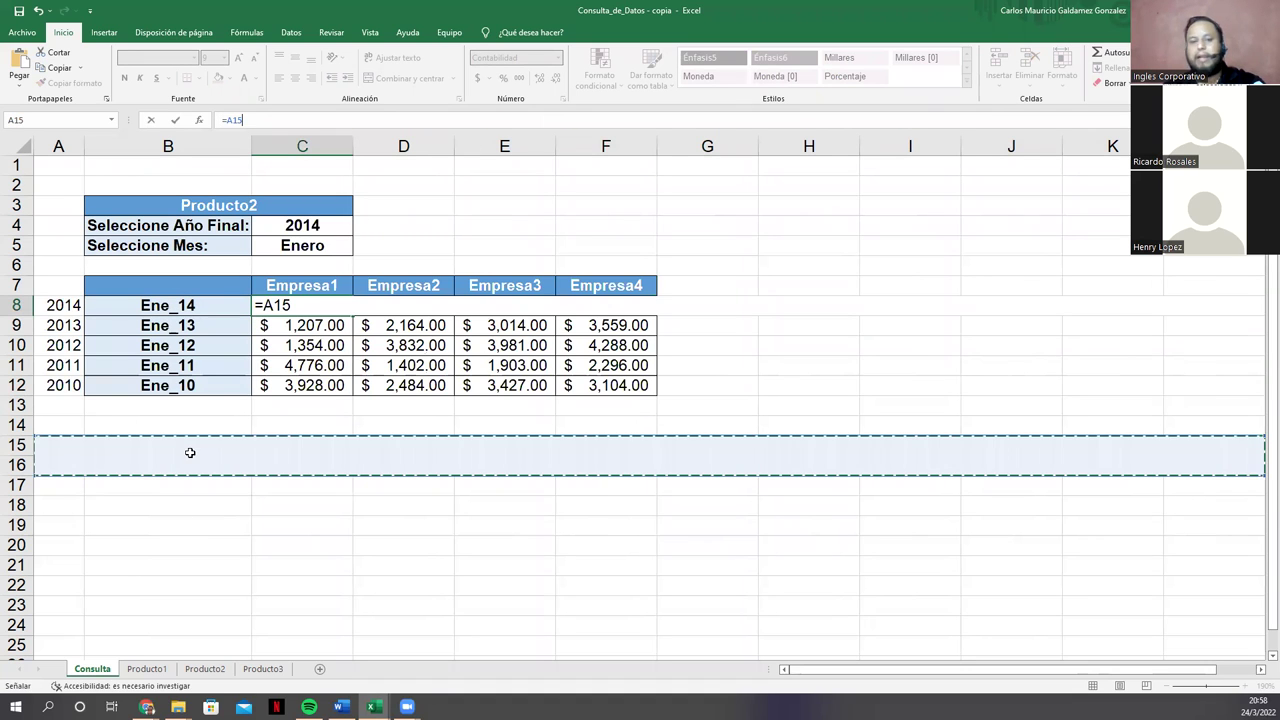
key(Escape)
Step: Paste the copied formula into the merged cell A15 as plain text, without its leading equals sign
click(190, 453)
double_click(190, 453)
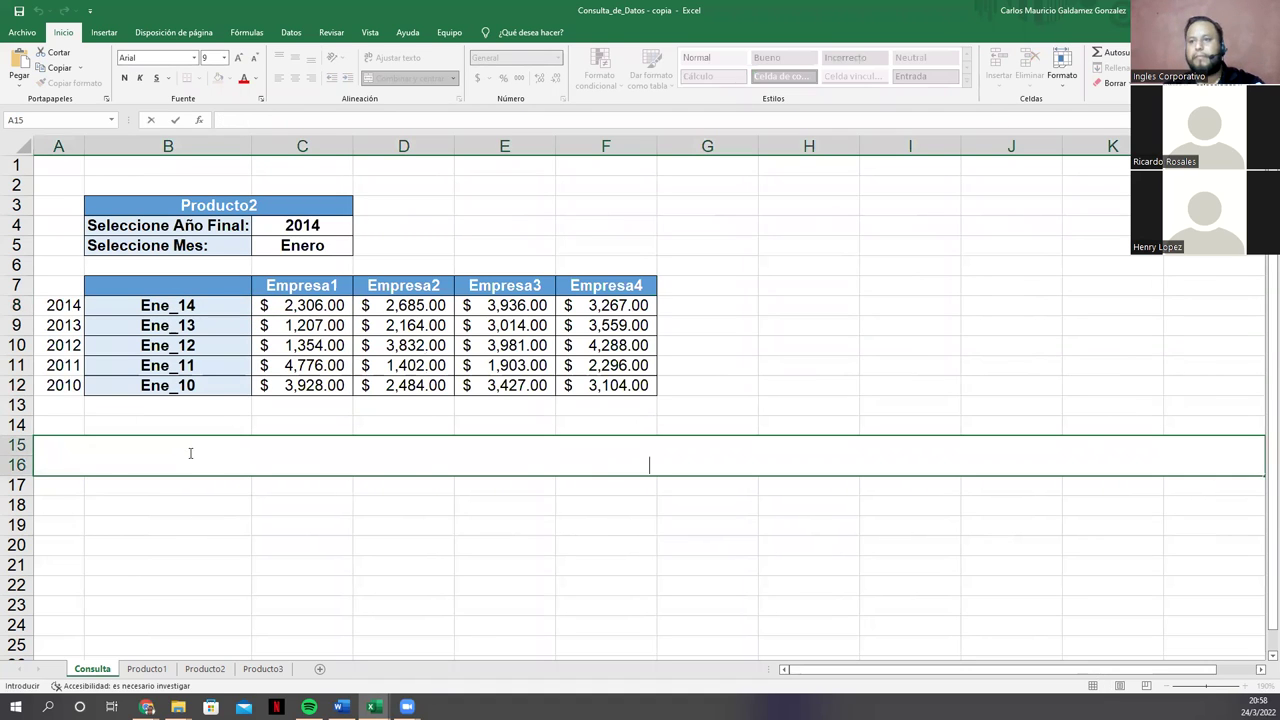
key(ctrl+v)
key(Home)
key(Delete)
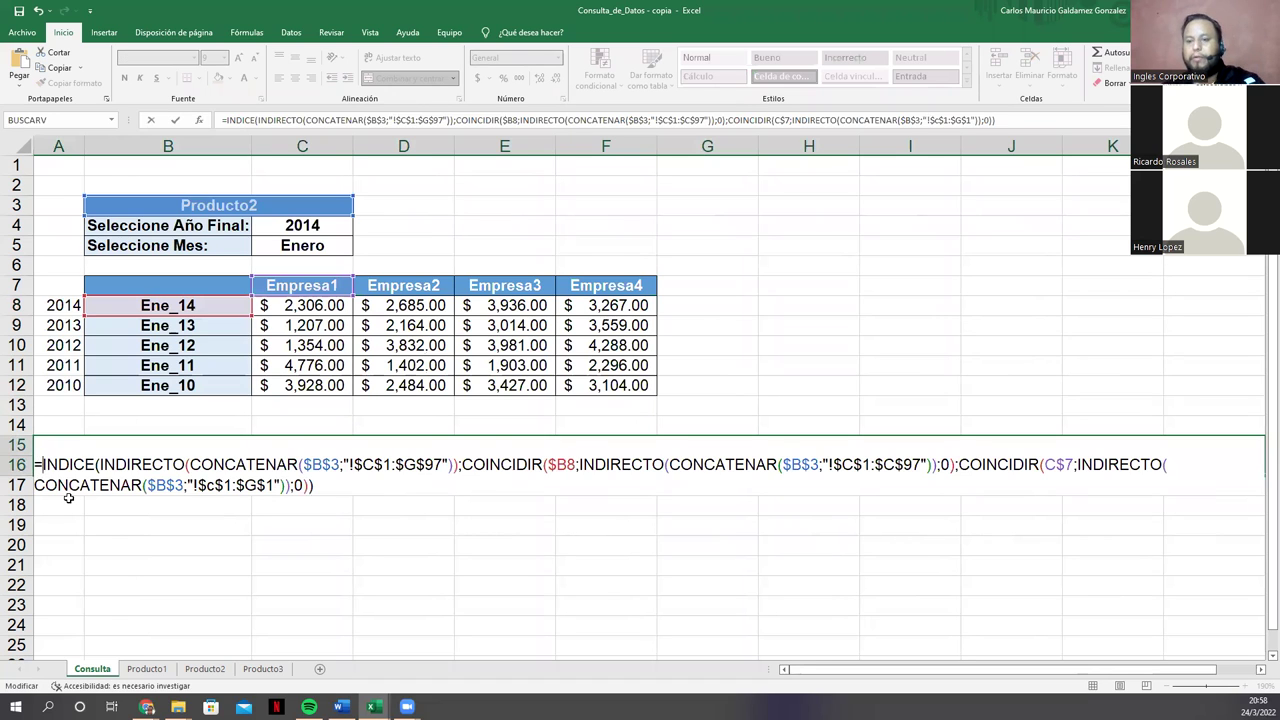
key(Return)
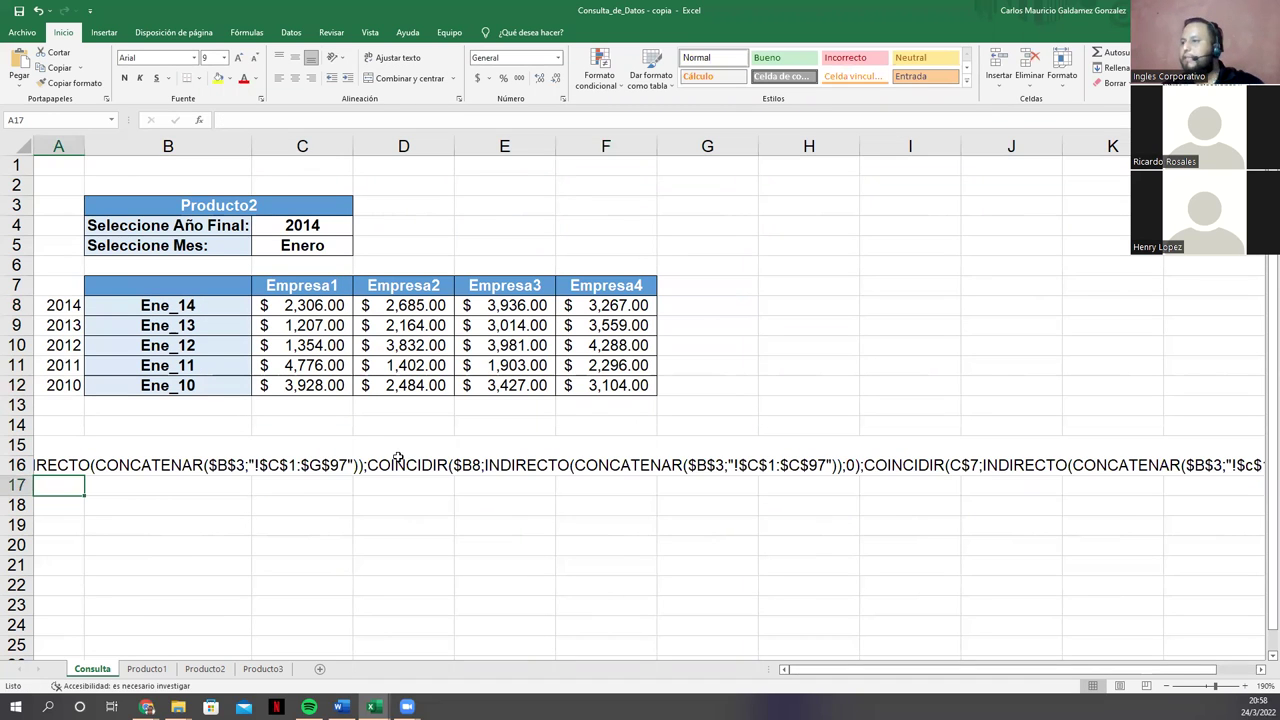
Step: Reduce the font size of the formula text in A15 to 8 so it fits the merged cell
click(399, 449)
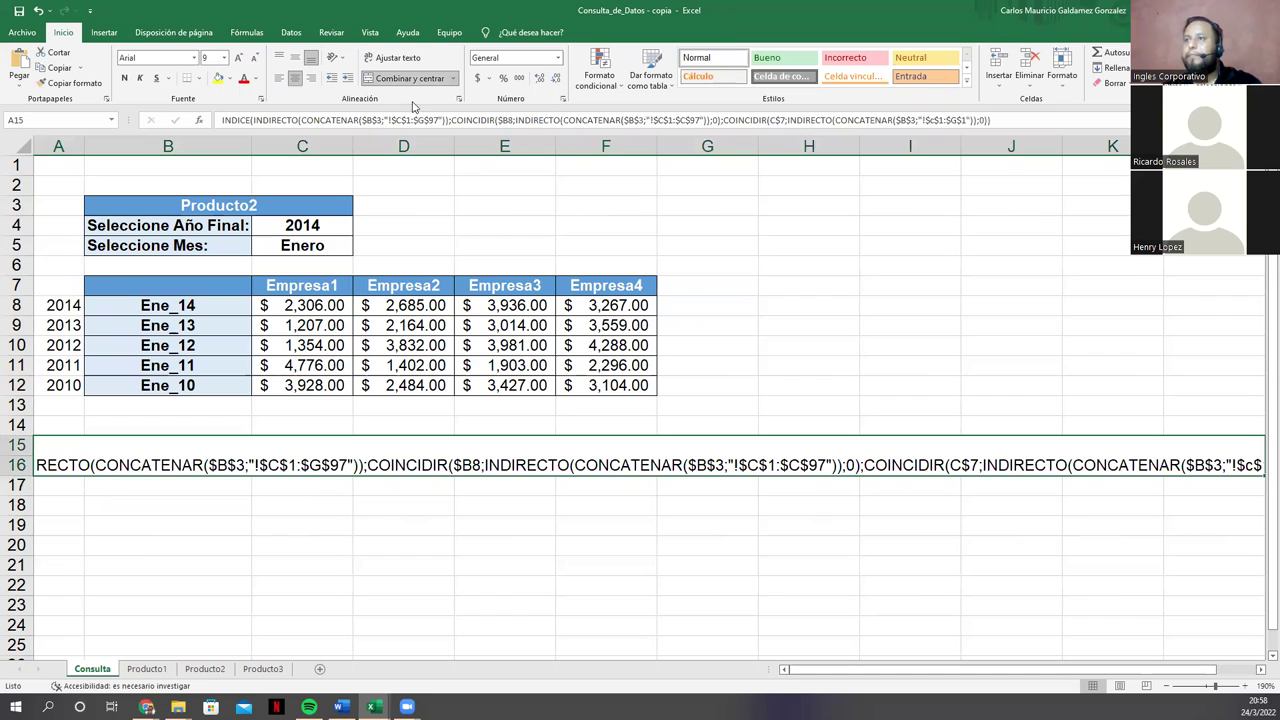
click(253, 58)
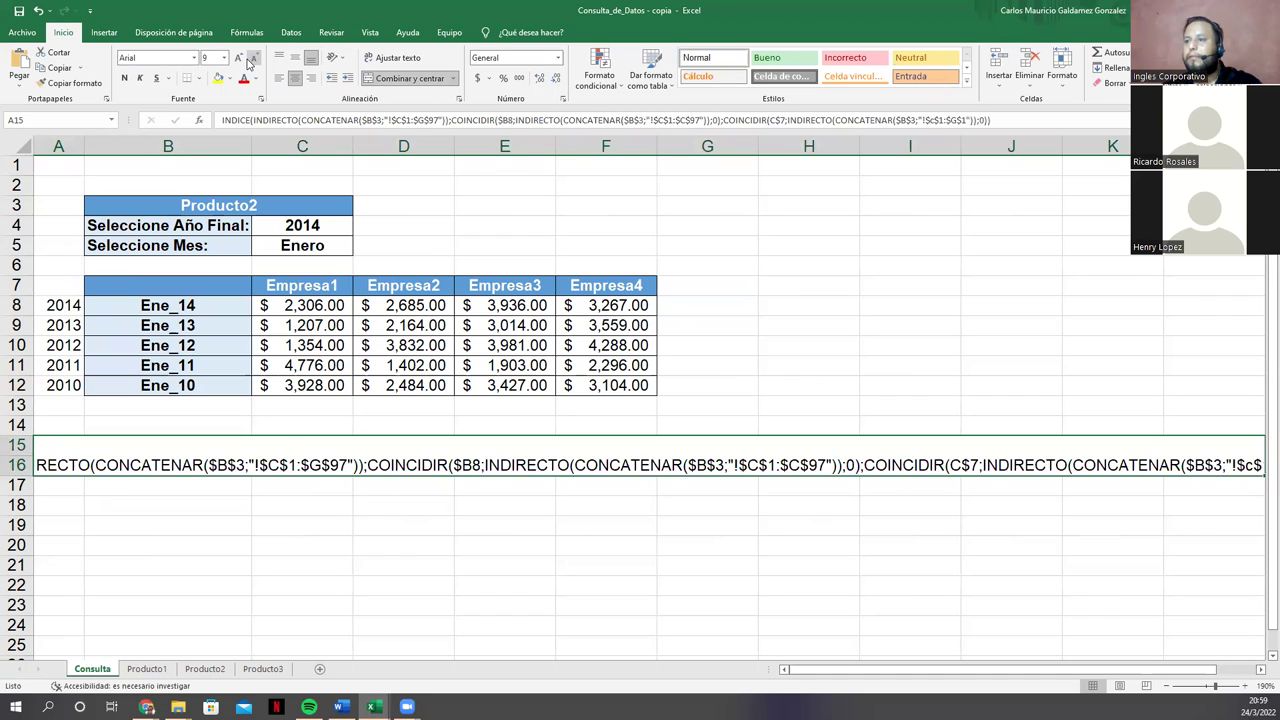
click(134, 586)
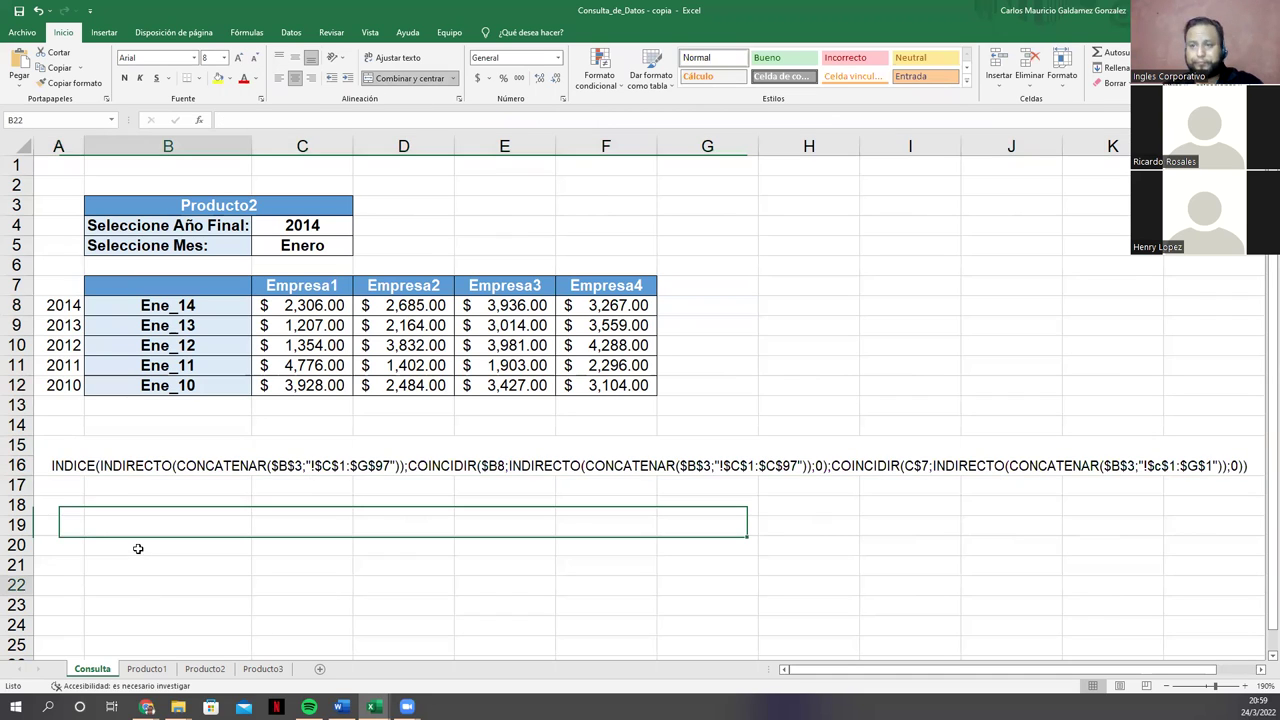
Step: Compare the text copy of the formula in A15 with the INDICE arguments in C8
click(68, 455)
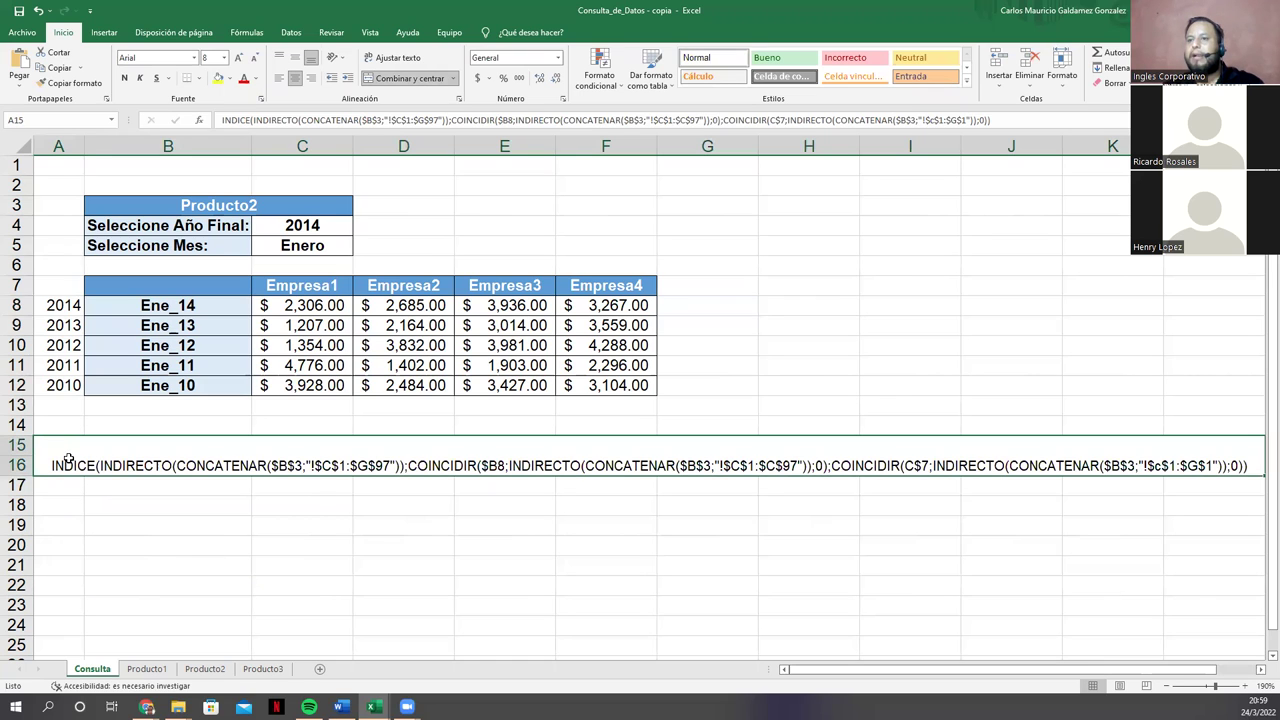
double_click(88, 466)
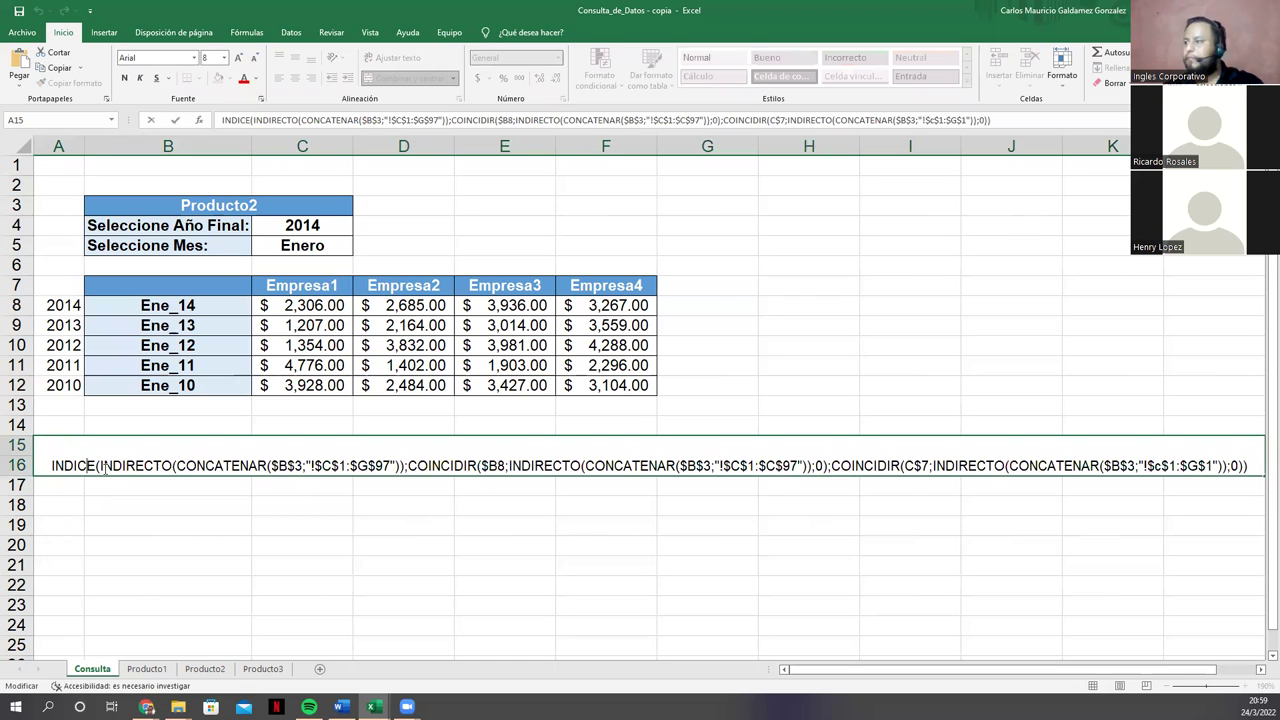
click(305, 305)
click(258, 121)
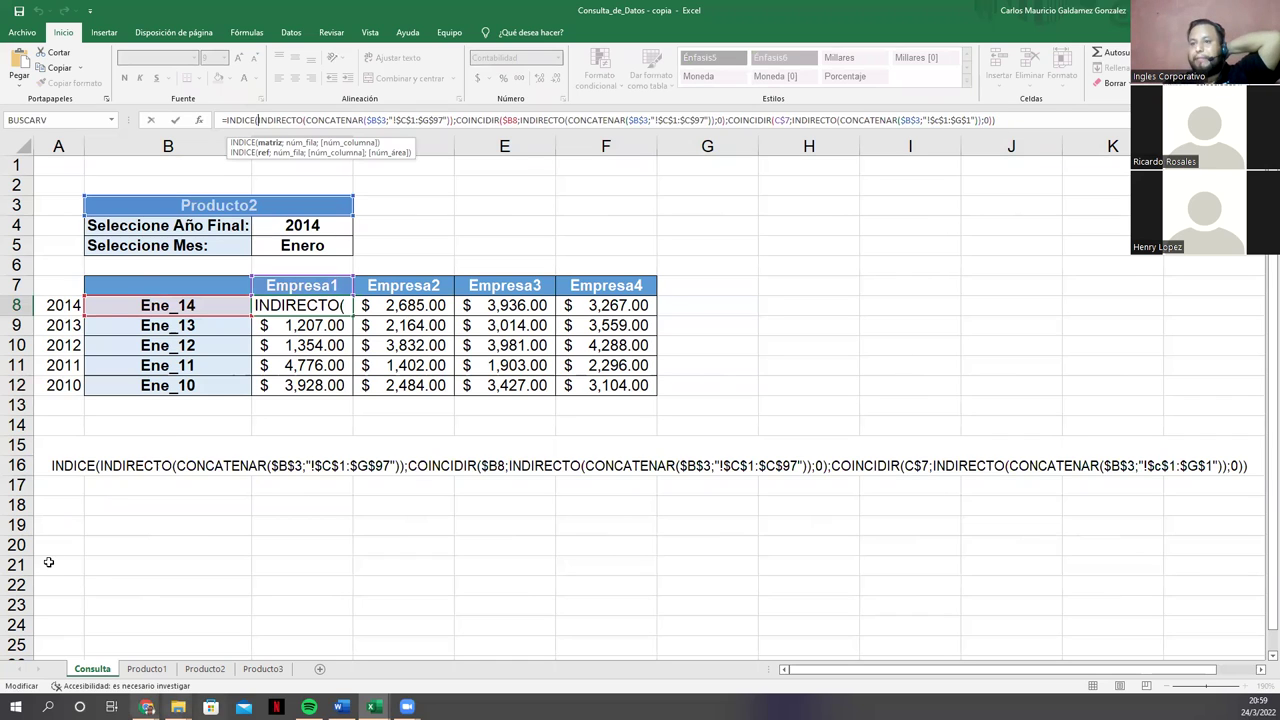
click(80, 466)
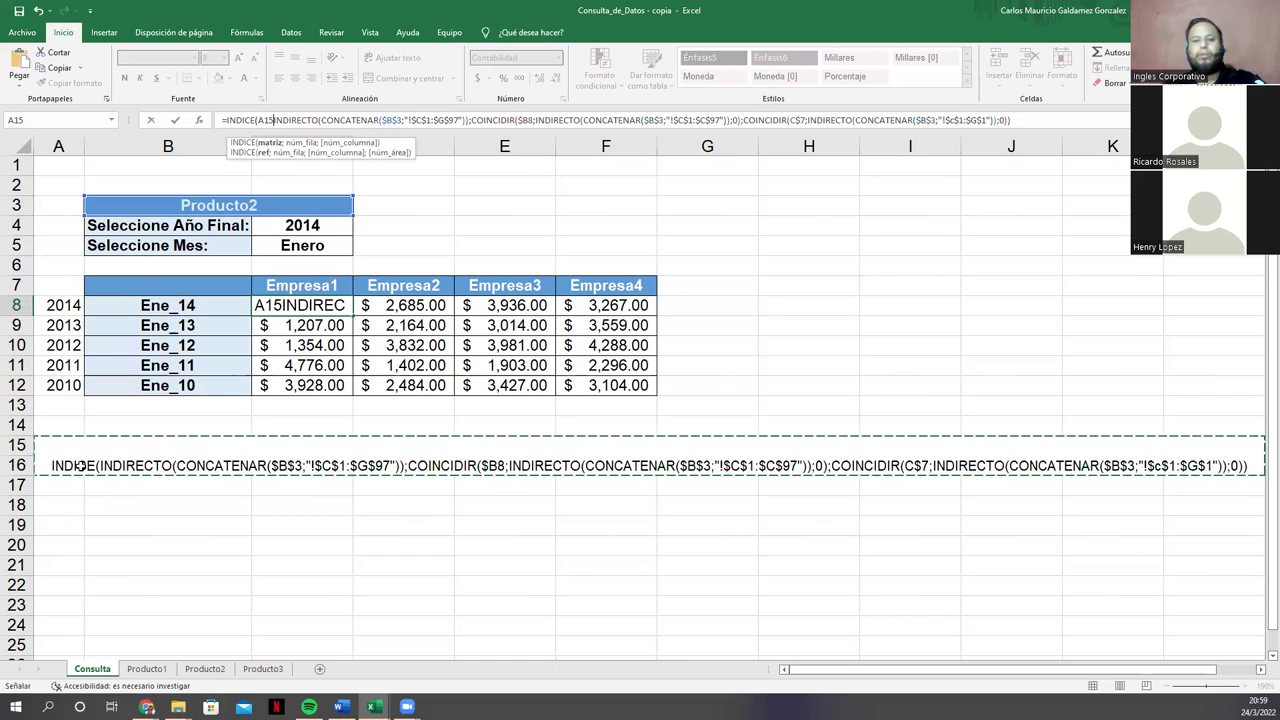
key(Escape)
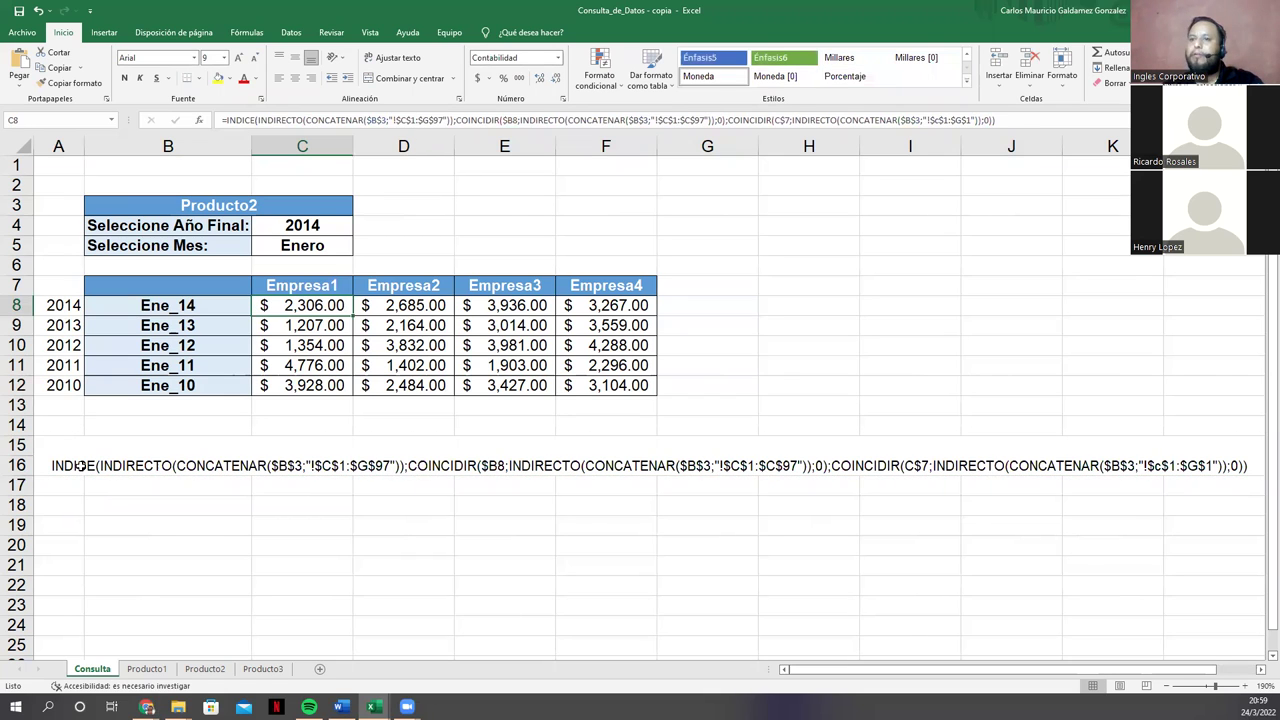
click(80, 466)
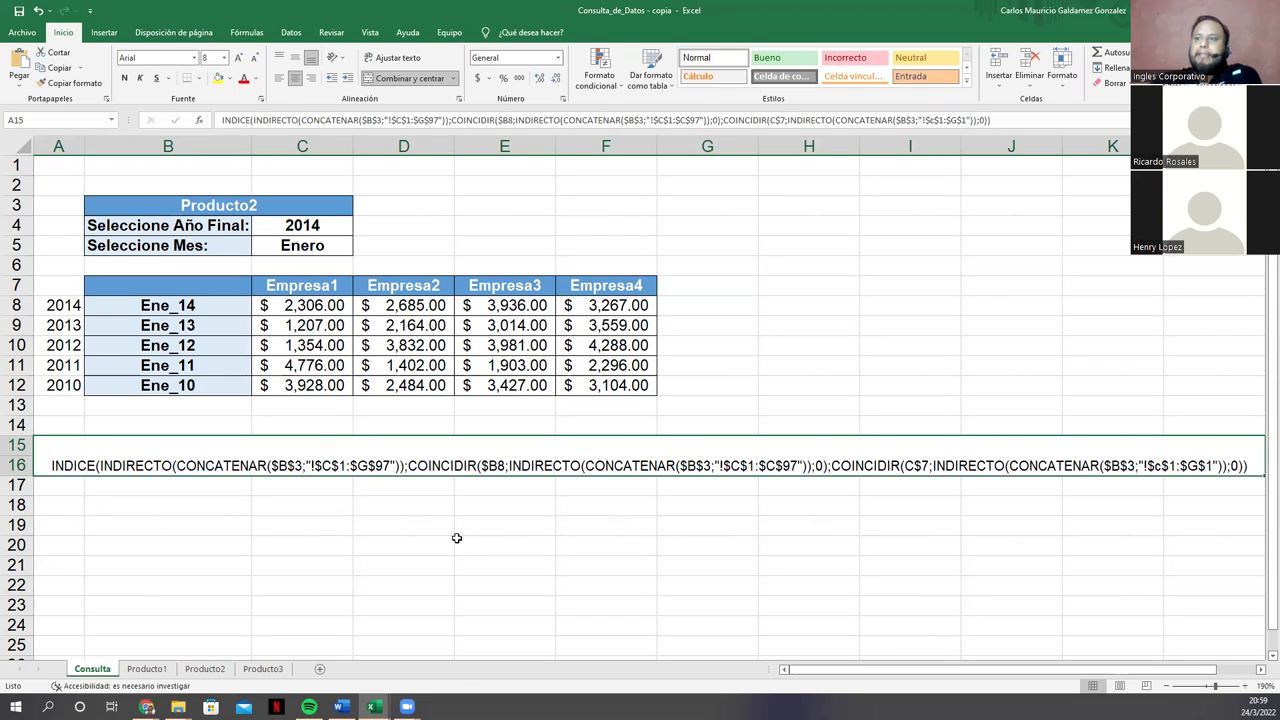
click(305, 306)
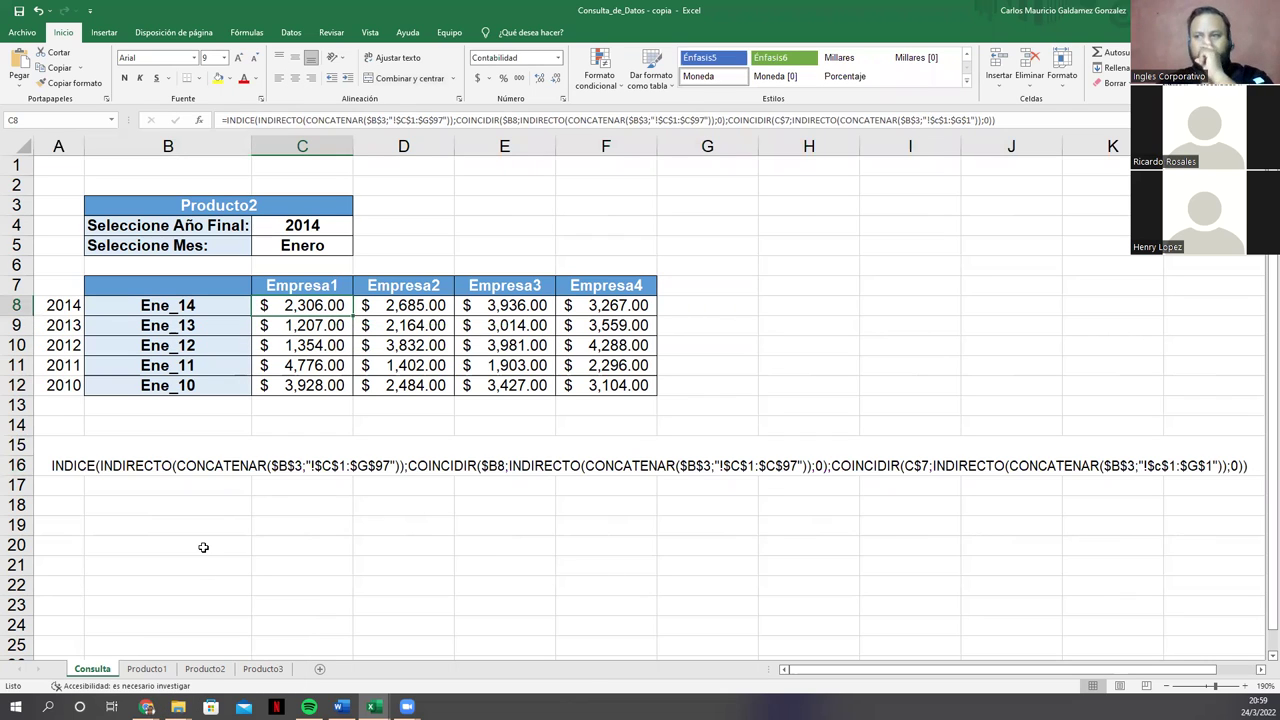
Step: Examine the matrix argument of the INDICE formula in C8, where INDIRECTO wraps CONCATENAR with $B$3 and the range text
double_click(302, 304)
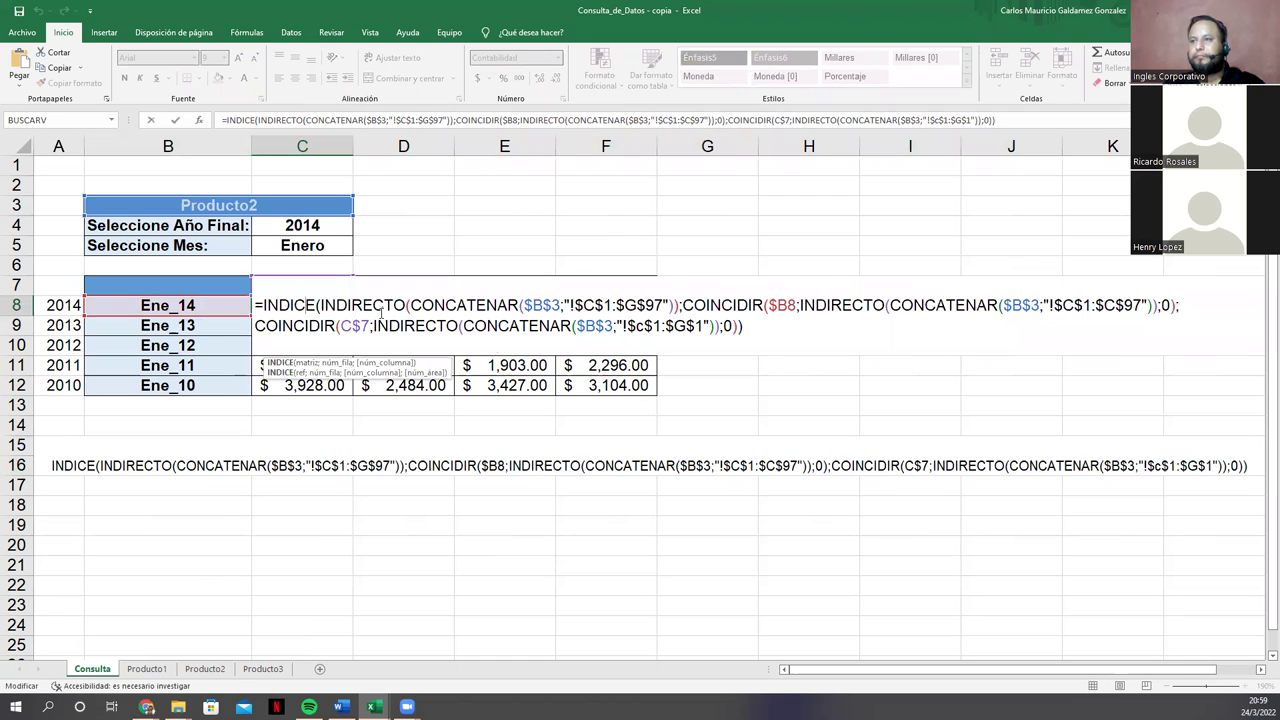
key(Right)
key(Right)
key(Right)
key(Right)
key(Right)
key(Right)
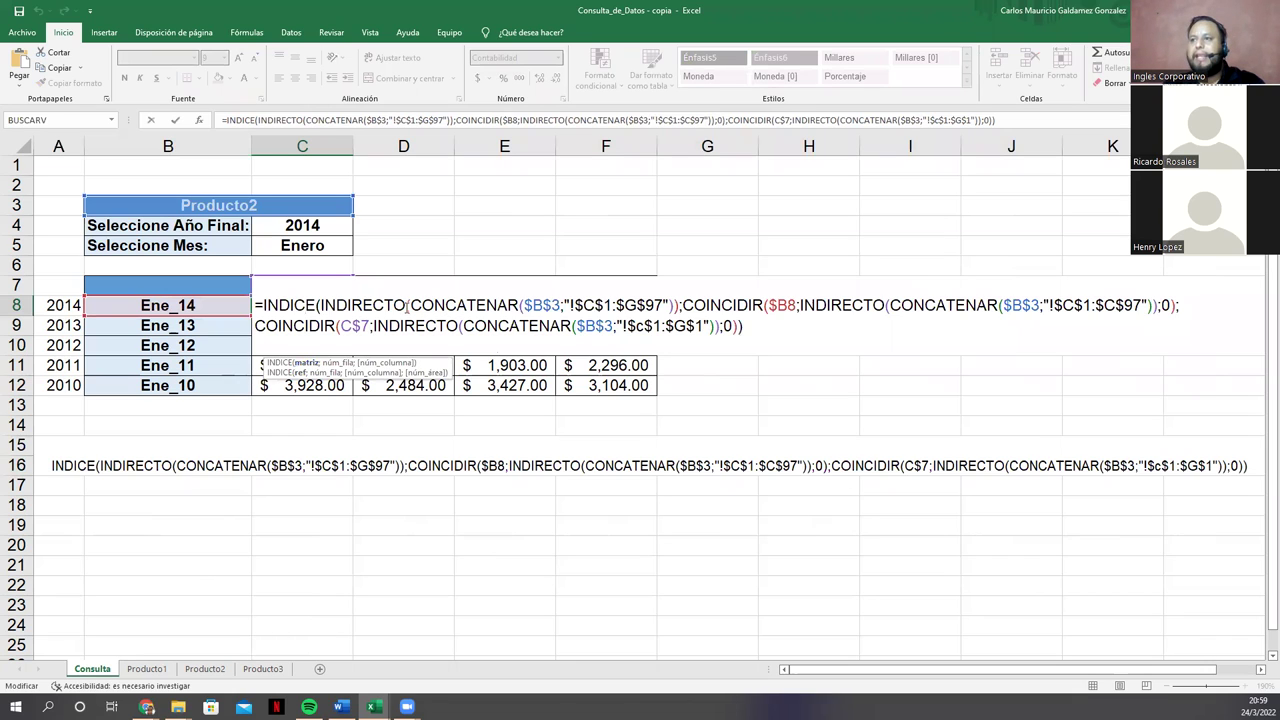
drag(410, 305, 670, 305)
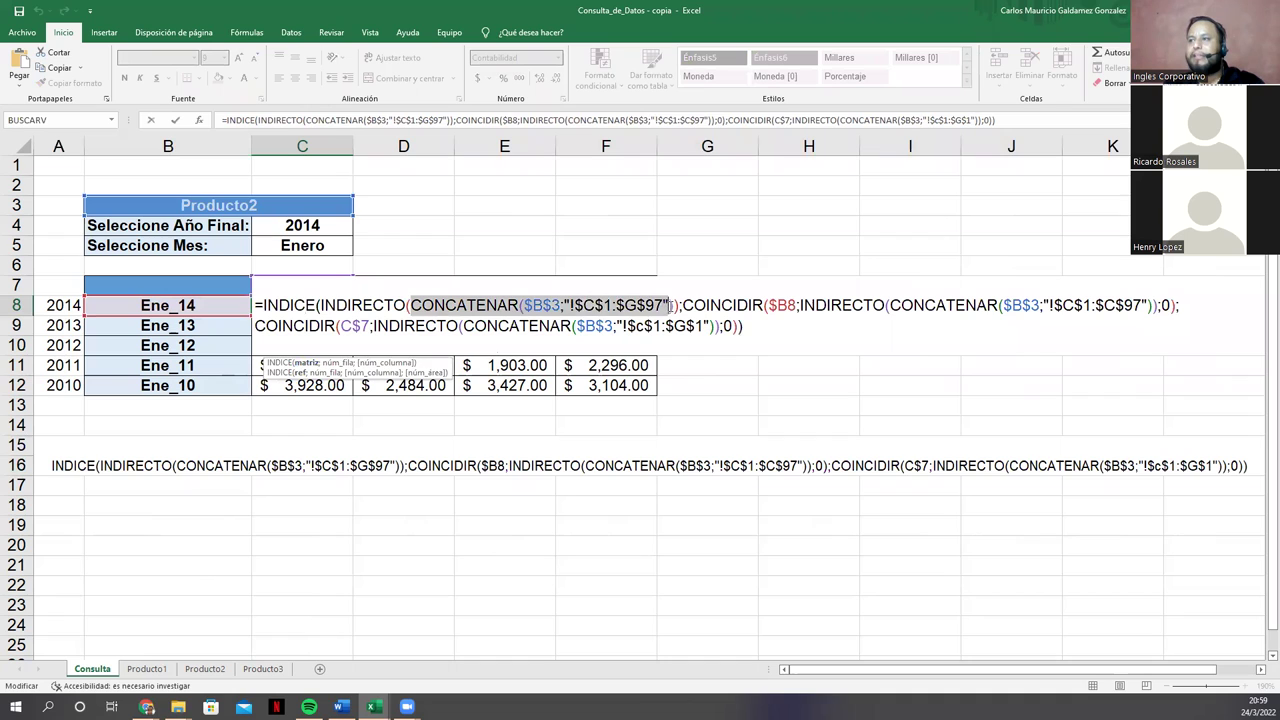
click(669, 305)
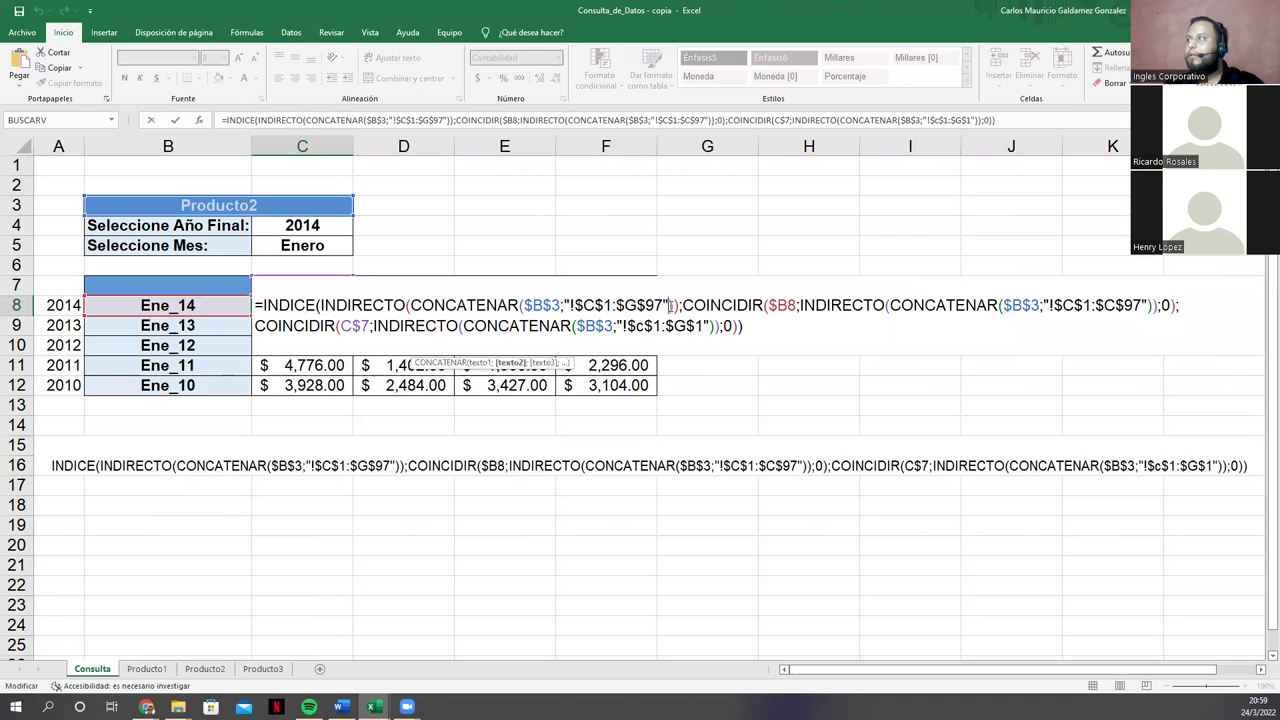
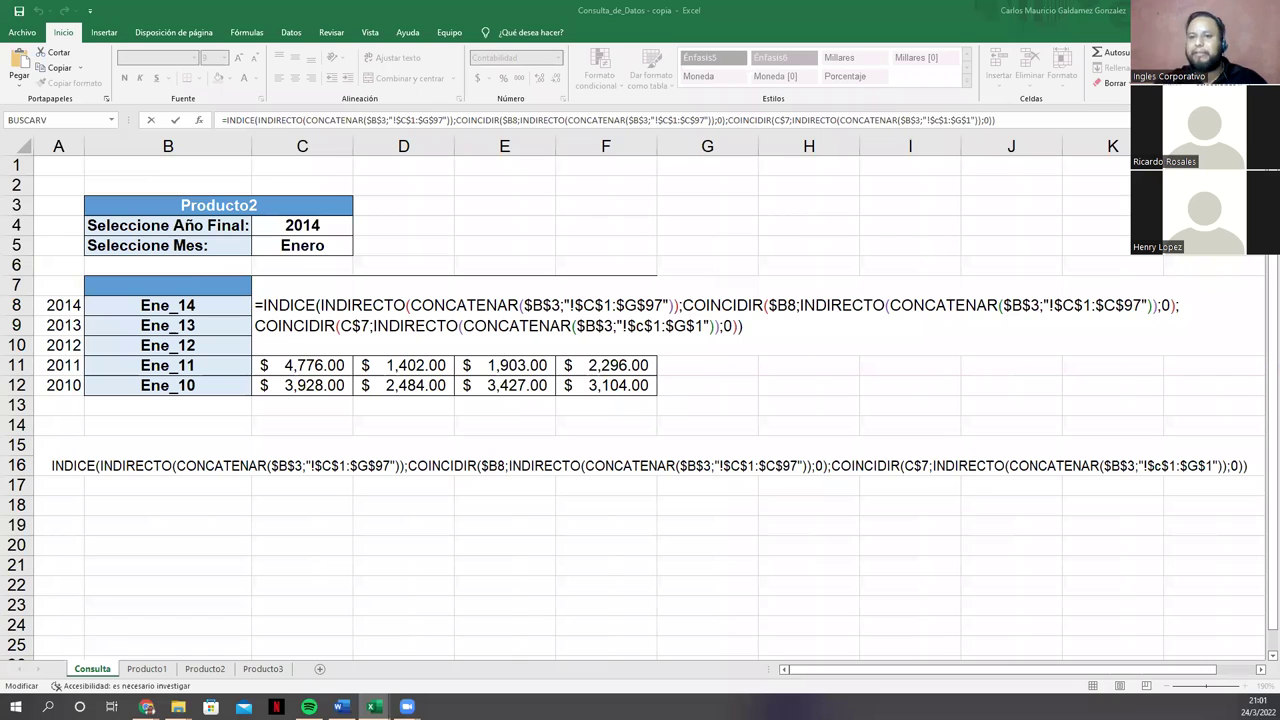
click(243, 466)
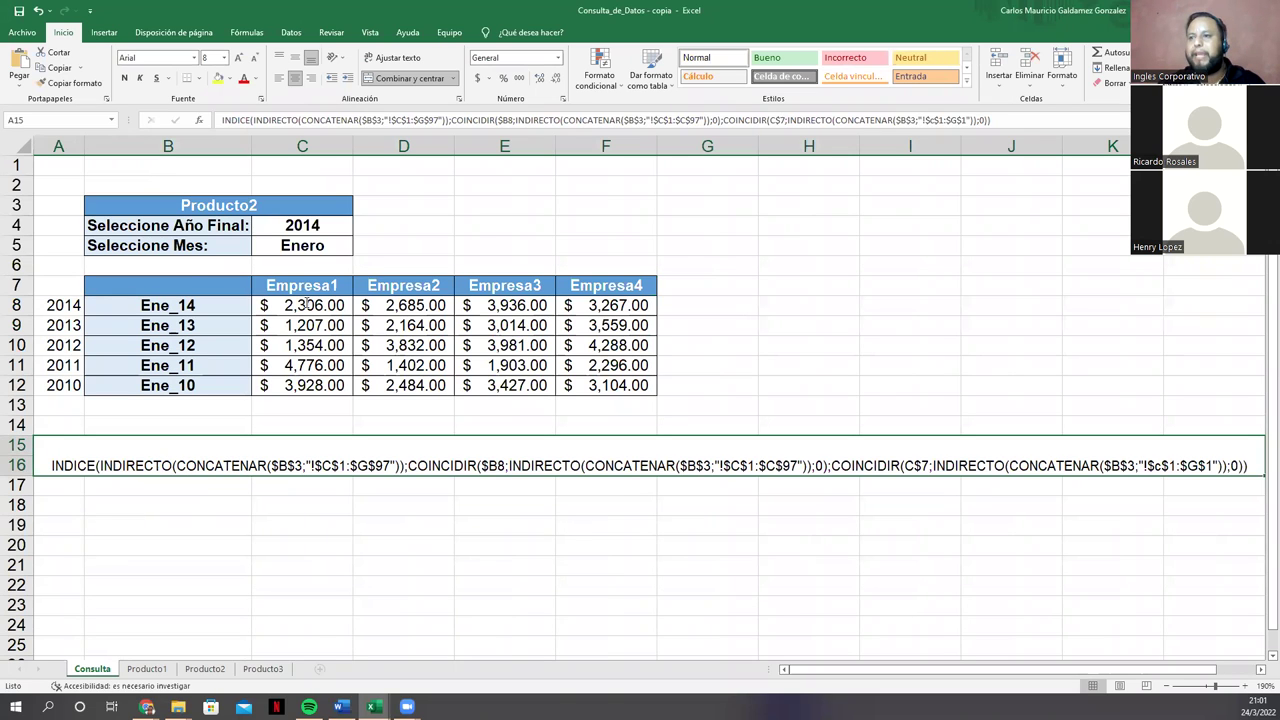
double_click(487, 305)
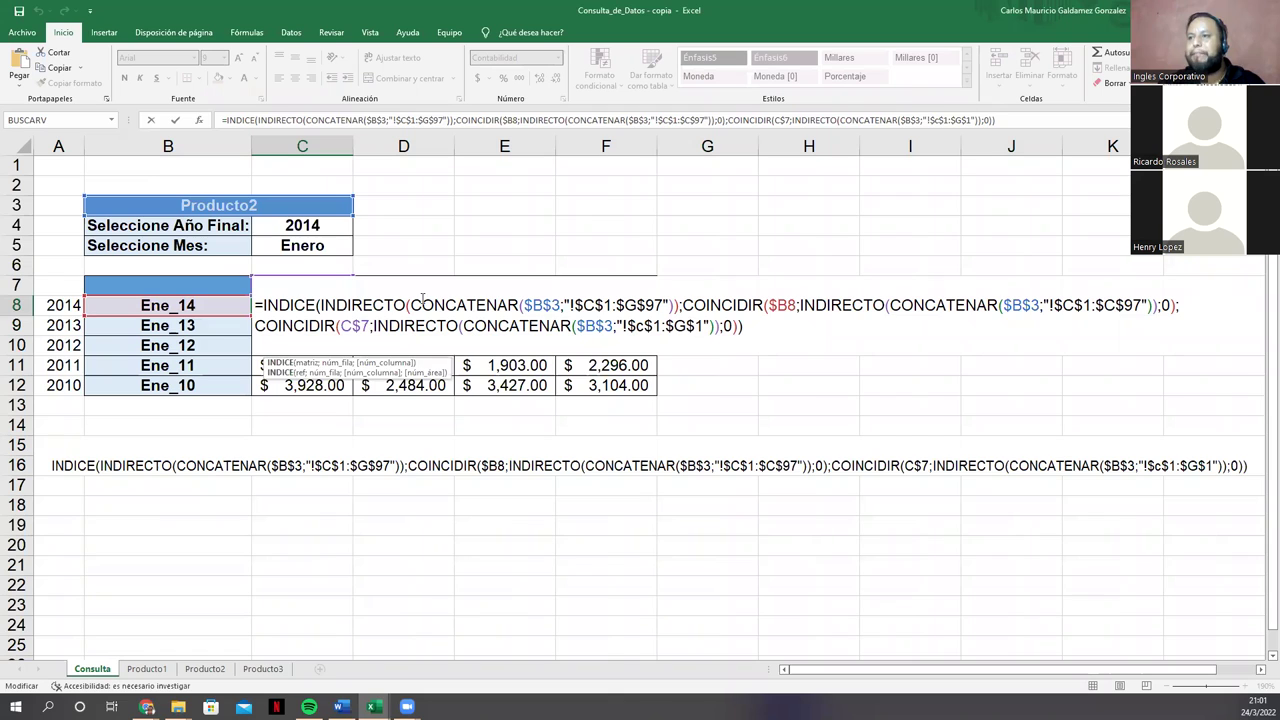
drag(466, 304, 410, 305)
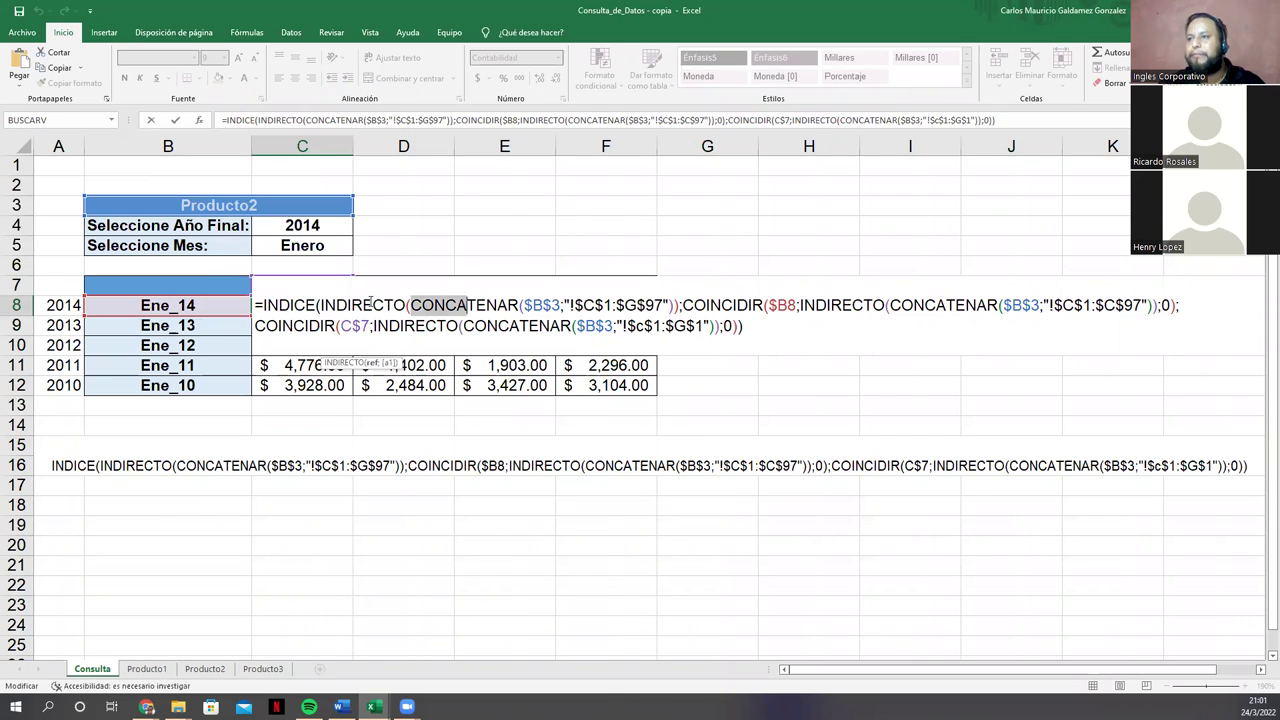
click(443, 305)
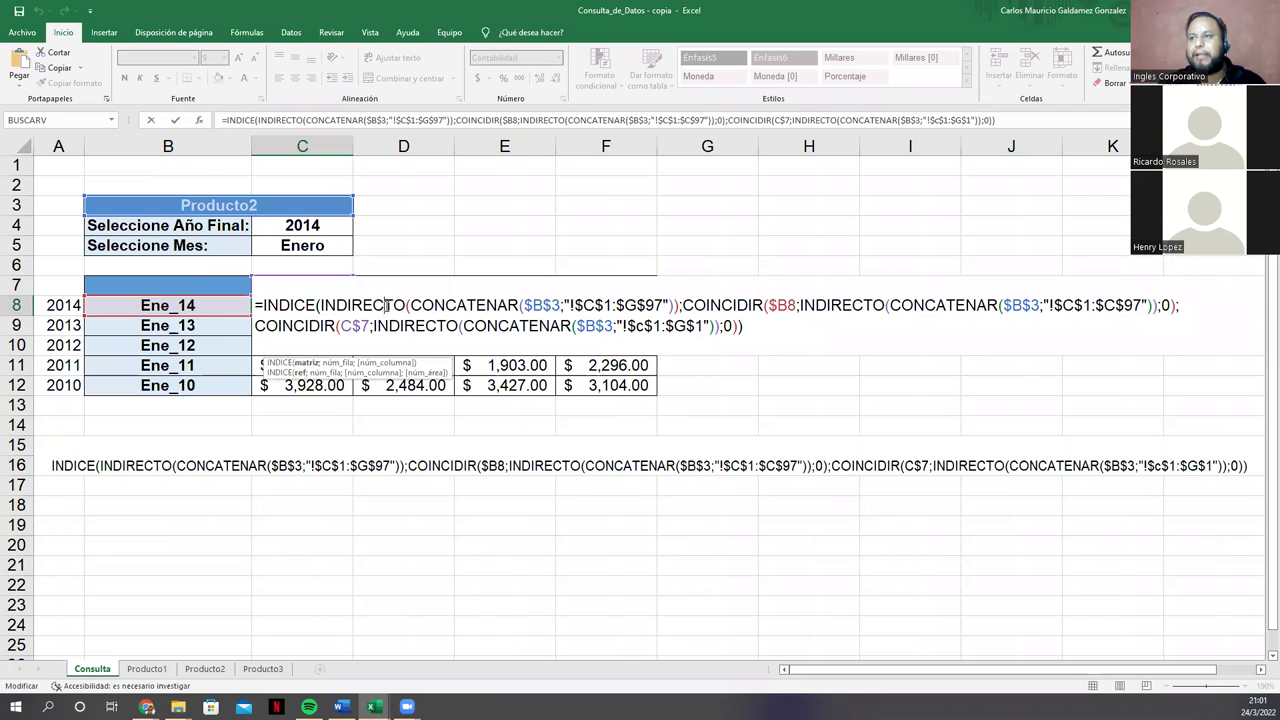
key(Left)
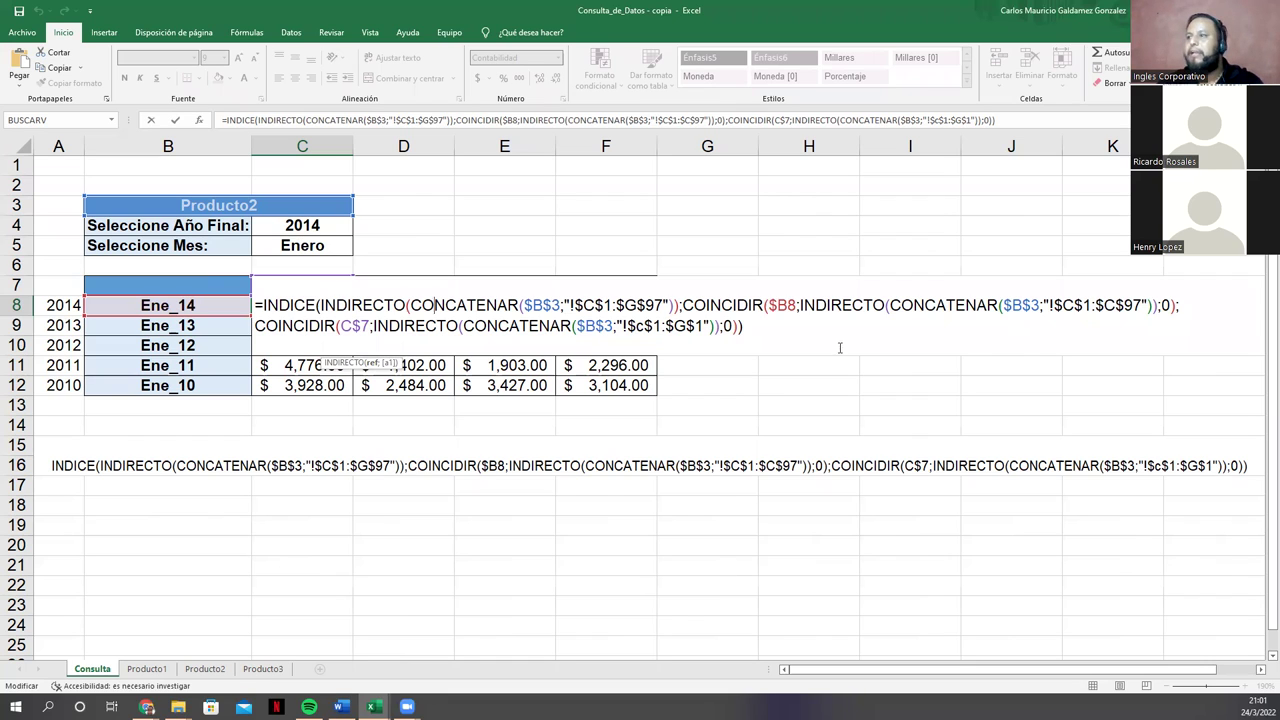
Step: Examine the row COINCIDIR argument in C8, including its $B8 lookup value and the concatenated "!$C$1:$C$97" search range
click(706, 304)
click(770, 304)
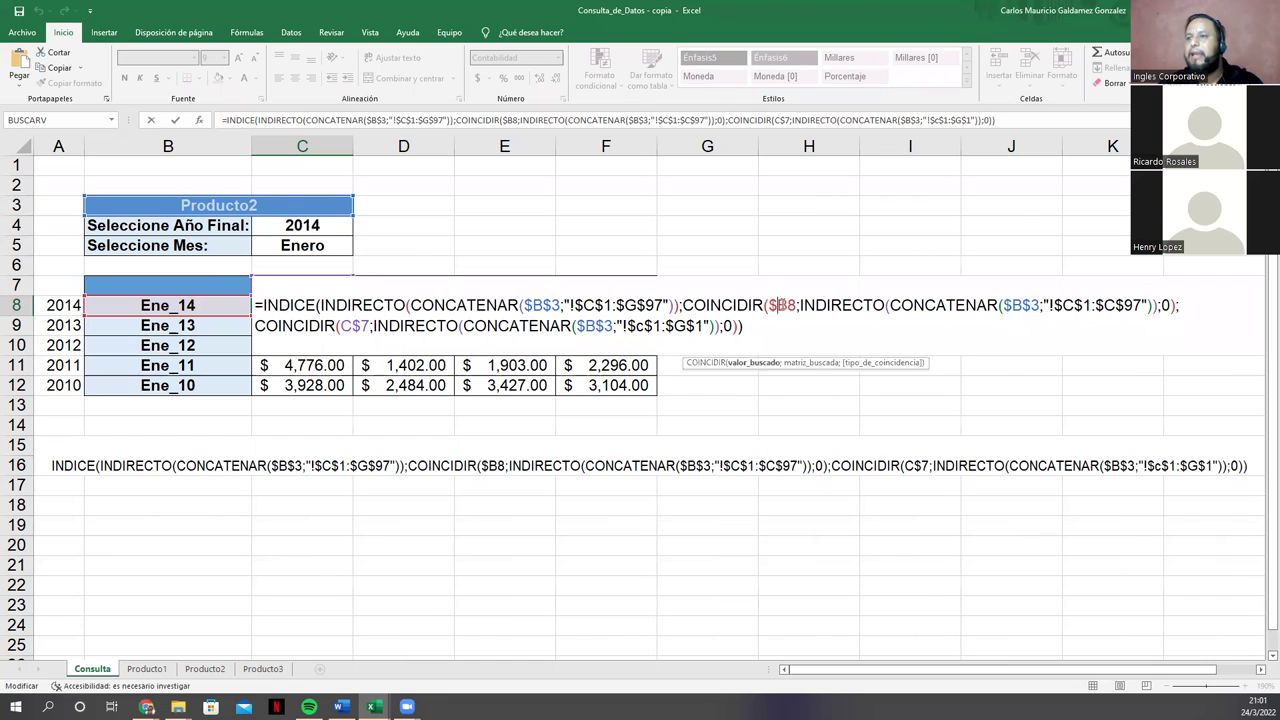
key(Right)
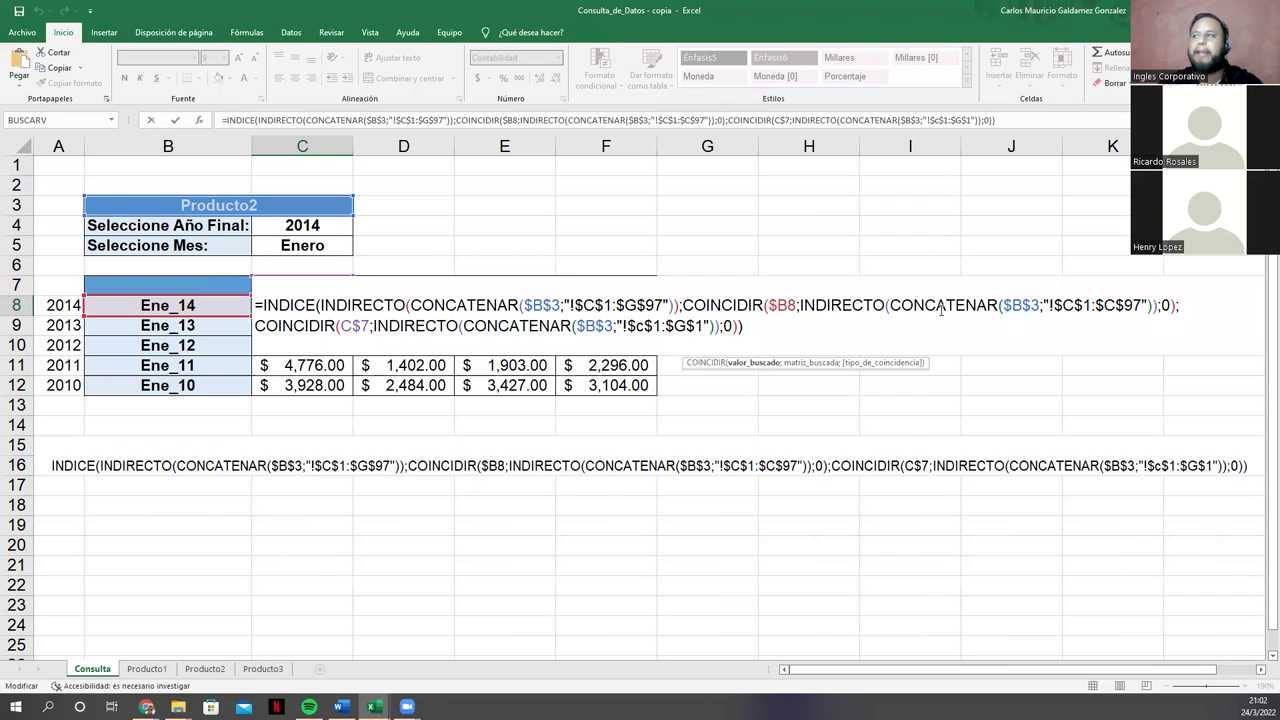
click(1086, 306)
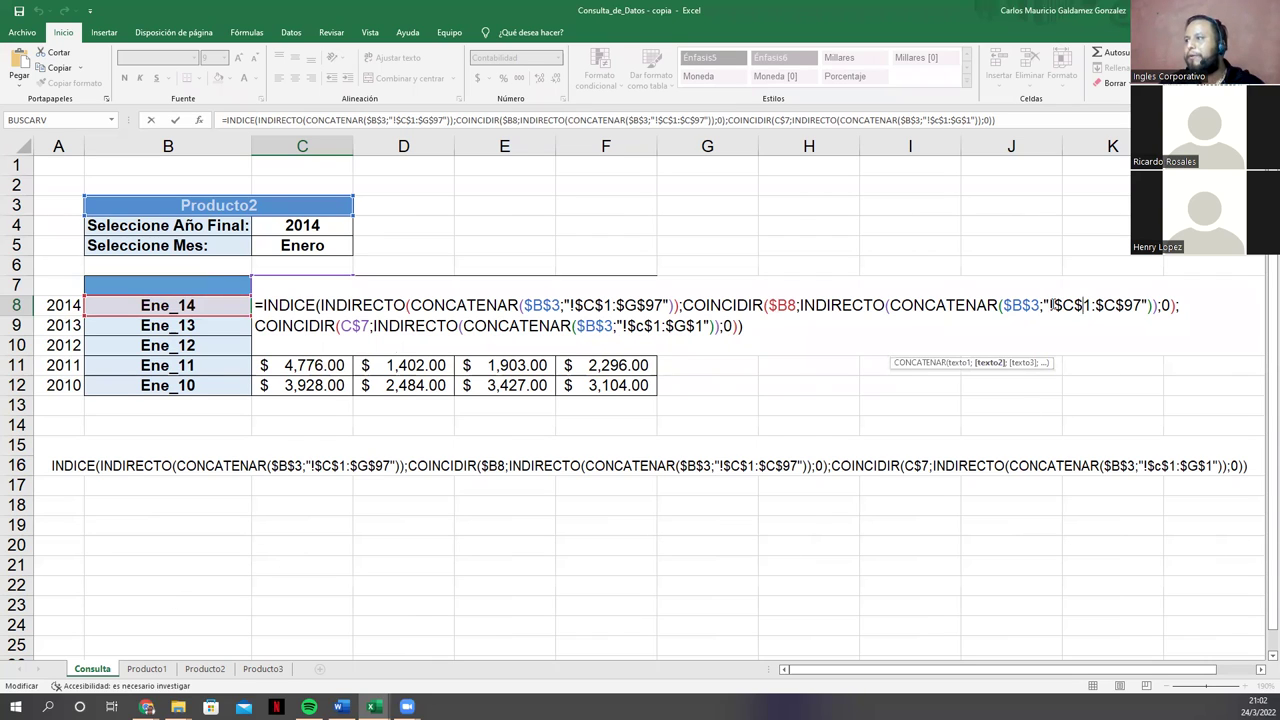
drag(1050, 306, 1143, 307)
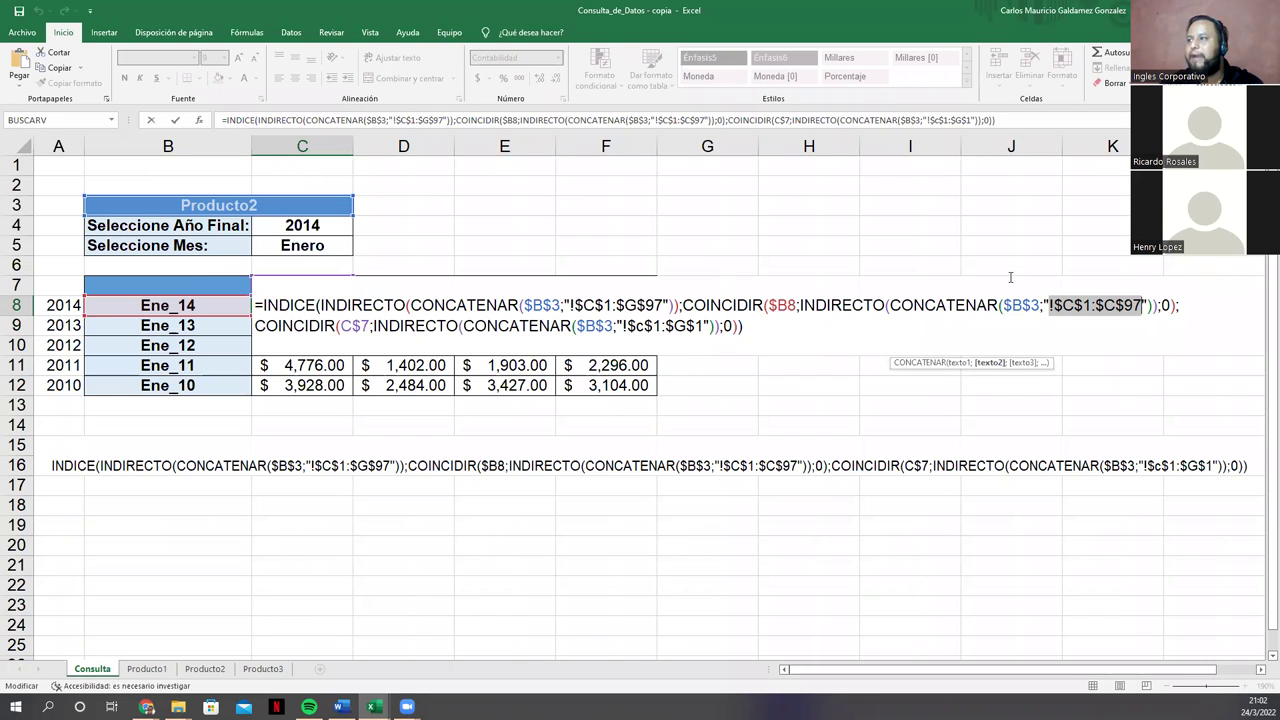
drag(1003, 305, 1140, 303)
click(1142, 305)
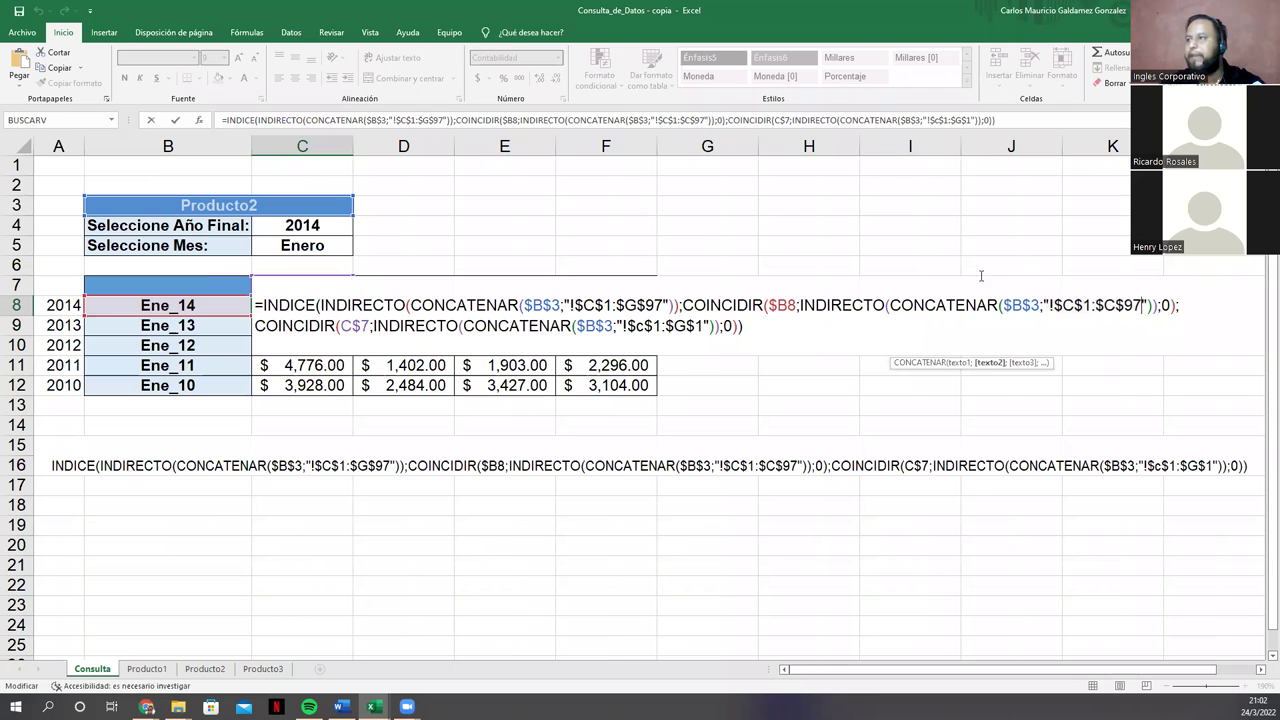
Step: Copy the fragment $B$3;"!$c$1:$G$1 from the formula's last CONCATENAR and paste only that text into E18
click(491, 513)
text(=)
text(INDICE(INDIRECTO(CONCATENAR($B$3;"!$C$1:$G$97"));COINCIDIR($B8;INDIRECTO(CONCATENAR($B$3;"!$C$1:$C$97"));0);COINCIDIR(C$7;INDIRECTO(CONCATENAR($B$3;"!$c$1:$G$1"));0)))
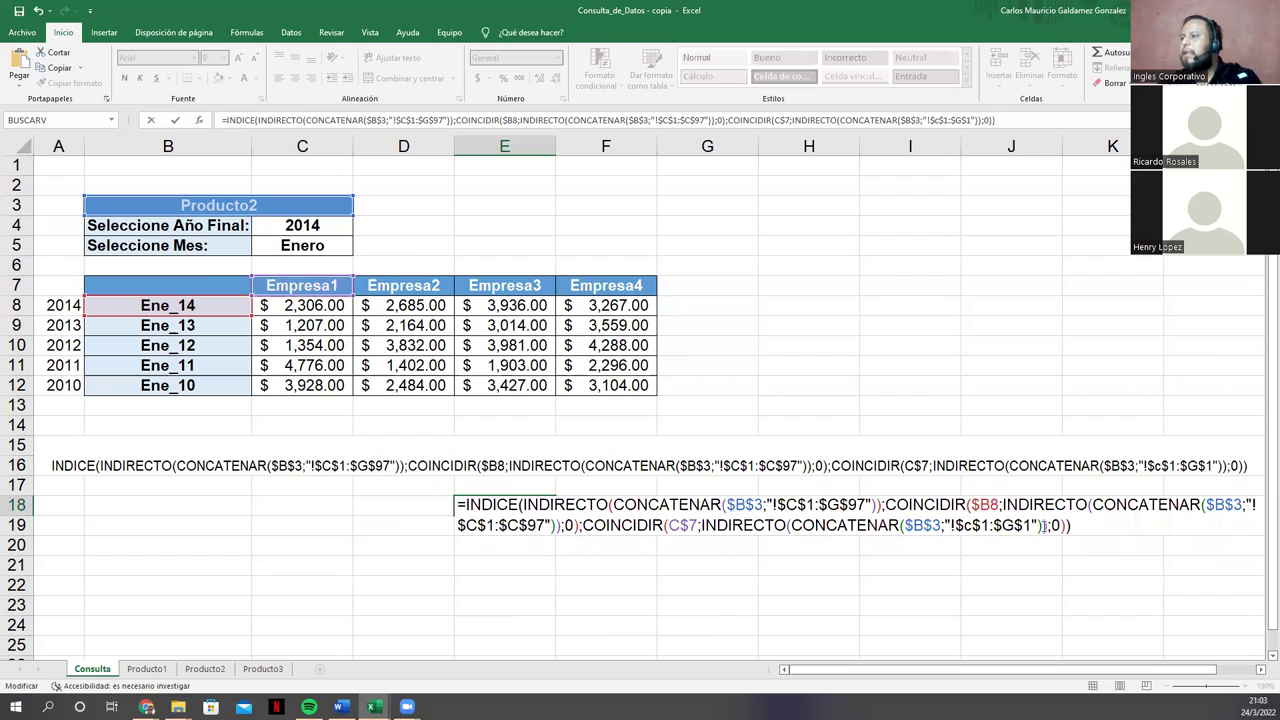
click(906, 525)
drag(998, 528, 1032, 532)
key(ctrl+c)
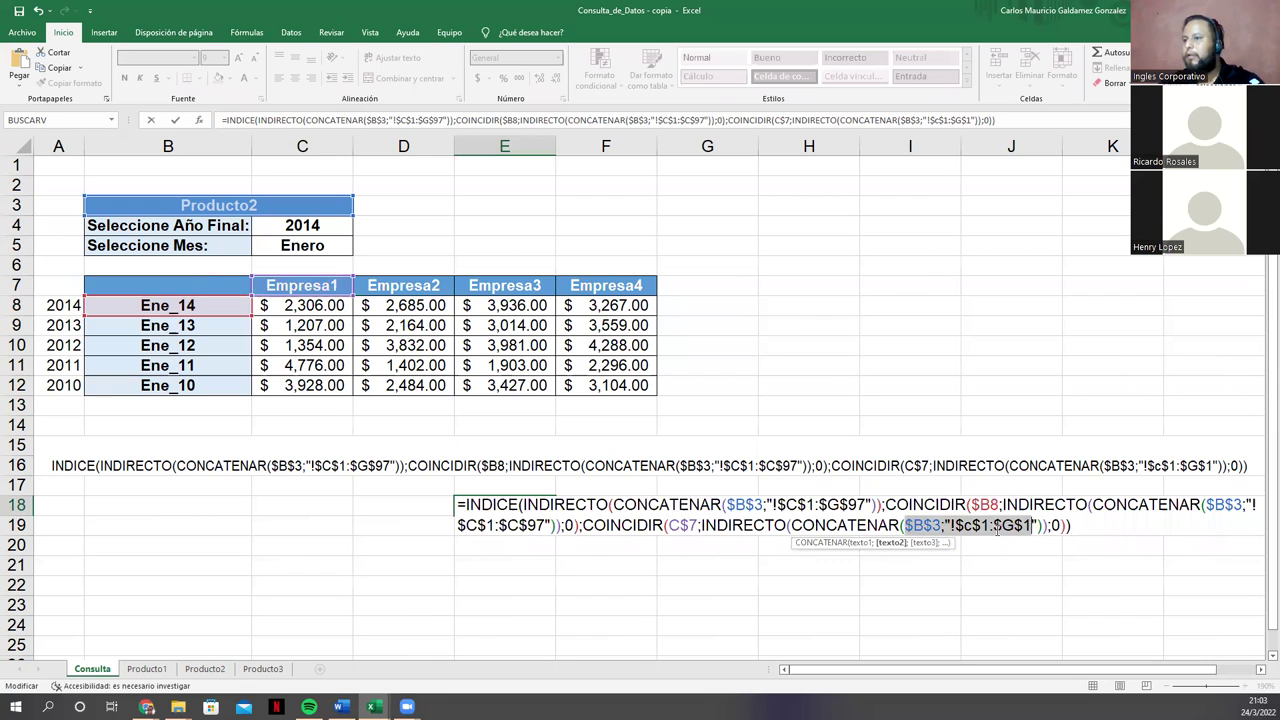
key(Escape)
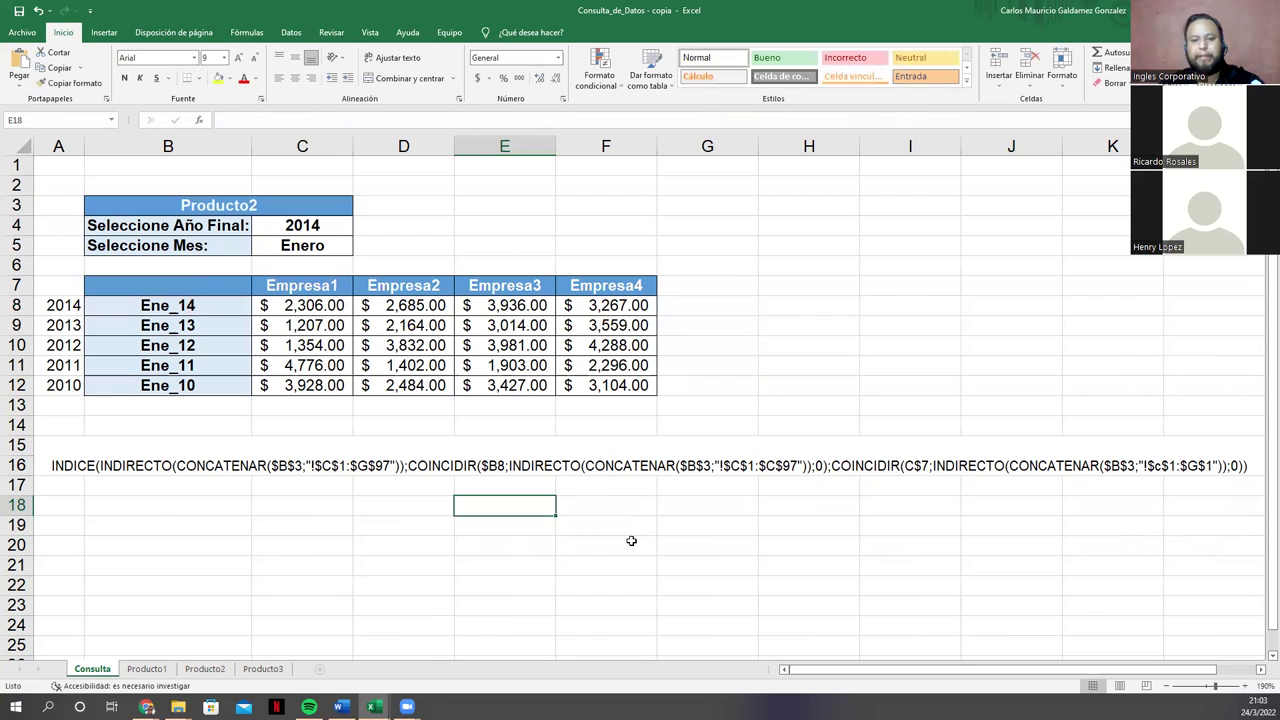
key(ctrl+v)
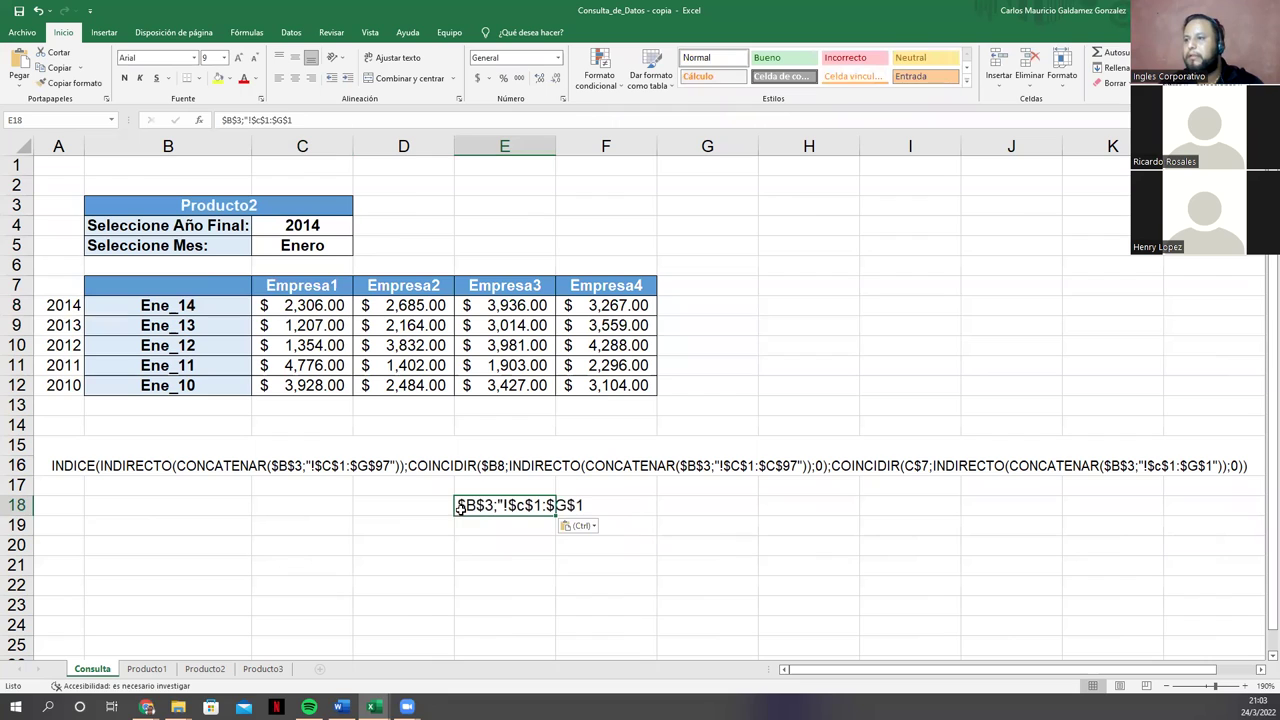
Step: Replace $B$3 in the E18 text with Producto2 and remove the semicolon and quote, leaving Producto2!$c$1:$G$1
double_click(484, 506)
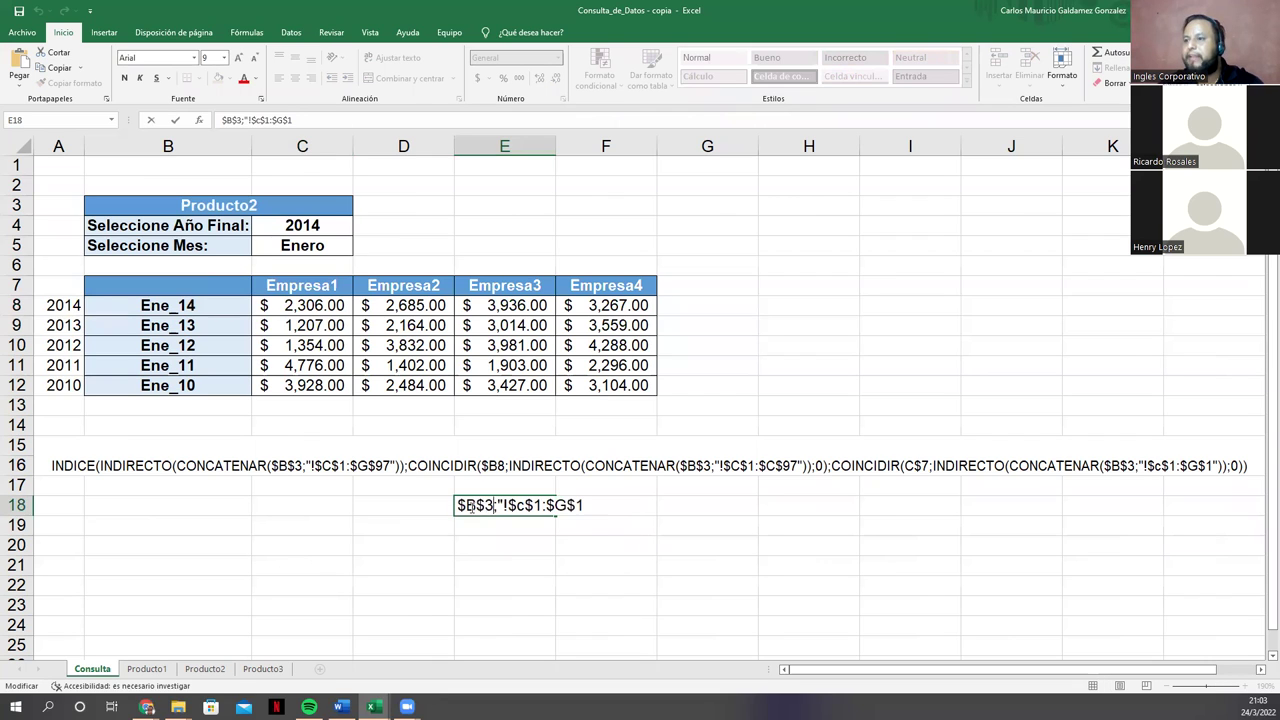
drag(458, 506, 497, 507)
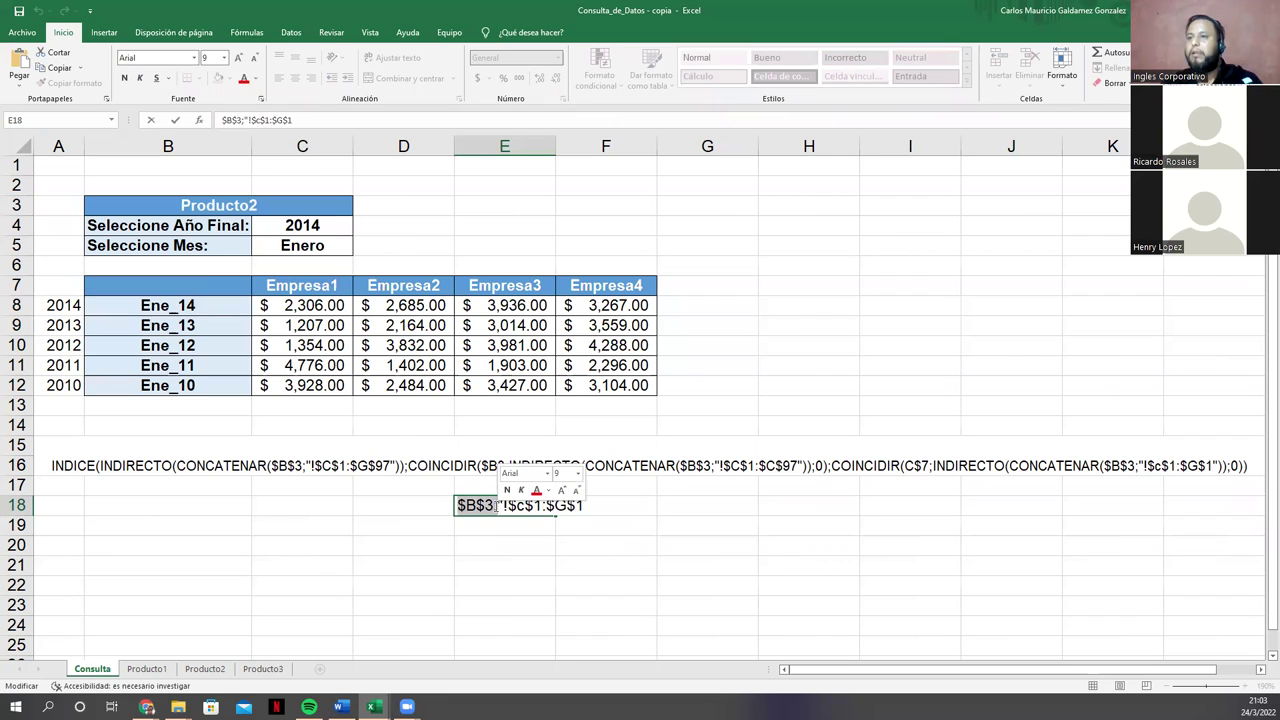
click(184, 206)
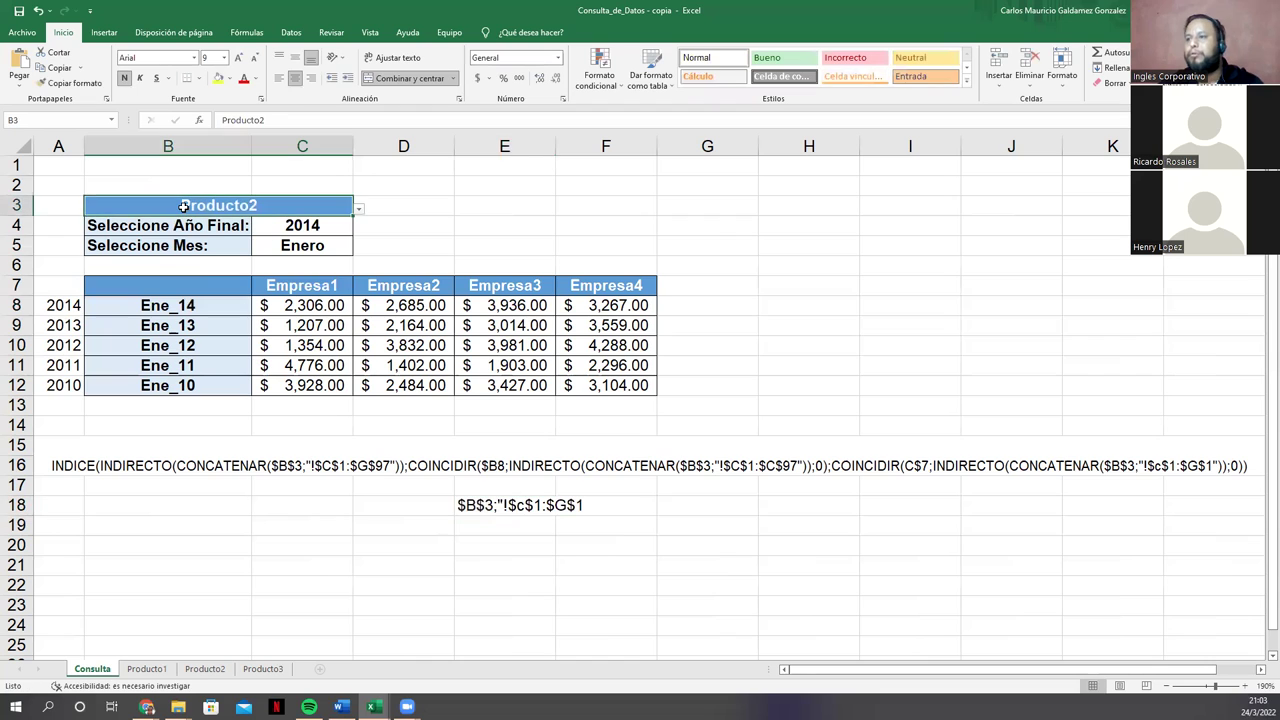
double_click(475, 505)
drag(458, 505, 494, 505)
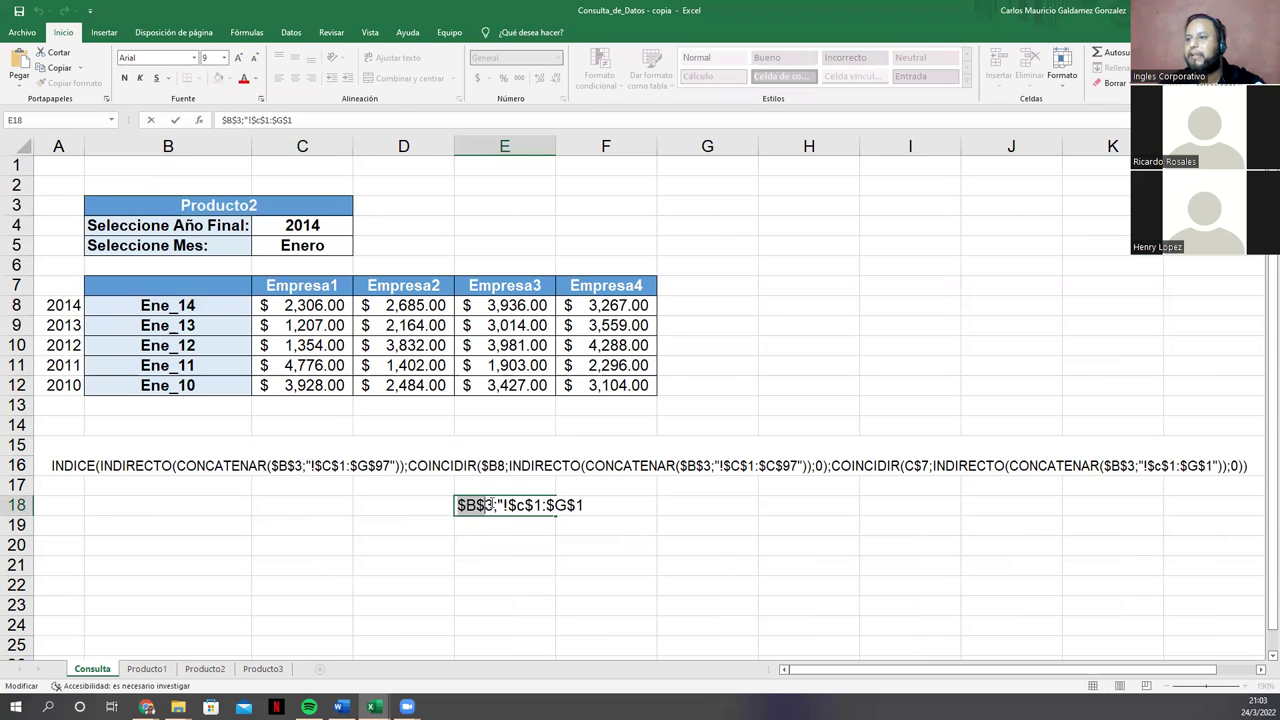
text(Producto2)
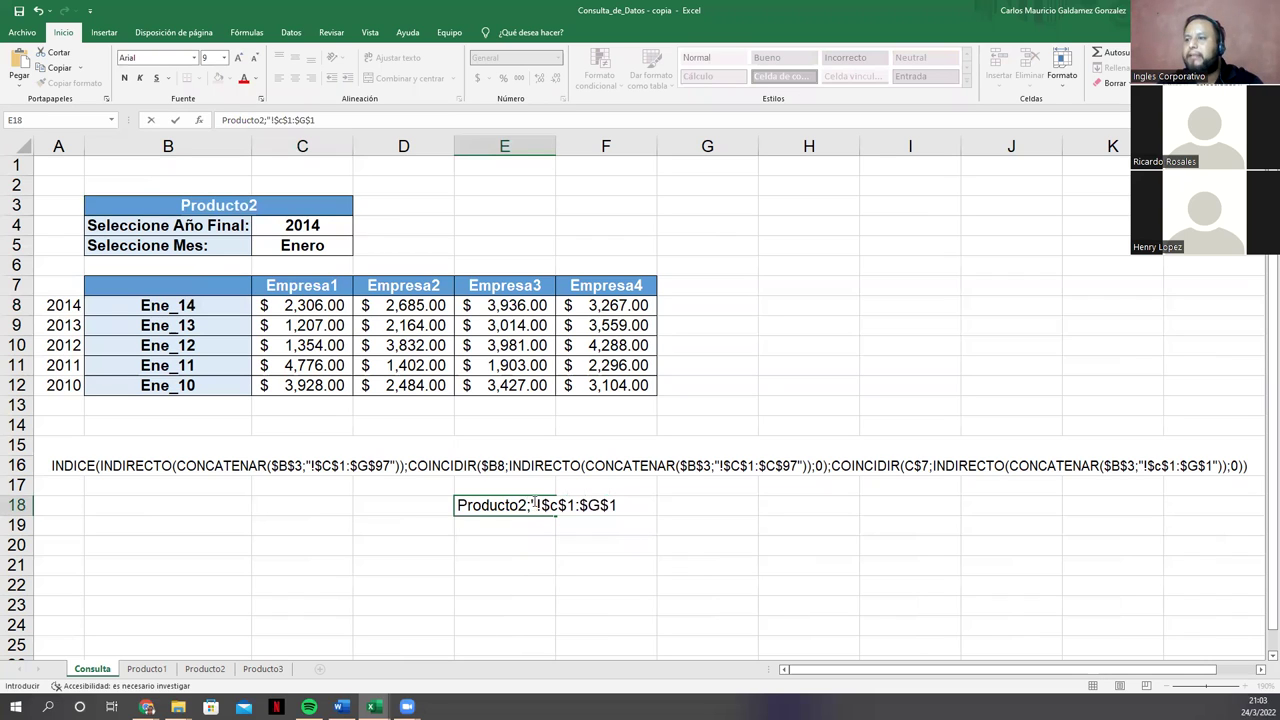
key(F2)
key(Delete)
key(Delete)
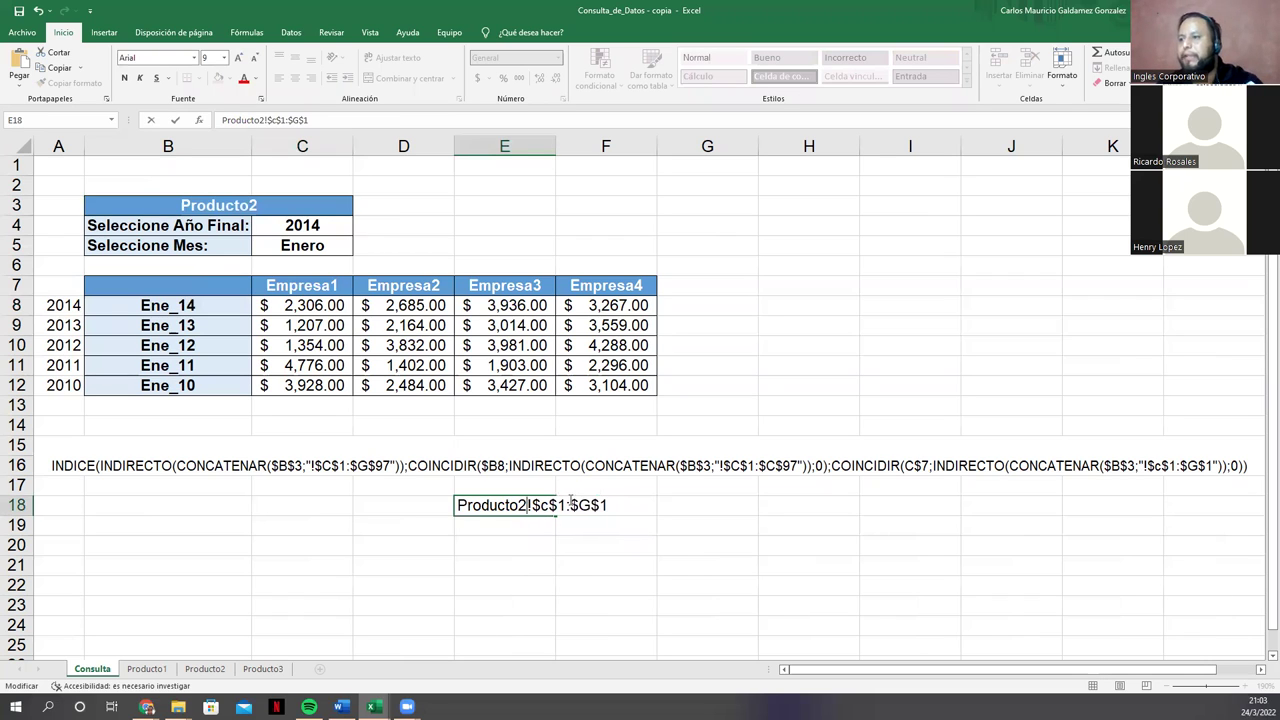
Step: Change the sheet name in the E18 example text to Producto1, giving Producto1!$c$1:$G$1
click(459, 505)
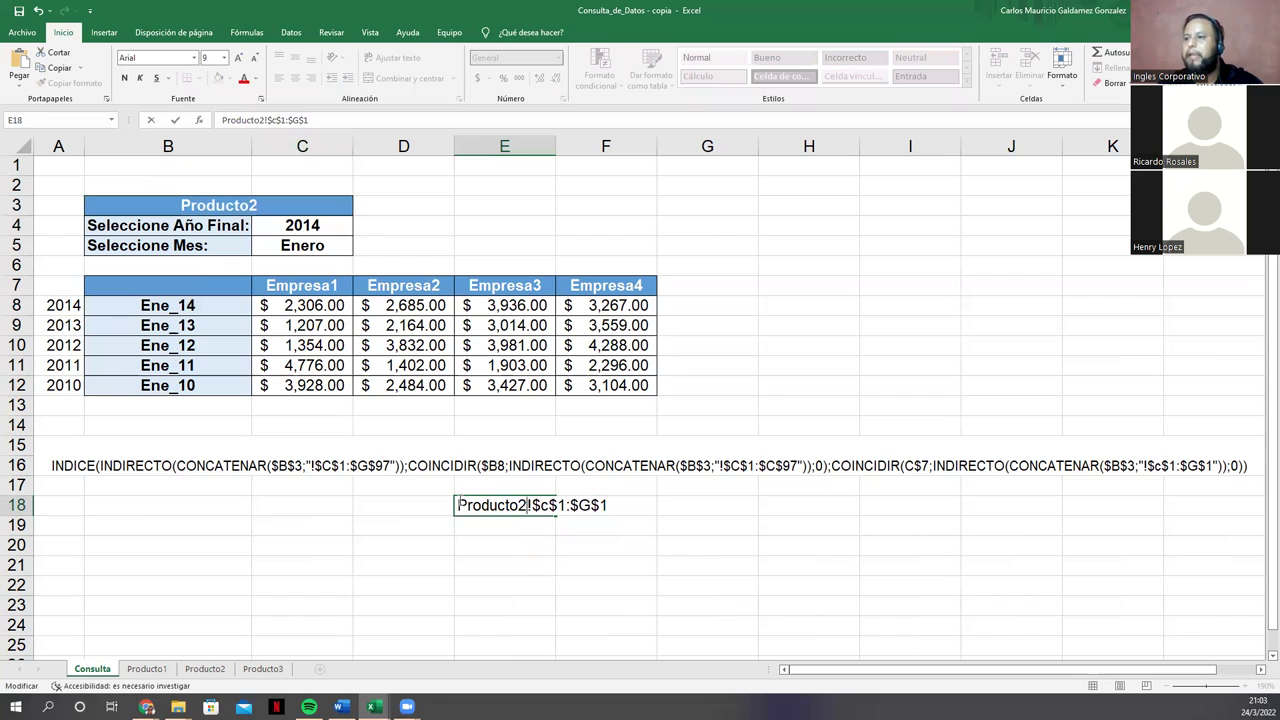
shift+click(649, 510)
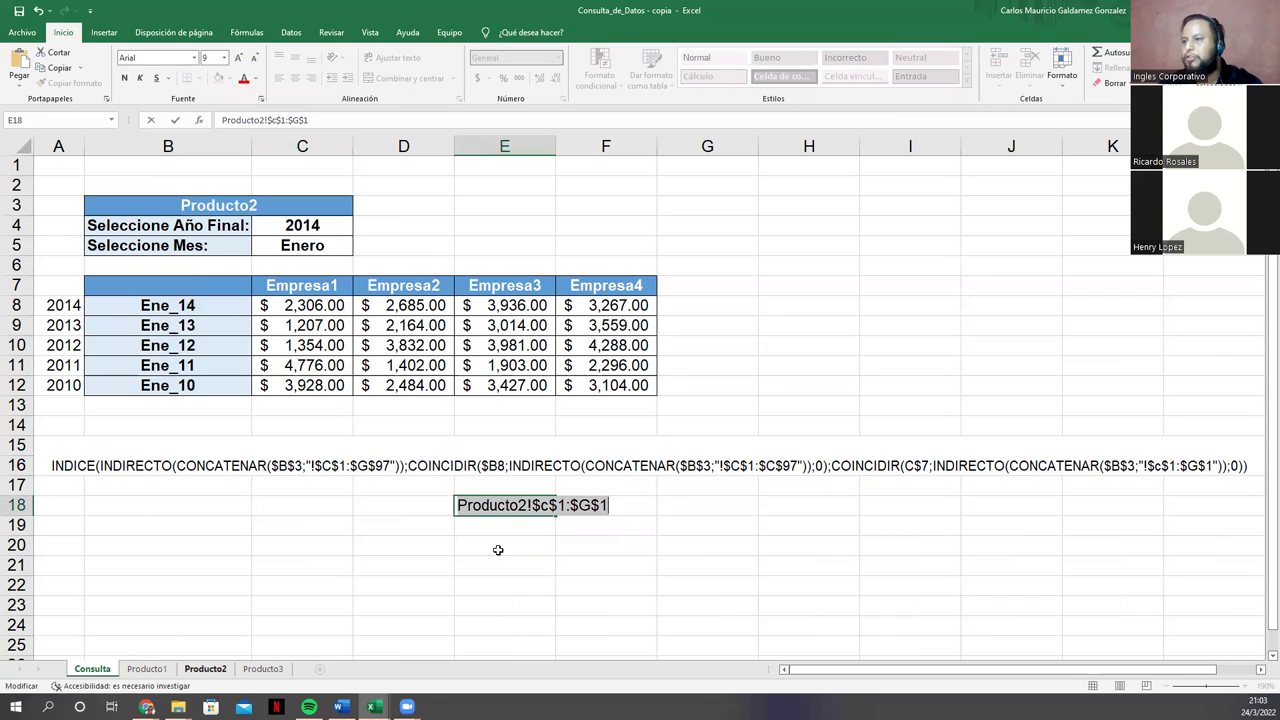
click(521, 503)
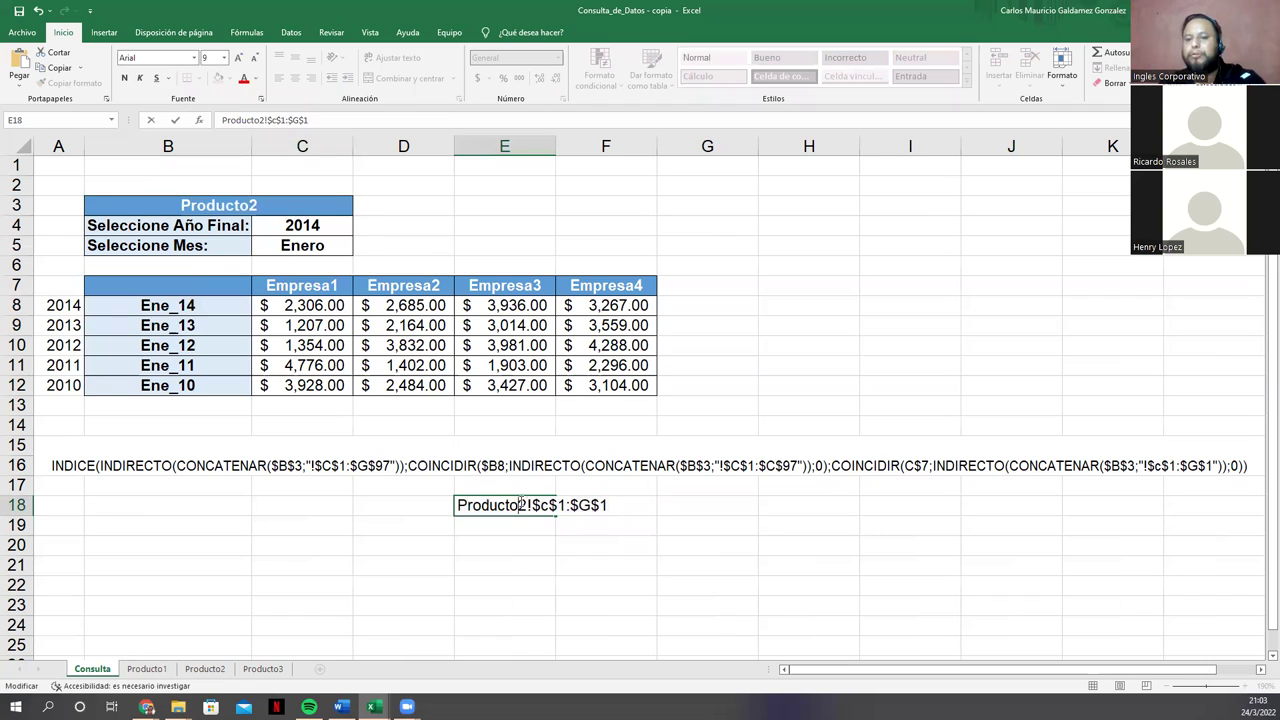
key(BackSpace)
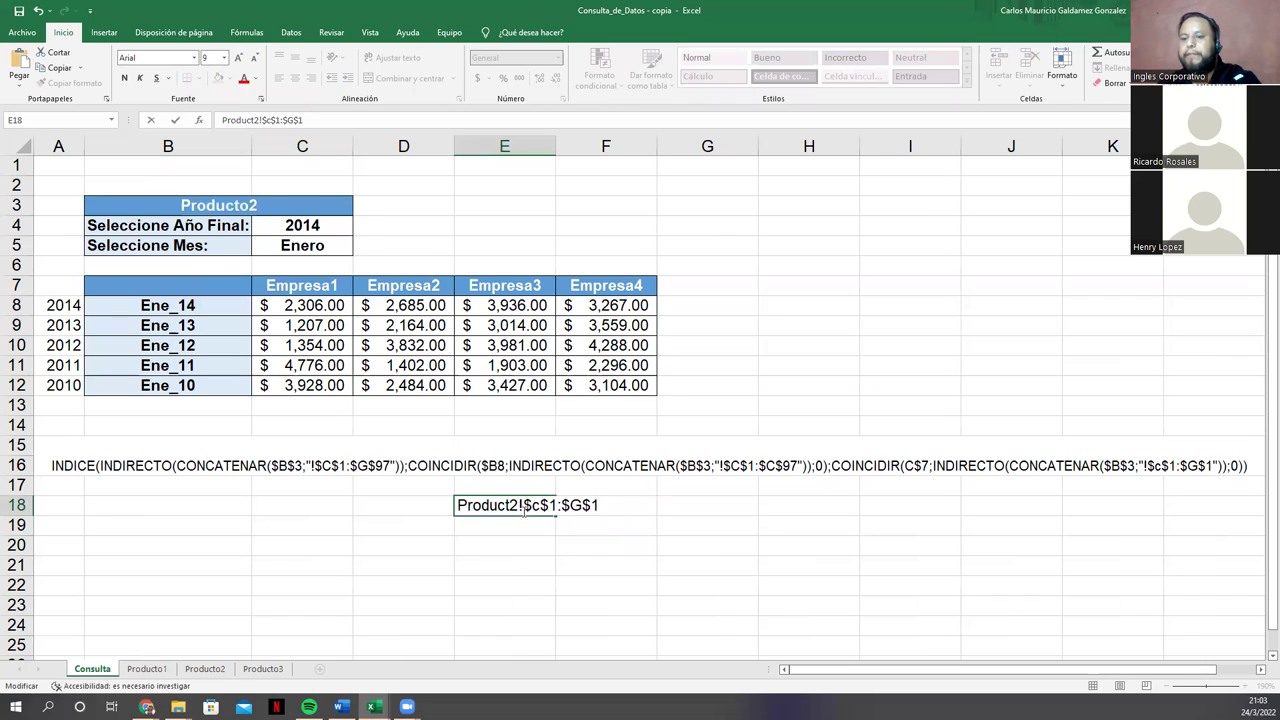
key(Delete)
text(o1)
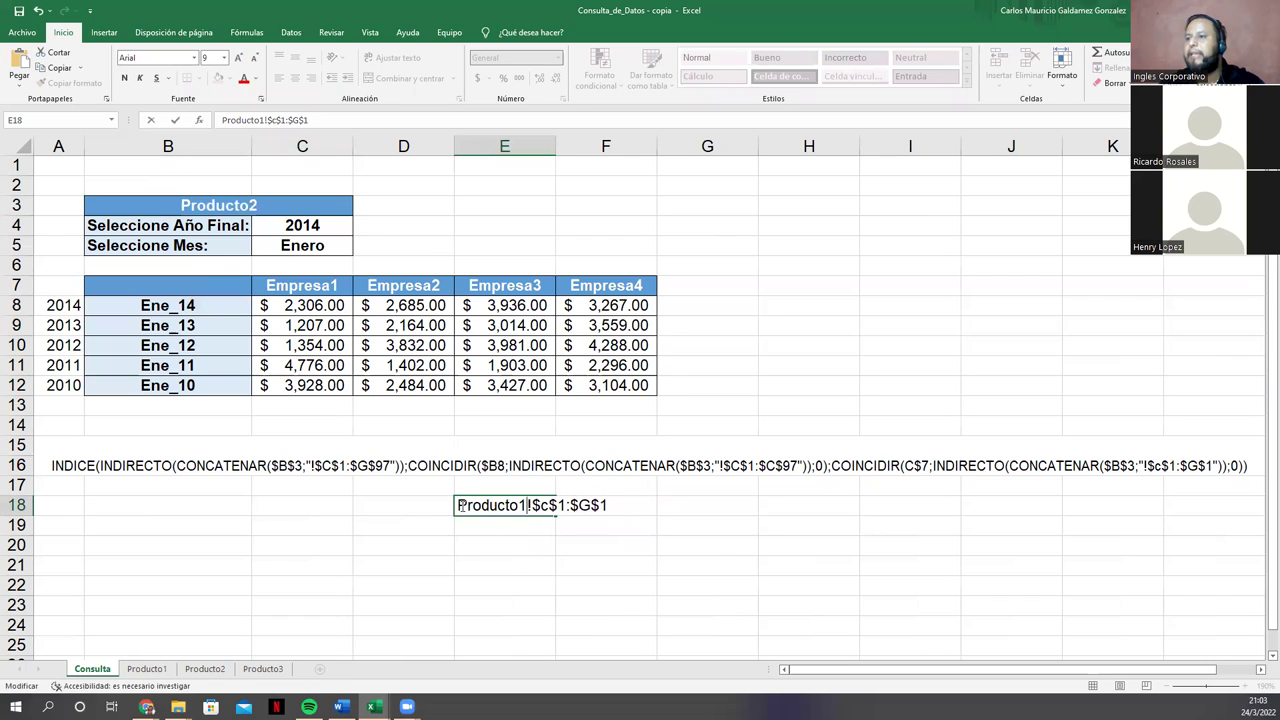
drag(457, 506, 629, 506)
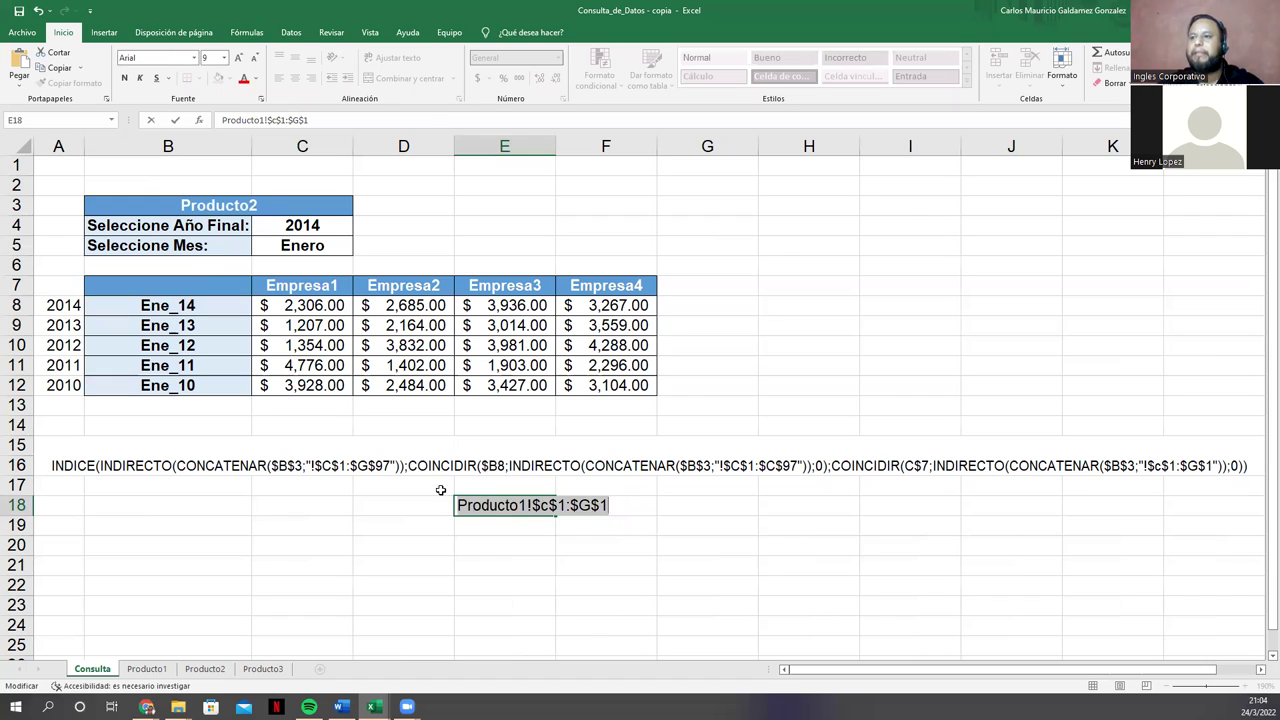
click(392, 456)
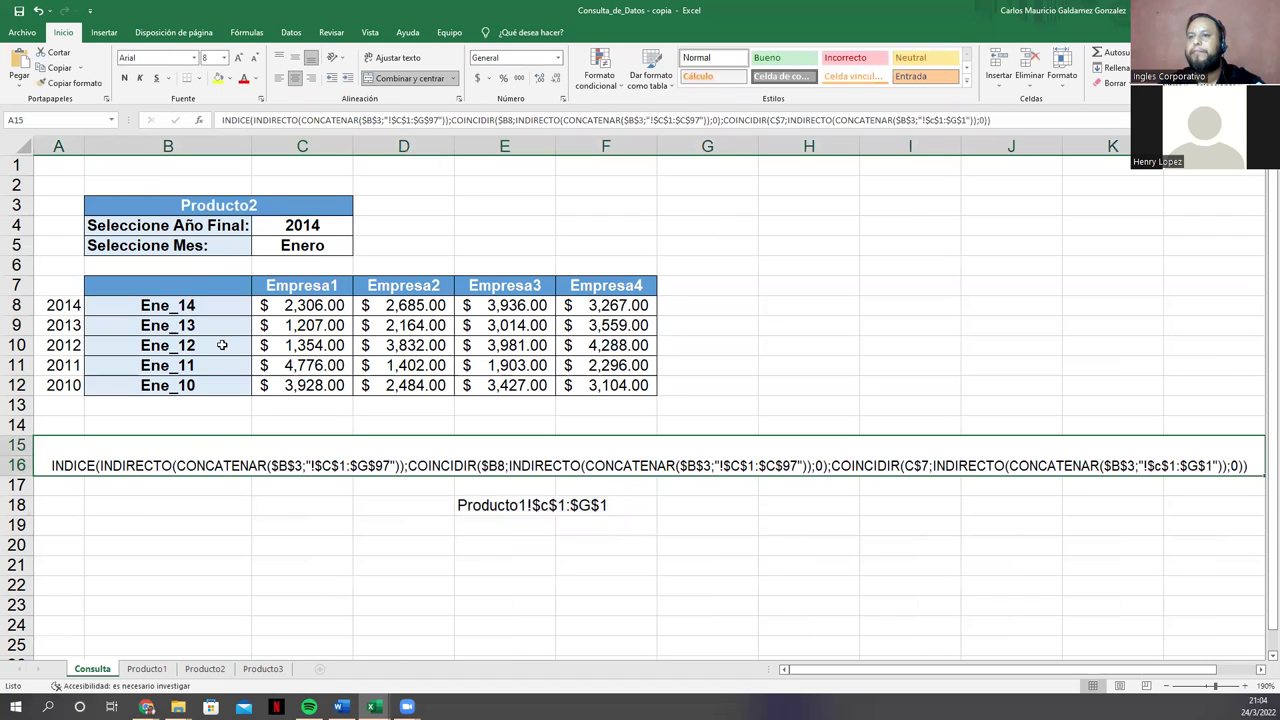
Step: Copy the merged cell A15 that holds the formula text
double_click(178, 466)
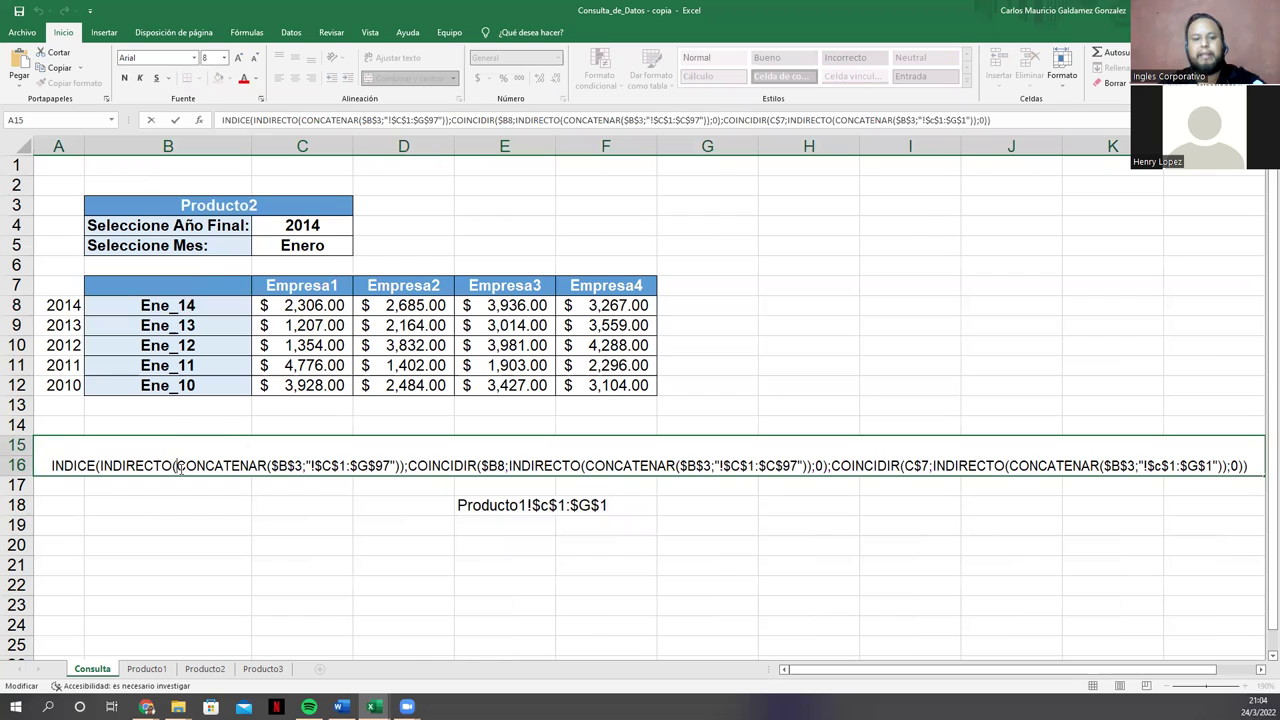
key(Escape)
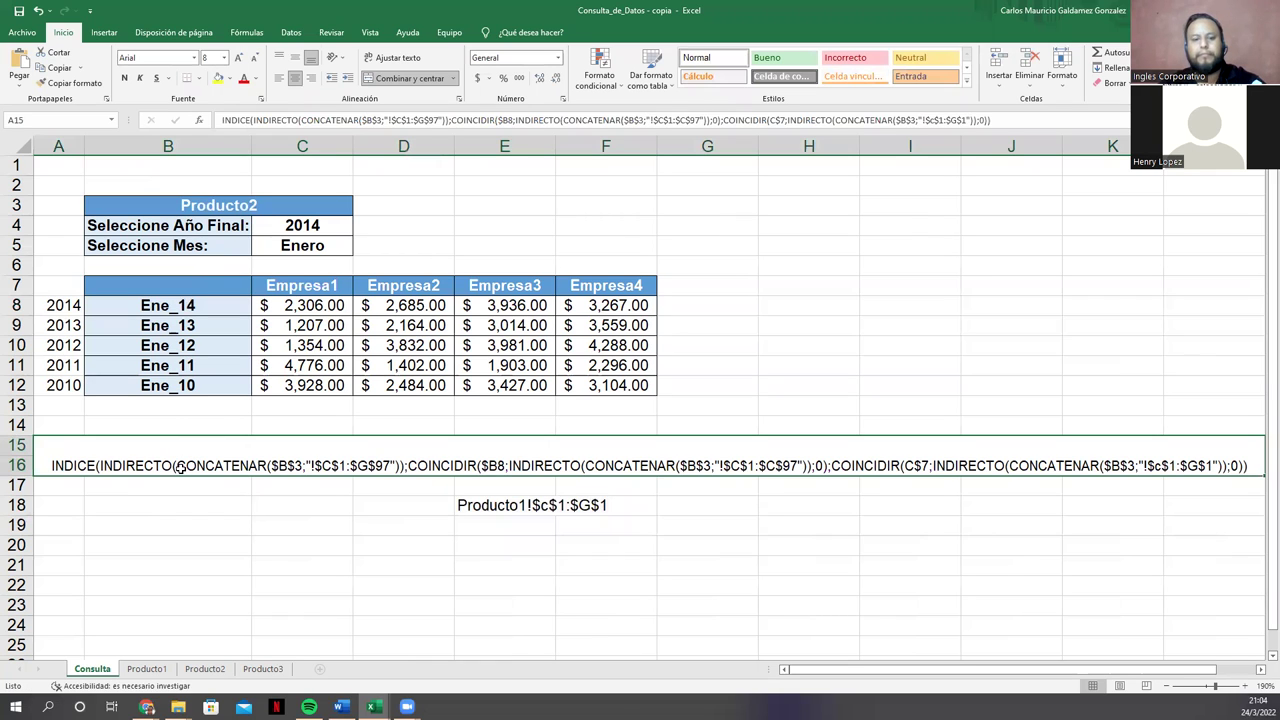
key(ctrl+c)
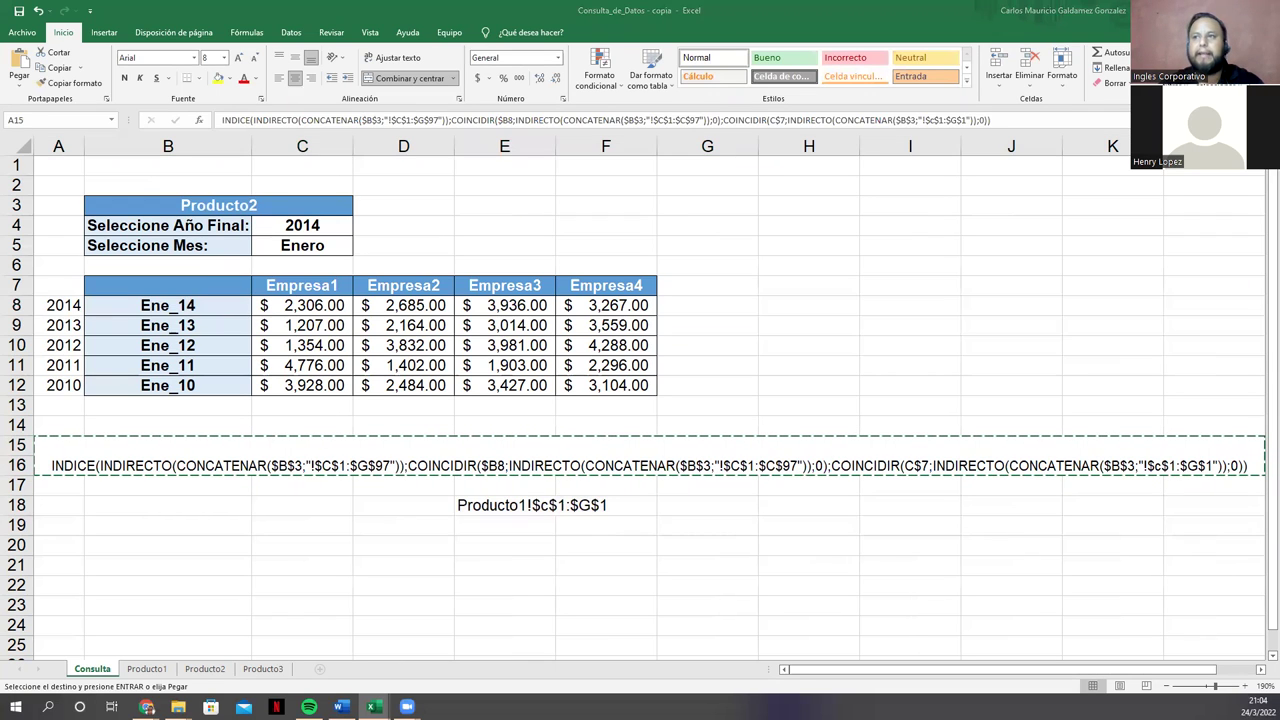
Step: Clear the pending copy and close the workbook, saving the changes to Consulta_de_Datos - copia.xlsx
click(838, 251)
key(Escape)
key(alt+F4)
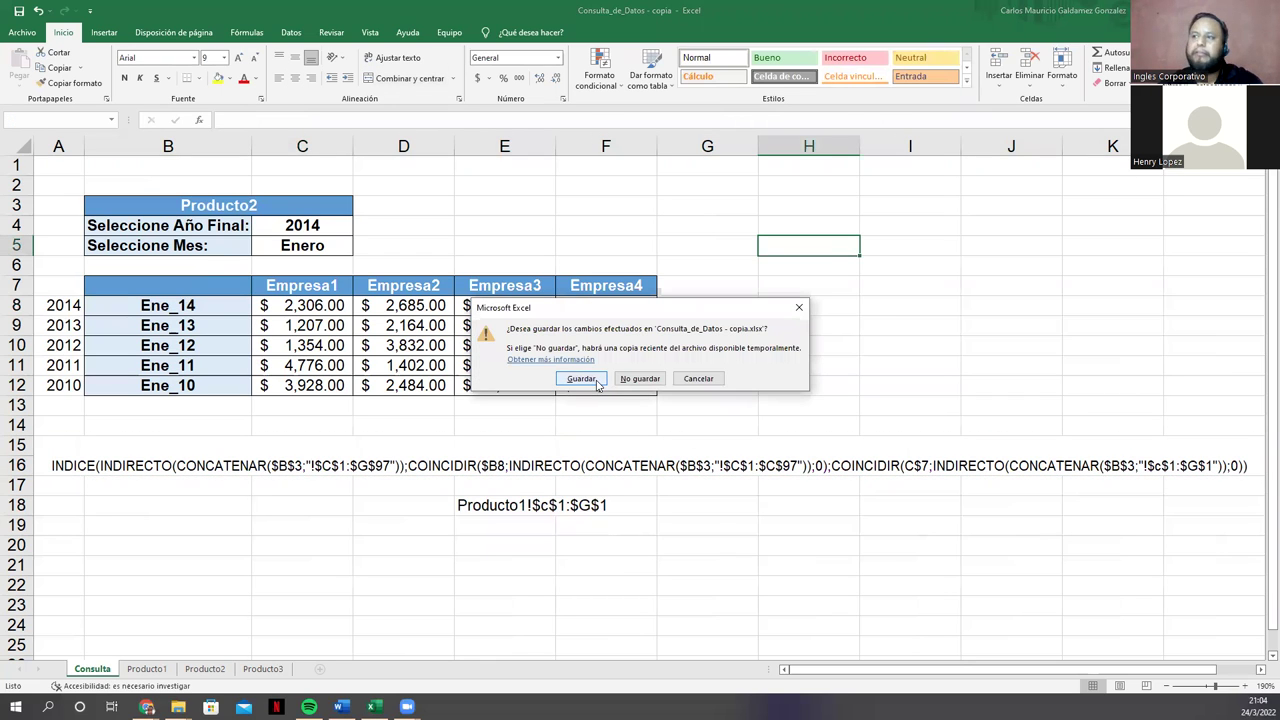
click(581, 378)
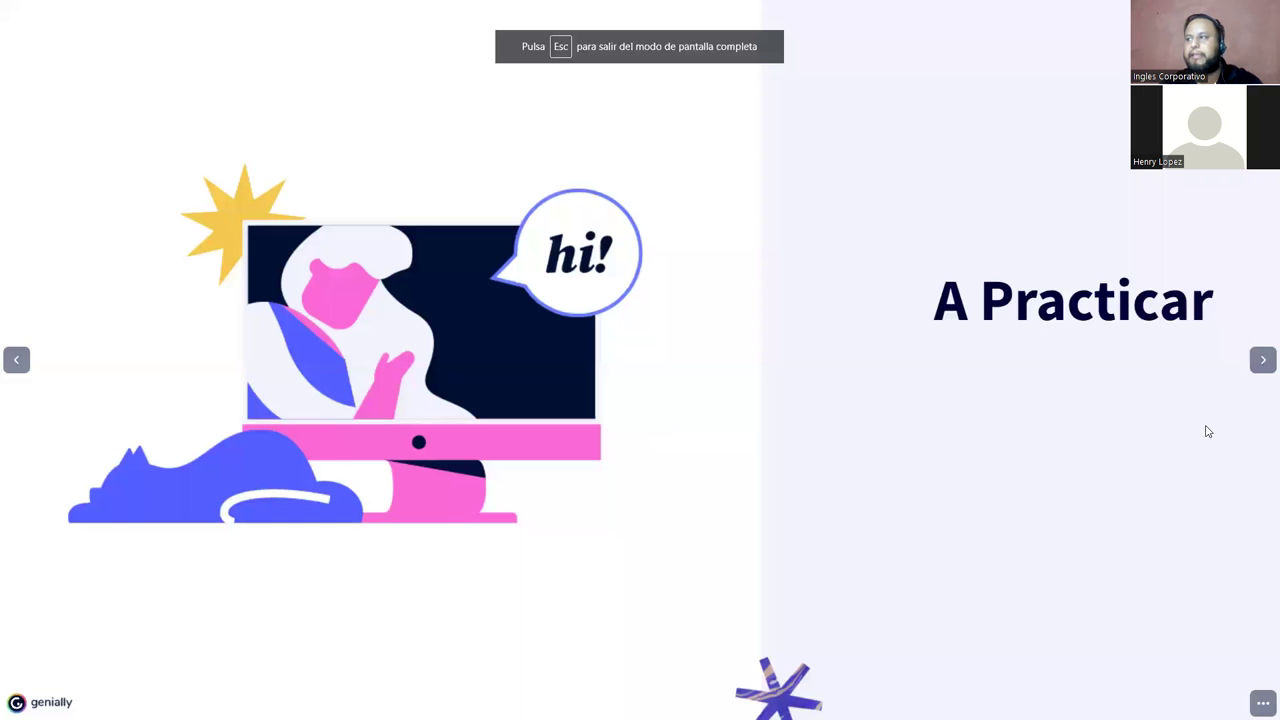
click(1262, 362)
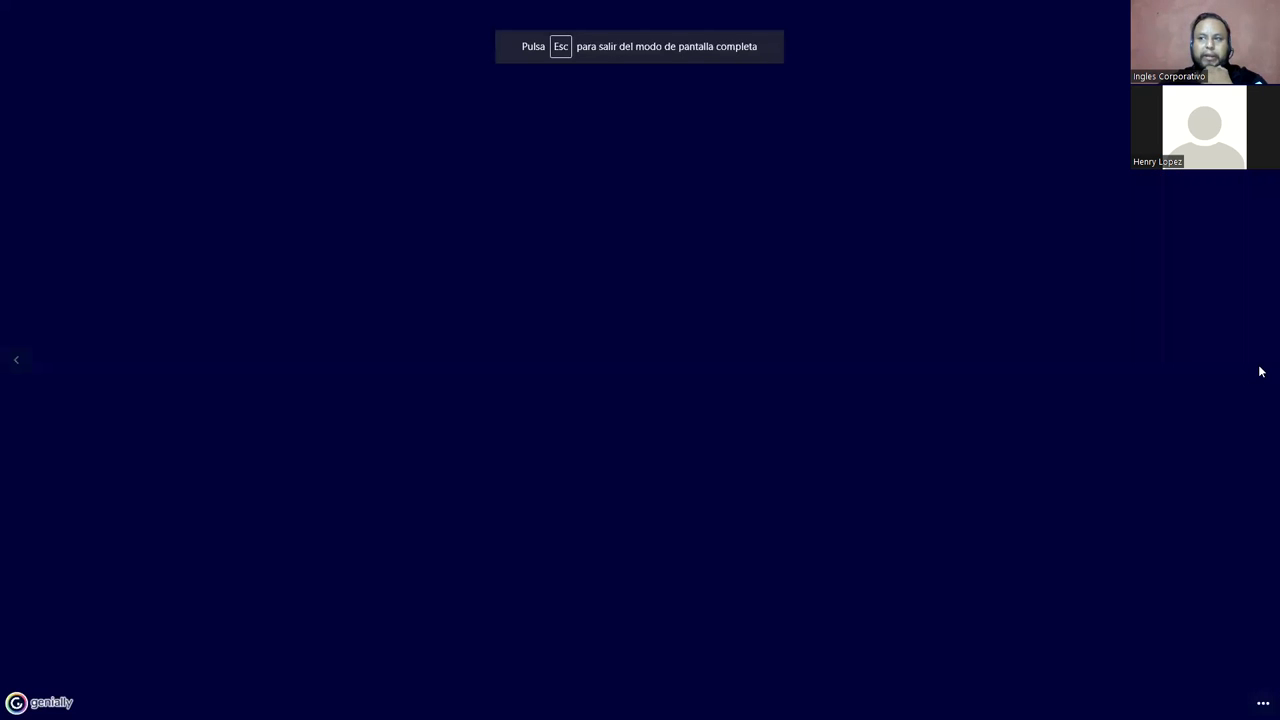